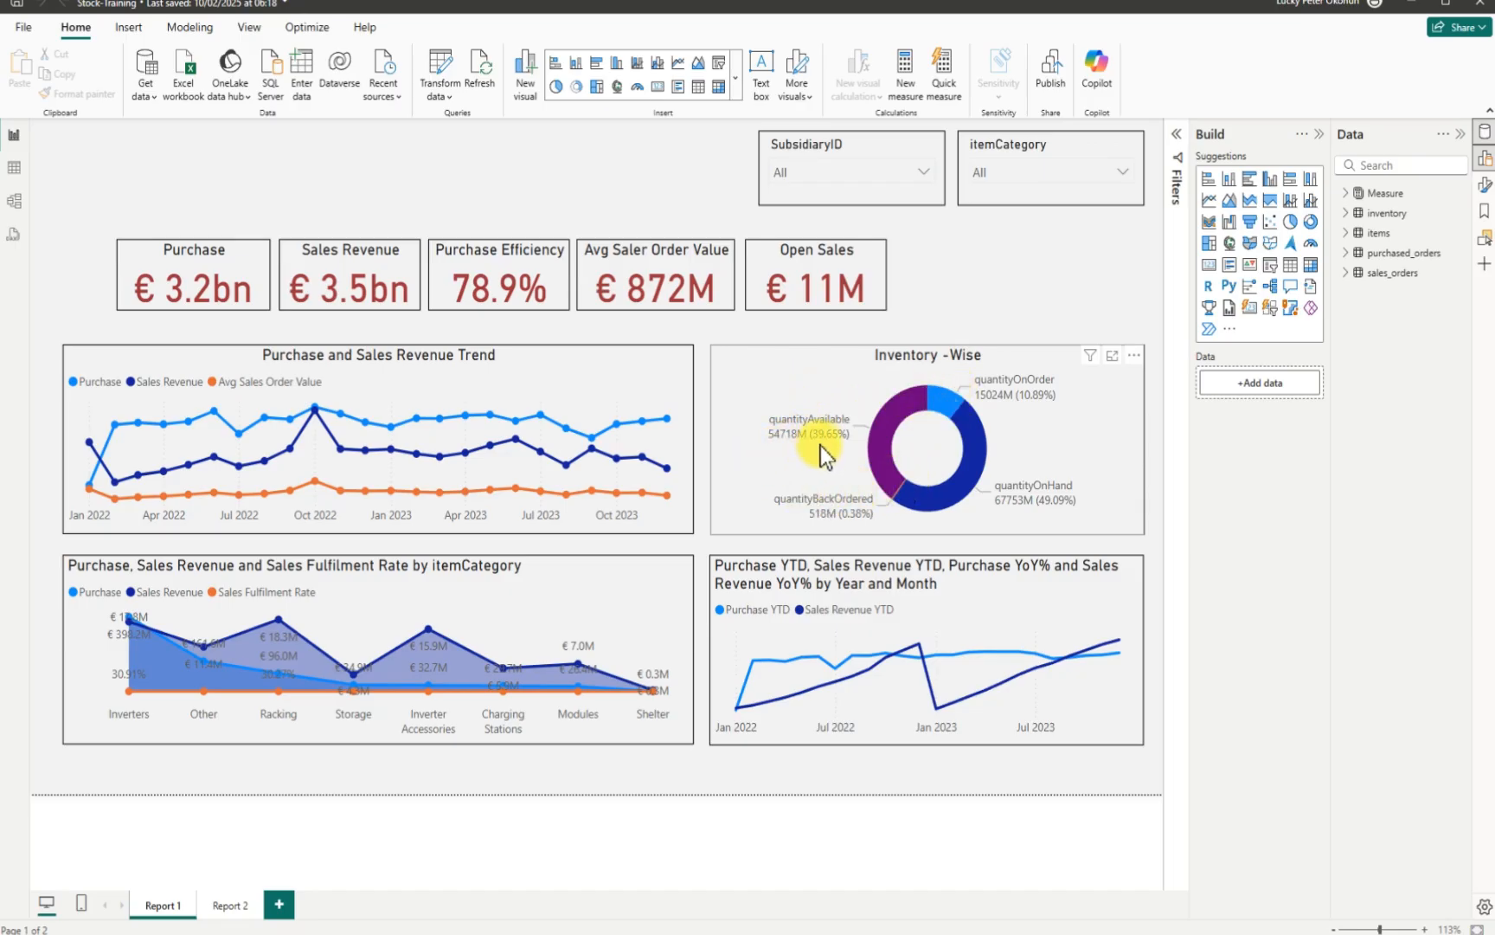
pyautogui.moveTo(827, 440)
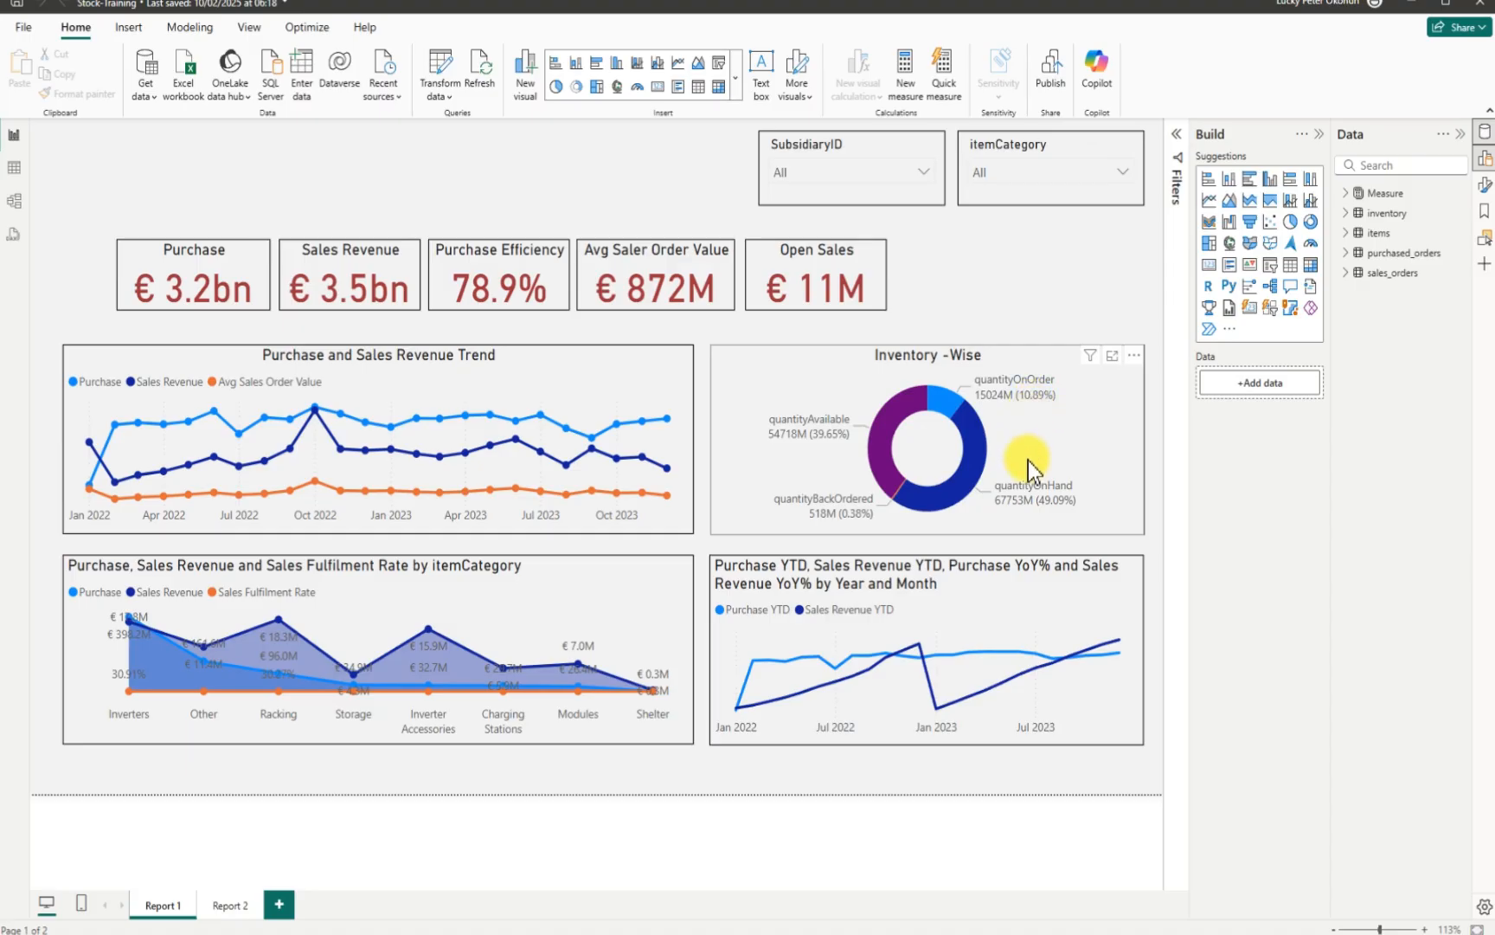
pyautogui.moveTo(1056, 496)
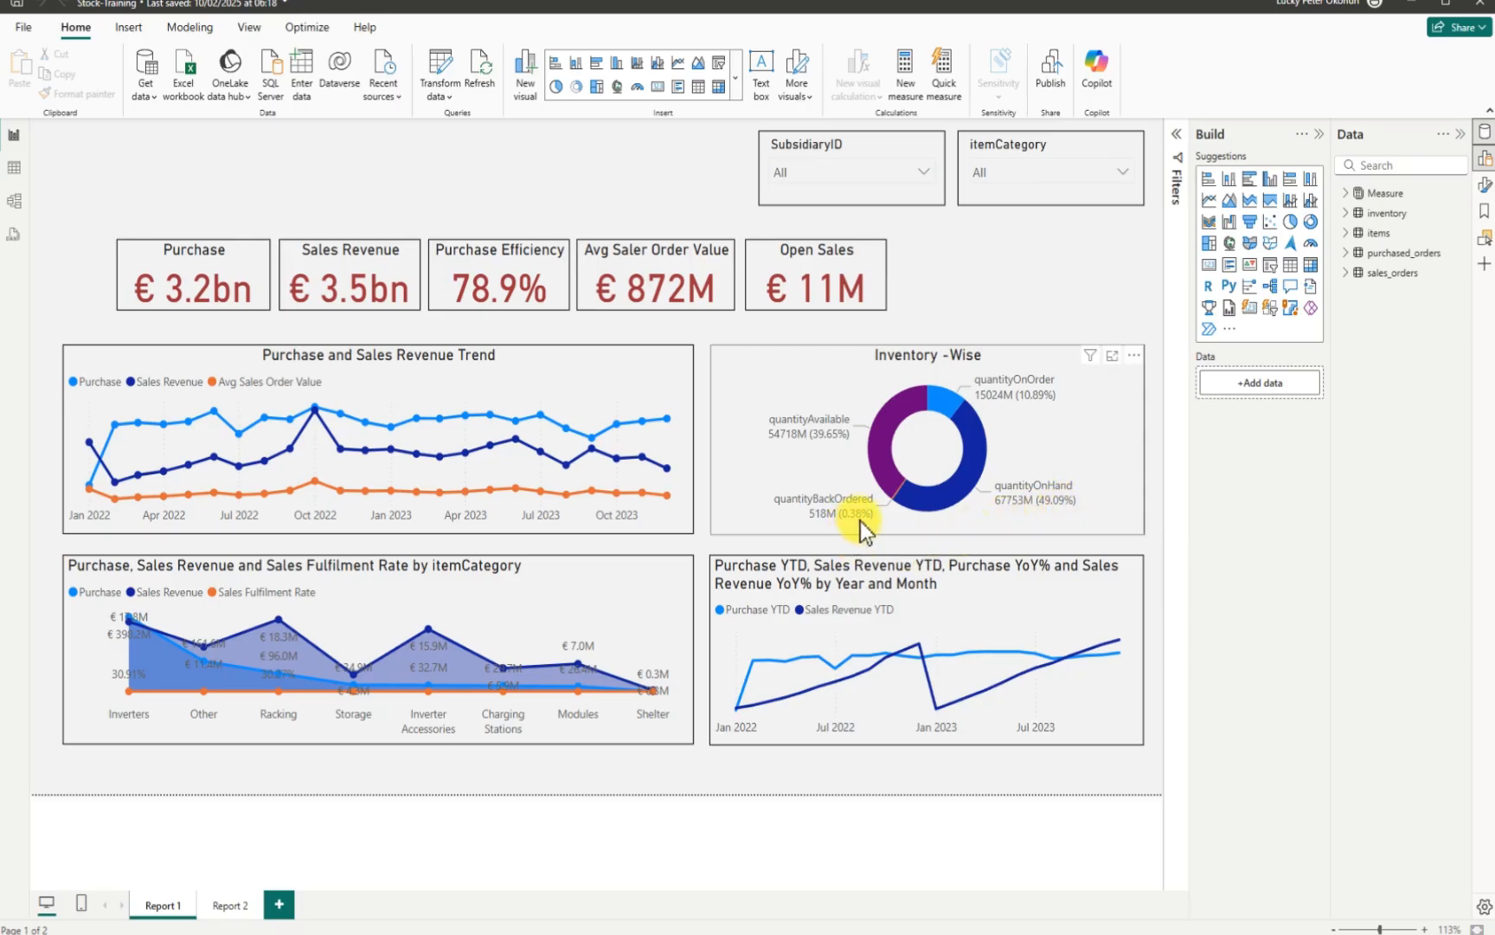
pyautogui.moveTo(863, 521)
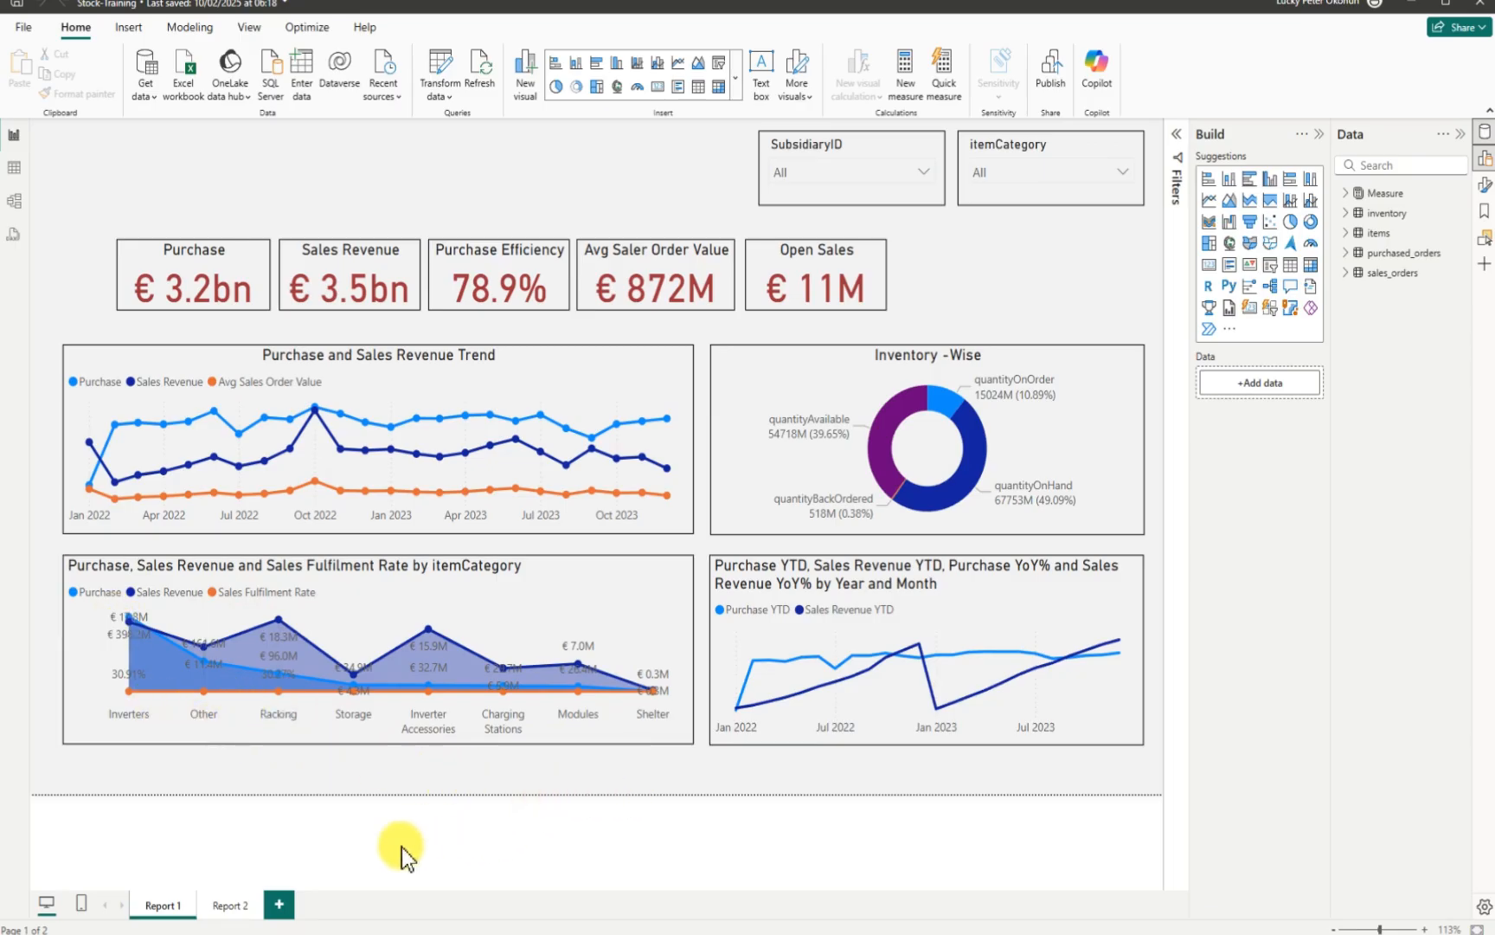
# Step: On the Report 2 page, create a new measure named Cost Per Order in the Measure table
pyautogui.click(232, 905)
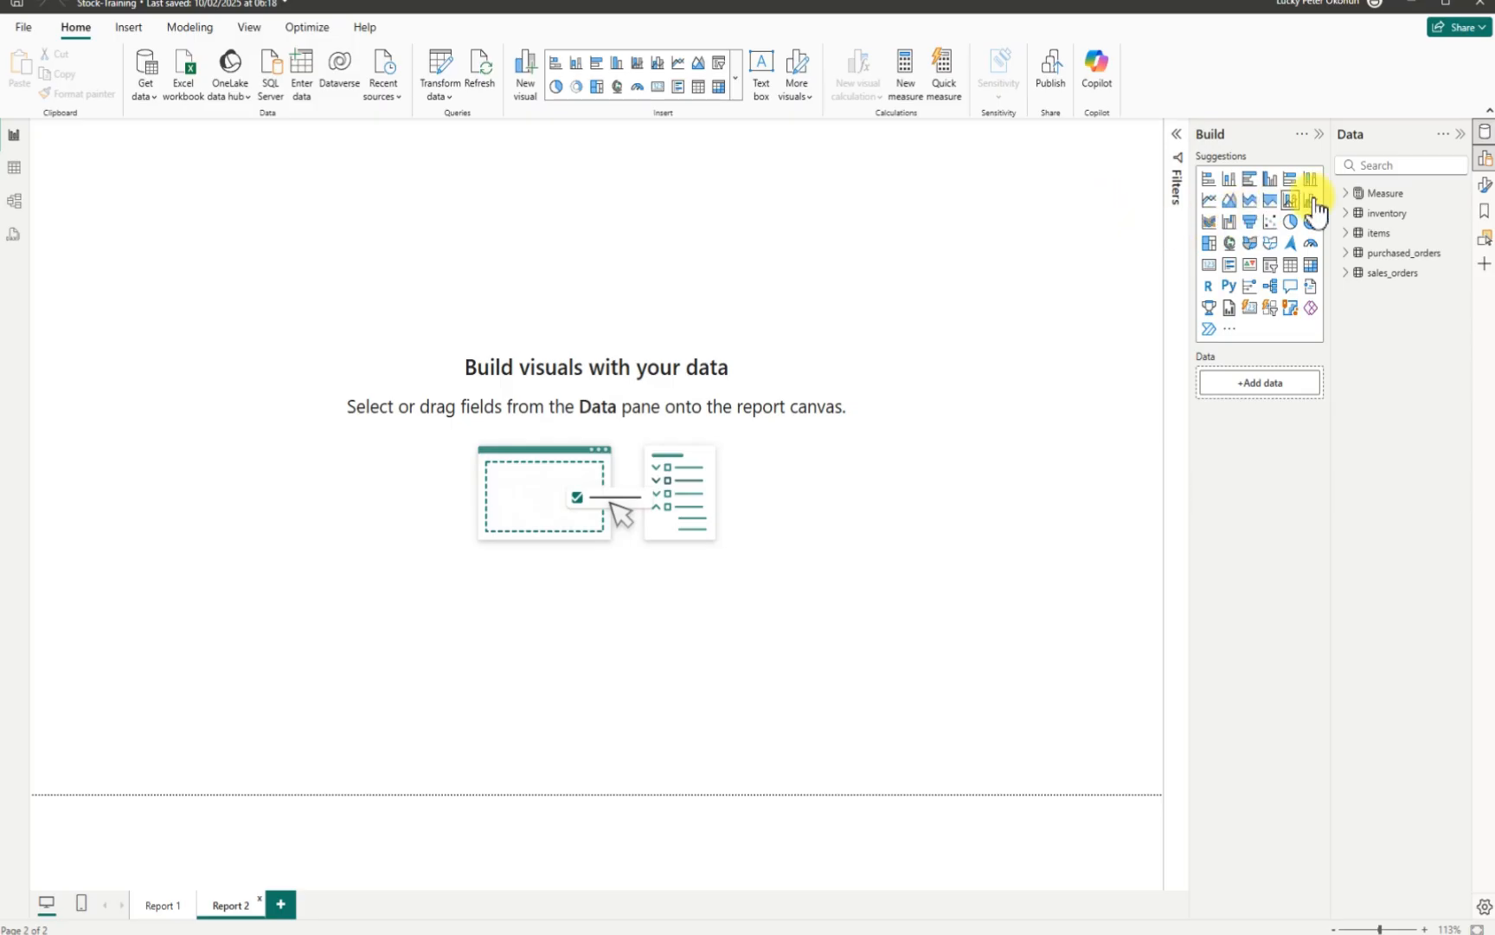
pyautogui.click(1345, 193)
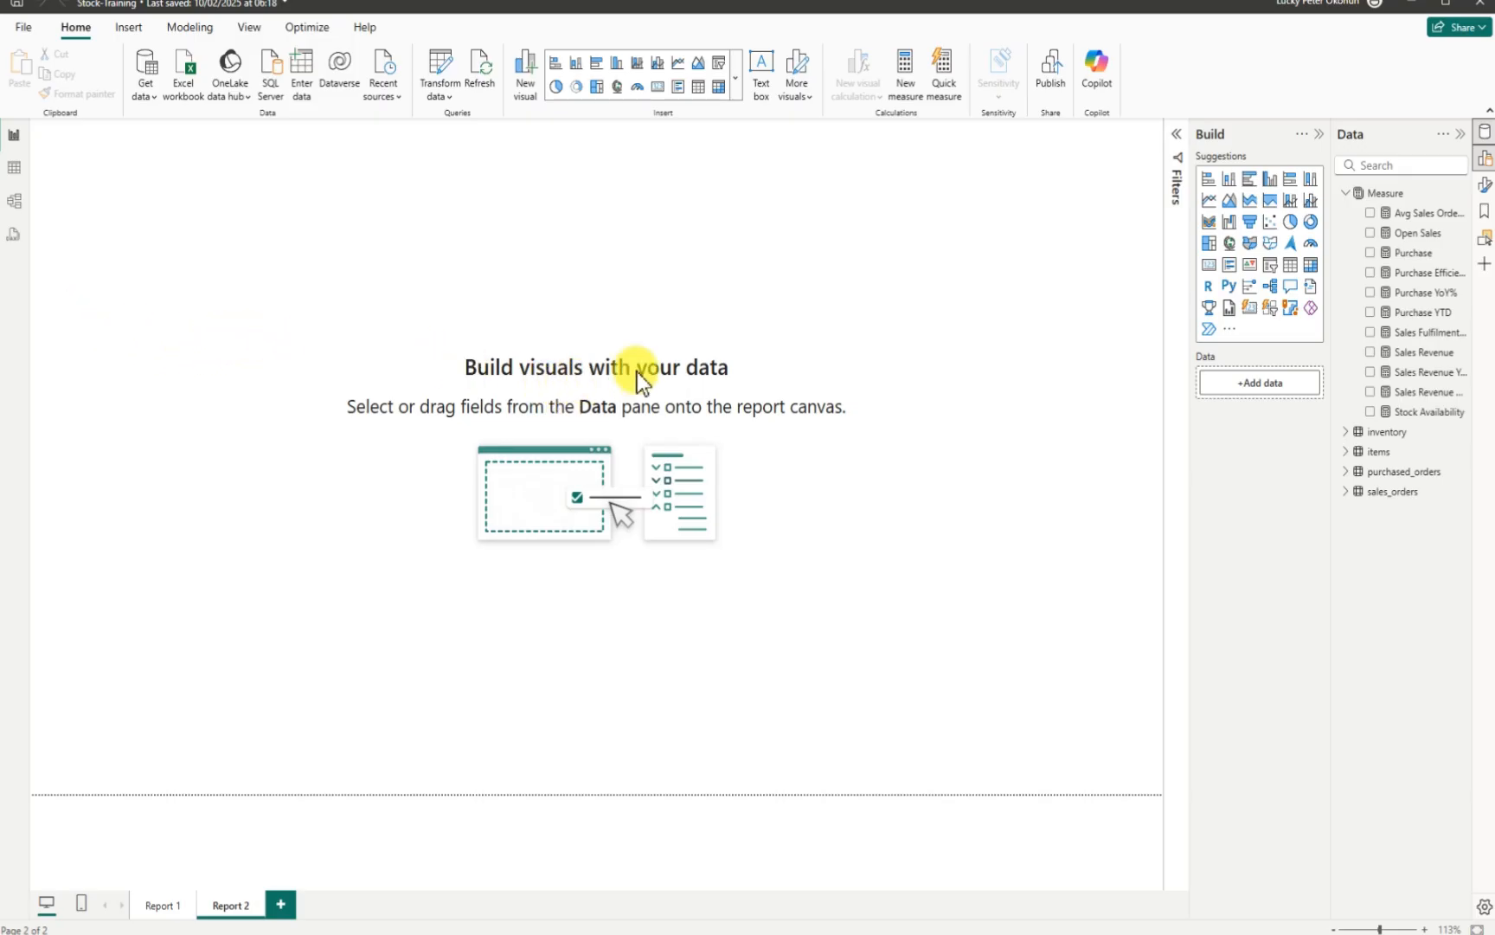
pyautogui.click(1459, 193)
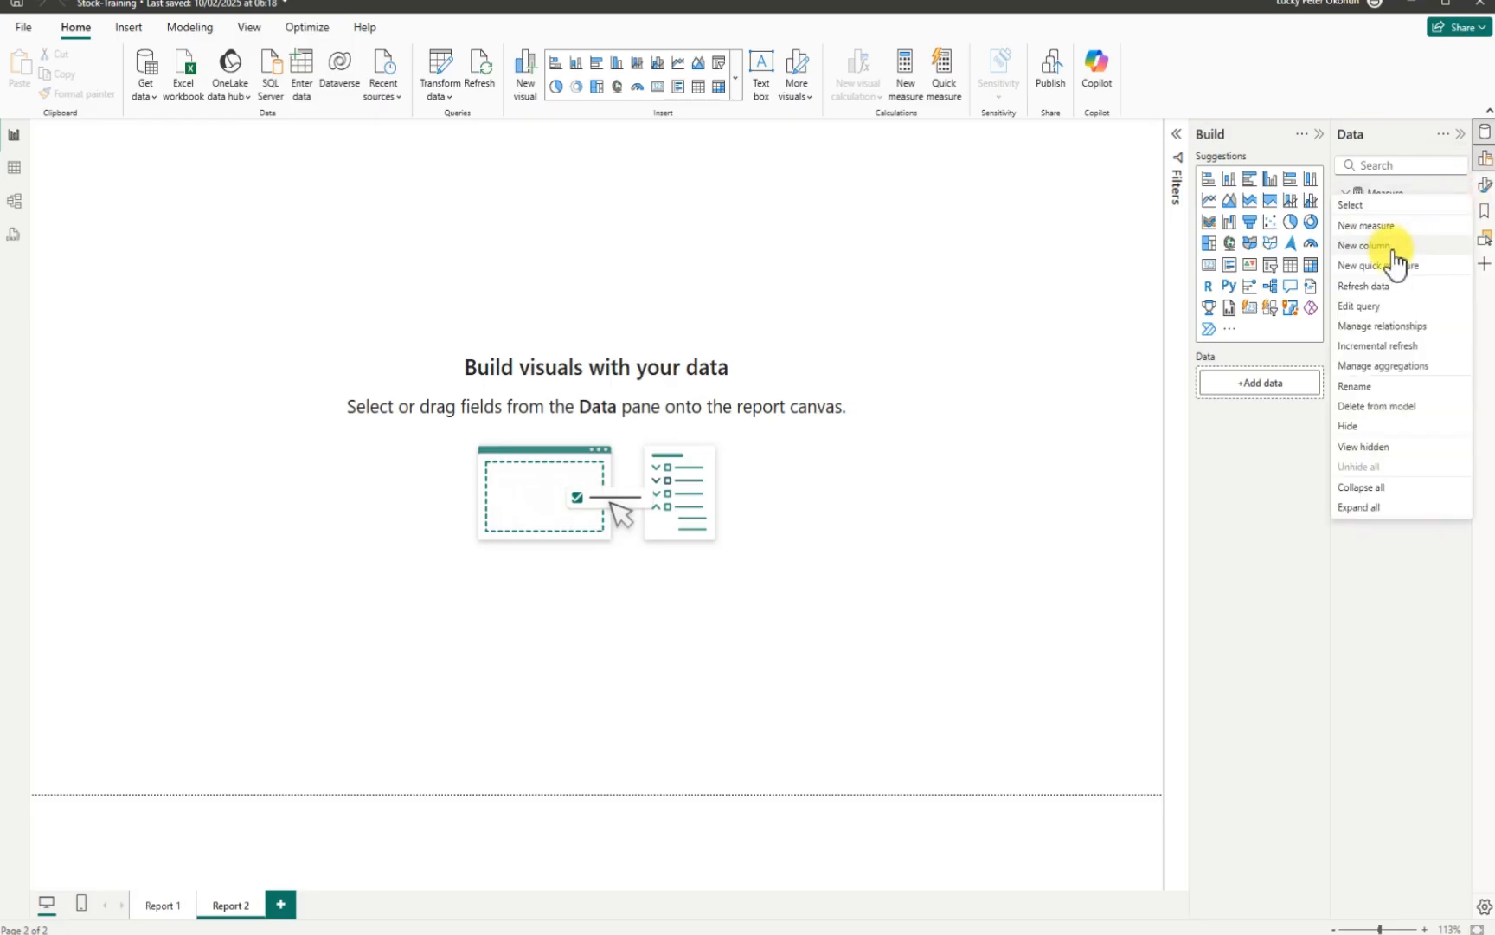
pyautogui.click(1377, 225)
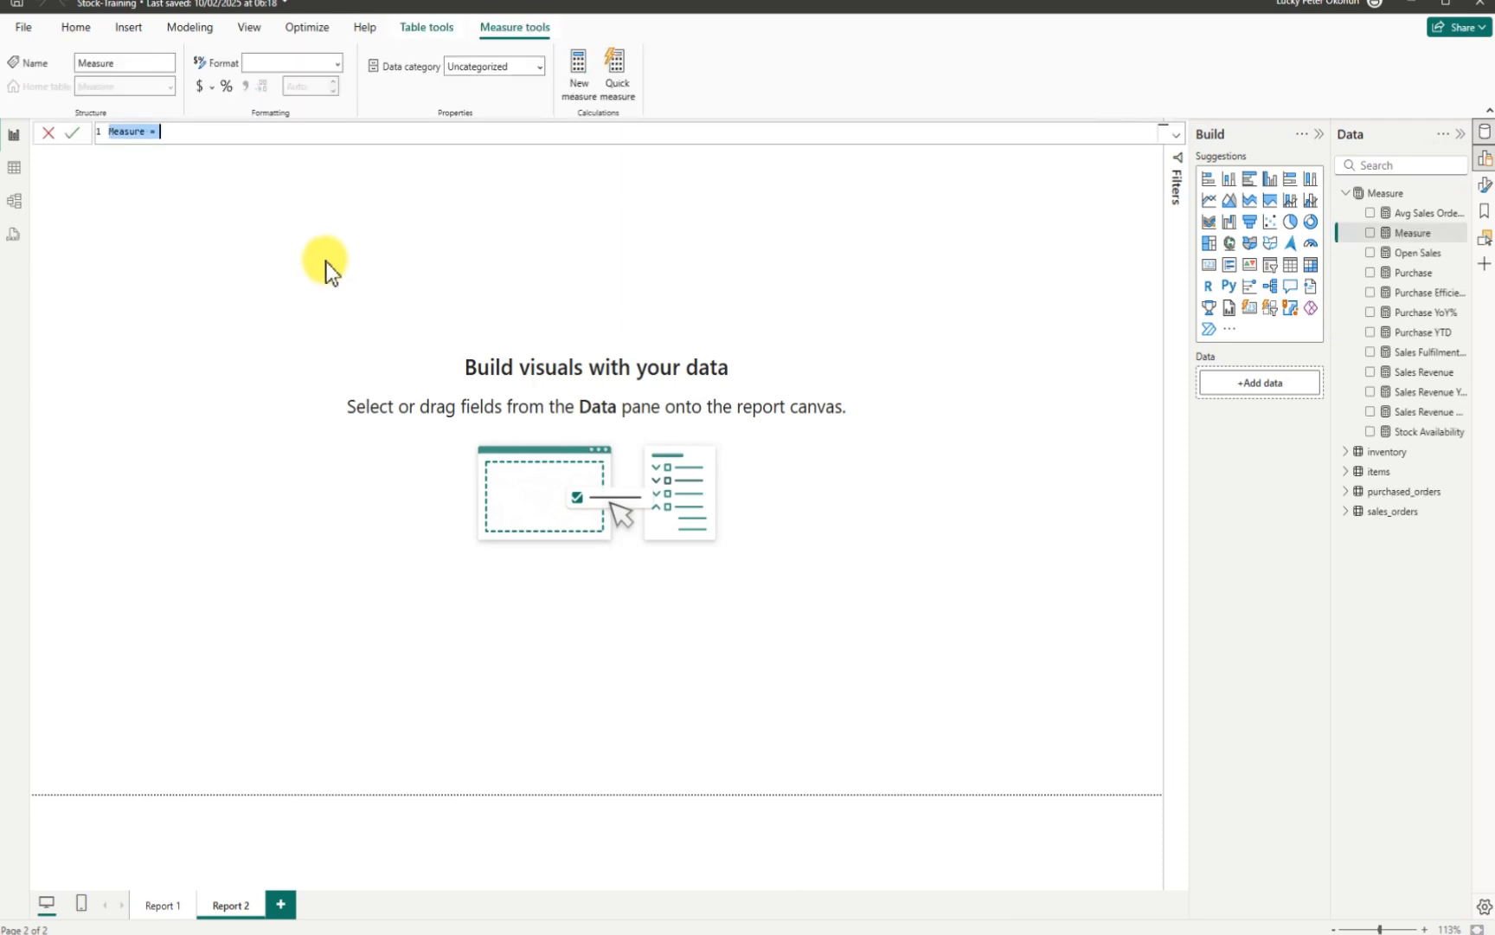
pyautogui.press('BackSpace')
pyautogui.write('Cost per Order')
pyautogui.press('BackSpace')
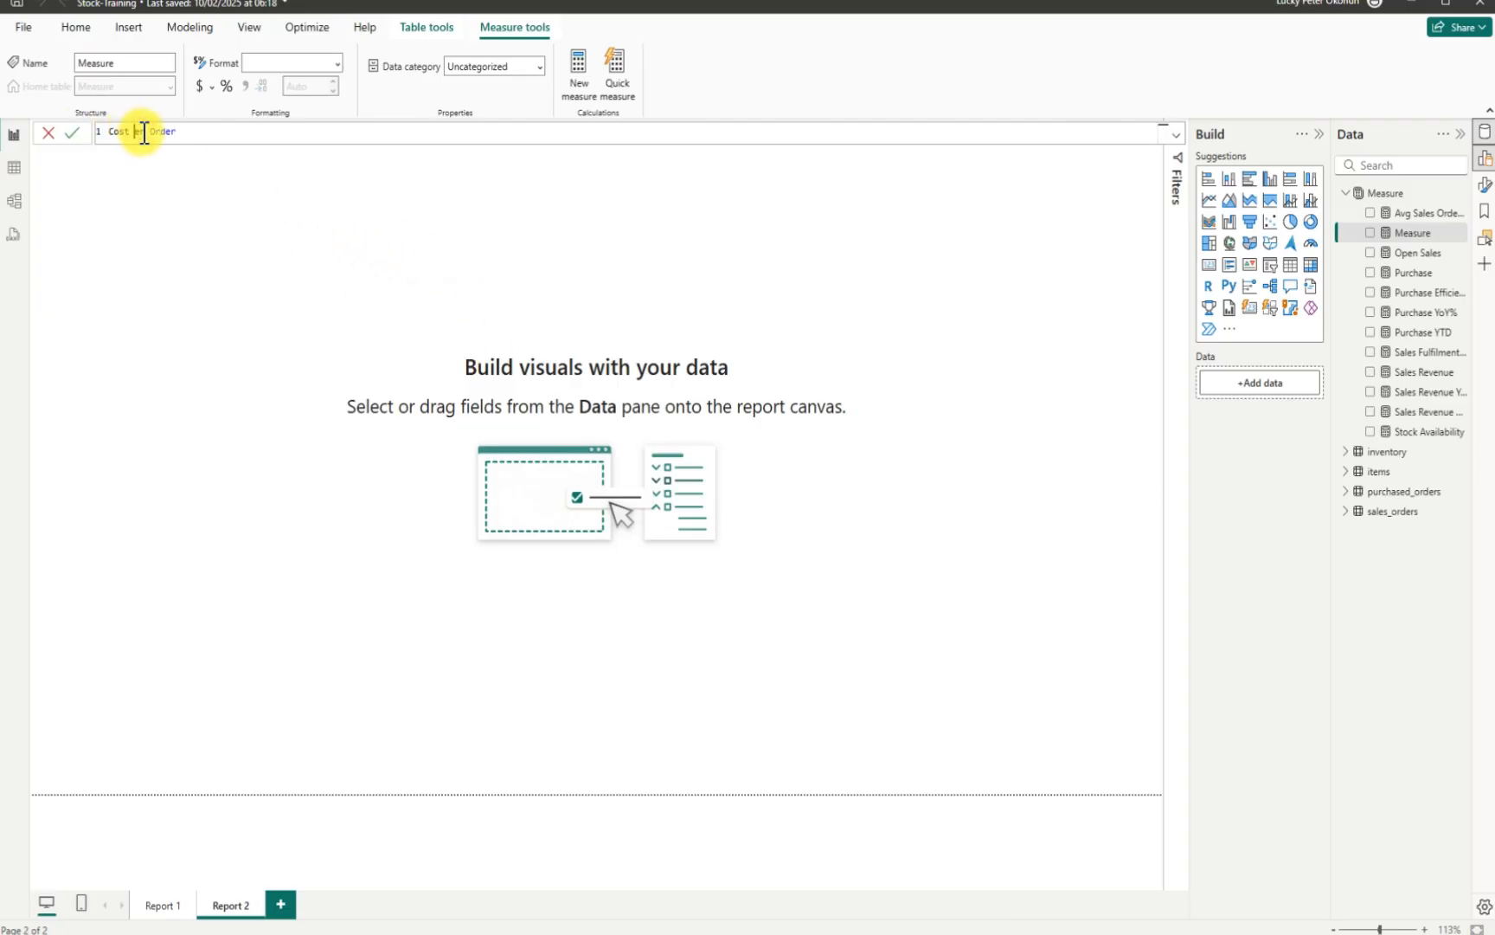
pyautogui.write('P')
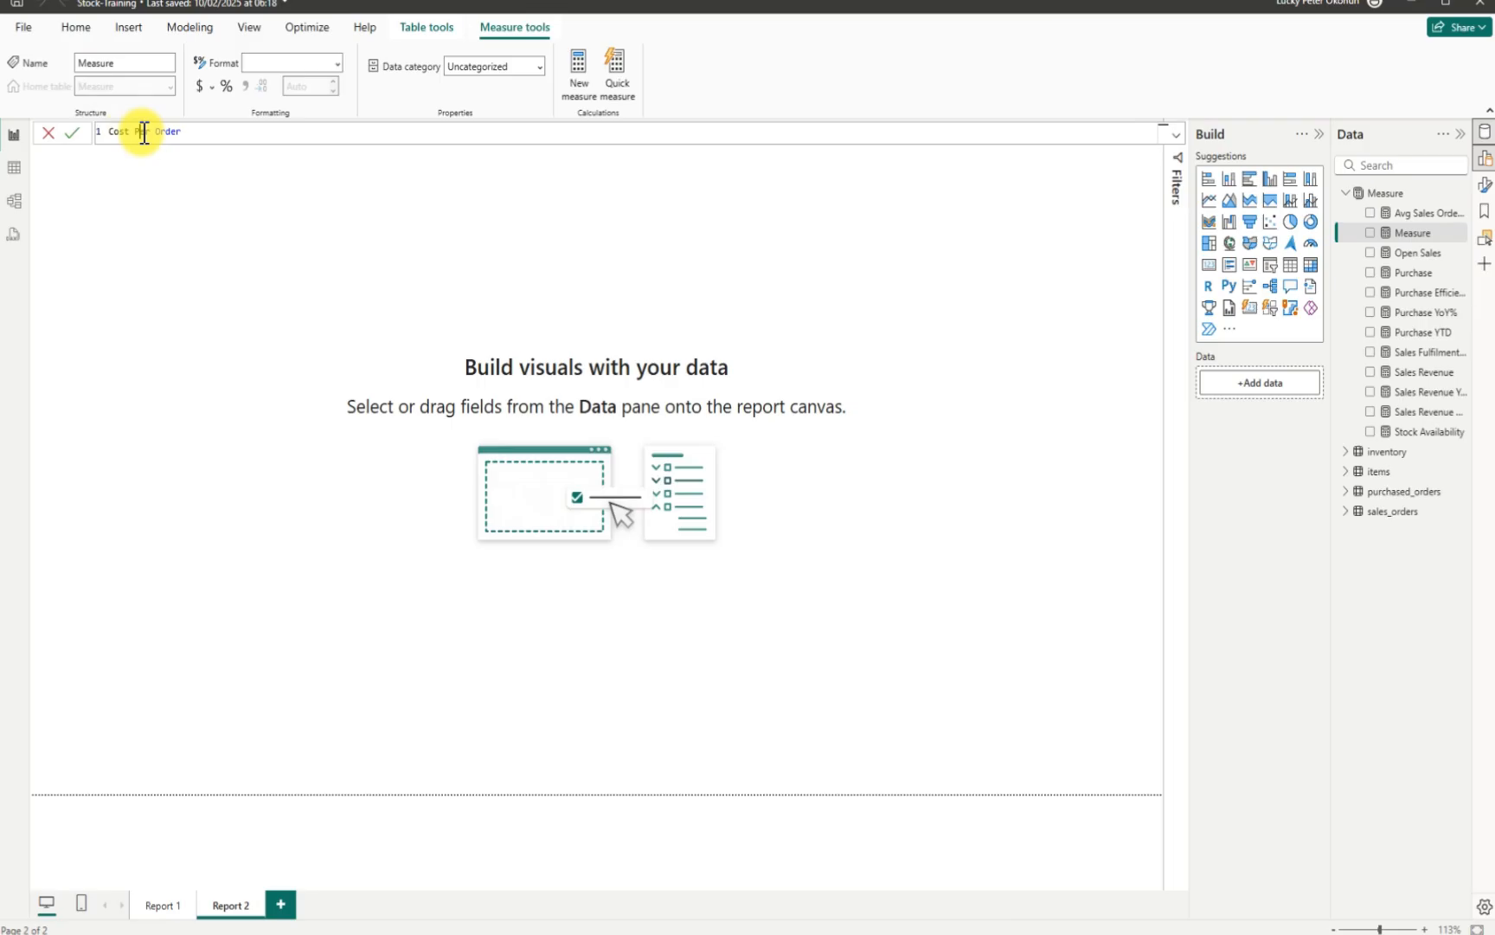
# Step: Begin the Cost Per Order formula with the DIVIDE function
pyautogui.click(195, 133)
pyautogui.write('=')
pyautogui.write('div')
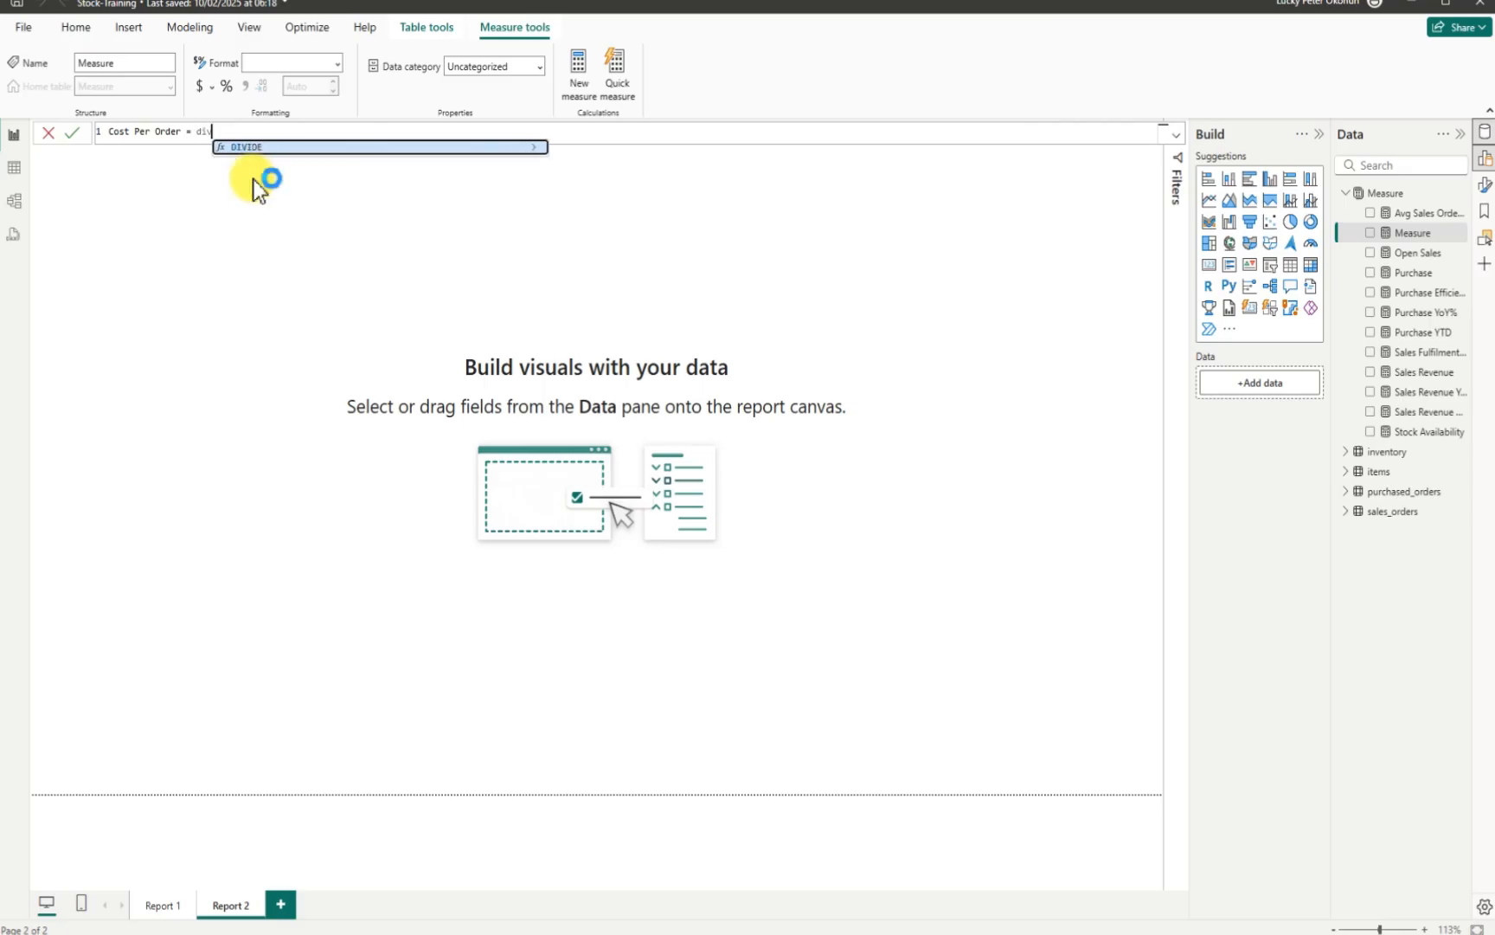
pyautogui.write('SUM')
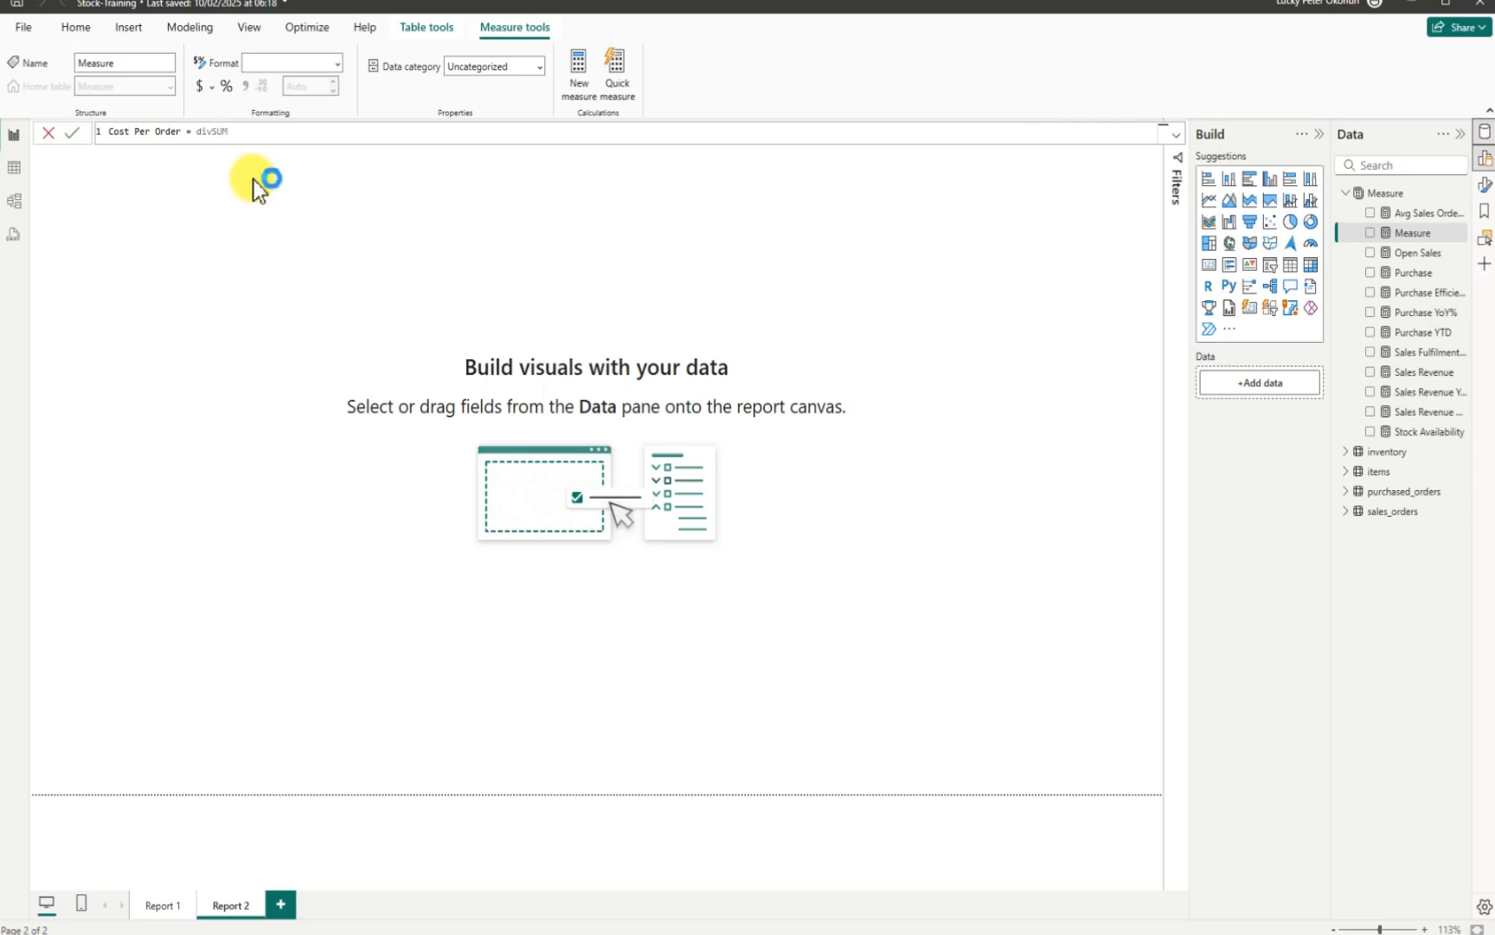
pyautogui.press('BackSpace')
pyautogui.press('BackSpace')
pyautogui.press('BackSpace')
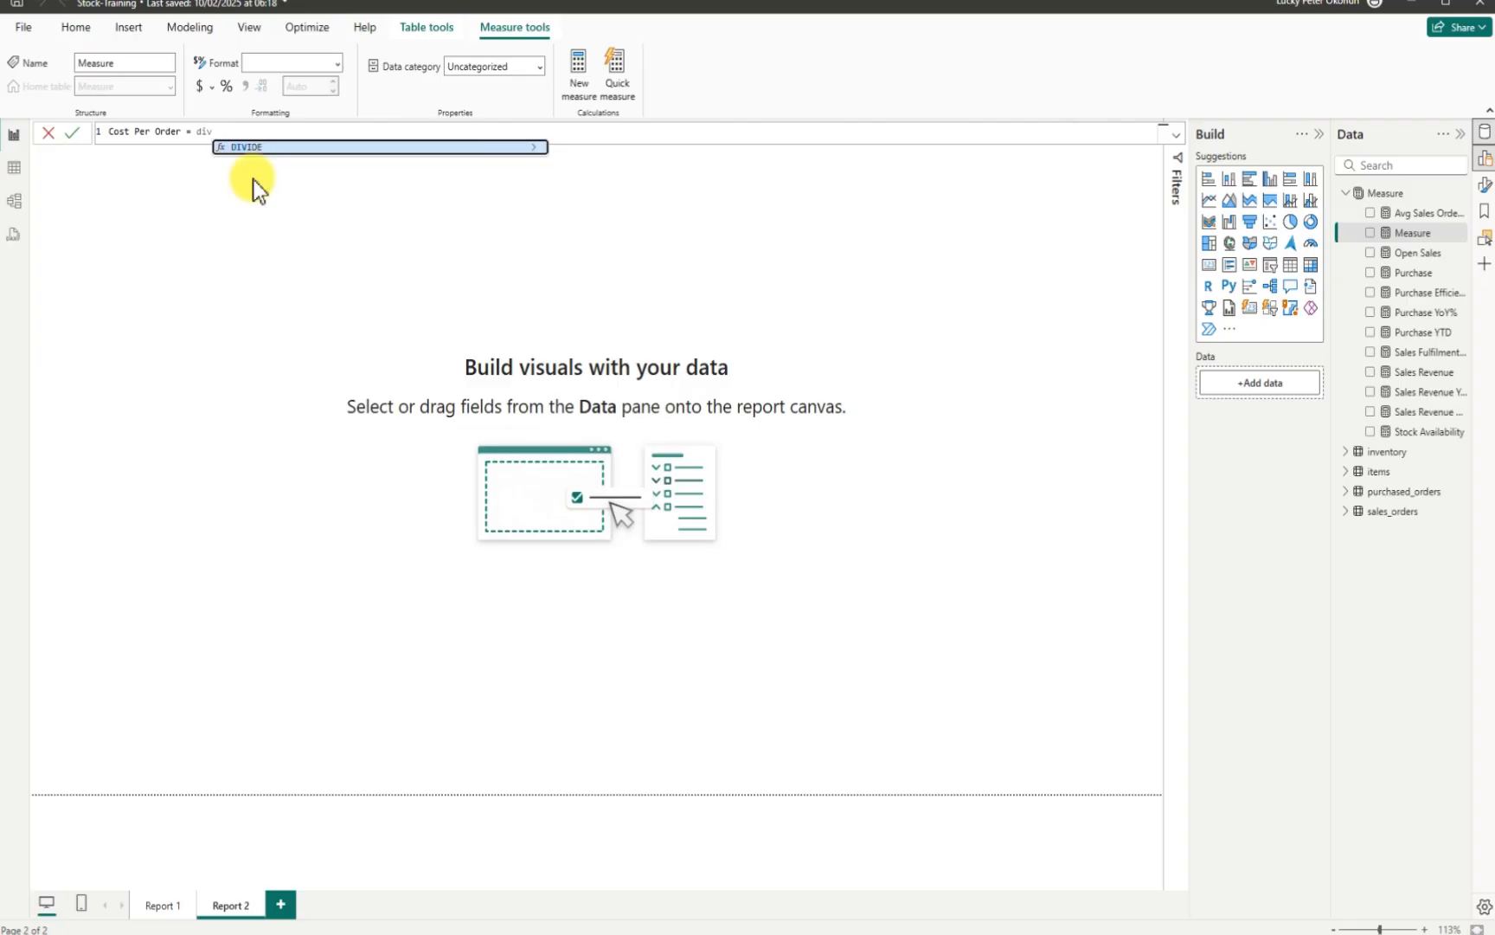
pyautogui.press('Tab')
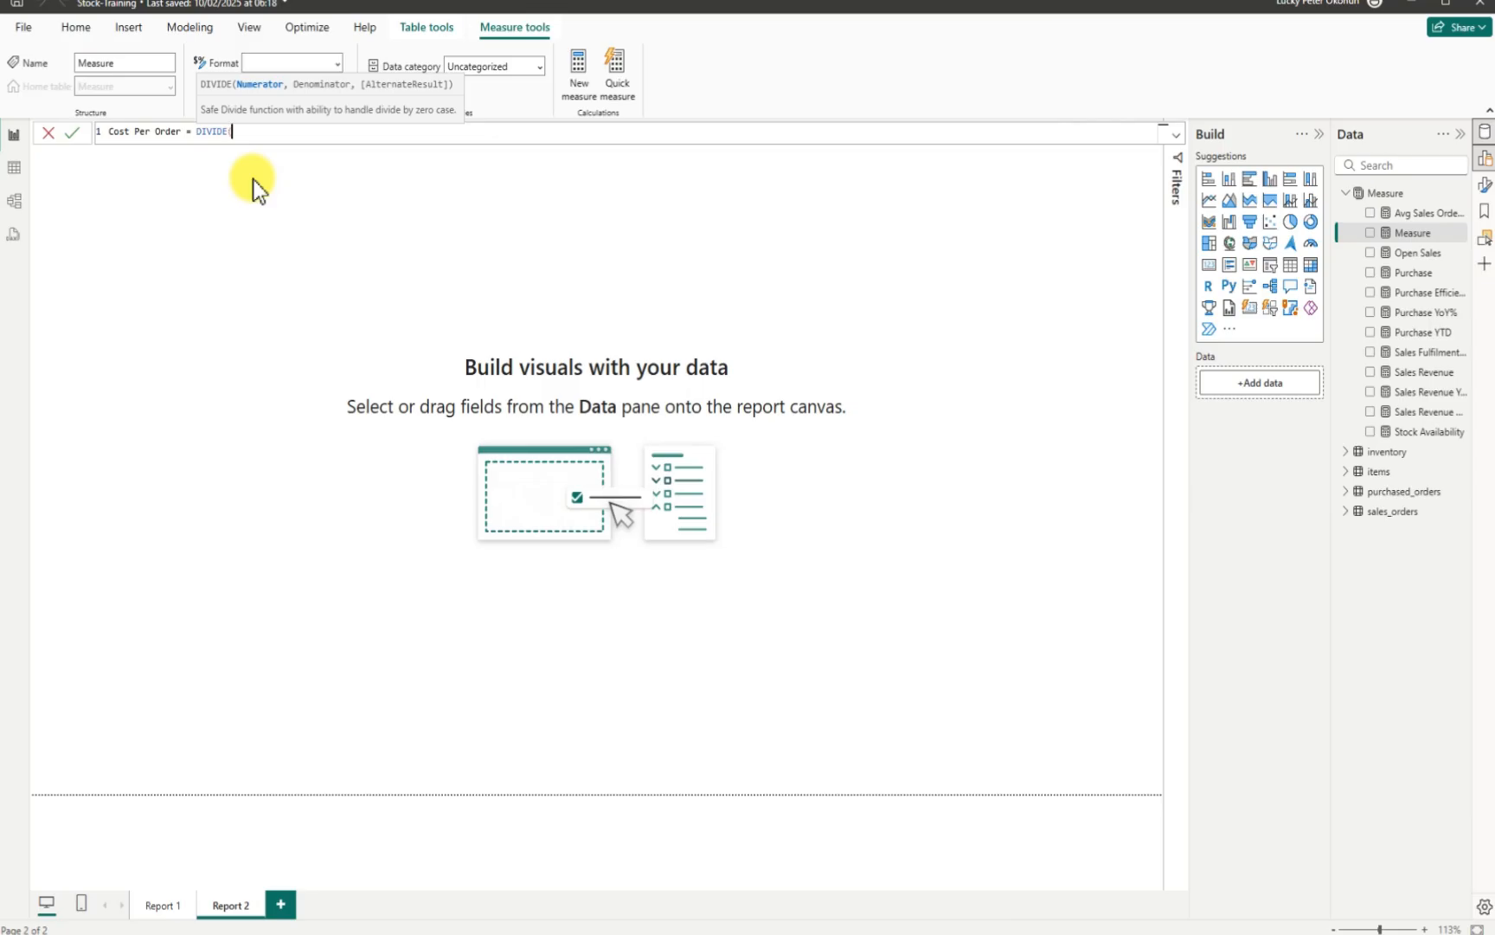
# Step: Enter SUM(purchased_orders[amount]) as the numerator of the DIVIDE function
pyautogui.write('SUM')
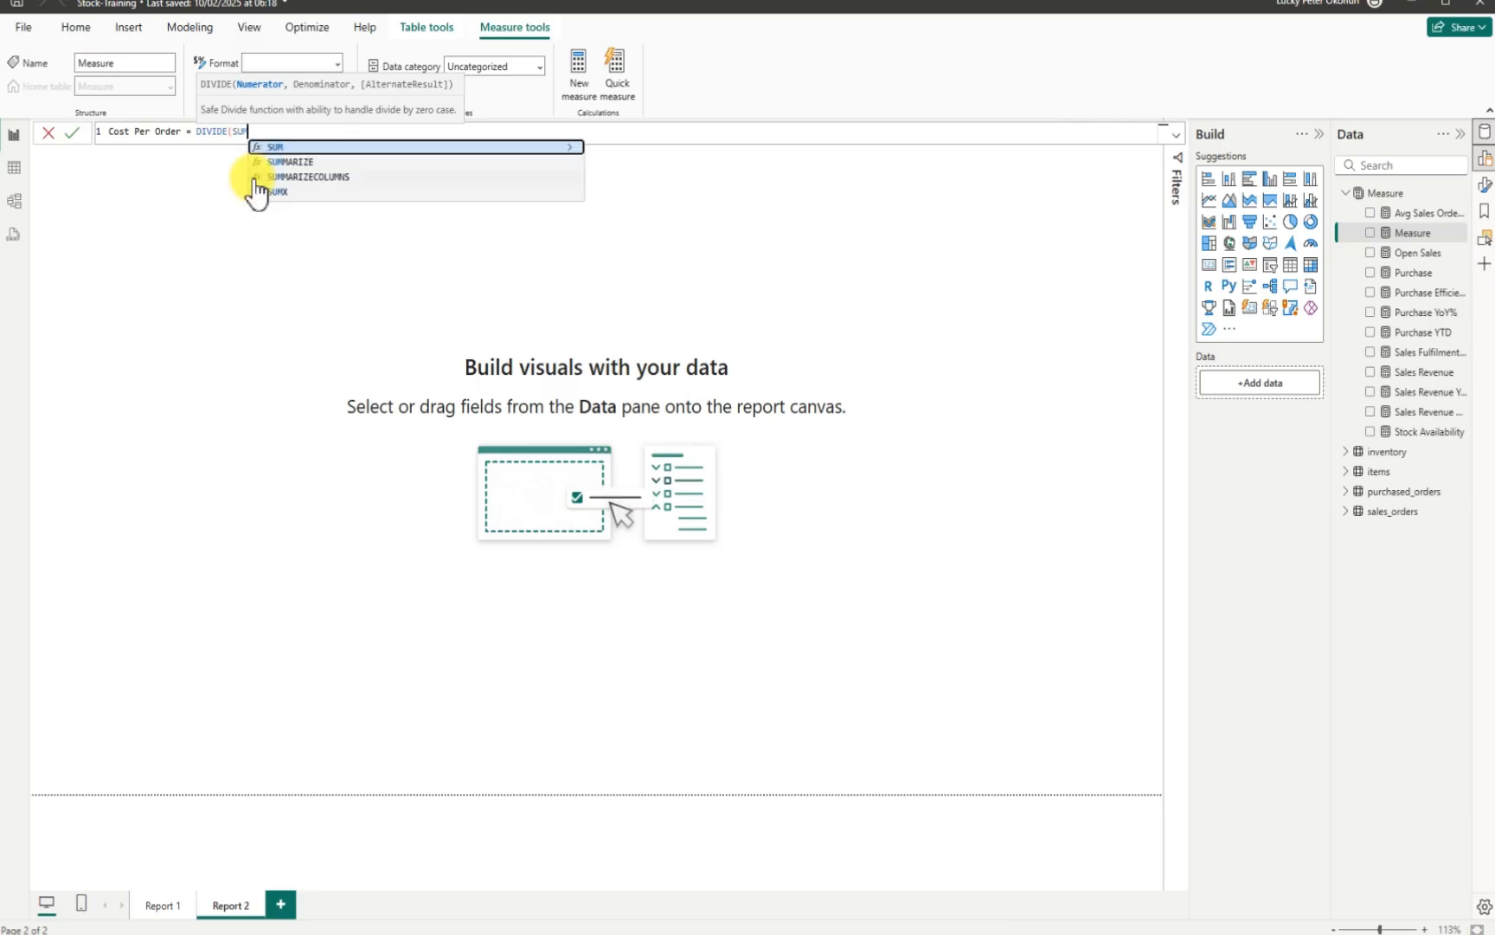
pyautogui.write('(')
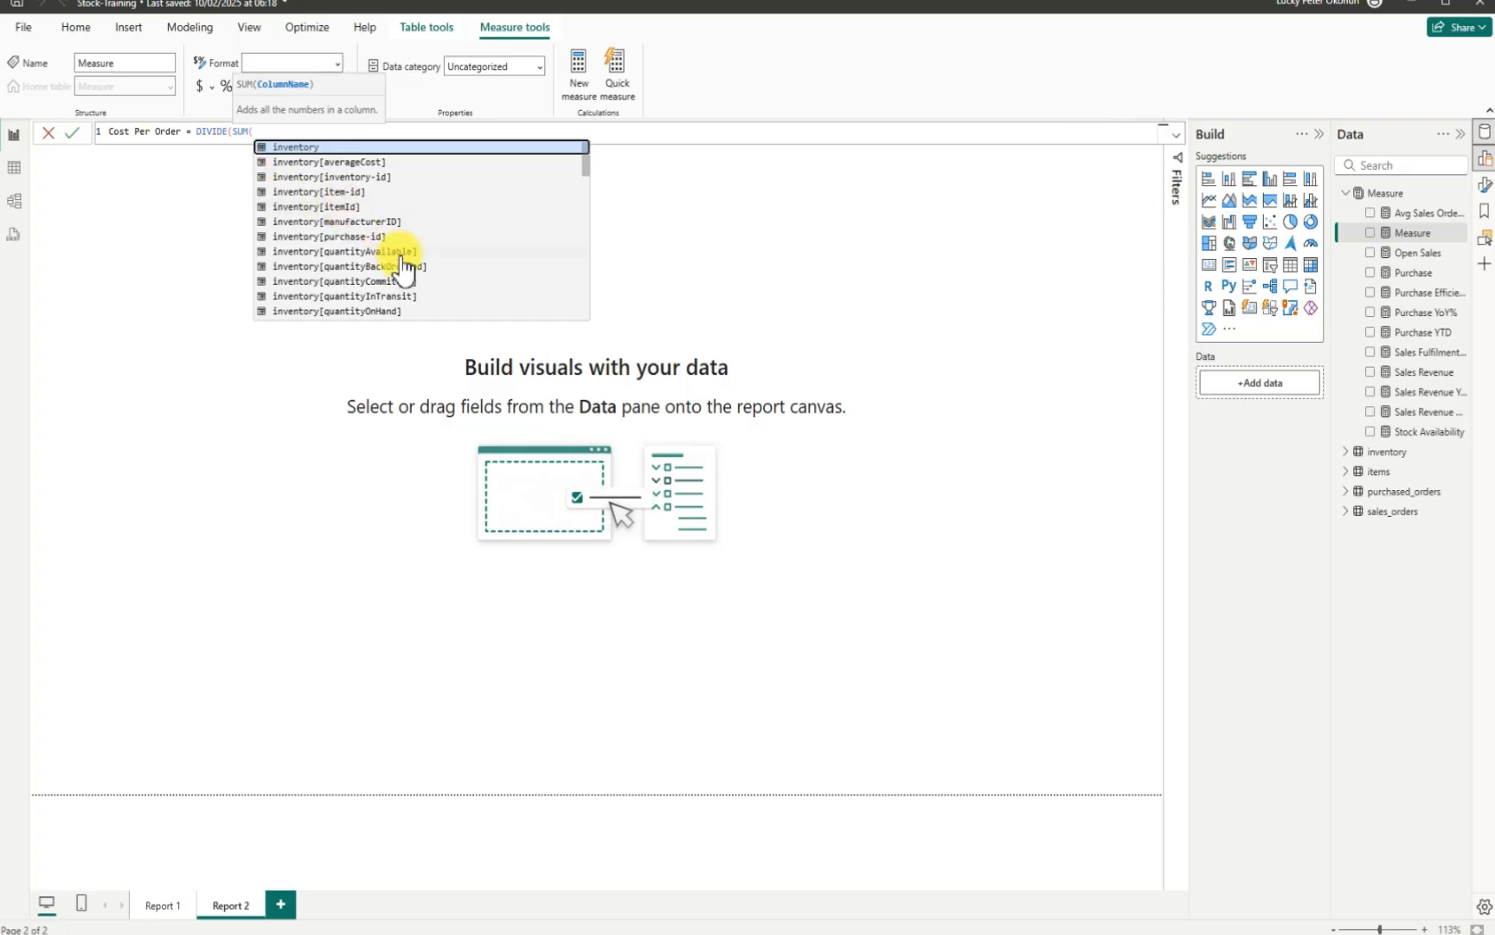
pyautogui.scroll(-2, 403, 268)
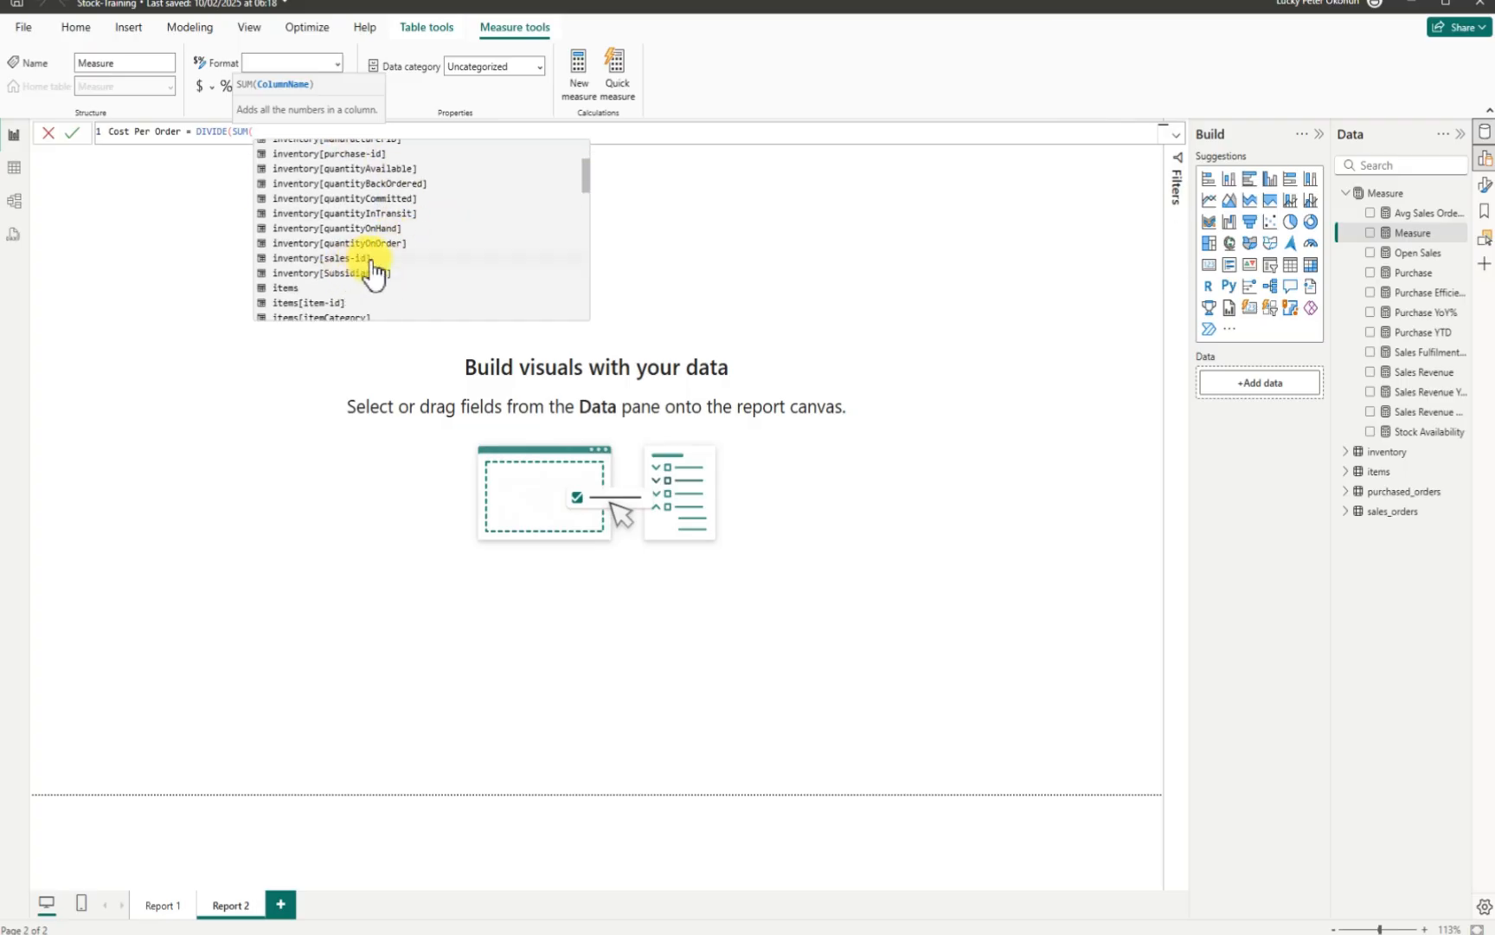
pyautogui.scroll(-7, 372, 272)
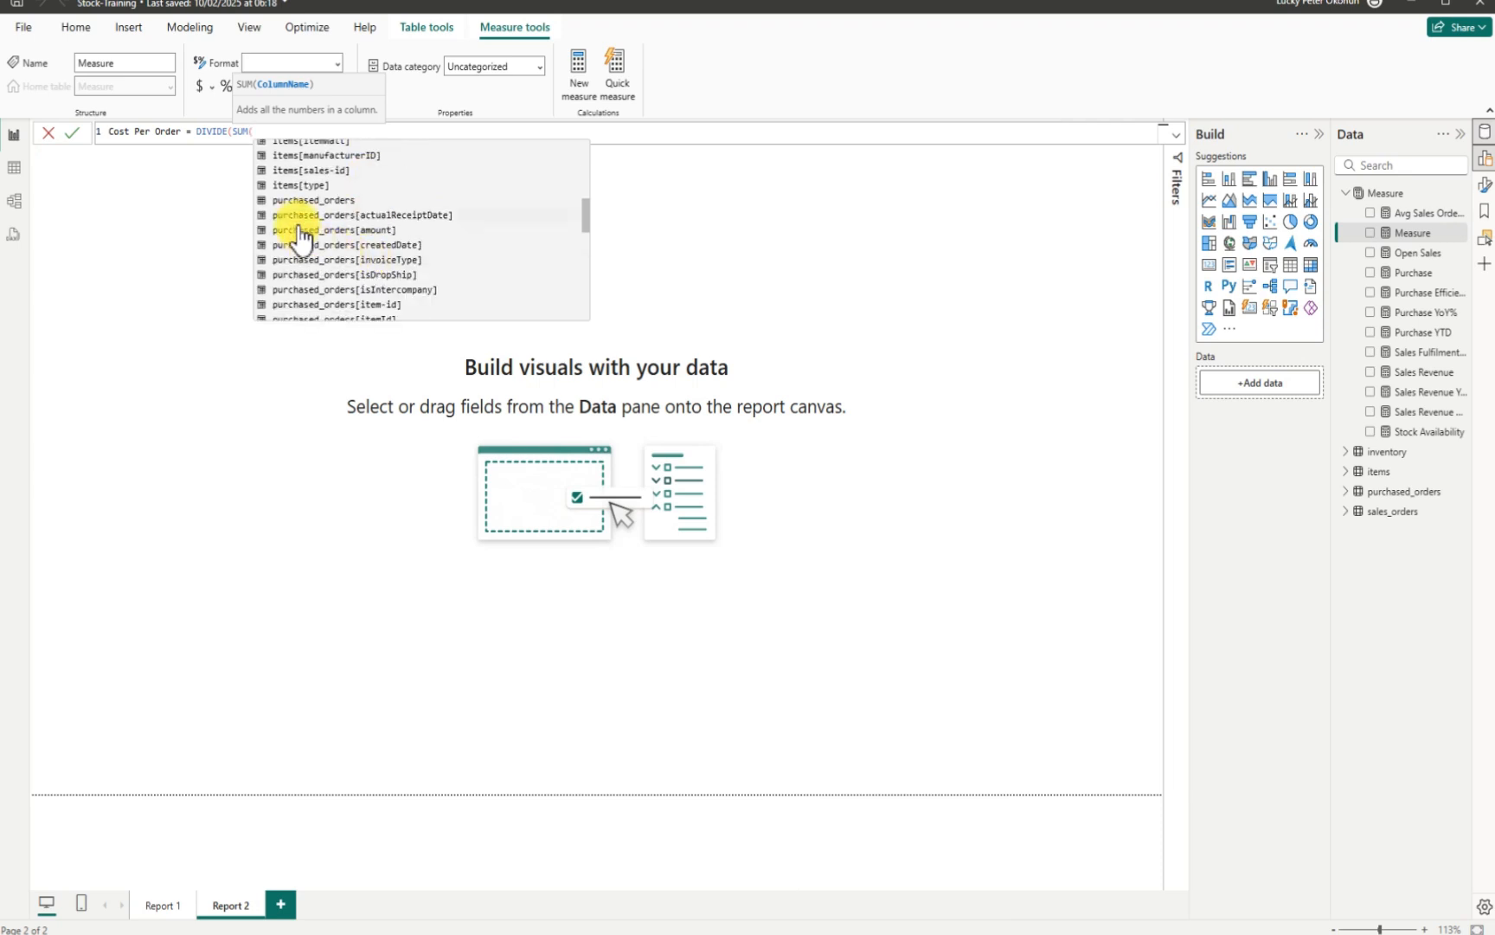
pyautogui.click(378, 230)
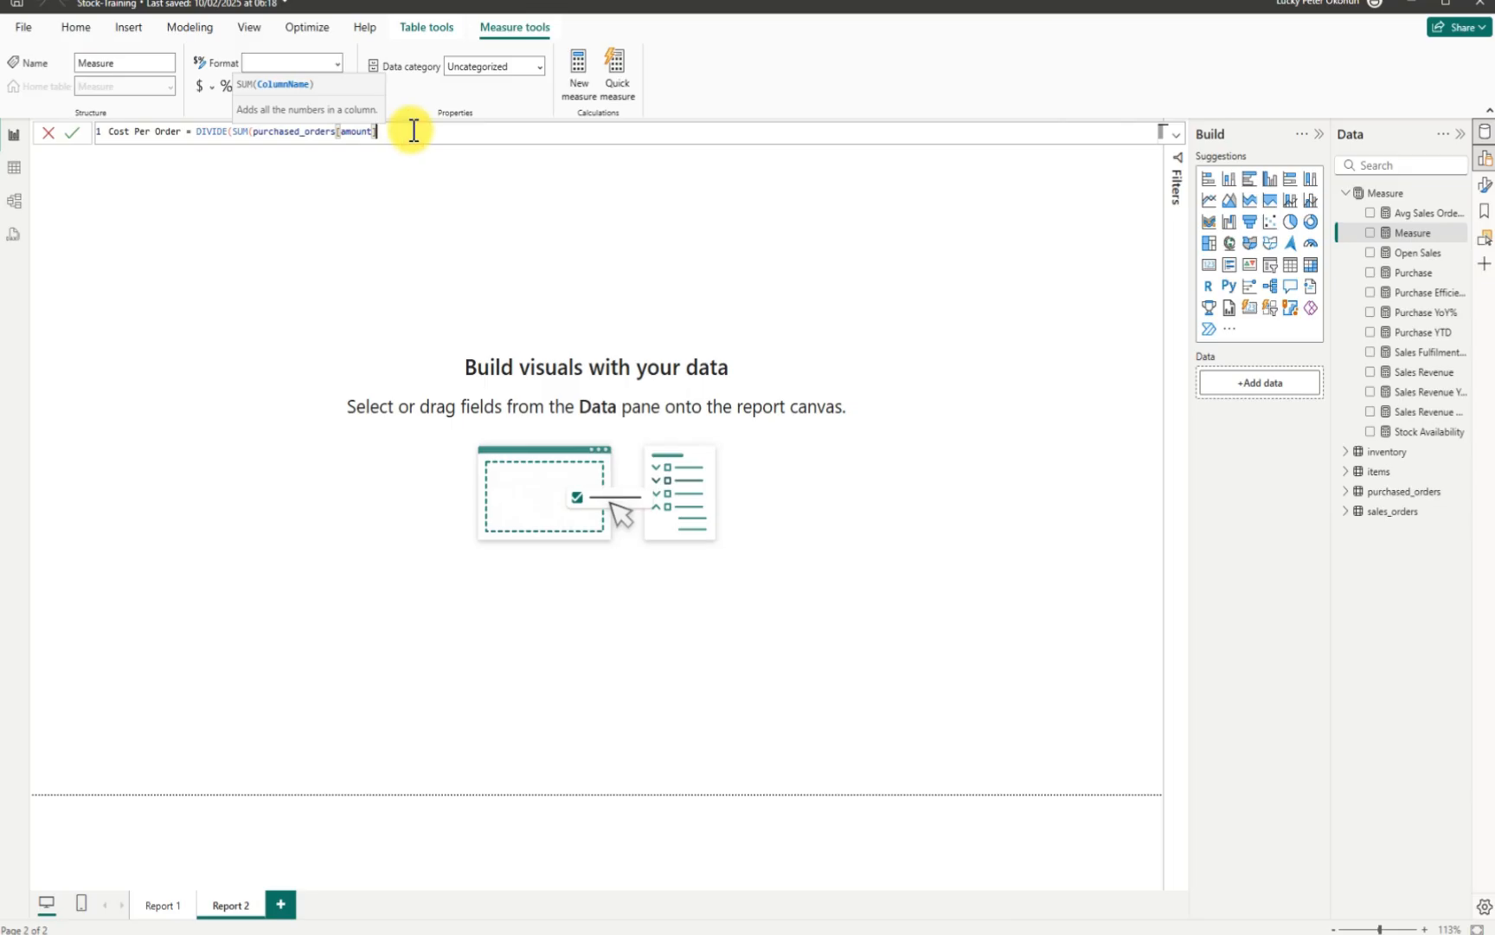
pyautogui.write(')')
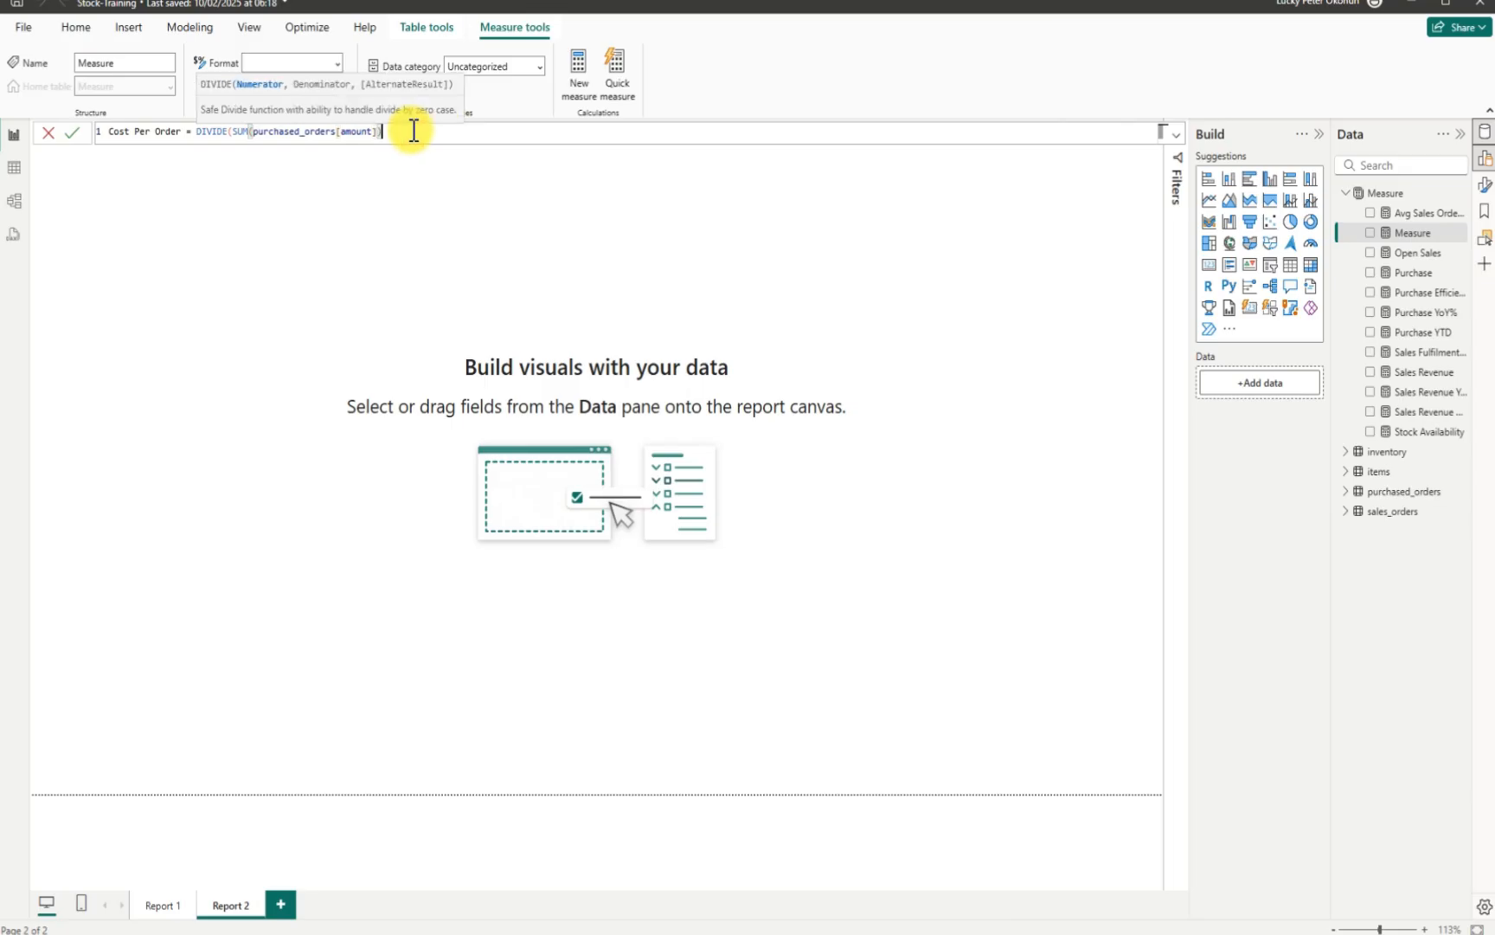
# Step: Add SUM(purchased_orders[qtyOrdered]) as the denominator of the DIVIDE function
pyautogui.write(',')
pyautogui.write('SUM')
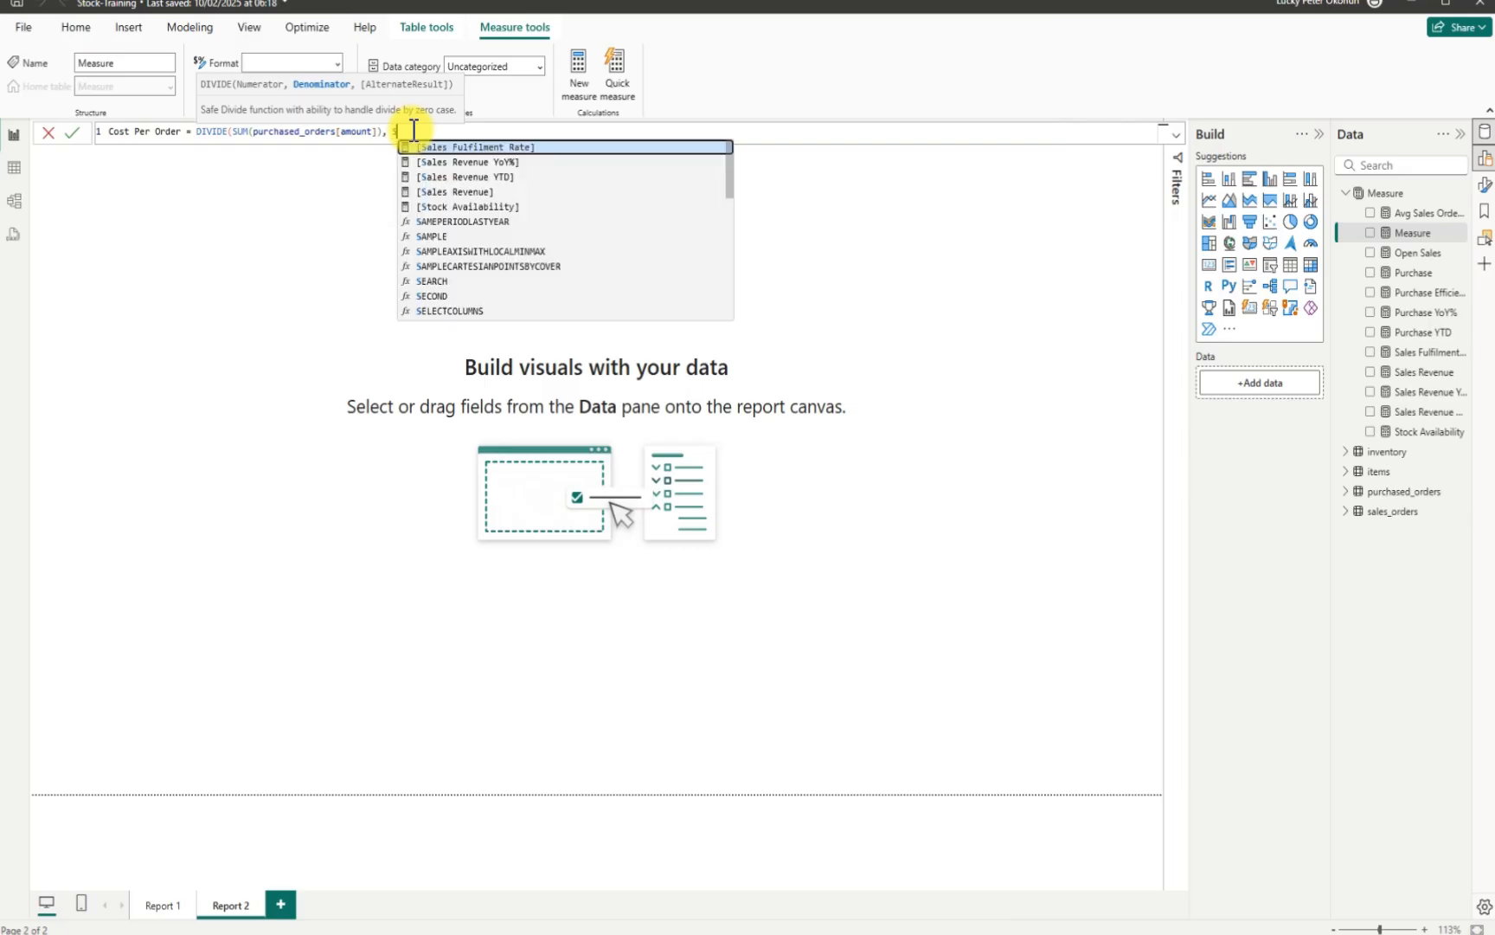
pyautogui.write('(')
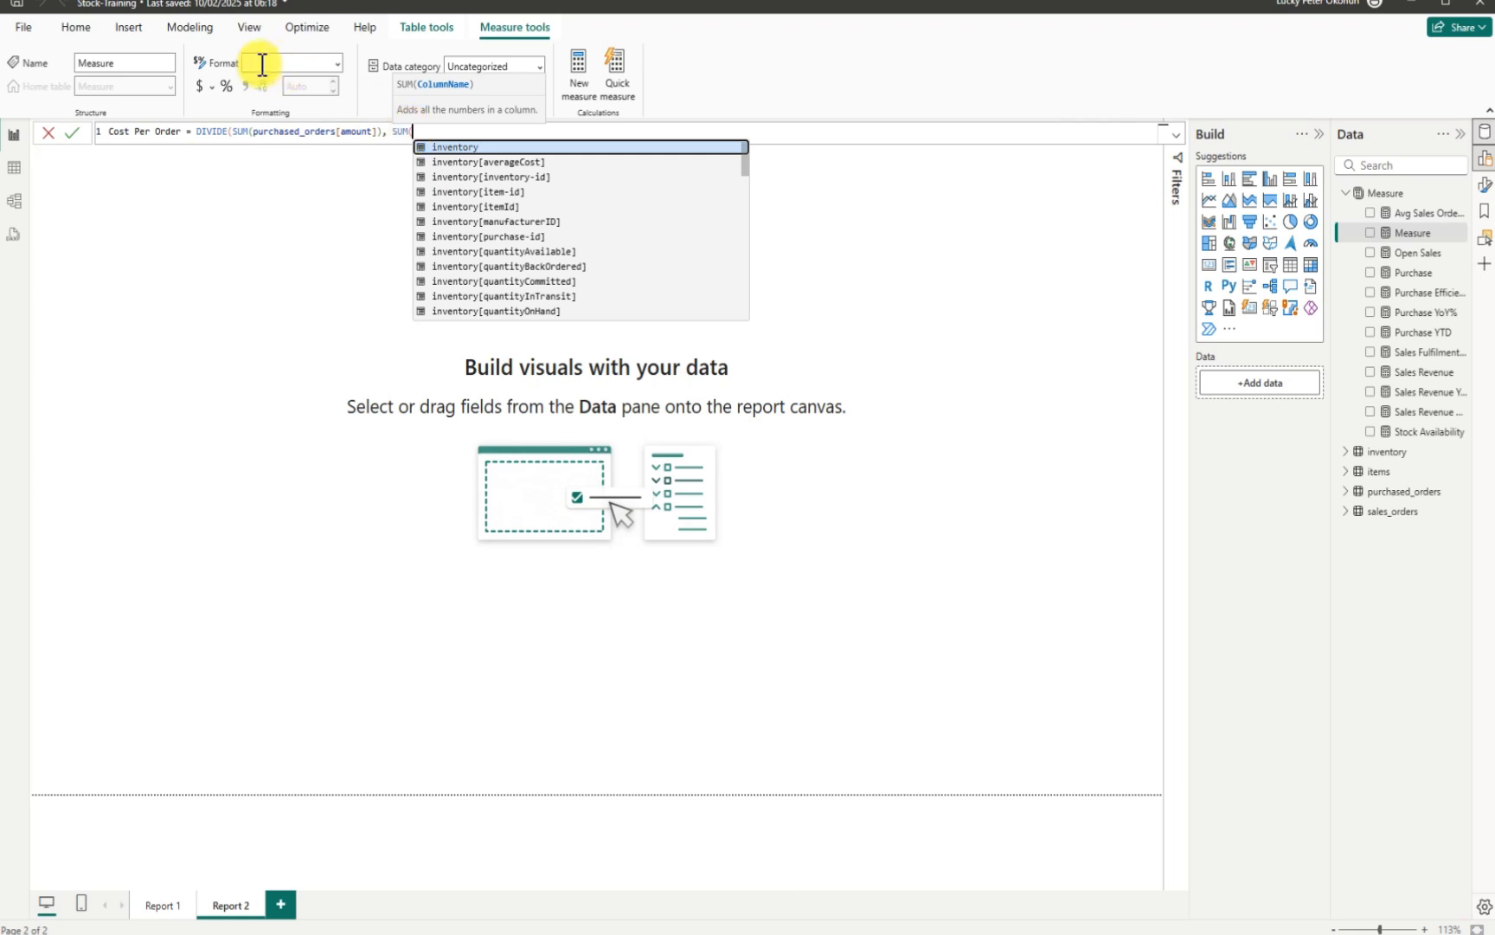
pyautogui.scroll(-6, 588, 250)
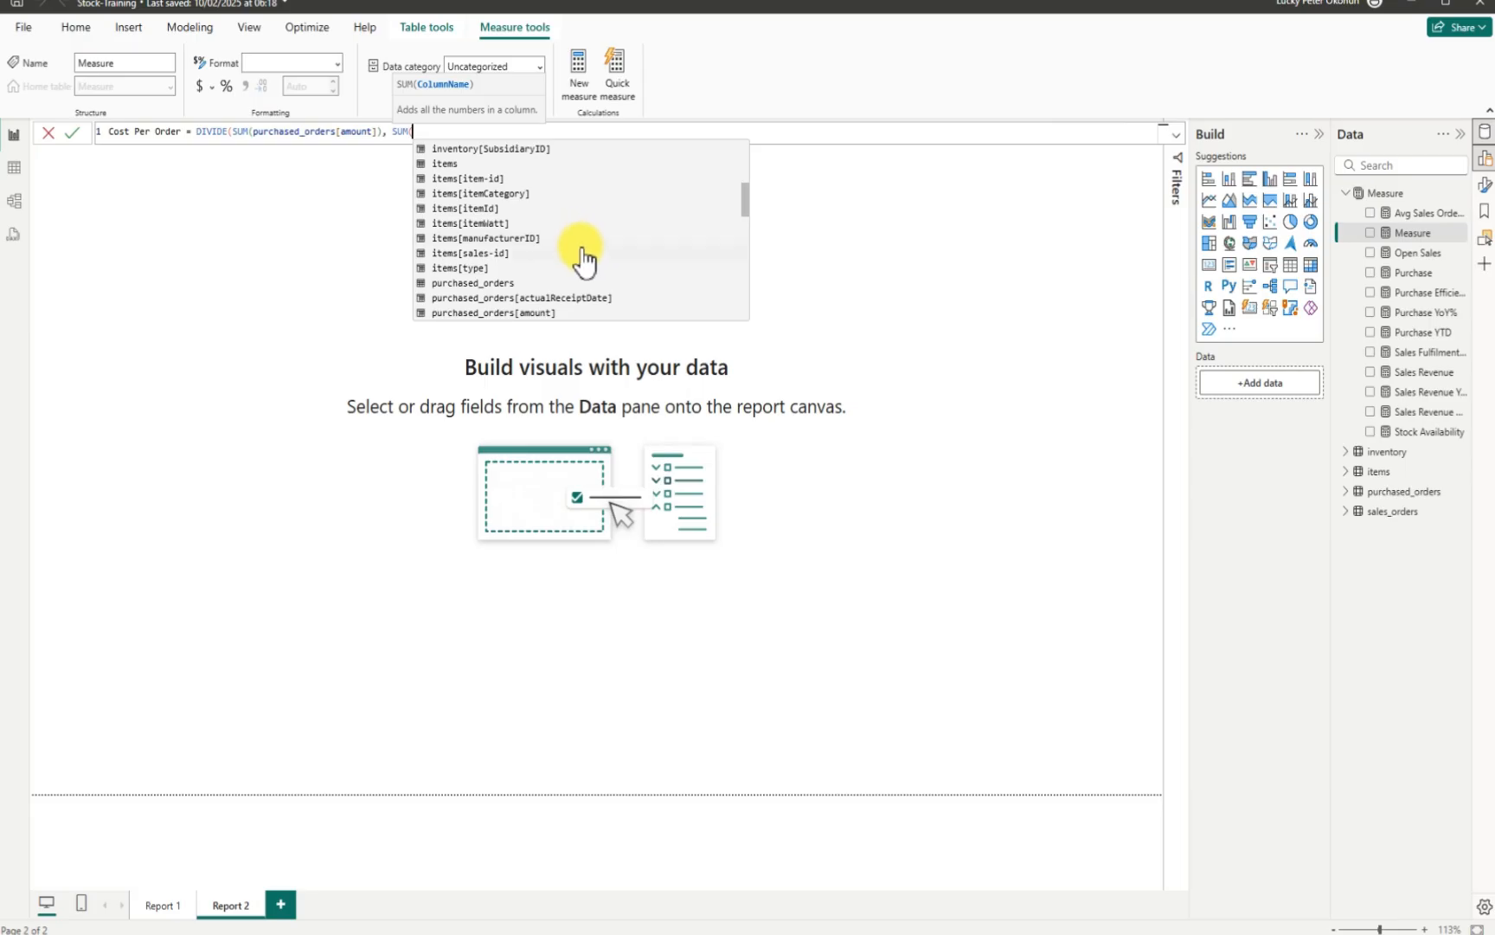
pyautogui.scroll(-2, 576, 294)
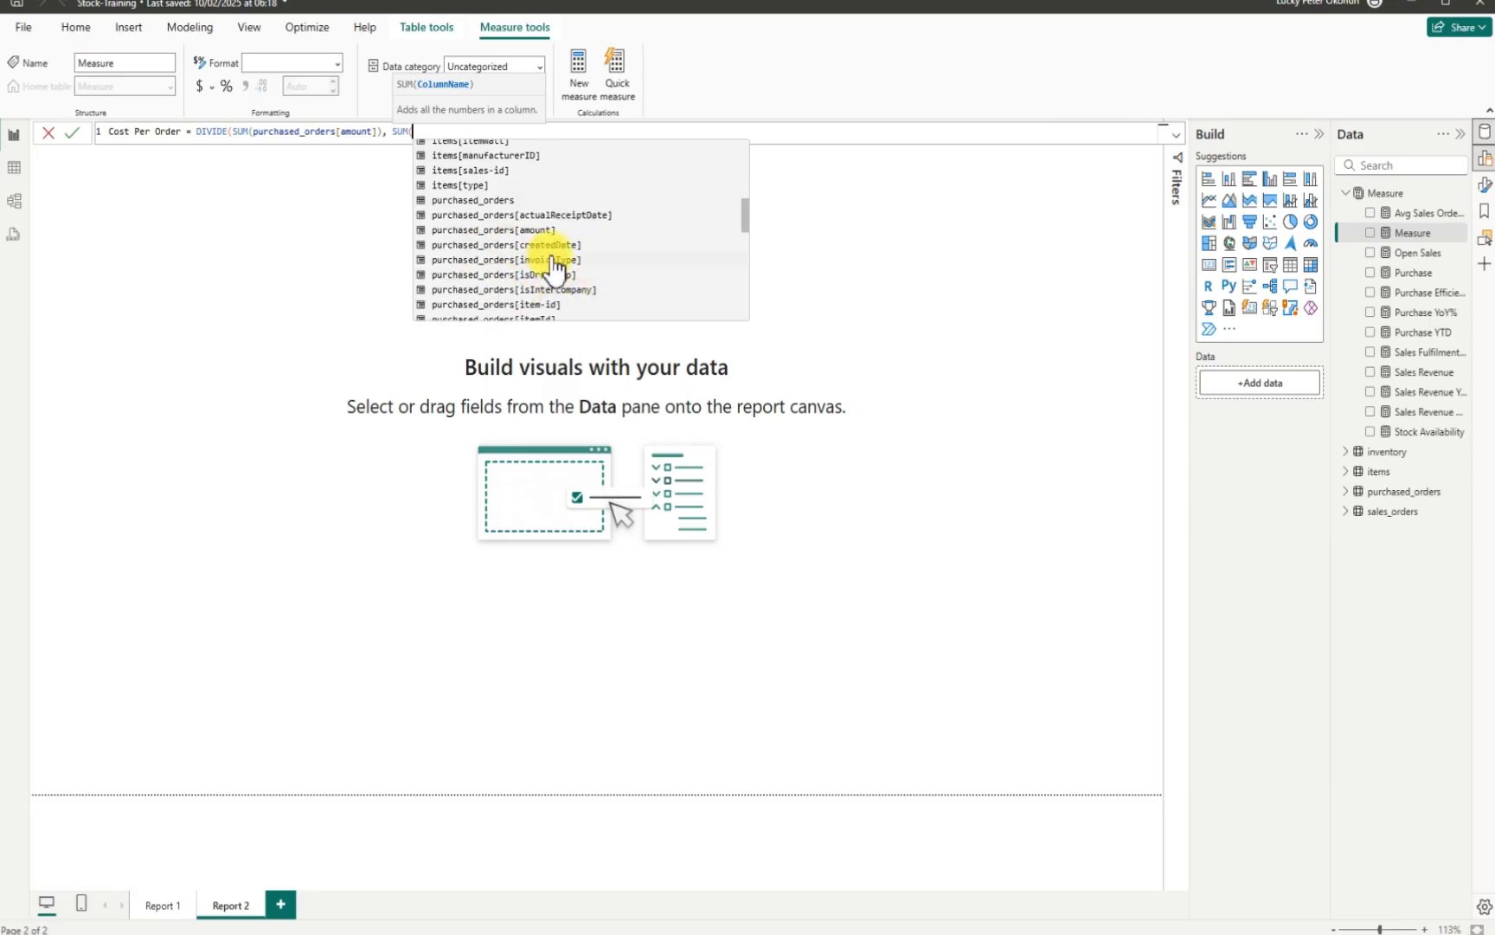
pyautogui.scroll(-1, 551, 266)
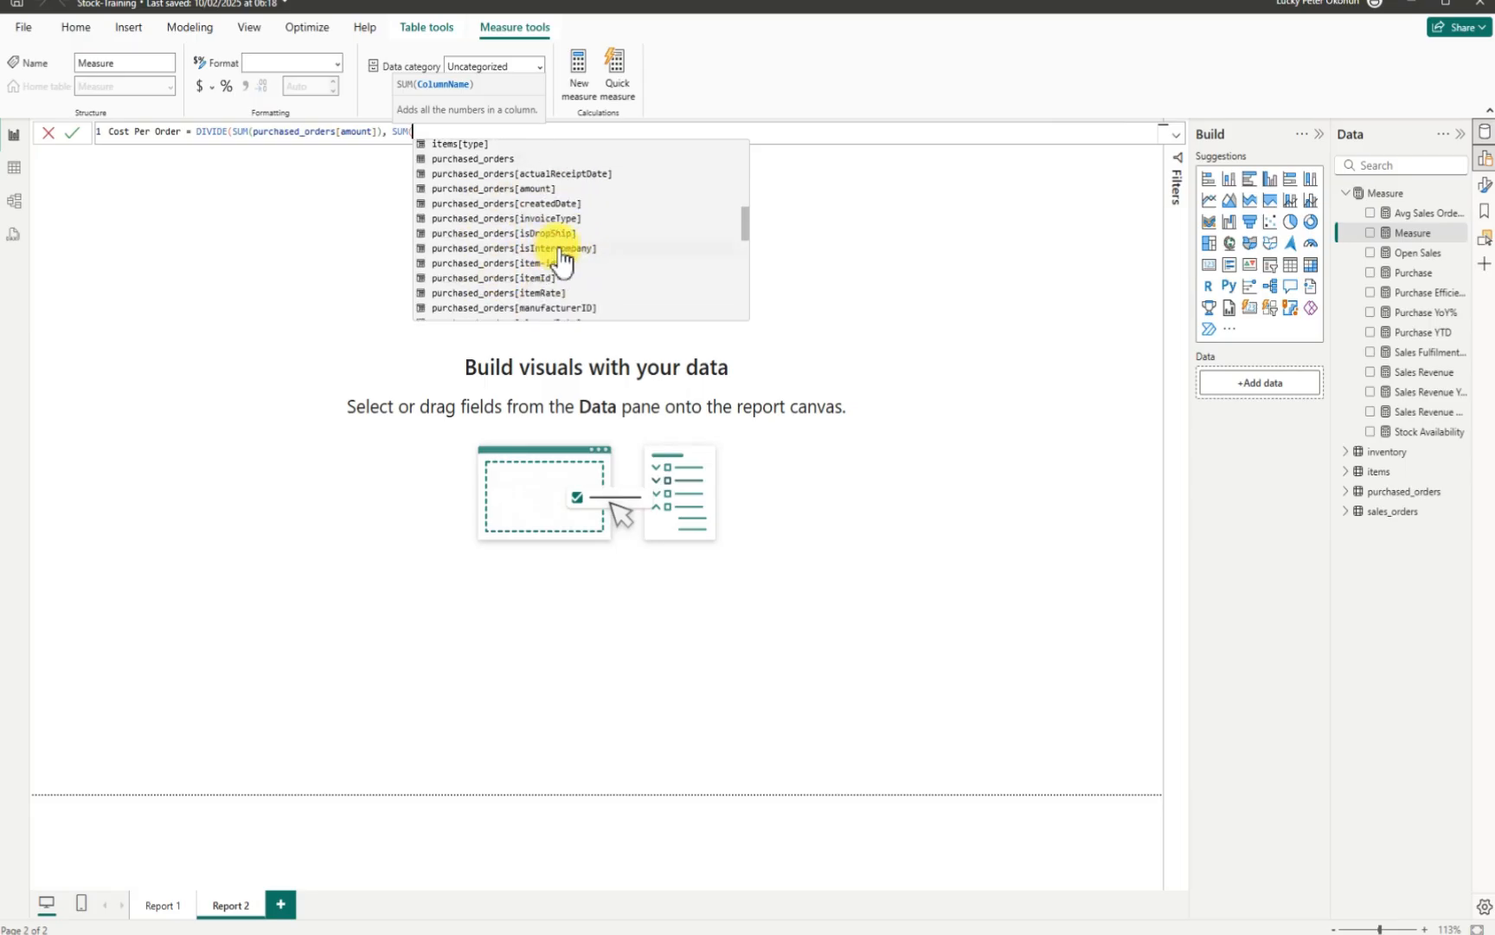
pyautogui.scroll(-2, 553, 264)
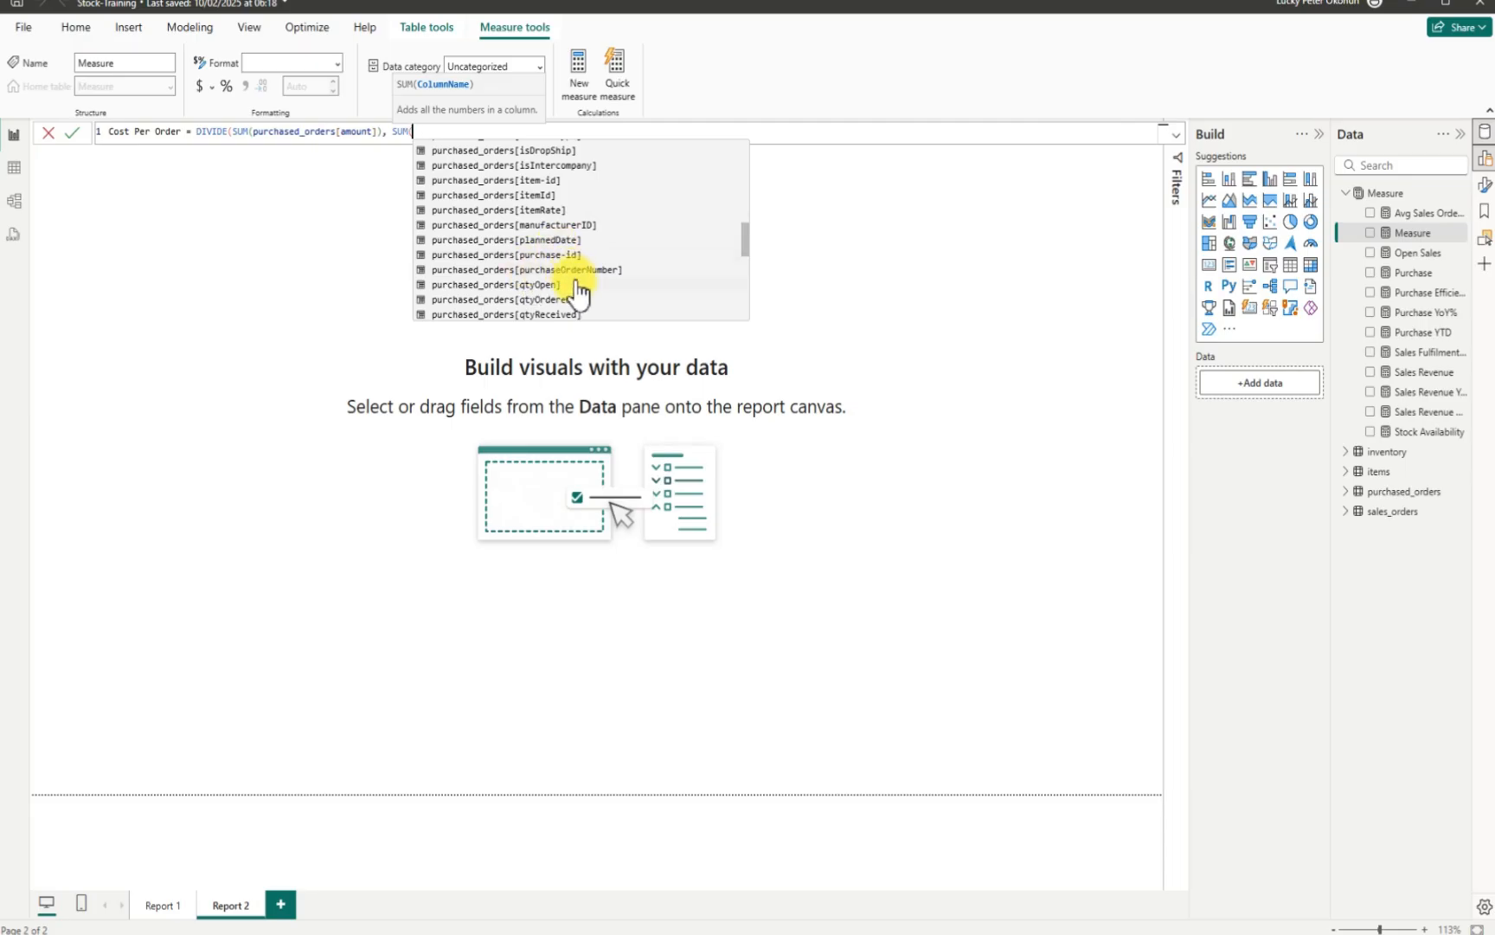
pyautogui.click(538, 299)
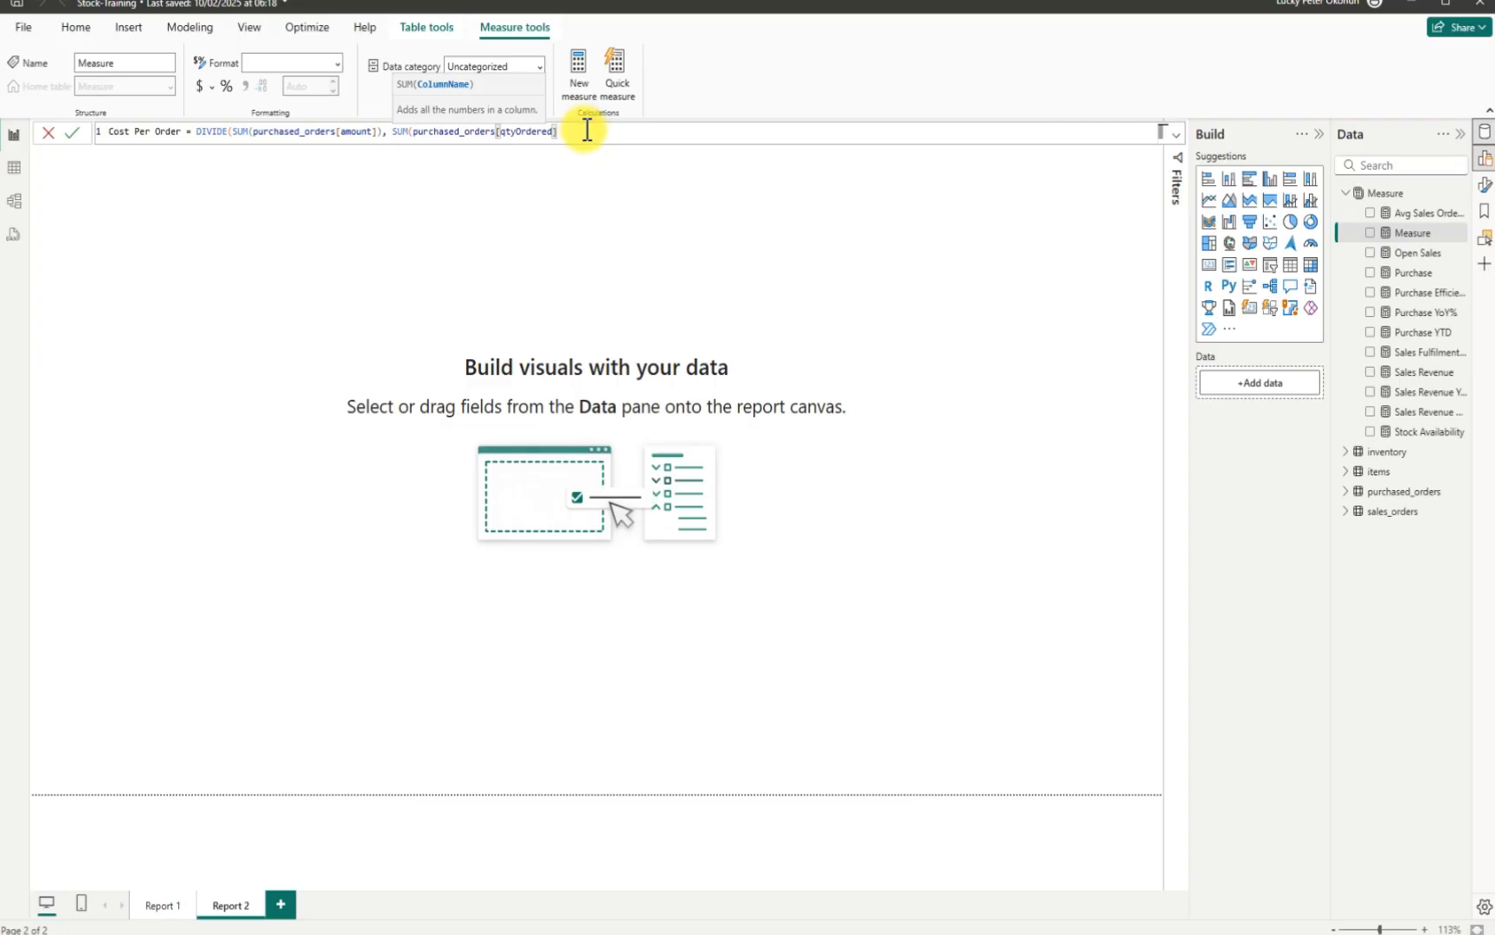
pyautogui.write(')')
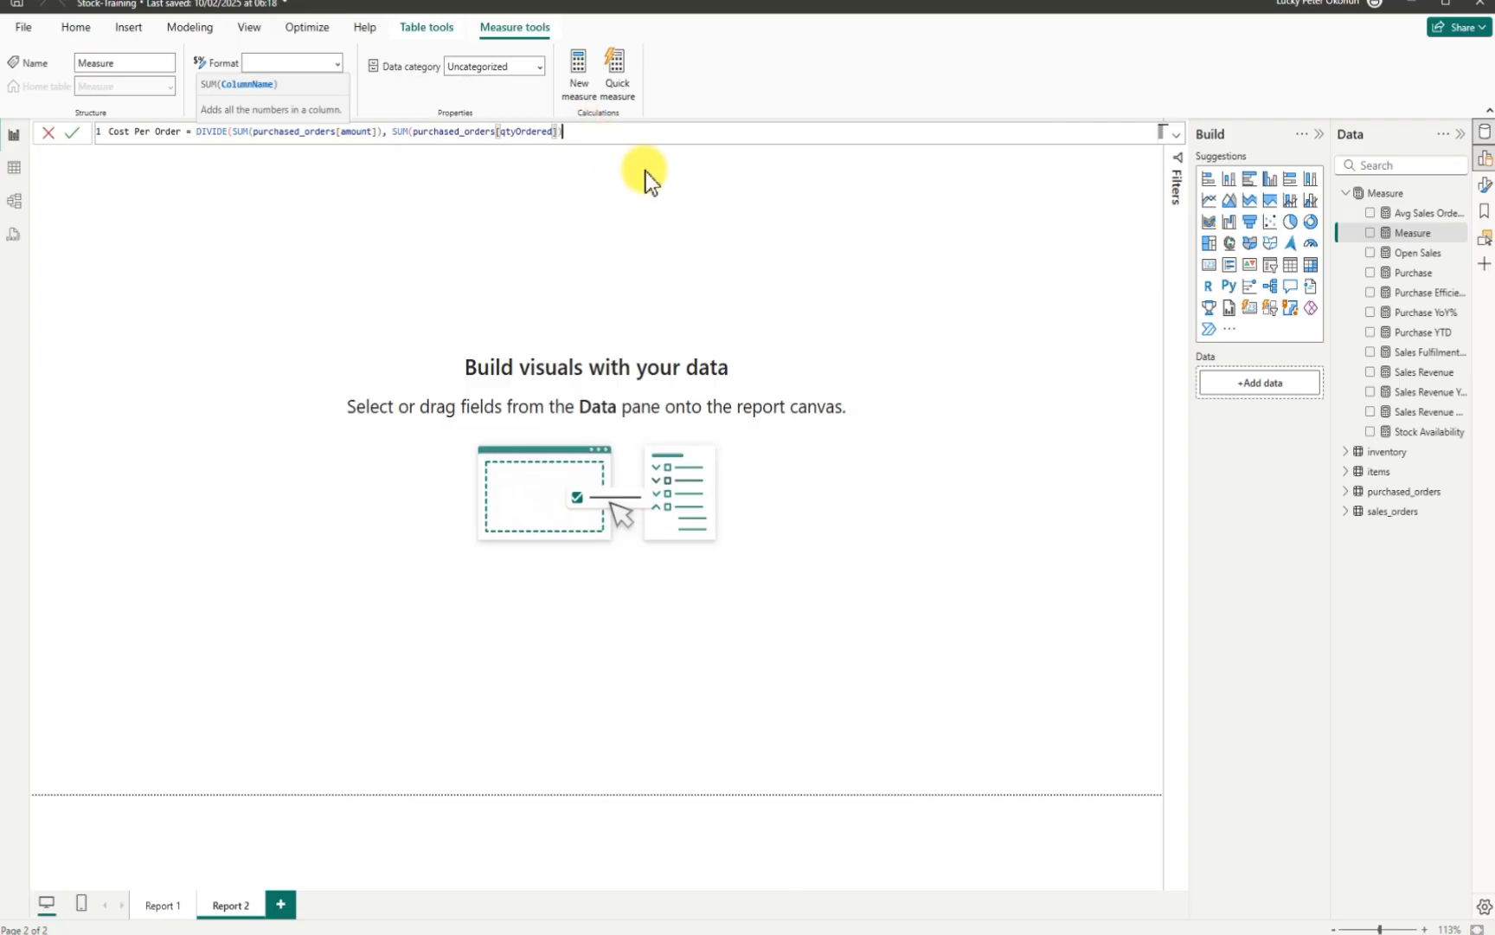
# Step: Set the DIVIDE alternate result to 0, close the formula and commit the Cost Per Order measure
pyautogui.write(',0)')
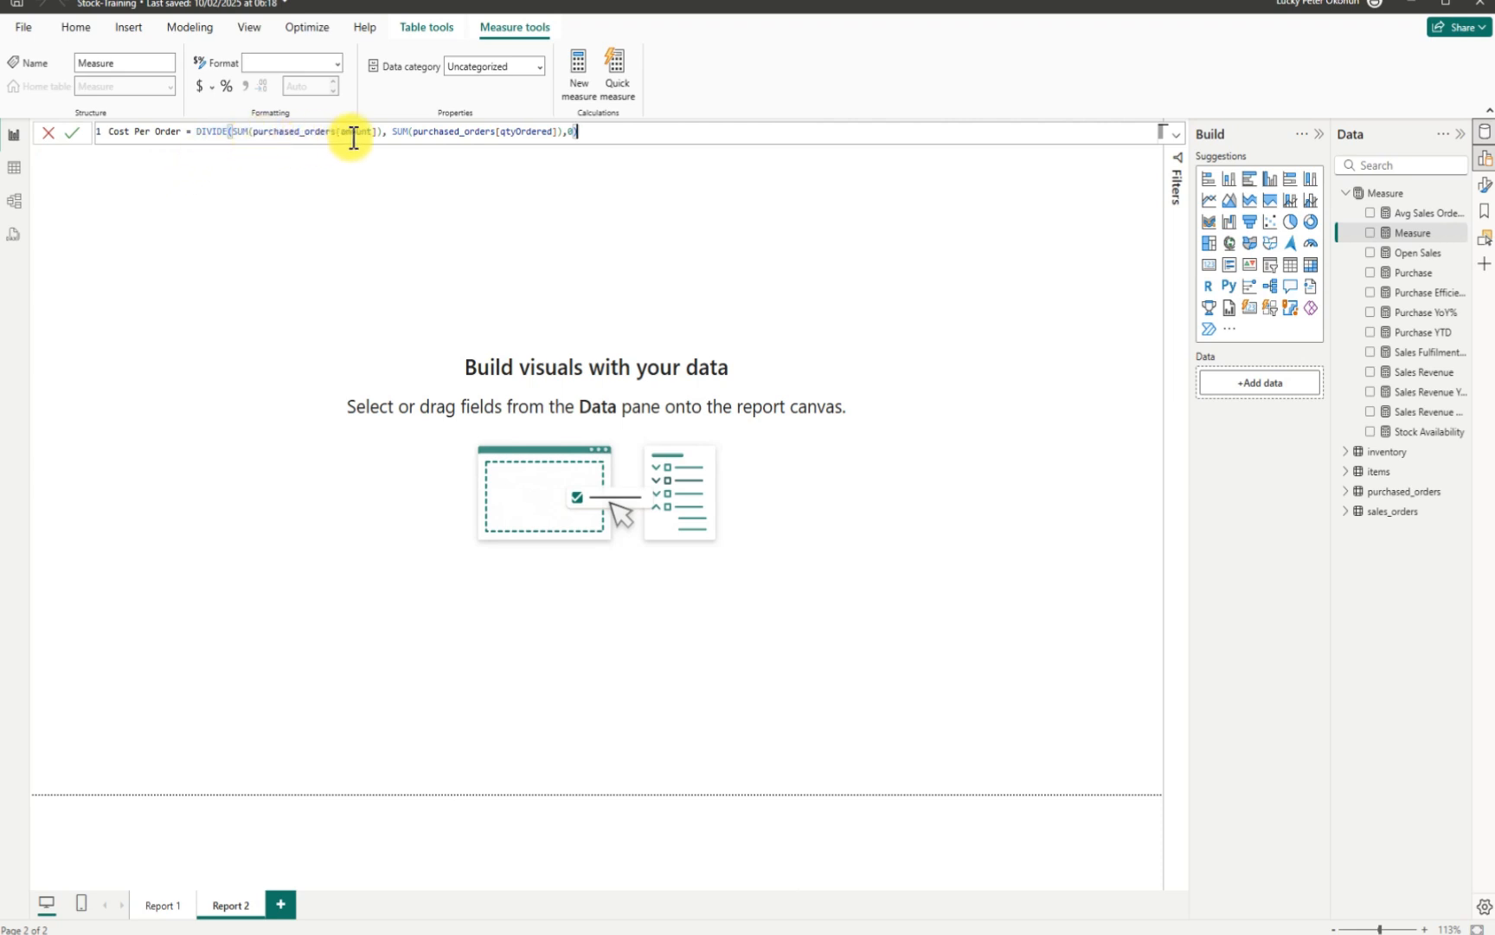
pyautogui.doubleClick(527, 131)
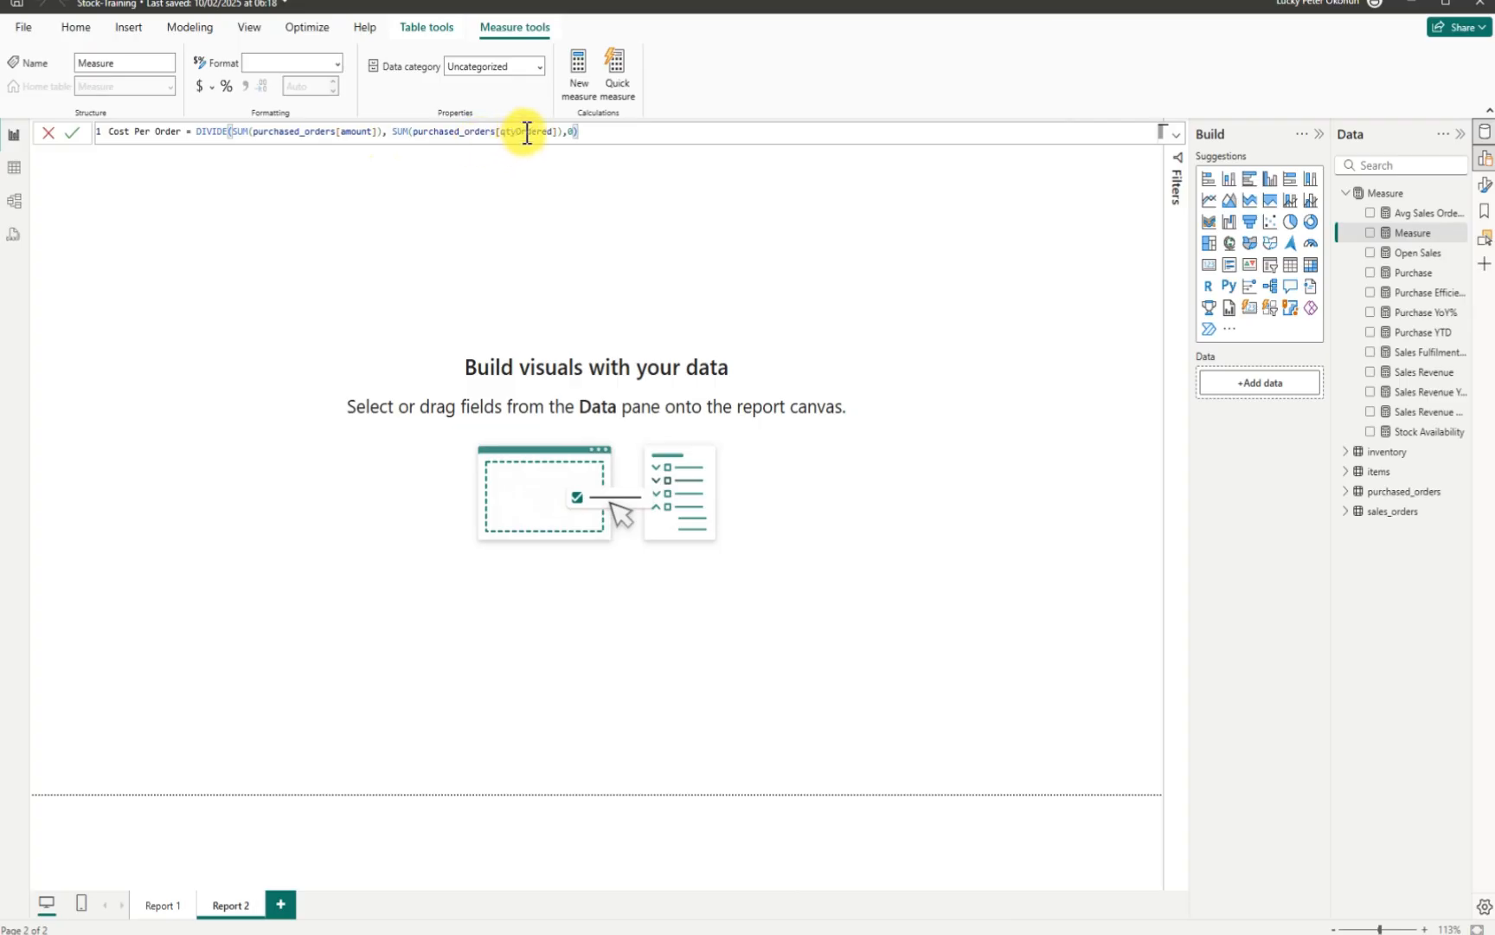
pyautogui.click(610, 134)
pyautogui.click(72, 134)
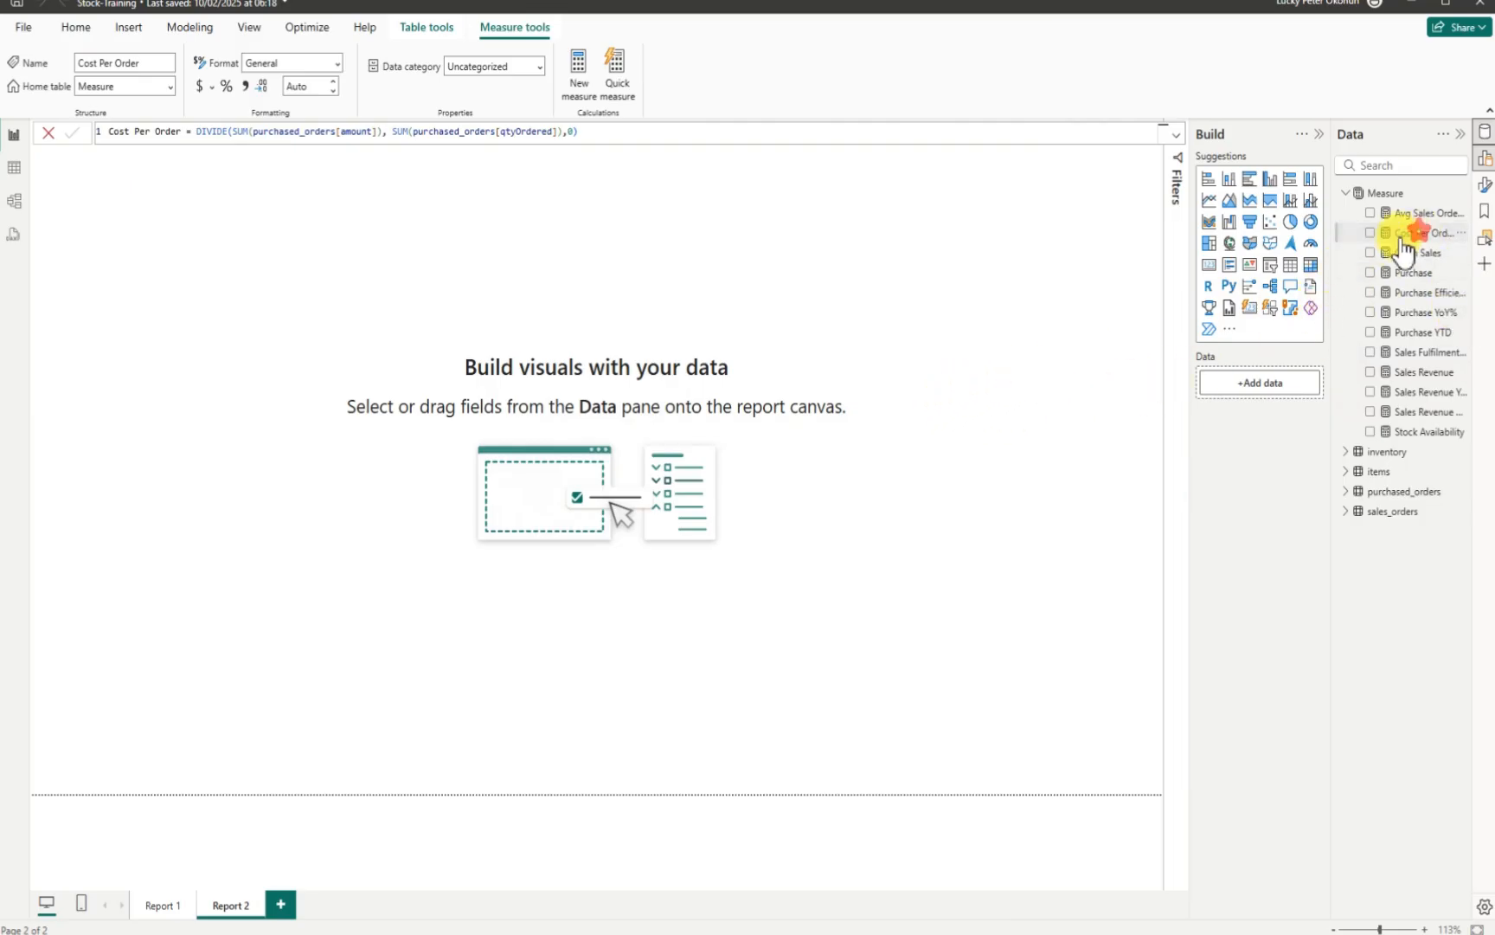
# Step: Place the Cost Per Order measure on the empty page as a card, then reposition it and shrink it to a small rectangle
pyautogui.moveTo(1415, 234); pyautogui.dragTo(530, 287)
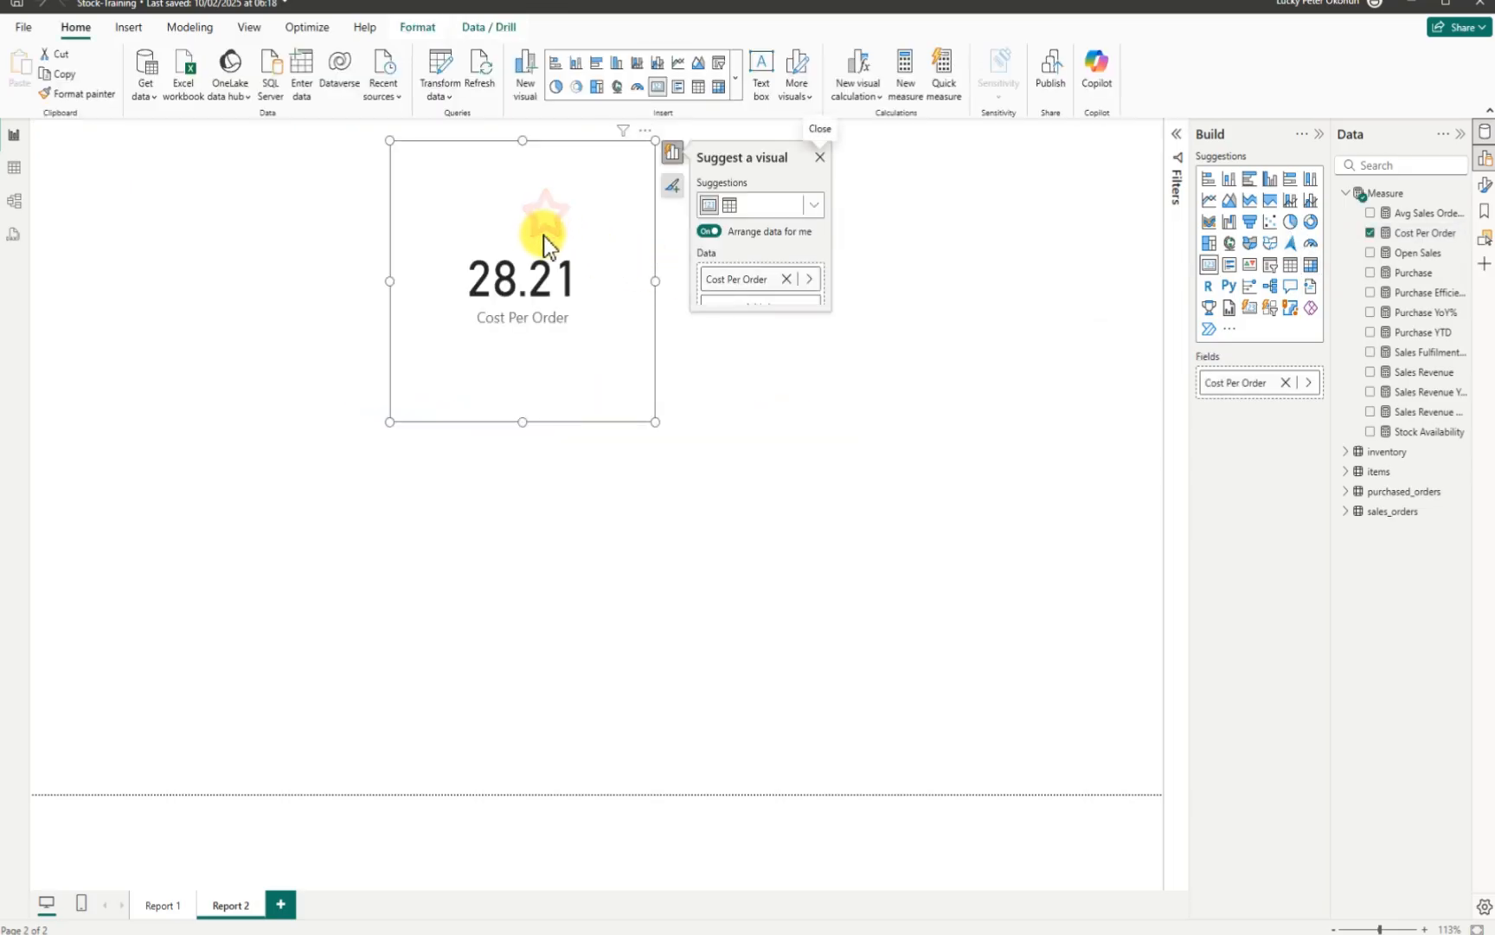
pyautogui.moveTo(543, 235); pyautogui.dragTo(527, 310)
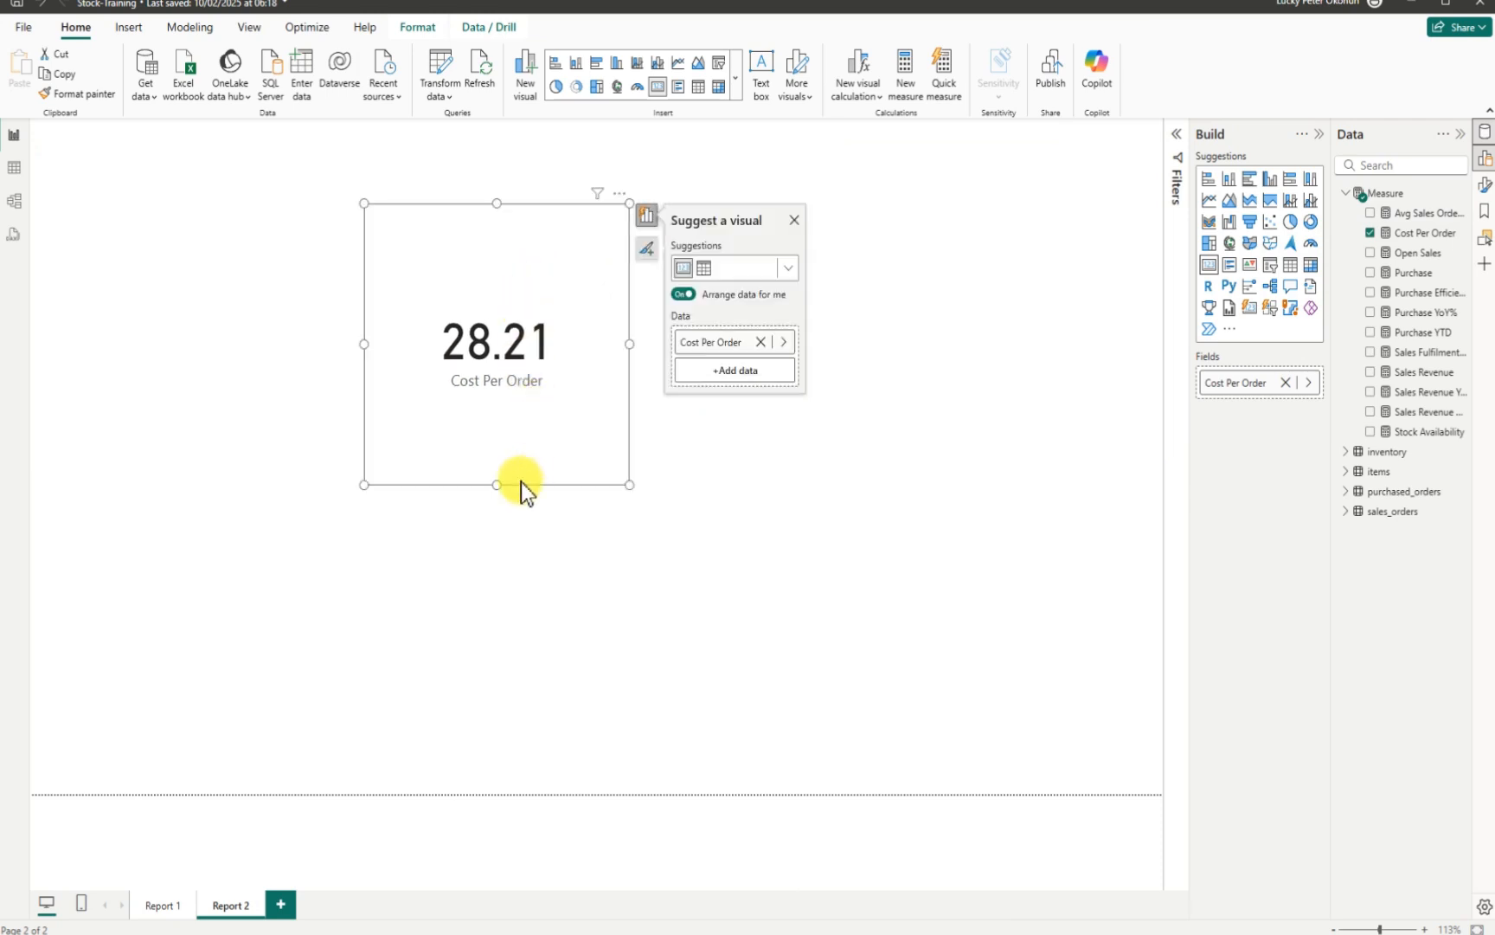
pyautogui.moveTo(502, 491); pyautogui.dragTo(487, 395)
pyautogui.moveTo(624, 292); pyautogui.dragTo(527, 316)
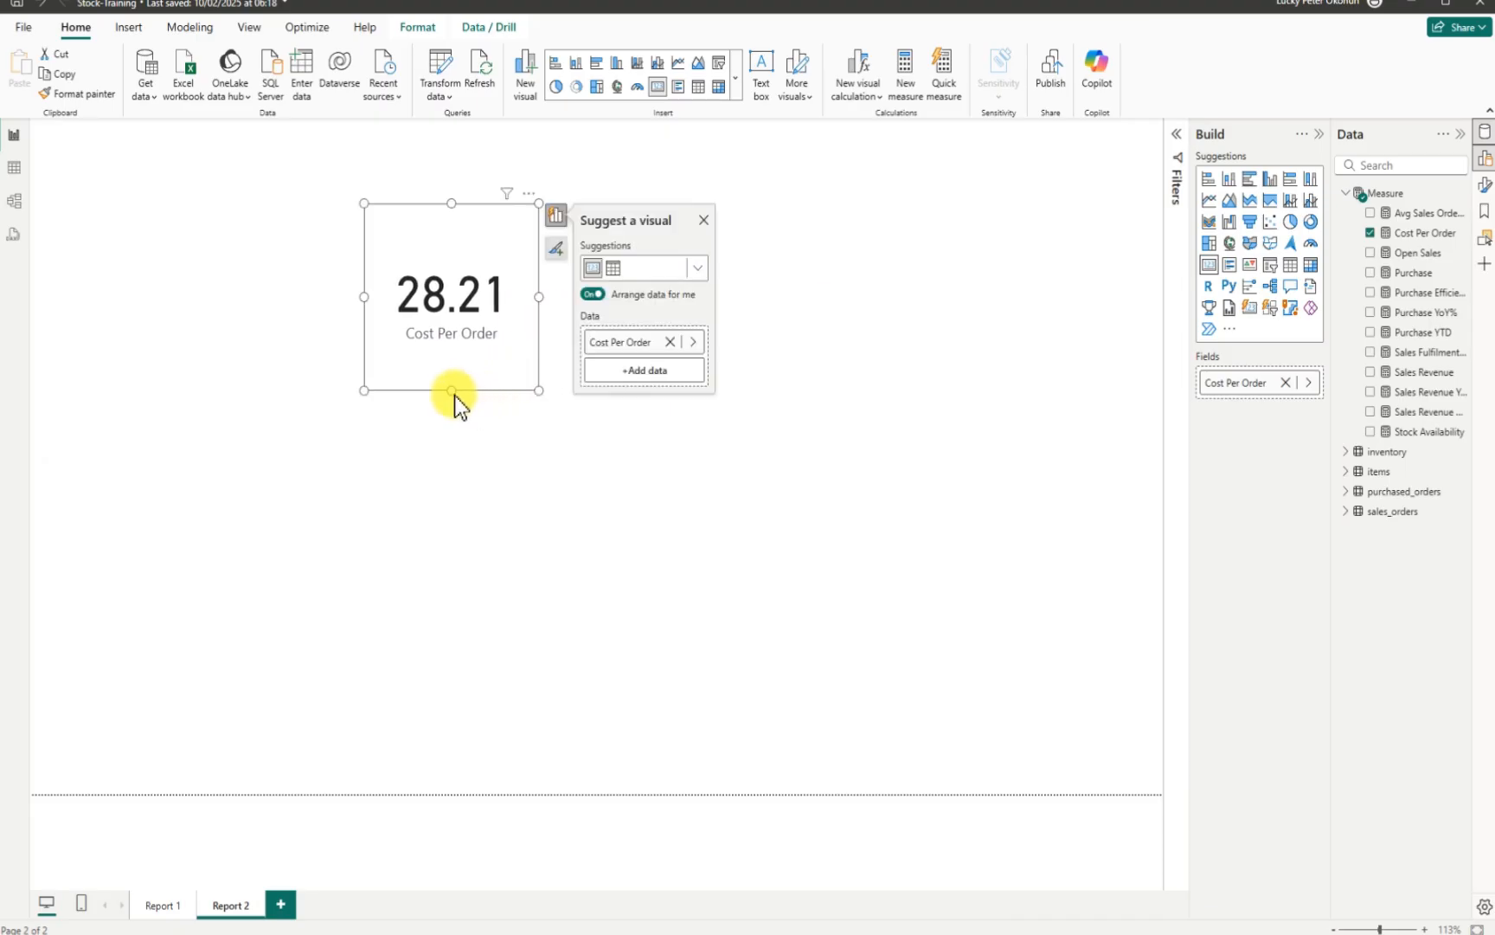
pyautogui.moveTo(454, 394); pyautogui.dragTo(432, 351)
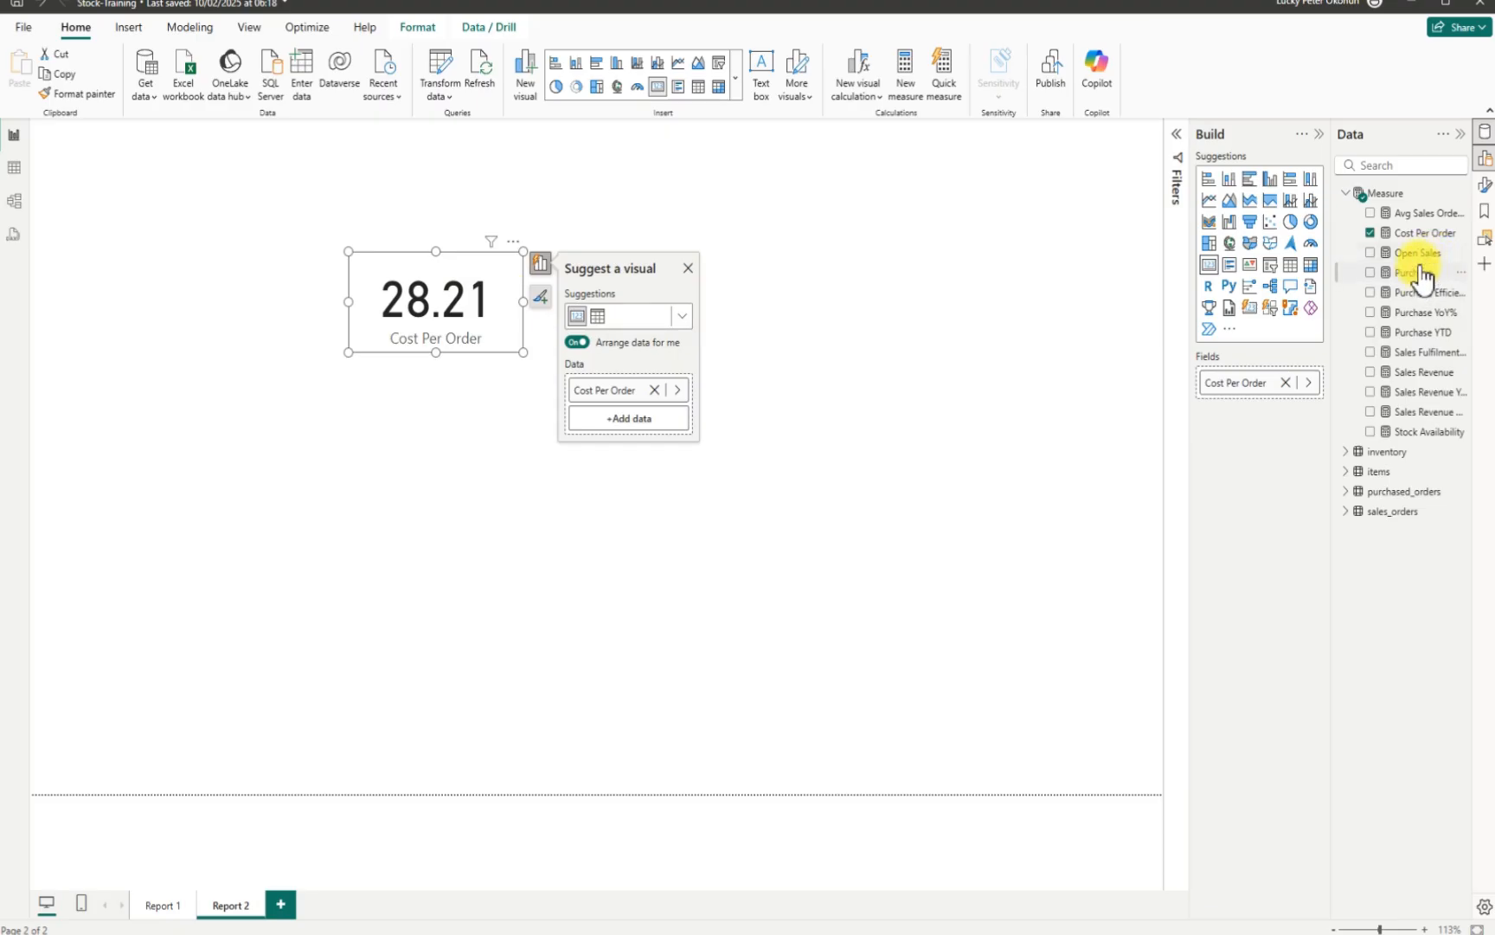
# Step: Format the Cost Per Order measure with one decimal place and the € Euro (€ 123) currency
pyautogui.click(1419, 234)
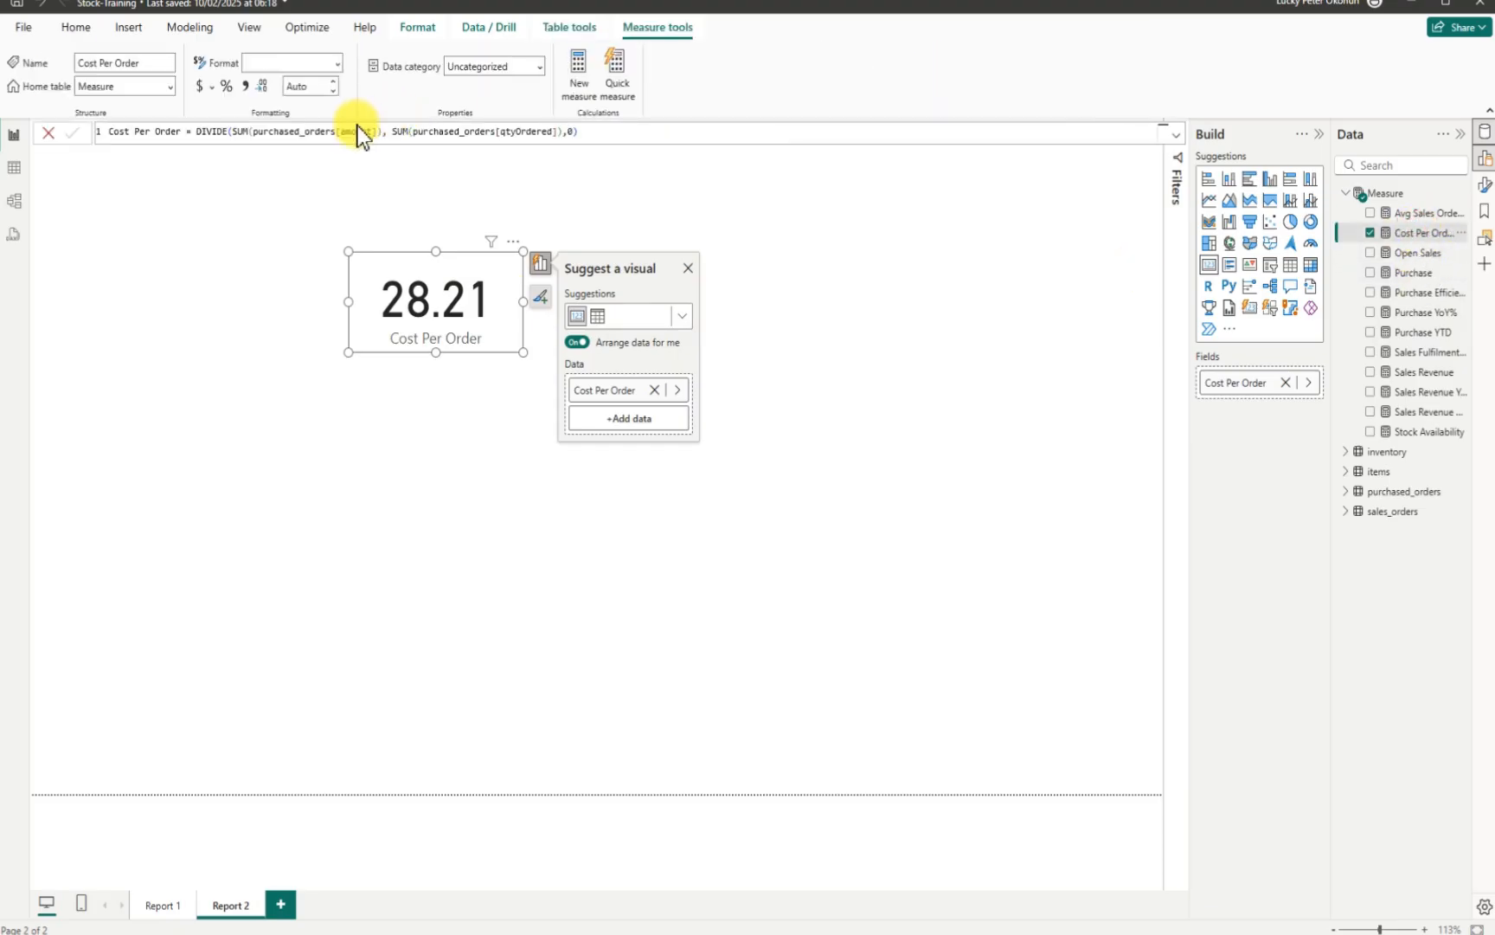
pyautogui.click(313, 86)
pyautogui.write('1')
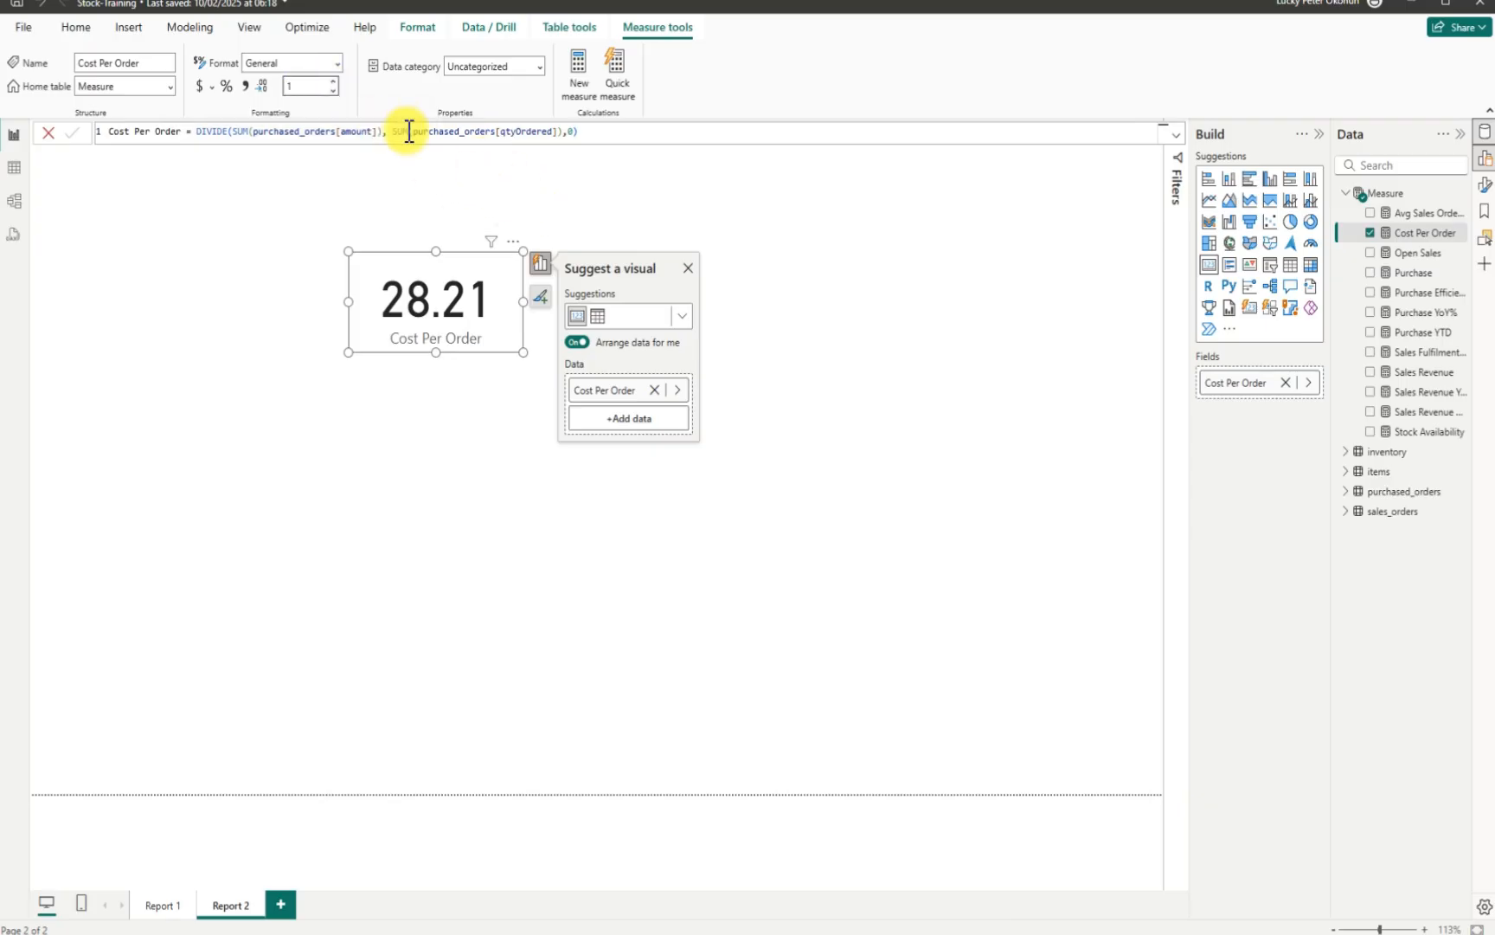
pyautogui.click(389, 97)
pyautogui.click(234, 85)
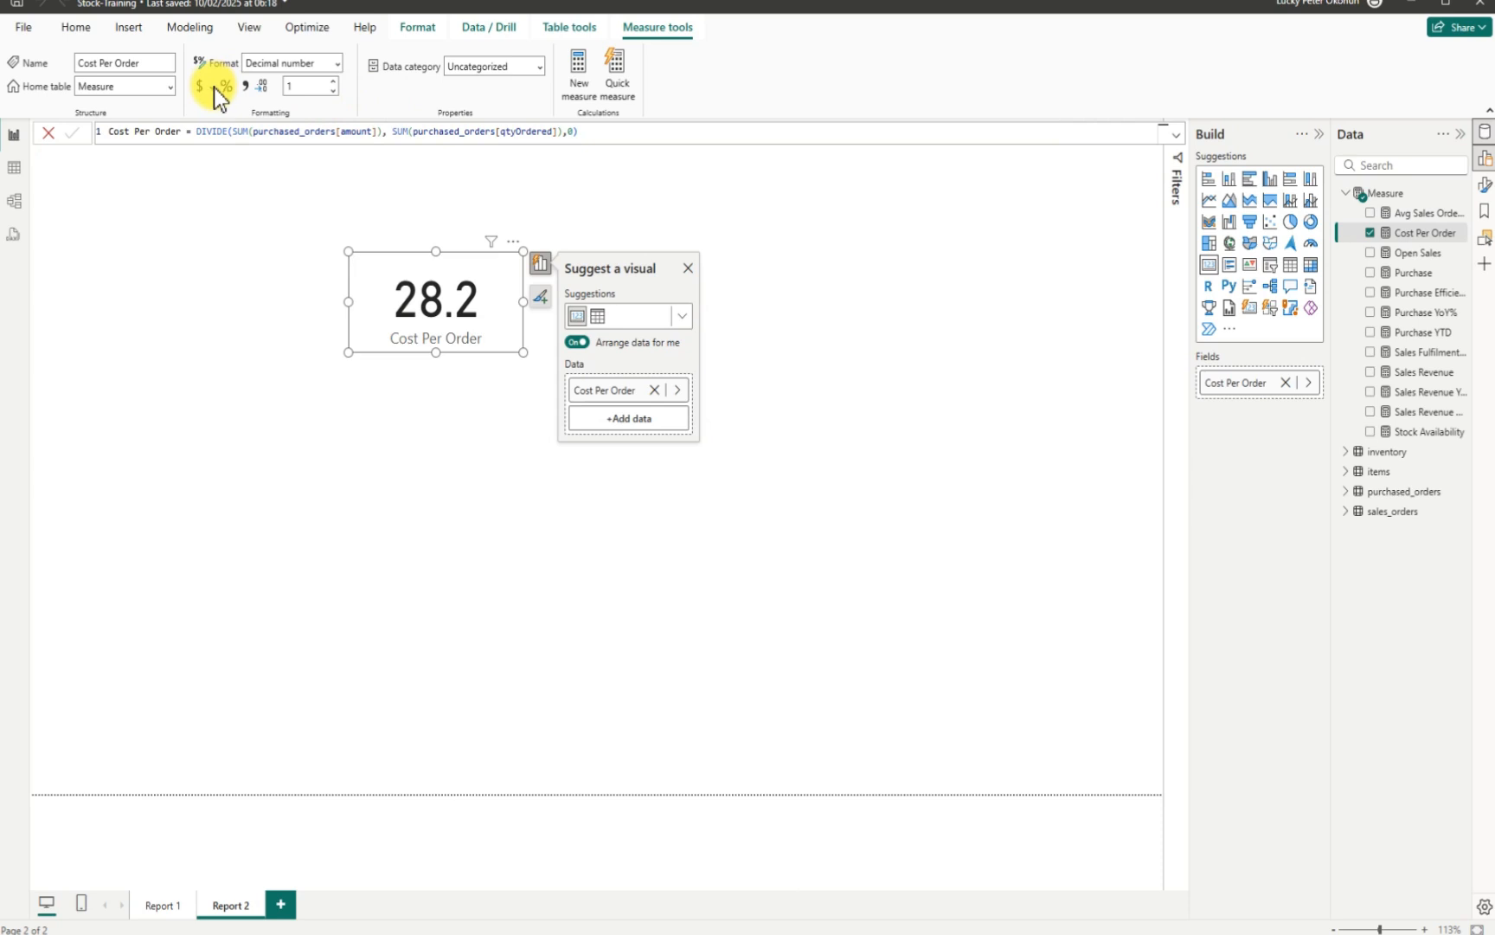
pyautogui.click(214, 87)
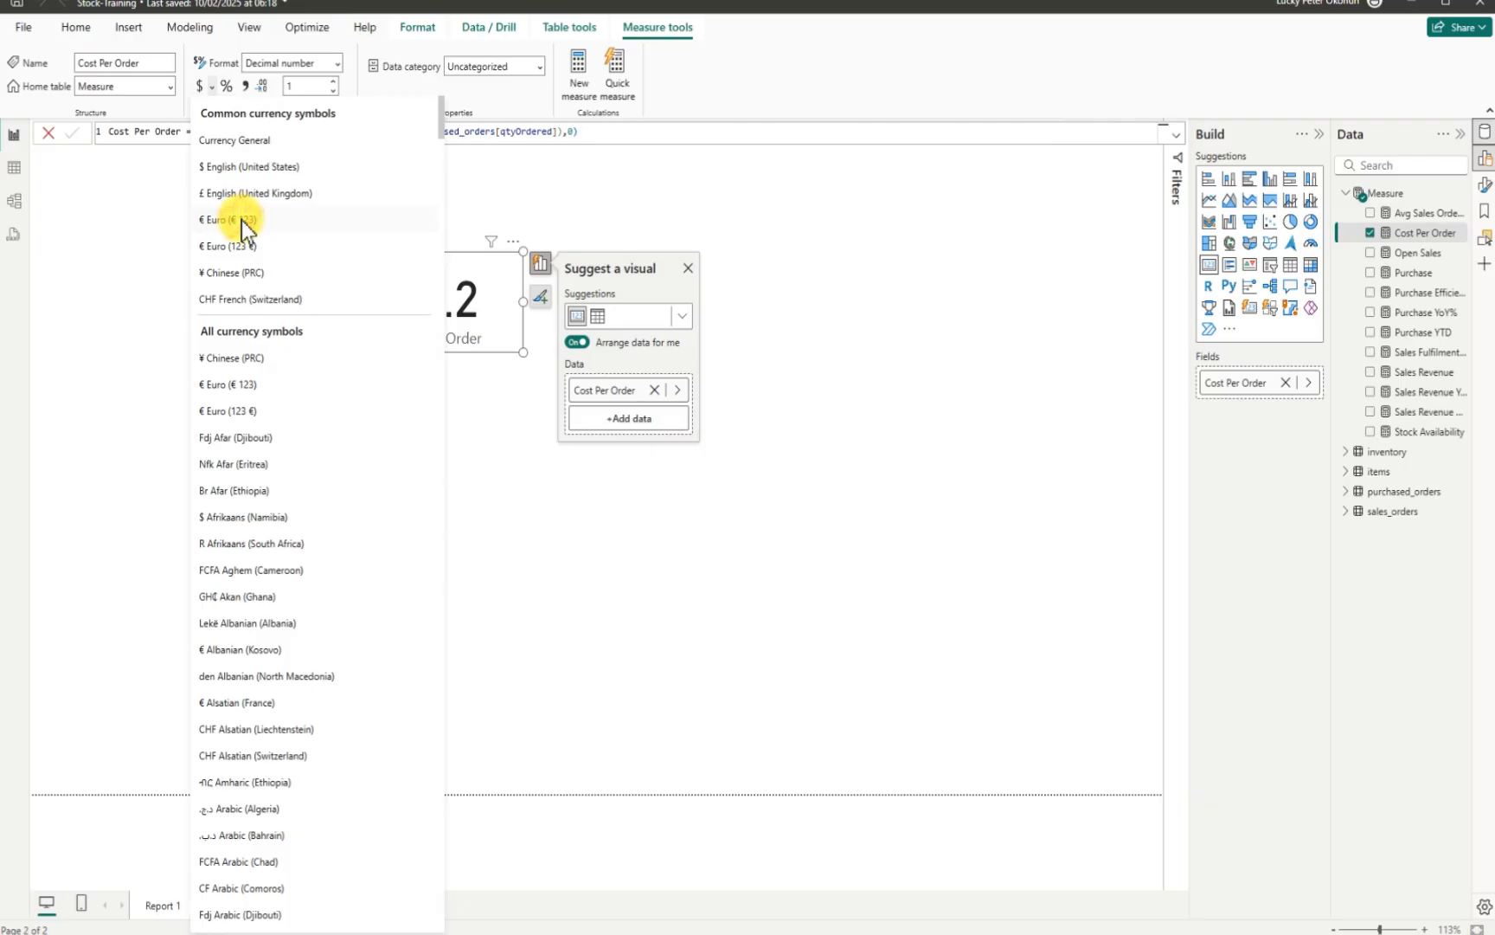
pyautogui.click(242, 219)
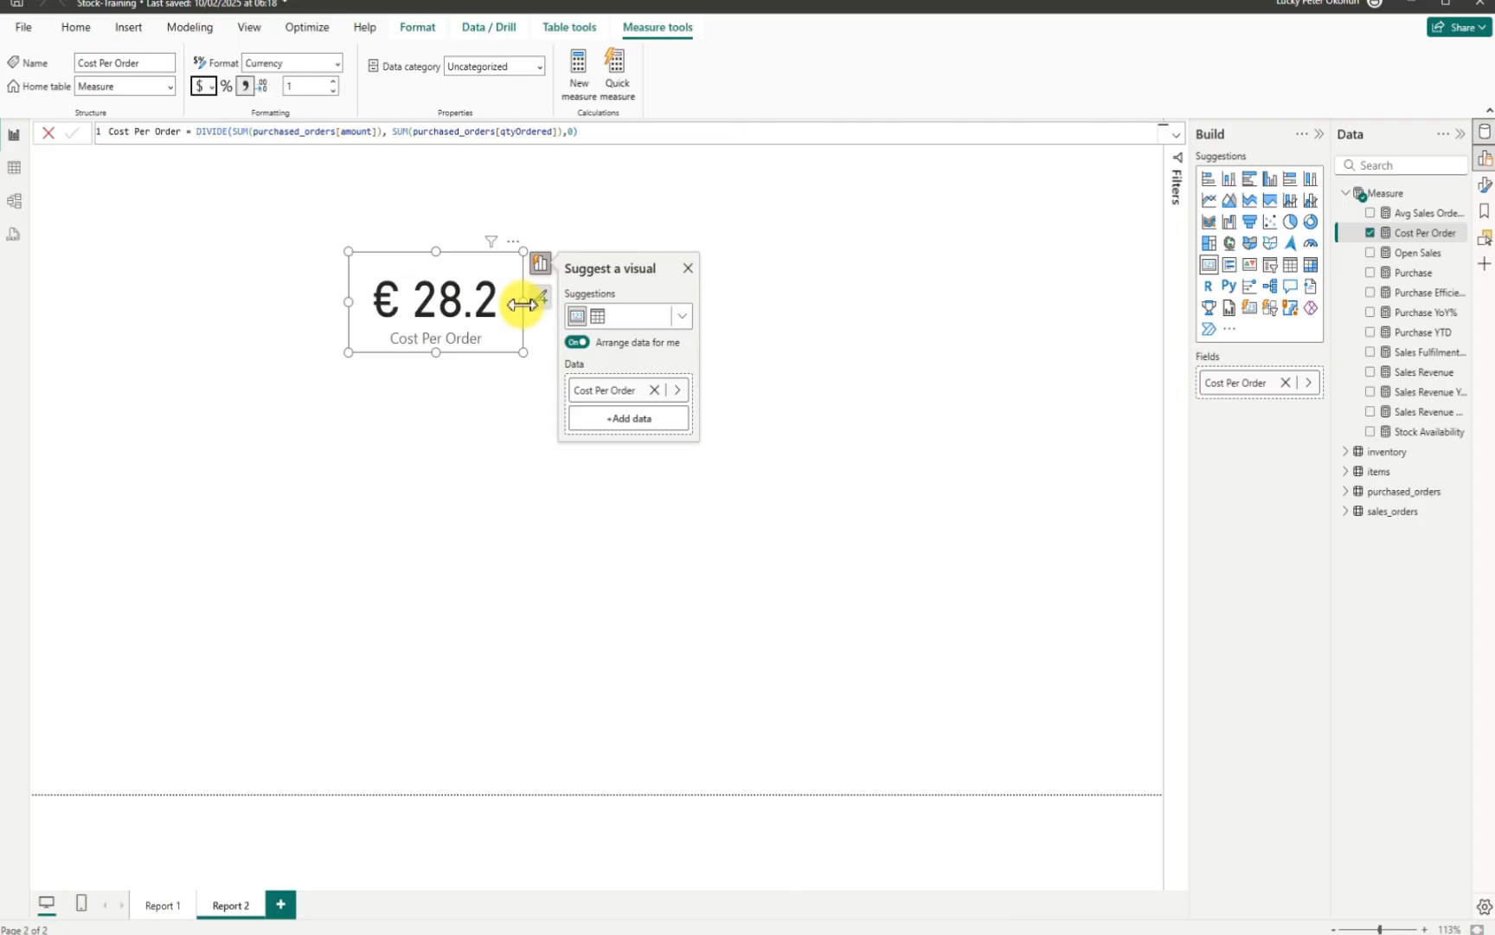
# Step: Move the Cost Per Order card up and to the left, and replace its background with a visual border
pyautogui.moveTo(524, 303); pyautogui.dragTo(341, 262)
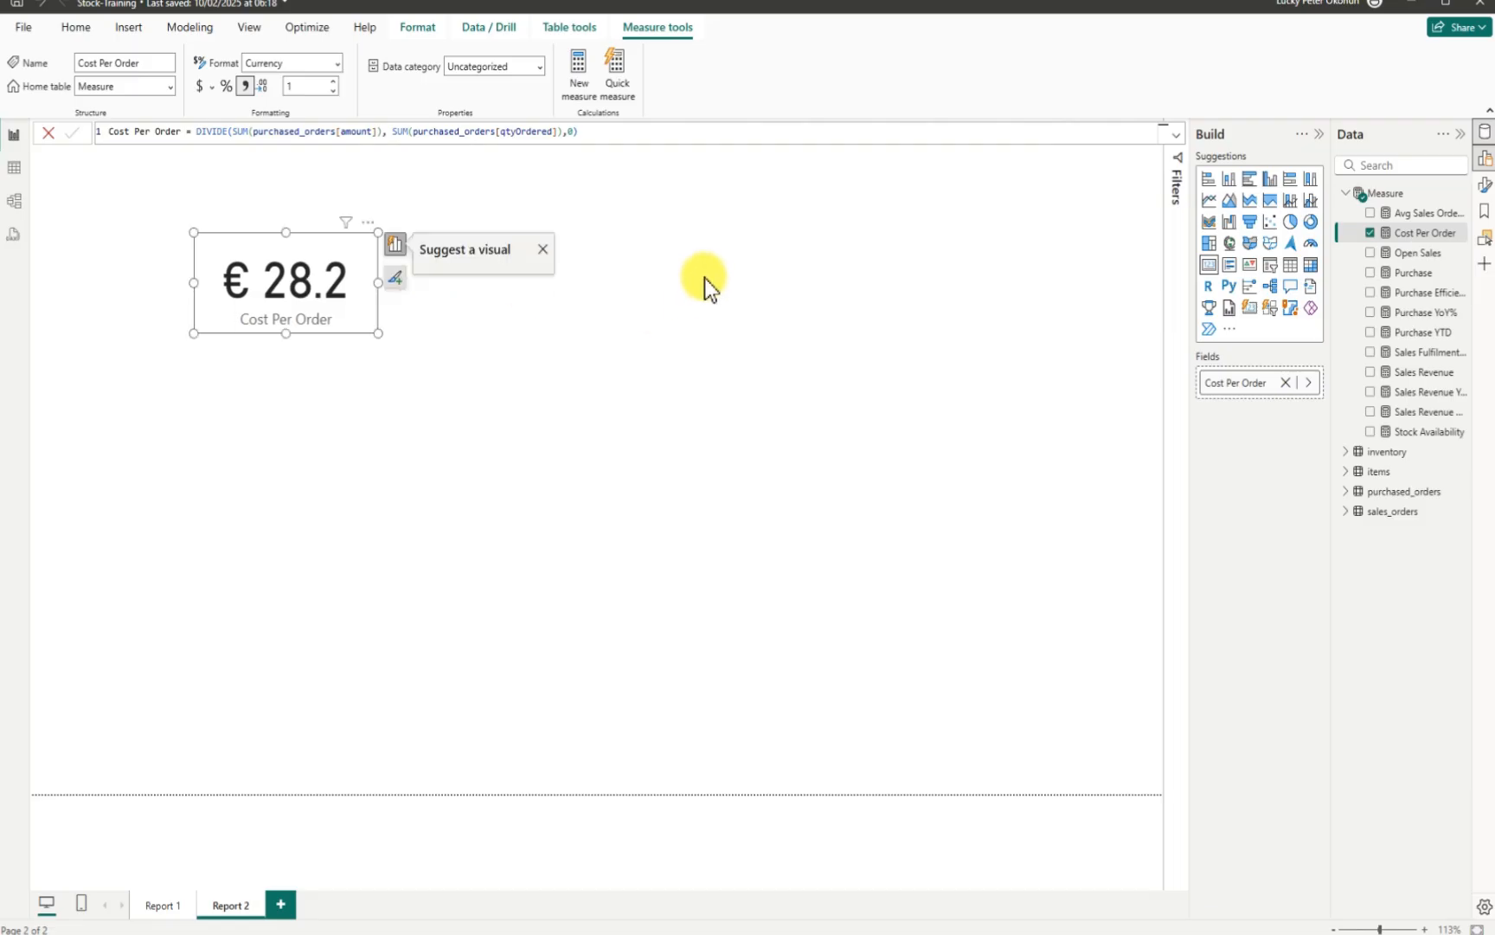
pyautogui.click(369, 224)
pyautogui.click(409, 302)
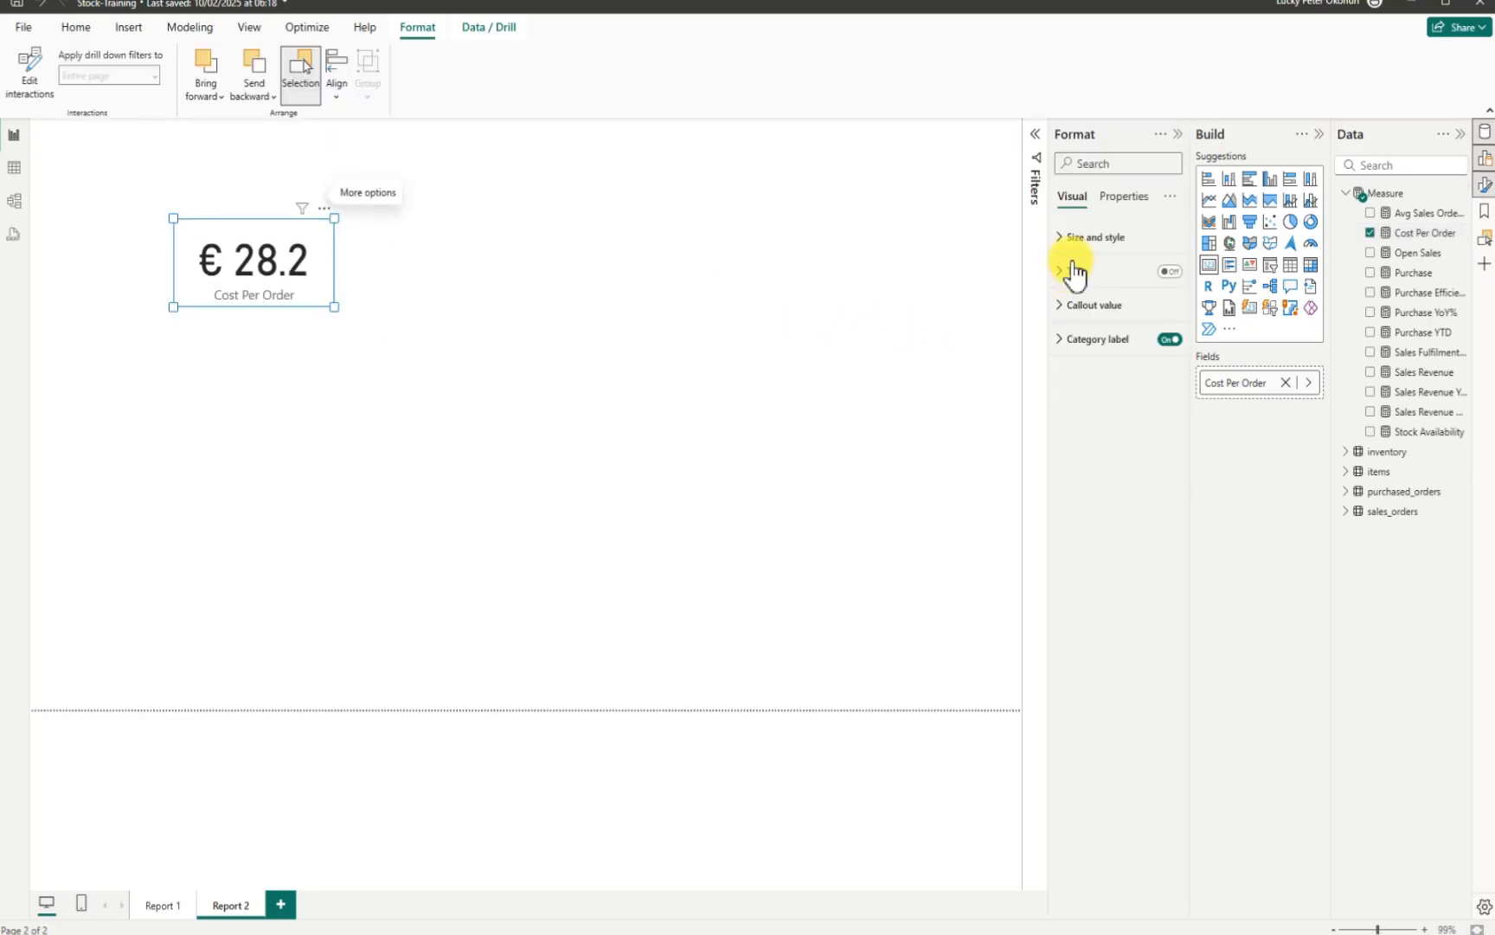
pyautogui.click(1058, 237)
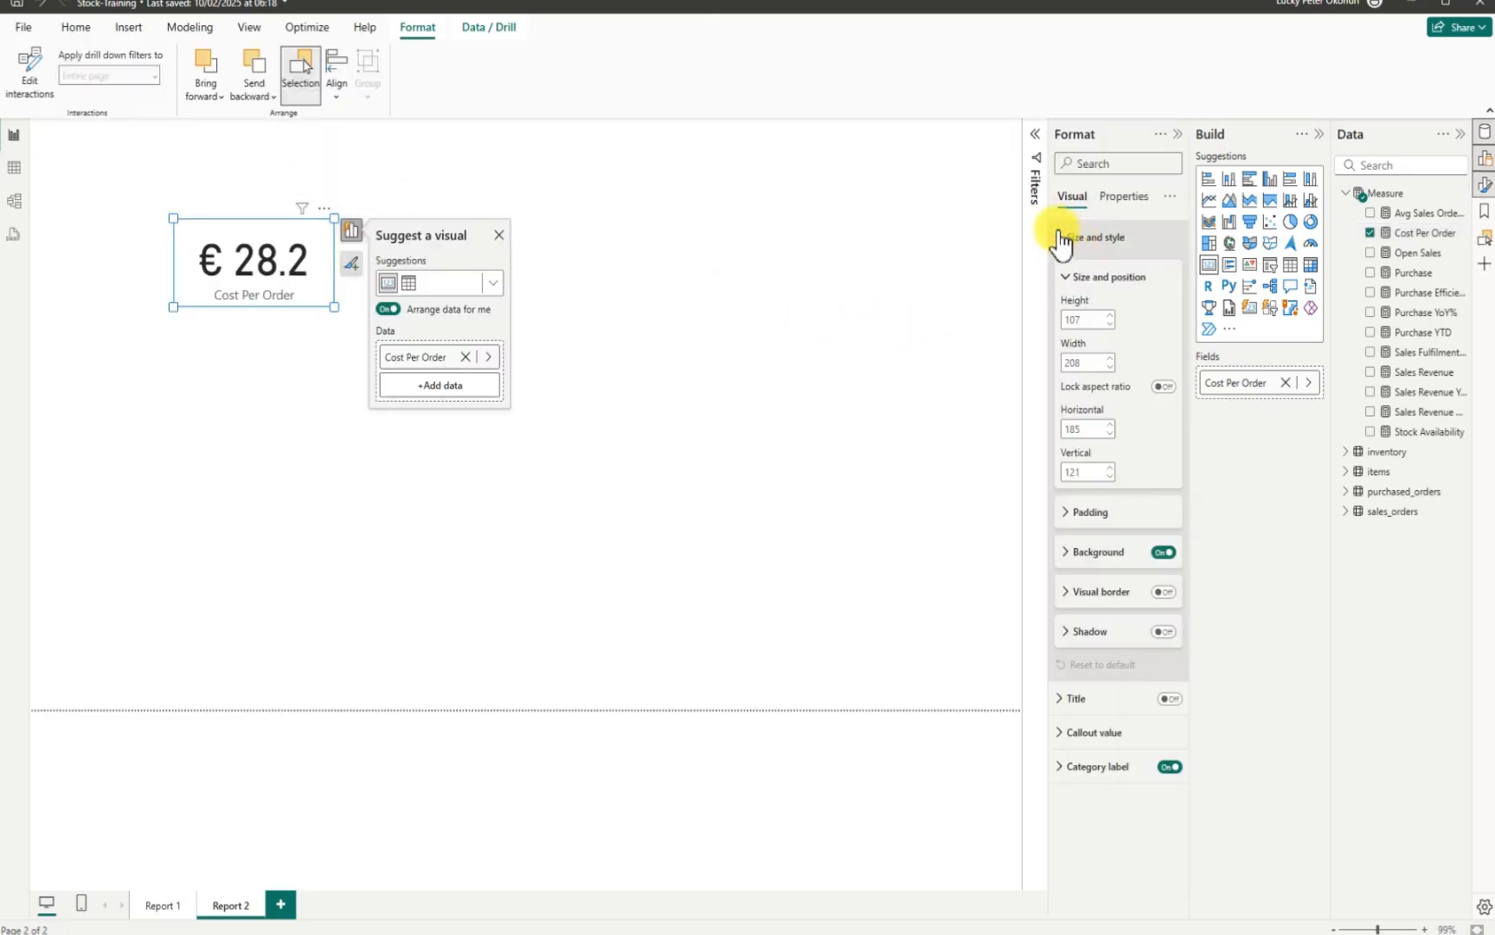
pyautogui.click(1163, 552)
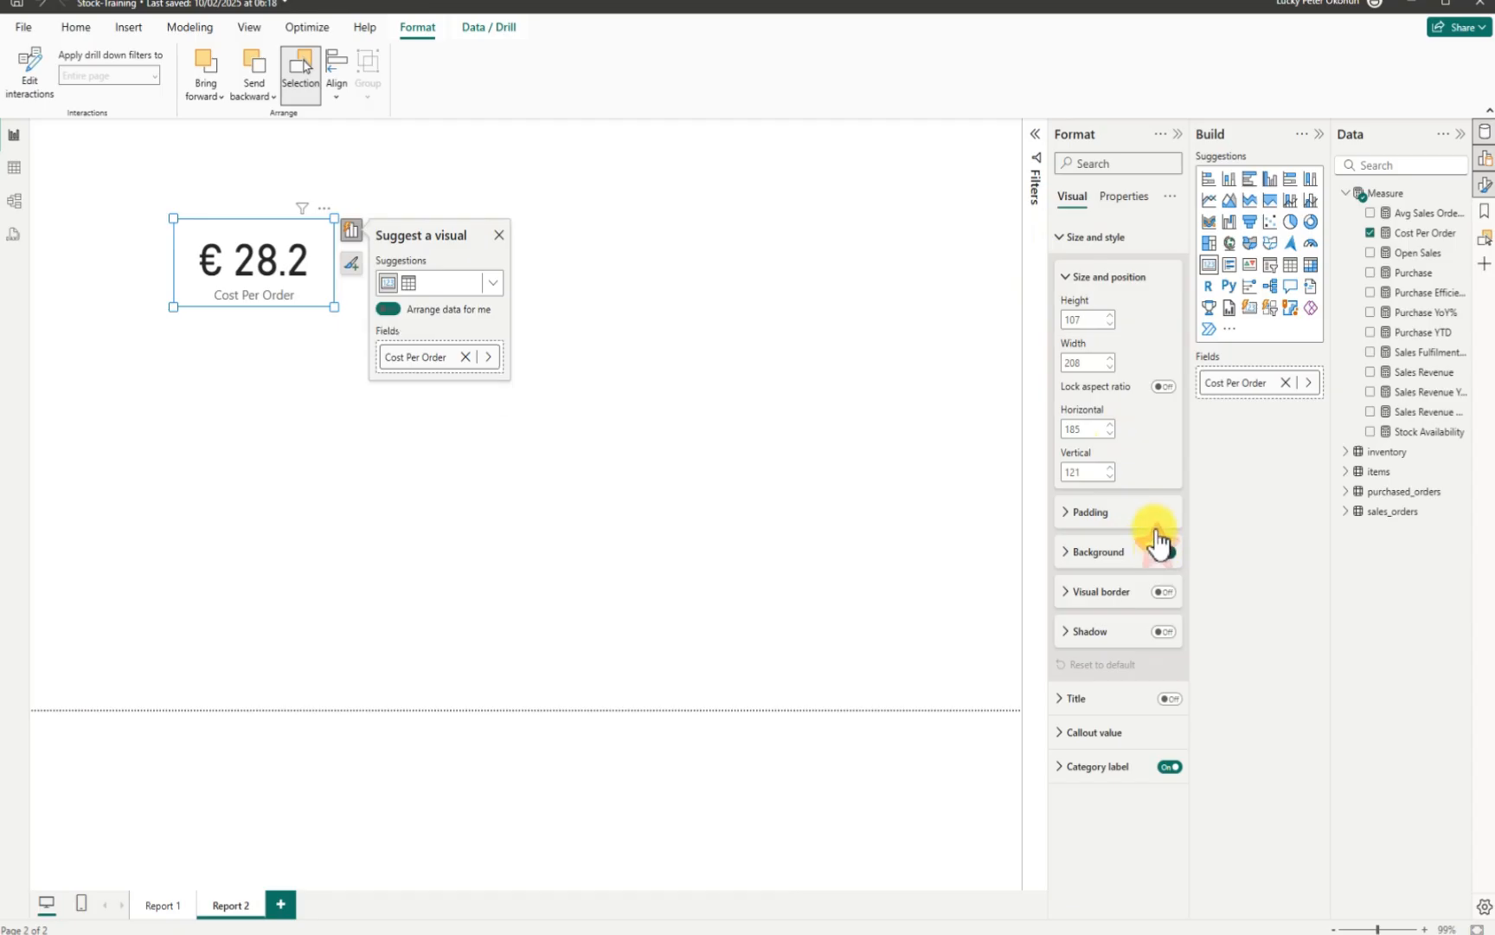
pyautogui.click(1164, 592)
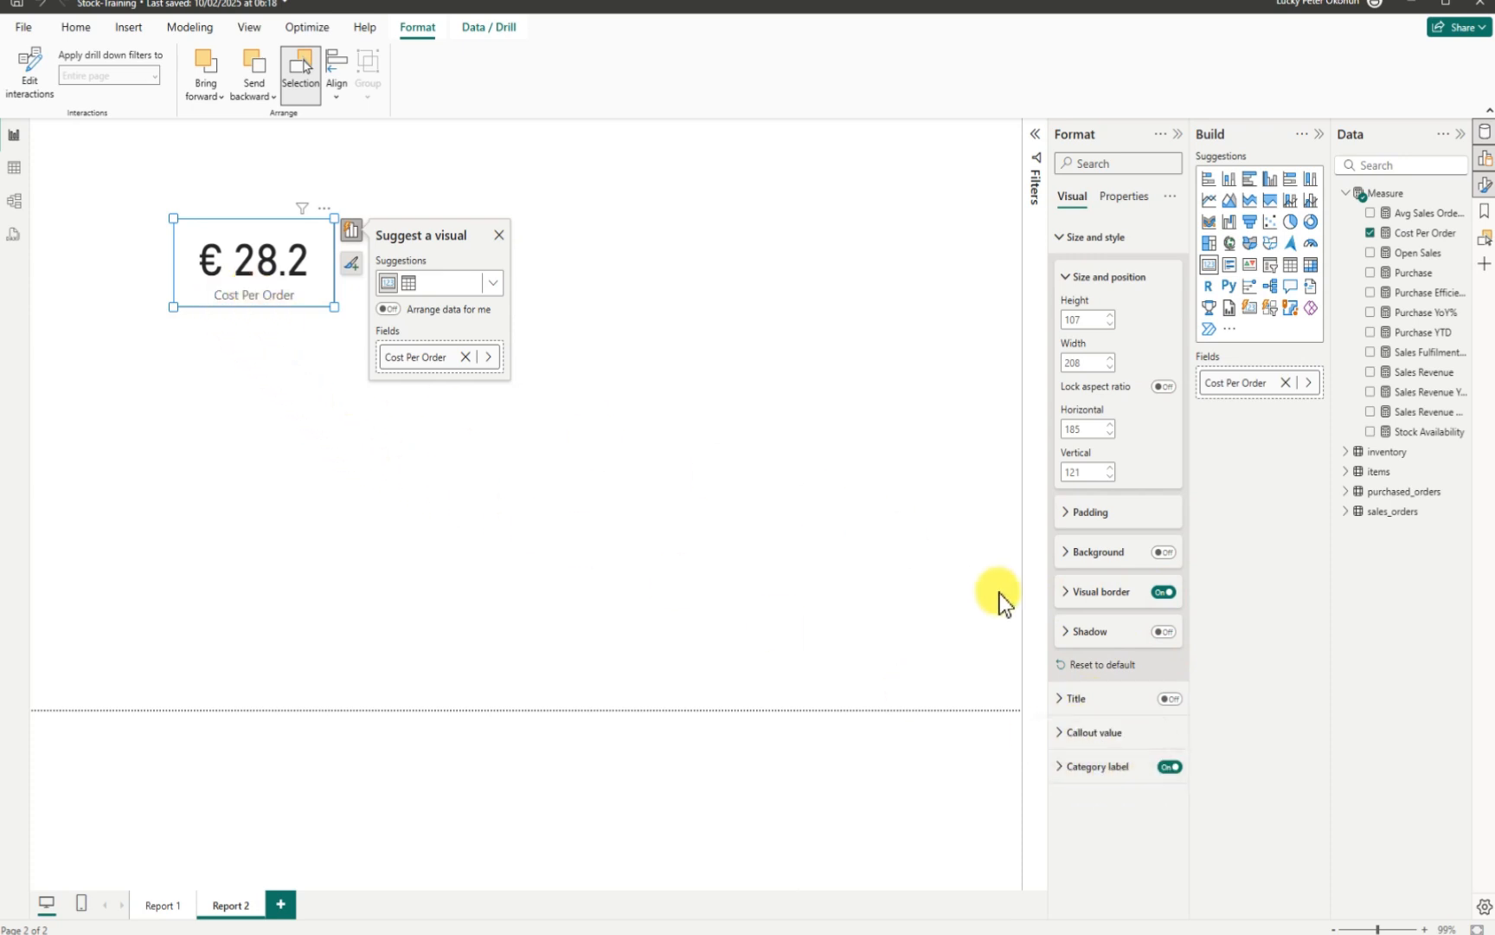
# Step: Turn off the card's category label and give the card a centred title reading Cost Per Order
pyautogui.click(1170, 767)
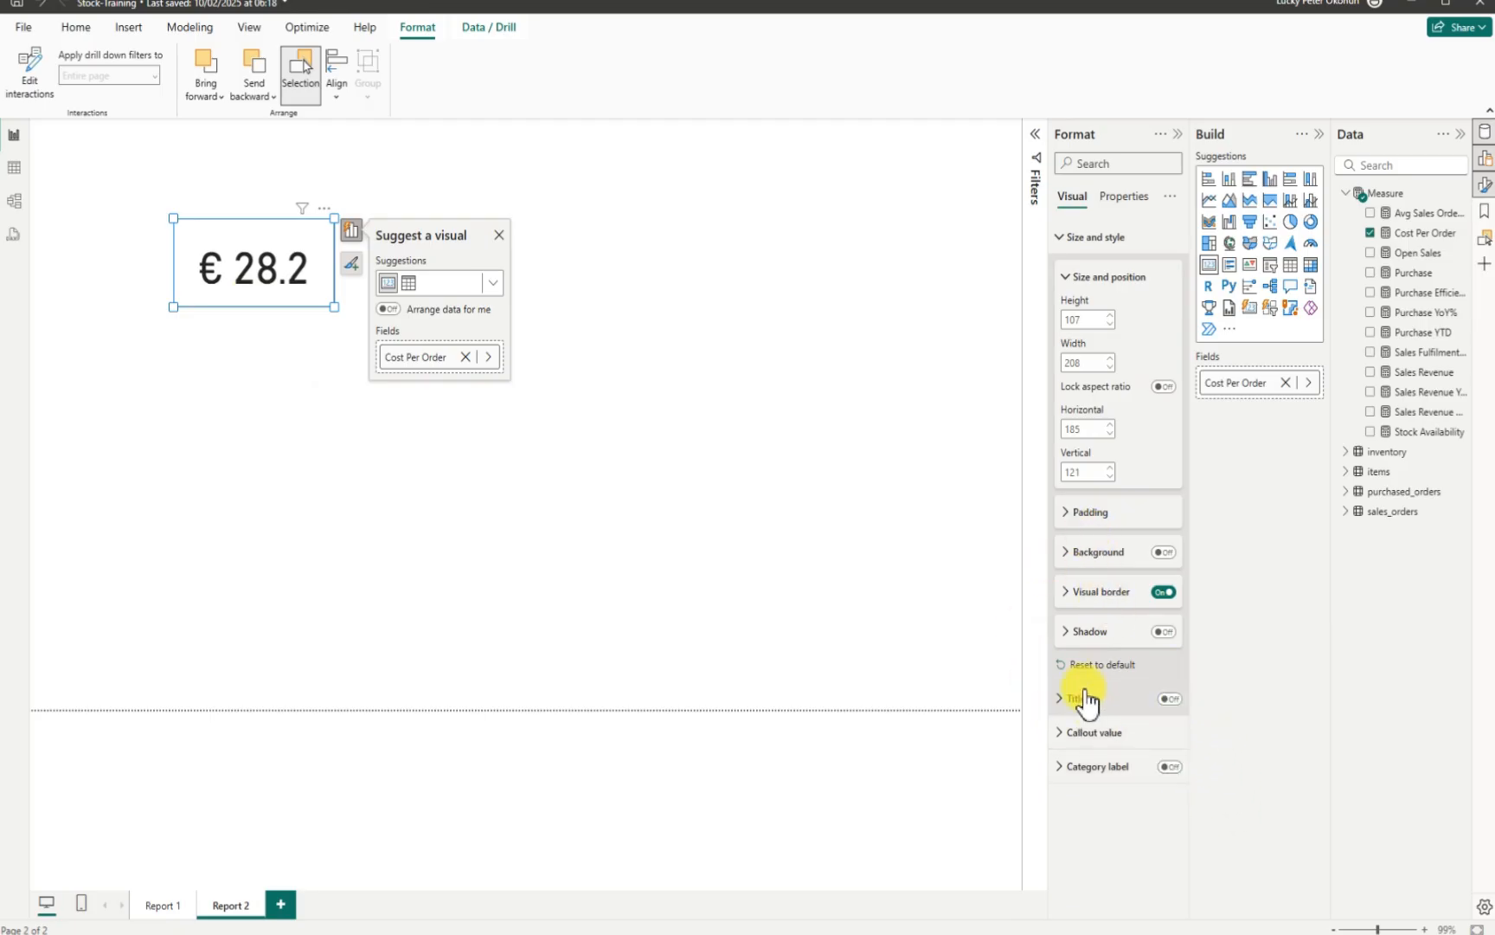
pyautogui.click(1170, 699)
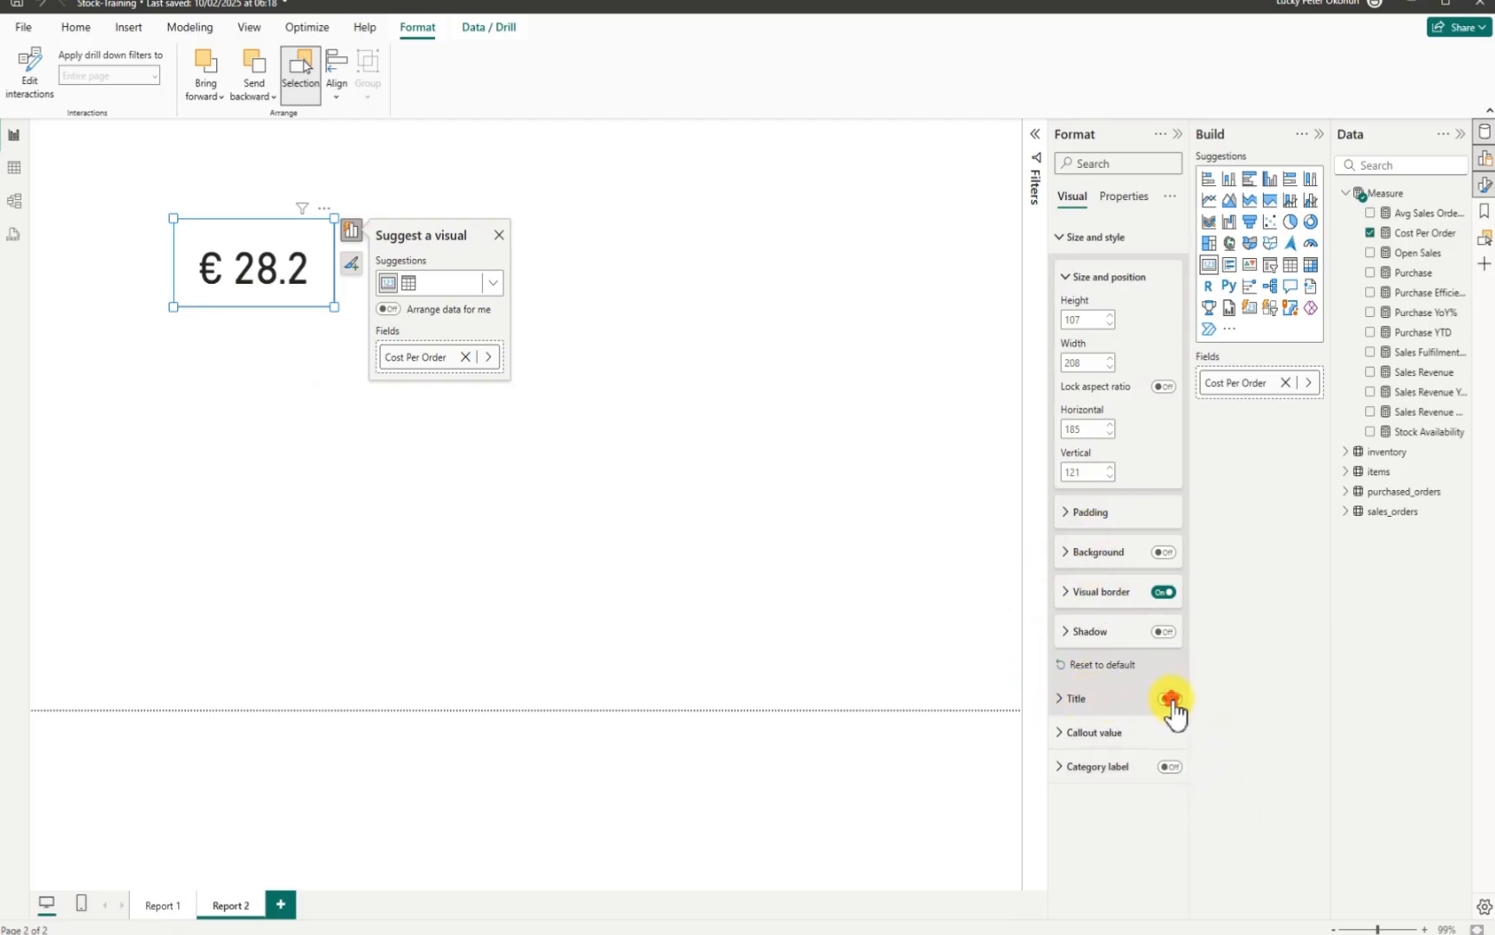
pyautogui.click(1068, 701)
pyautogui.click(1101, 777)
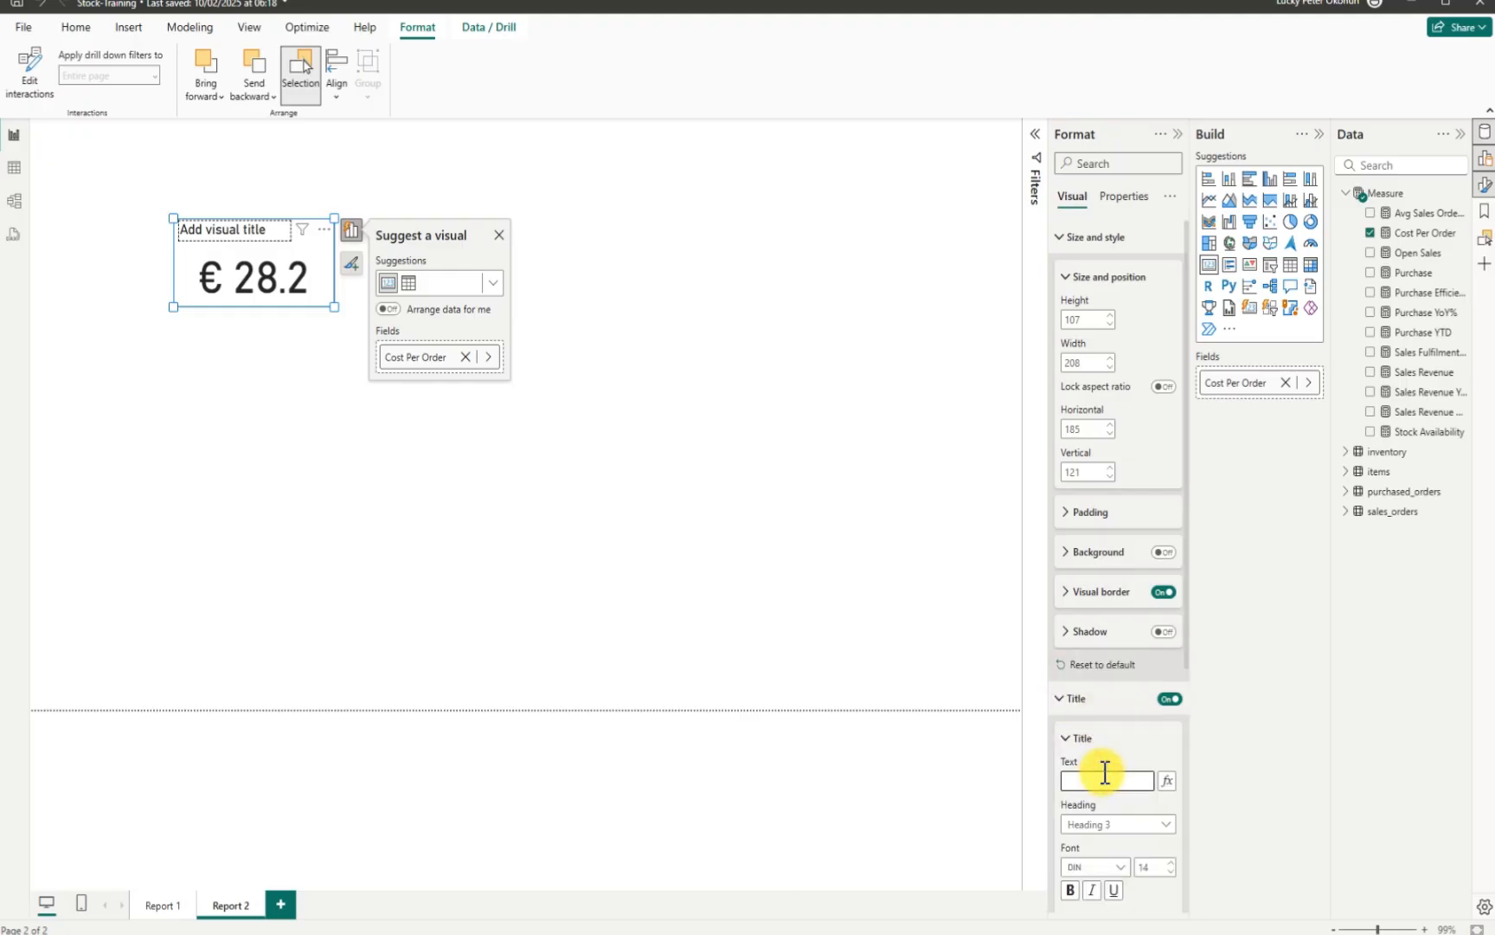
pyautogui.write('cOST pER ORDER')
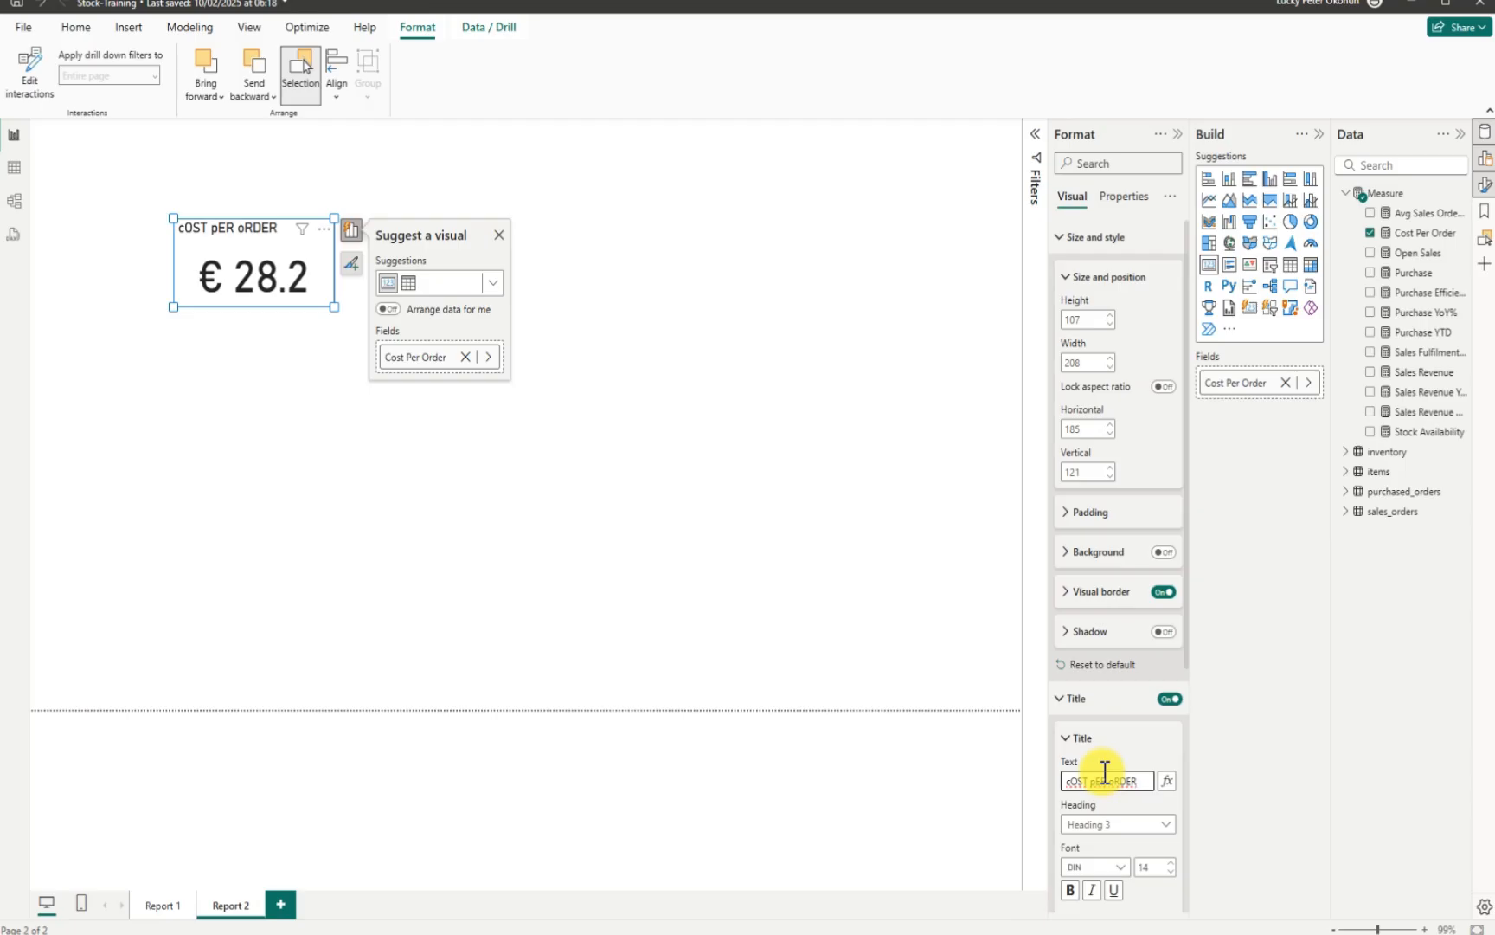
pyautogui.click(1116, 780)
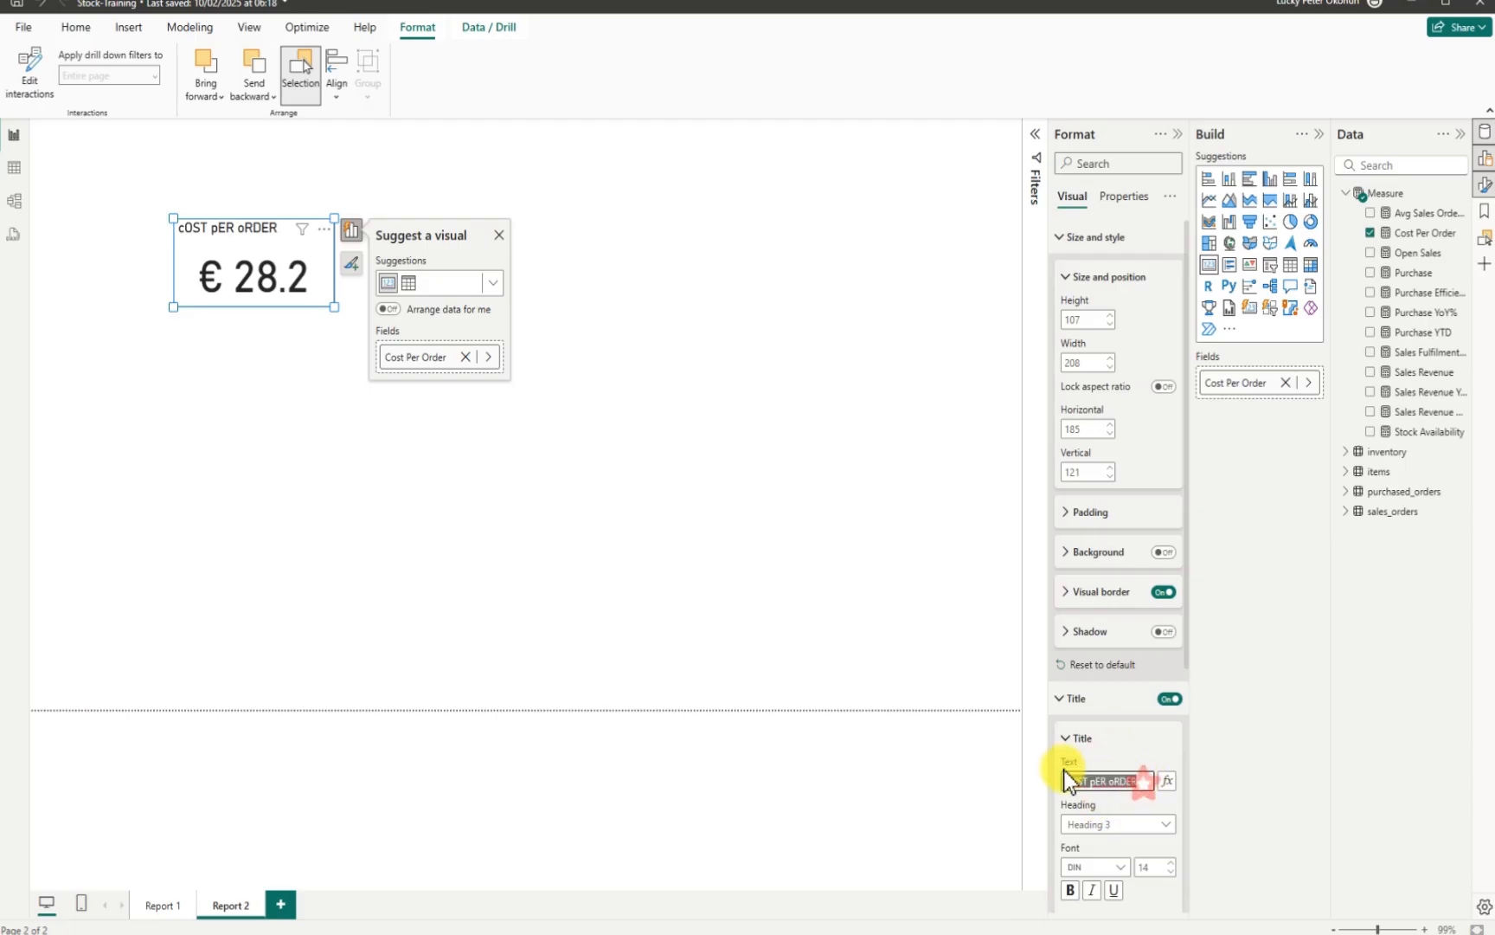
pyautogui.moveTo(1144, 782); pyautogui.dragTo(1045, 767)
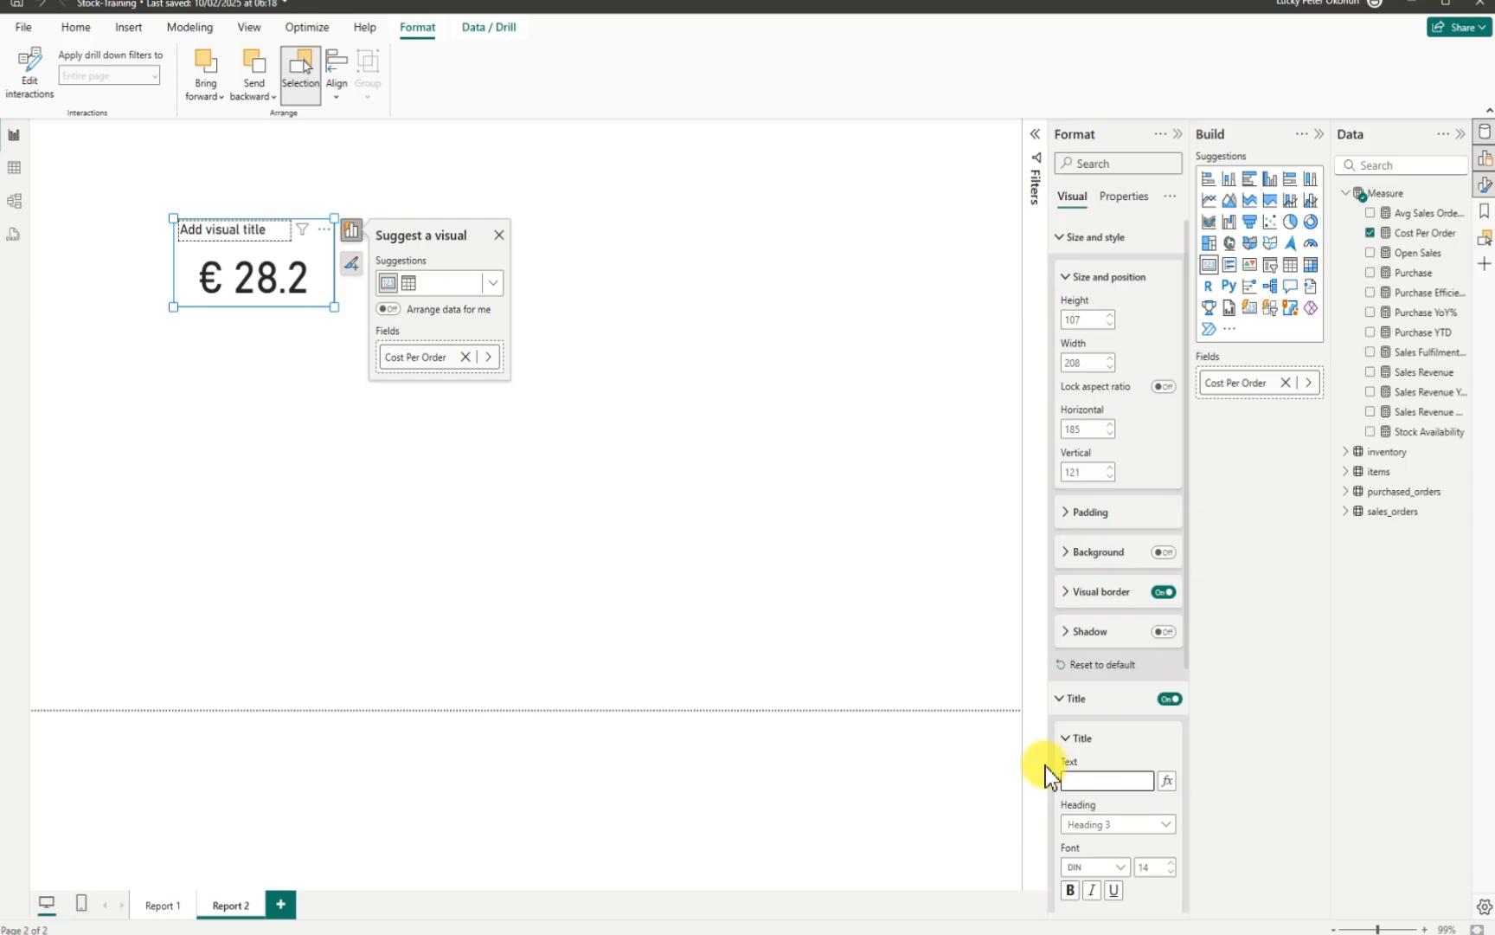
pyautogui.write('o')
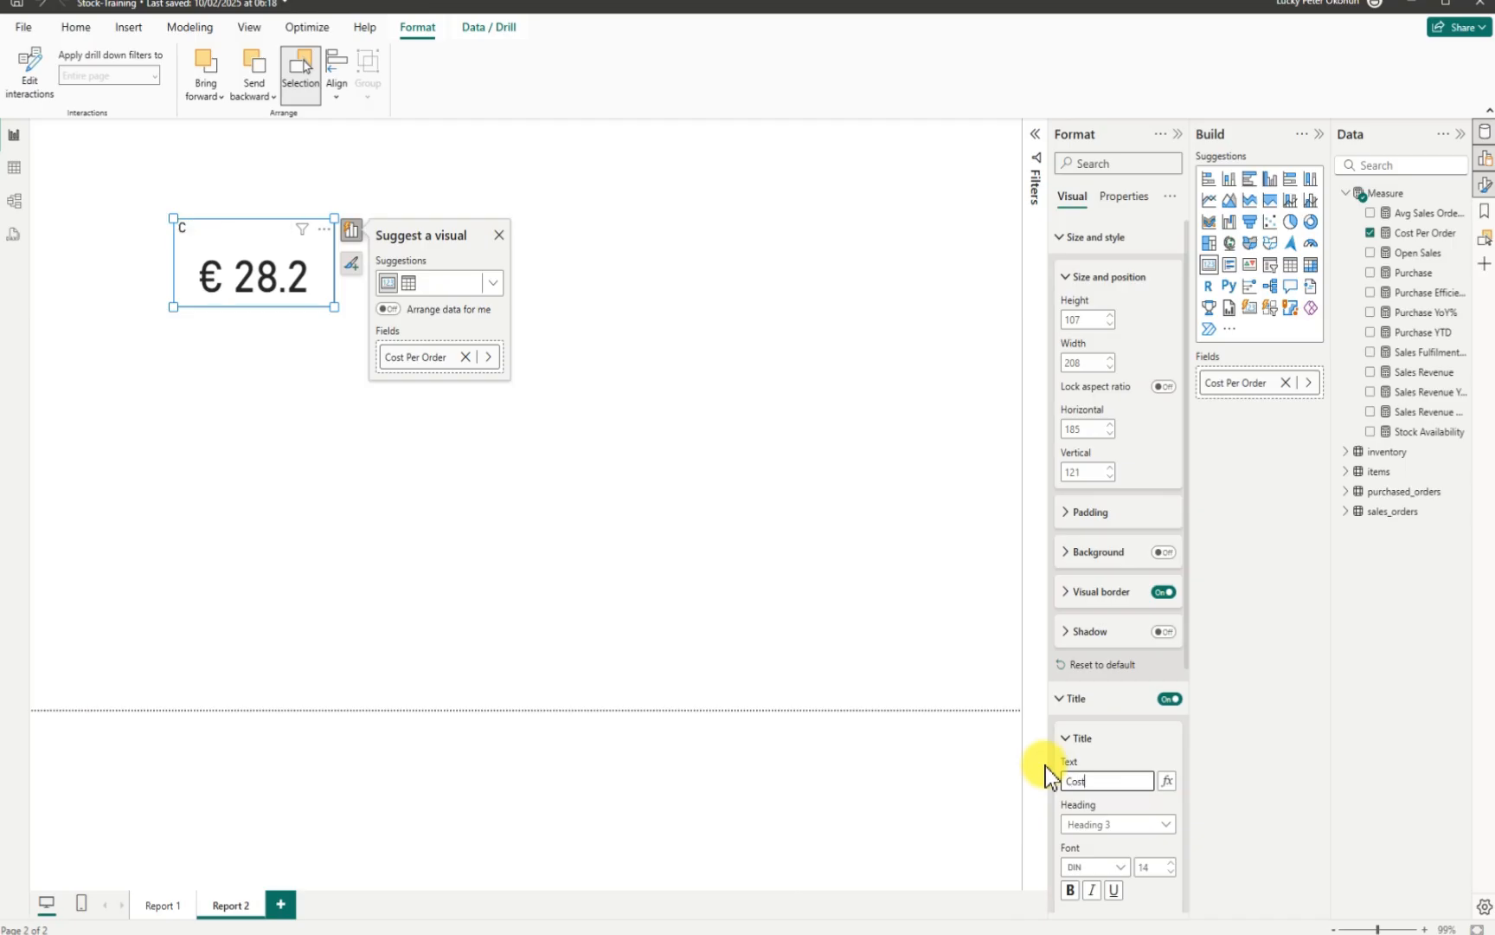
pyautogui.write('st Per Order')
pyautogui.scroll(-3, 1119, 832)
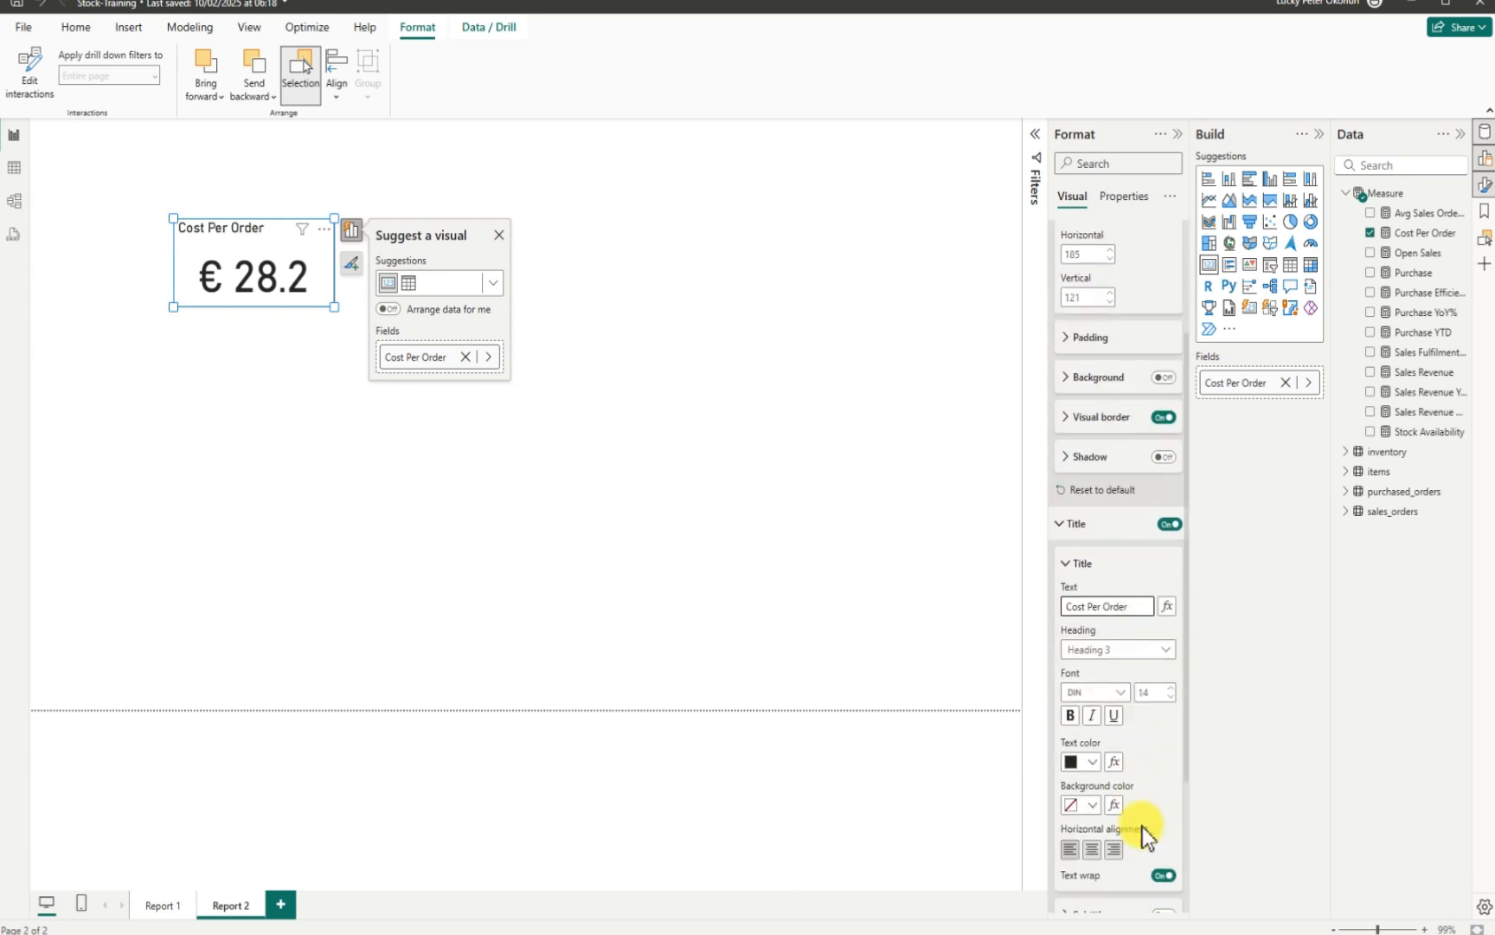
pyautogui.click(1093, 776)
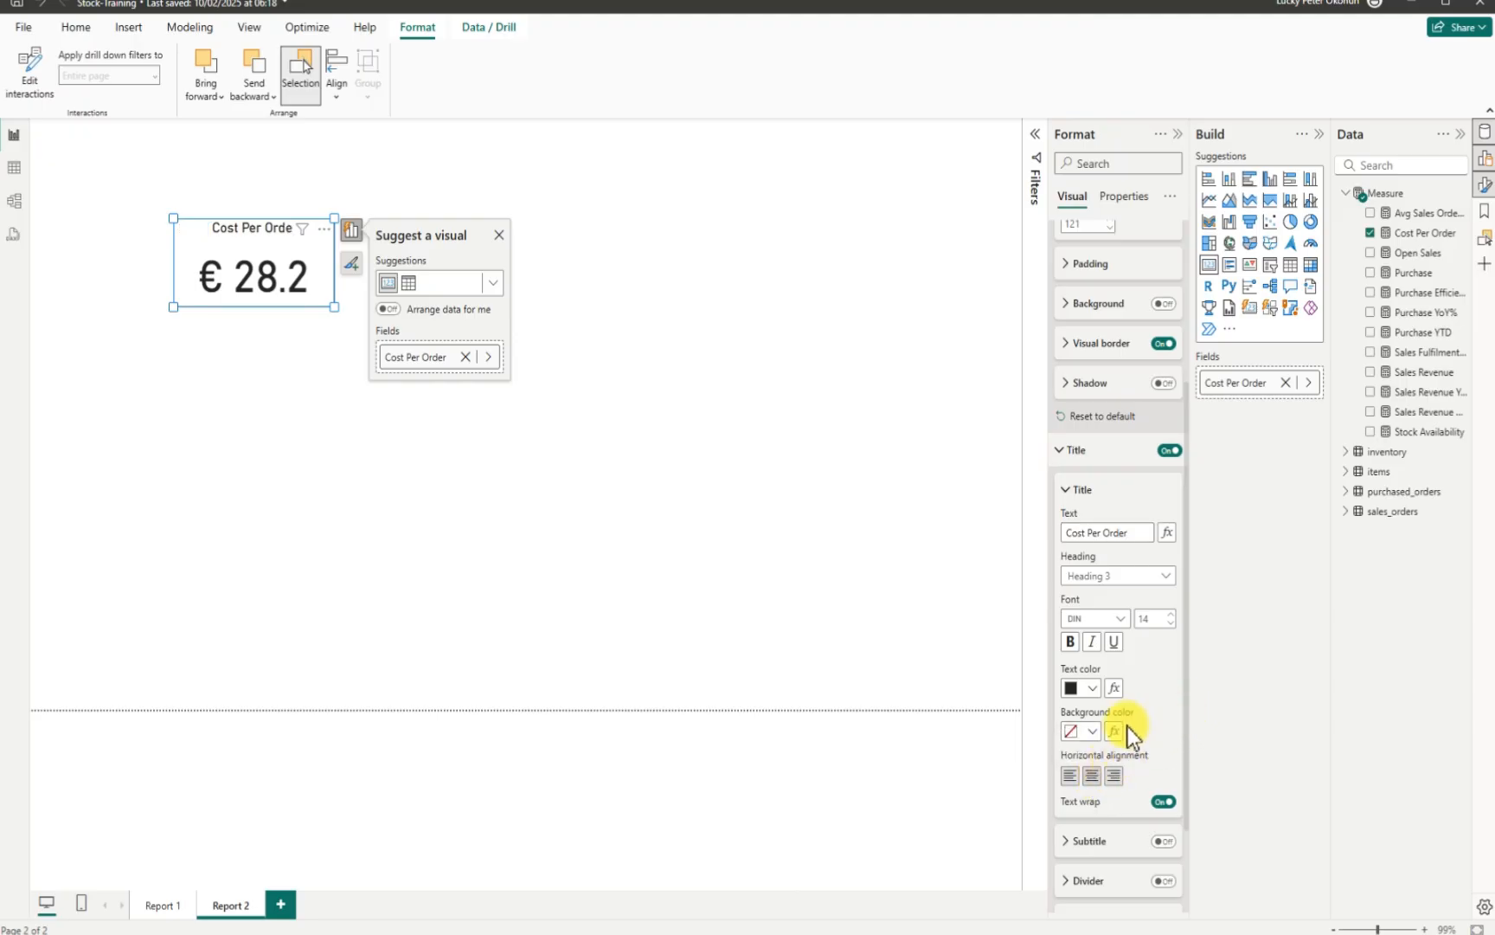
# Step: Set the card's callout value colour to dark red #a1343c (Theme color 8, 25% darker)
pyautogui.scroll(-2, 1125, 732)
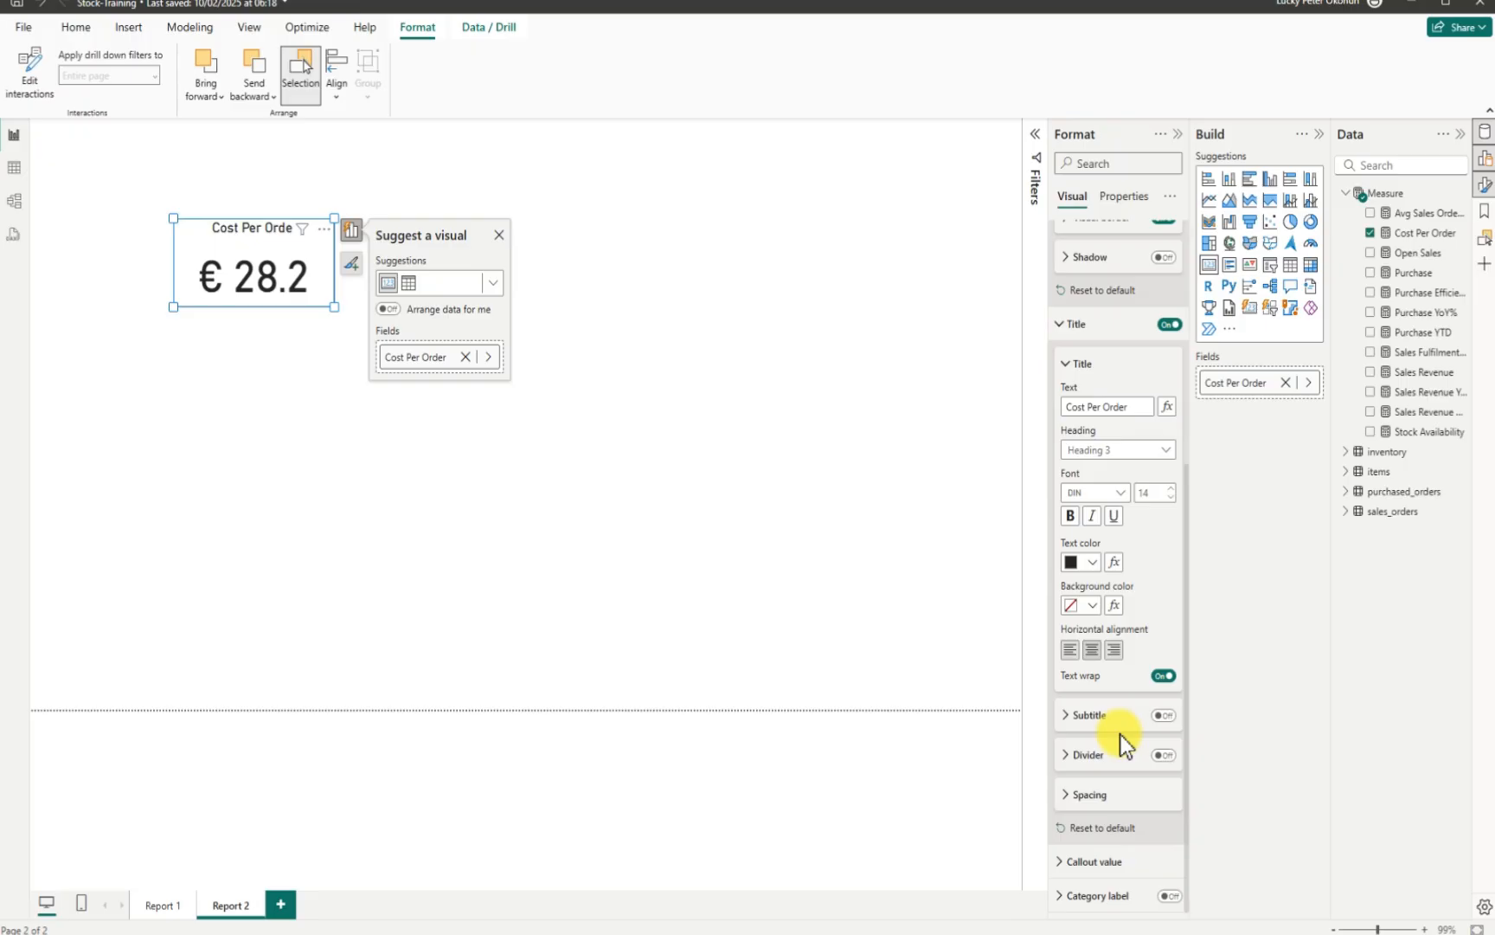
pyautogui.click(1065, 863)
pyautogui.scroll(-5, 1091, 856)
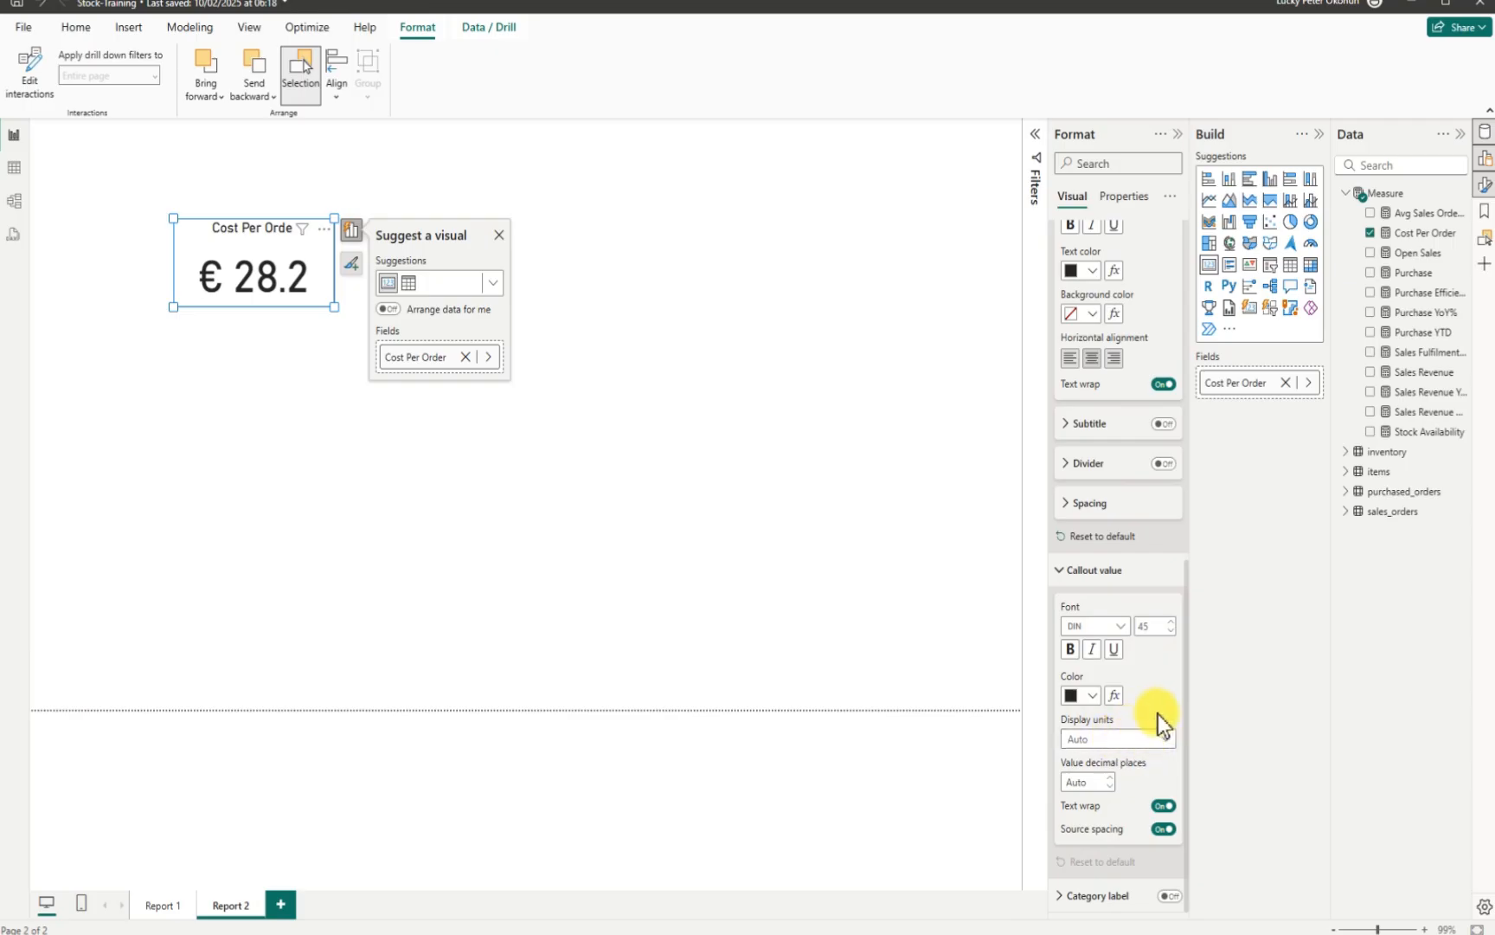
pyautogui.click(1094, 696)
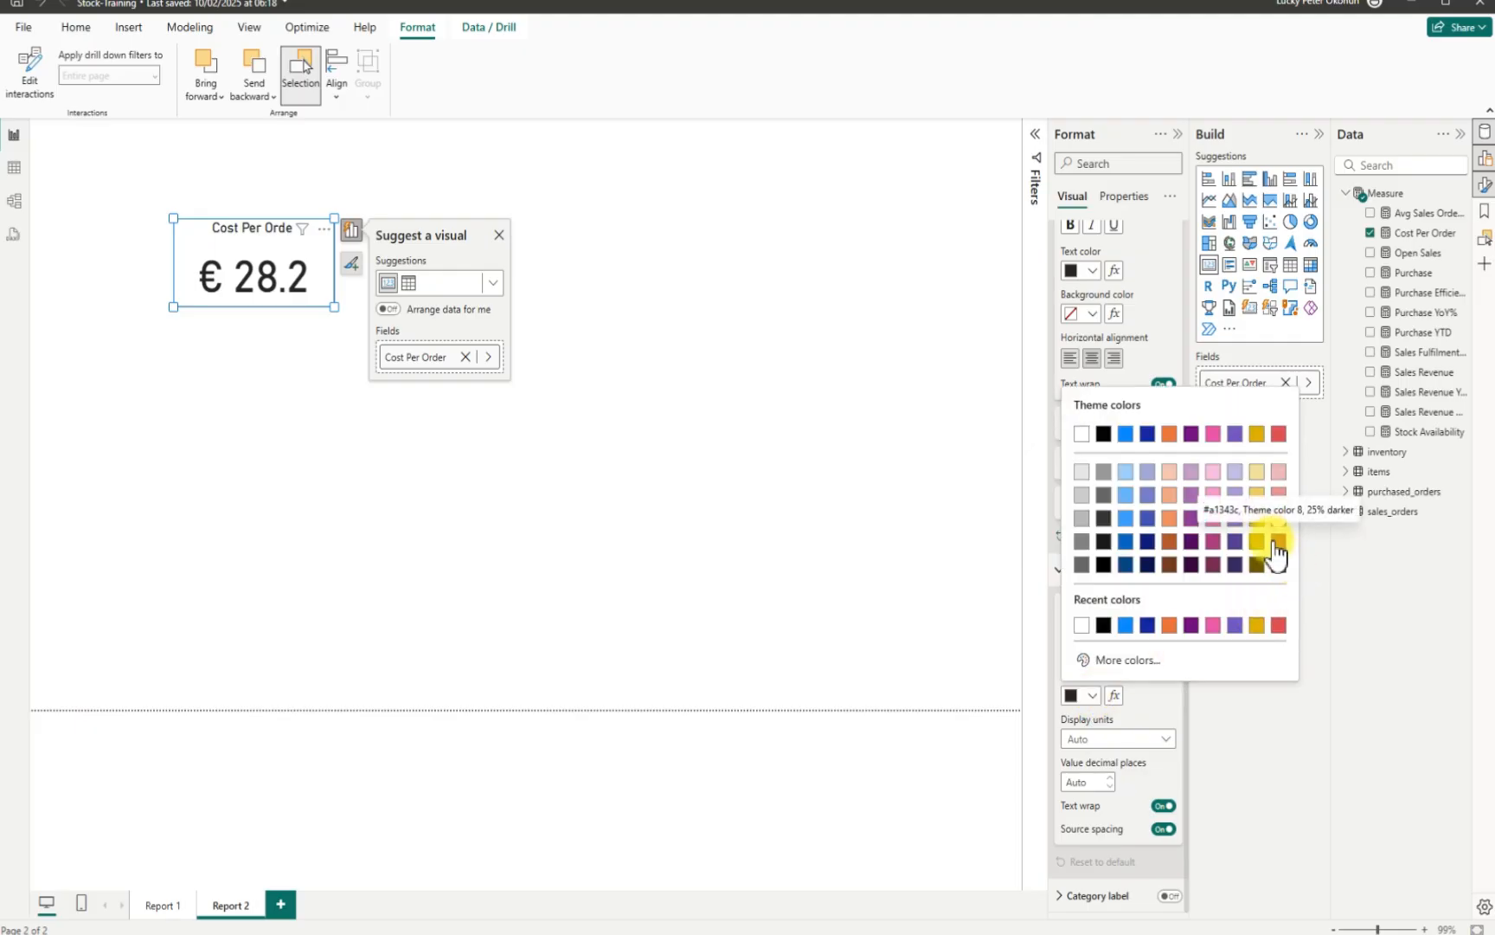
pyautogui.click(1276, 542)
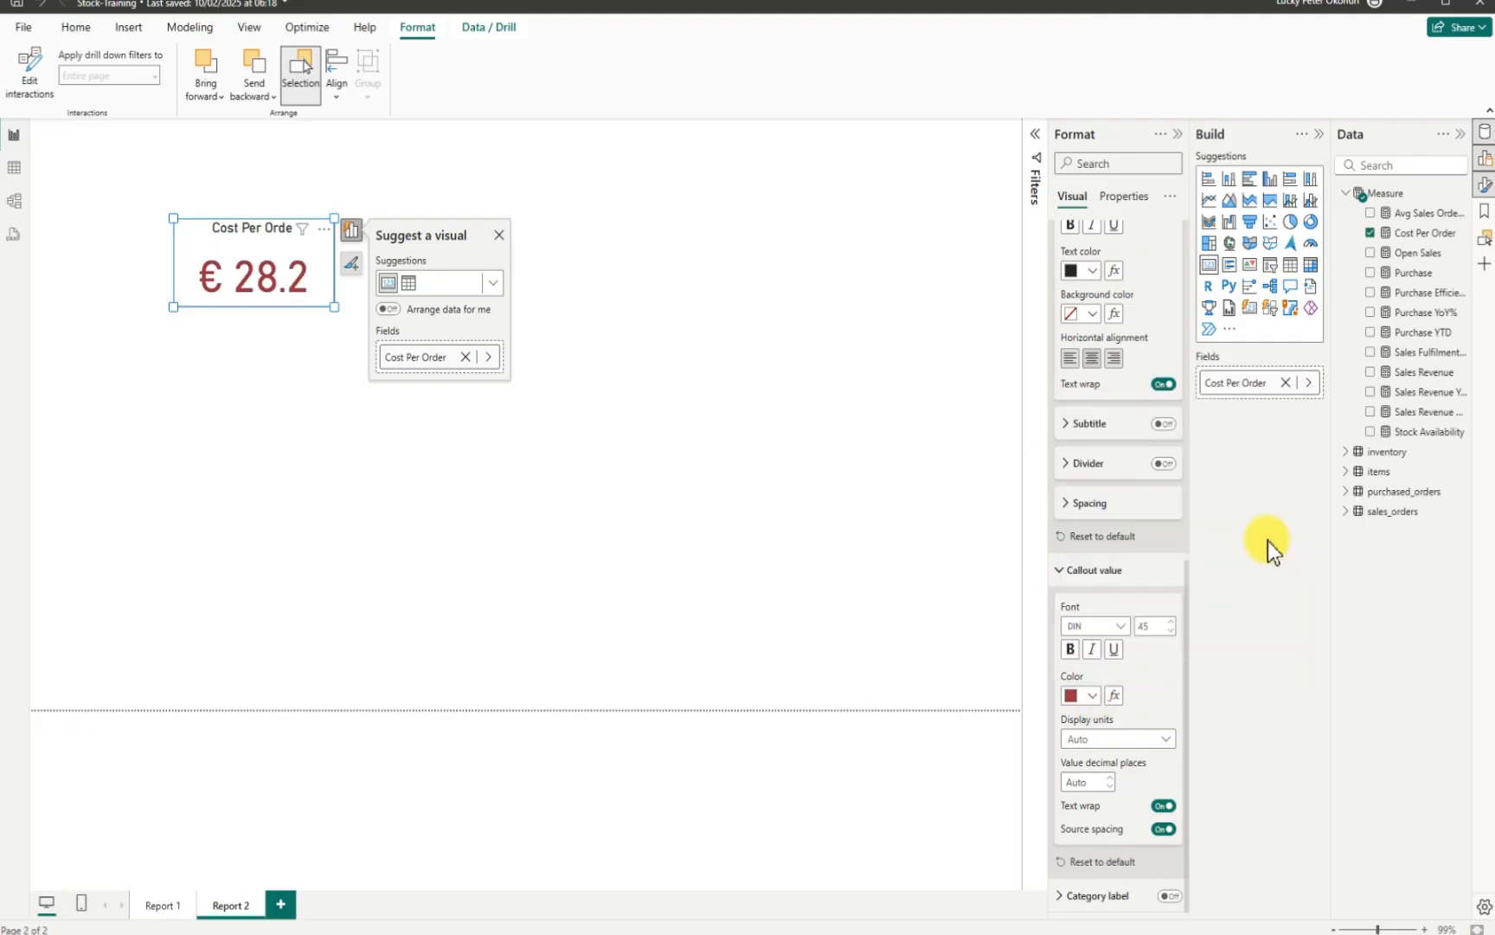
# Step: Using Report 1's cards as reference, resize the Cost Per Order card to about 217 by 86 and move it to about 74 horizontal, 104 vertical
pyautogui.click(159, 905)
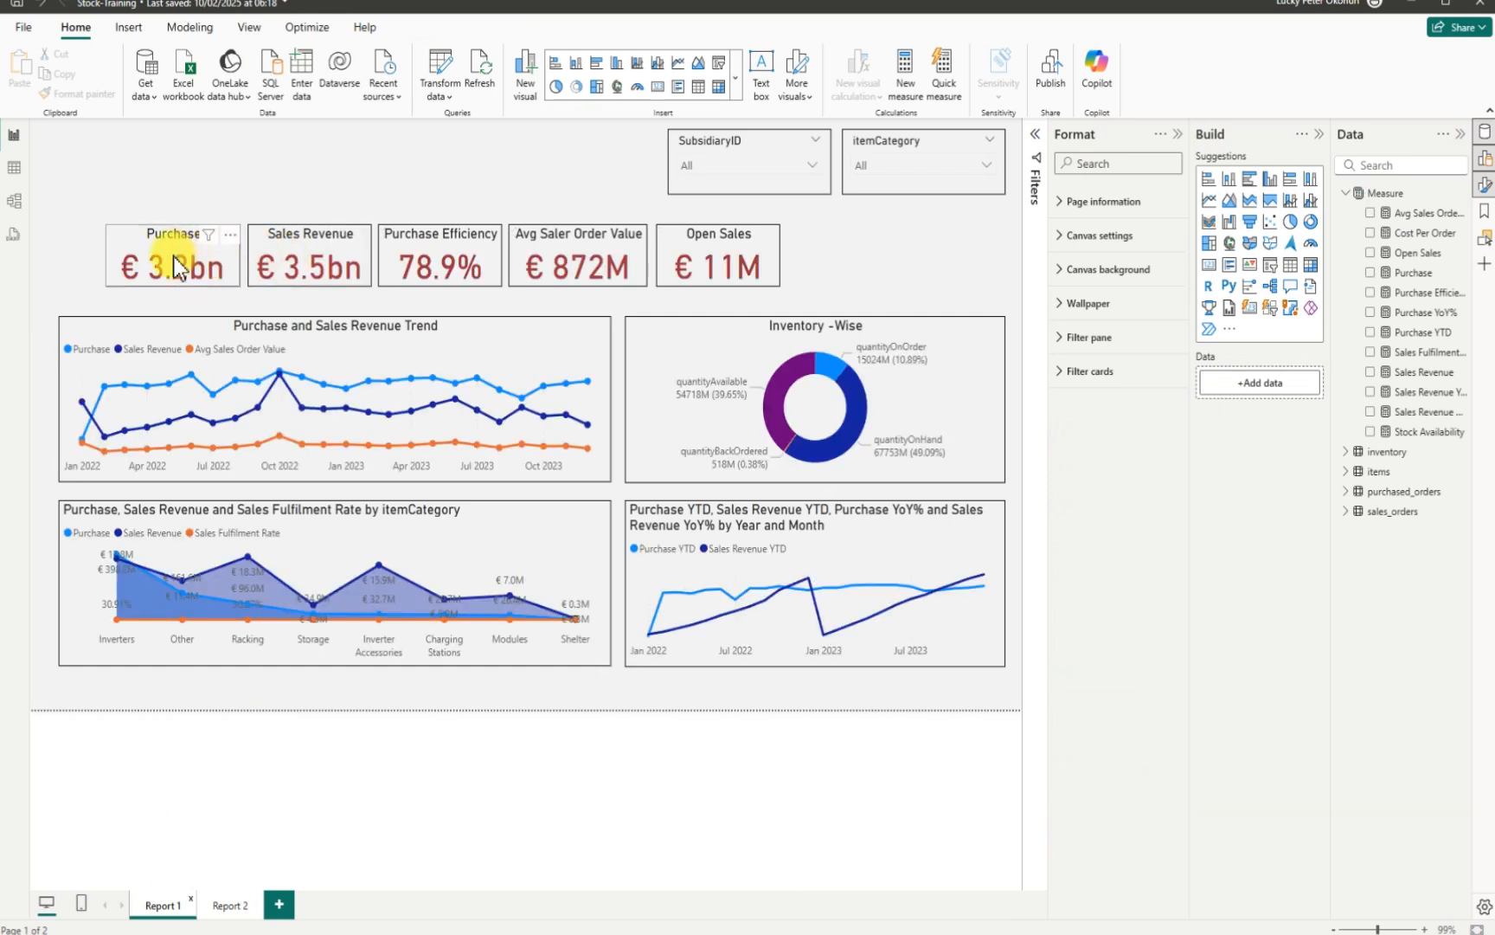
pyautogui.click(228, 905)
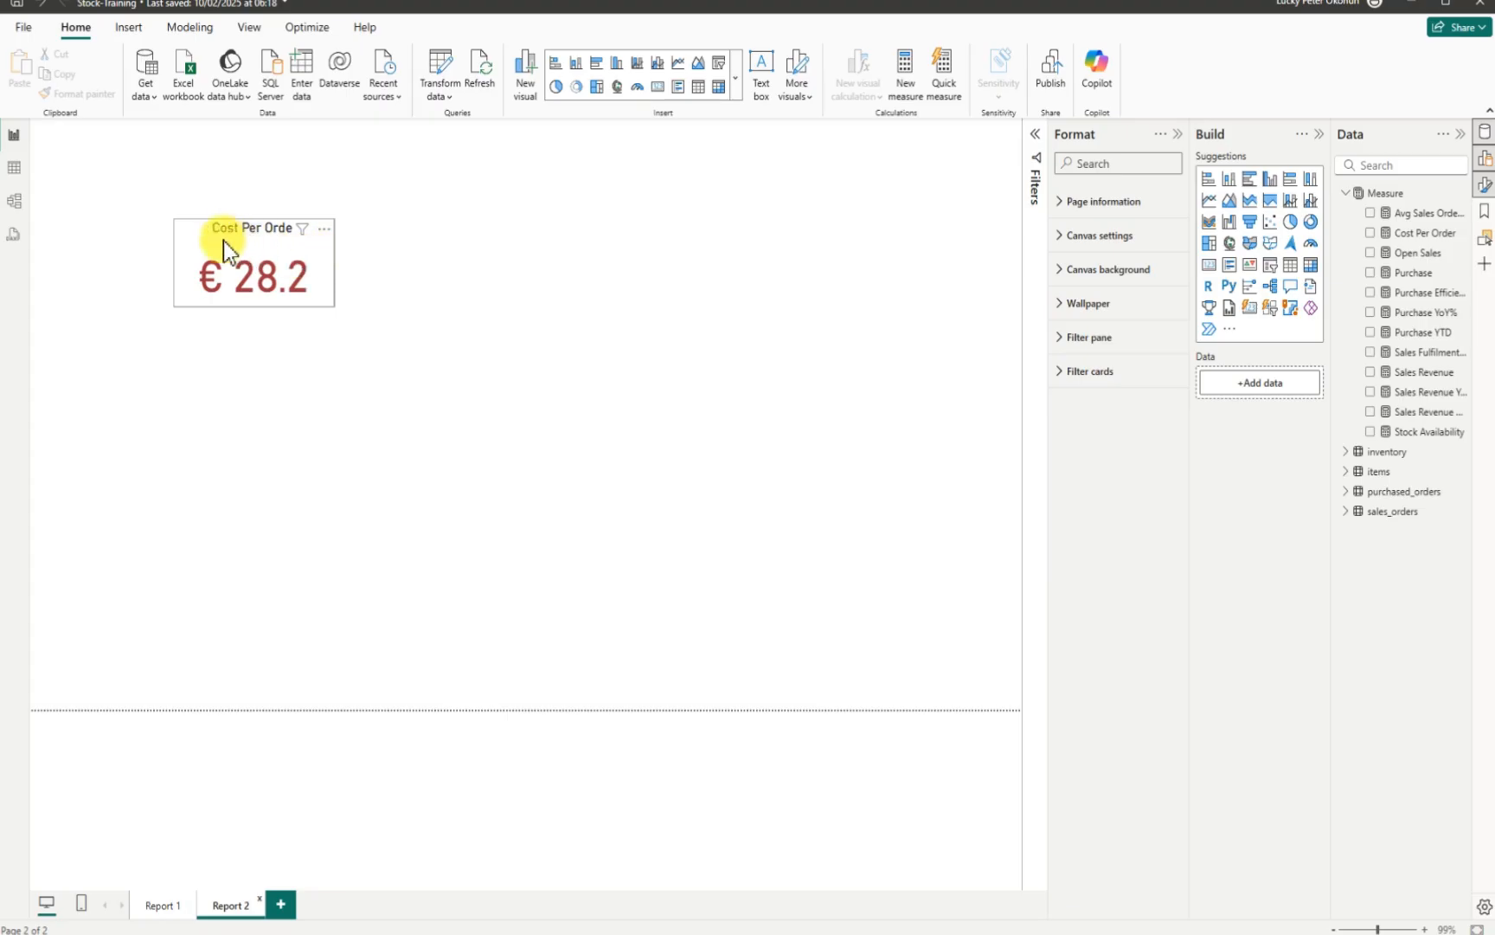
pyautogui.click(268, 222)
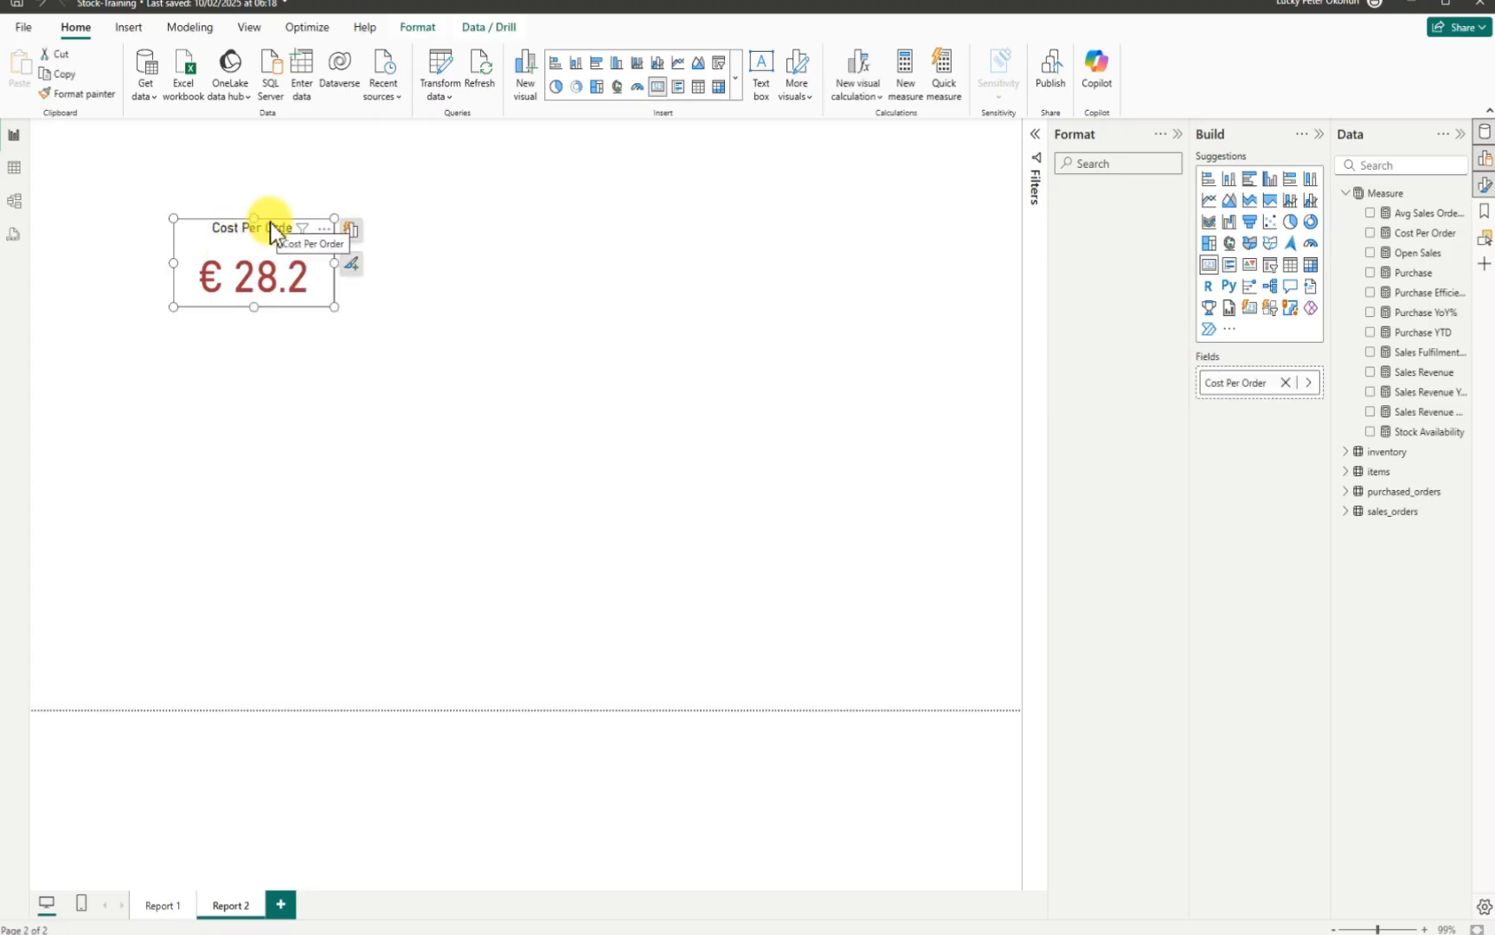
pyautogui.moveTo(270, 220); pyautogui.dragTo(258, 245)
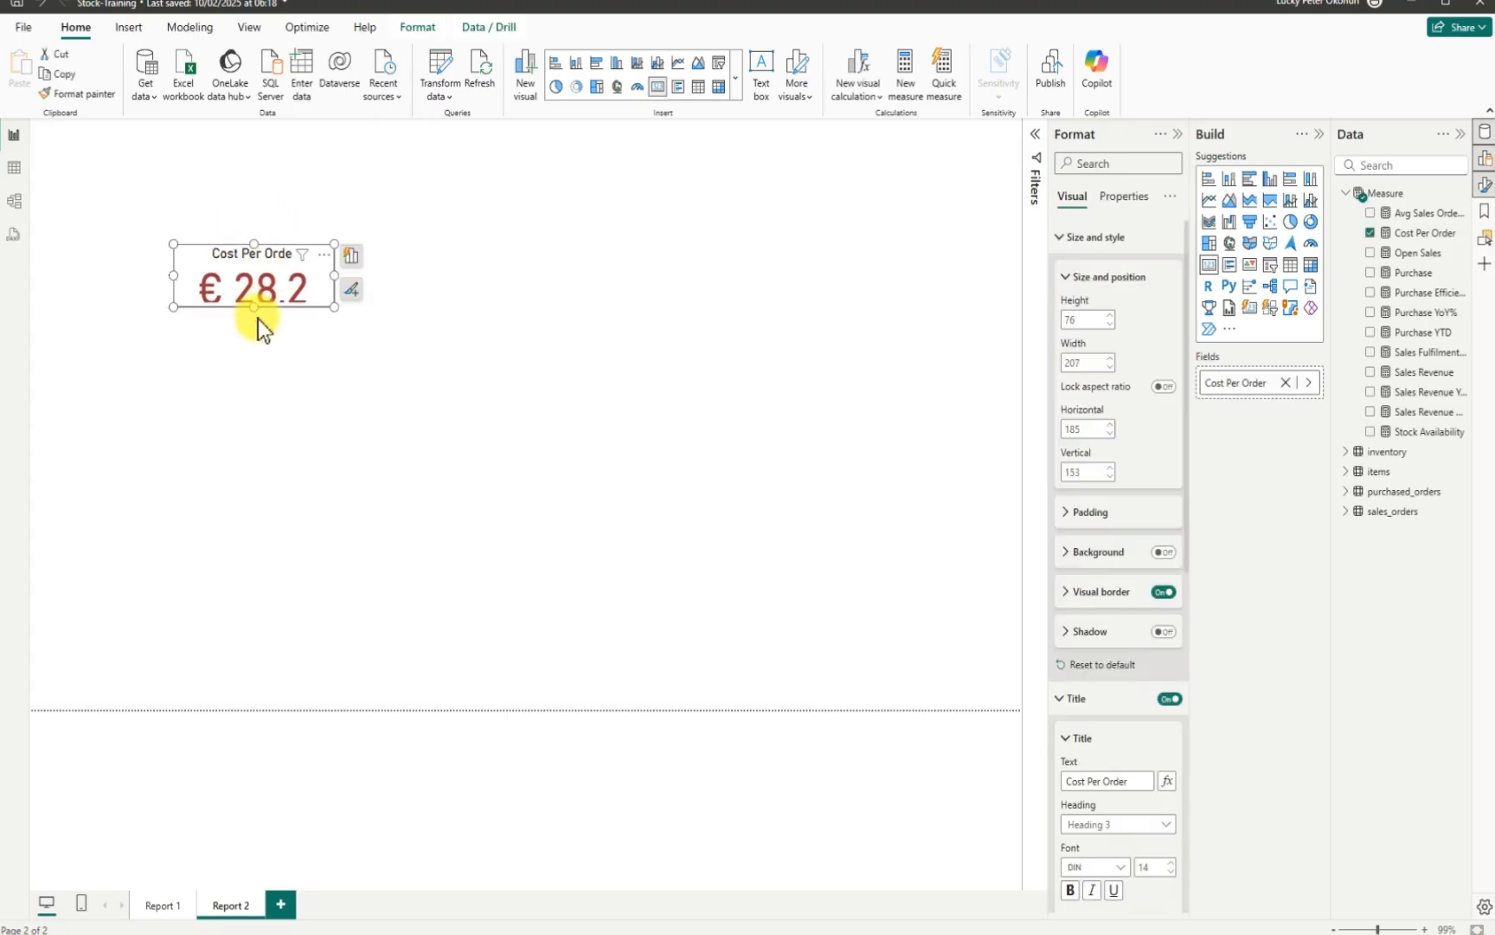
pyautogui.moveTo(257, 311); pyautogui.dragTo(255, 321)
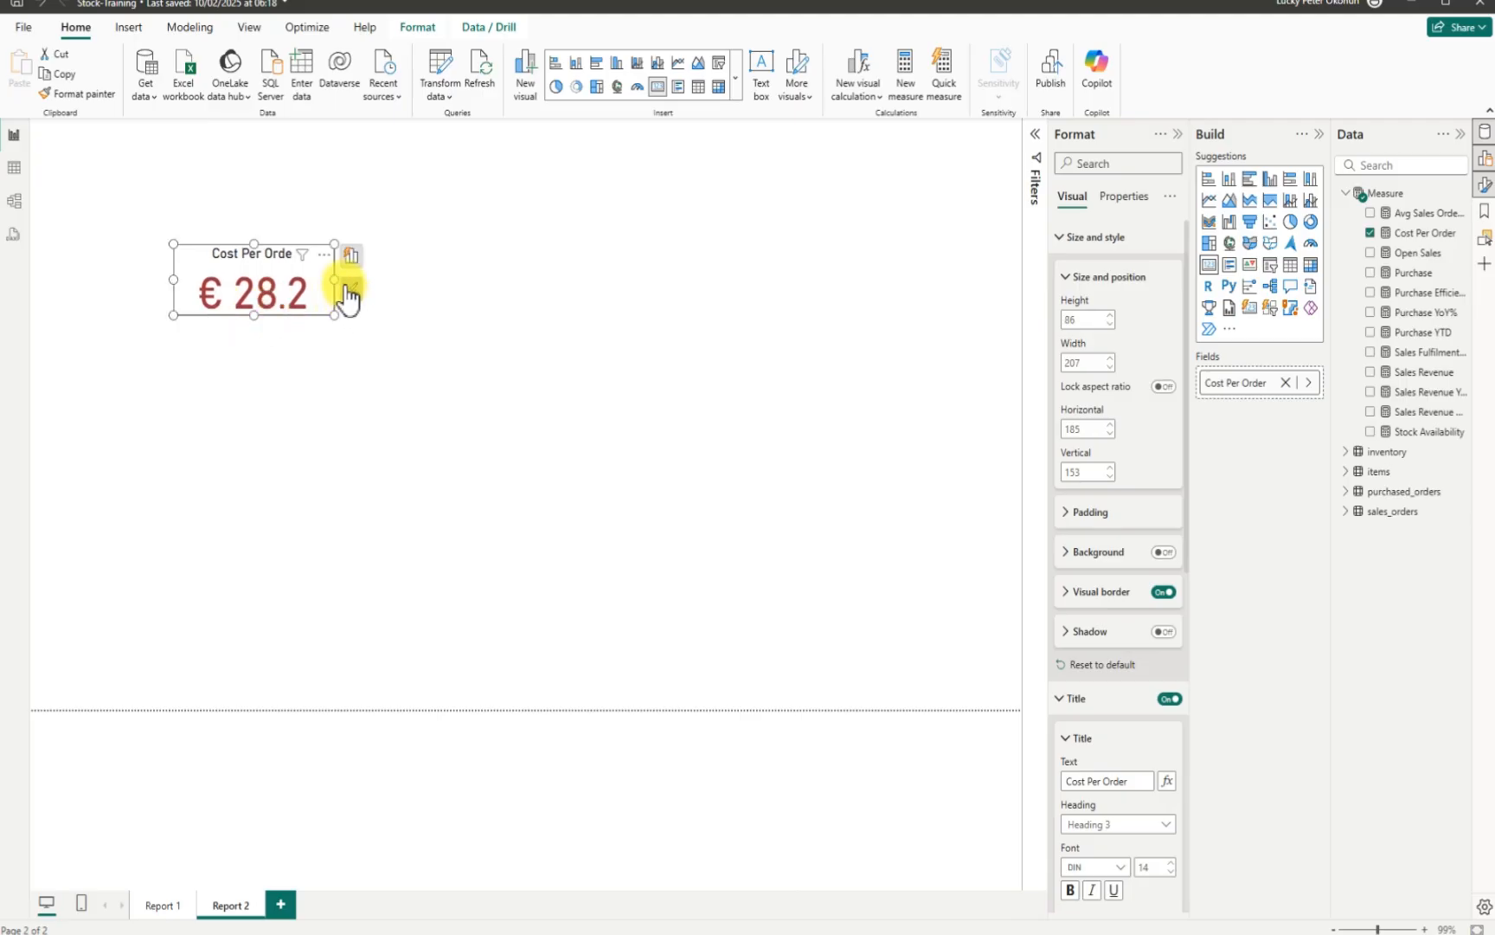
pyautogui.moveTo(335, 282); pyautogui.dragTo(344, 283)
pyautogui.moveTo(259, 245); pyautogui.dragTo(174, 251)
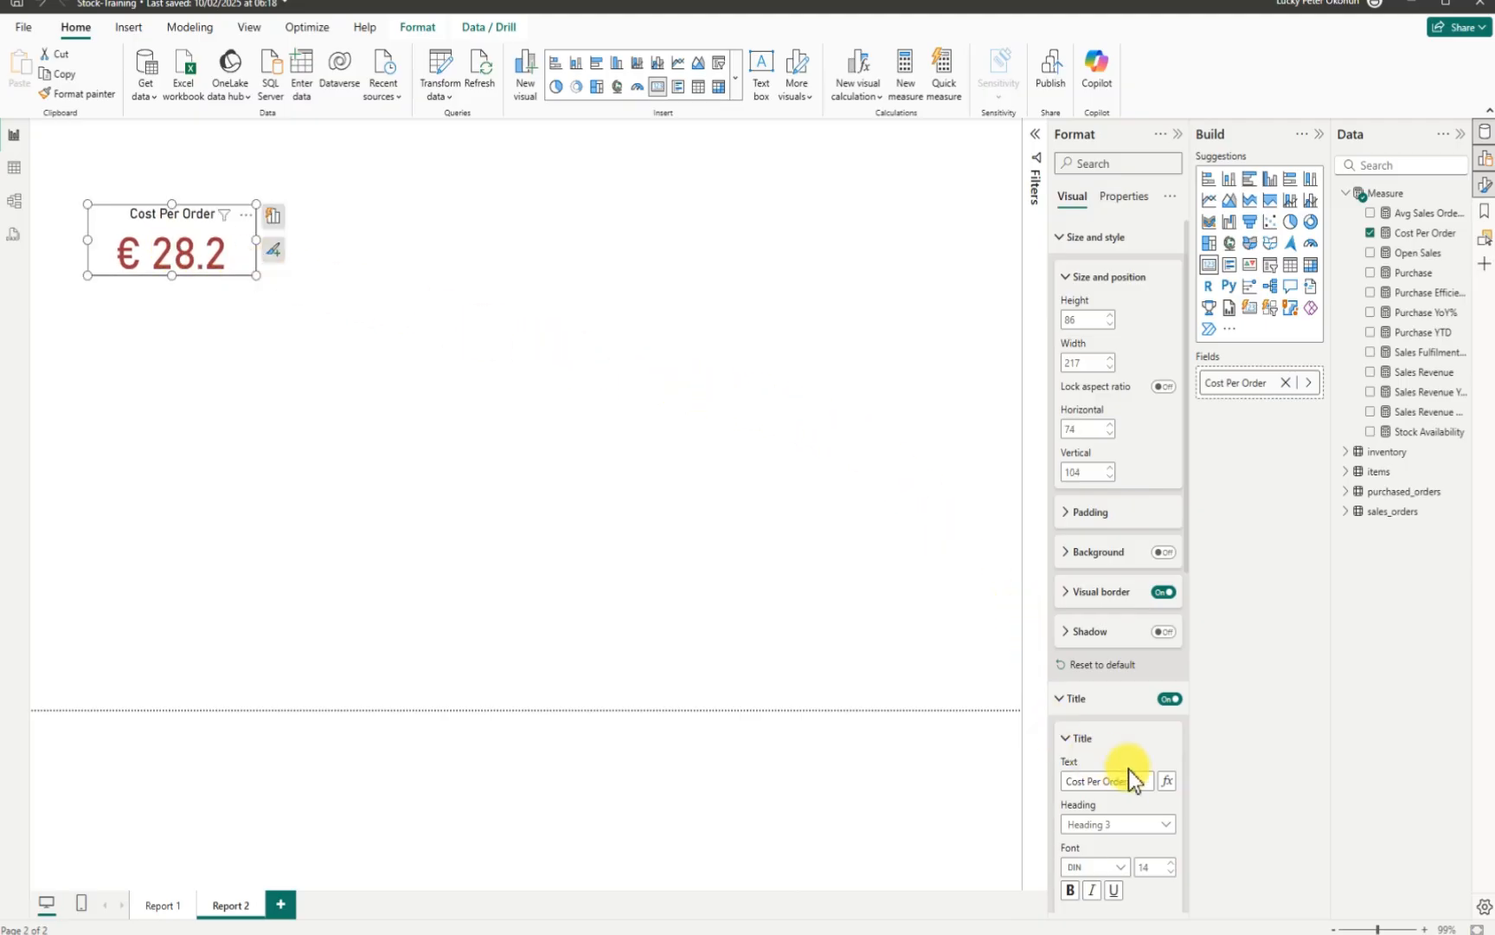
# Step: Set the card's callout value font size to 40 and shrink the card slightly in width and height
pyautogui.scroll(-5, 1132, 774)
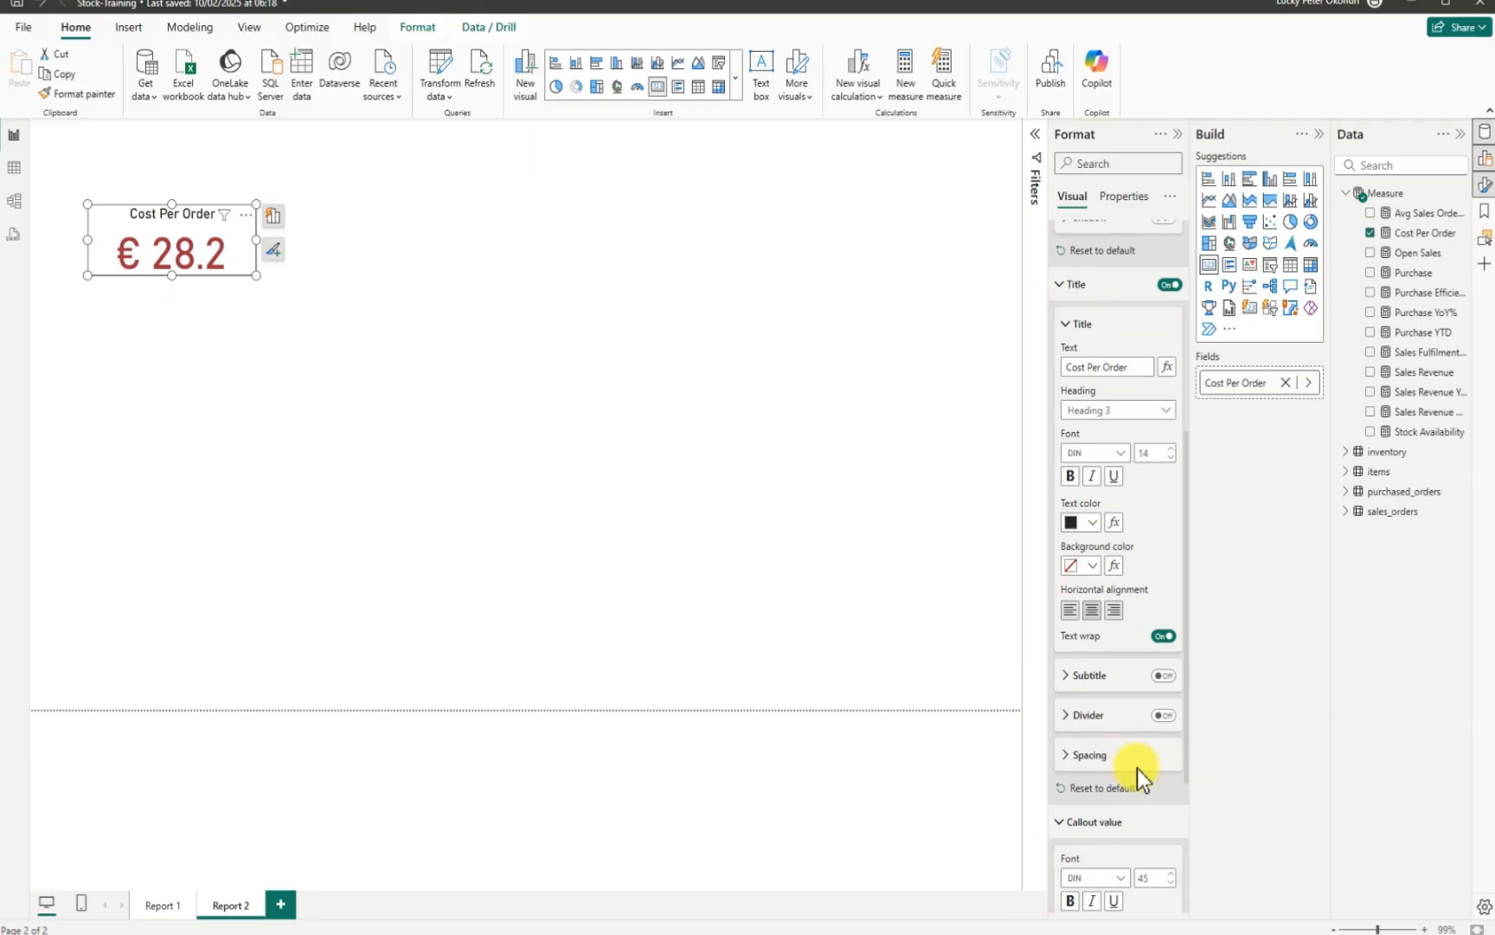
pyautogui.scroll(-3, 1141, 775)
pyautogui.doubleClick(1156, 624)
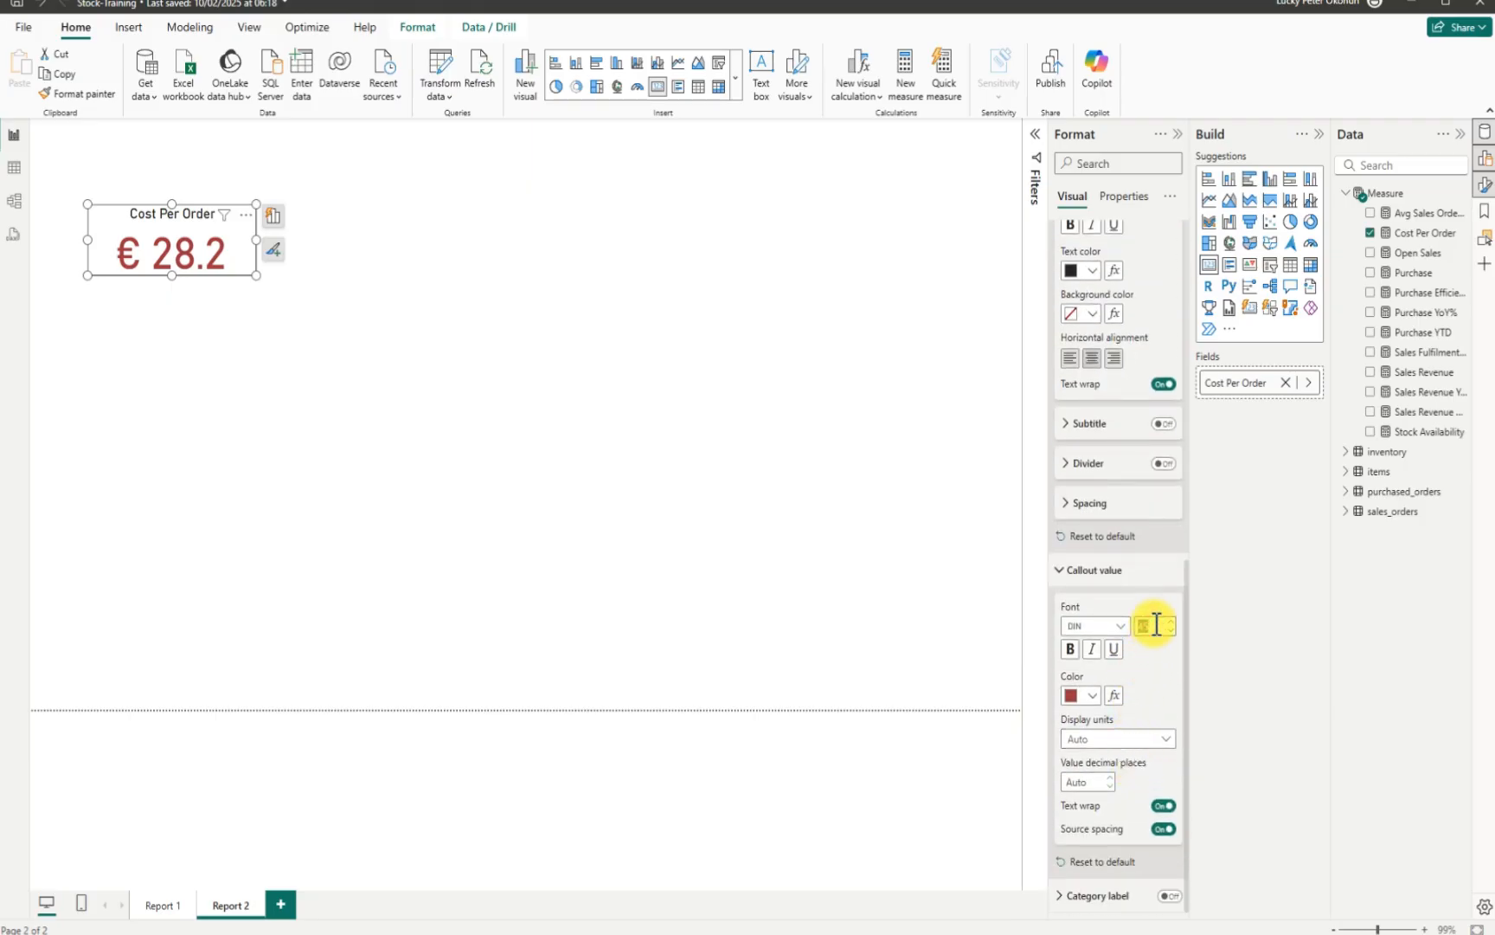
pyautogui.press('BackSpace')
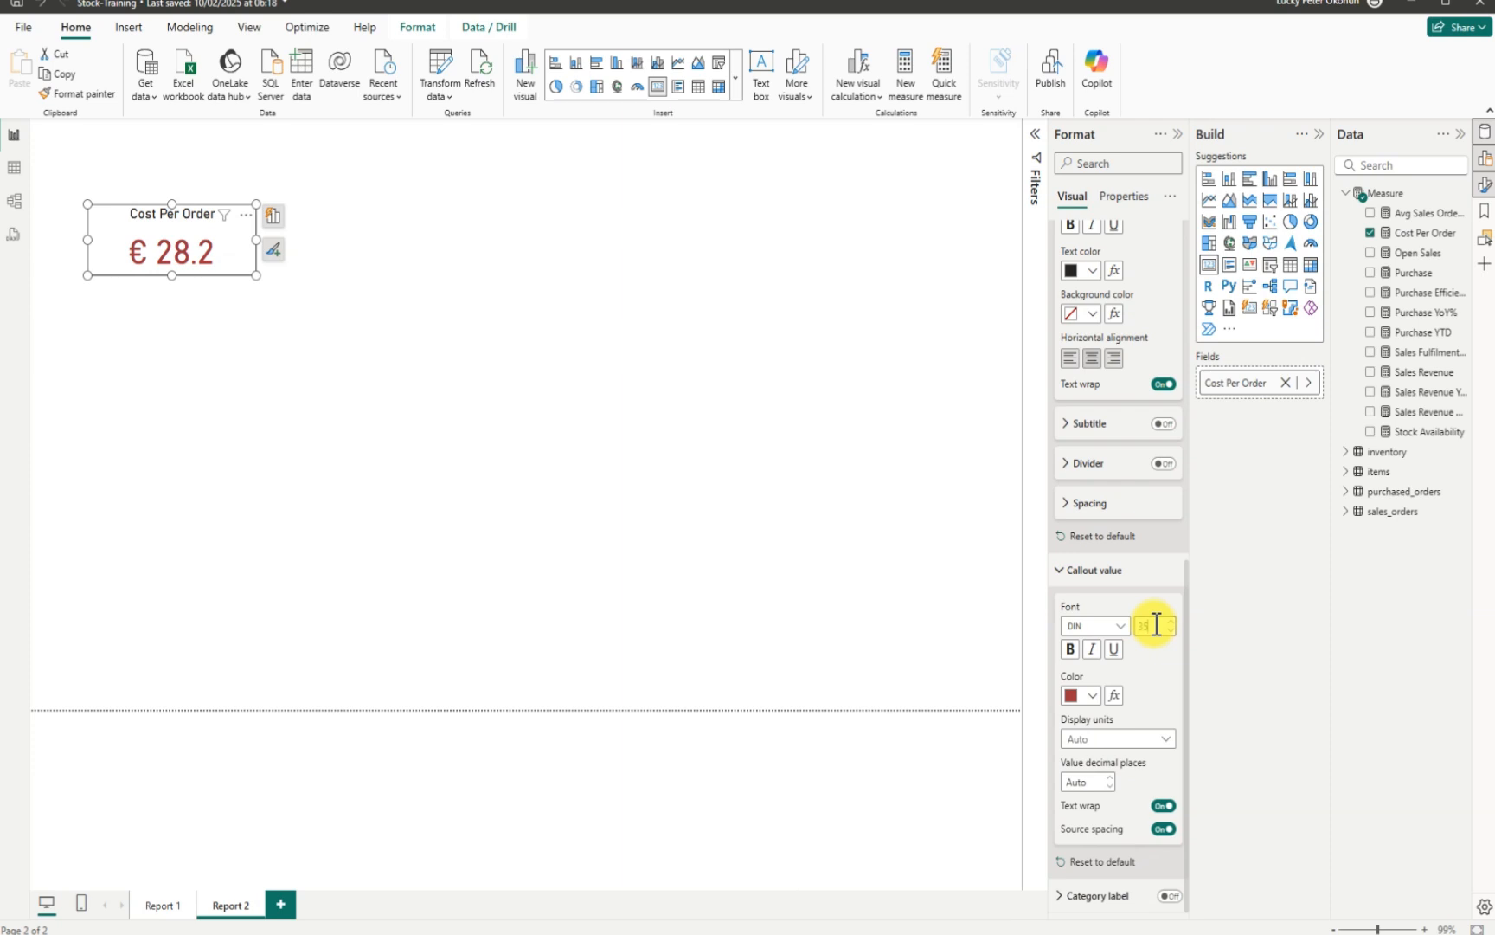
pyautogui.press('BackSpace')
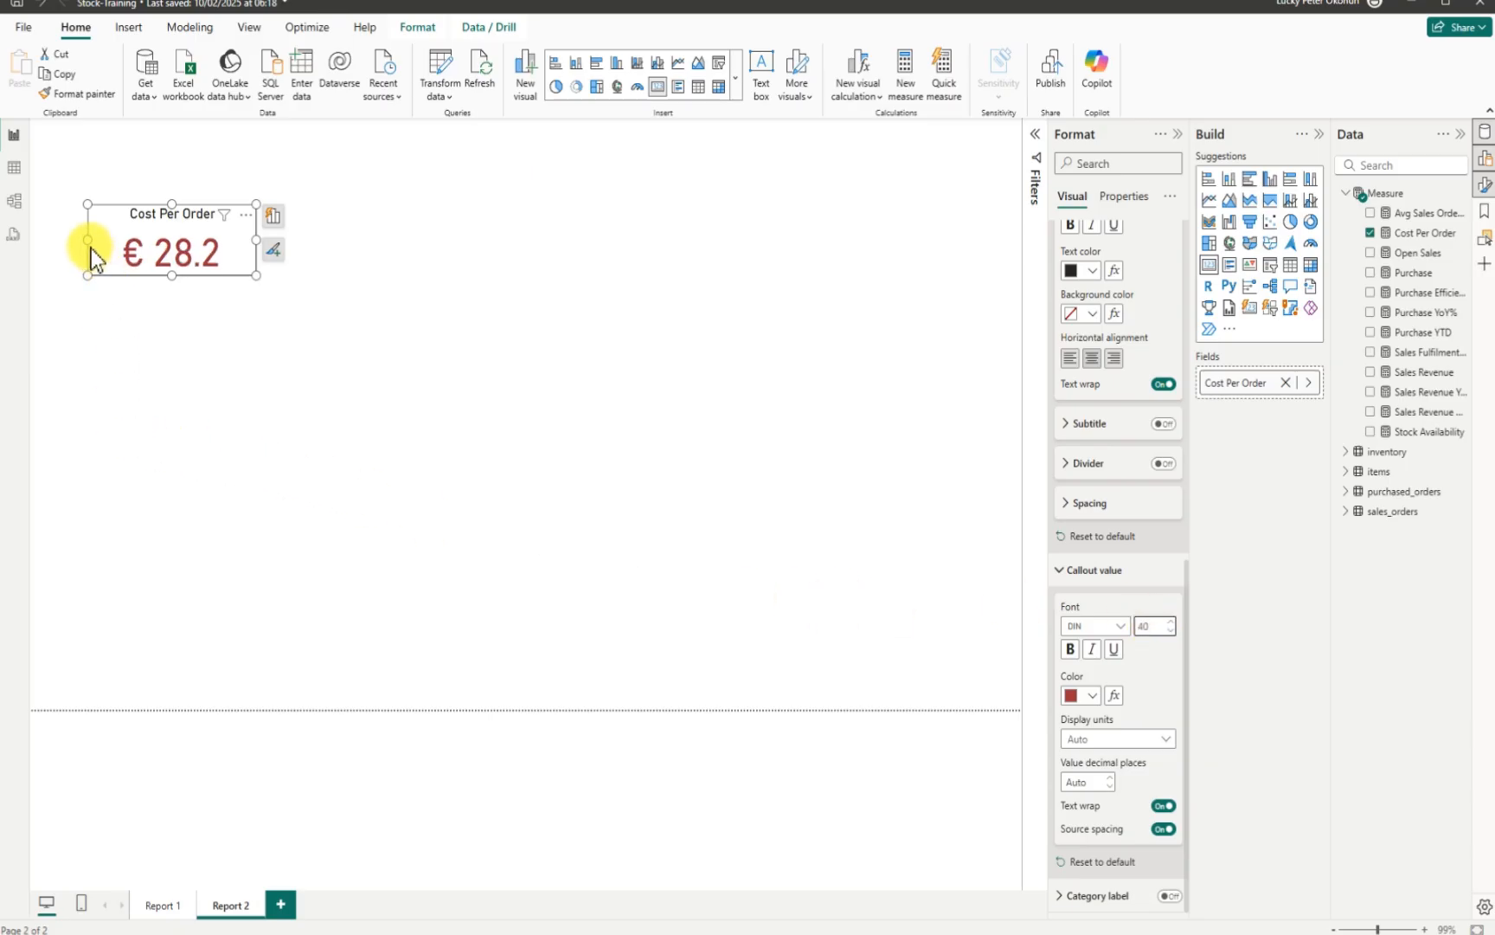
pyautogui.moveTo(97, 247); pyautogui.dragTo(121, 250)
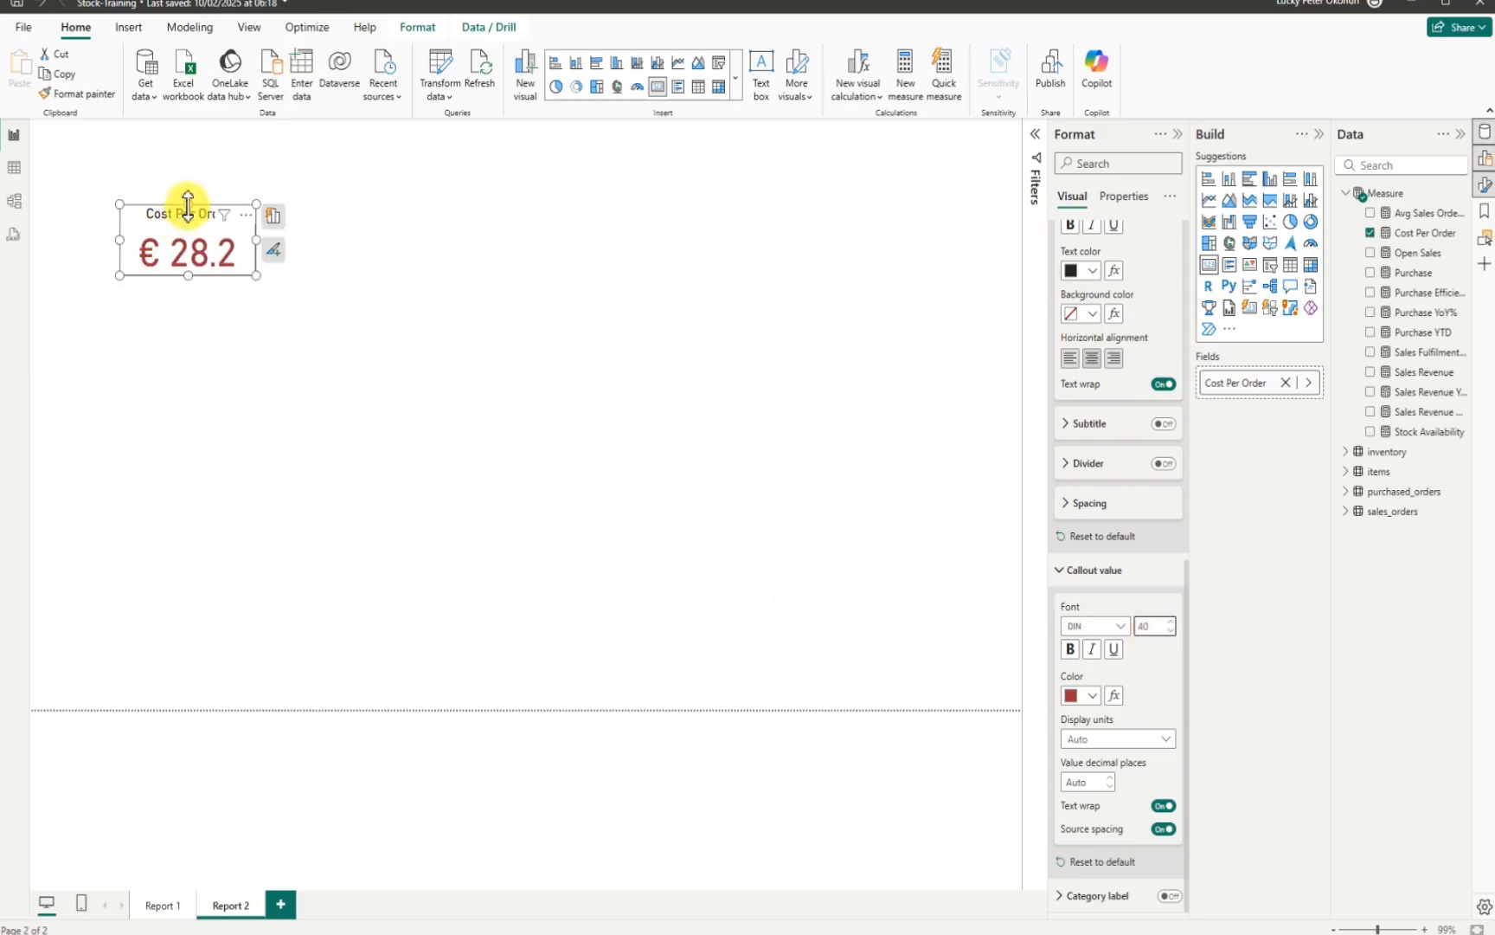
pyautogui.moveTo(188, 205); pyautogui.dragTo(263, 244)
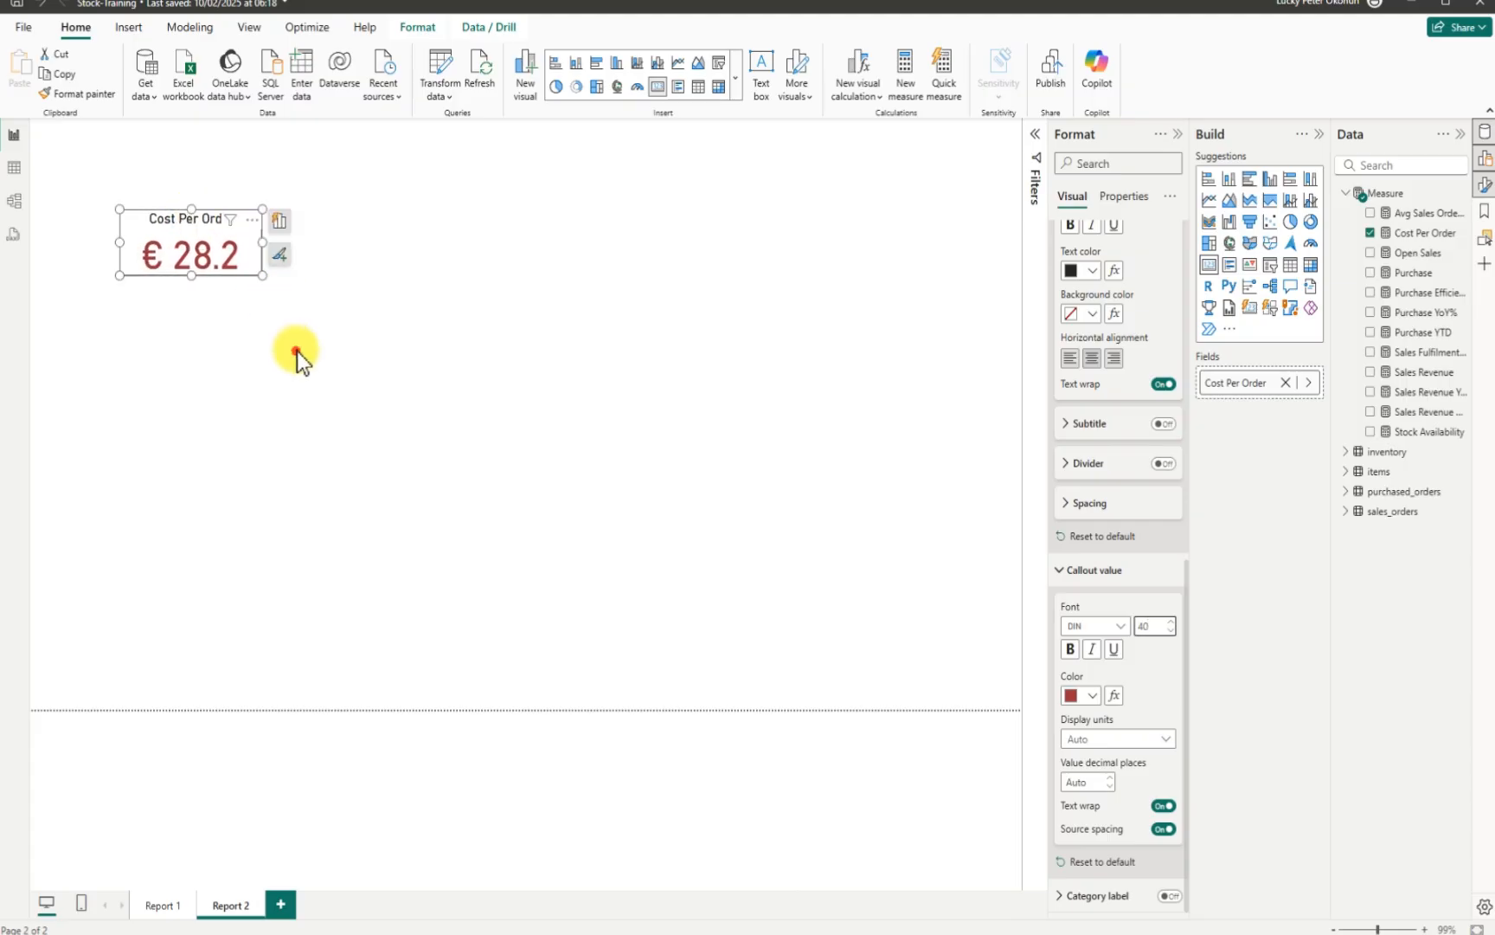
# Step: Move the Cost Per Order card to about 139 horizontal, 113 vertical, and review Report 1's layout for reference
pyautogui.click(225, 264)
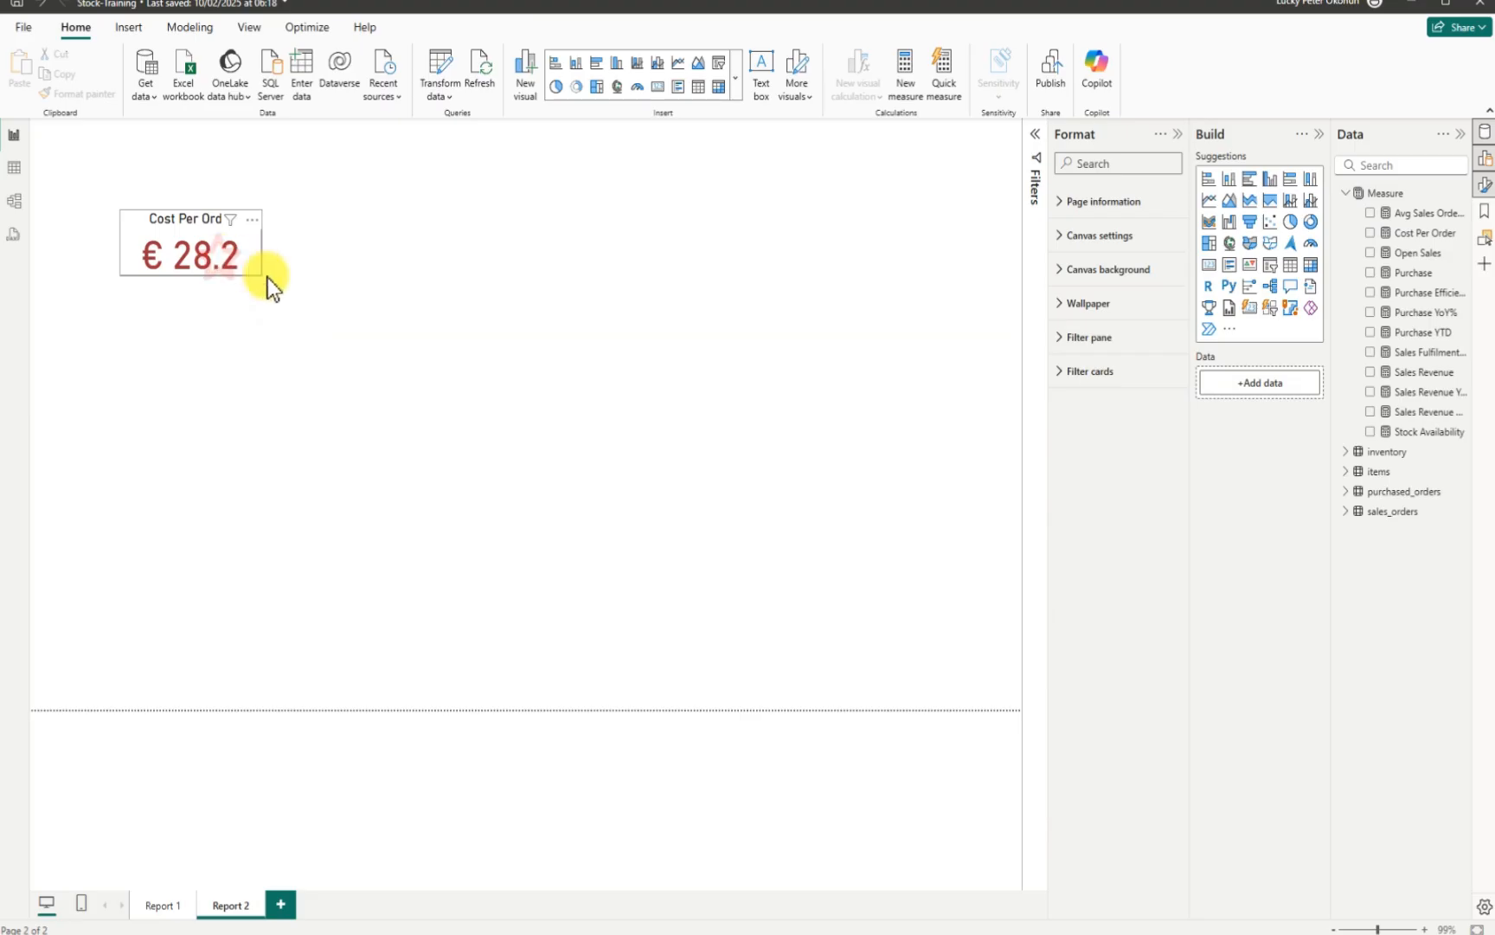
pyautogui.moveTo(205, 280); pyautogui.dragTo(234, 256)
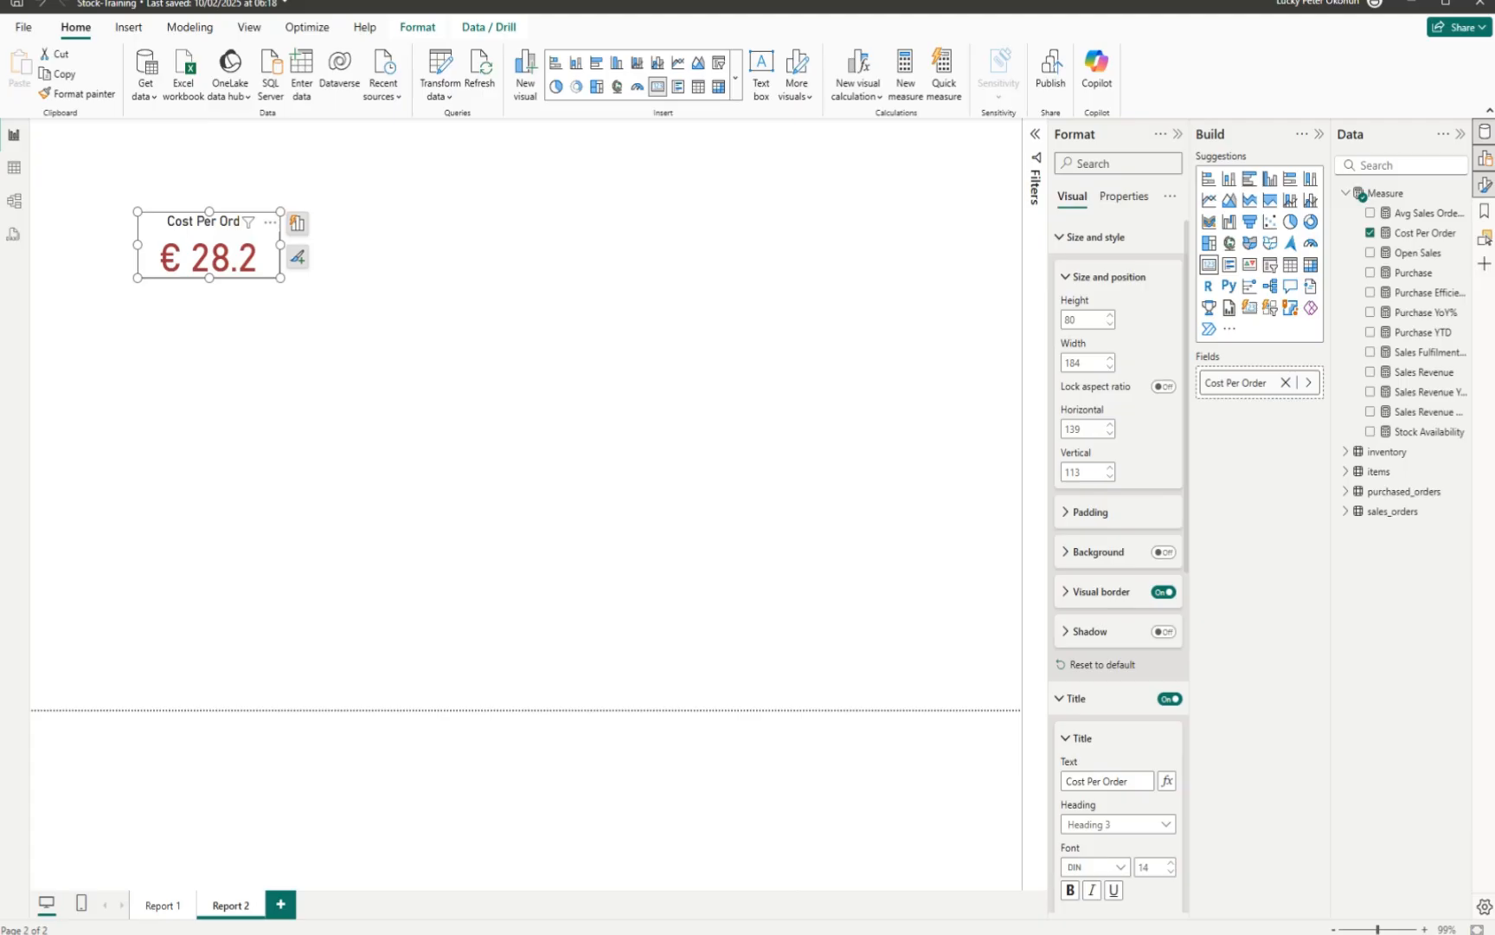
pyautogui.click(160, 905)
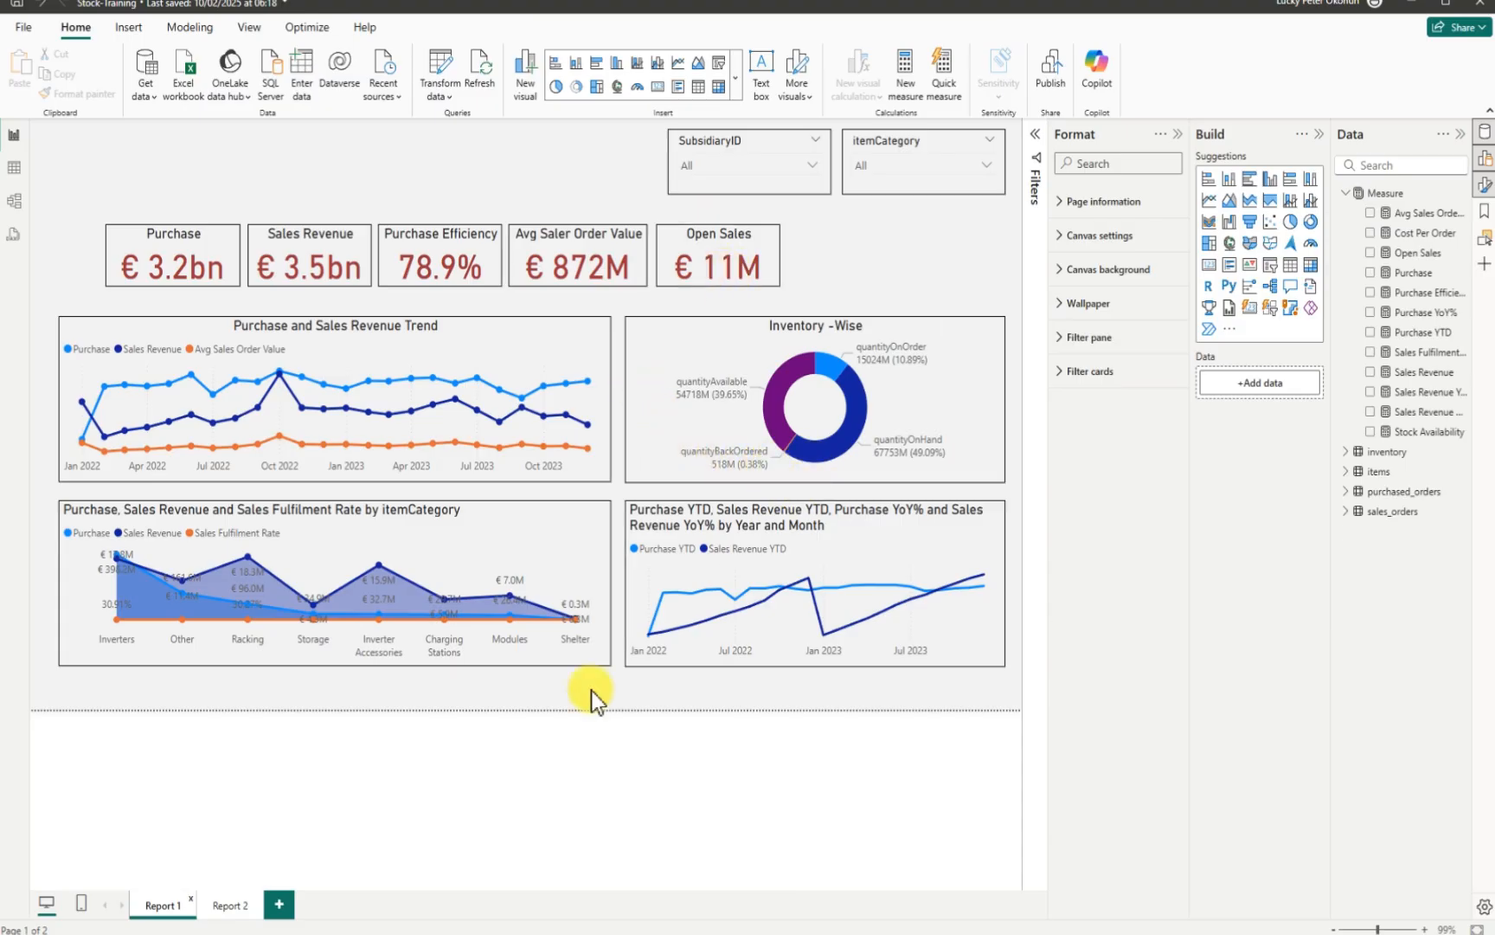
pyautogui.click(230, 905)
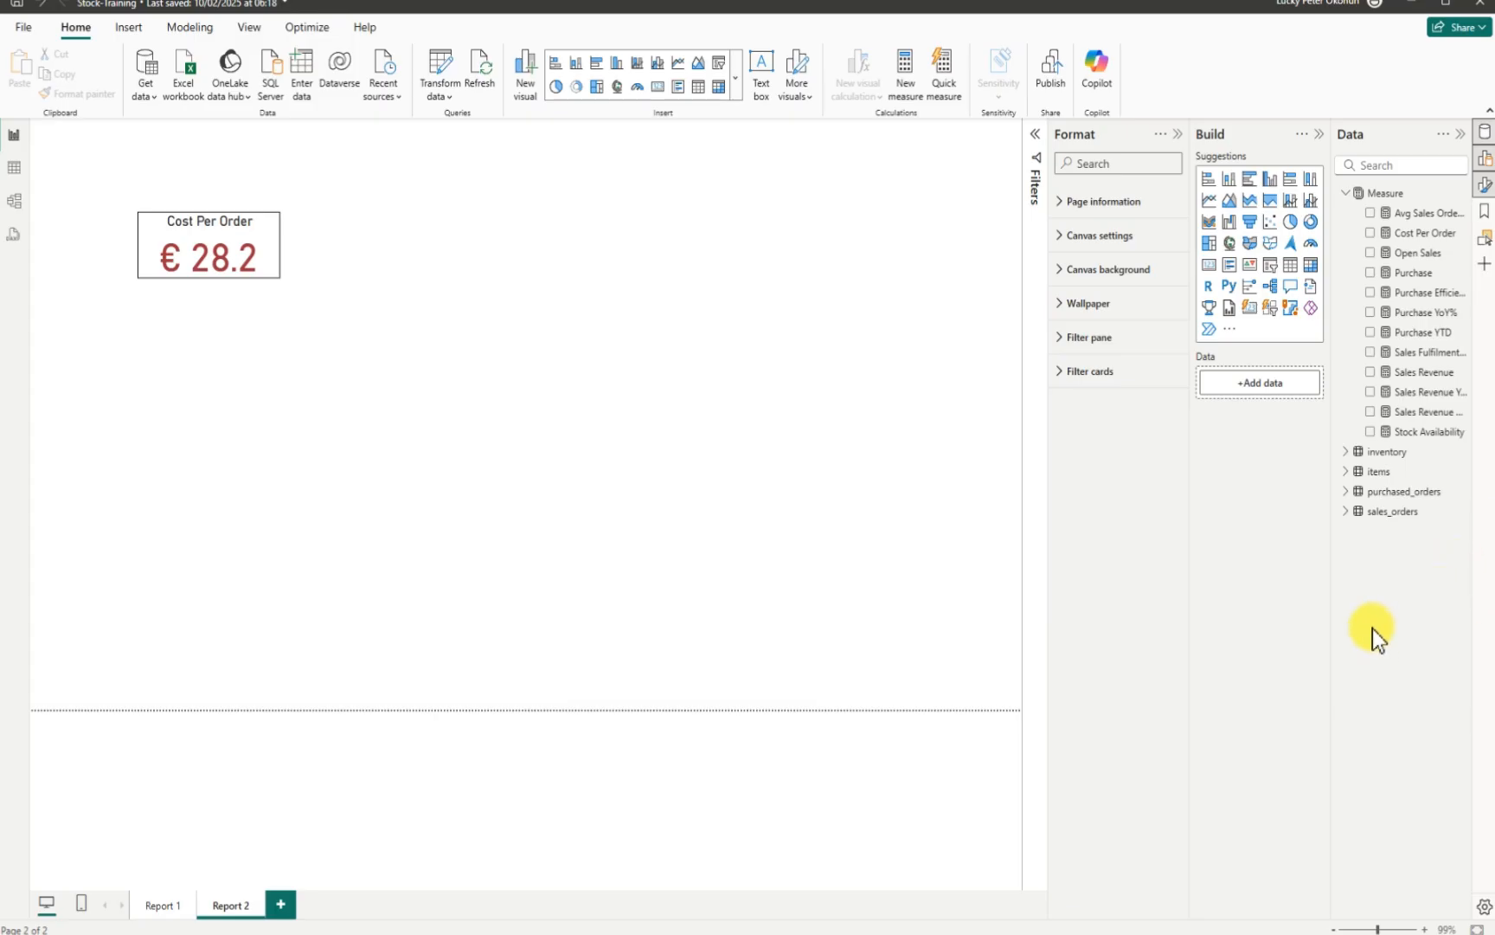
# Step: Create a new measure in the Measure table: Open Purchase = SUM(purchased_orders[qtyOpen])
pyautogui.click(906, 72)
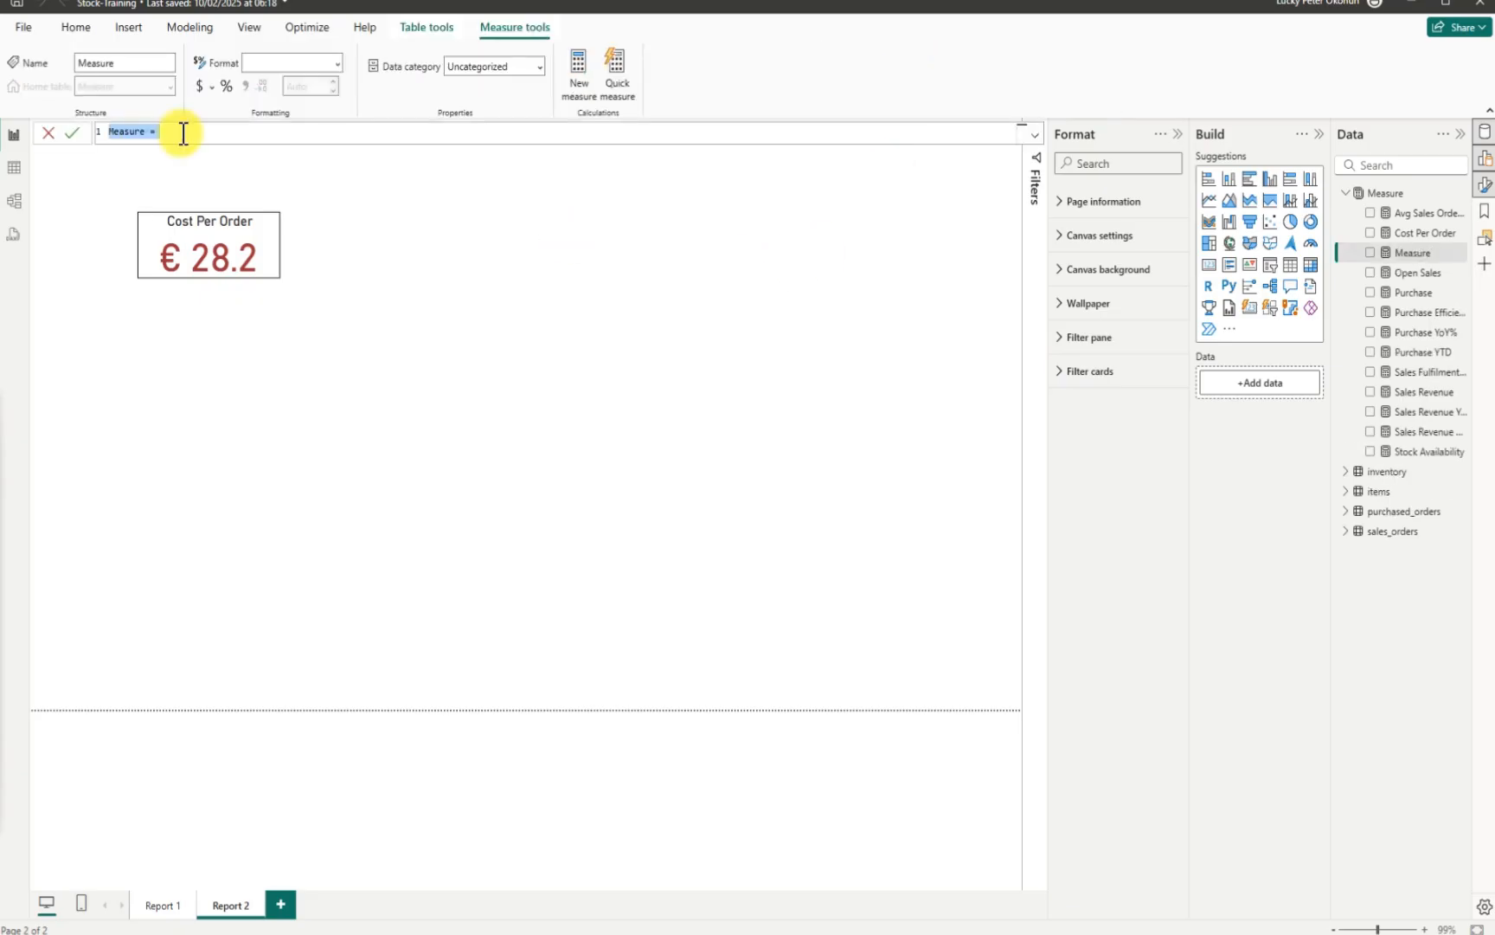
pyautogui.press('BackSpace')
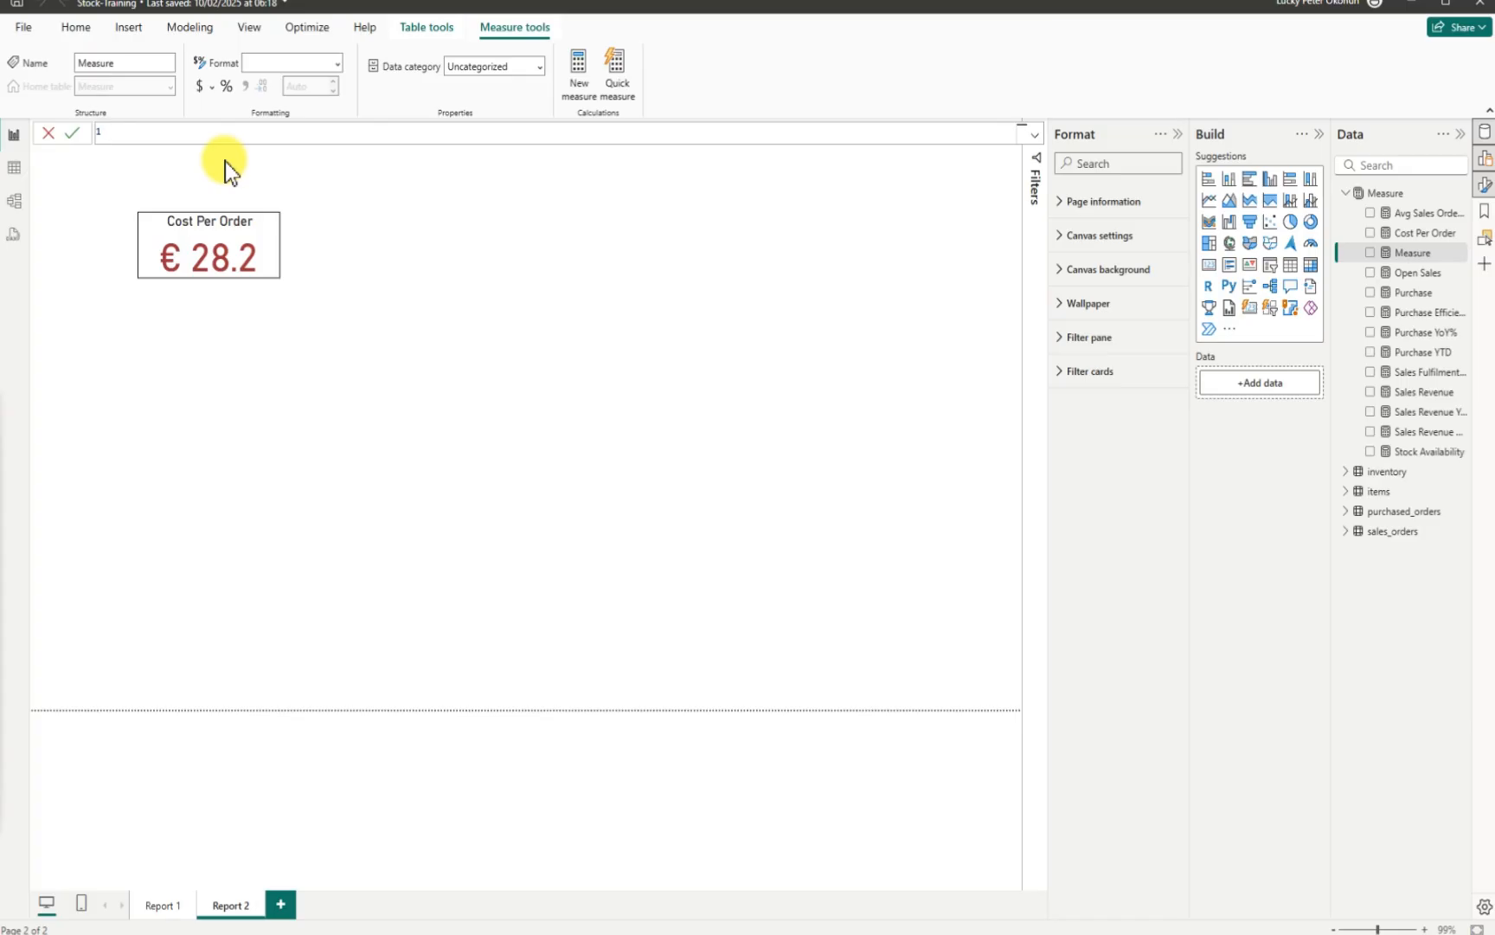
pyautogui.write('Open Purchase = sum')
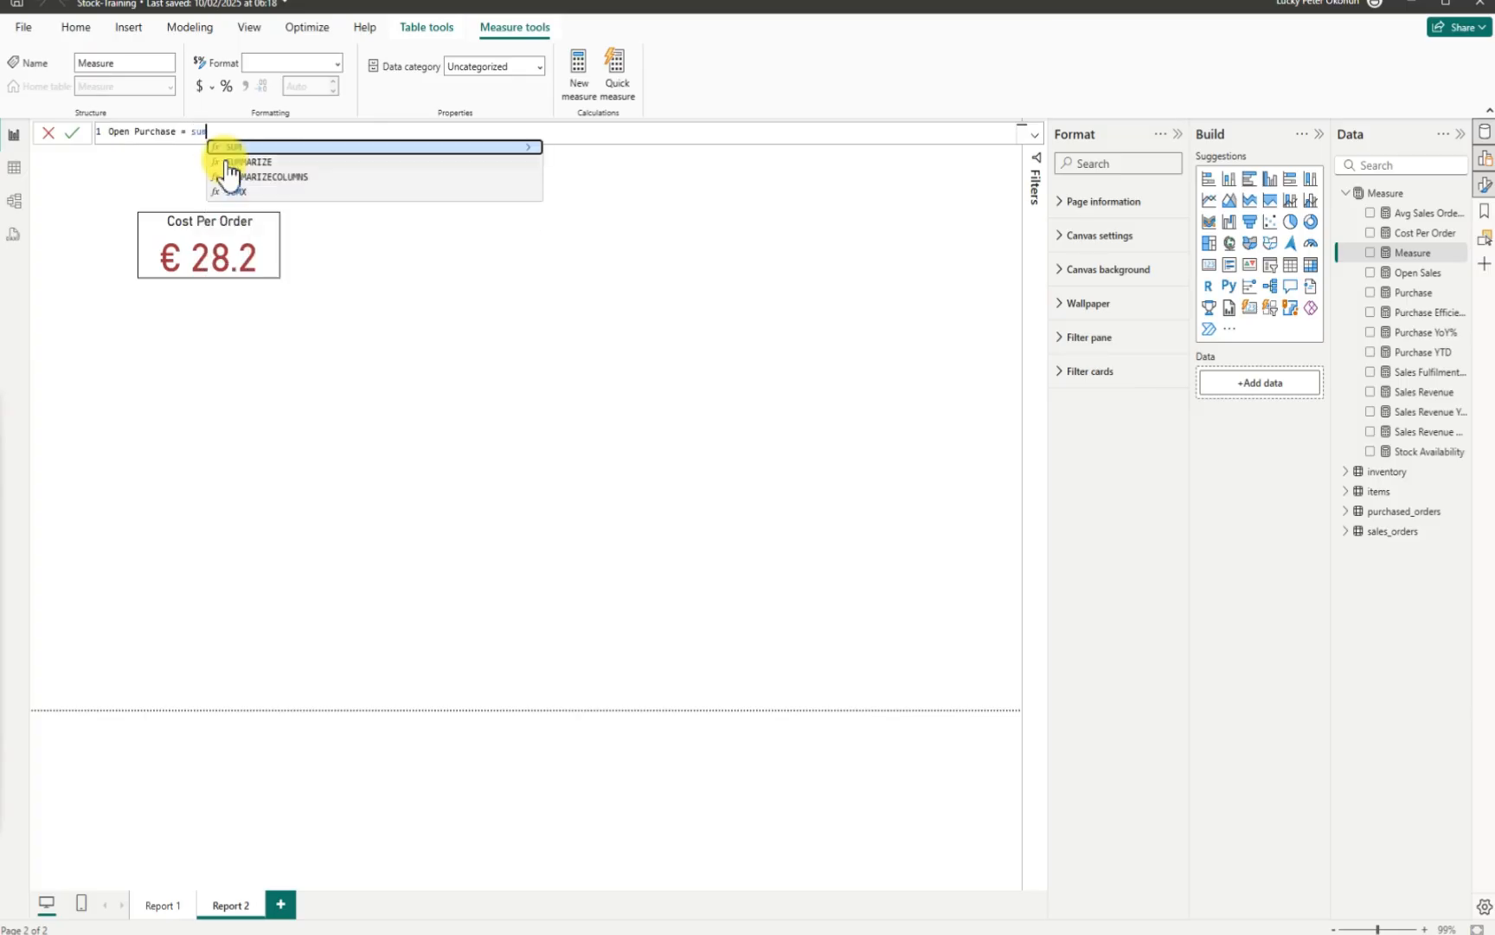
pyautogui.press('Tab')
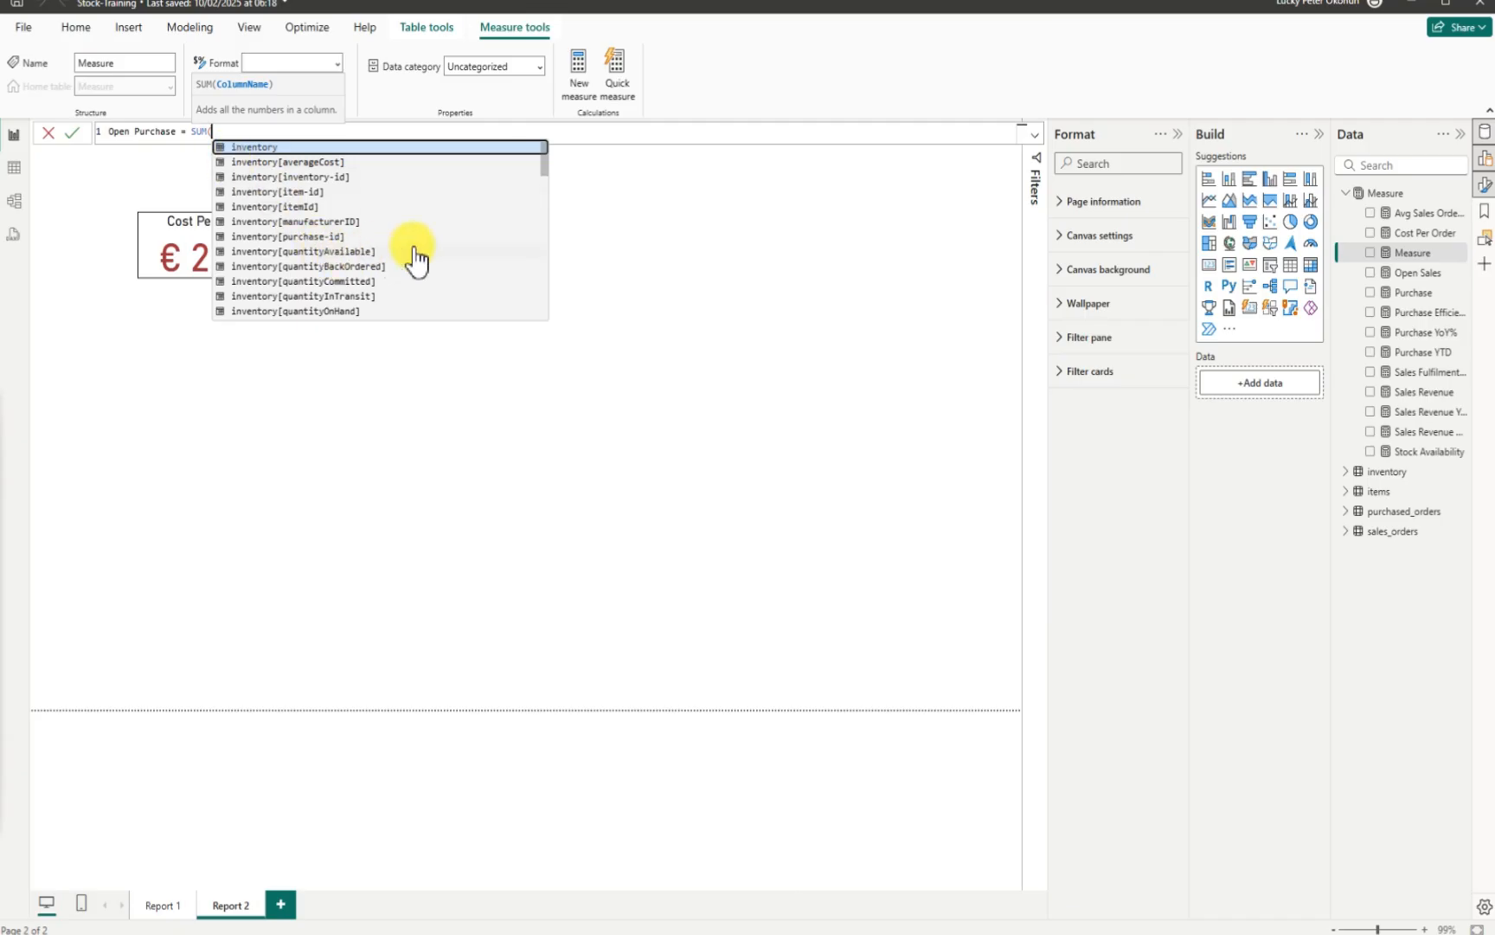
pyautogui.scroll(-3, 435, 259)
pyautogui.scroll(-3, 302, 290)
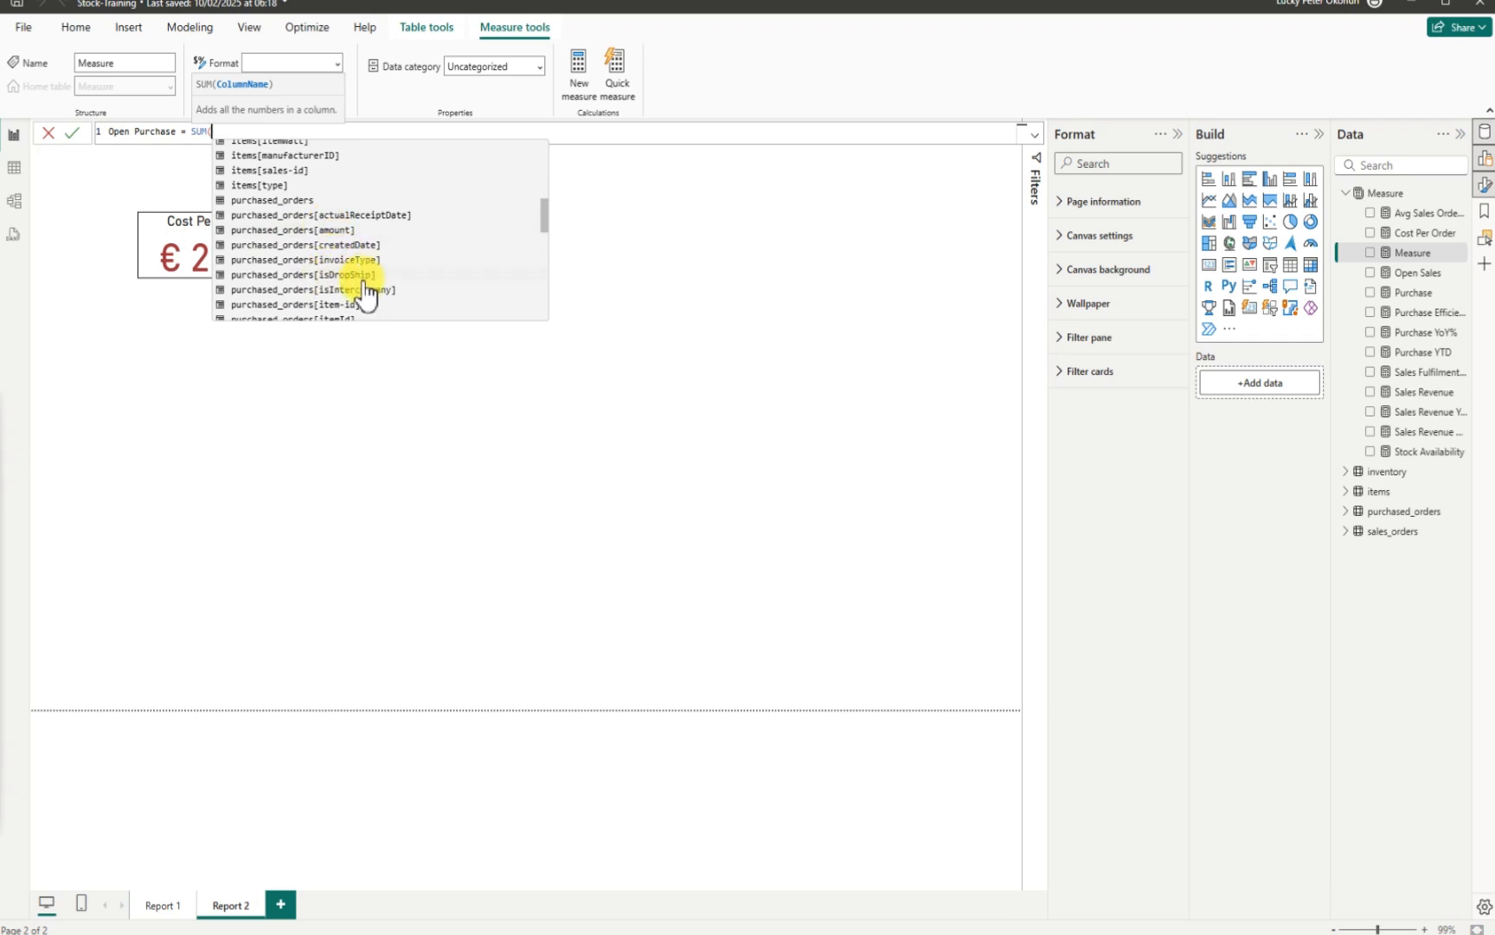
pyautogui.scroll(-1, 381, 295)
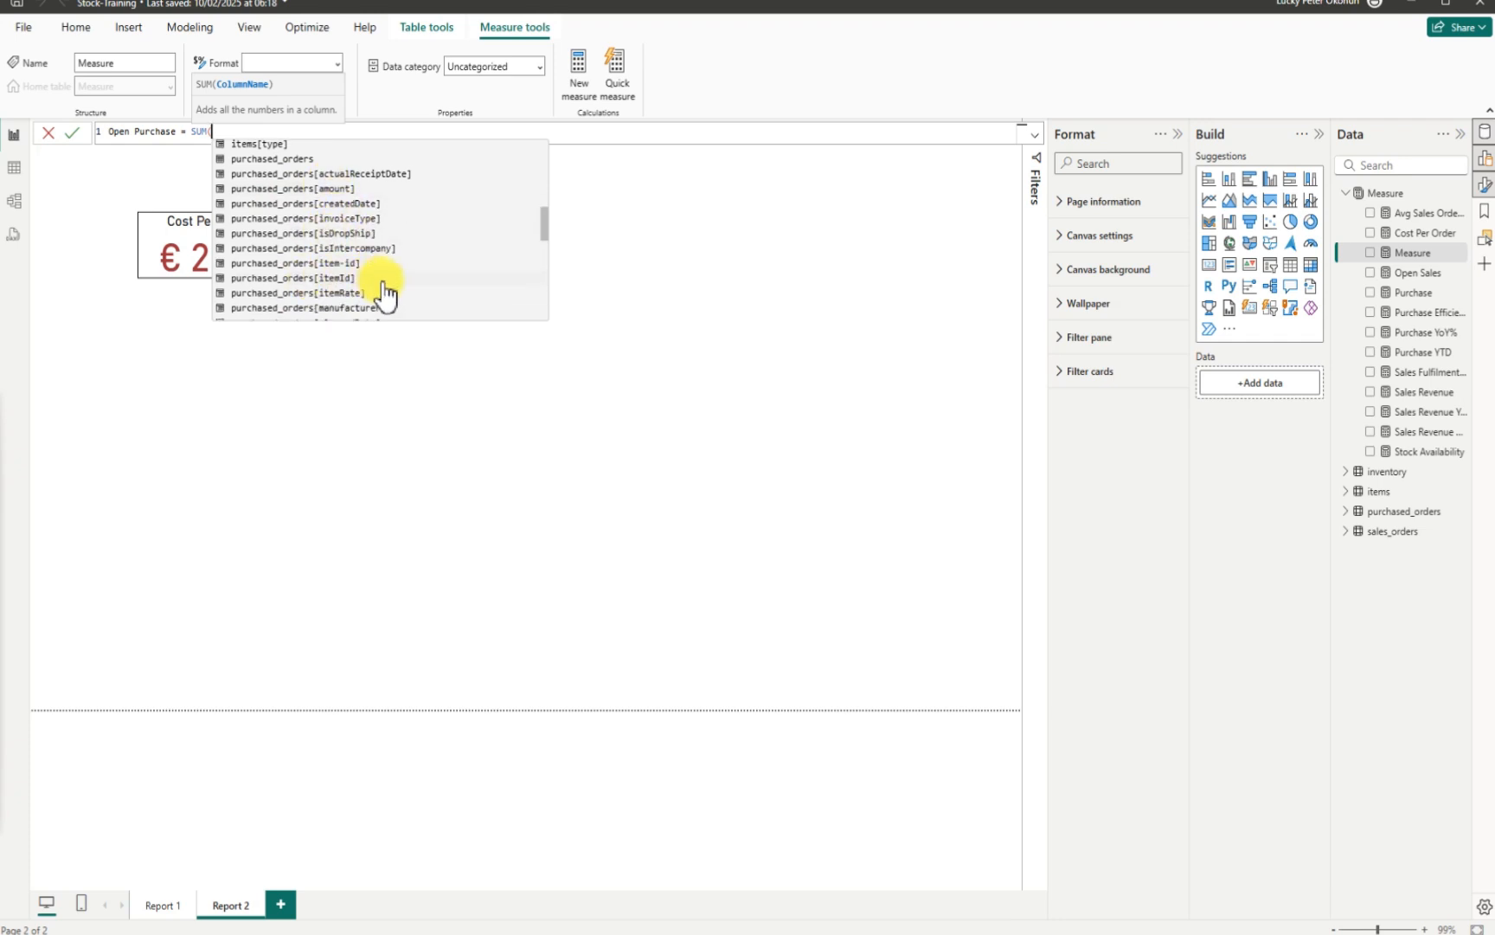
pyautogui.scroll(-1, 384, 294)
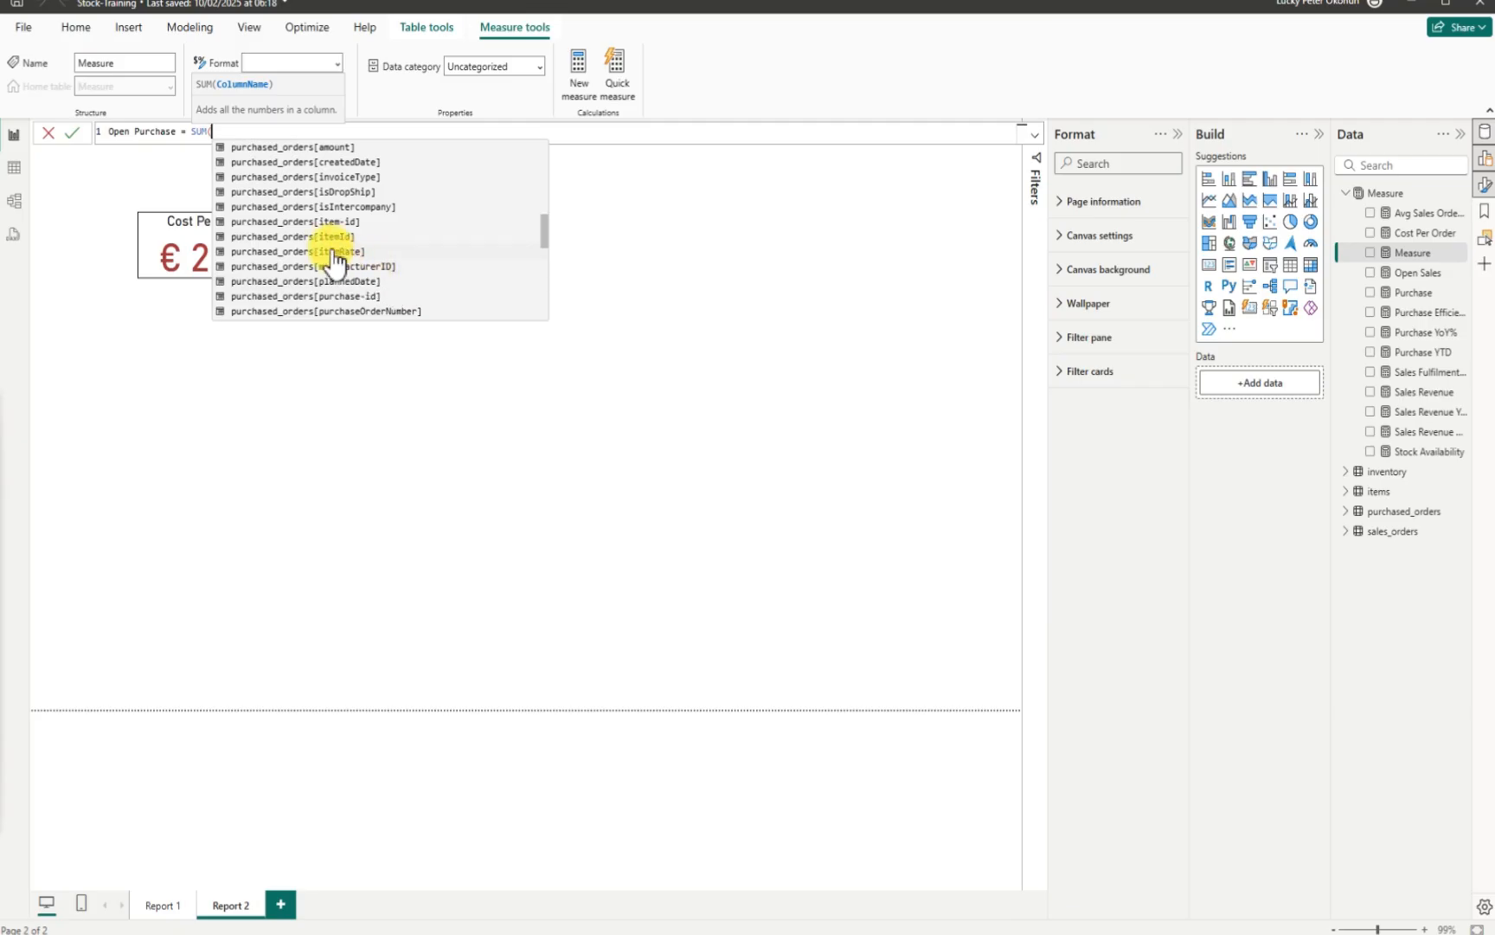
pyautogui.scroll(-1, 331, 252)
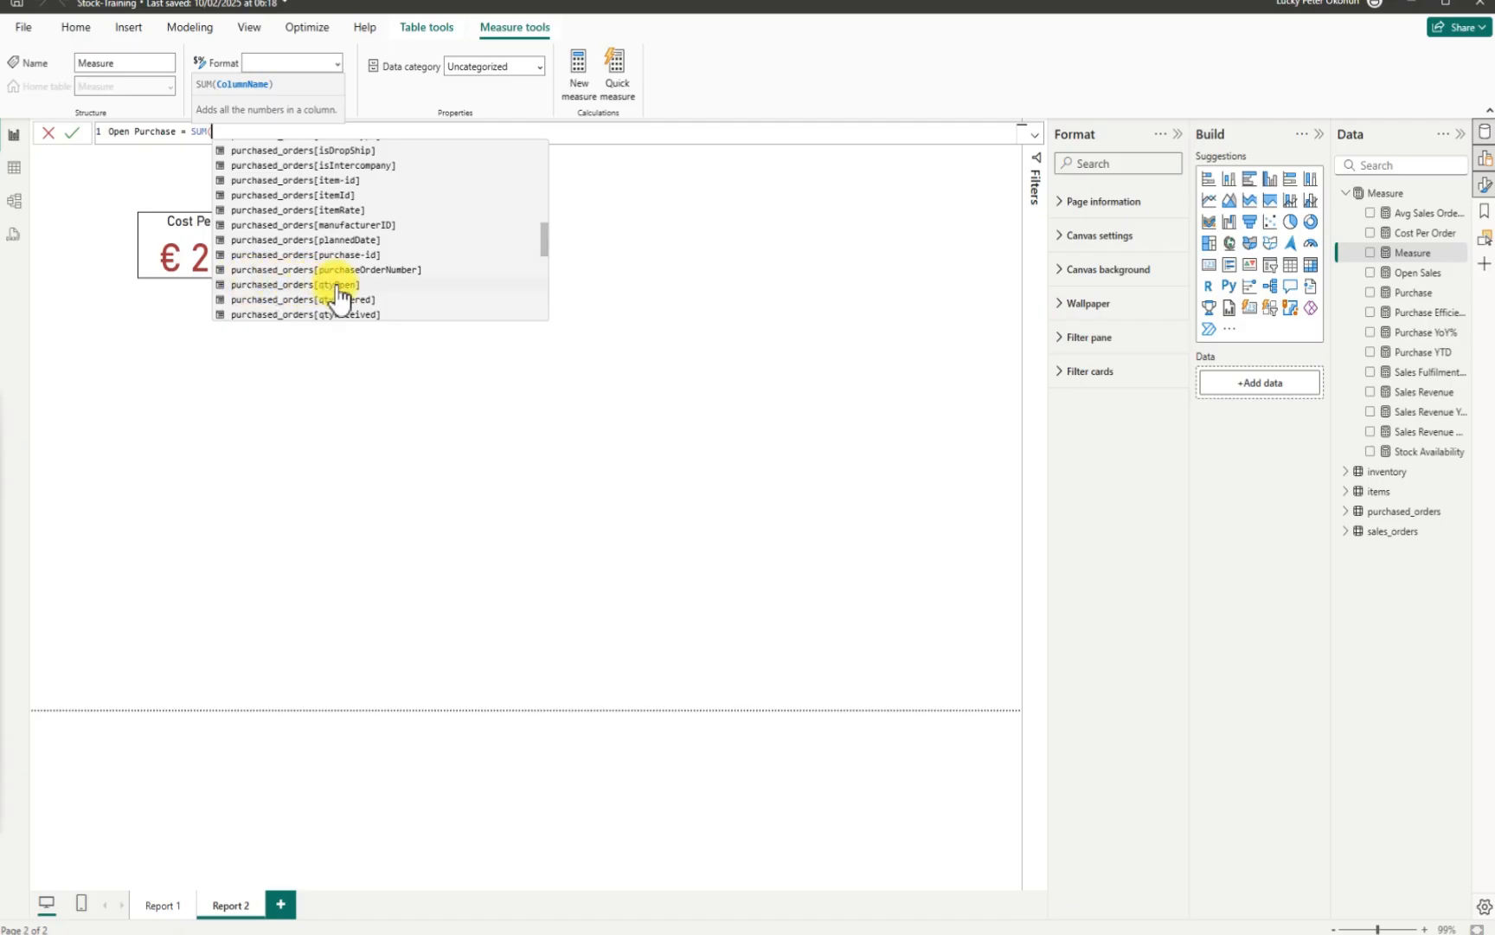
pyautogui.click(331, 286)
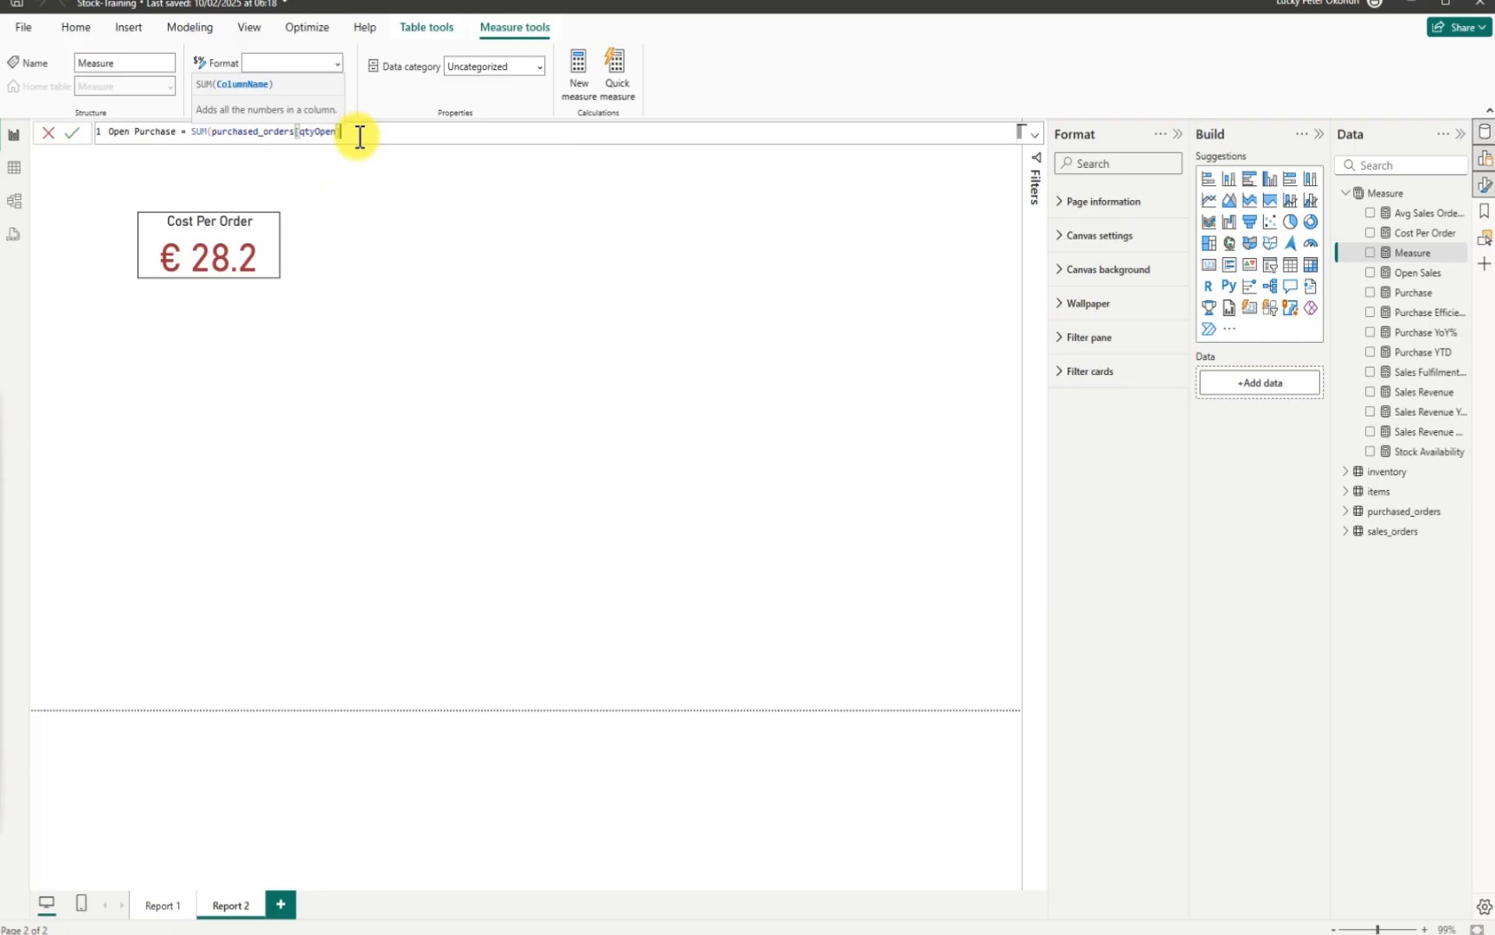
pyautogui.write(')')
pyautogui.press('Return')
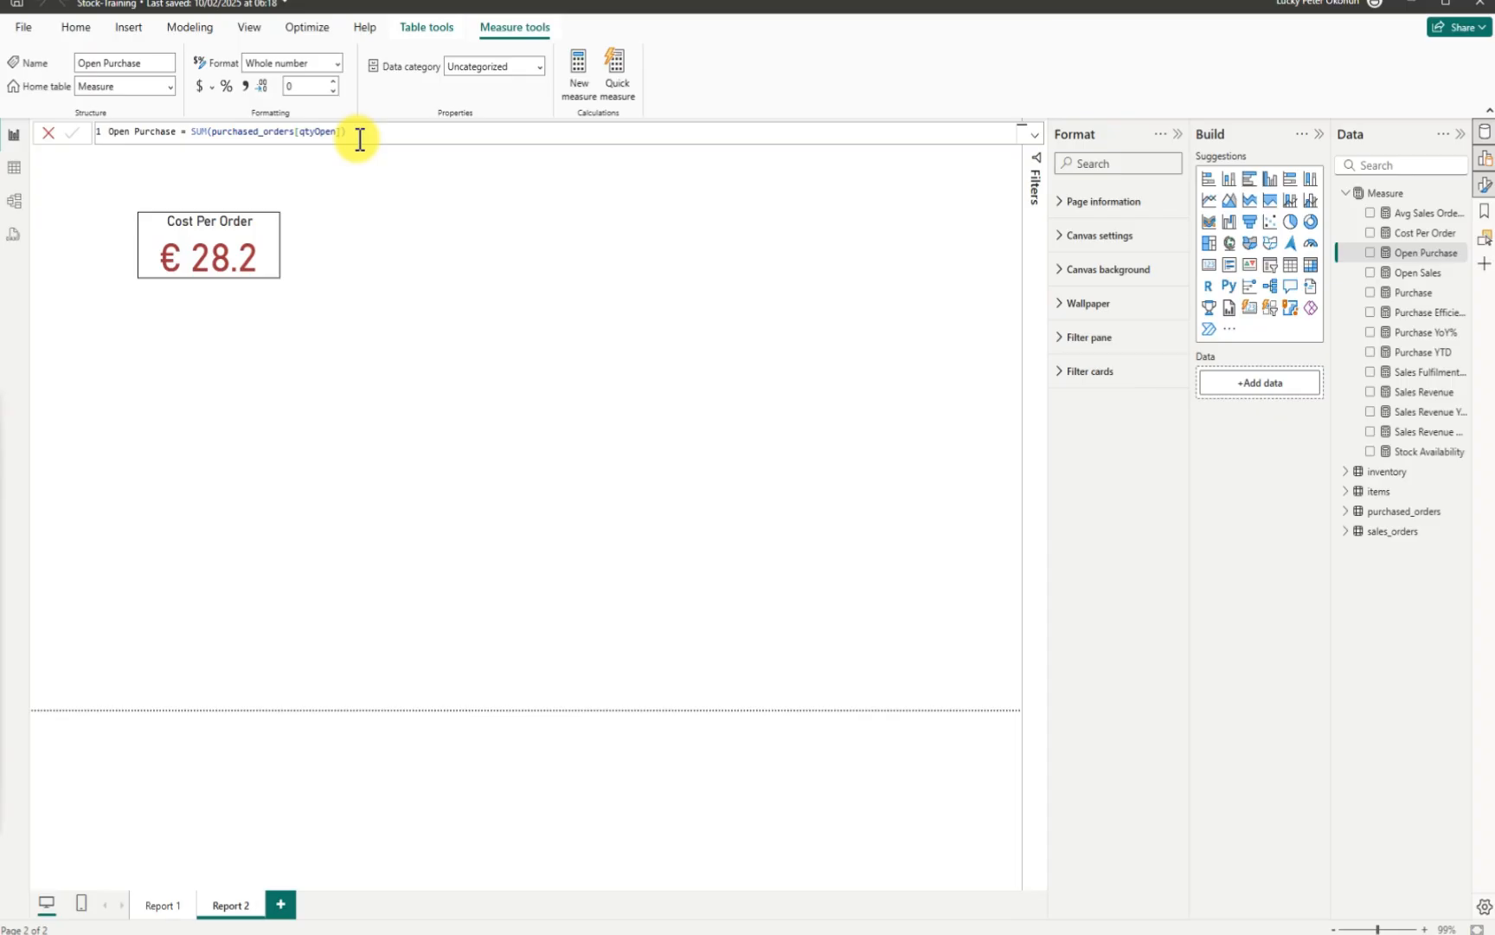
# Step: Duplicate the Cost Per Order card and place the copy beside it at about 337 horizontal, 113 vertical
pyautogui.click(264, 274)
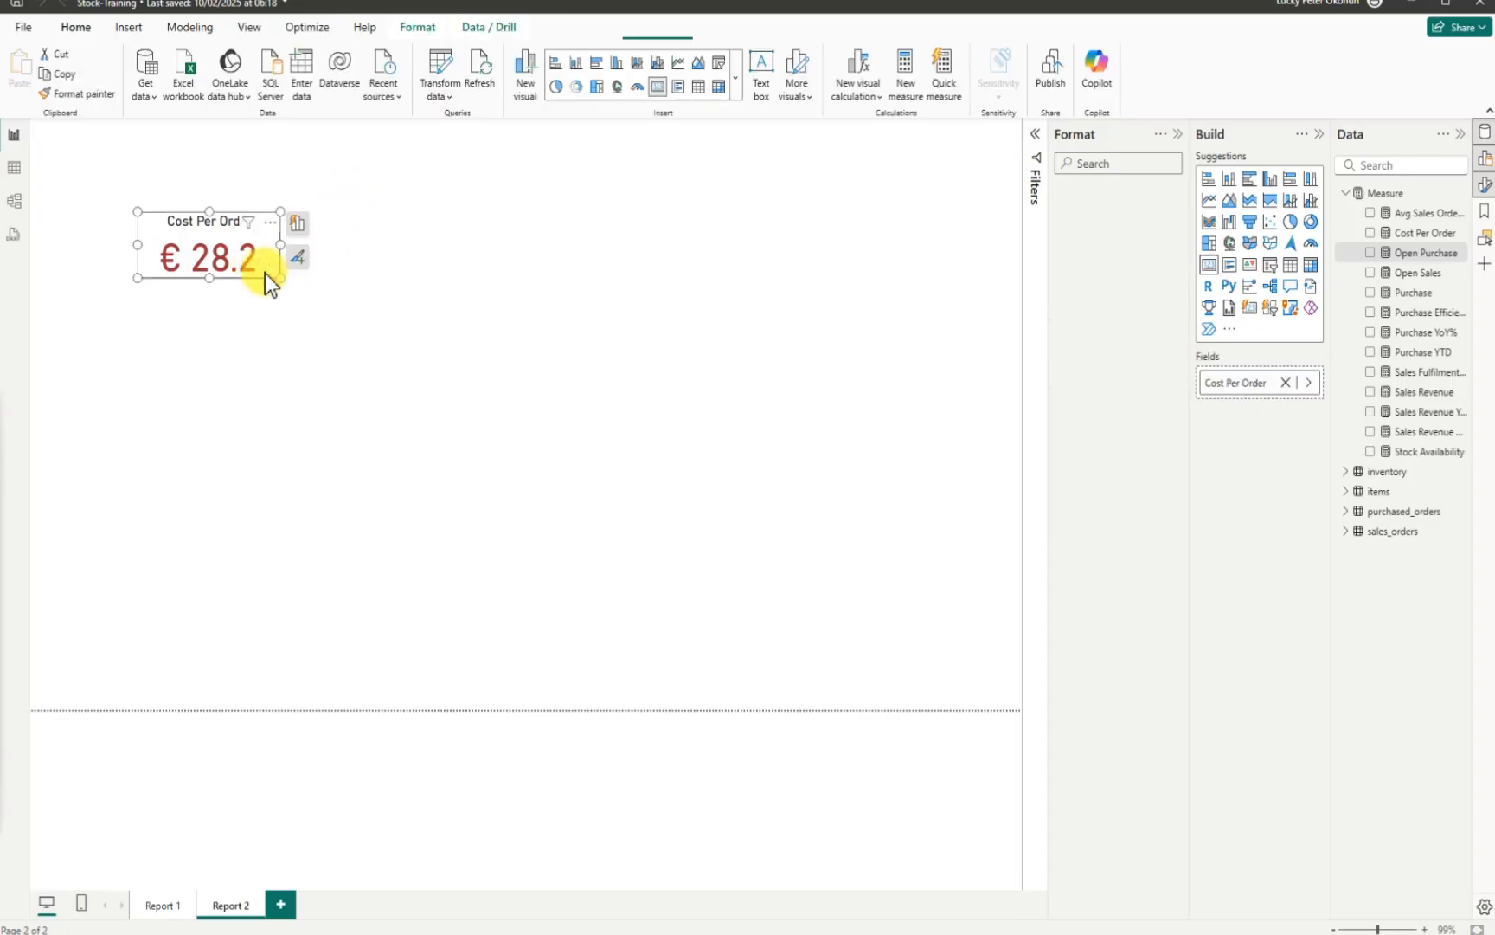
pyautogui.hotkey('ctrl', 'c')
pyautogui.hotkey('ctrl', 'v')
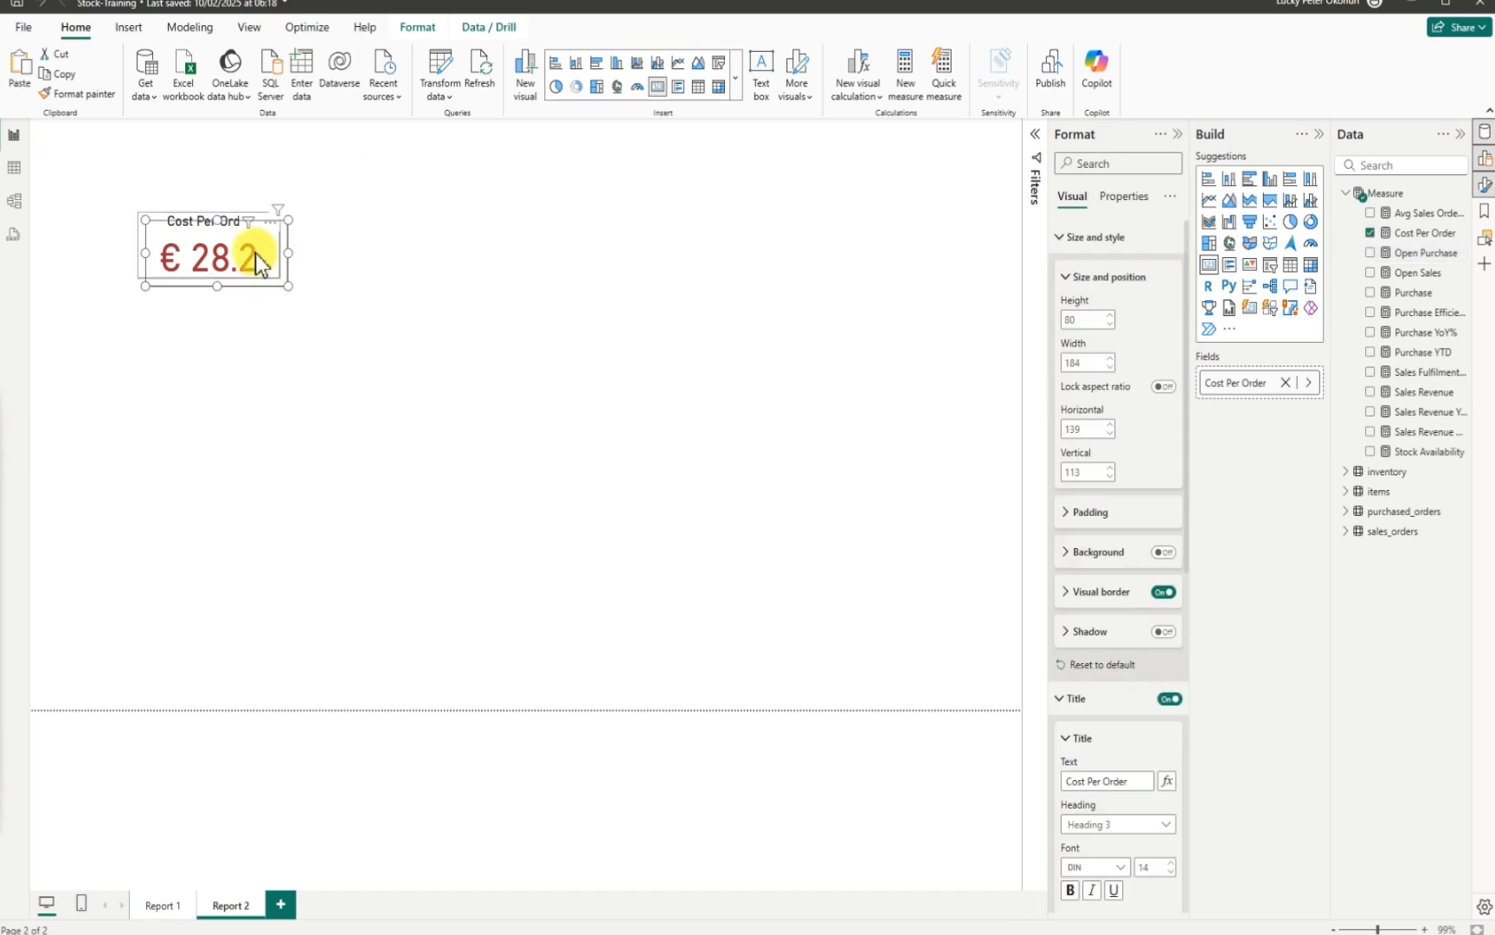
pyautogui.moveTo(402, 280); pyautogui.dragTo(401, 246)
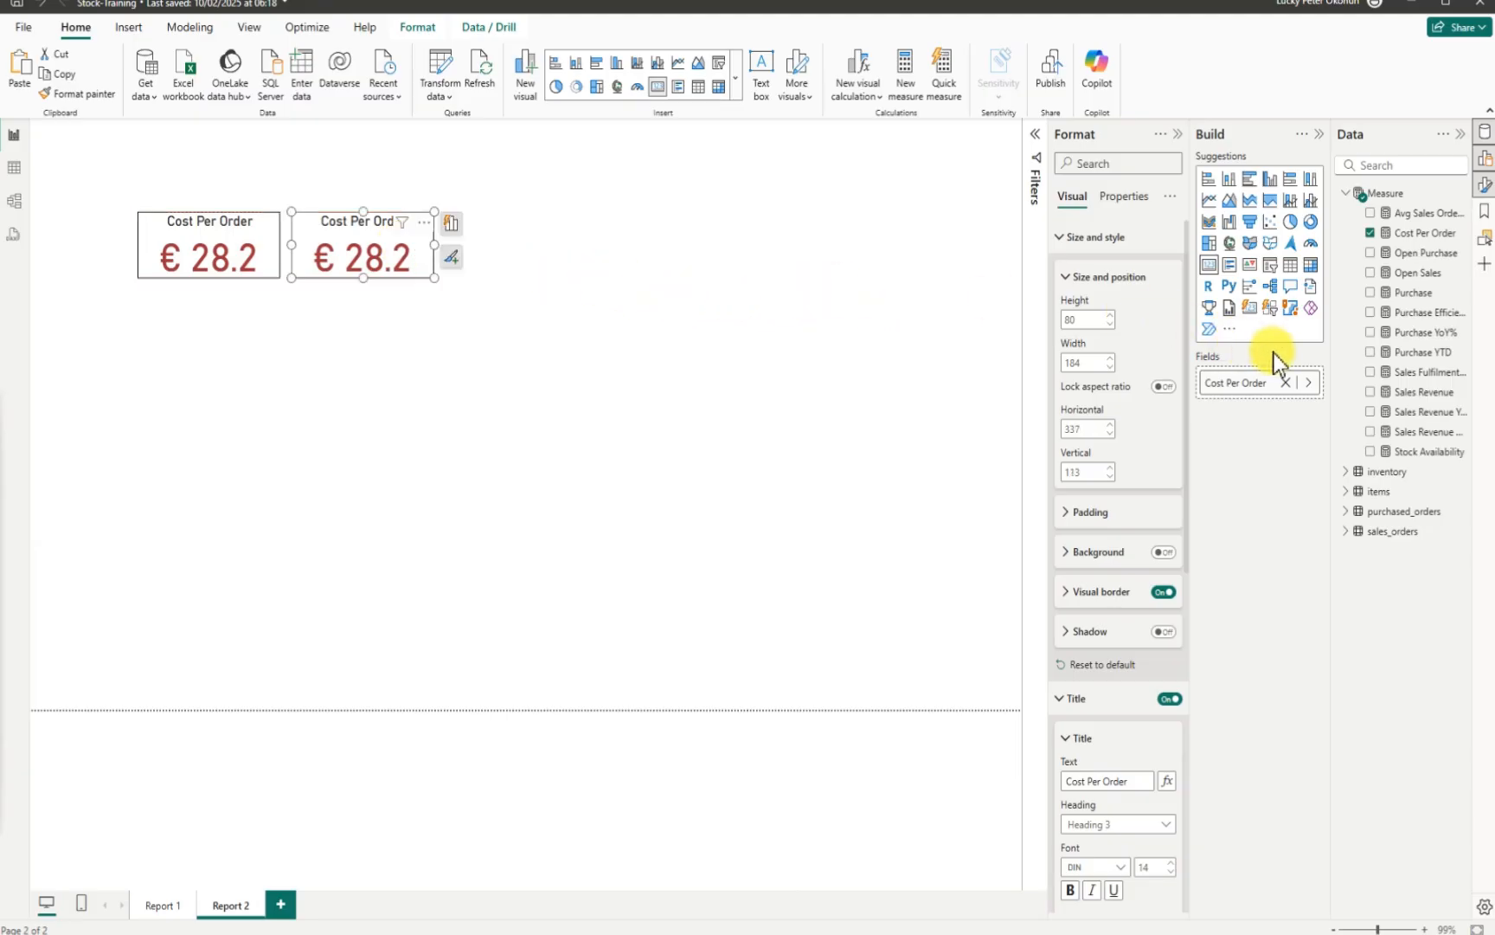
# Step: Replace the copied card's Cost Per Order measure with Open Purchase and change its title to Open Purchase
pyautogui.click(1370, 233)
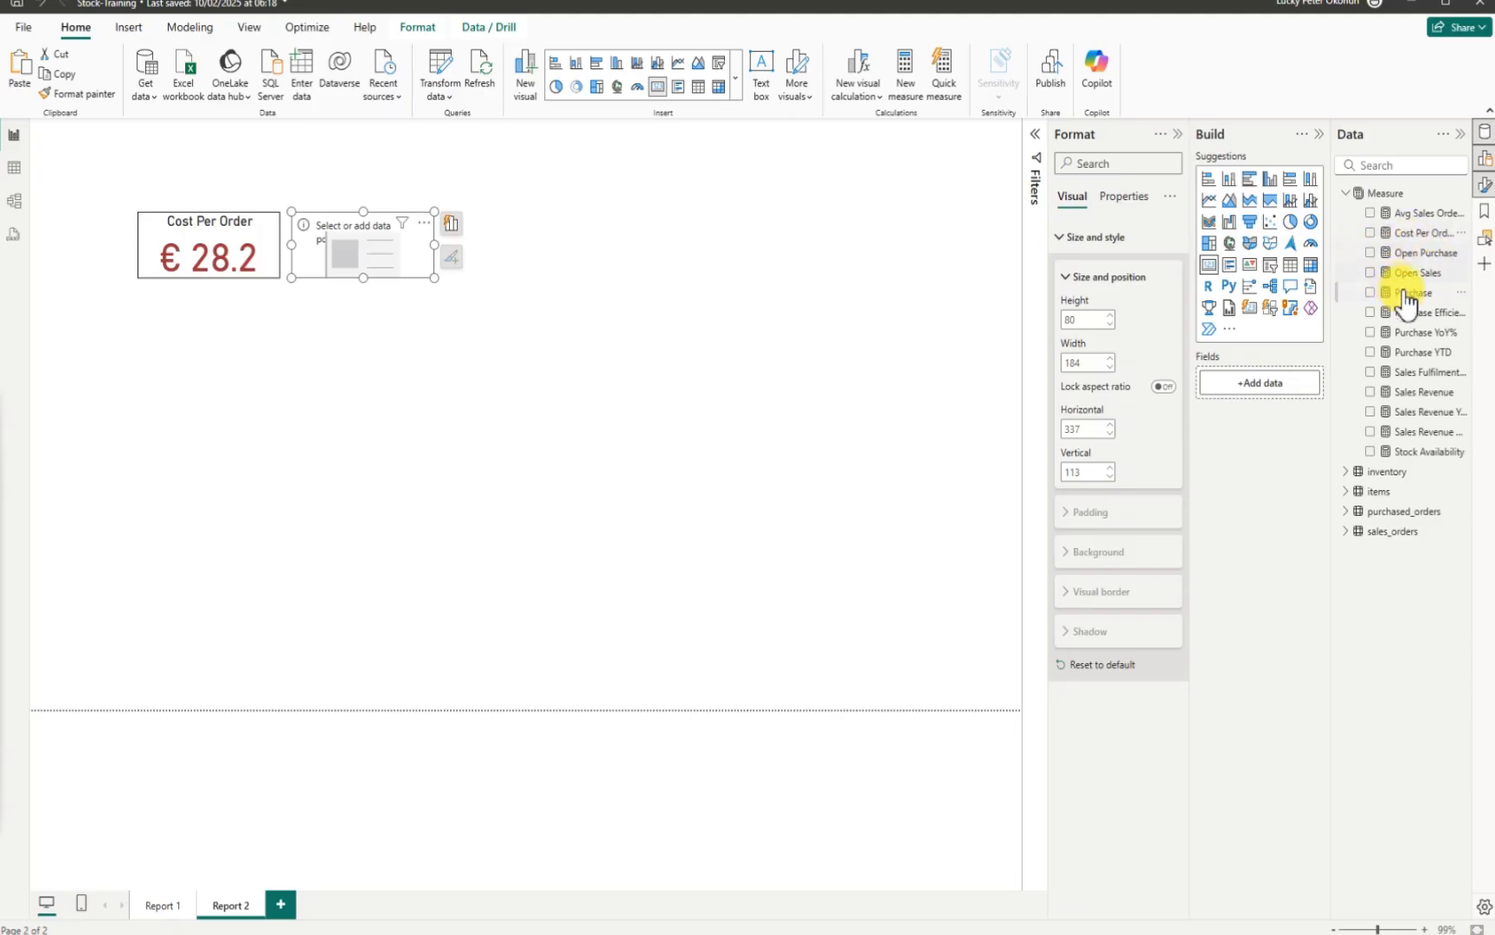
pyautogui.click(1371, 253)
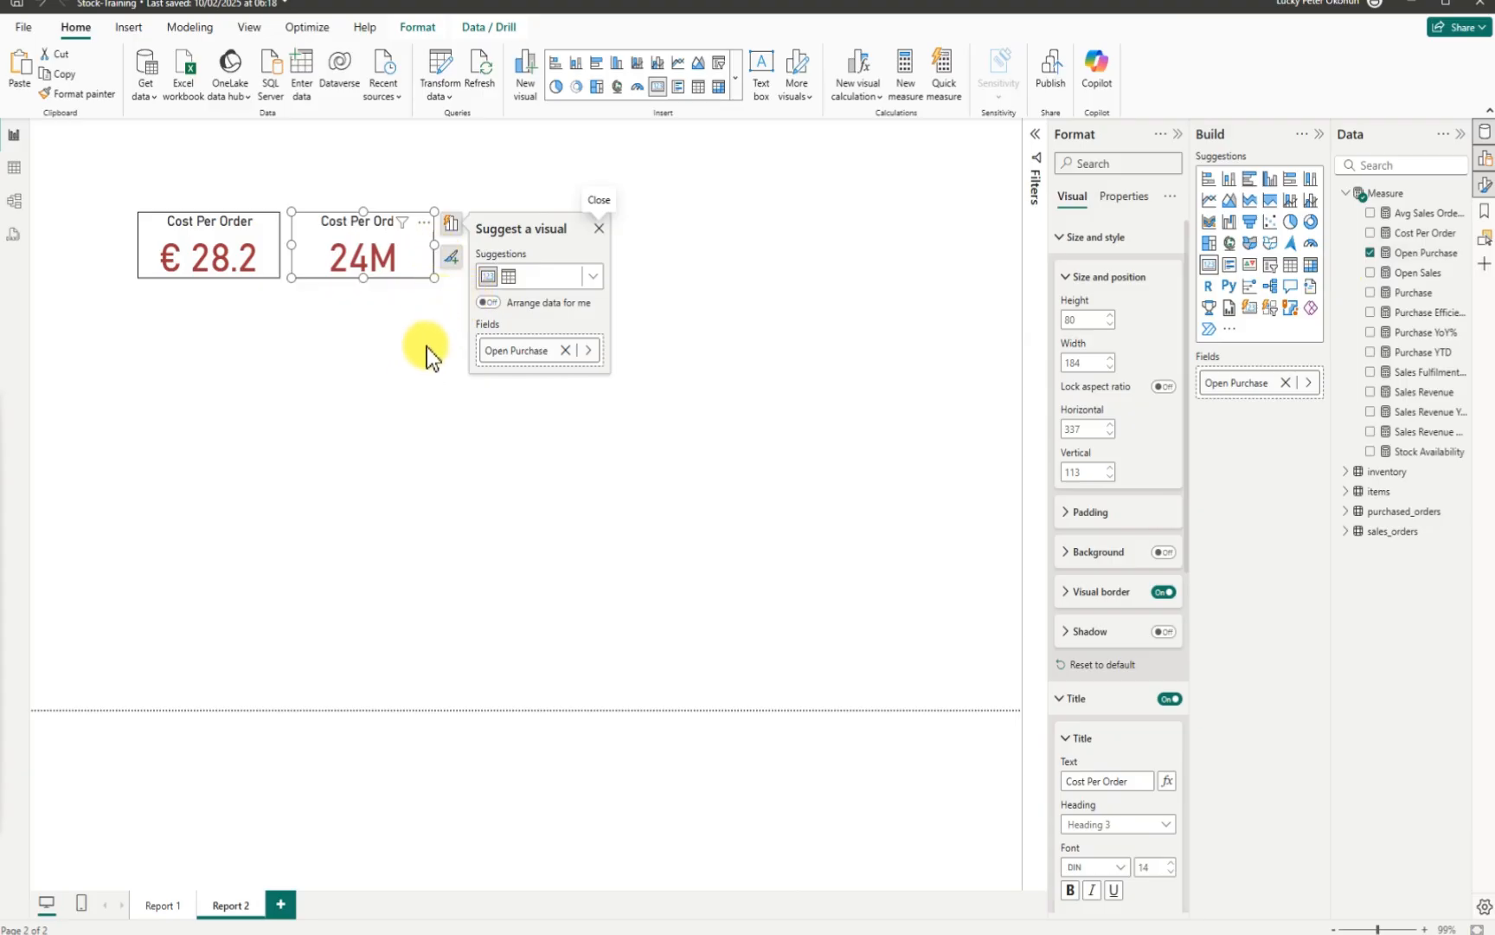
pyautogui.click(357, 334)
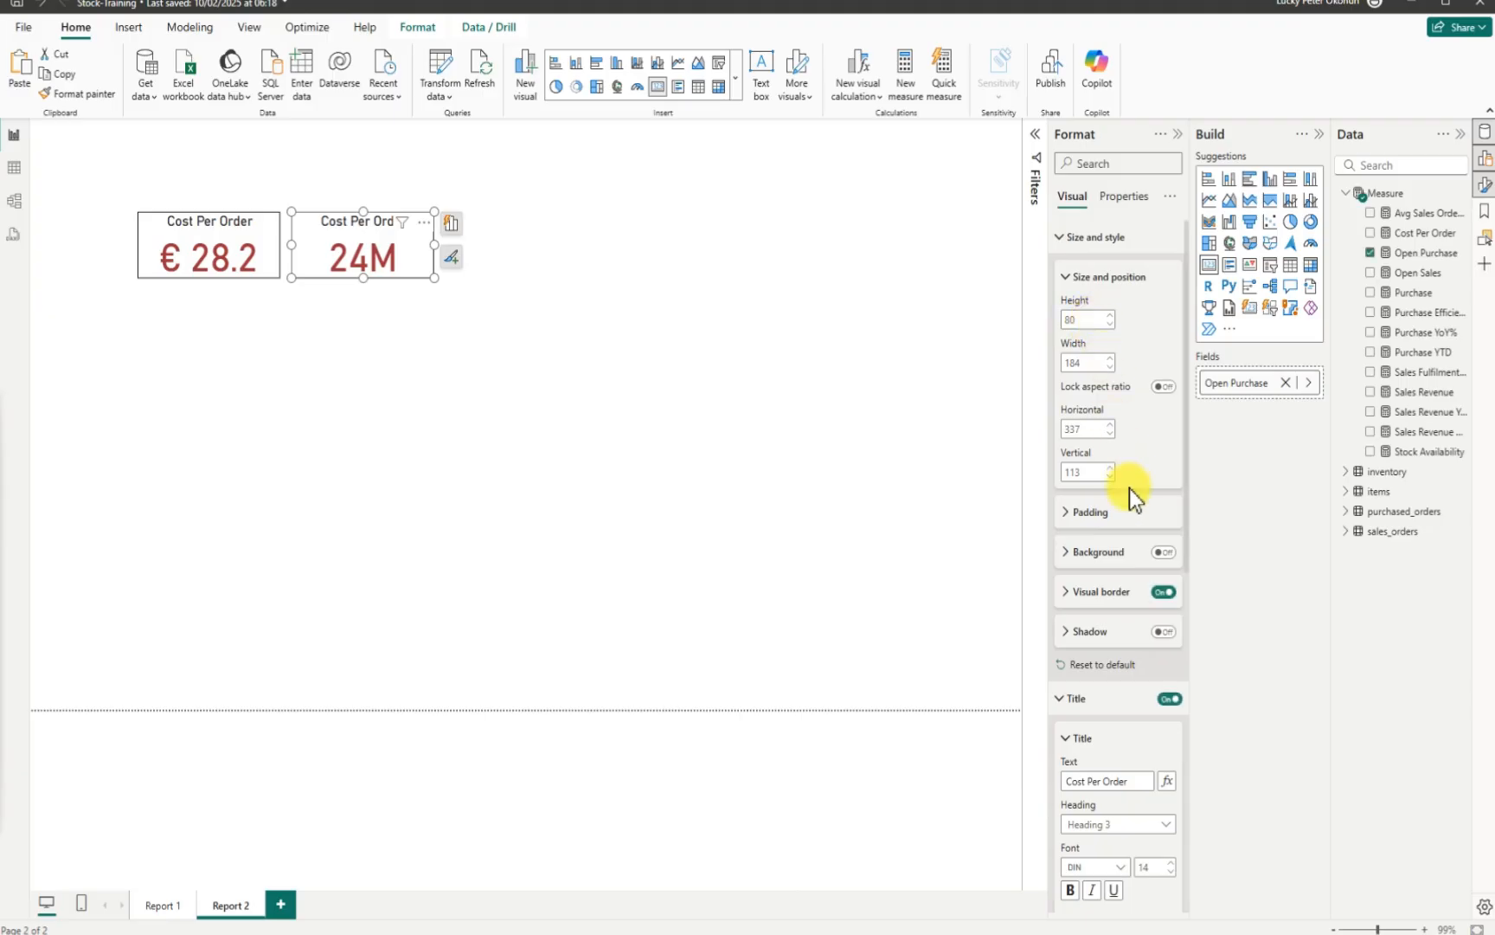
pyautogui.moveTo(1134, 784); pyautogui.dragTo(1039, 782)
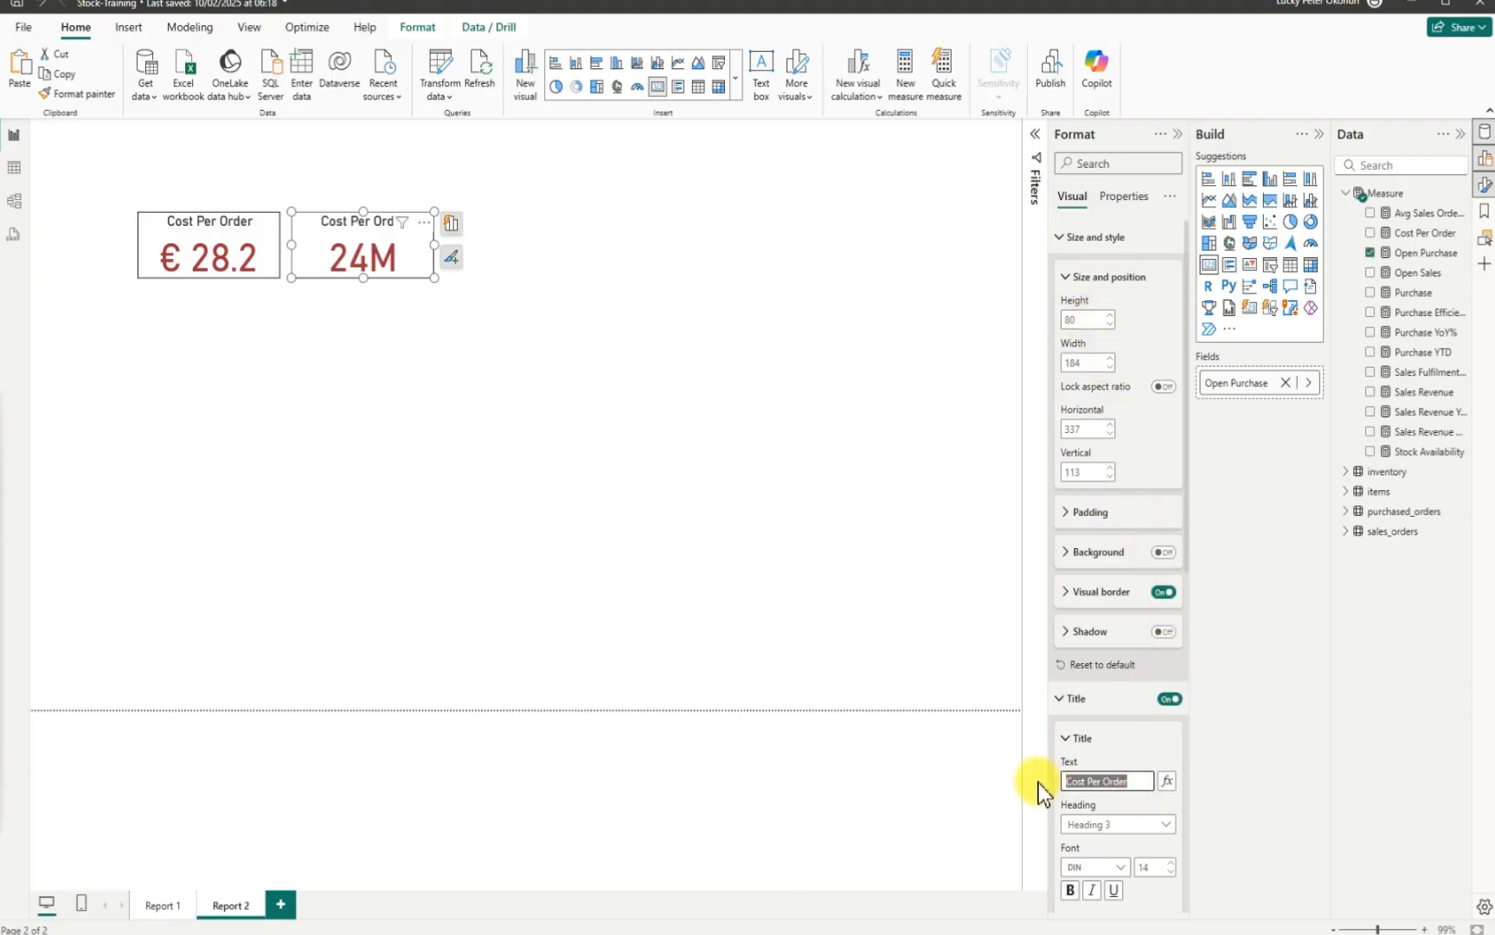
pyautogui.write('Open Purchase')
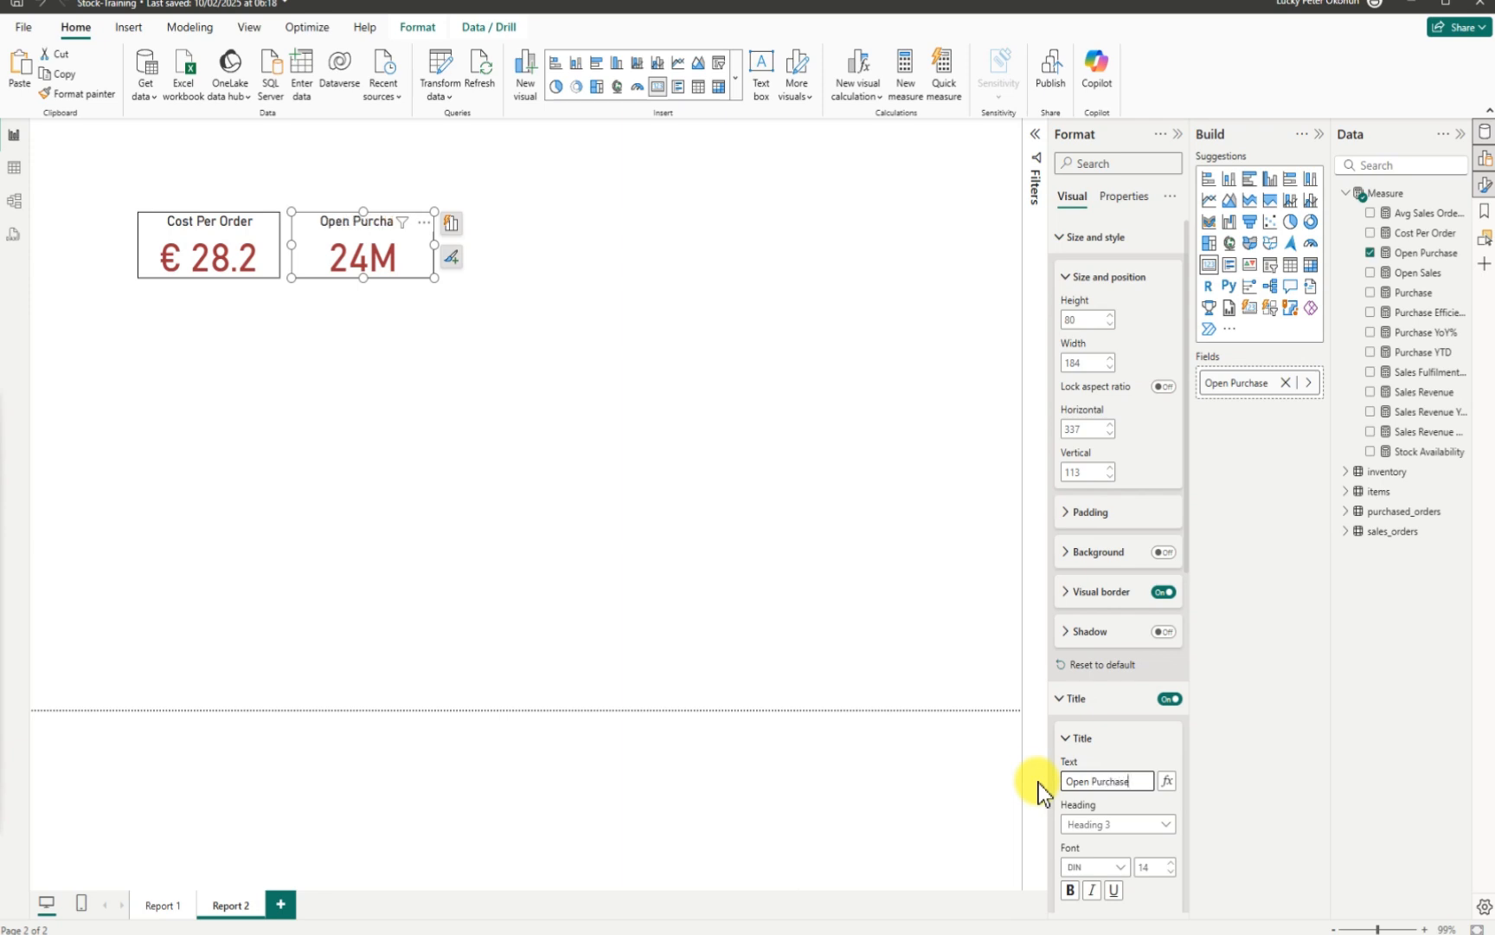
pyautogui.click(518, 320)
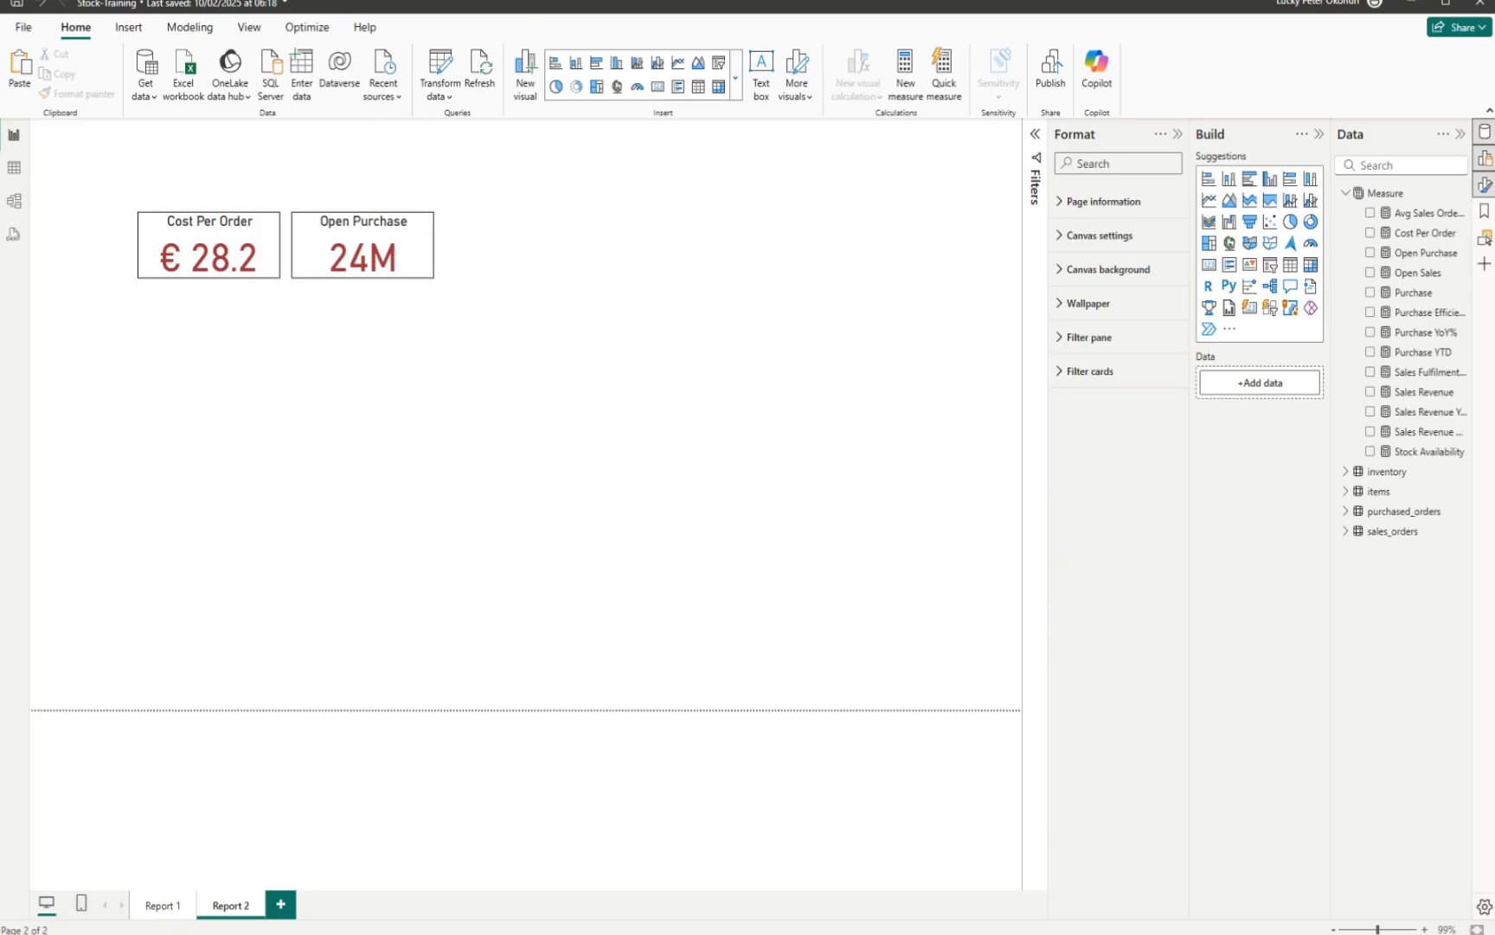
# Step: Duplicate the Open Purchase card to about 534 horizontal, 113 vertical, and replace the copy's measure with Purchase YTD
pyautogui.click(425, 261)
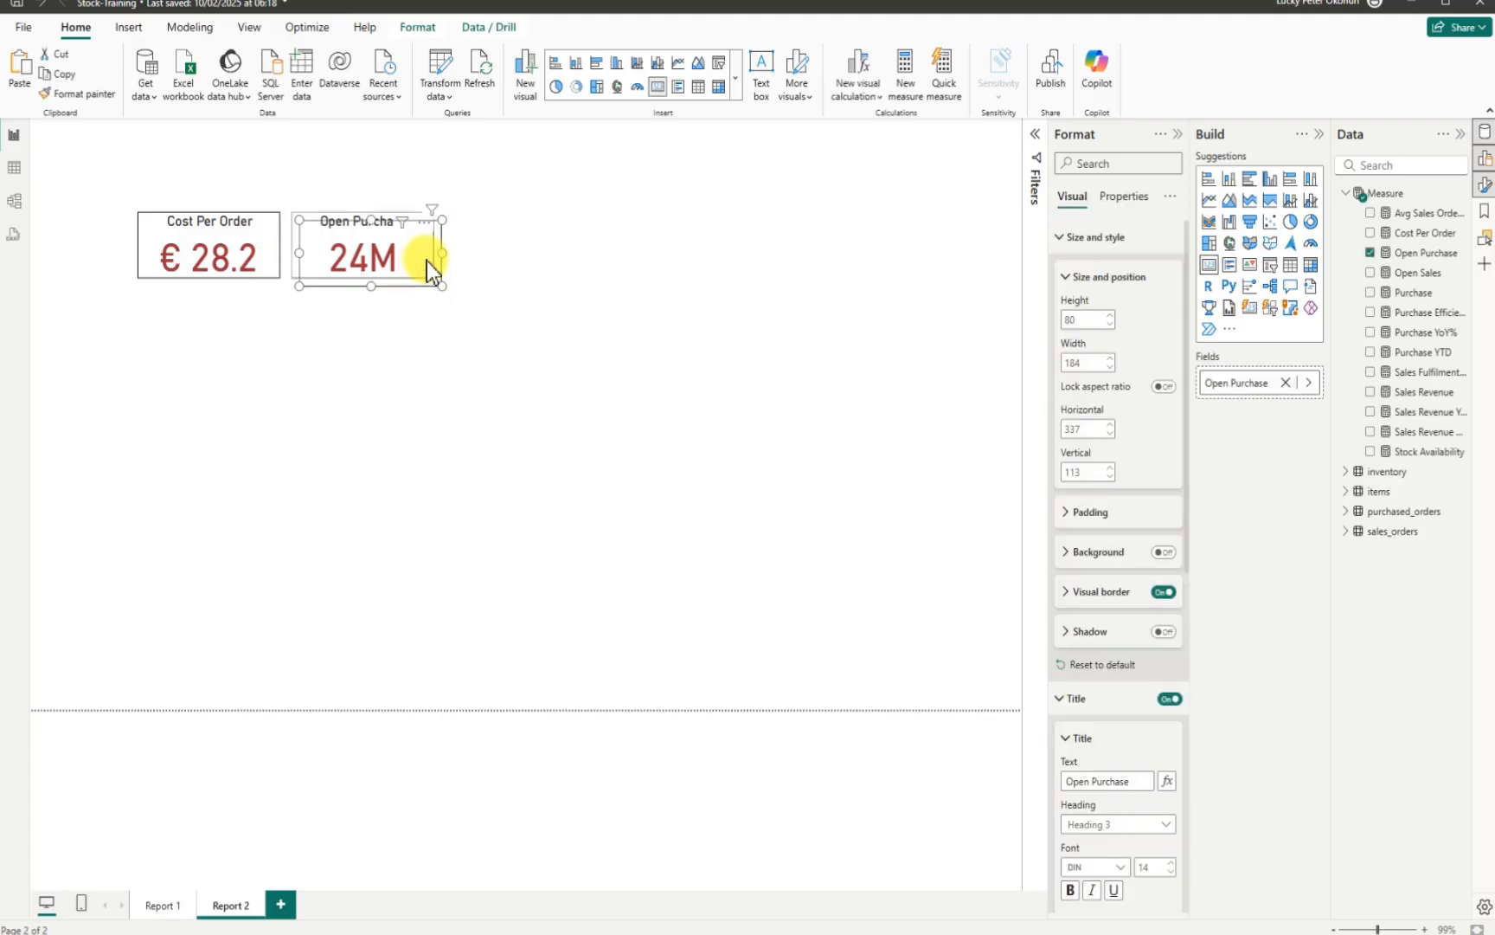
pyautogui.hotkey('ctrl', 'c')
pyautogui.hotkey('ctrl', 'v')
pyautogui.moveTo(425, 256); pyautogui.dragTo(568, 245)
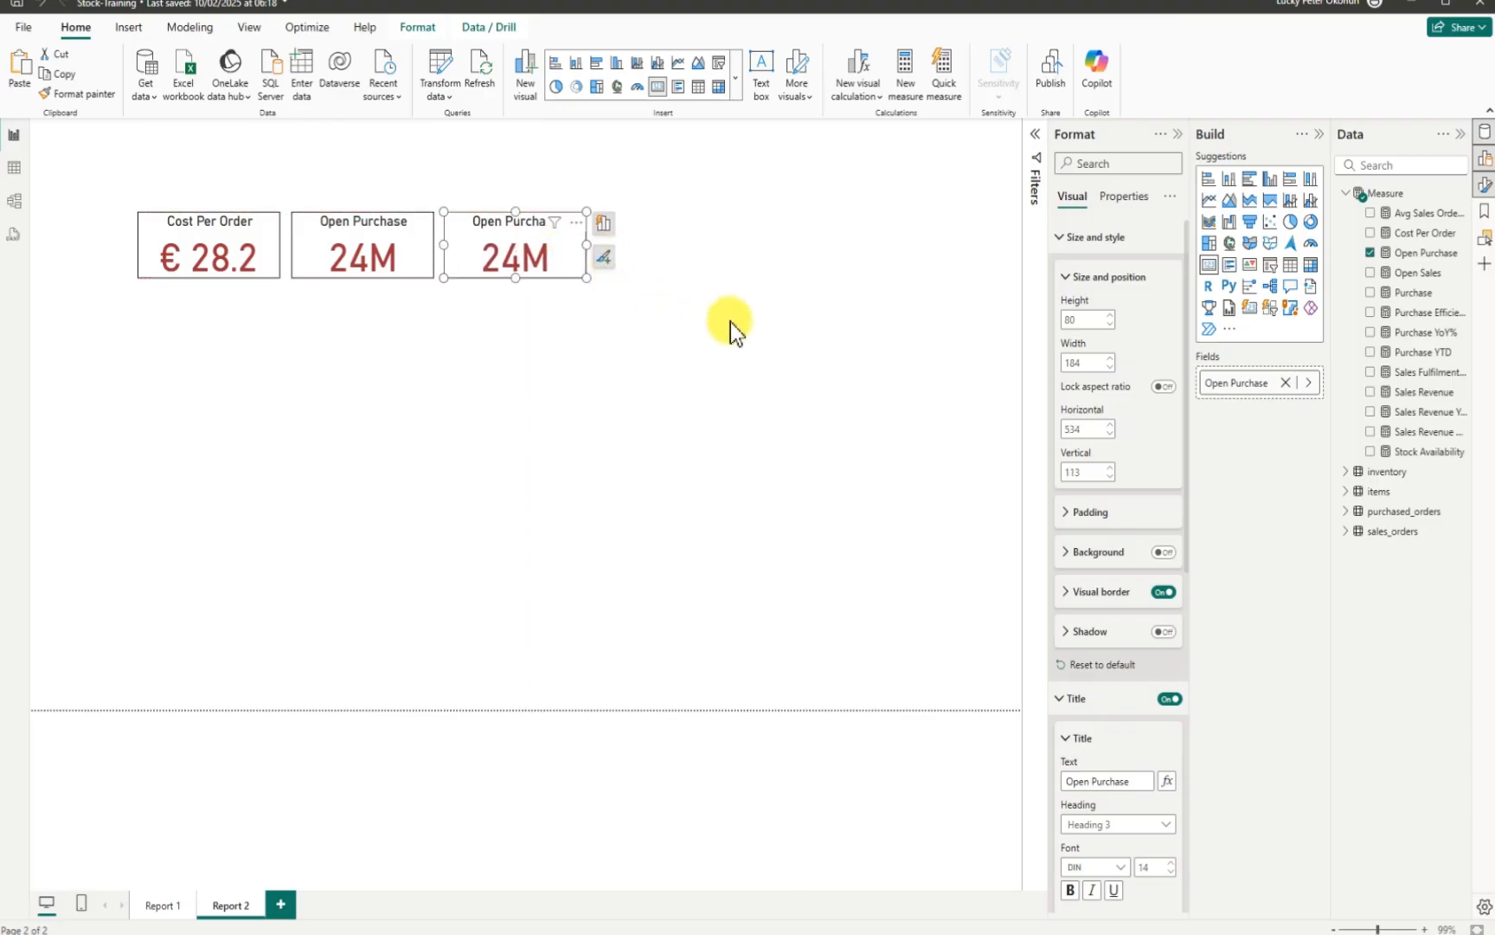
pyautogui.click(1369, 253)
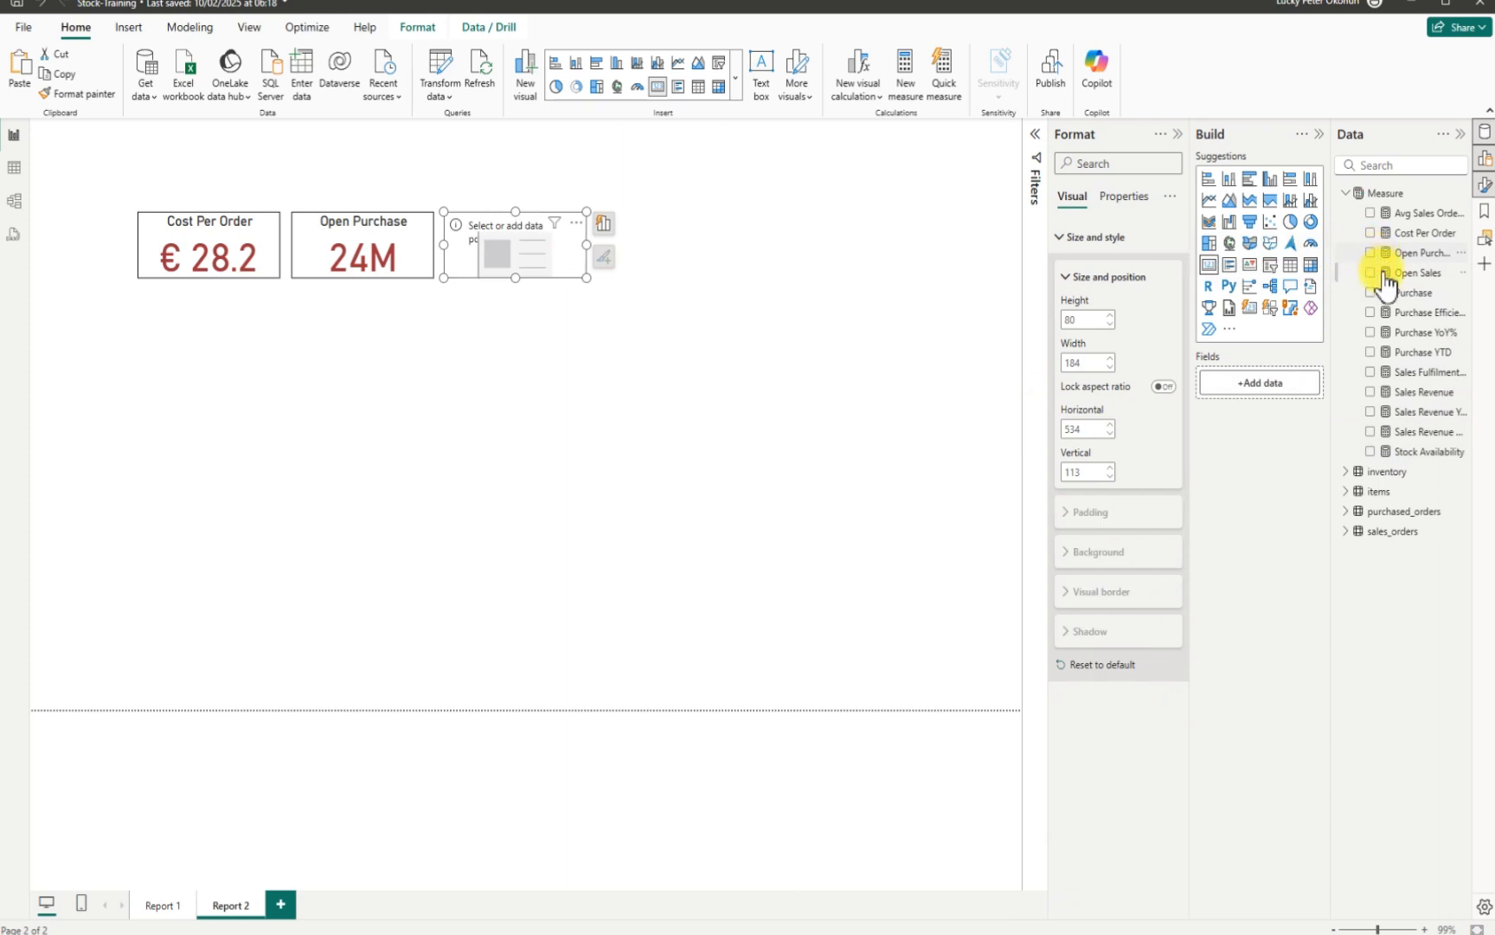
pyautogui.click(1370, 352)
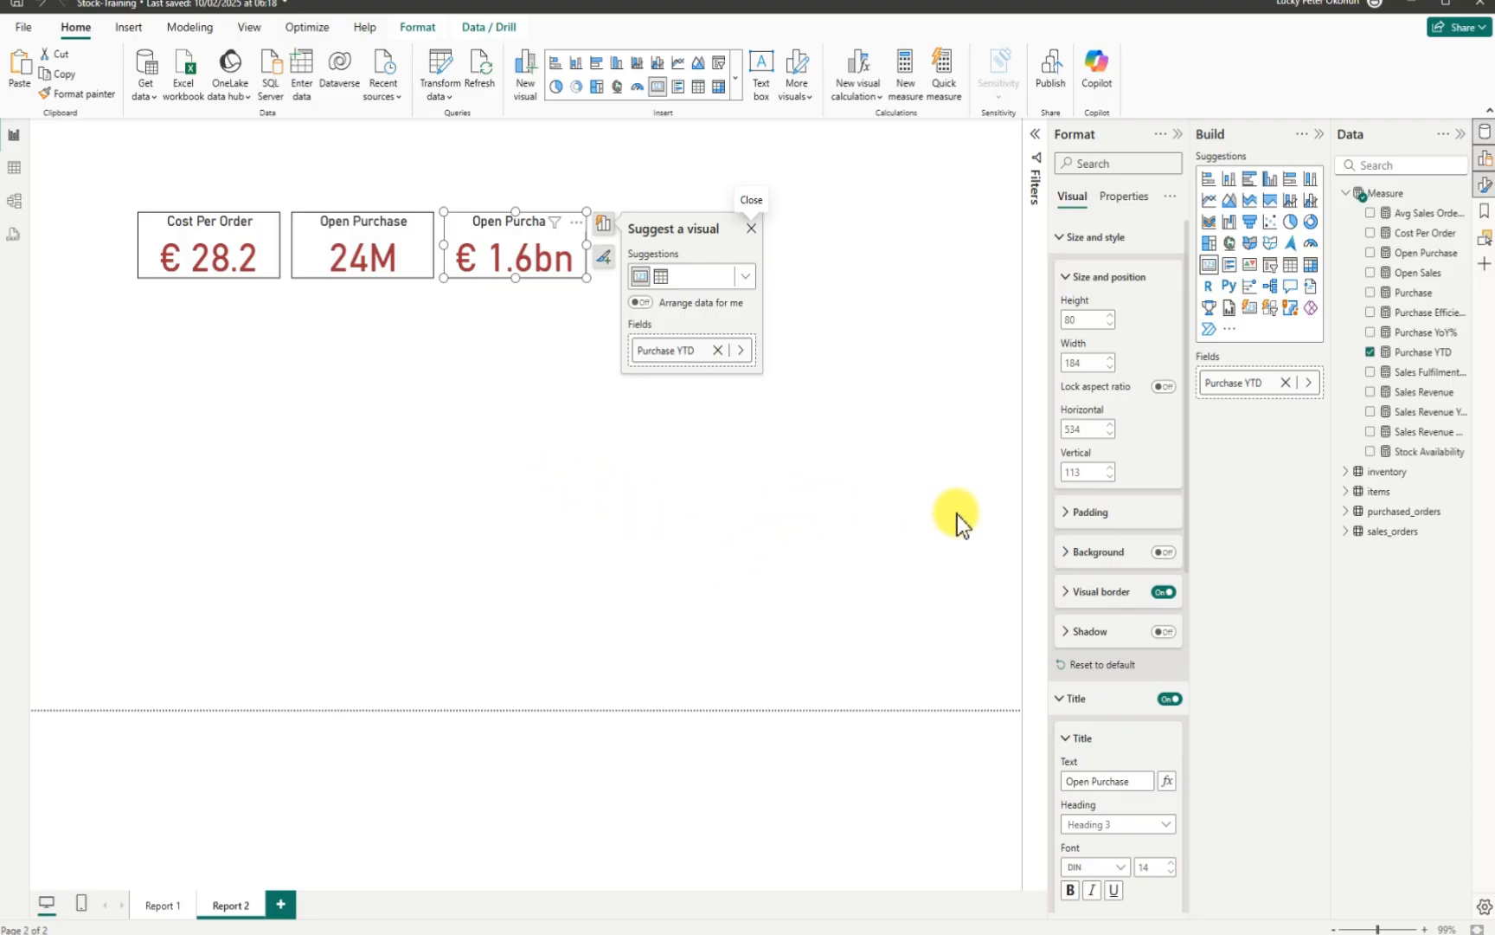
# Step: Set the Purchase YTD card's callout value display units to Millions and widen the card to about 245
pyautogui.scroll(-5, 1120, 725)
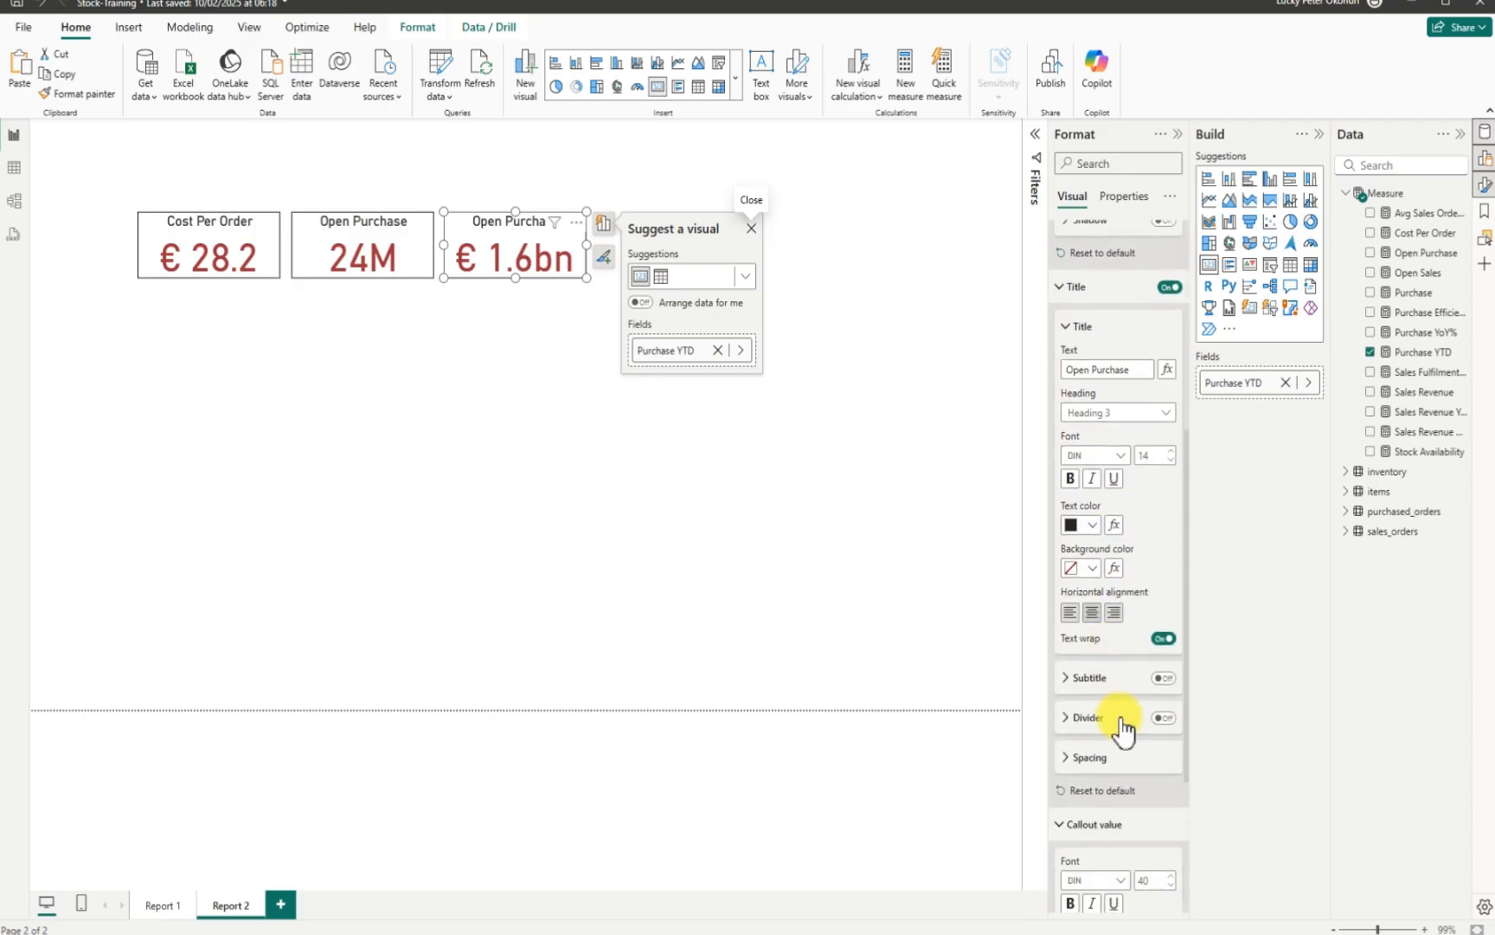
pyautogui.scroll(-3, 1121, 658)
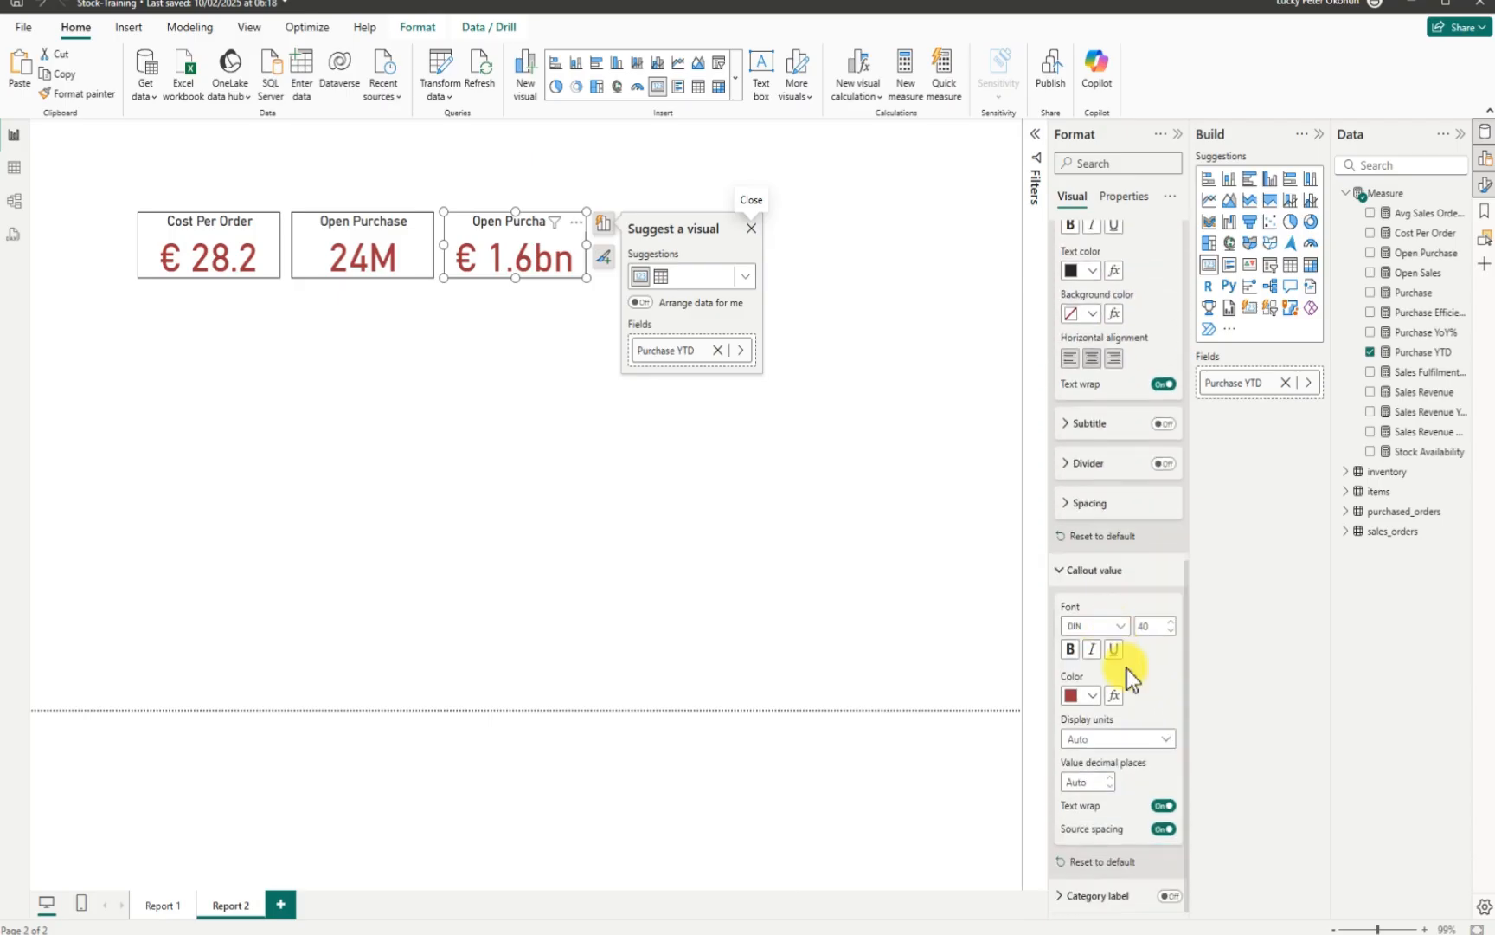
pyautogui.click(1161, 738)
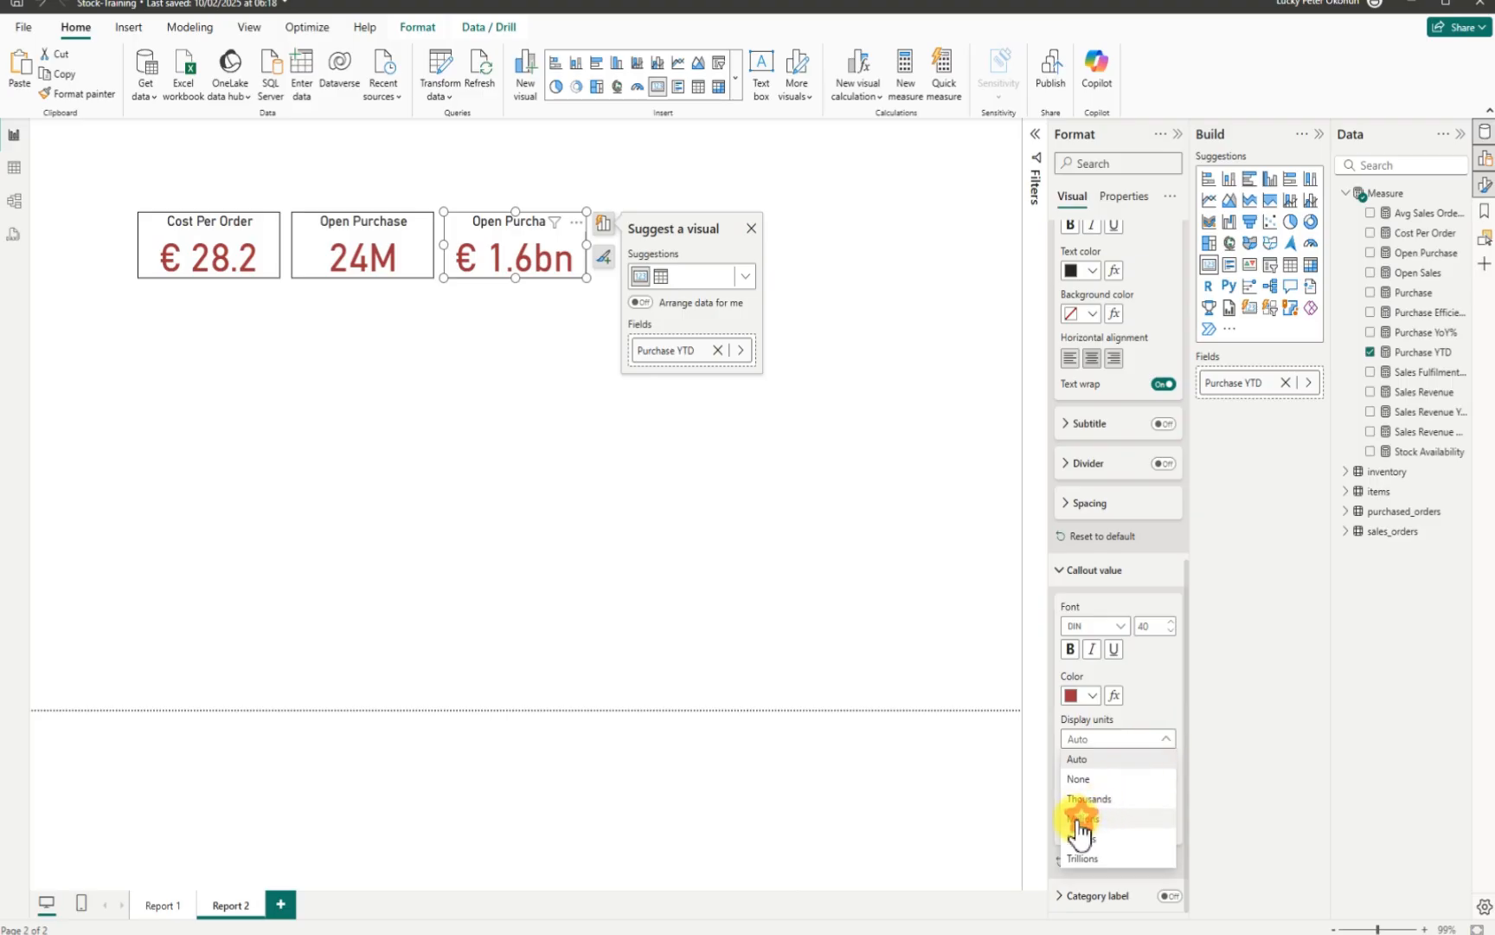
pyautogui.click(1076, 819)
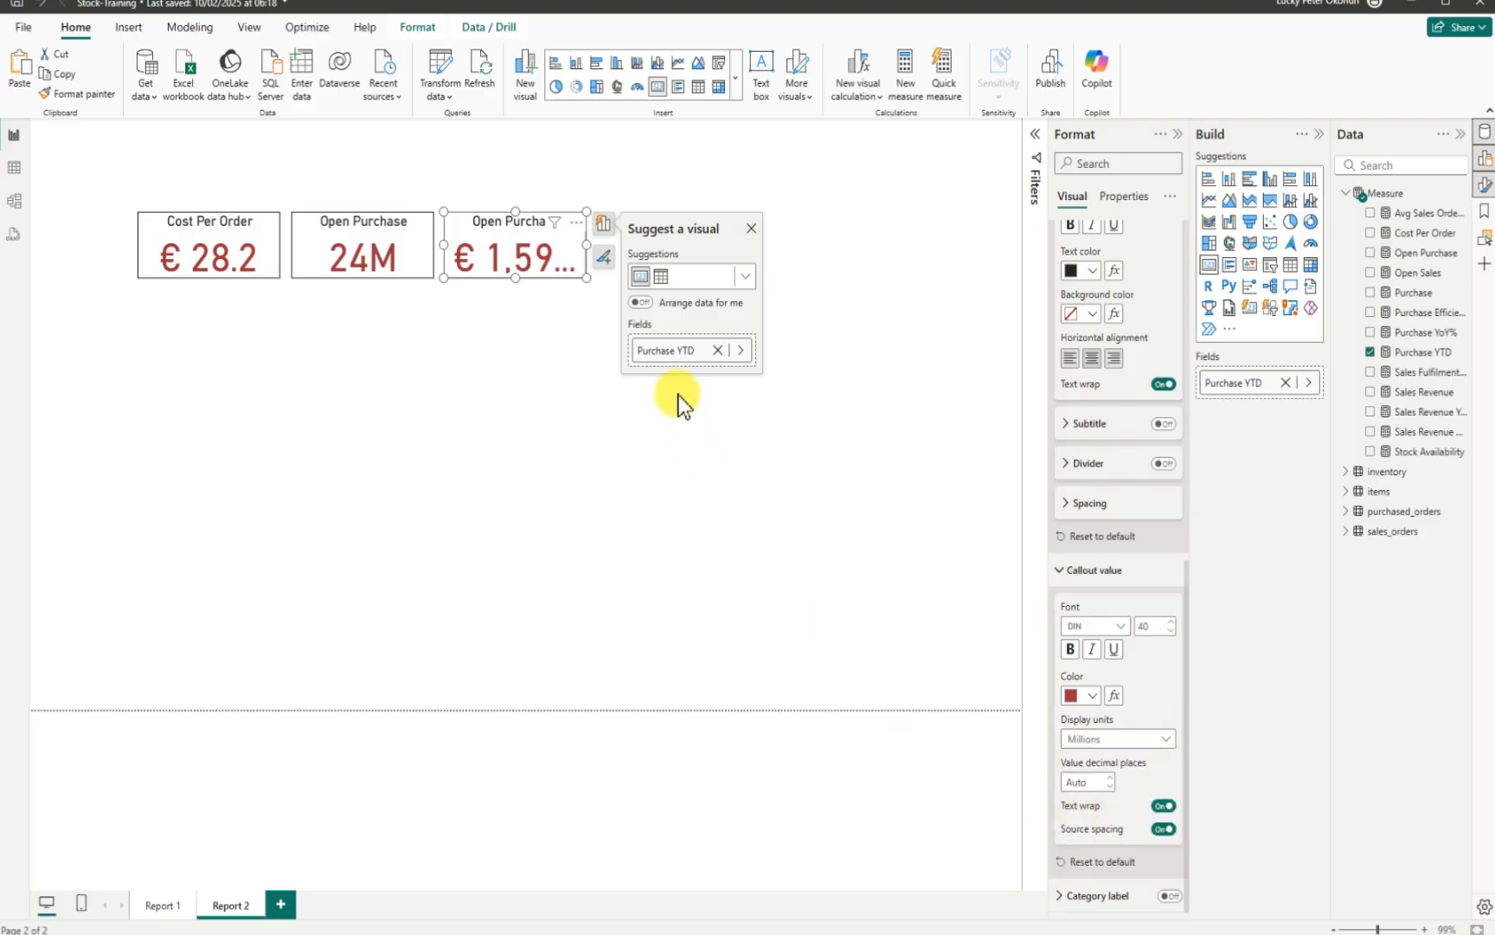
pyautogui.moveTo(586, 253); pyautogui.dragTo(632, 254)
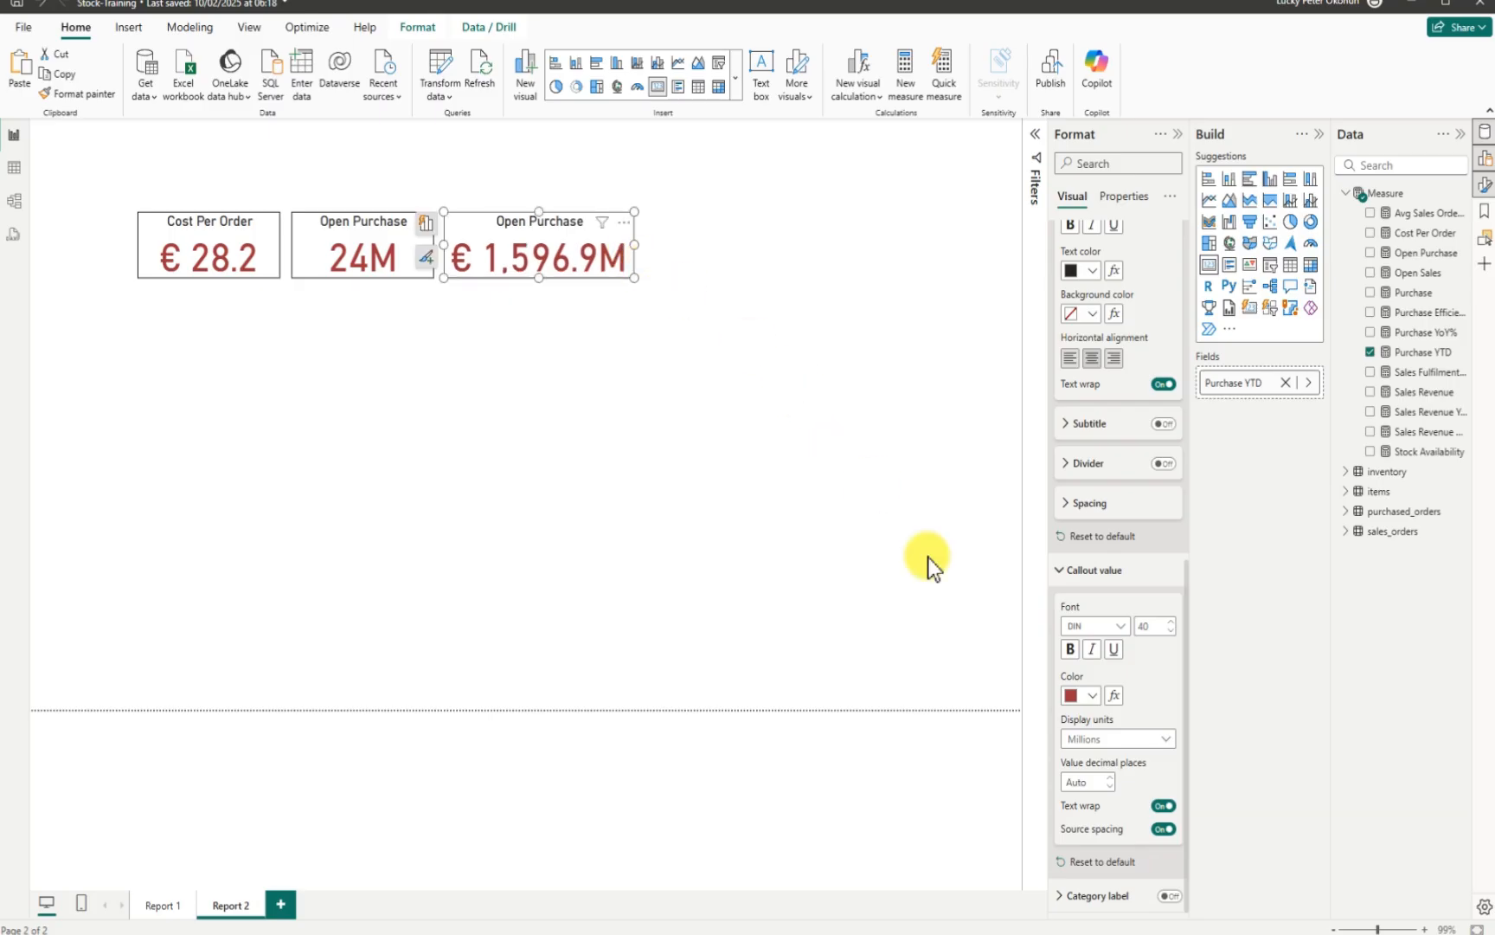
# Step: Set the Purchase YTD card's callout value decimal places to 1
pyautogui.click(1092, 783)
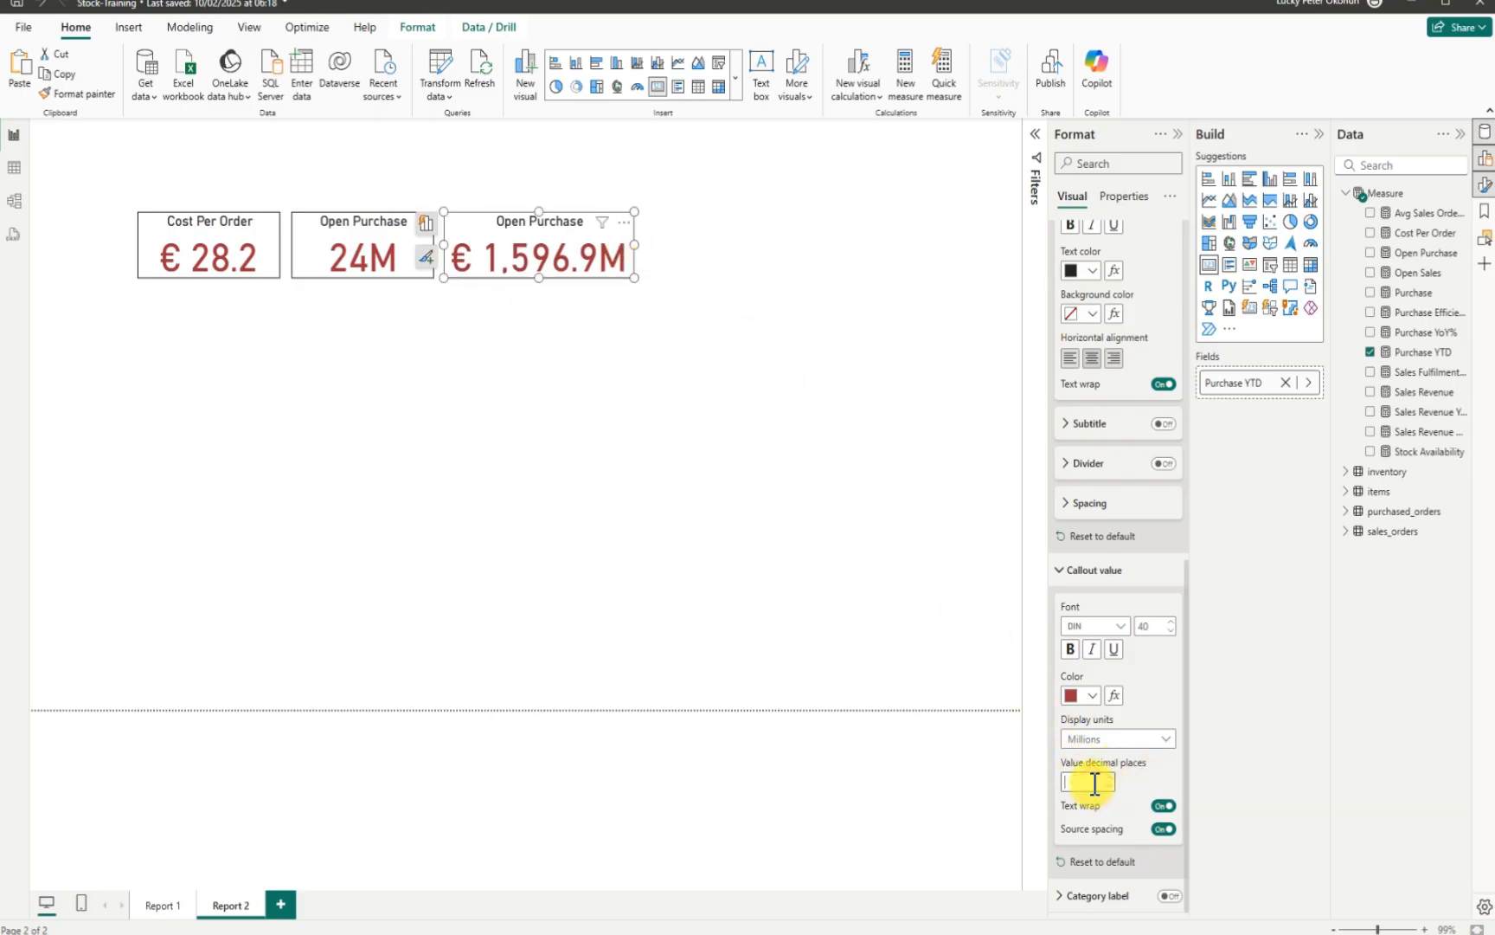
pyautogui.write('1')
pyautogui.click(927, 685)
pyautogui.click(930, 685)
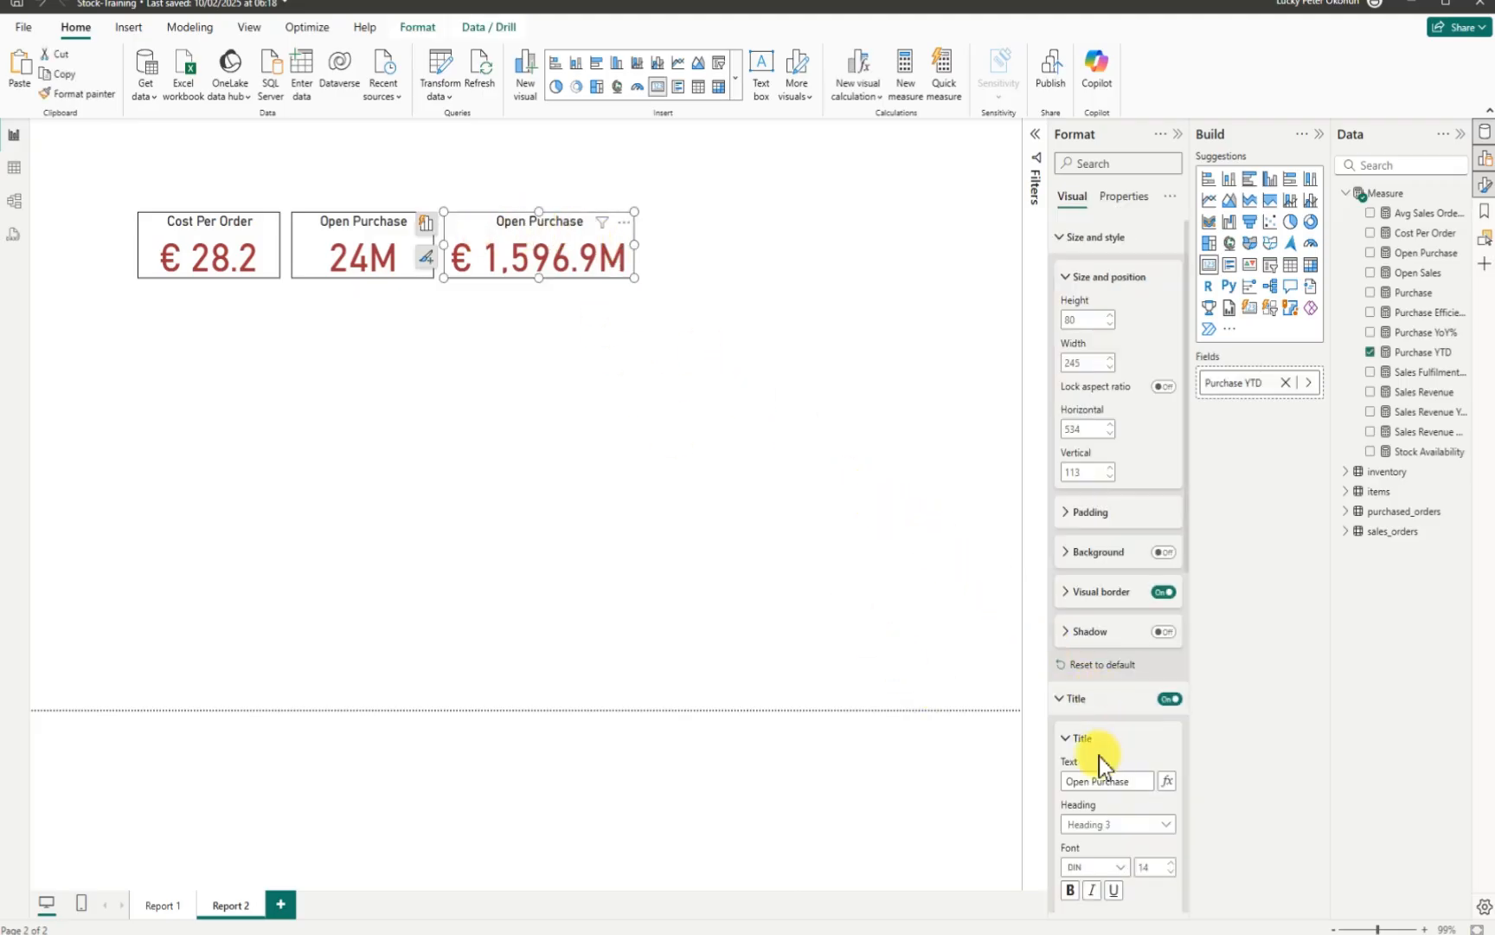
pyautogui.scroll(-5, 1112, 844)
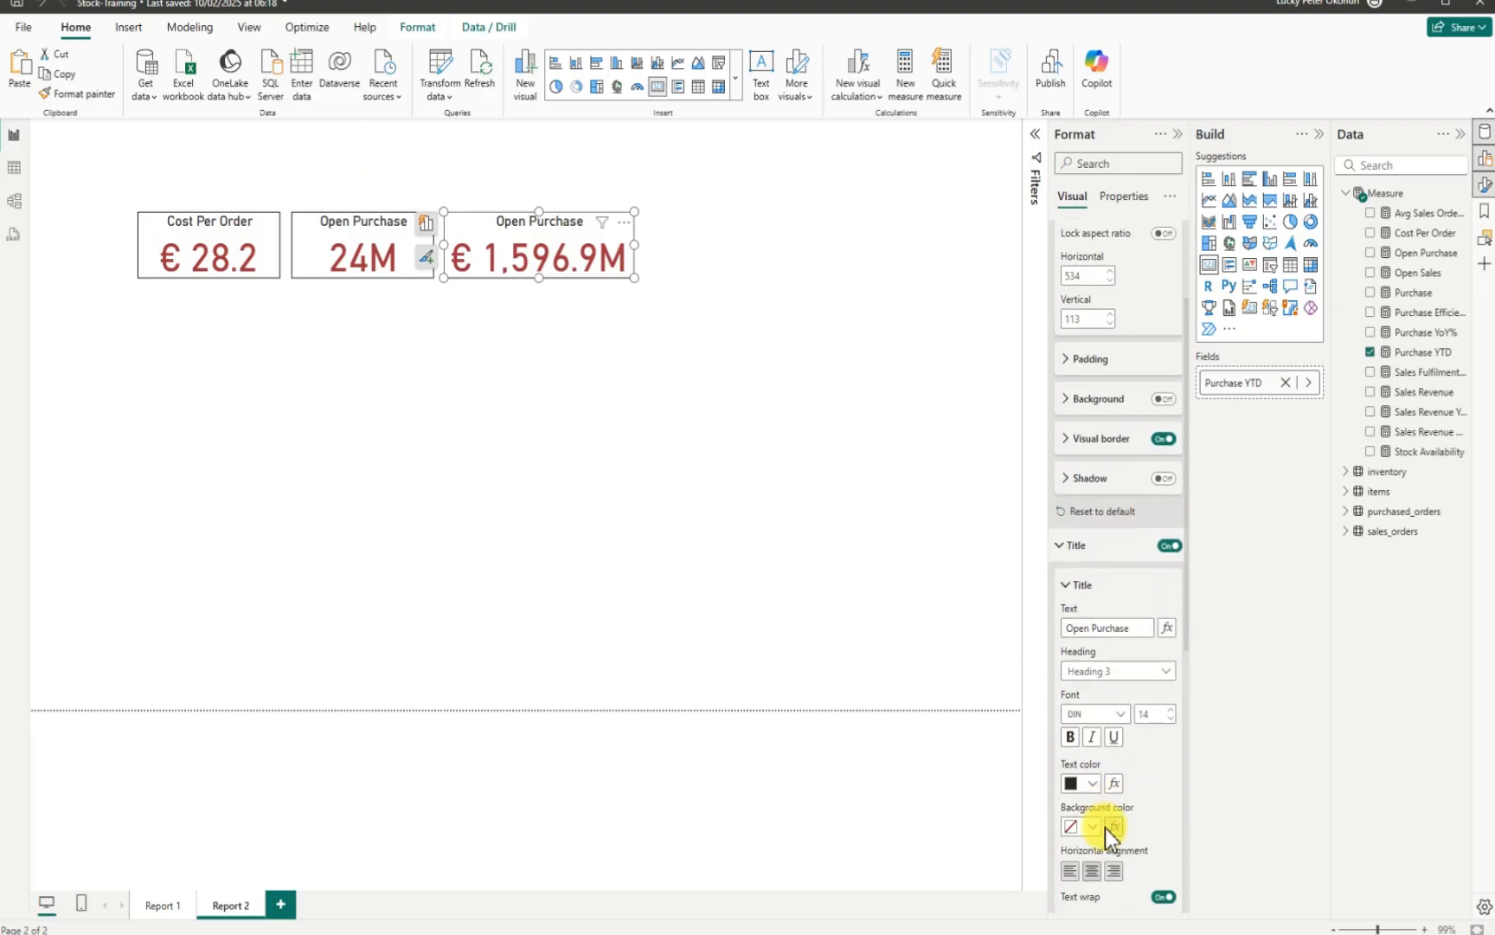
# Step: Set the Purchase YTD card's callout value decimal places to 0 and narrow the card to about 233
pyautogui.scroll(-3, 1108, 835)
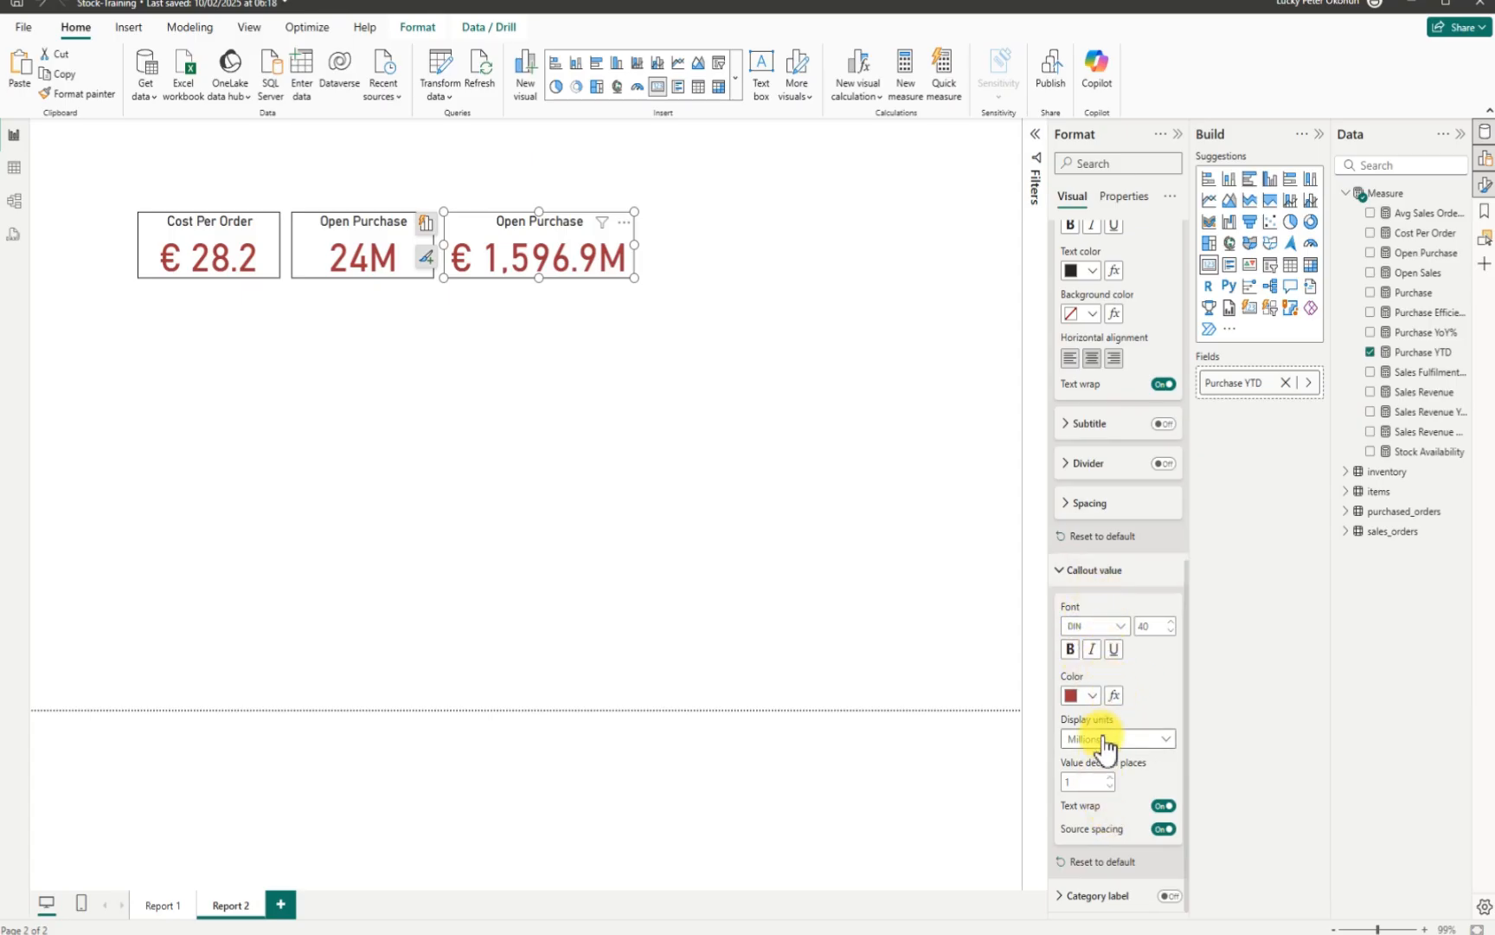
pyautogui.click(1087, 782)
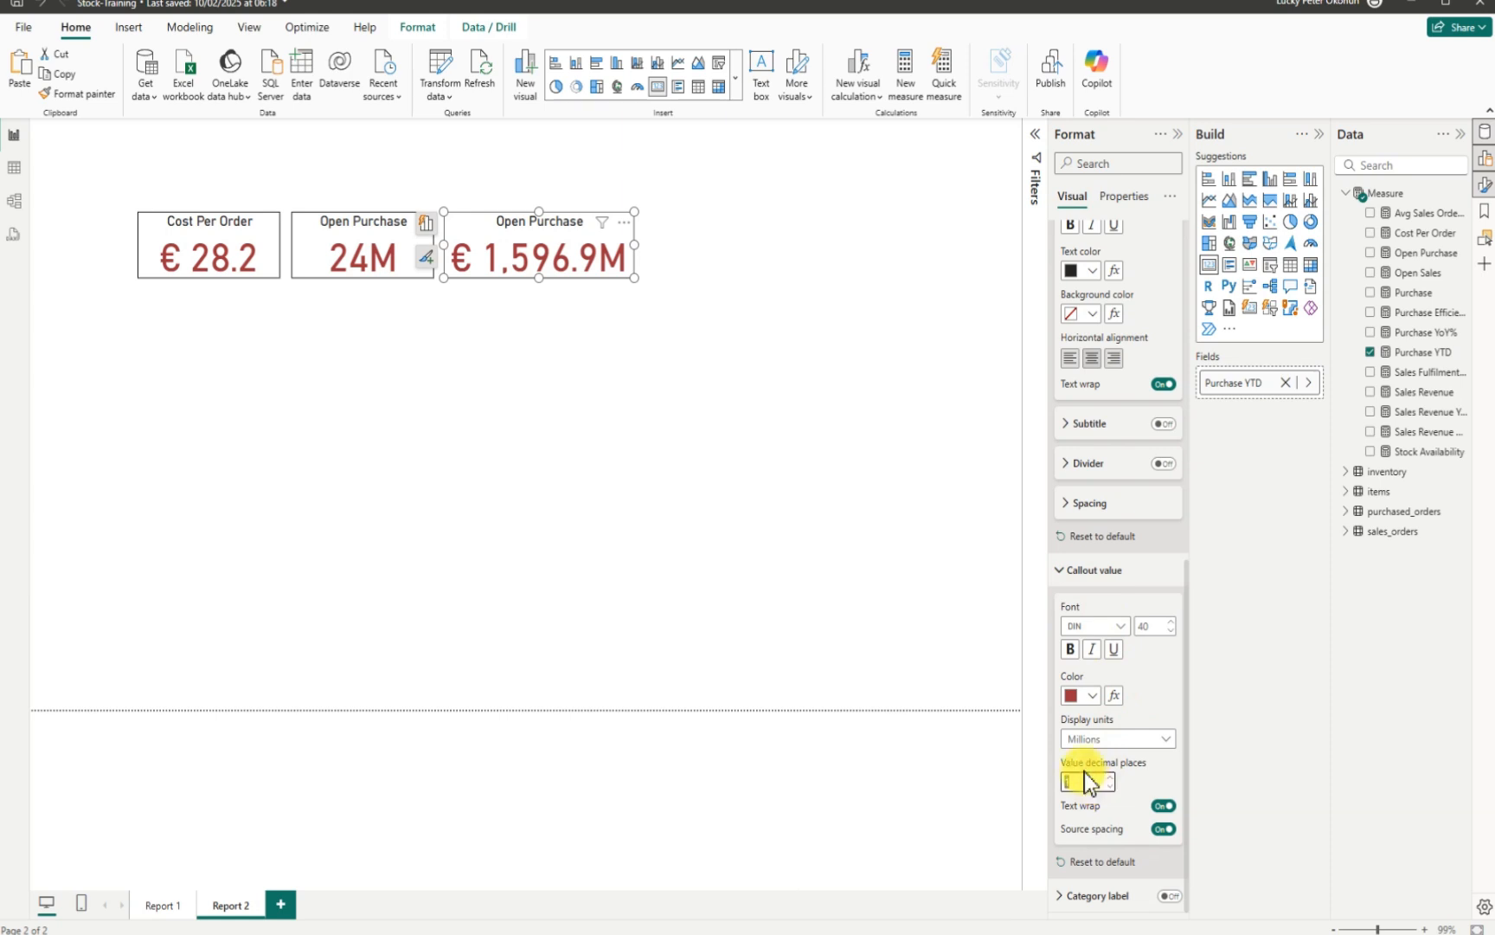
pyautogui.write('0')
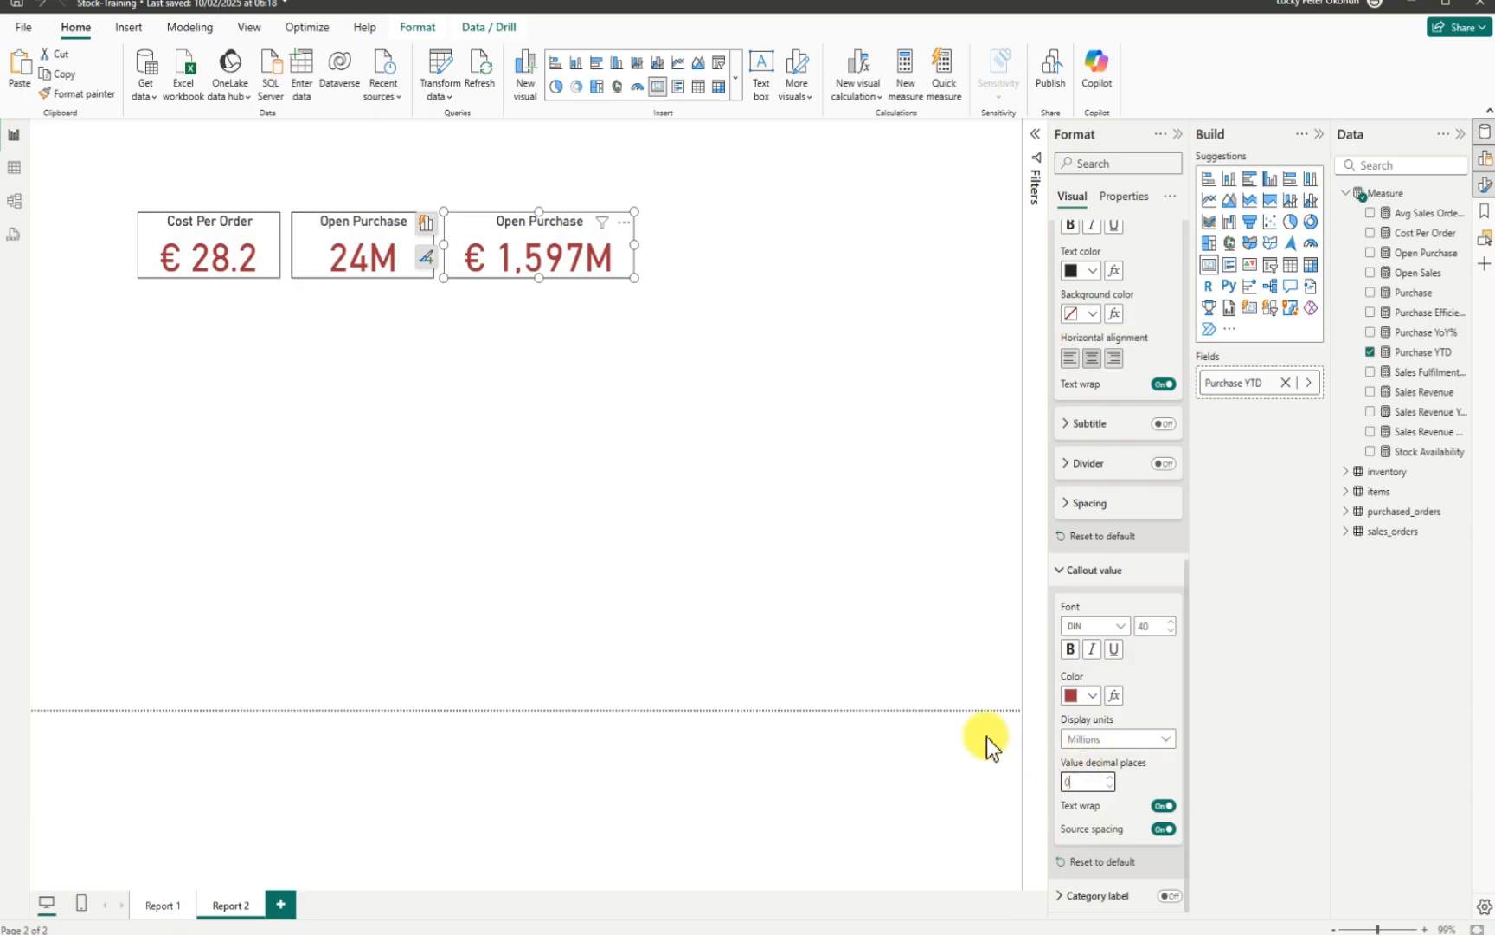
pyautogui.click(623, 344)
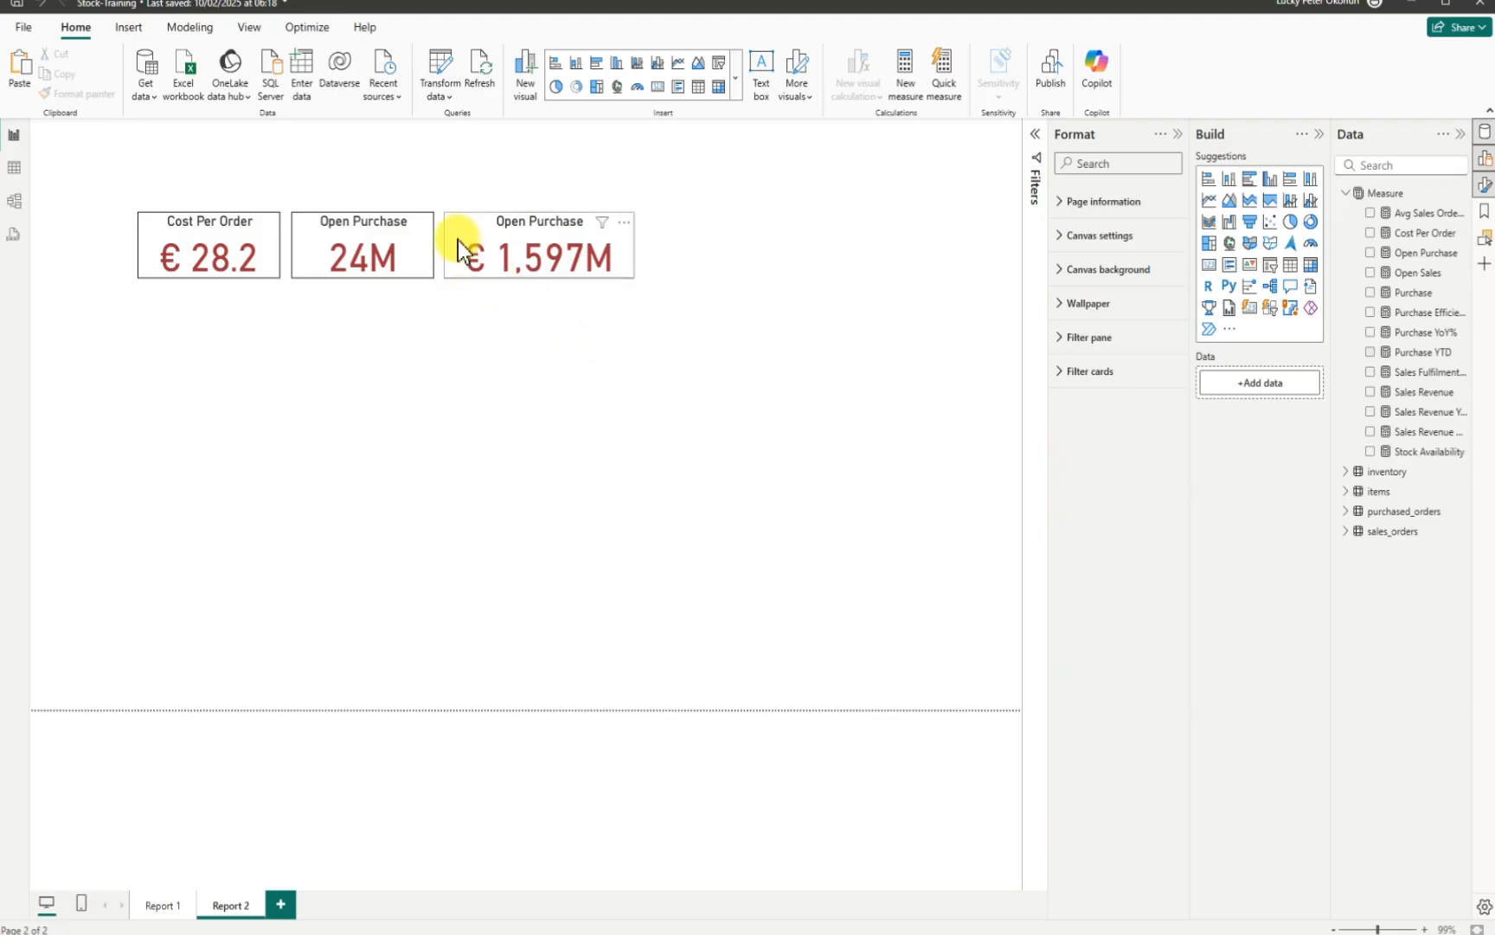
pyautogui.moveTo(470, 243); pyautogui.dragTo(494, 249)
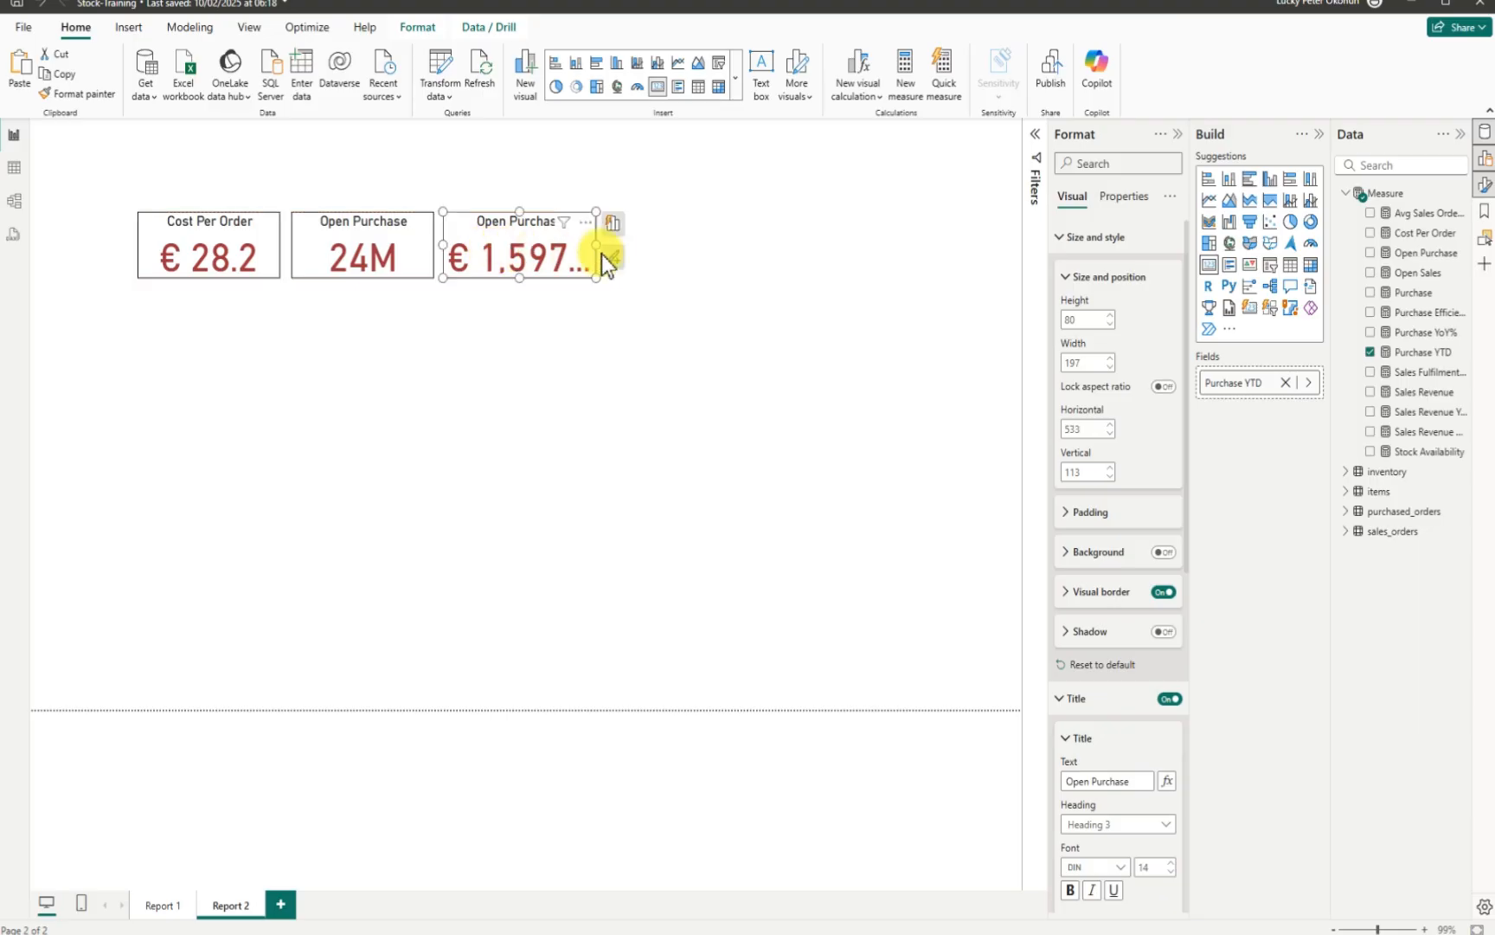
pyautogui.moveTo(597, 241); pyautogui.dragTo(624, 247)
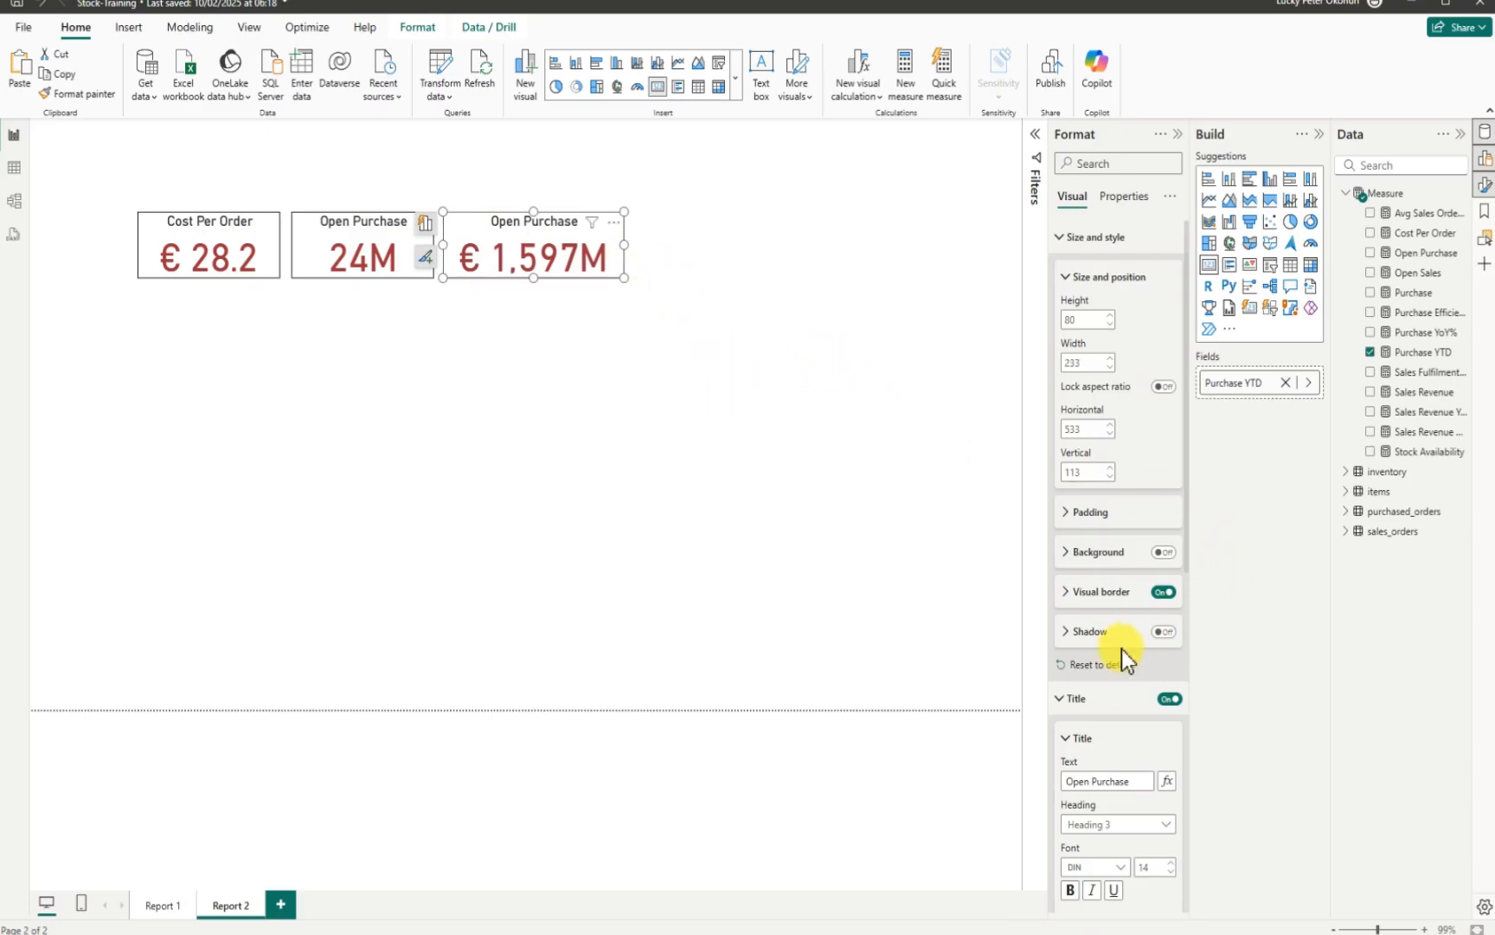
# Step: Change the third card's title to Purchase YTD
pyautogui.scroll(-3, 1115, 654)
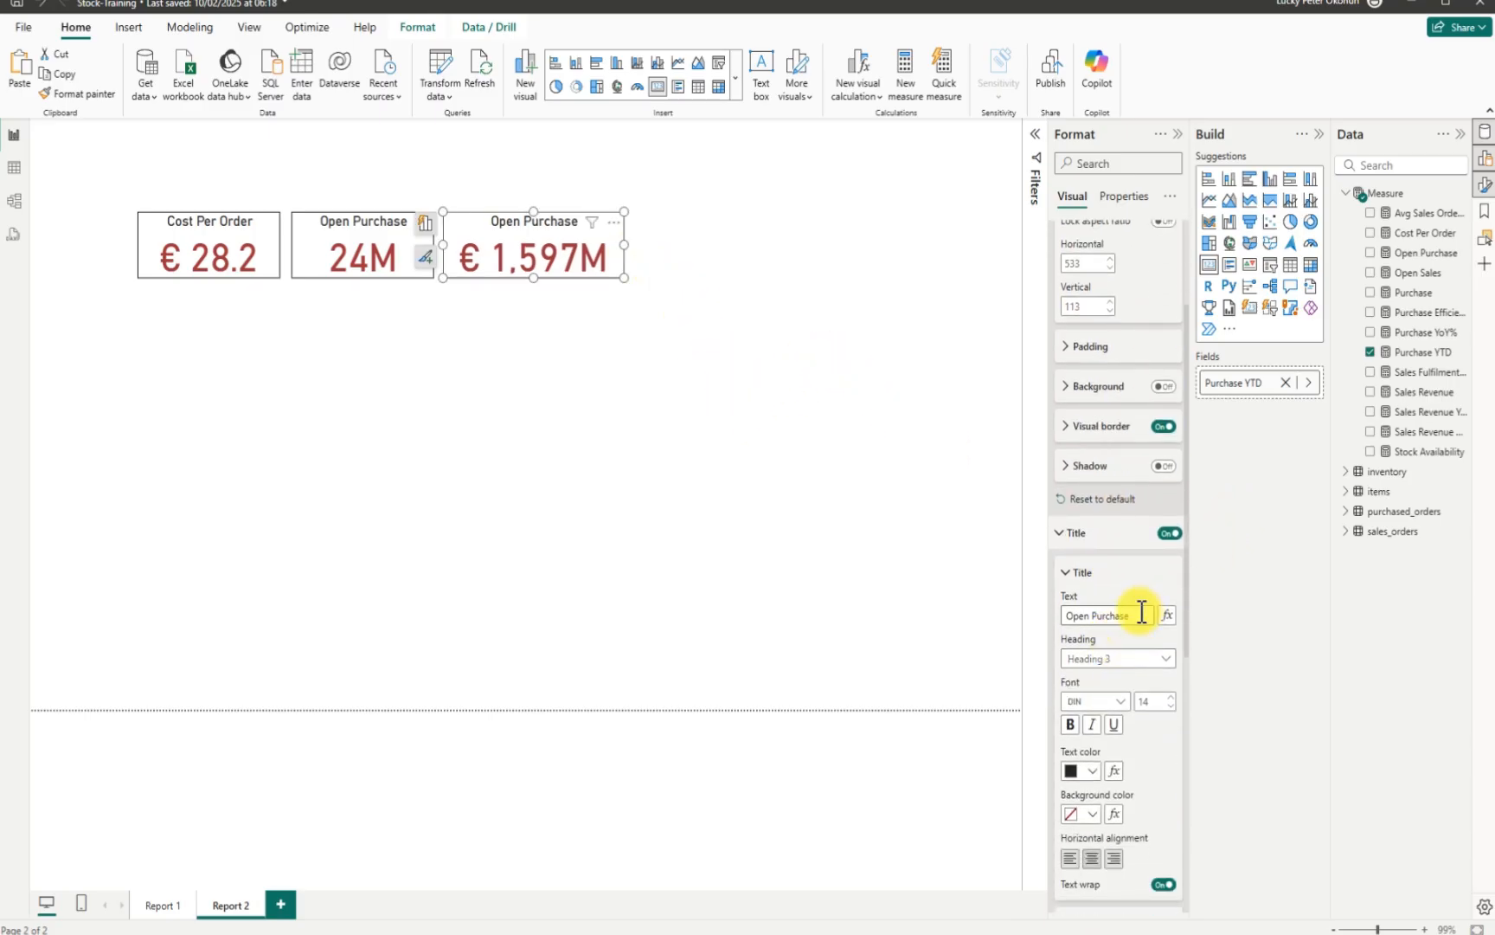
pyautogui.click(1134, 616)
pyautogui.hotkey('ctrl', 'a')
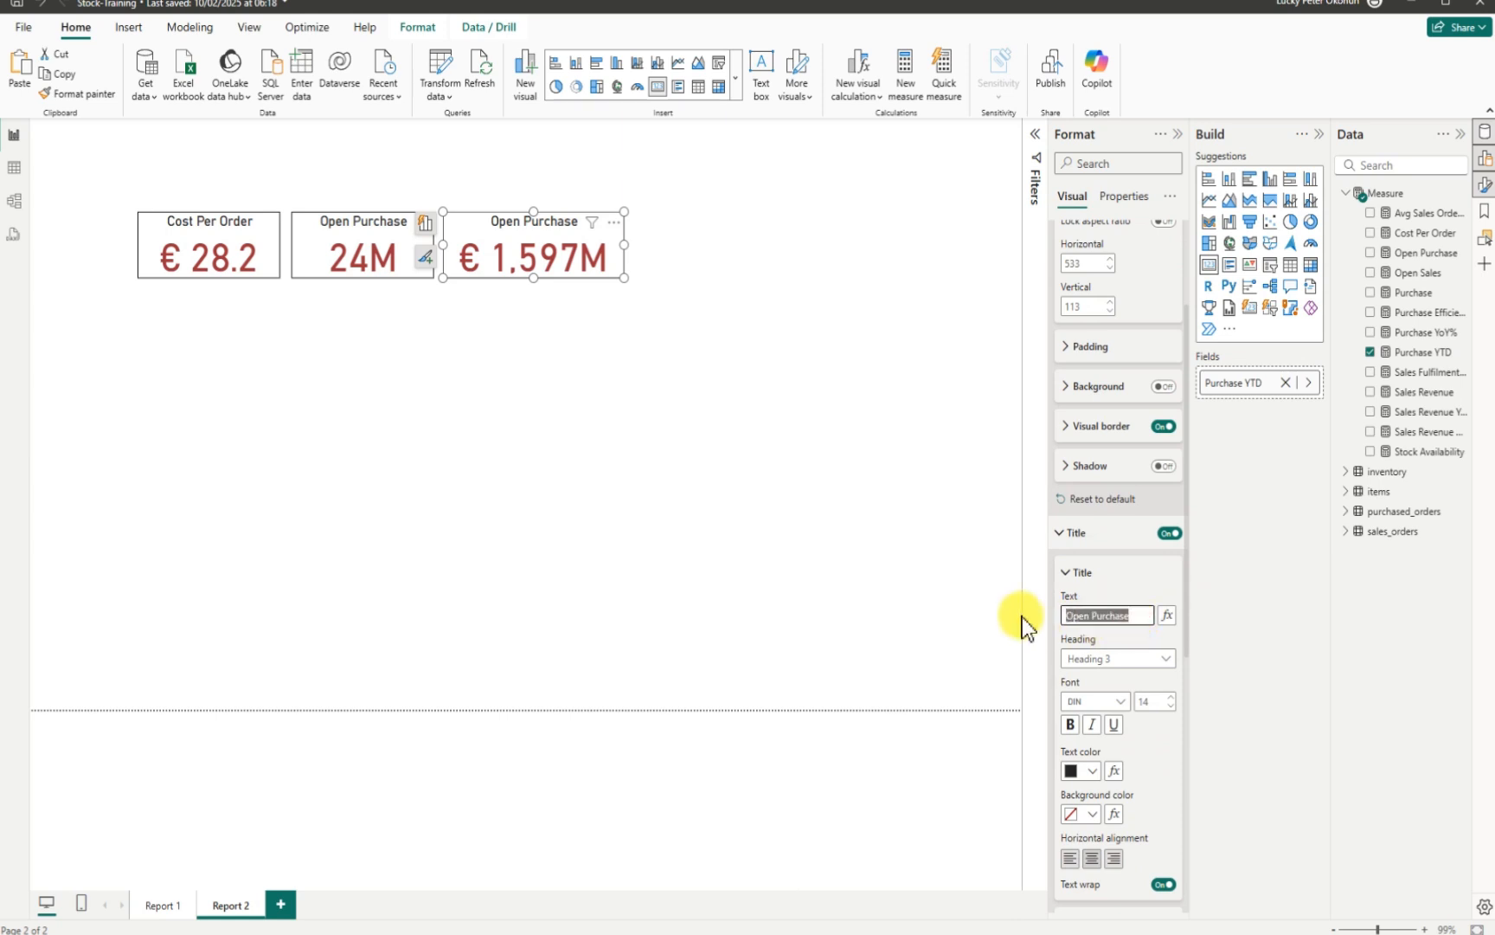
pyautogui.write('Purchase YTD')
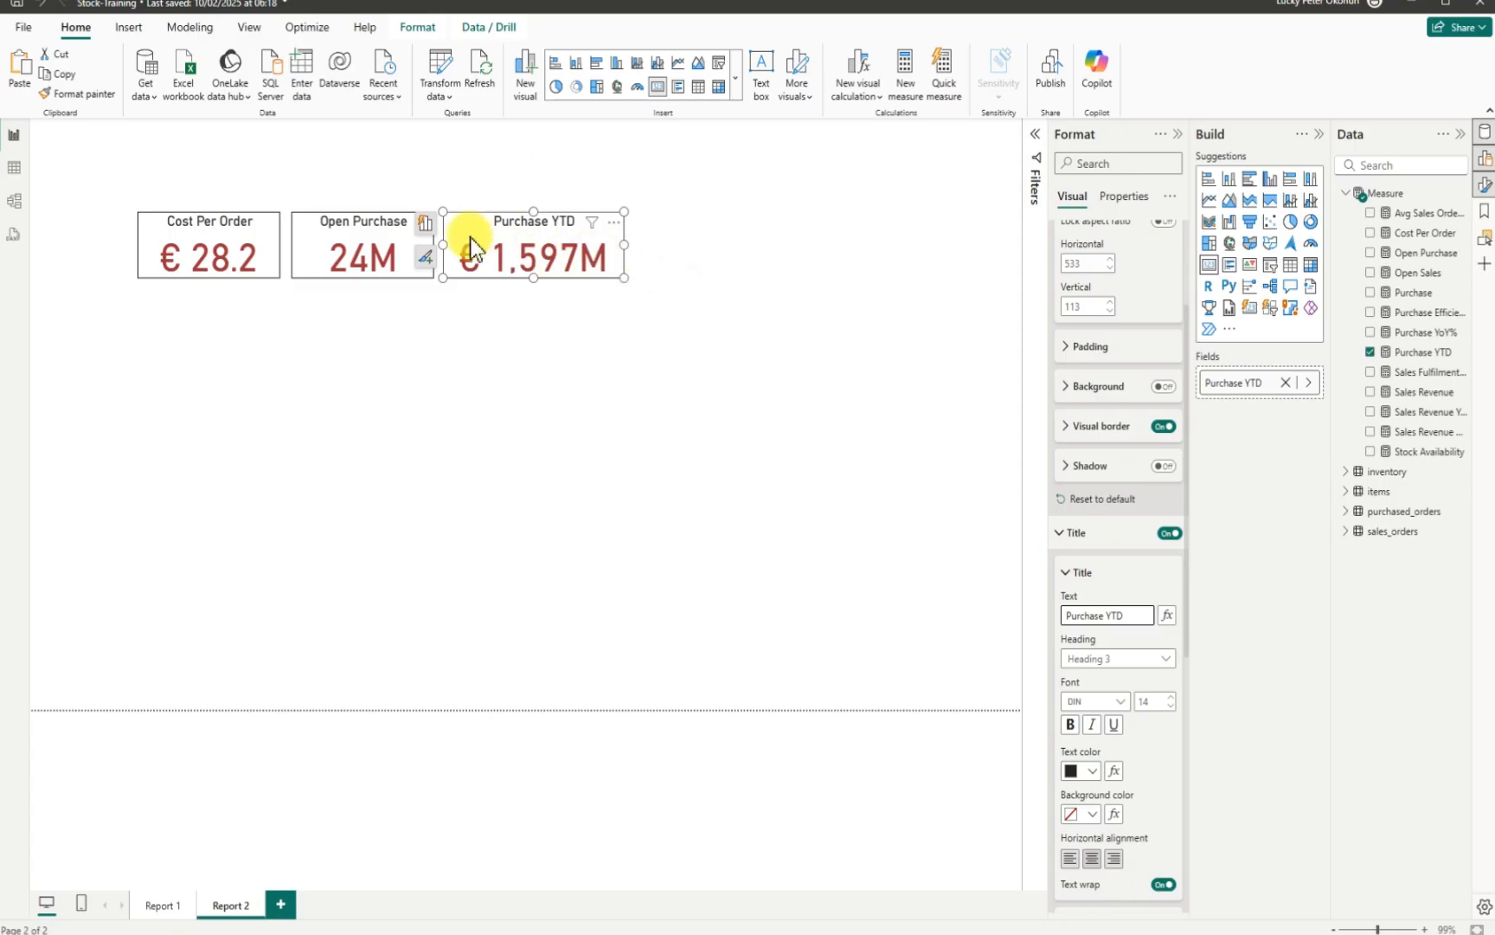
# Step: Narrow the Purchase YTD card to a width of about 206, positioned at about 535 horizontal
pyautogui.moveTo(444, 241); pyautogui.dragTo(482, 232)
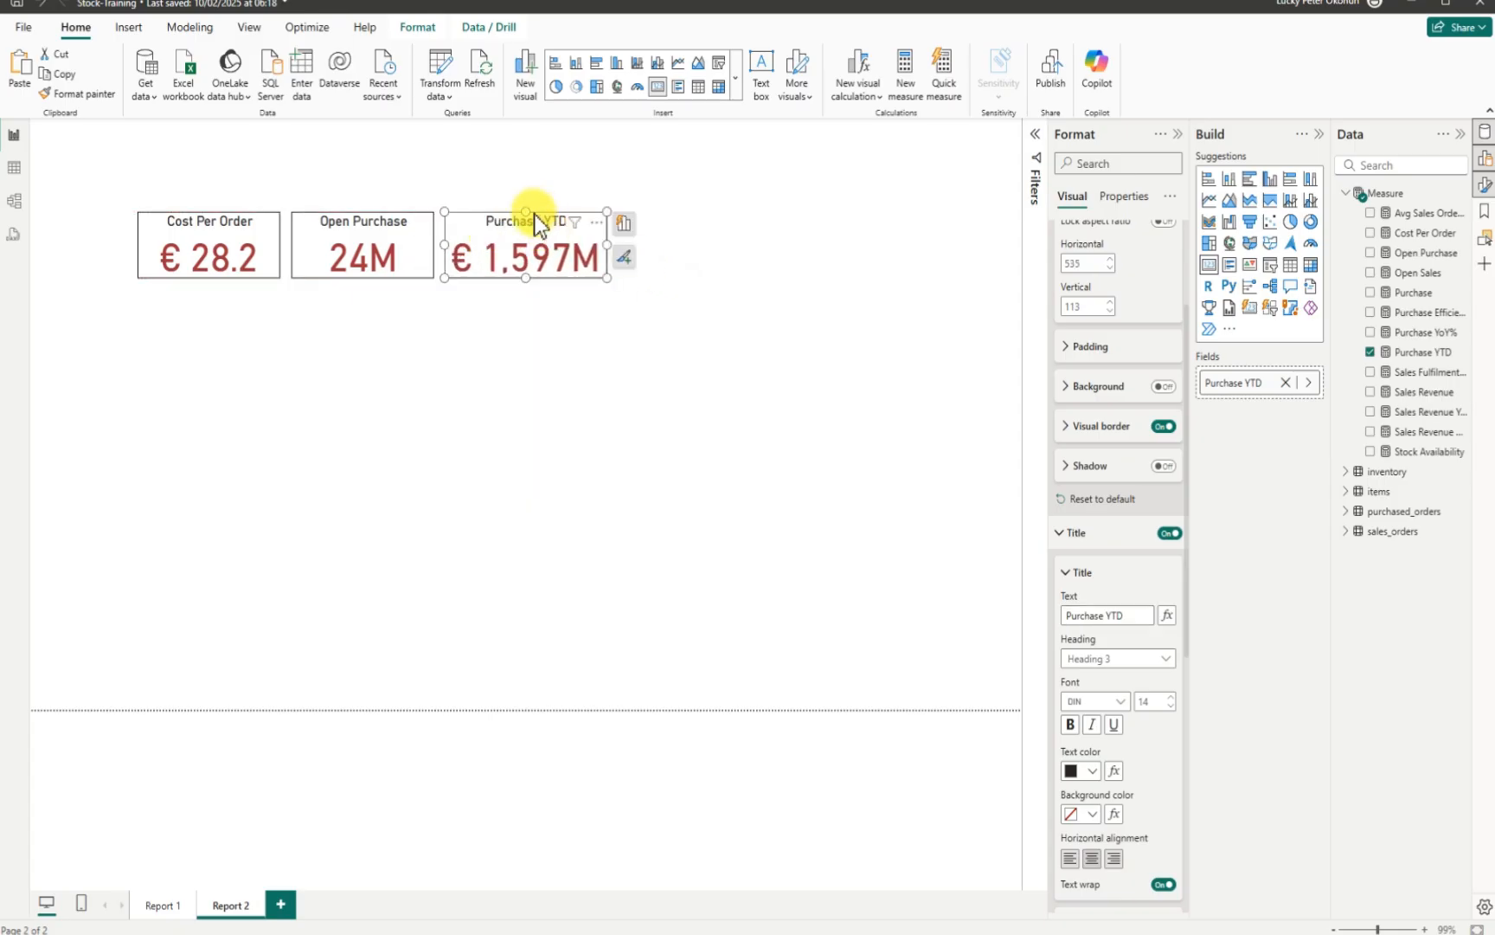
pyautogui.moveTo(528, 234); pyautogui.dragTo(527, 237)
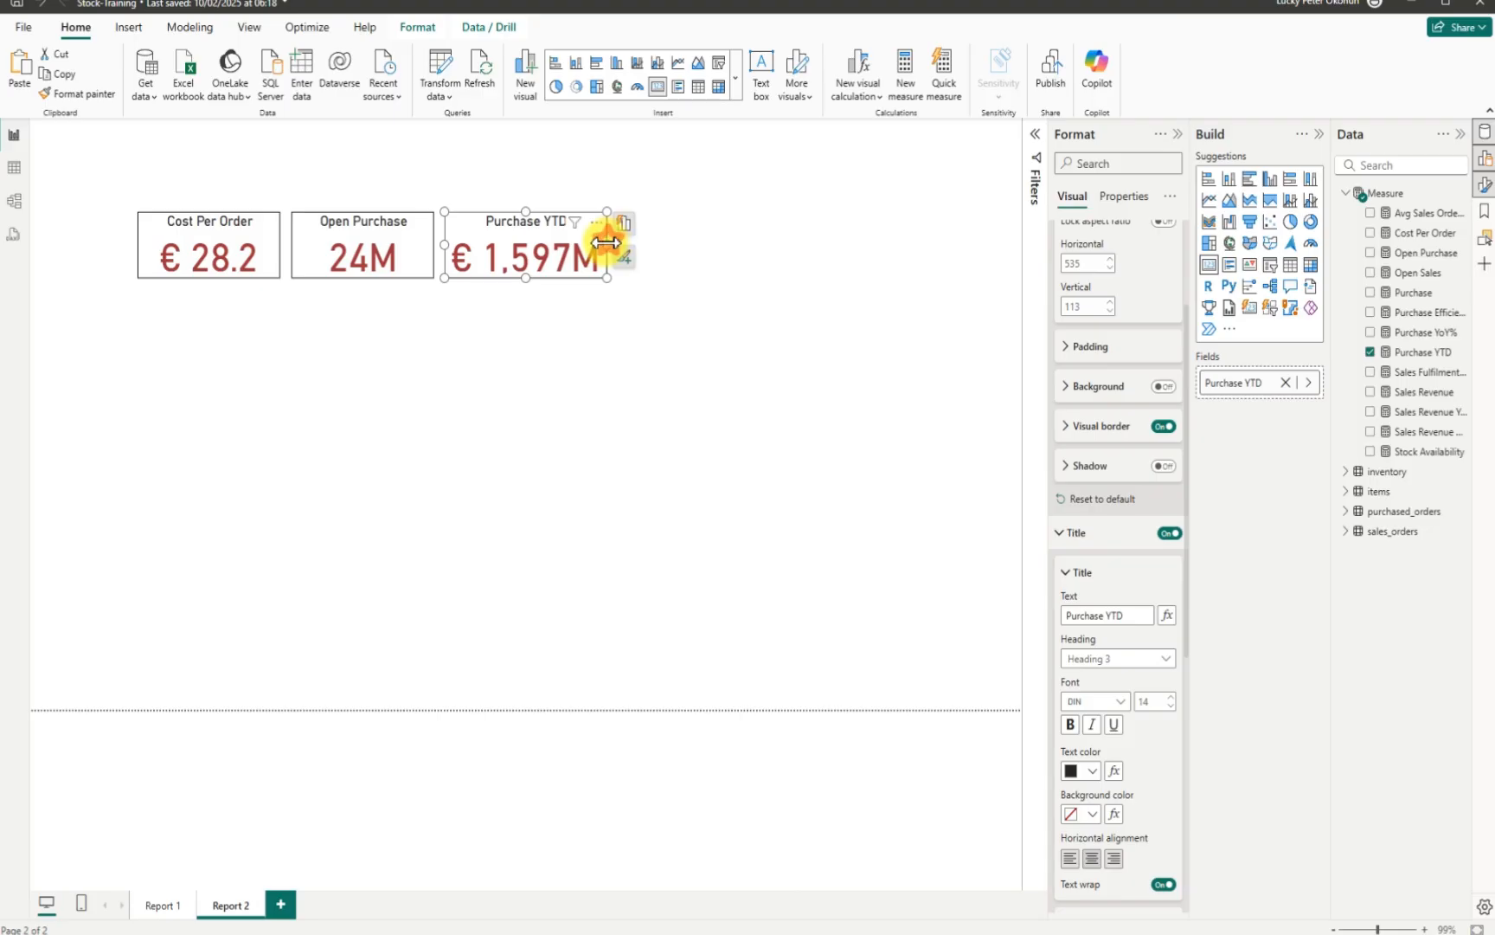
pyautogui.moveTo(610, 243); pyautogui.dragTo(605, 245)
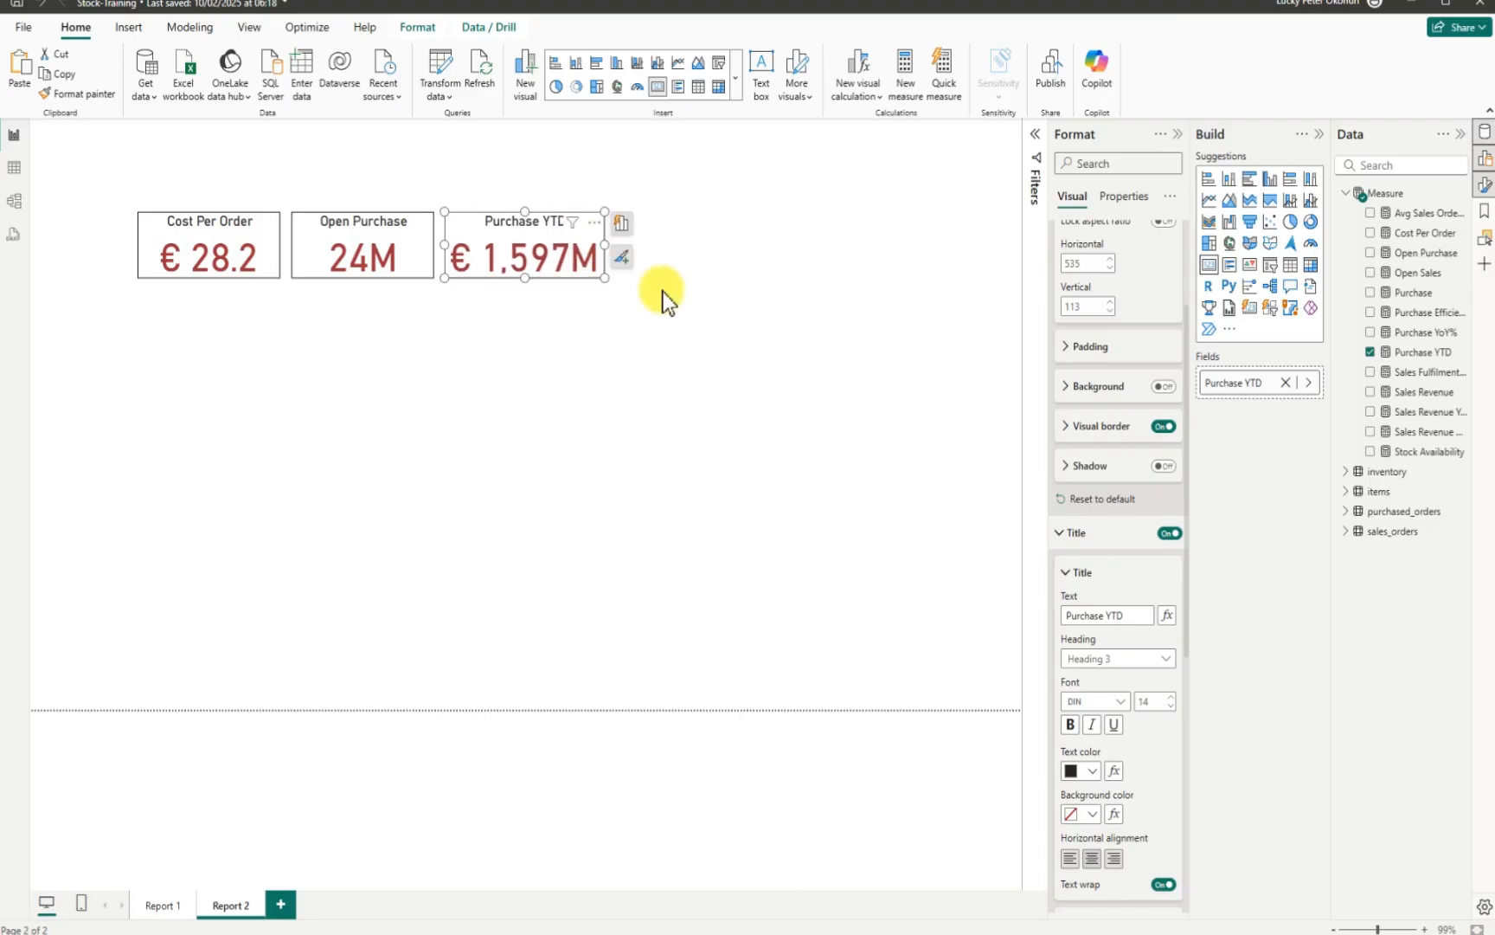
pyautogui.click(742, 355)
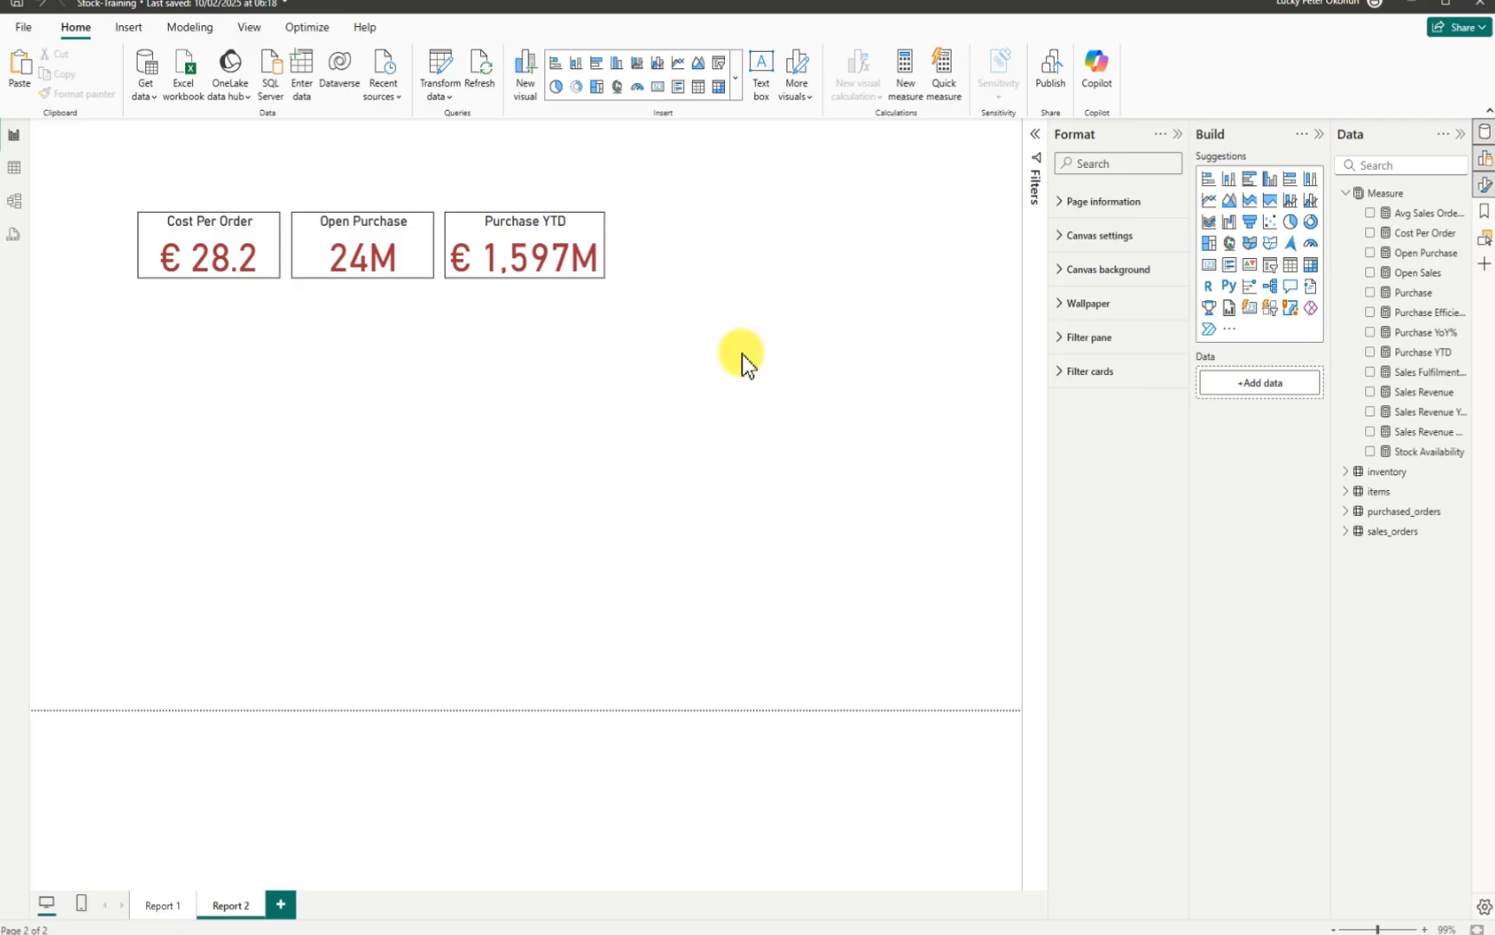
# Step: Duplicate the Purchase YTD card, leaving one copy near the page's far right edge and the other at about 536 horizontal, 113 vertical
pyautogui.click(466, 224)
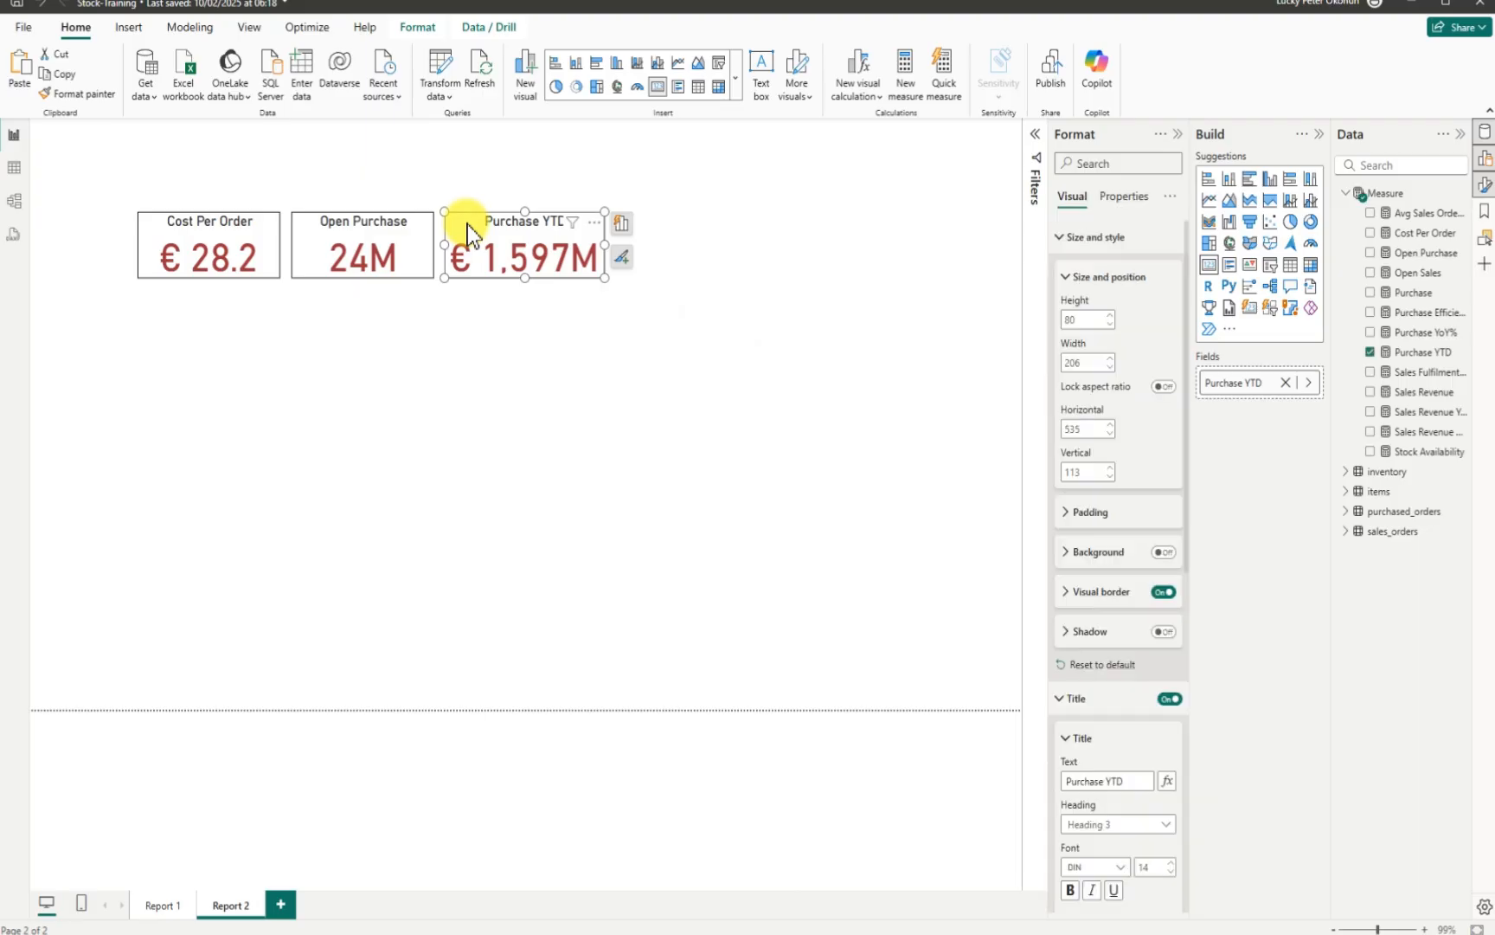
pyautogui.hotkey('ctrl', 'c')
pyautogui.hotkey('ctrl', 'v')
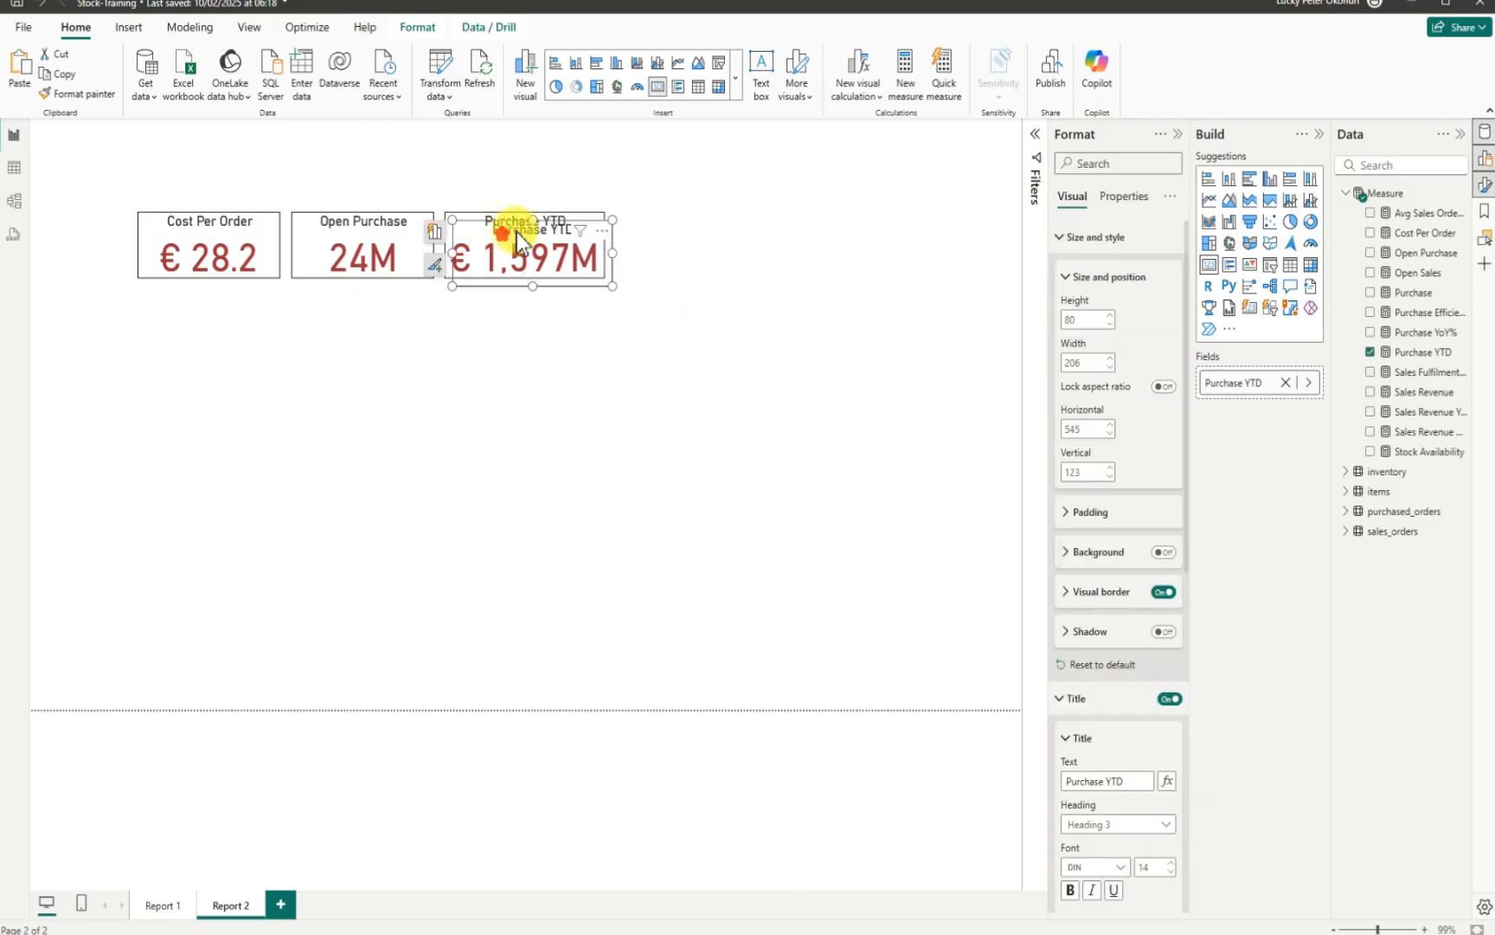
pyautogui.moveTo(467, 224); pyautogui.dragTo(670, 227)
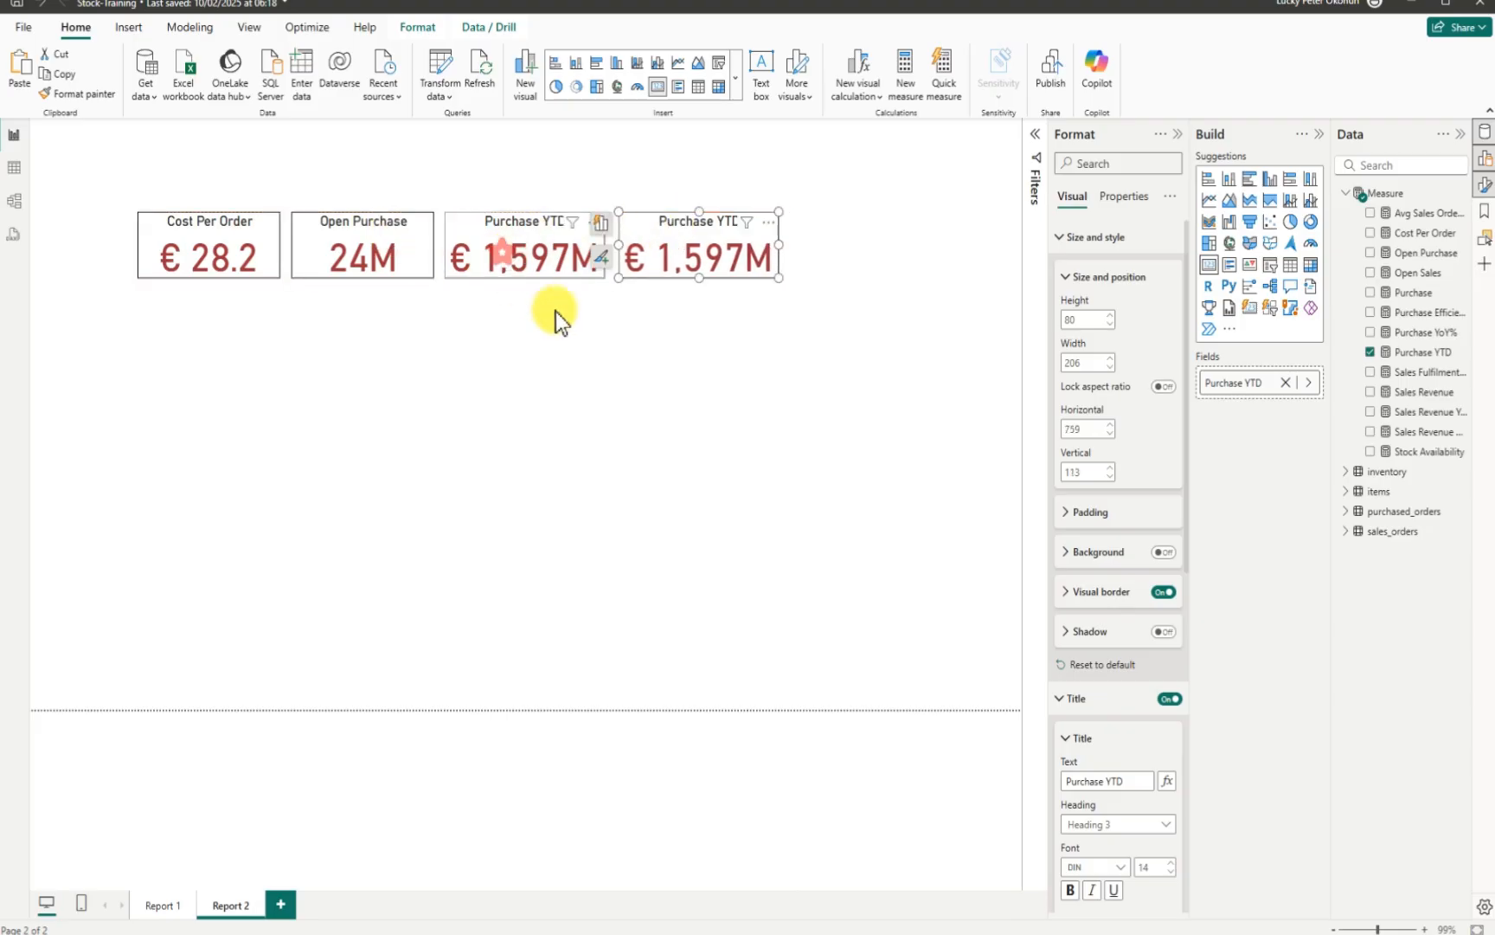
pyautogui.moveTo(501, 254); pyautogui.dragTo(895, 242)
pyautogui.moveTo(717, 254); pyautogui.dragTo(544, 256)
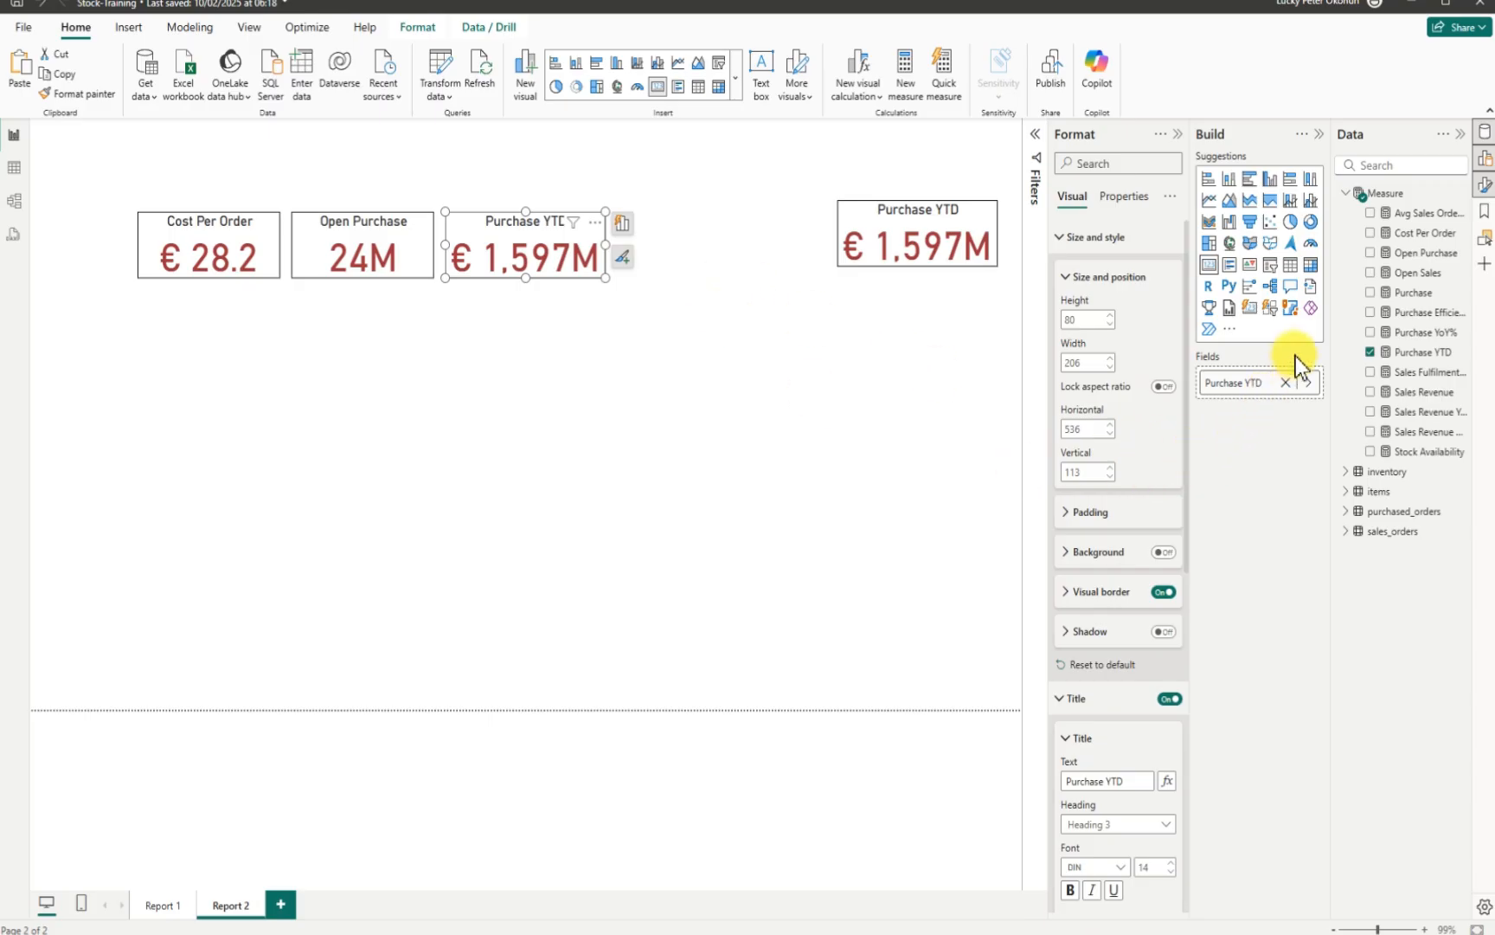
# Step: Replace the Purchase YTD measure with Open Sales on the card beside Open Purchase, and change its title to Open Sales
pyautogui.click(1371, 352)
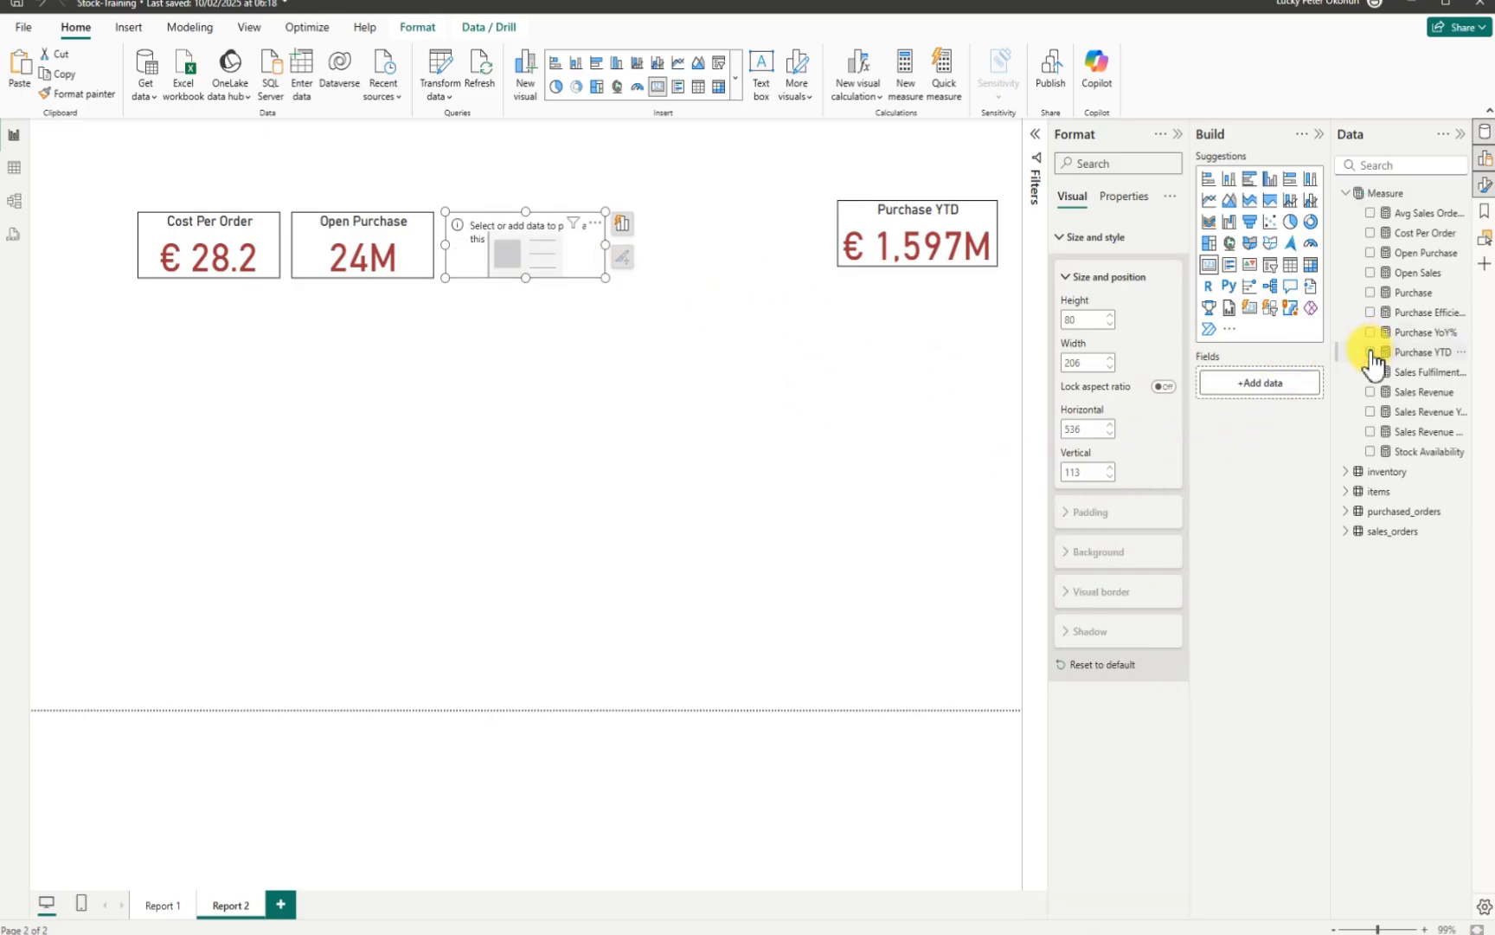
pyautogui.click(1371, 273)
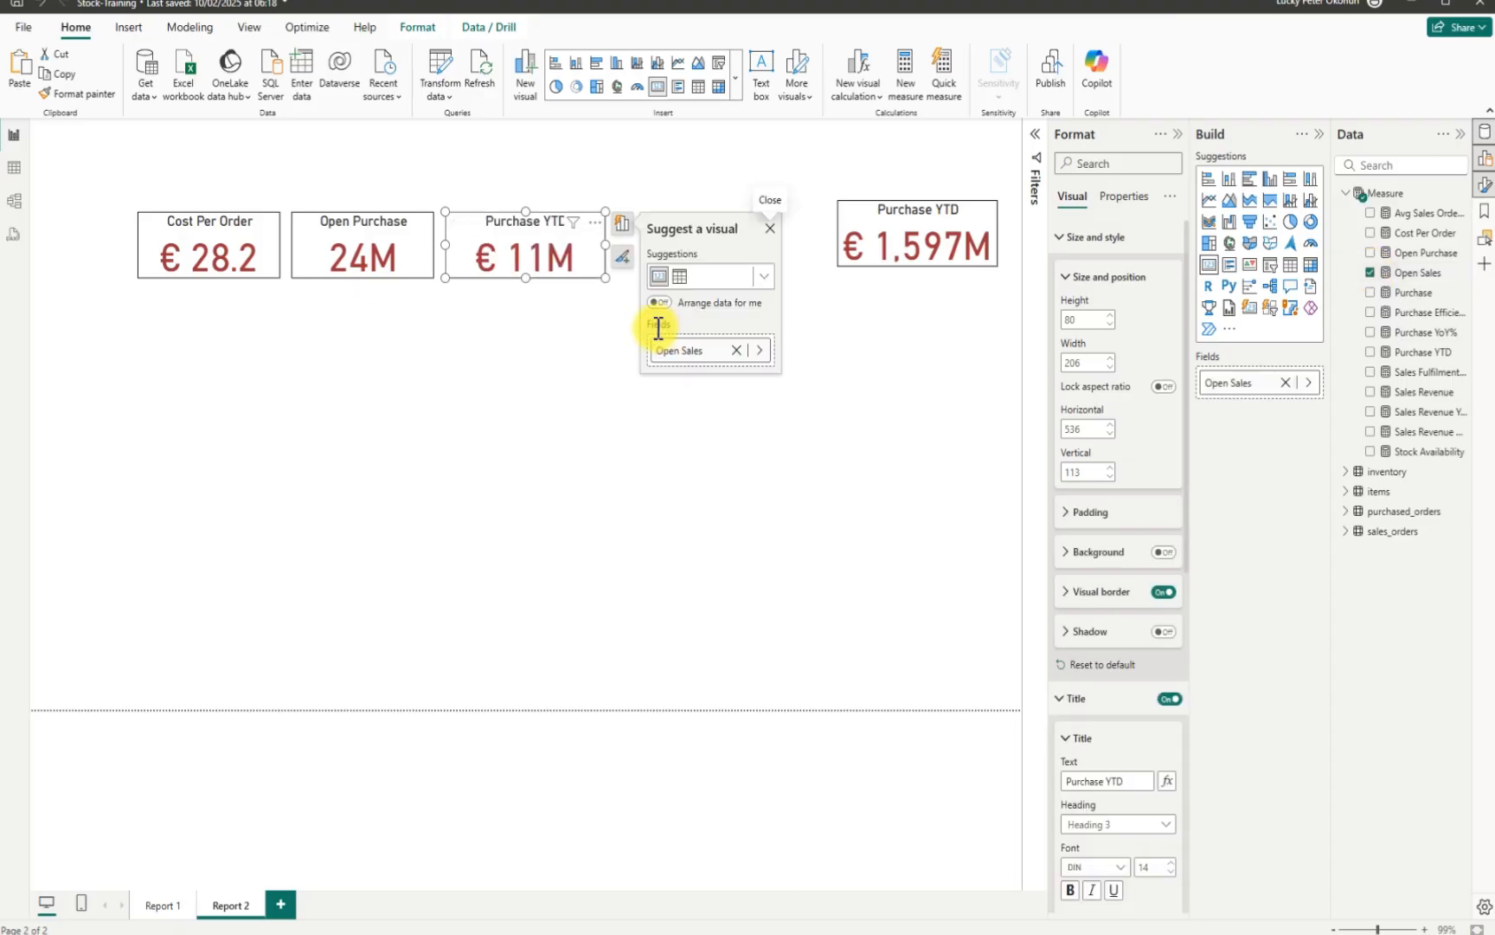
pyautogui.click(1127, 781)
pyautogui.hotkey('ctrl', 'a')
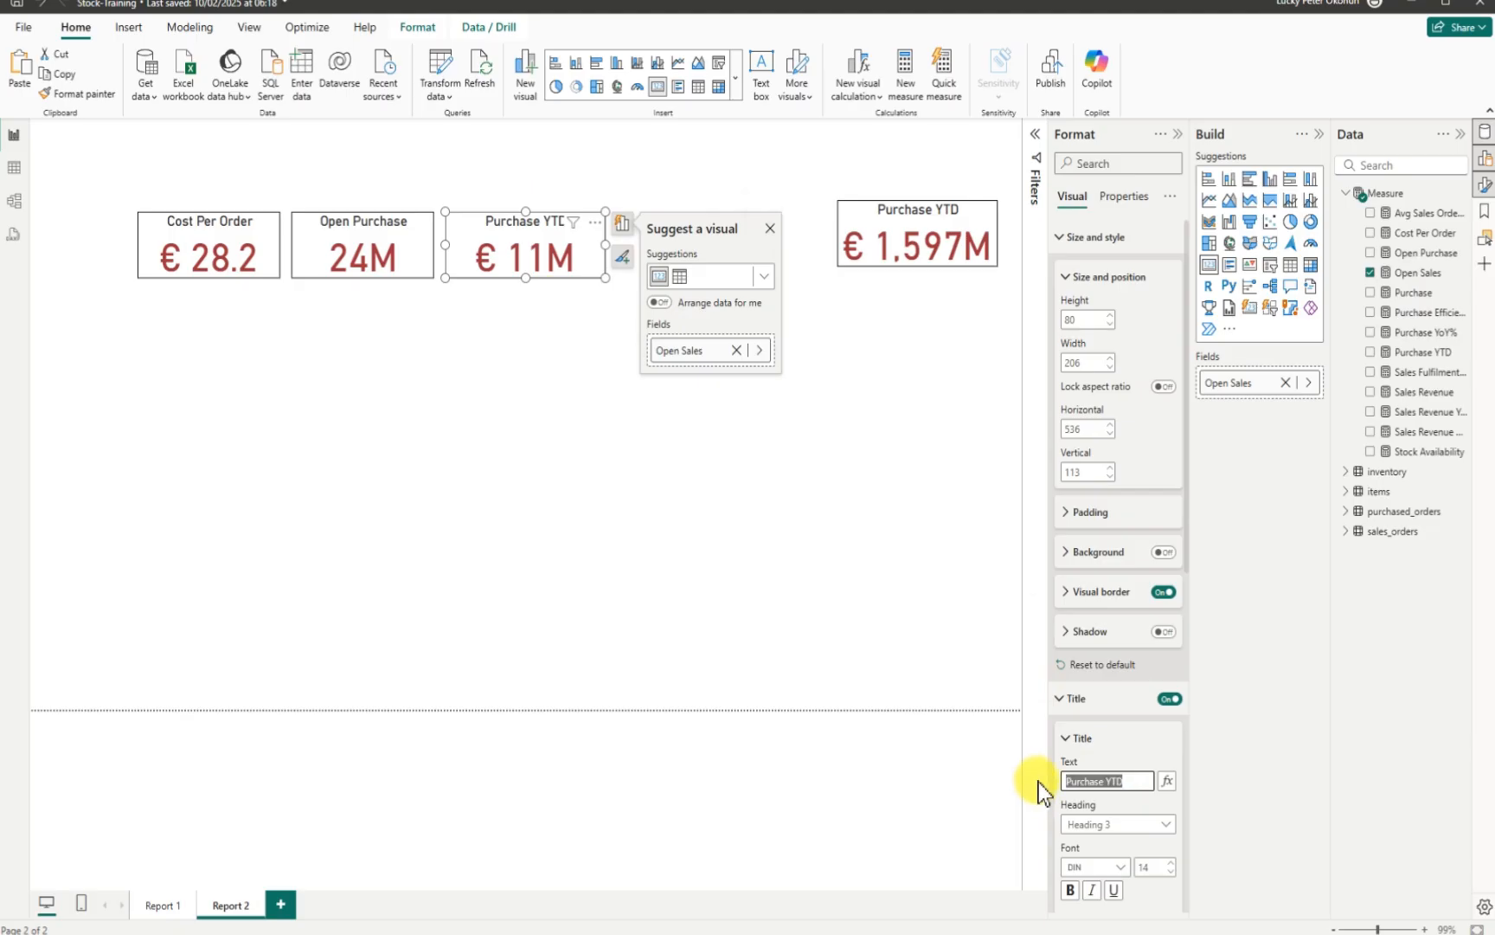
pyautogui.write('oPEN sALE')
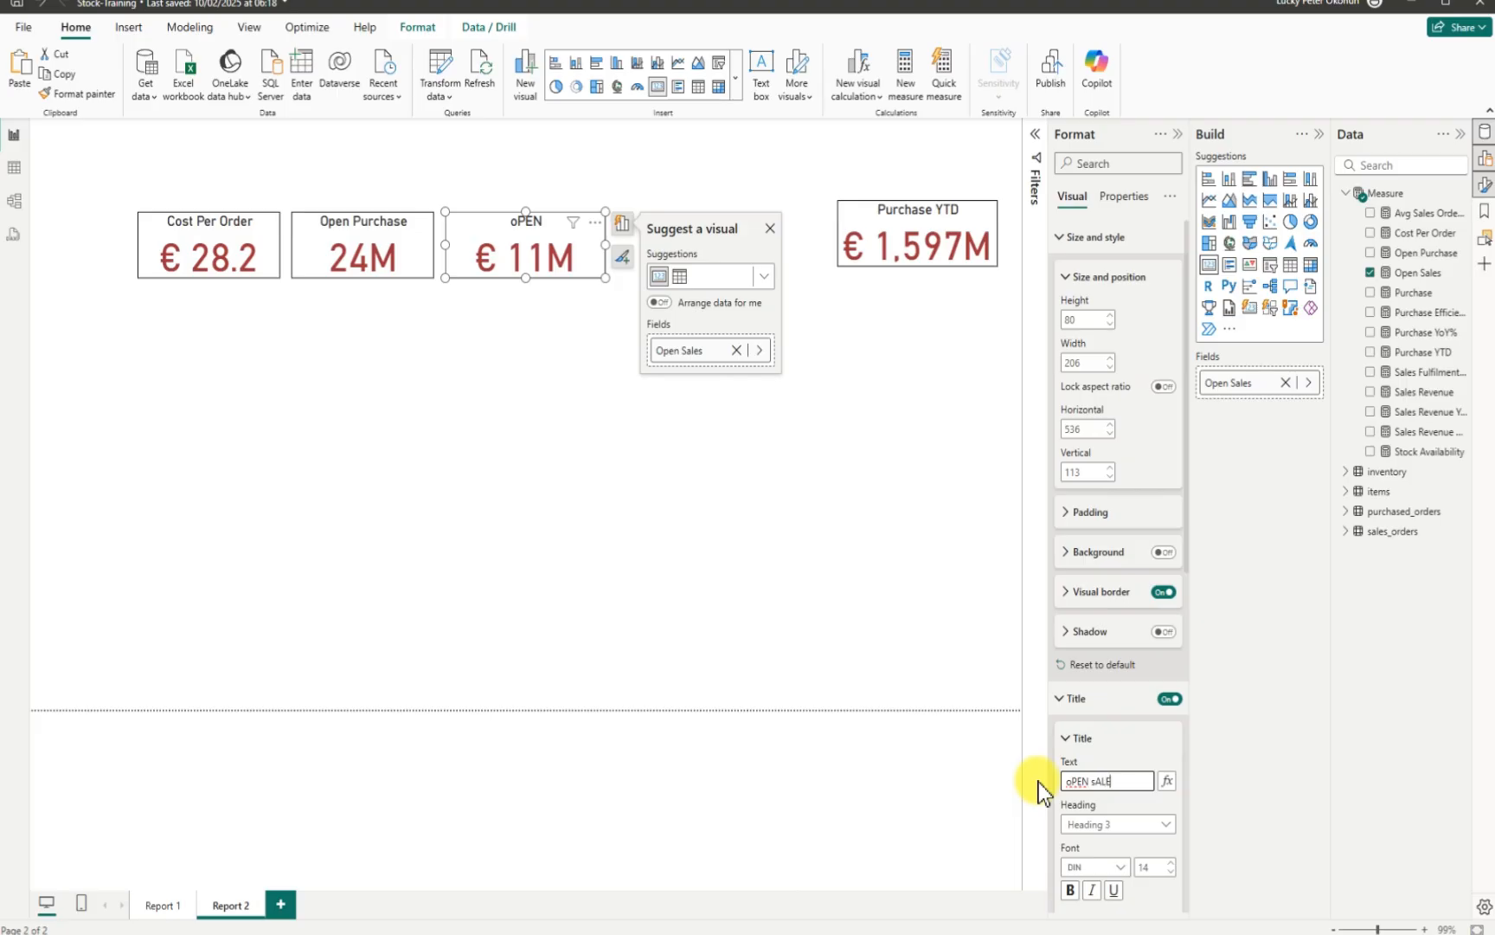
pyautogui.press('BackSpace')
pyautogui.press('BackSpace')
pyautogui.press('BackSpace')
pyautogui.press('BackSpace')
pyautogui.press('BackSpace')
pyautogui.press('BackSpace')
pyautogui.press('BackSpace')
pyautogui.press('BackSpace')
pyautogui.press('BackSpace')
pyautogui.write('O')
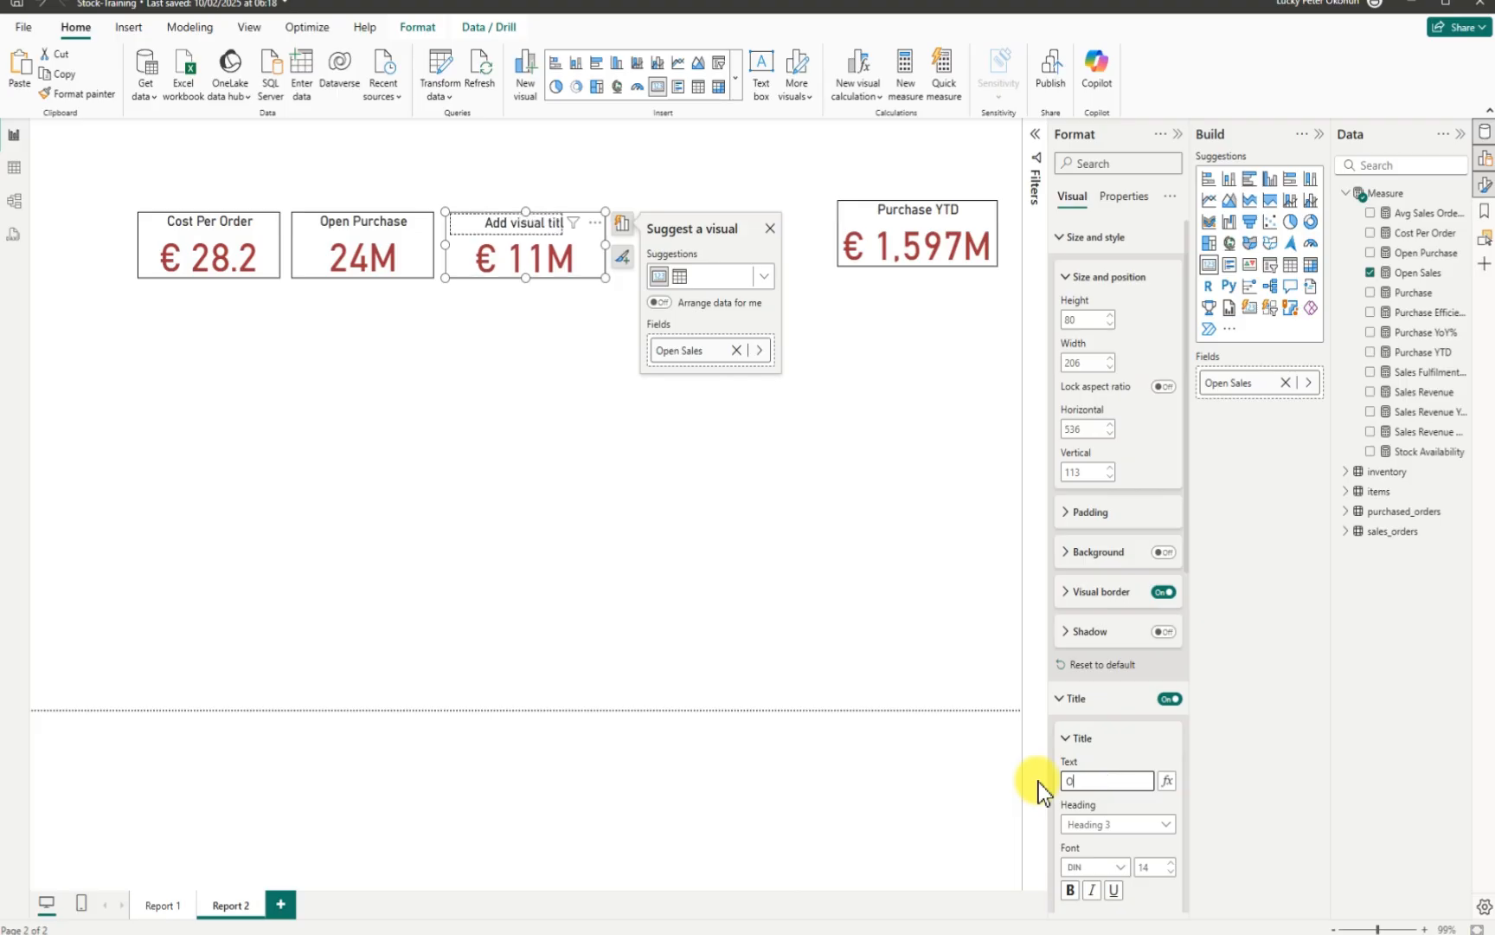
pyautogui.write('pen S')
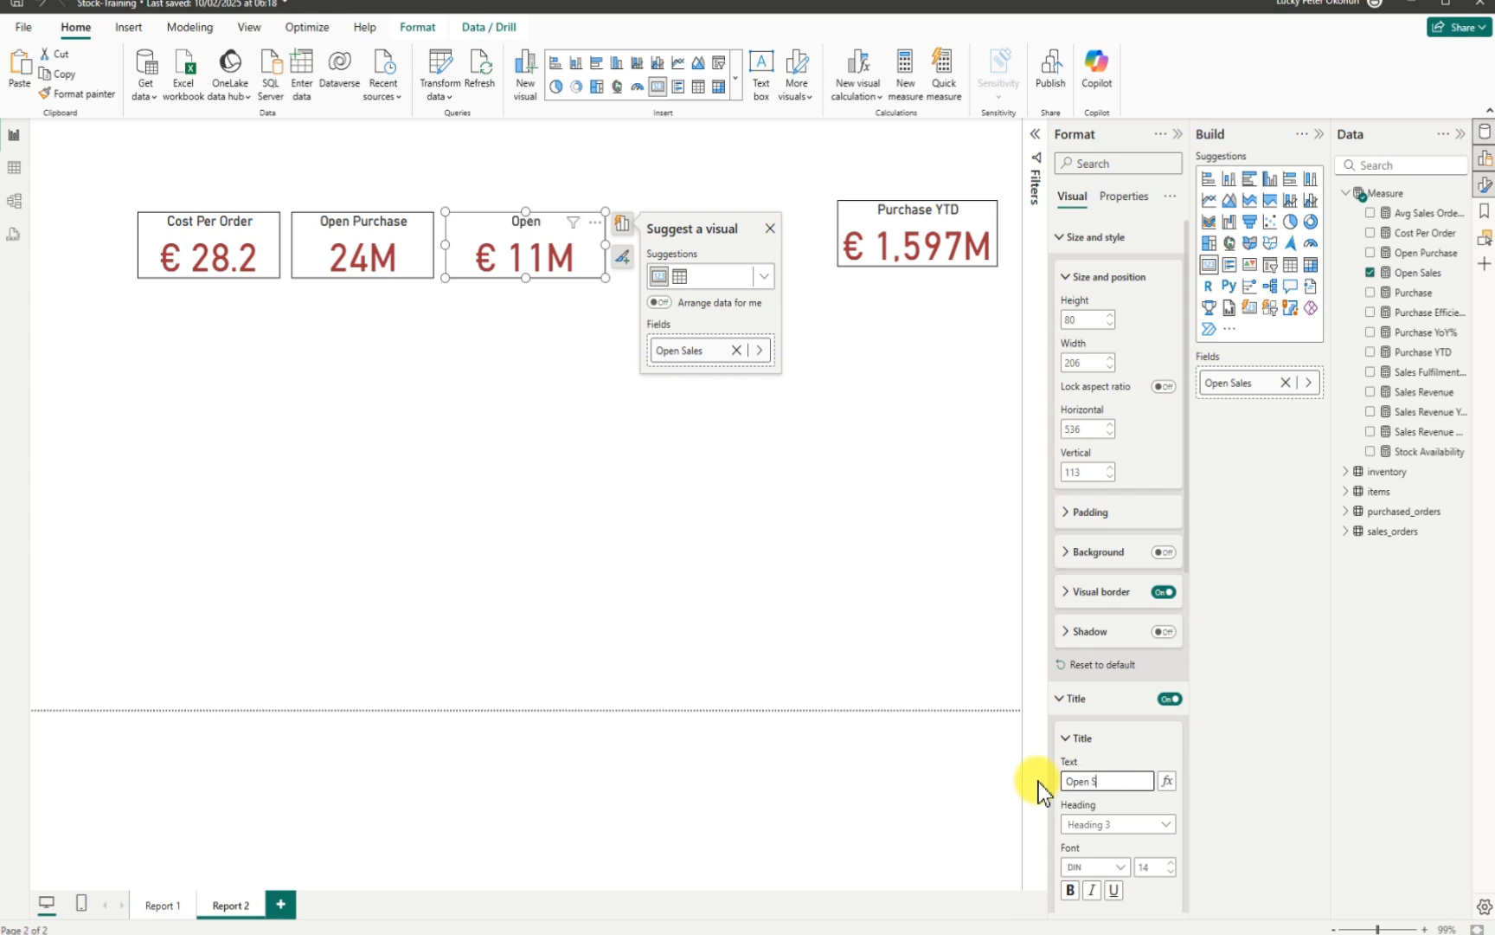
pyautogui.write('ales')
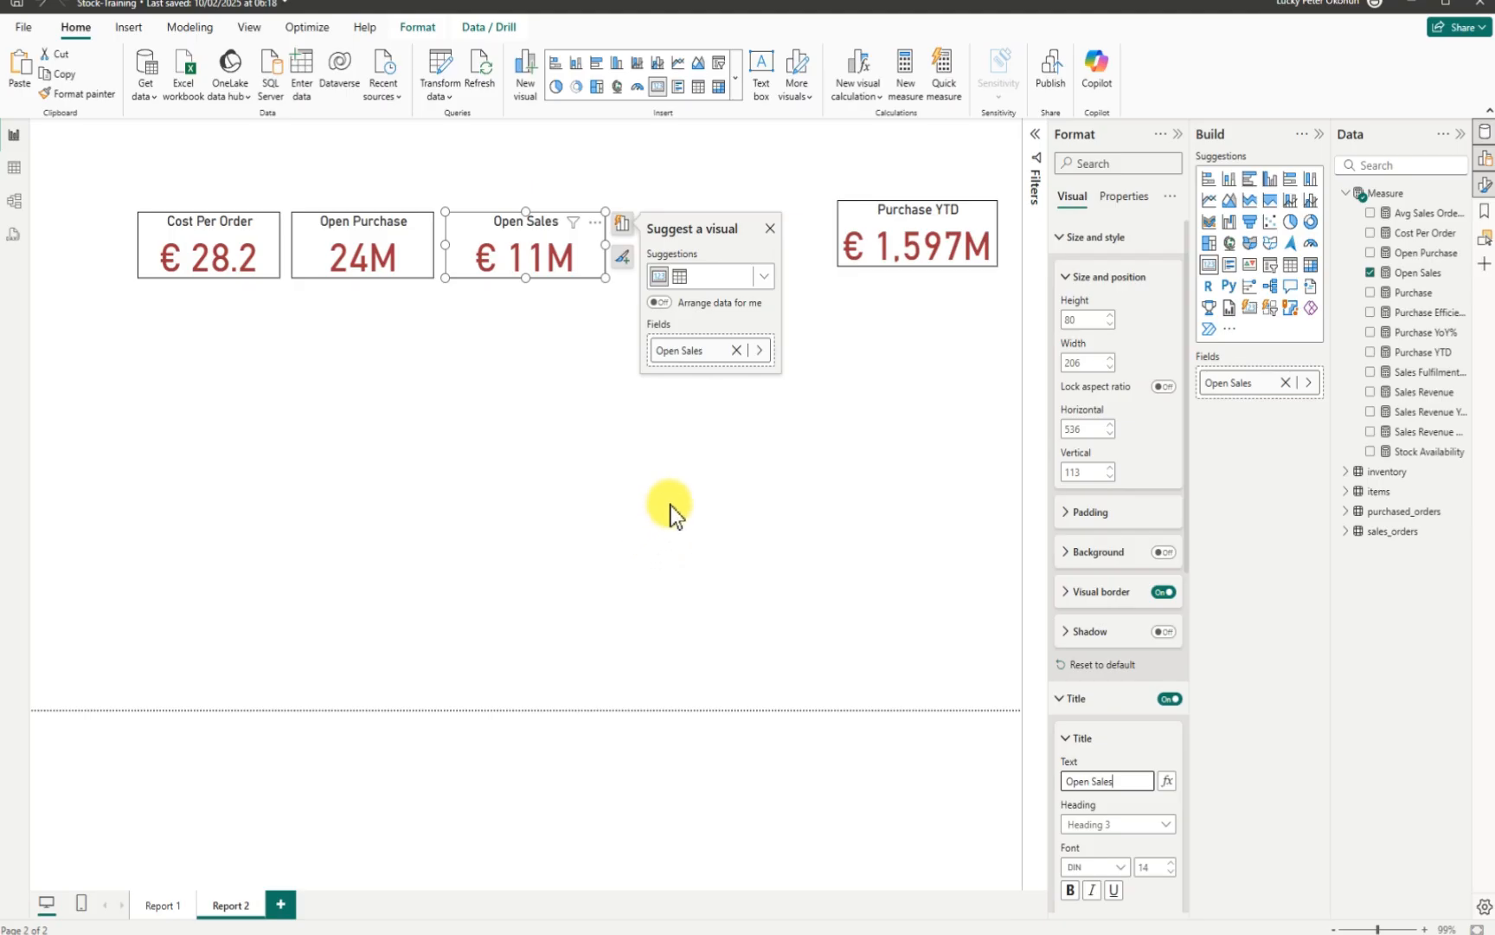
pyautogui.click(895, 361)
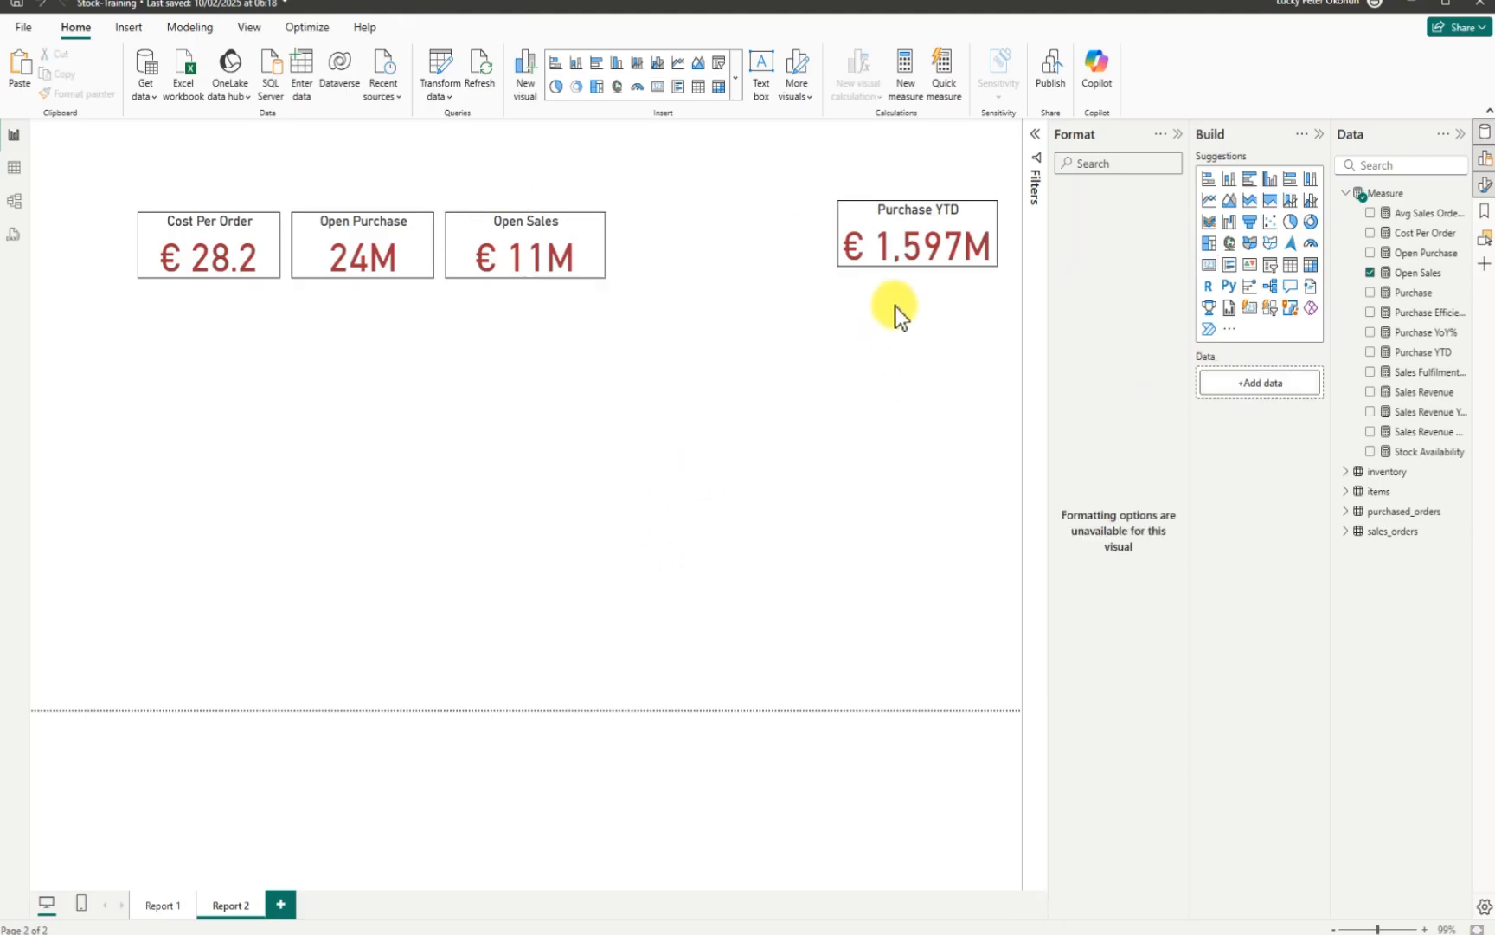
# Step: Move the remaining Purchase YTD card beside the Open Sales card at 113 vertical and widen it to about 219
pyautogui.moveTo(900, 259); pyautogui.dragTo(678, 268)
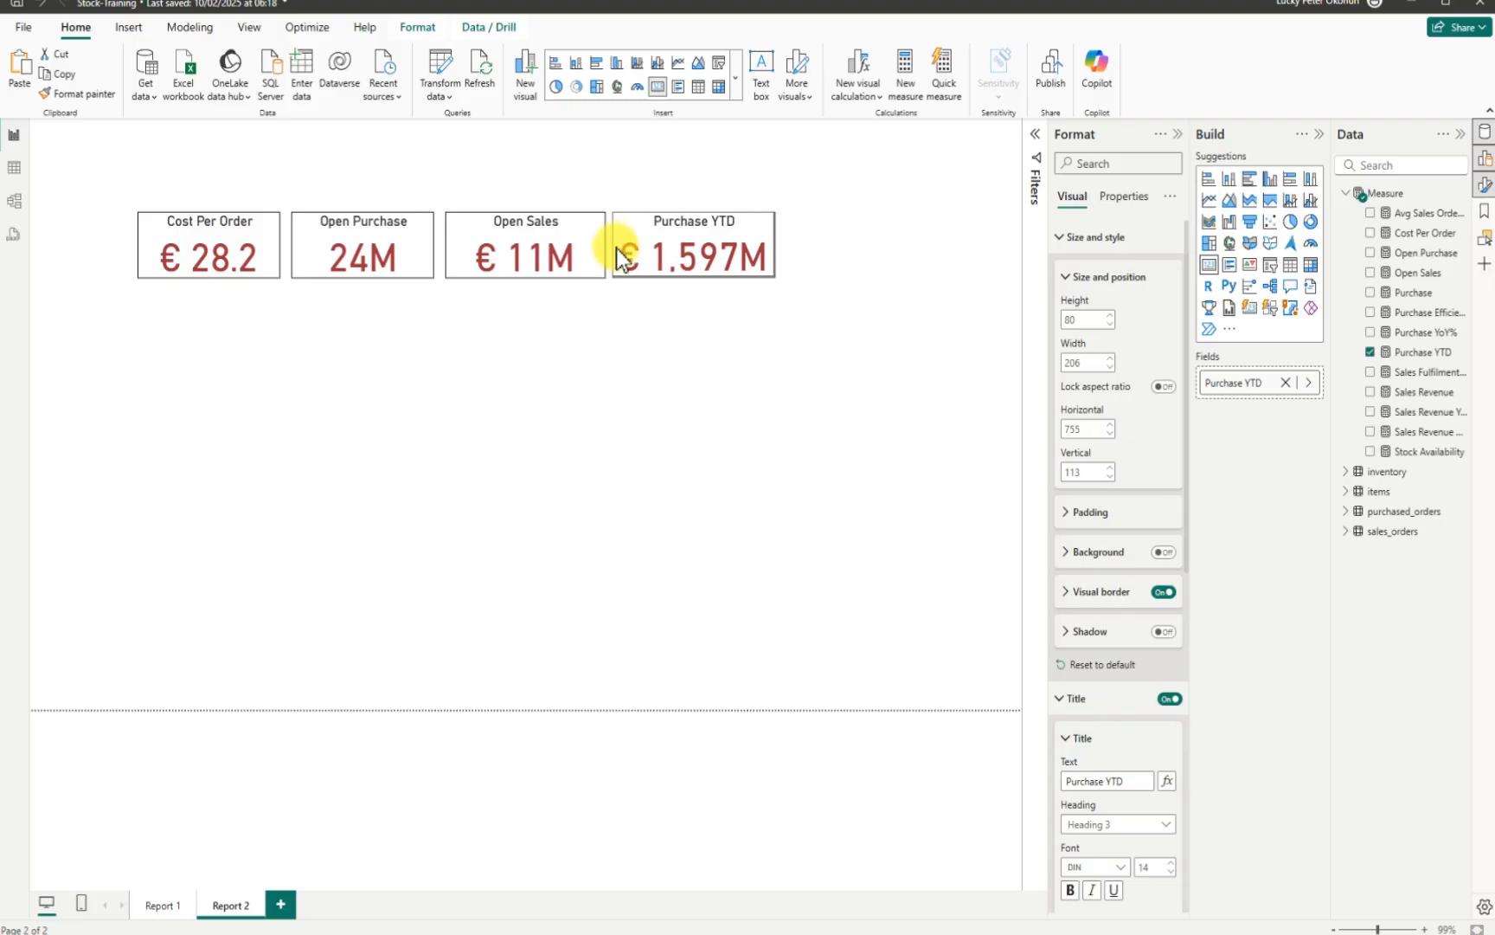
pyautogui.moveTo(617, 248); pyautogui.dragTo(675, 263)
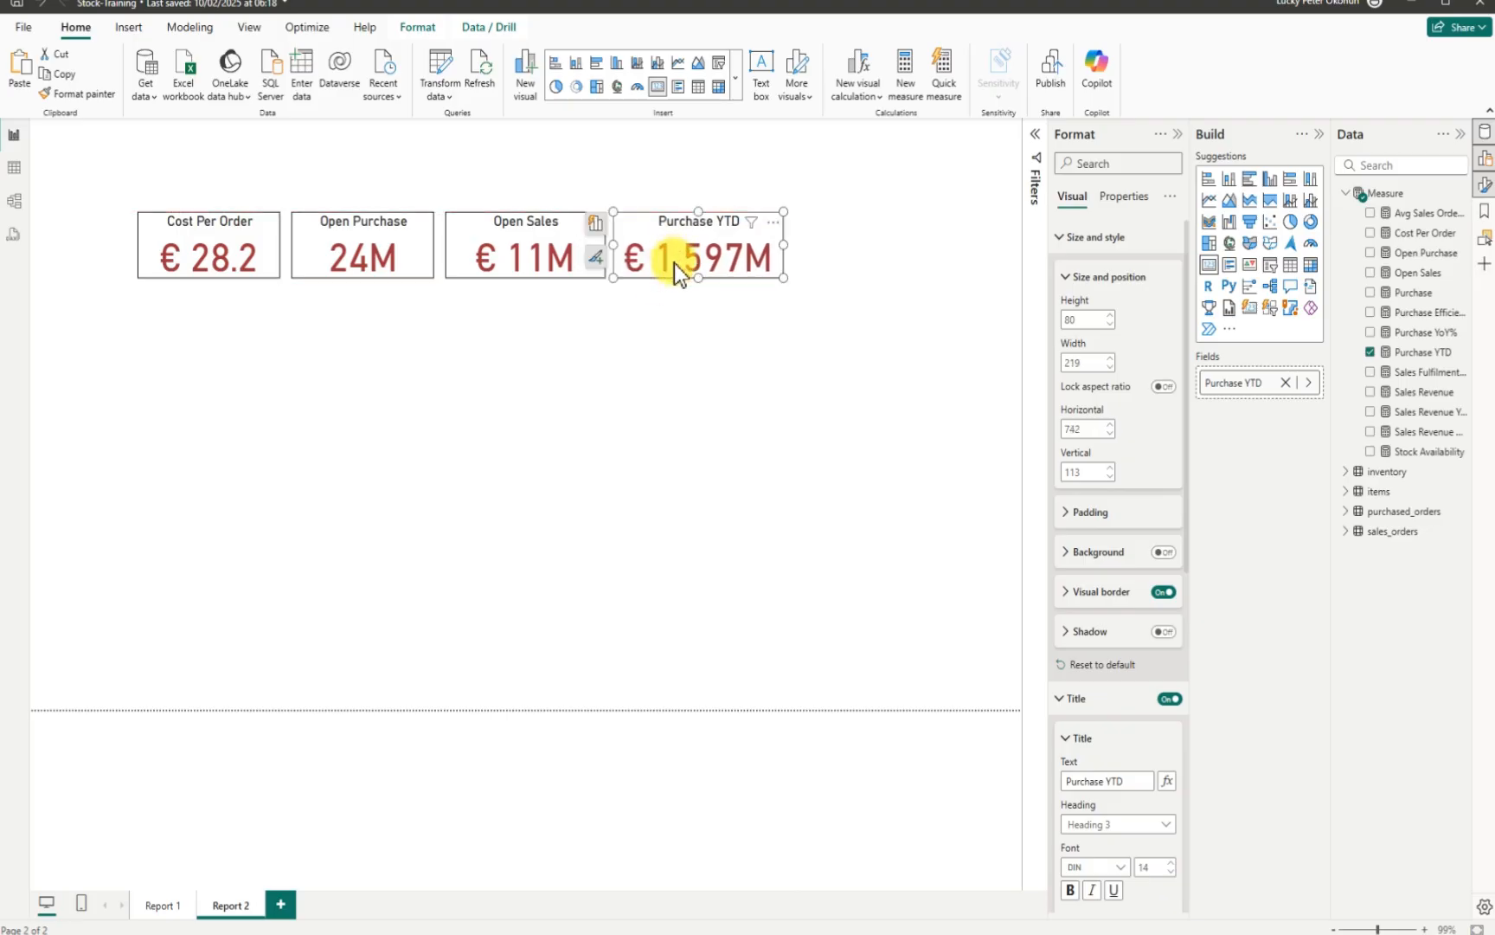
pyautogui.click(664, 401)
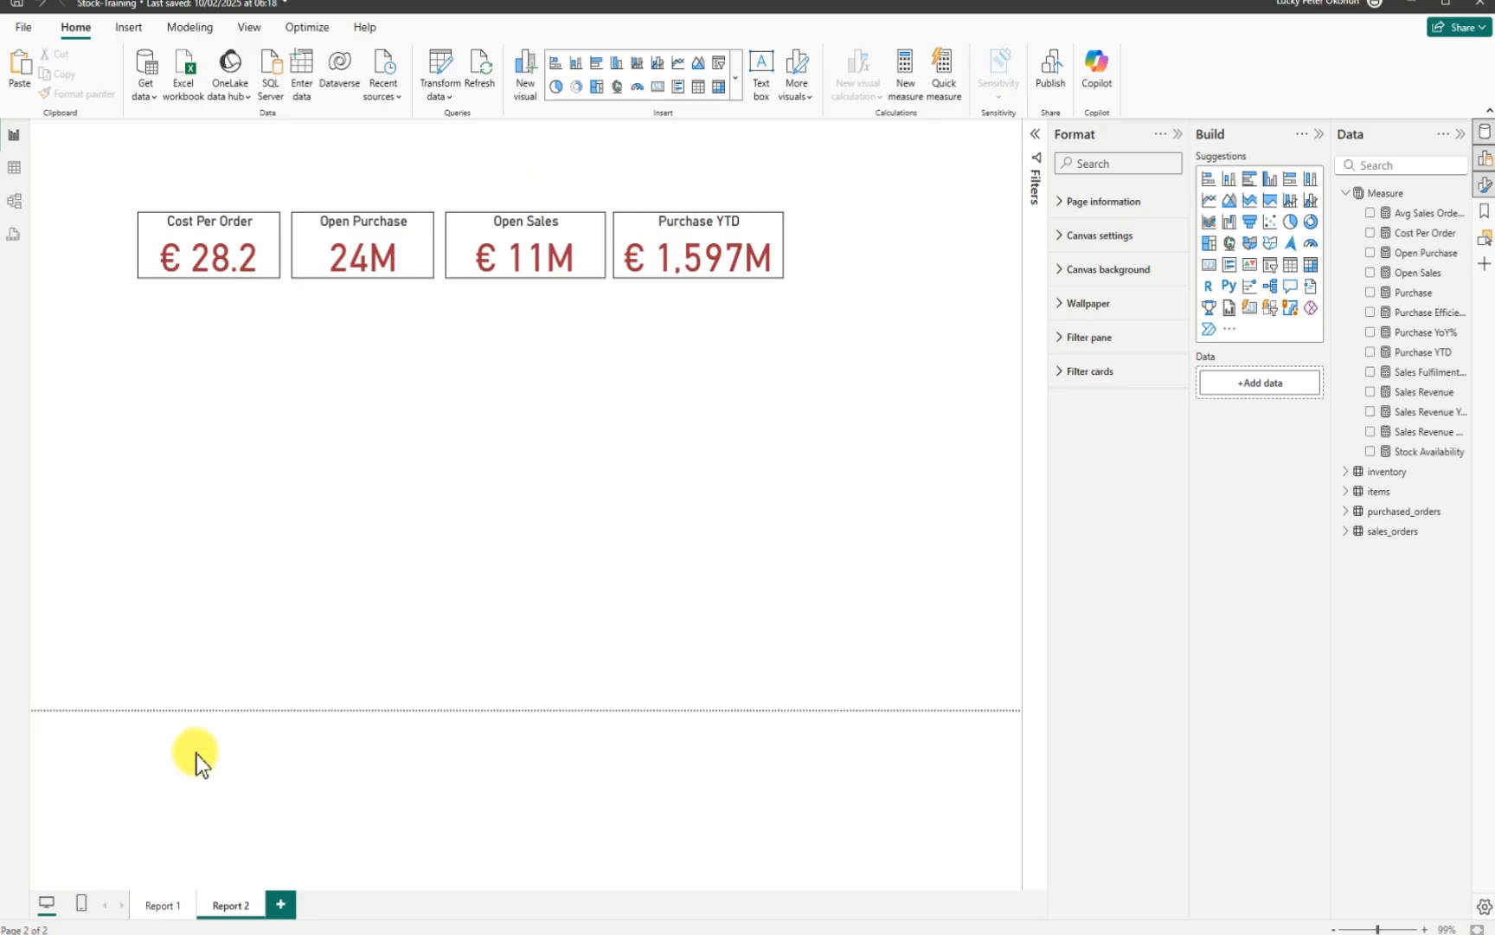
# Step: Check the cards on Report 1, and on Report 2 duplicate the Purchase YTD card to about 987 horizontal, 113 vertical
pyautogui.click(157, 905)
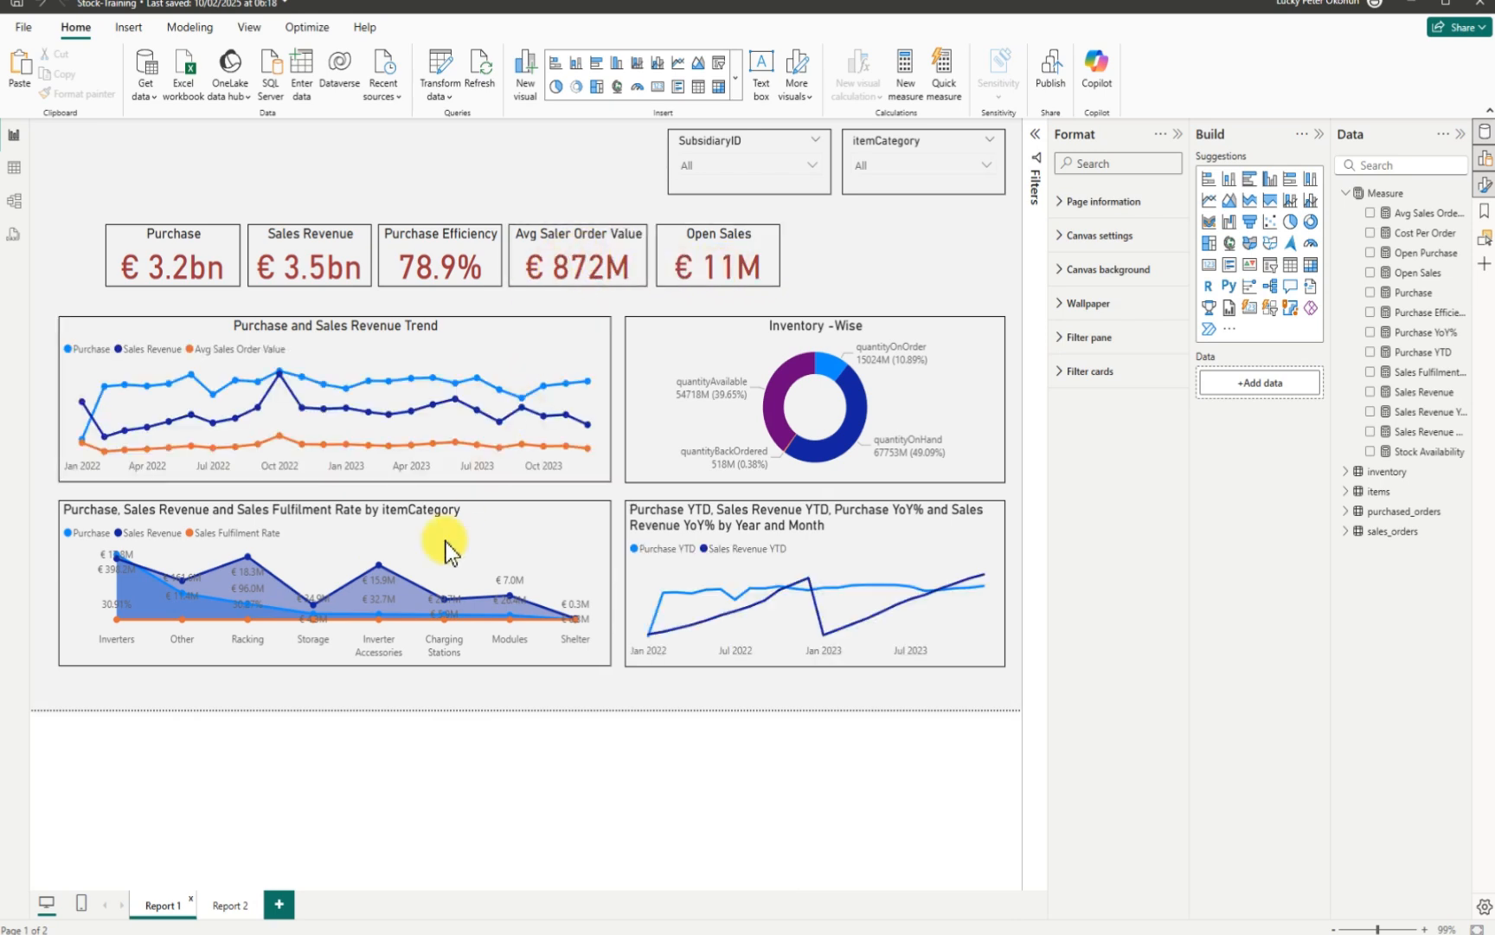
pyautogui.click(232, 916)
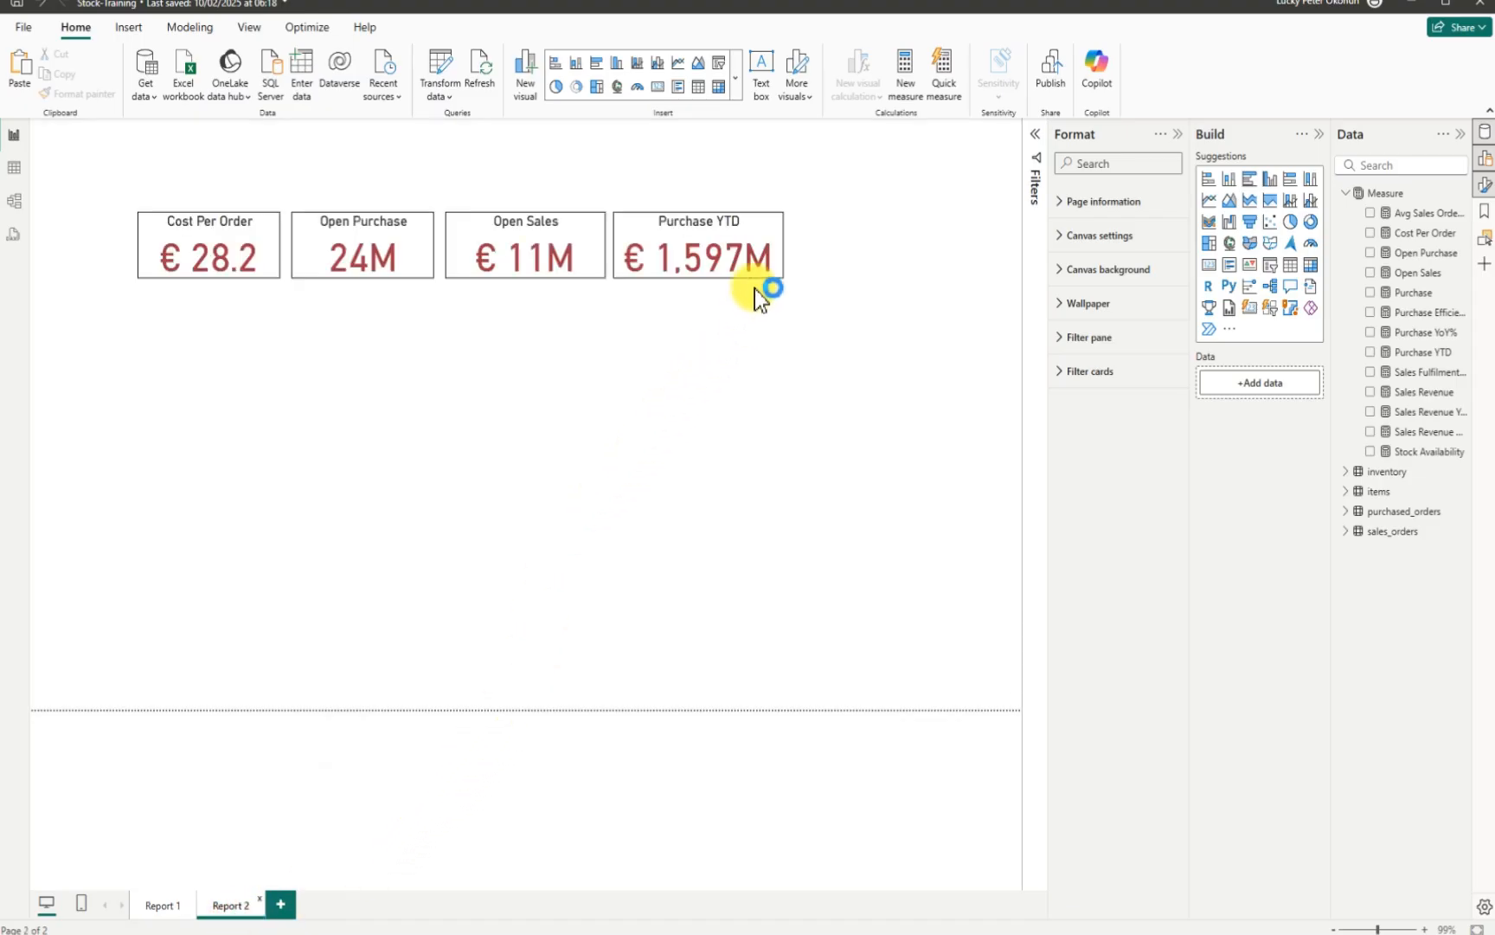
pyautogui.click(799, 254)
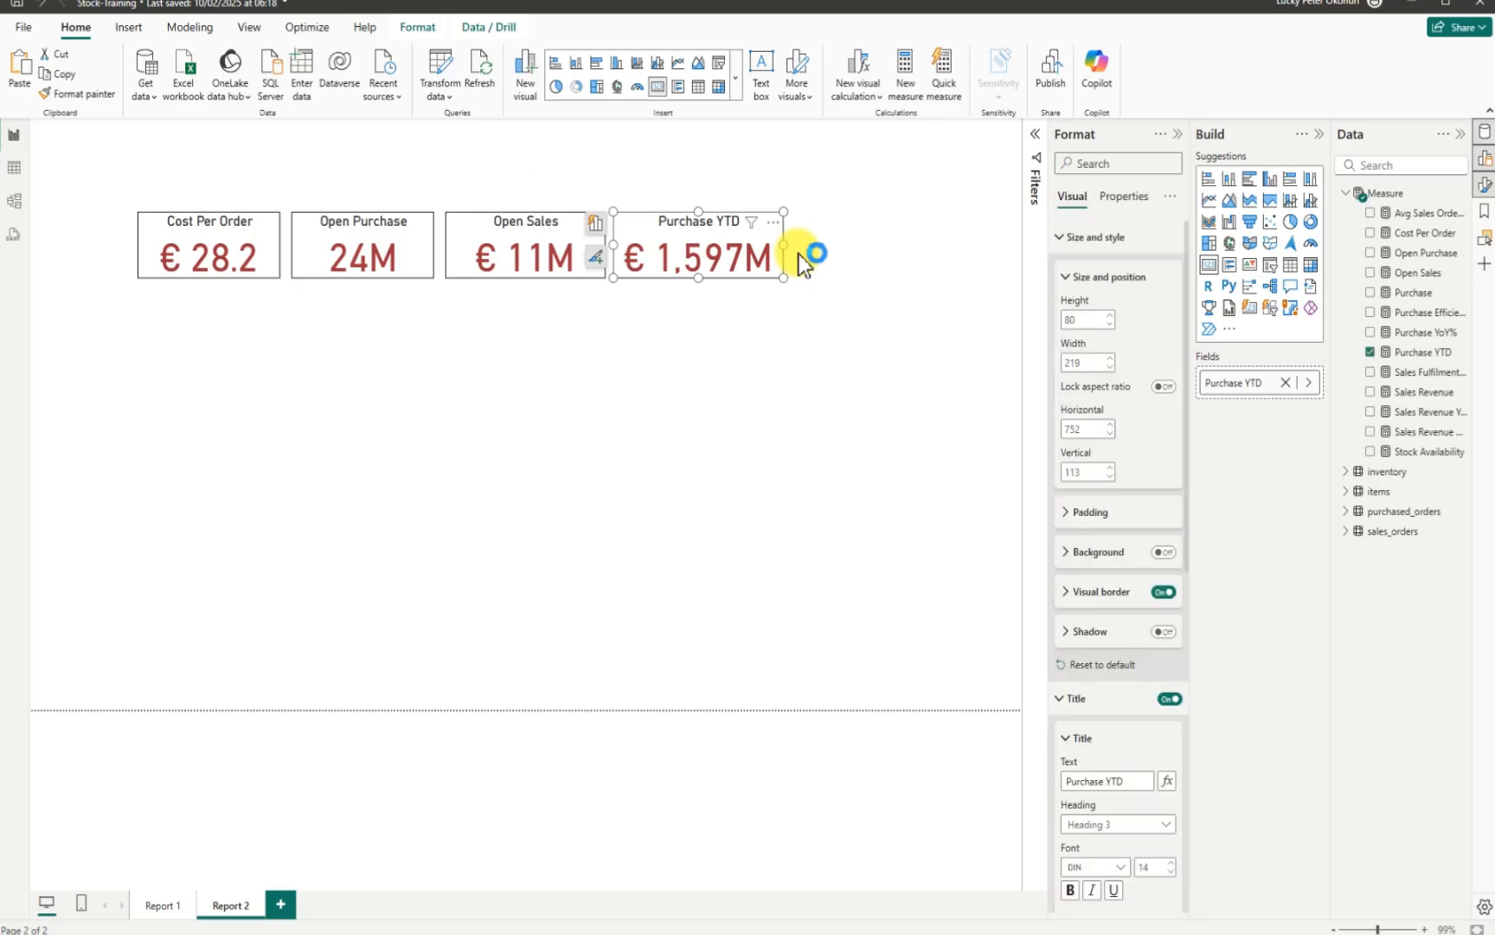
pyautogui.moveTo(755, 251); pyautogui.dragTo(938, 254)
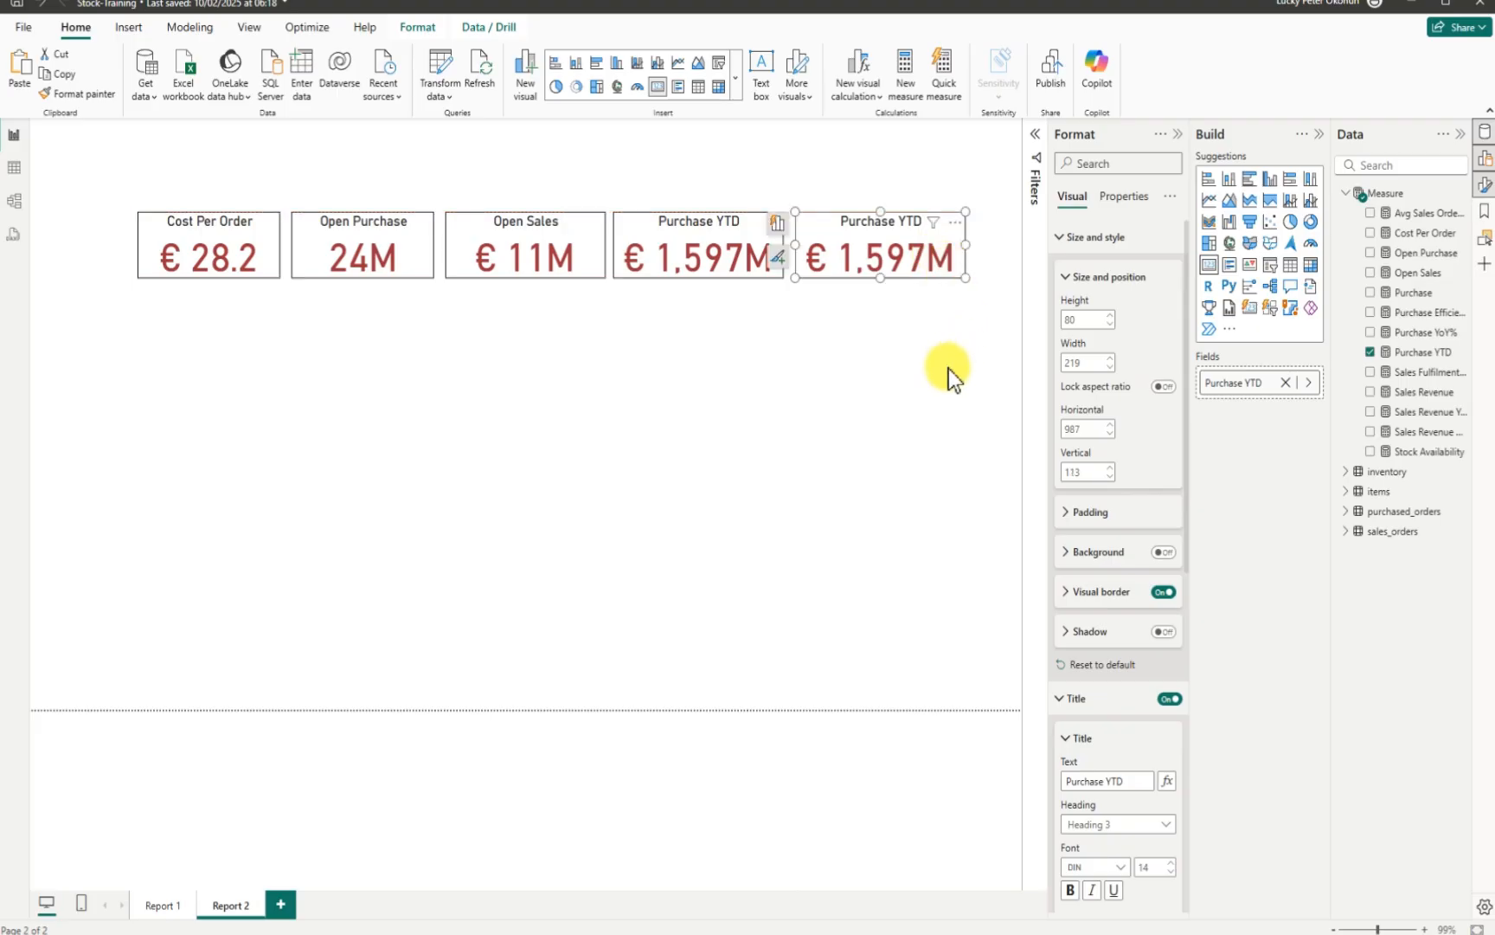
# Step: Try the Avg Sales Order Value measure in place of Purchase YTD on the last card in the row
pyautogui.click(1371, 352)
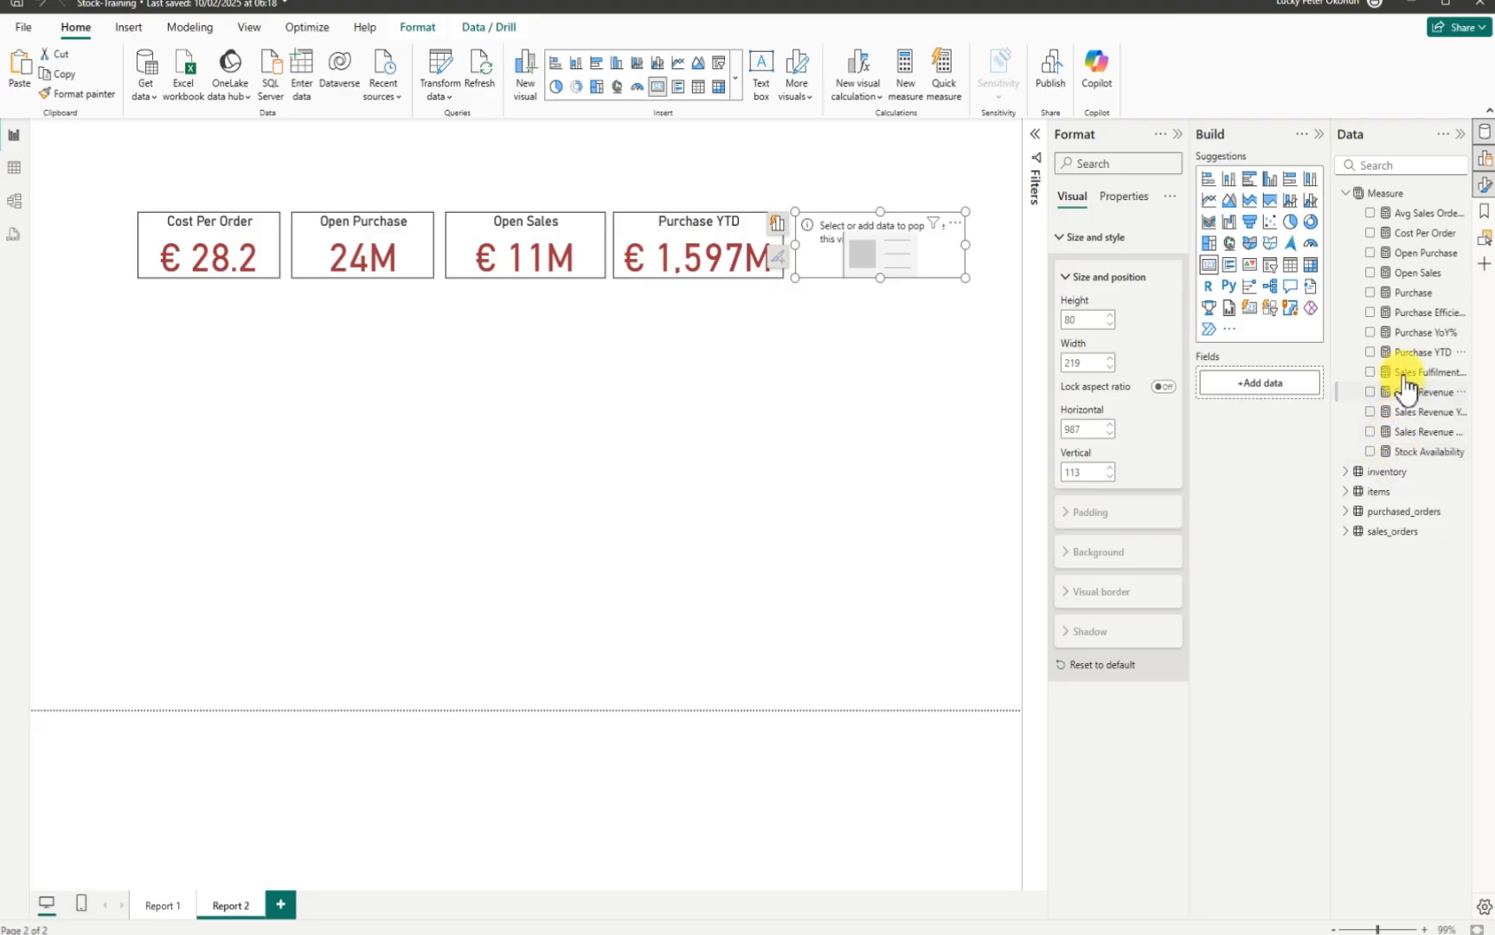
pyautogui.click(1372, 214)
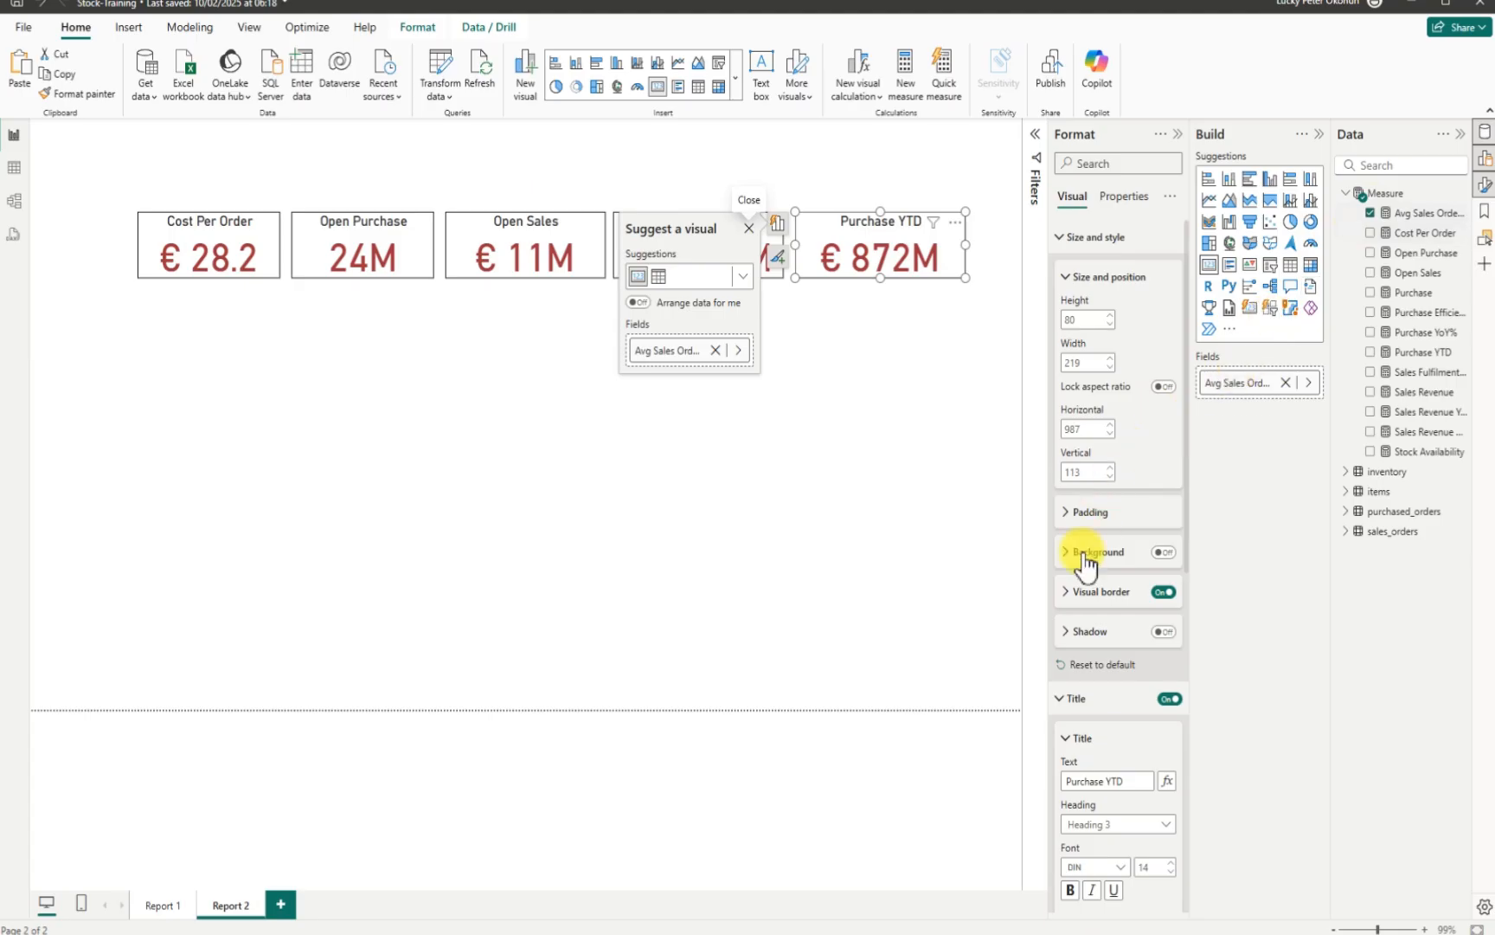
pyautogui.scroll(-2, 1114, 760)
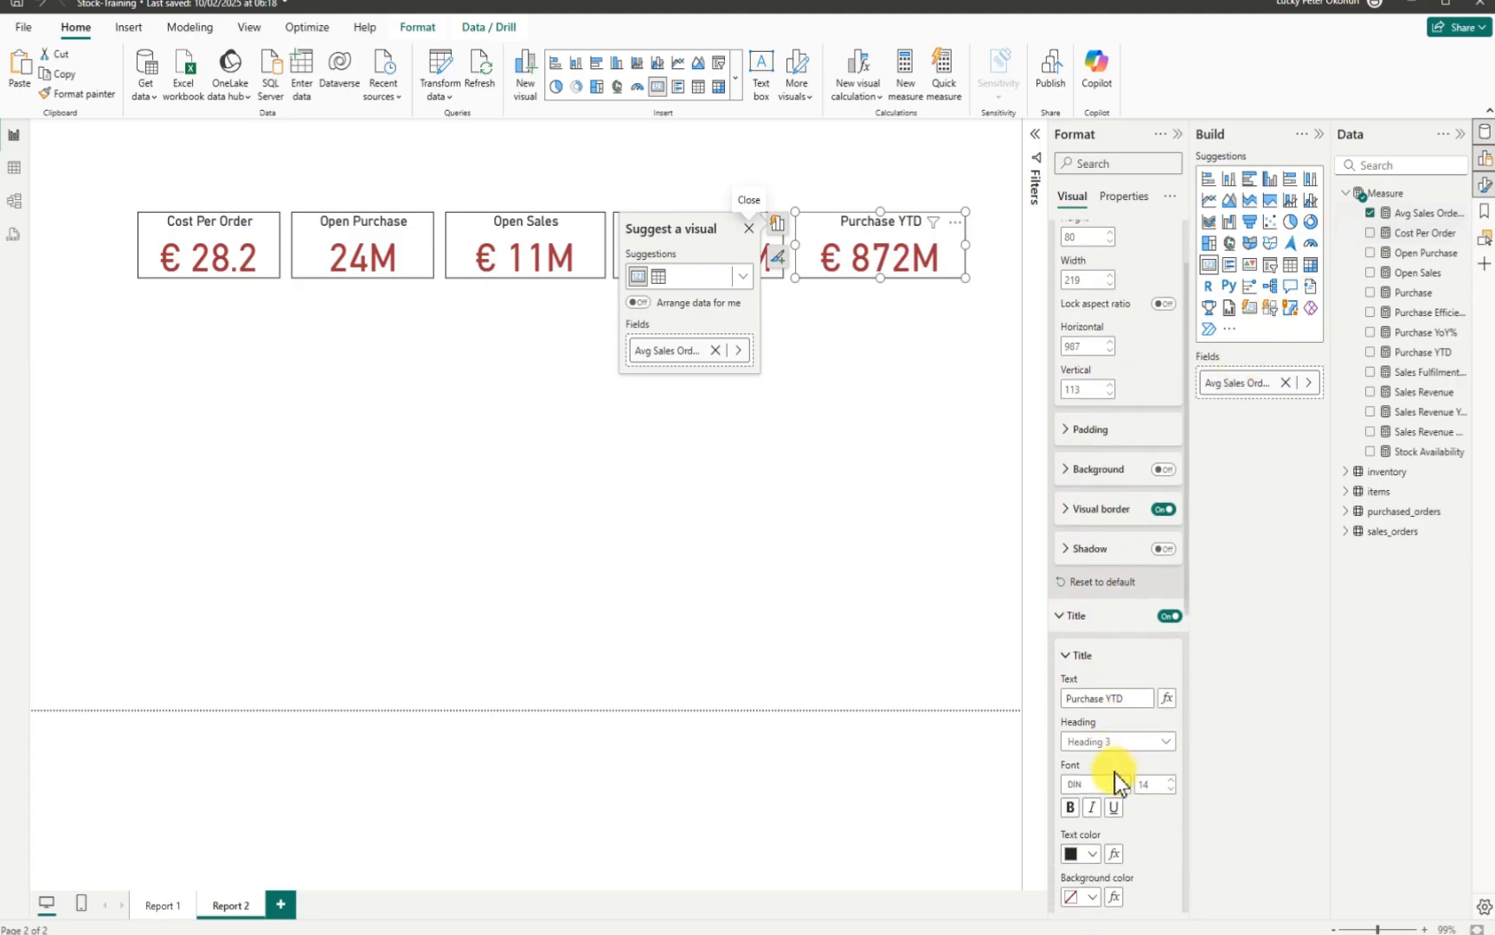
pyautogui.moveTo(1131, 697); pyautogui.dragTo(1061, 698)
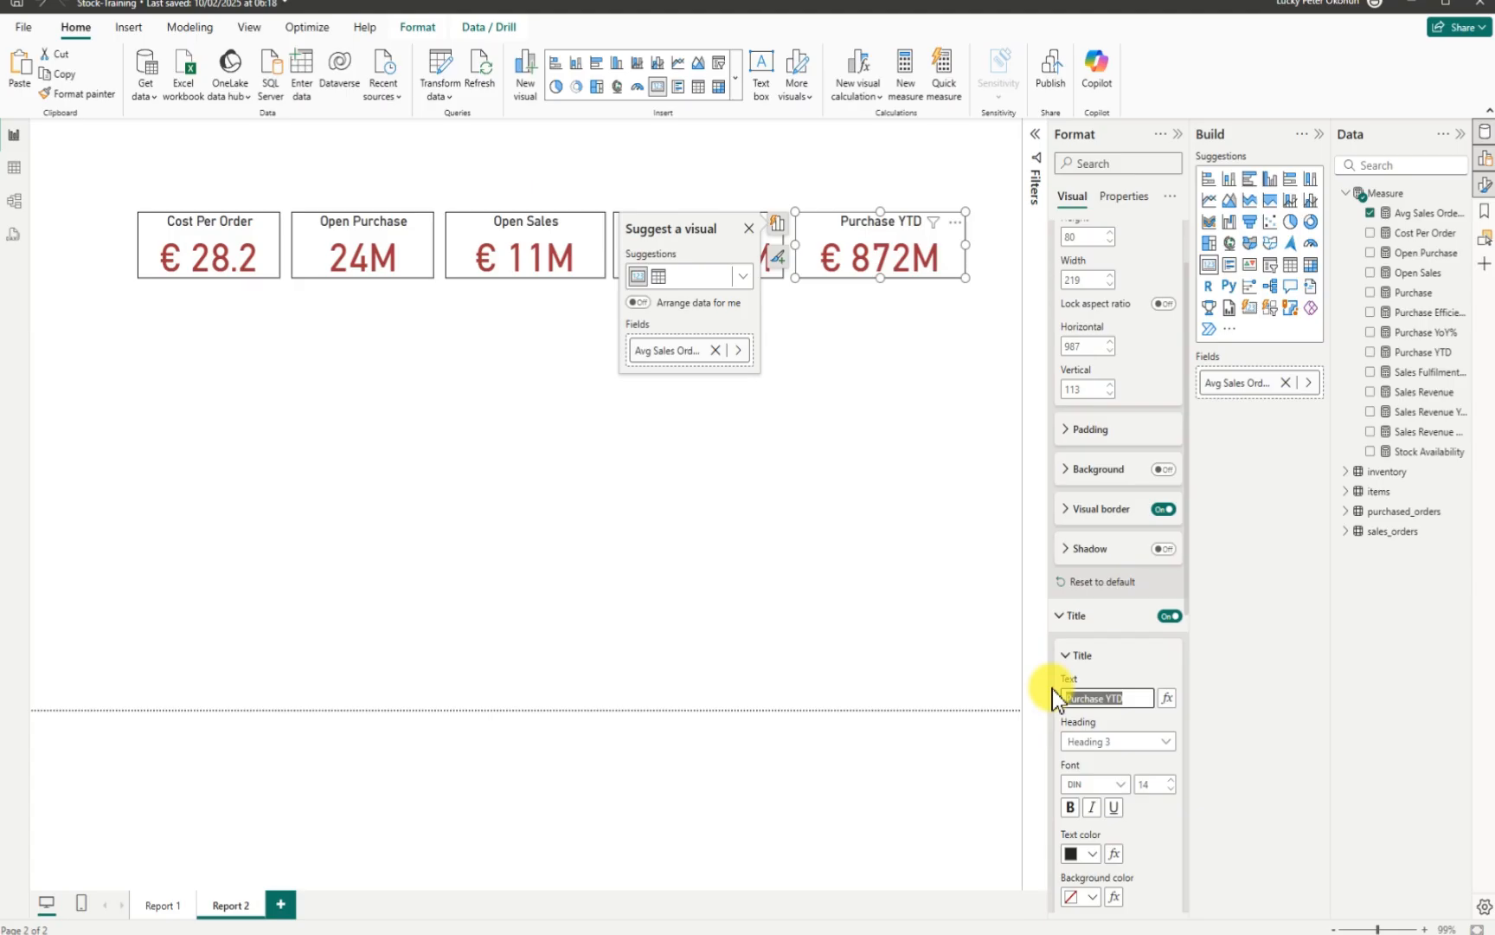
# Step: Replace the last card's measure with the year-to-date Sales Revenue measure, and change its title to Sales YTD
pyautogui.click(1370, 213)
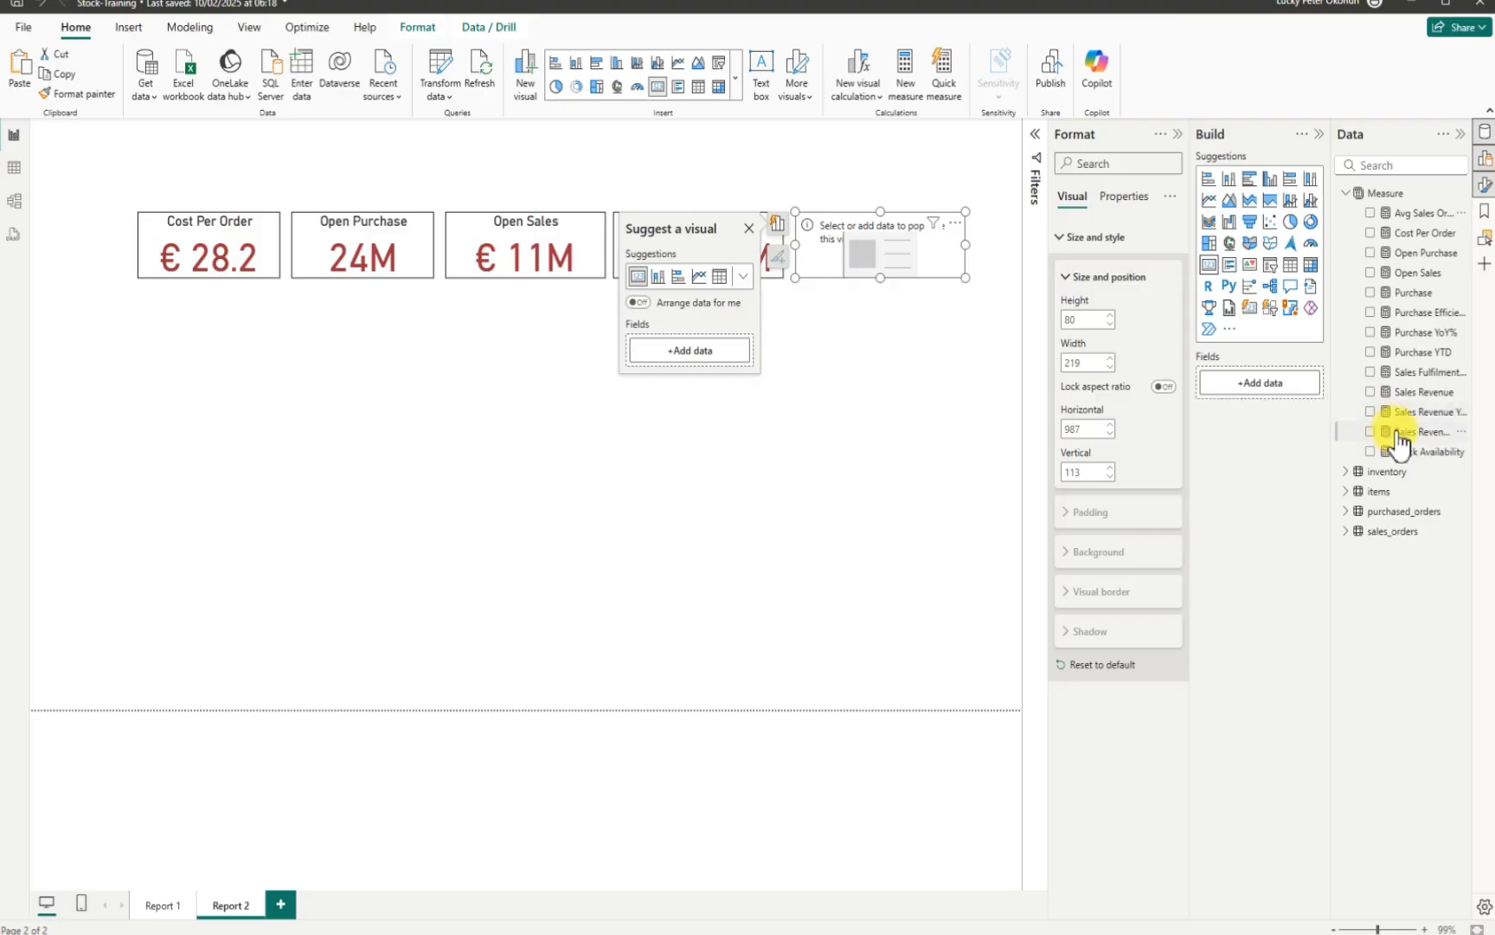
pyautogui.click(1370, 432)
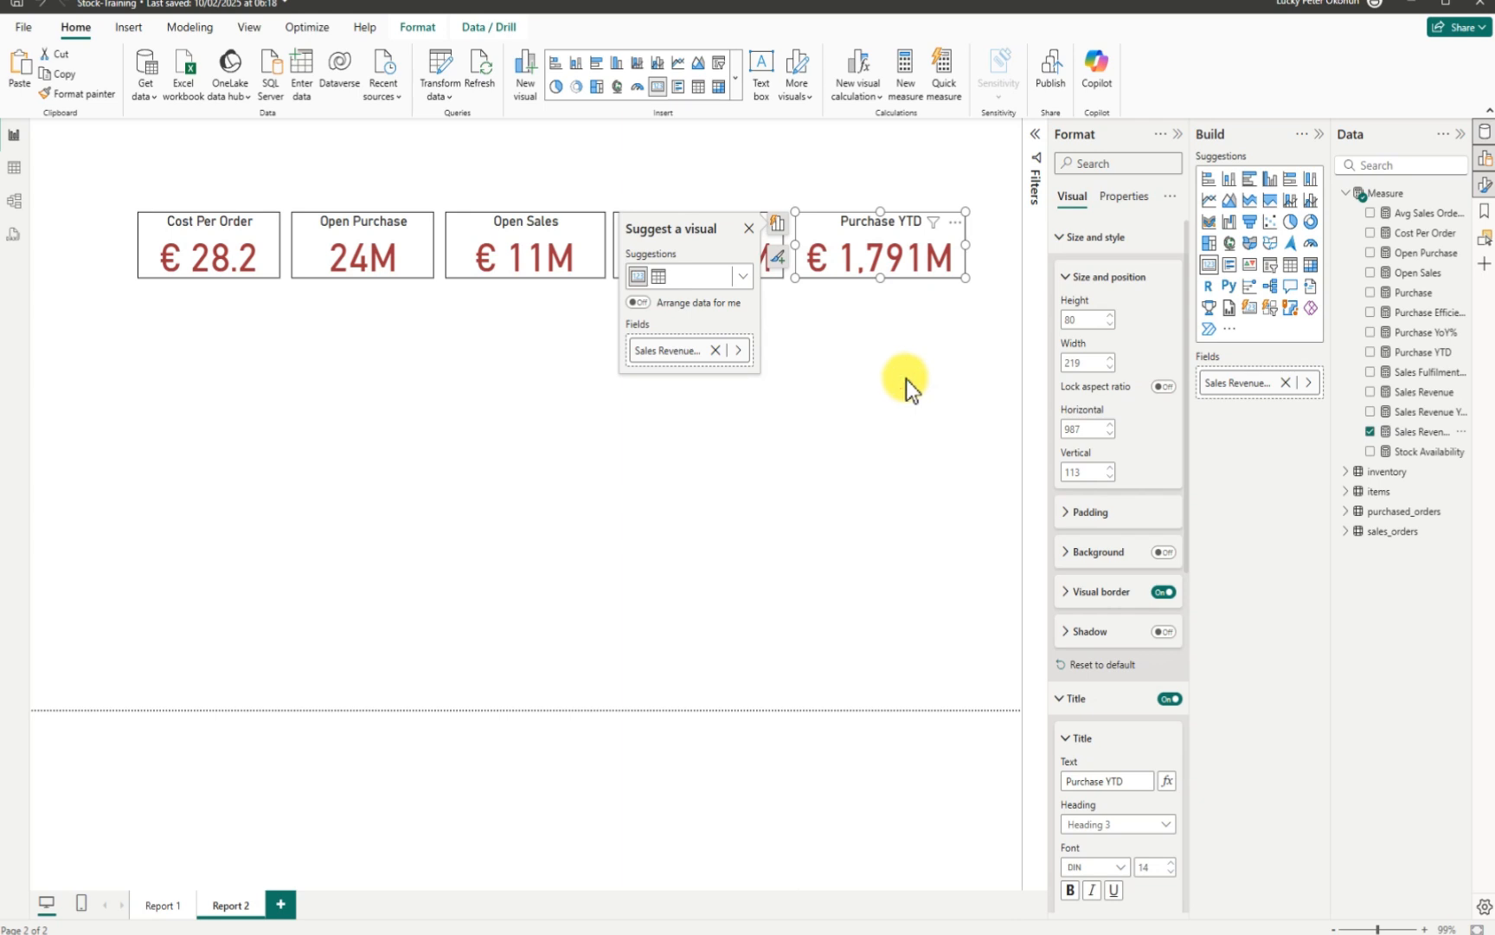
pyautogui.click(907, 378)
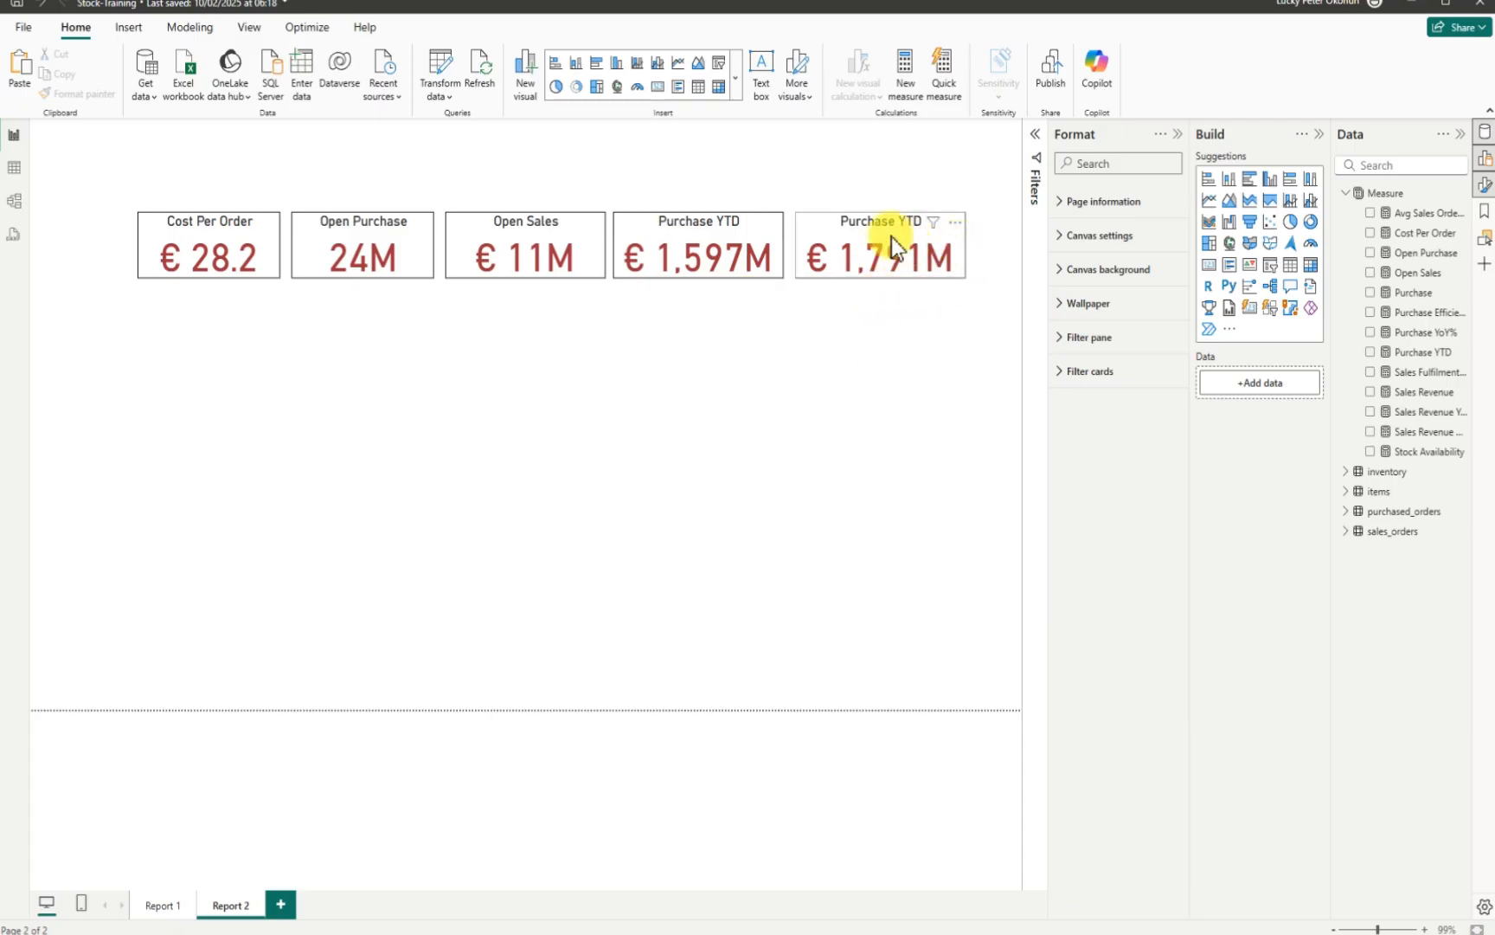
pyautogui.click(961, 252)
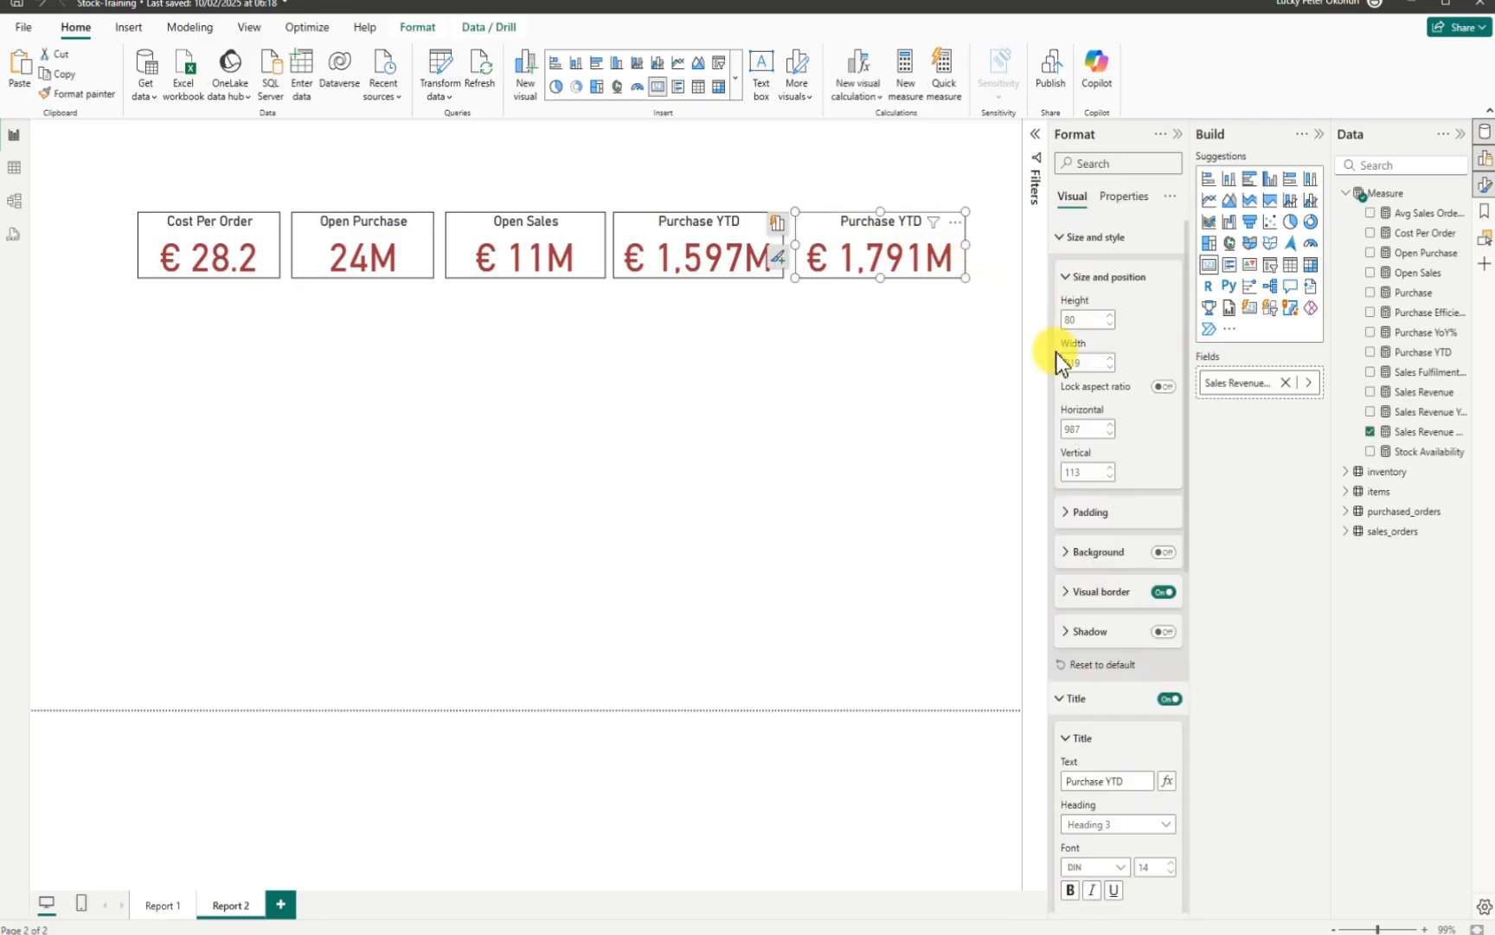
pyautogui.moveTo(1134, 781); pyautogui.dragTo(1071, 783)
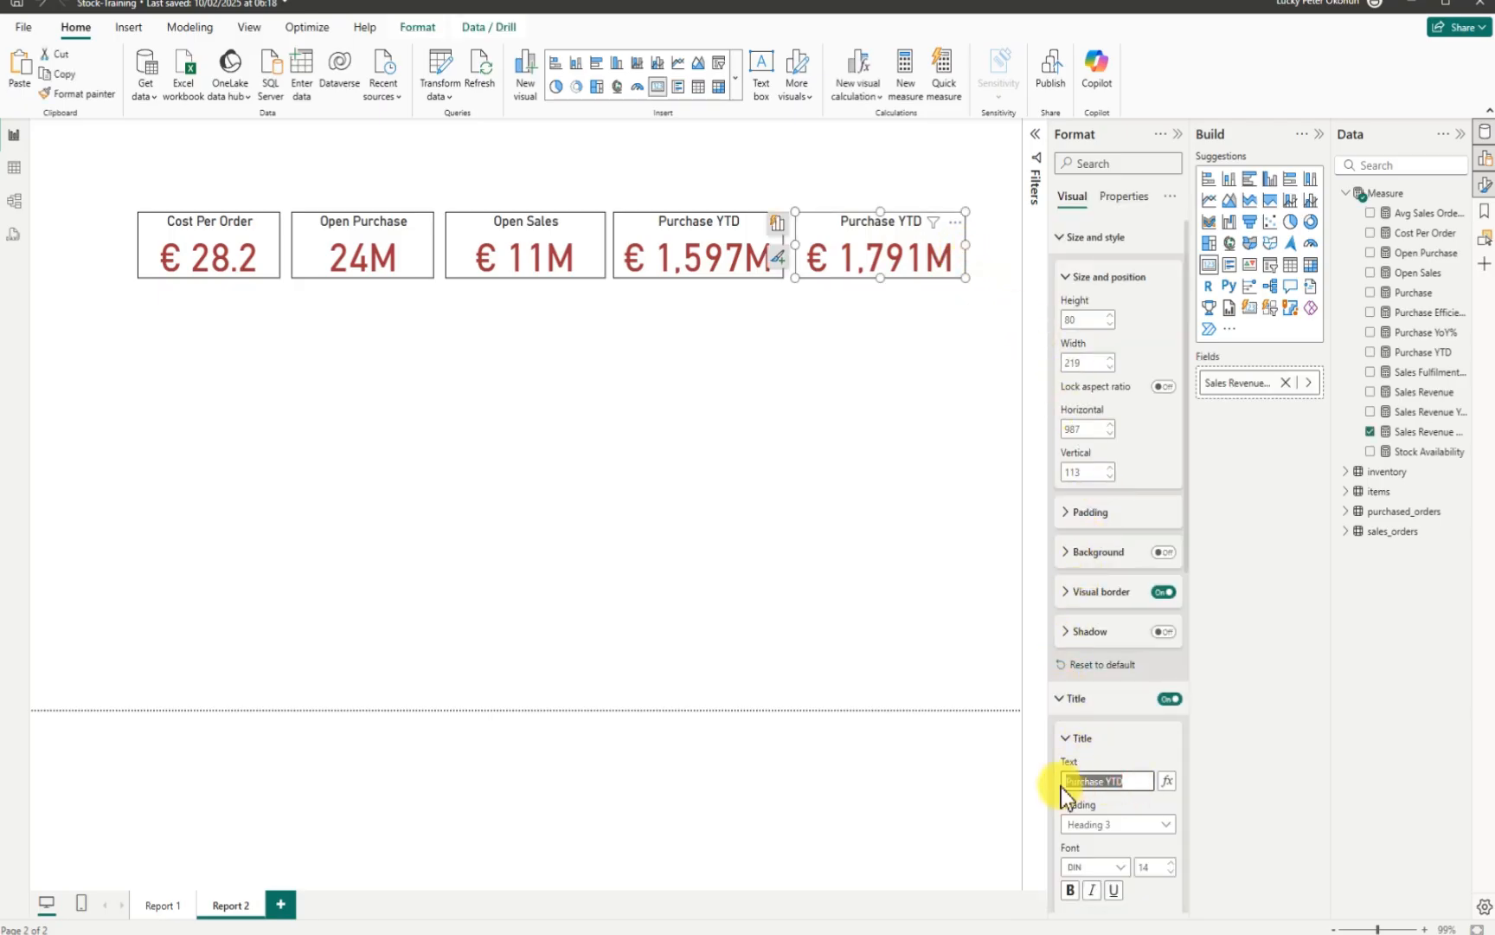
pyautogui.press('BackSpace')
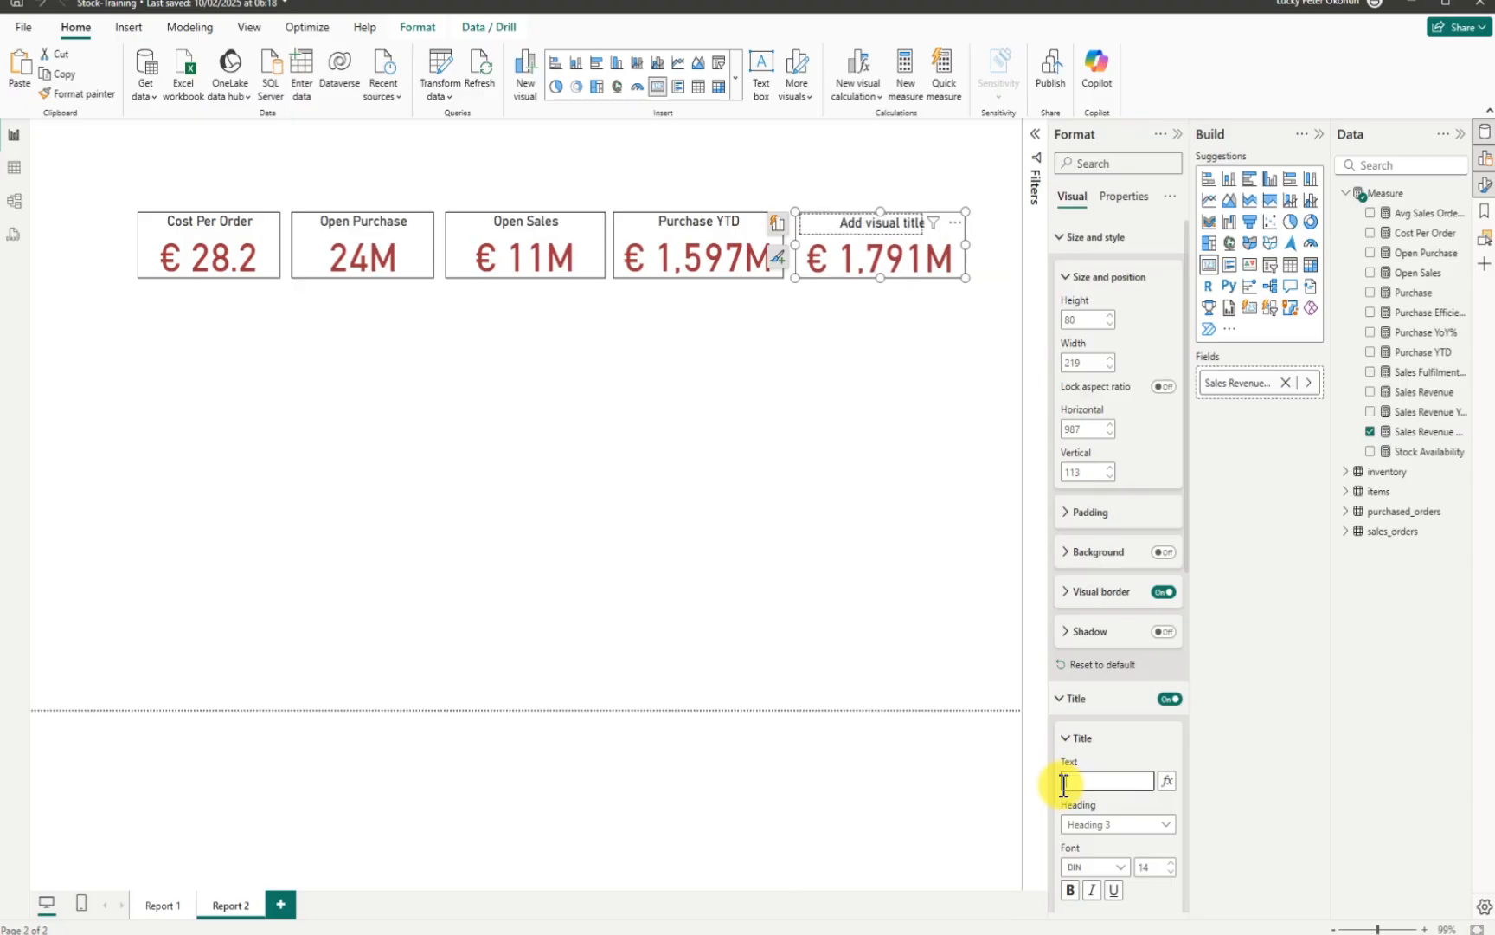
pyautogui.write('Sa')
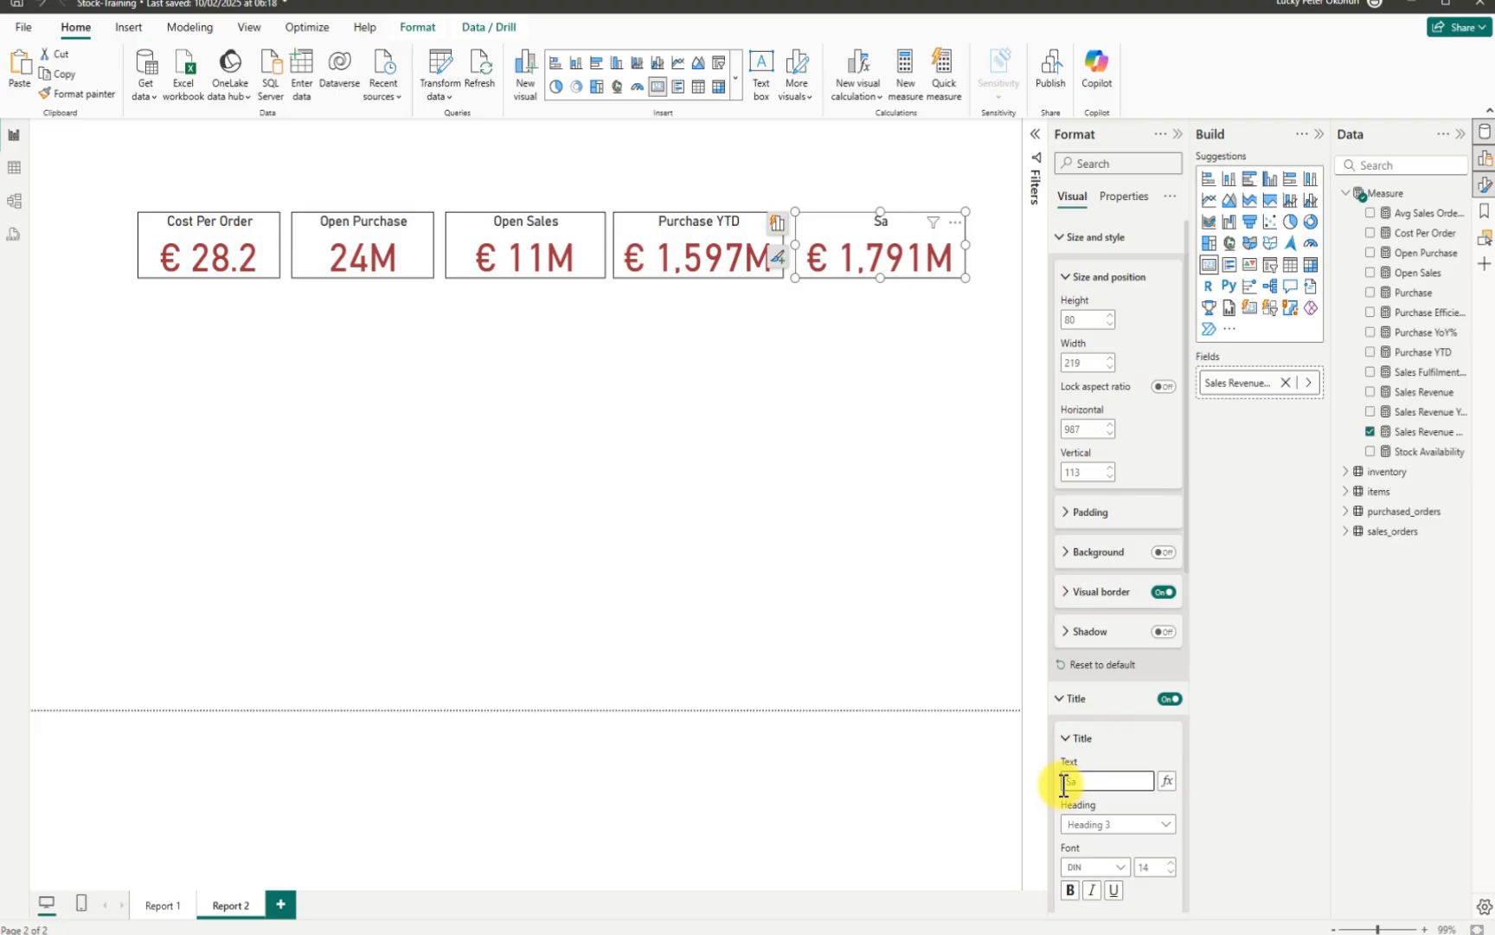
pyautogui.write('les YTD')
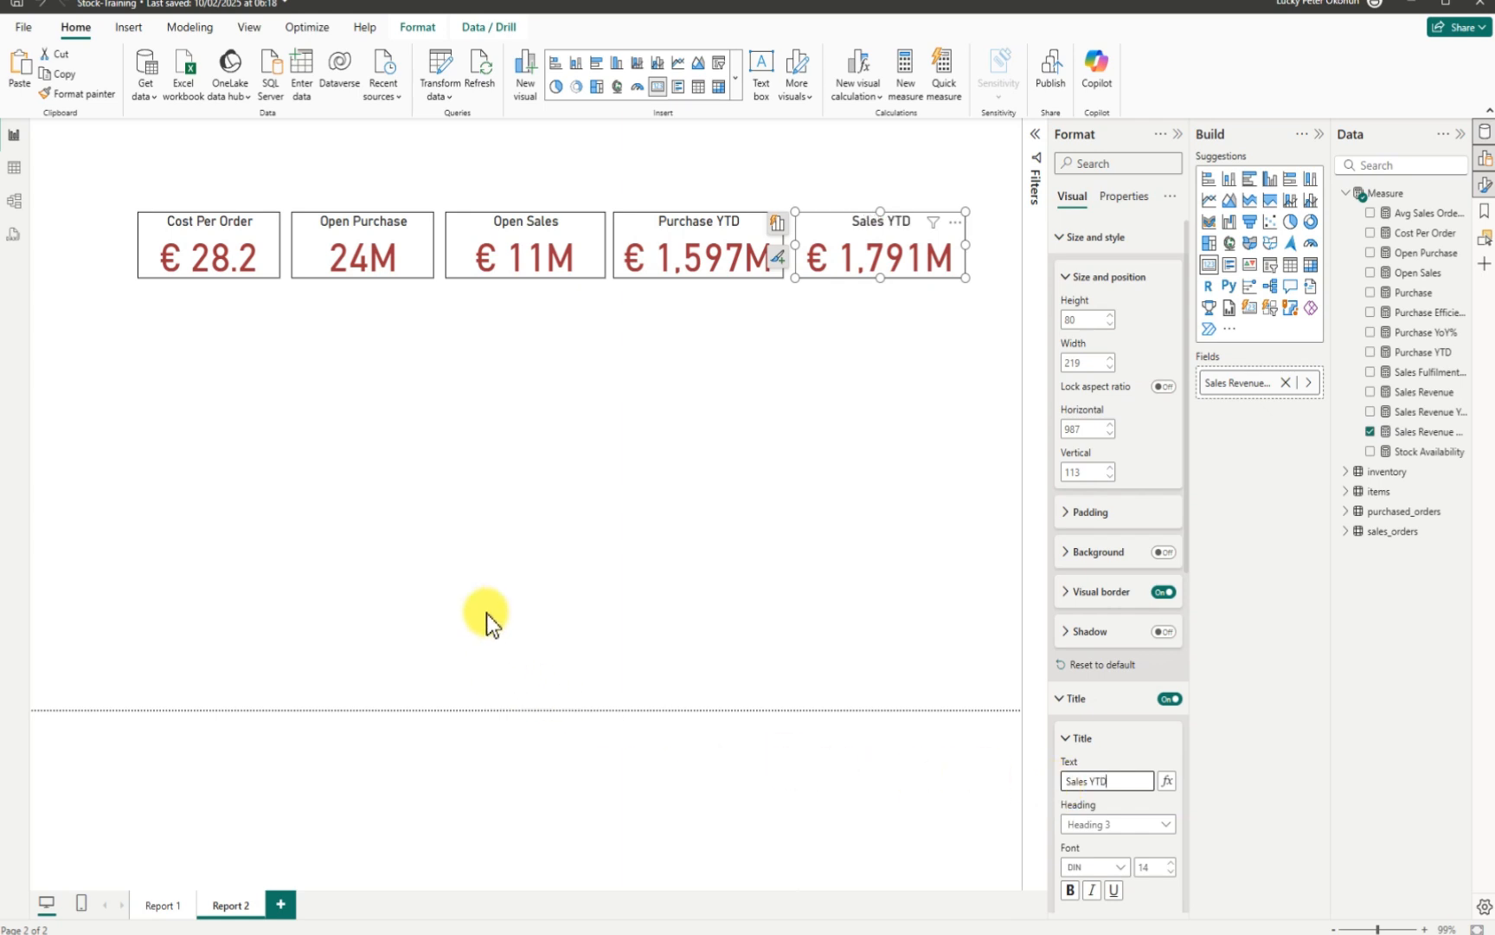
# Step: Select the Open Sales card and create the measure Avg Cost = AVERAGE(inventory[averageCost]) in the Measure table
pyautogui.click(588, 483)
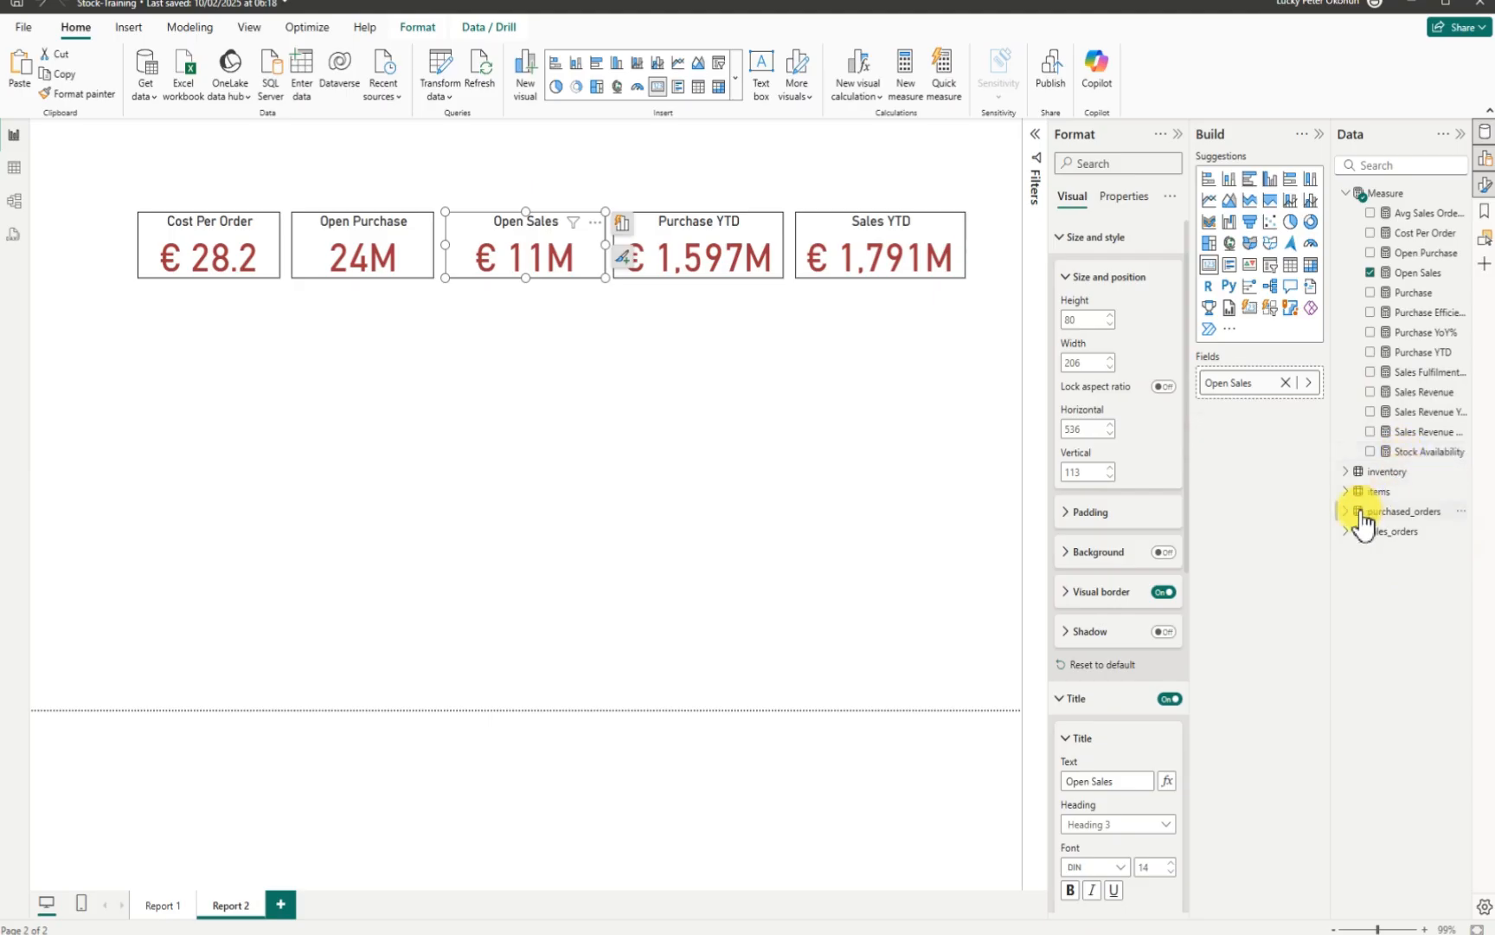
pyautogui.click(1345, 472)
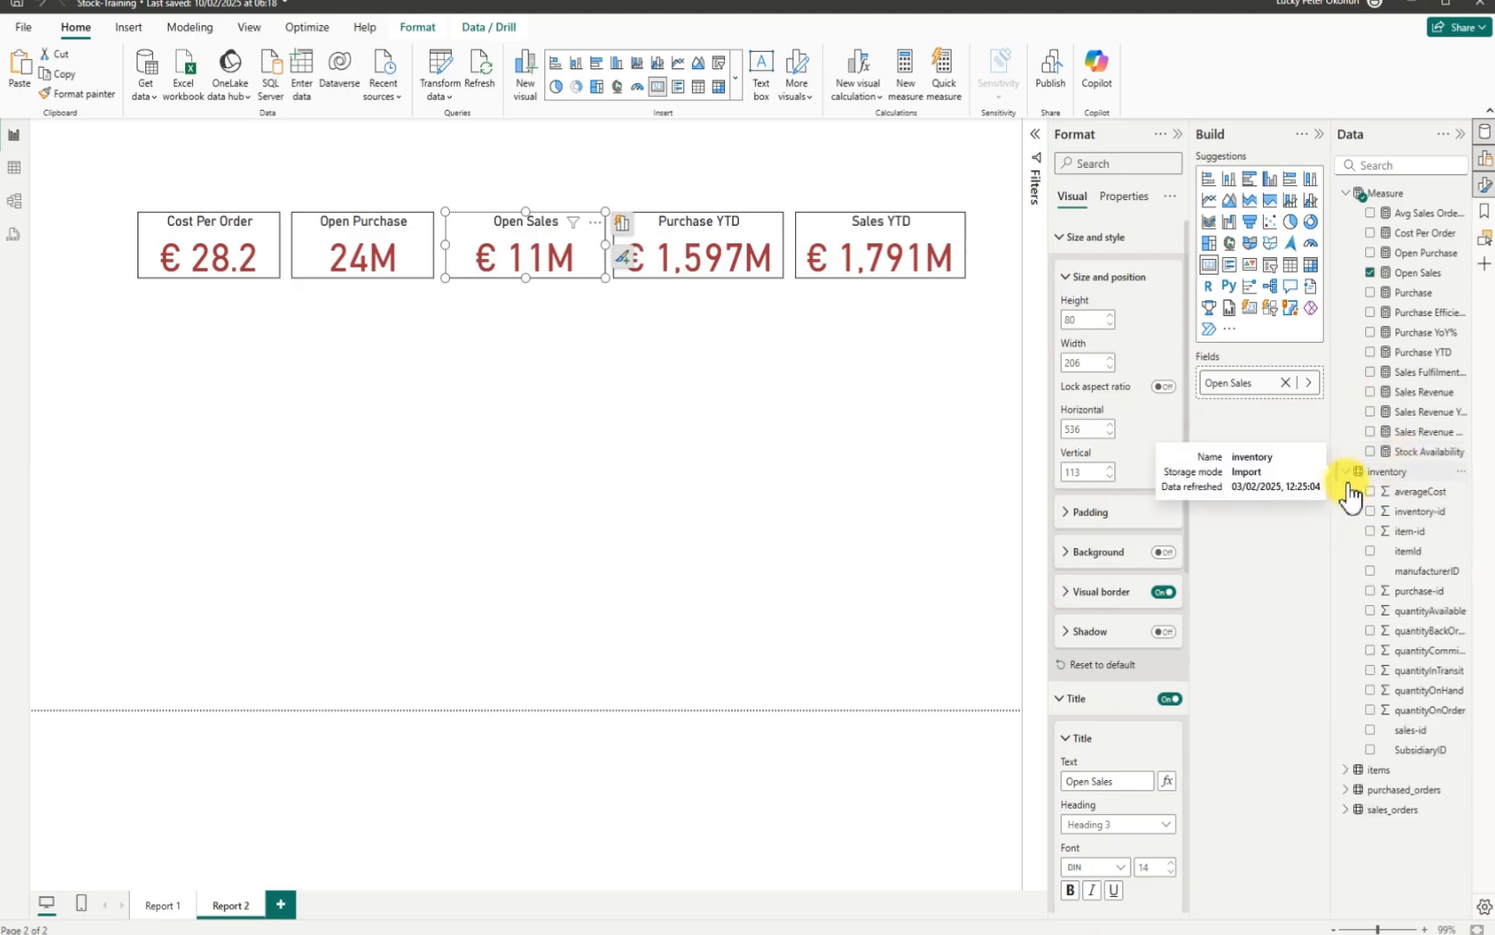
pyautogui.click(1347, 771)
pyautogui.scroll(-1, 1428, 818)
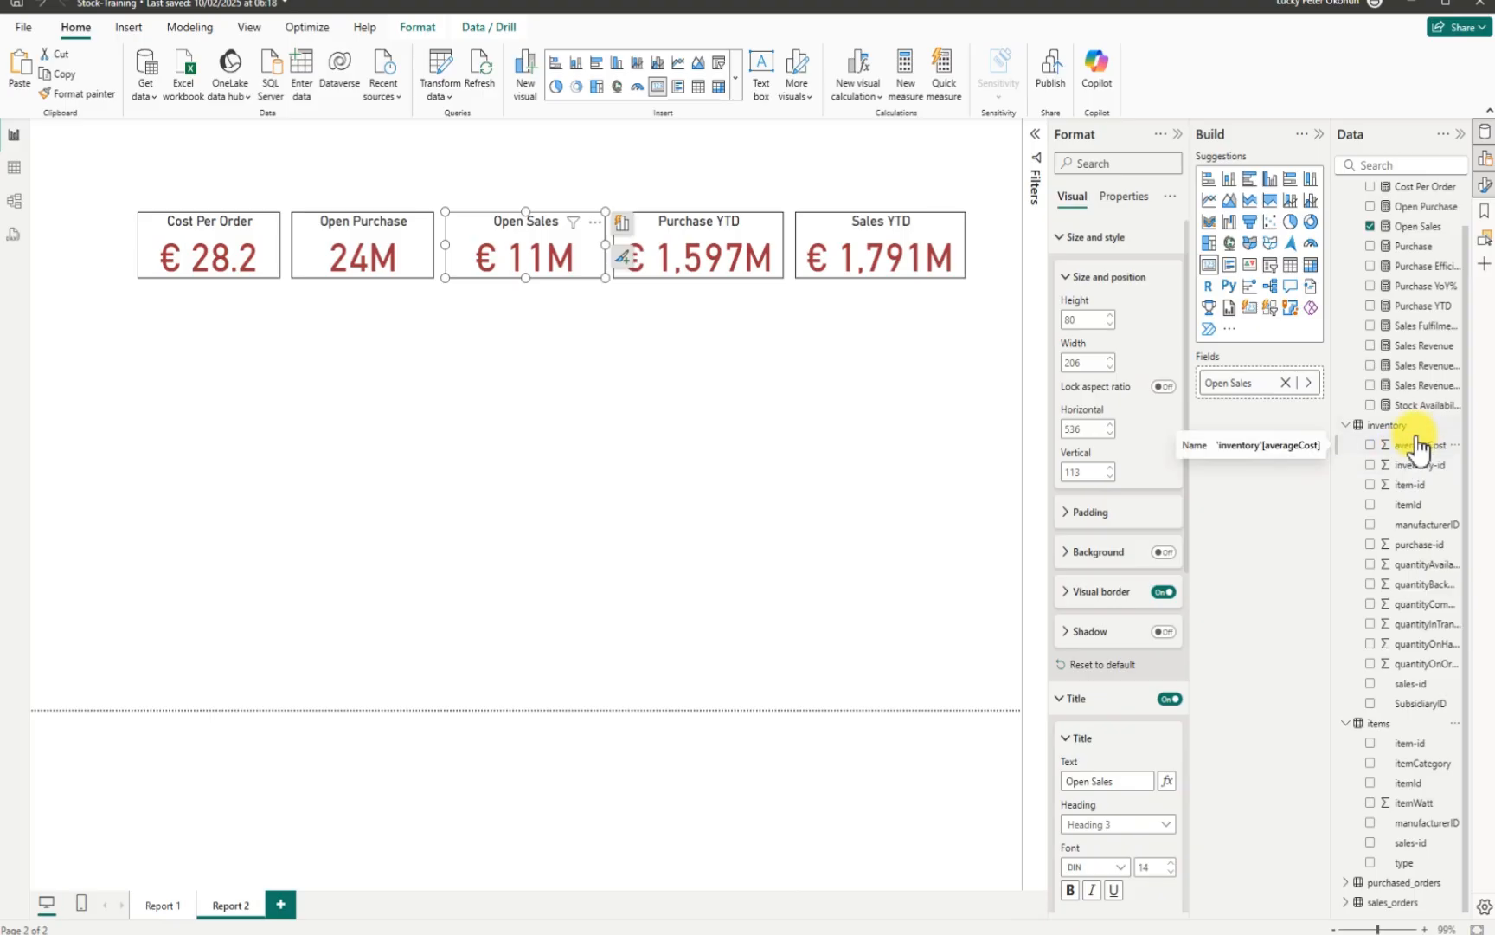
pyautogui.scroll(1, 1406, 252)
pyautogui.scroll(1, 1406, 251)
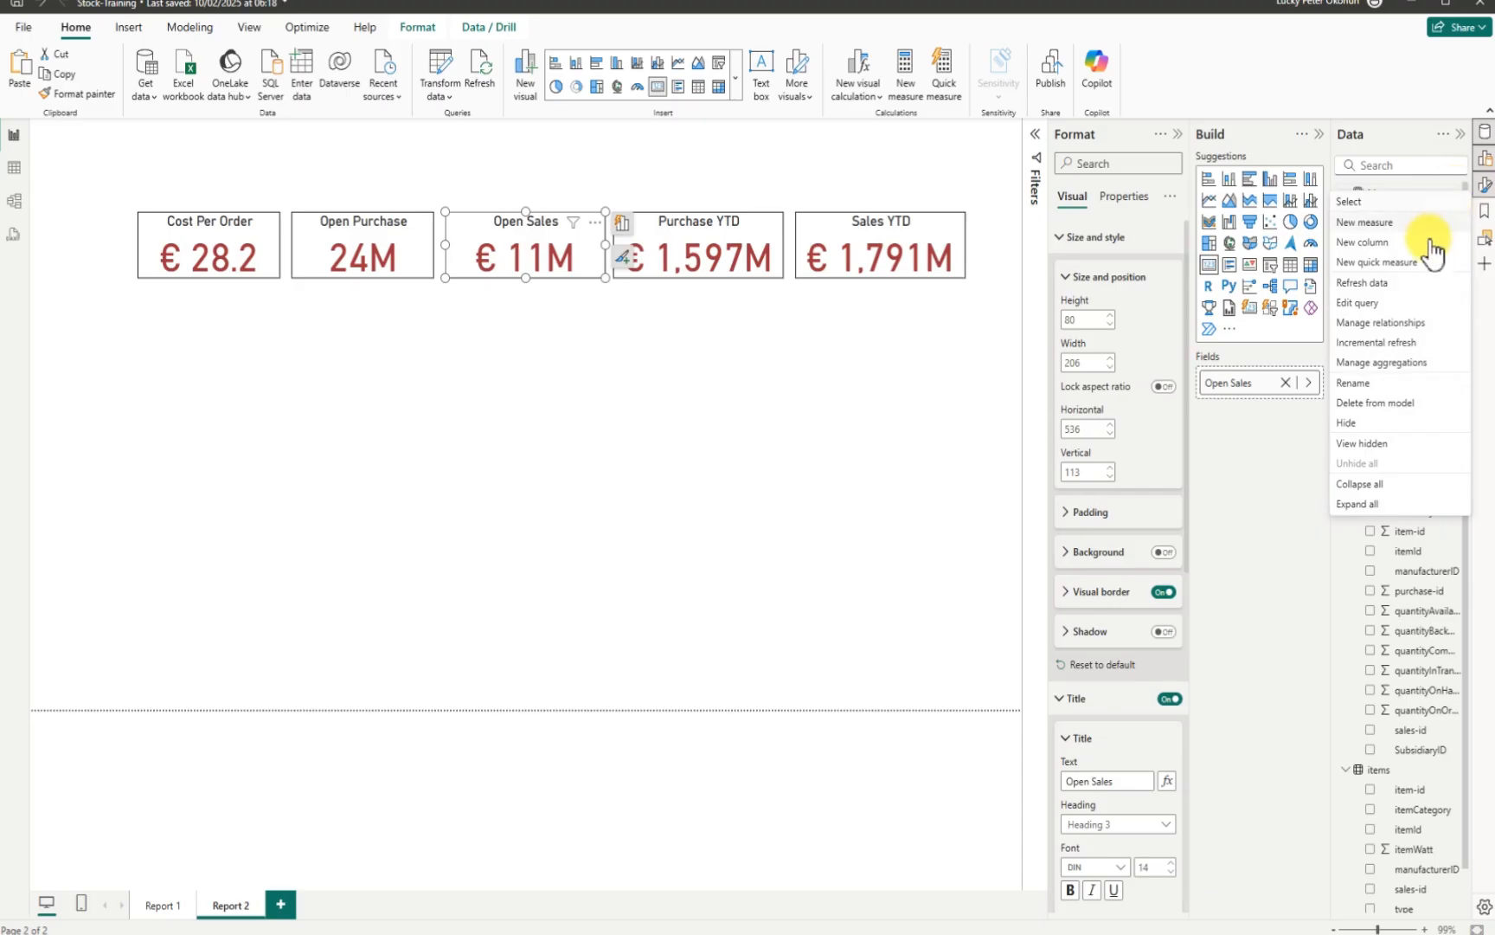
pyautogui.click(1376, 222)
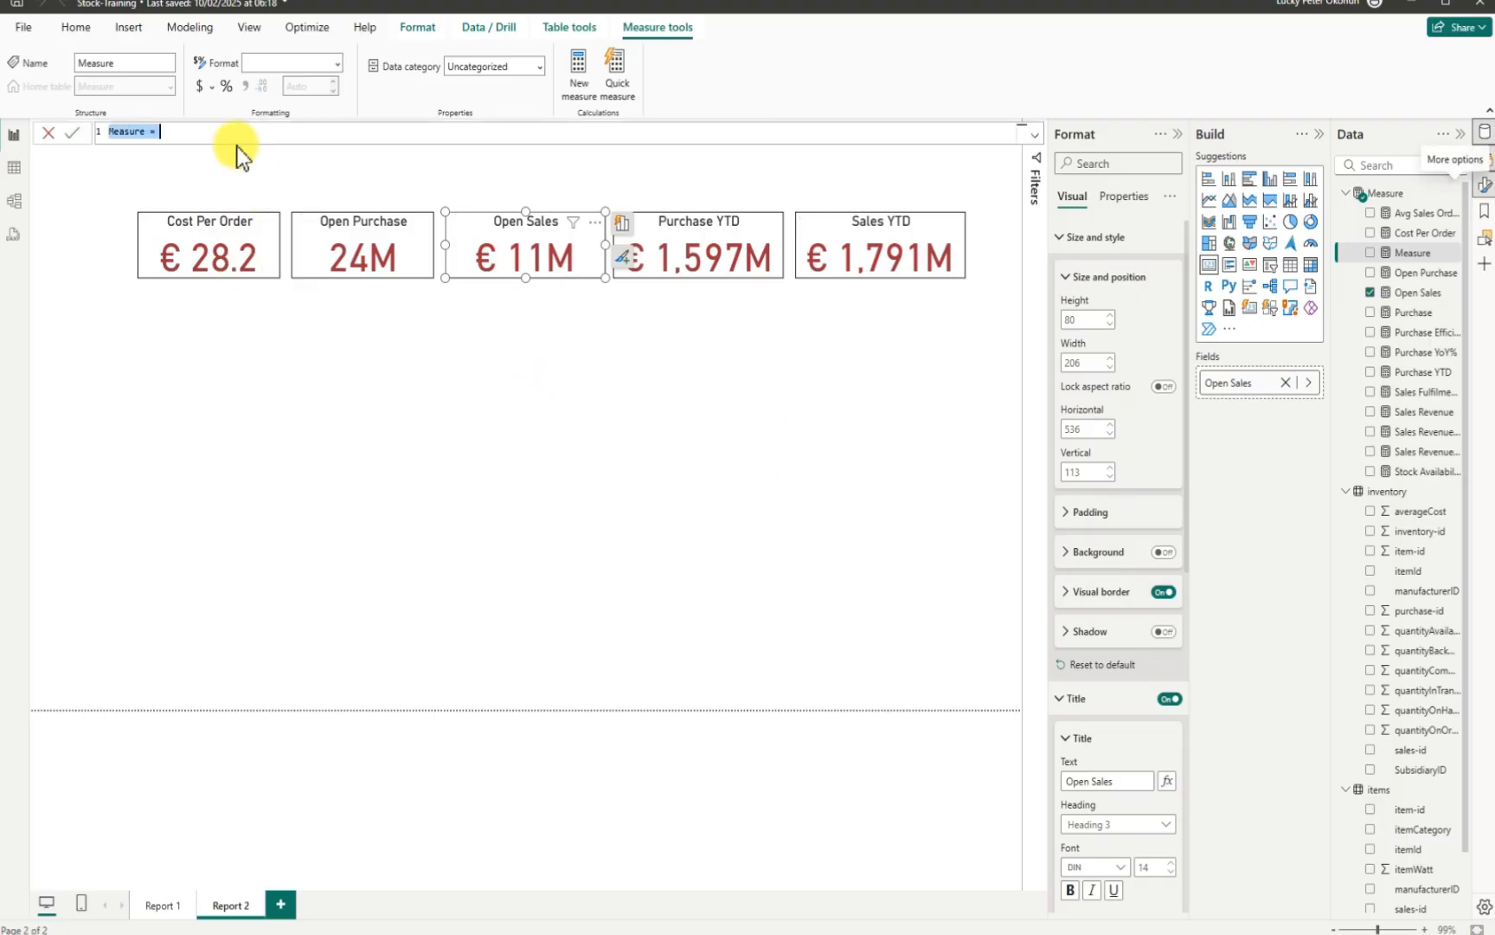
pyautogui.press('BackSpace')
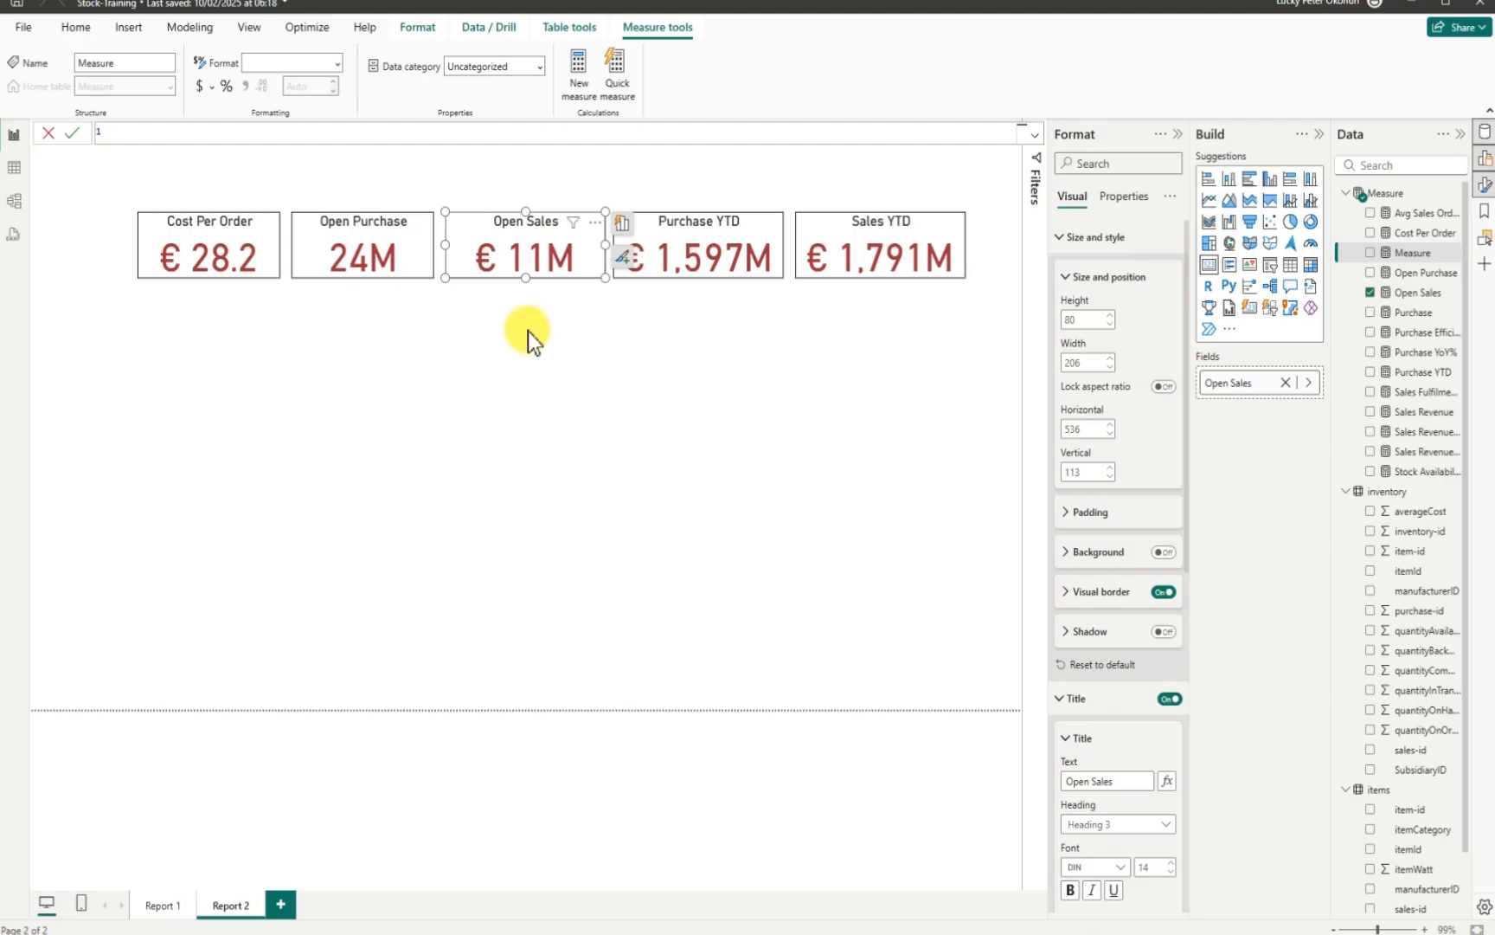
pyautogui.write('Avg Cost = avera')
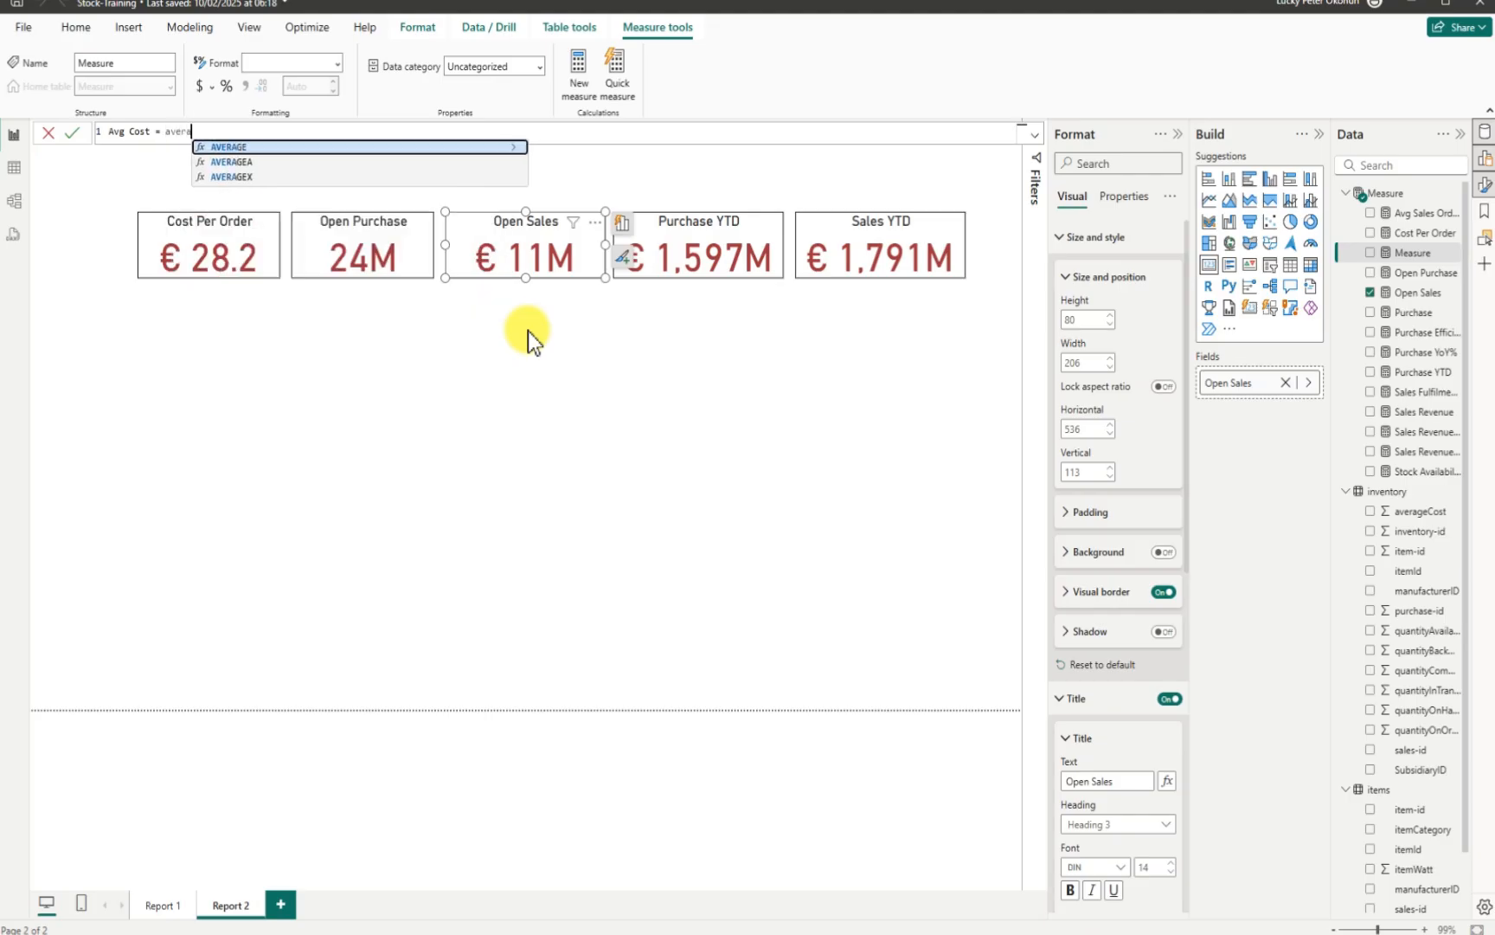
pyautogui.press('Tab')
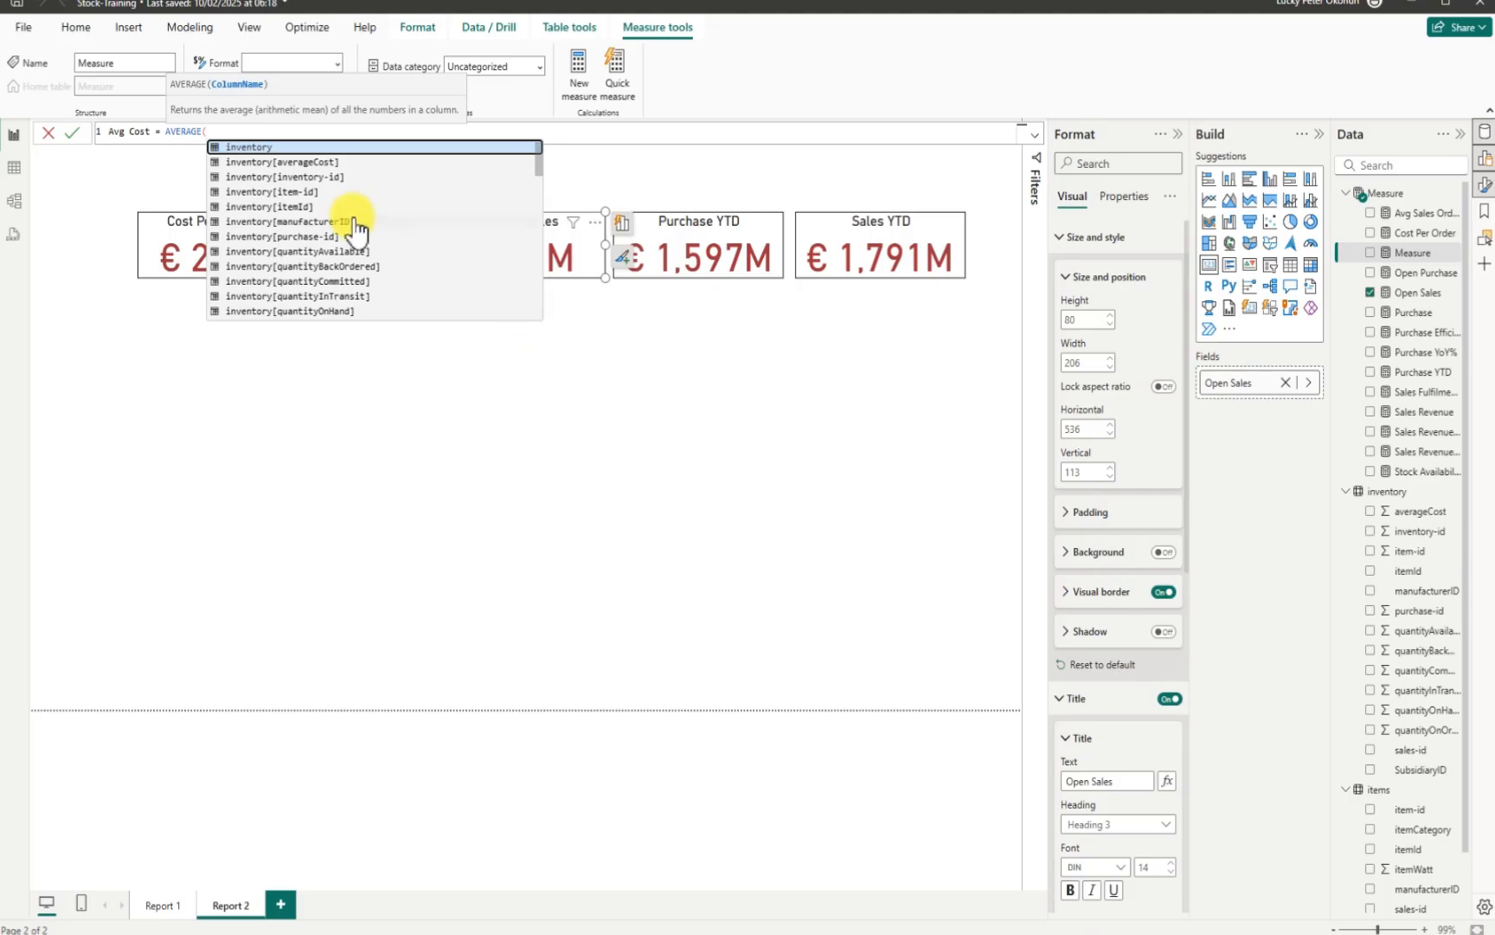
pyautogui.click(310, 161)
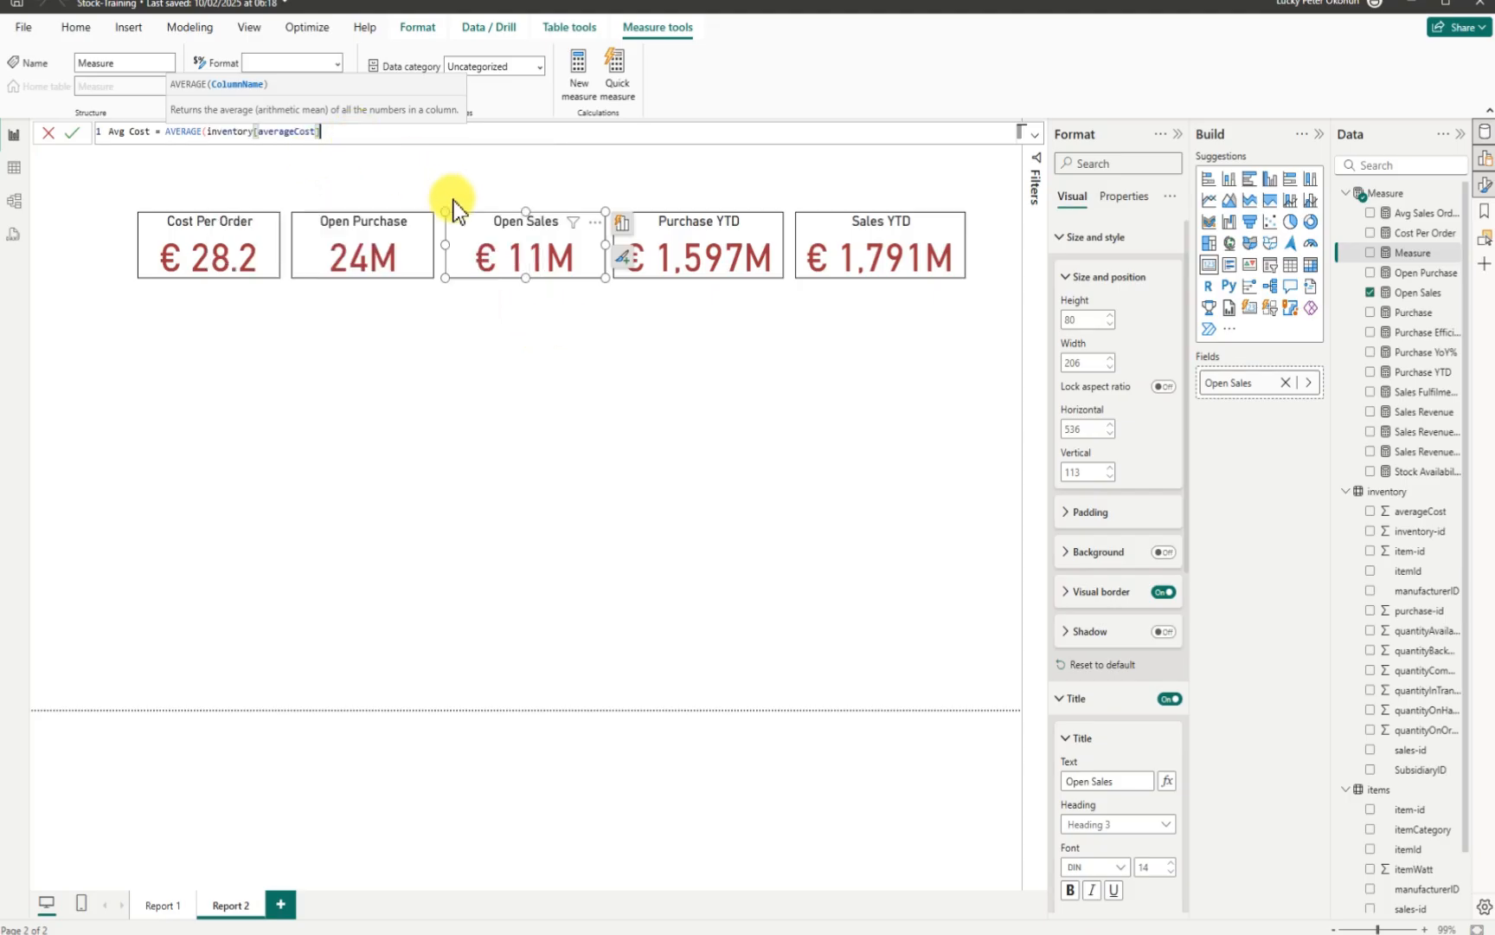
pyautogui.write(')')
pyautogui.press('Return')
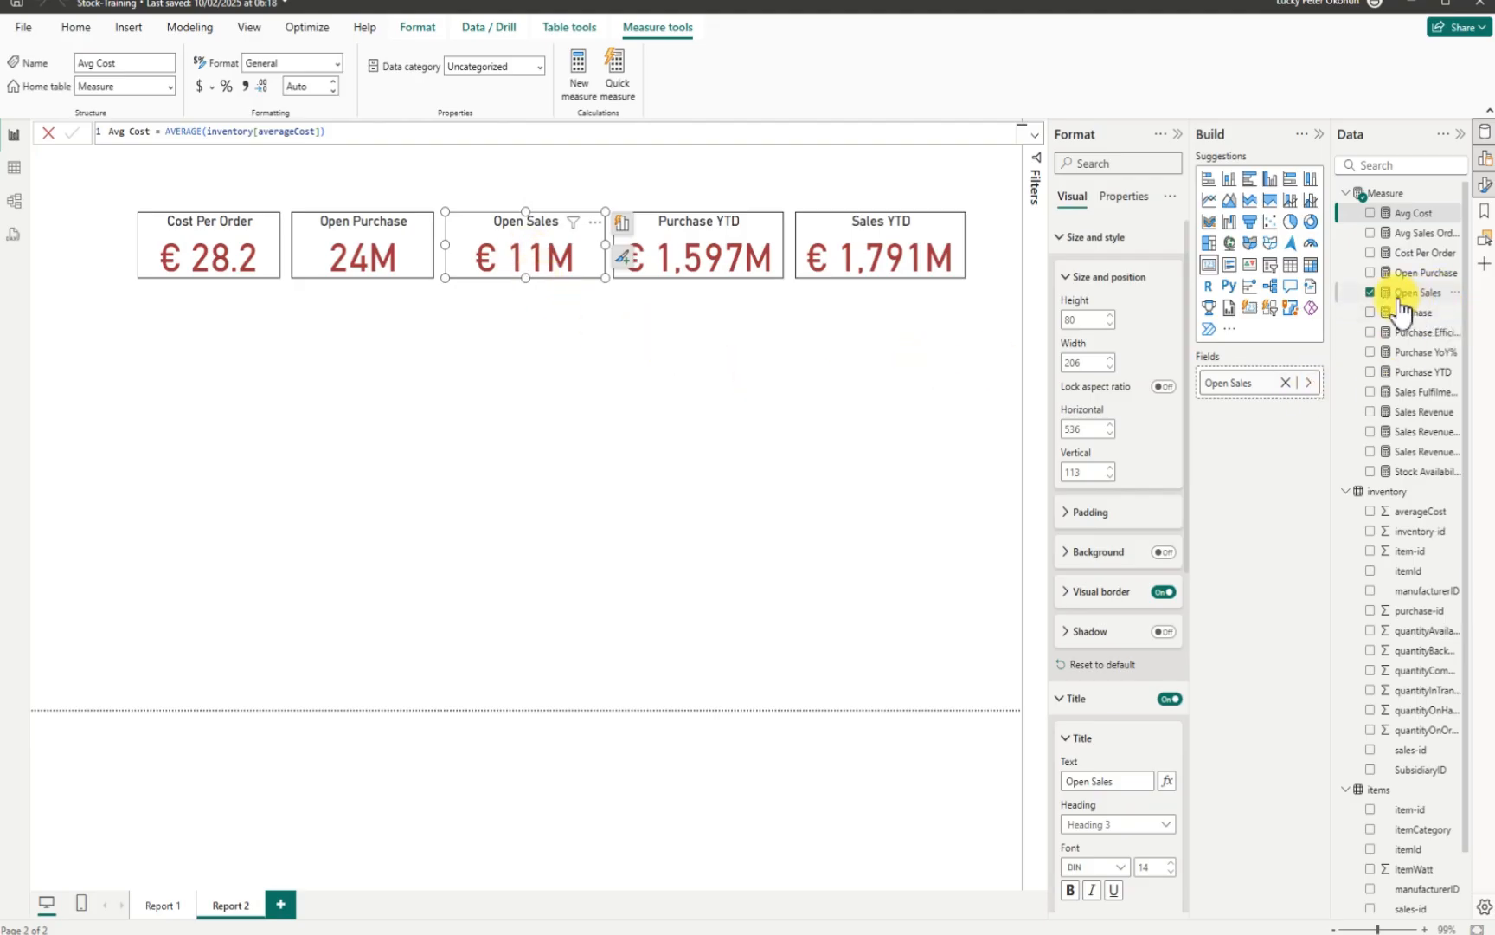
# Step: Show Avg Cost instead of Open Sales on the selected card, with display units None and the Euro (€ 123) currency format
pyautogui.click(1370, 293)
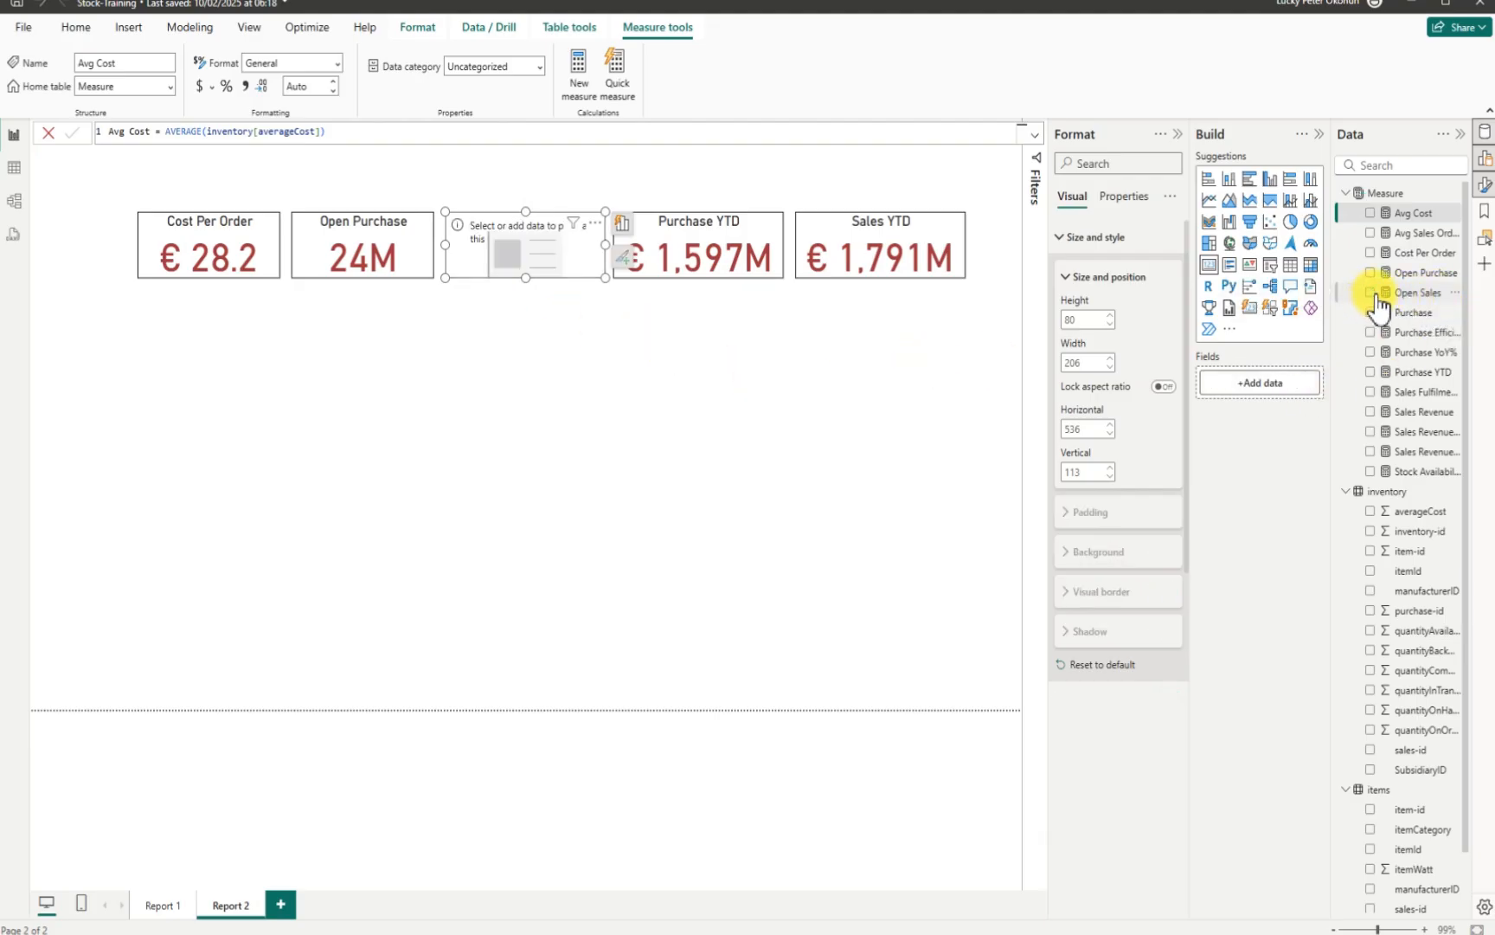
pyautogui.click(1370, 213)
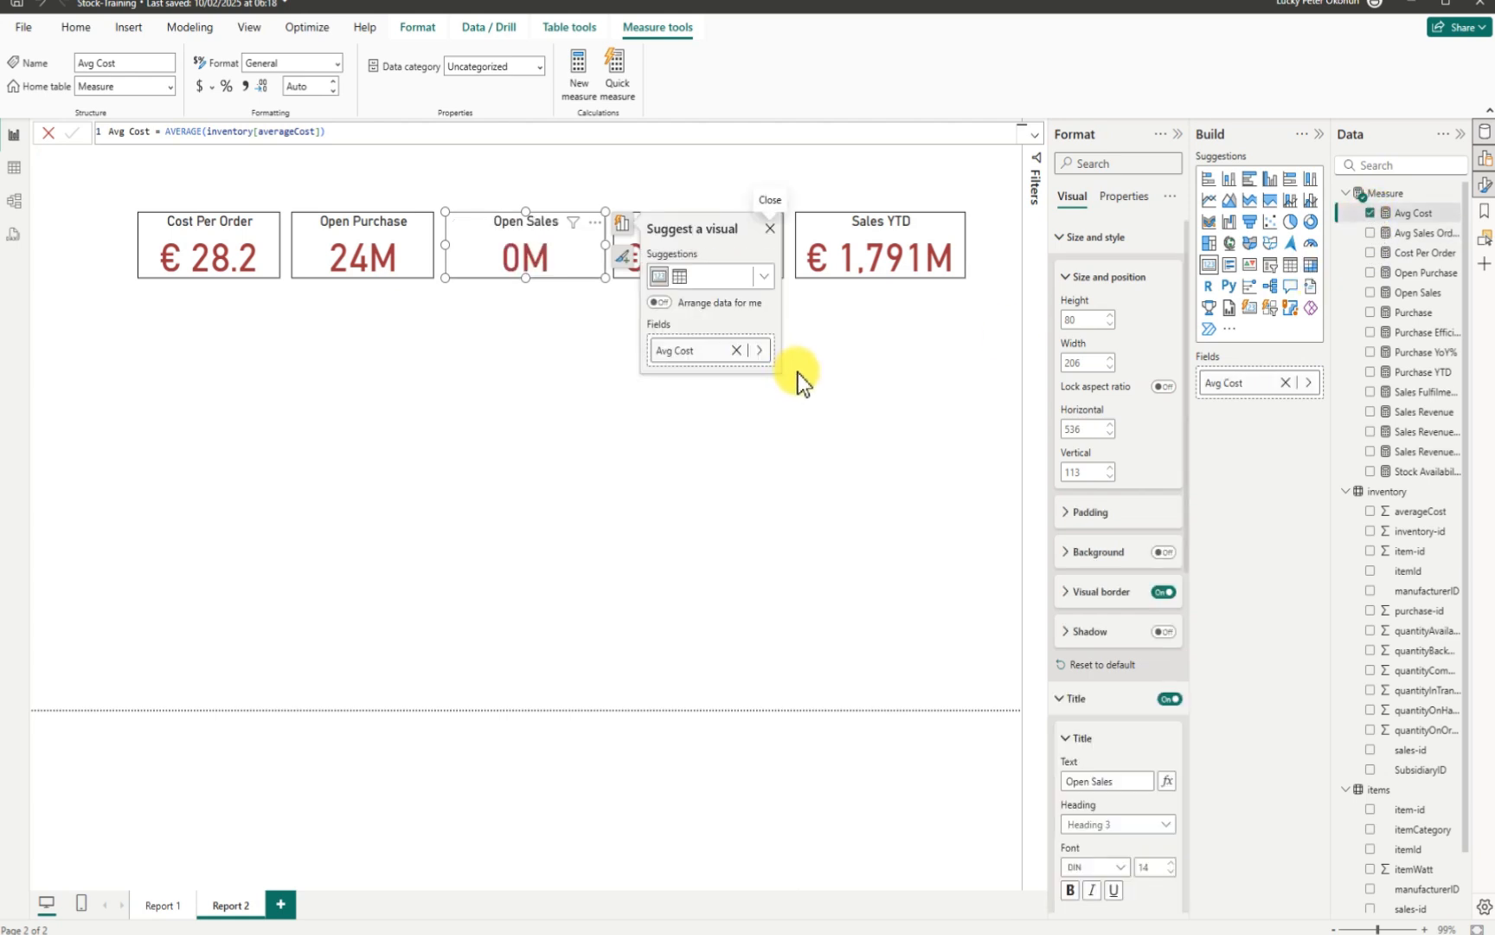
pyautogui.scroll(-10, 1102, 783)
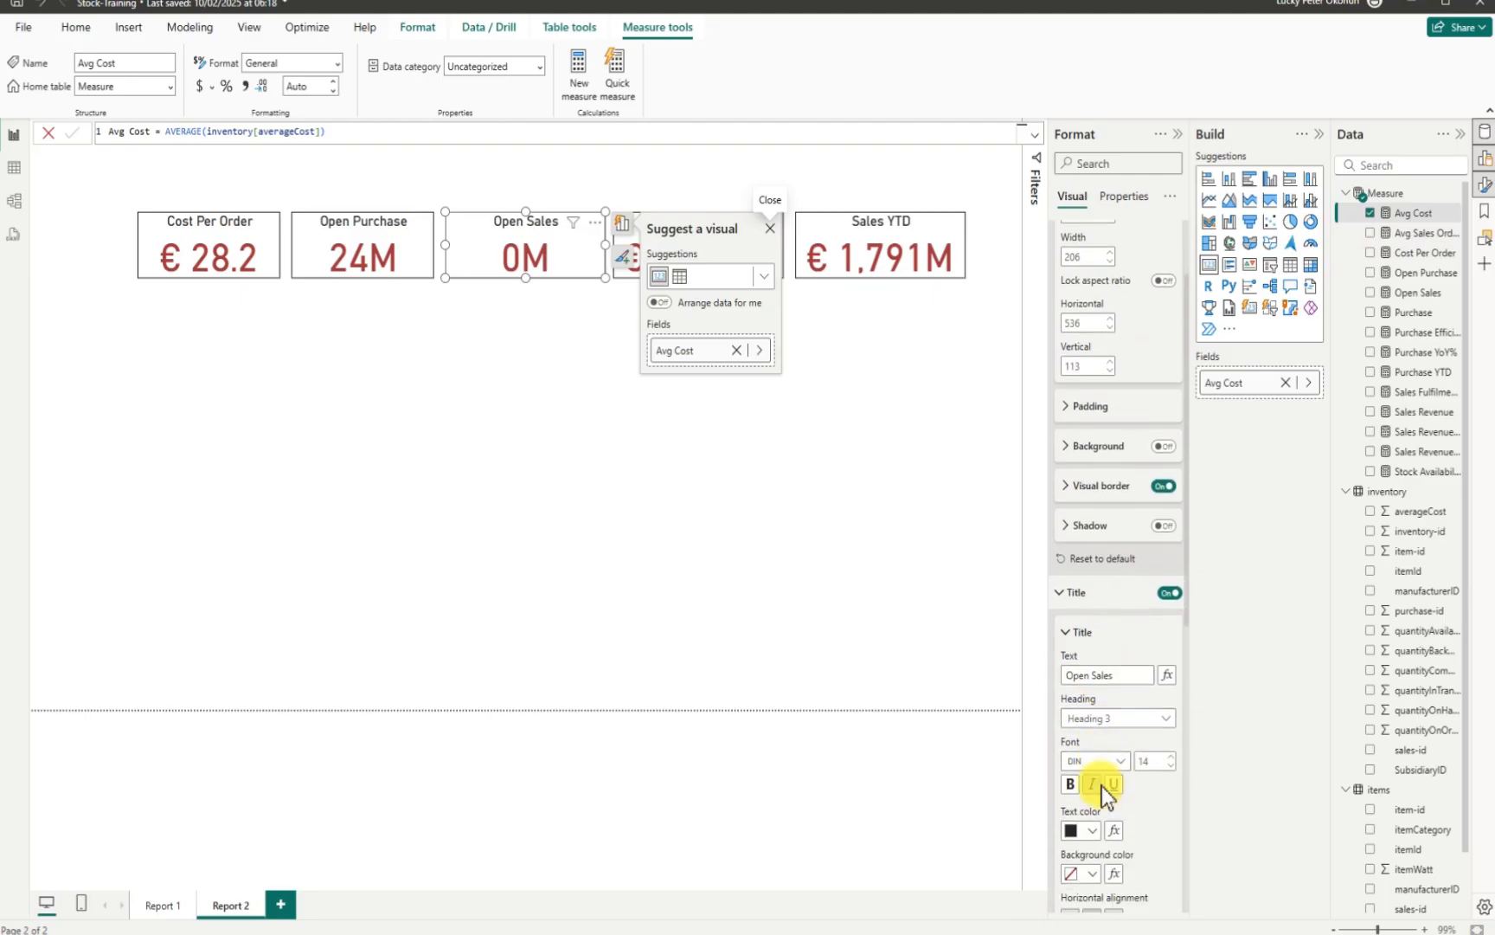
pyautogui.scroll(-1, 1103, 783)
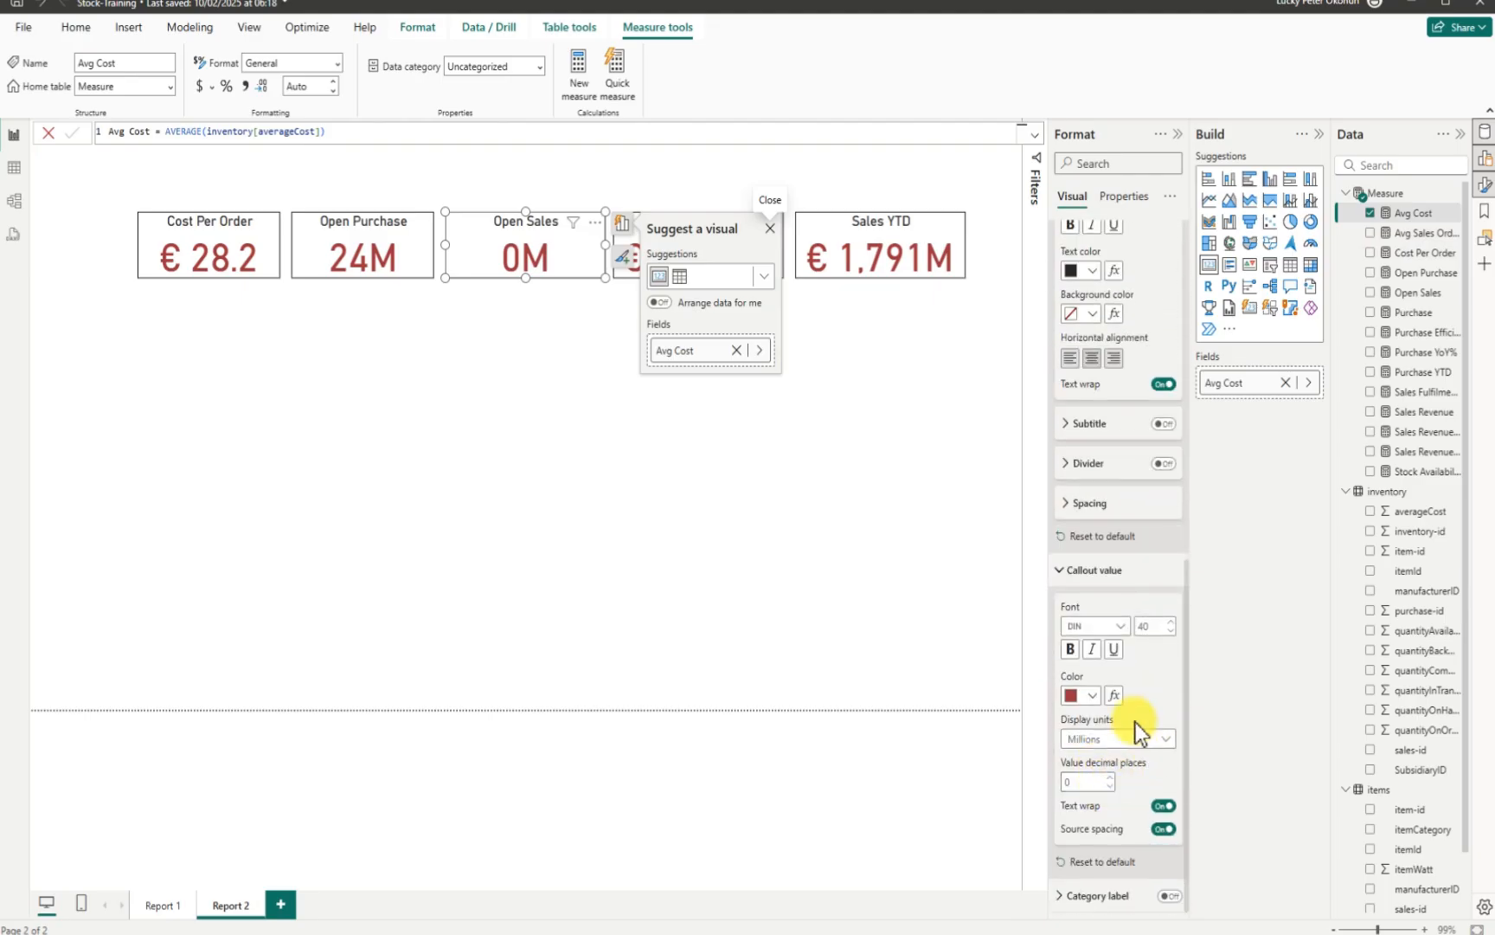
pyautogui.click(1162, 740)
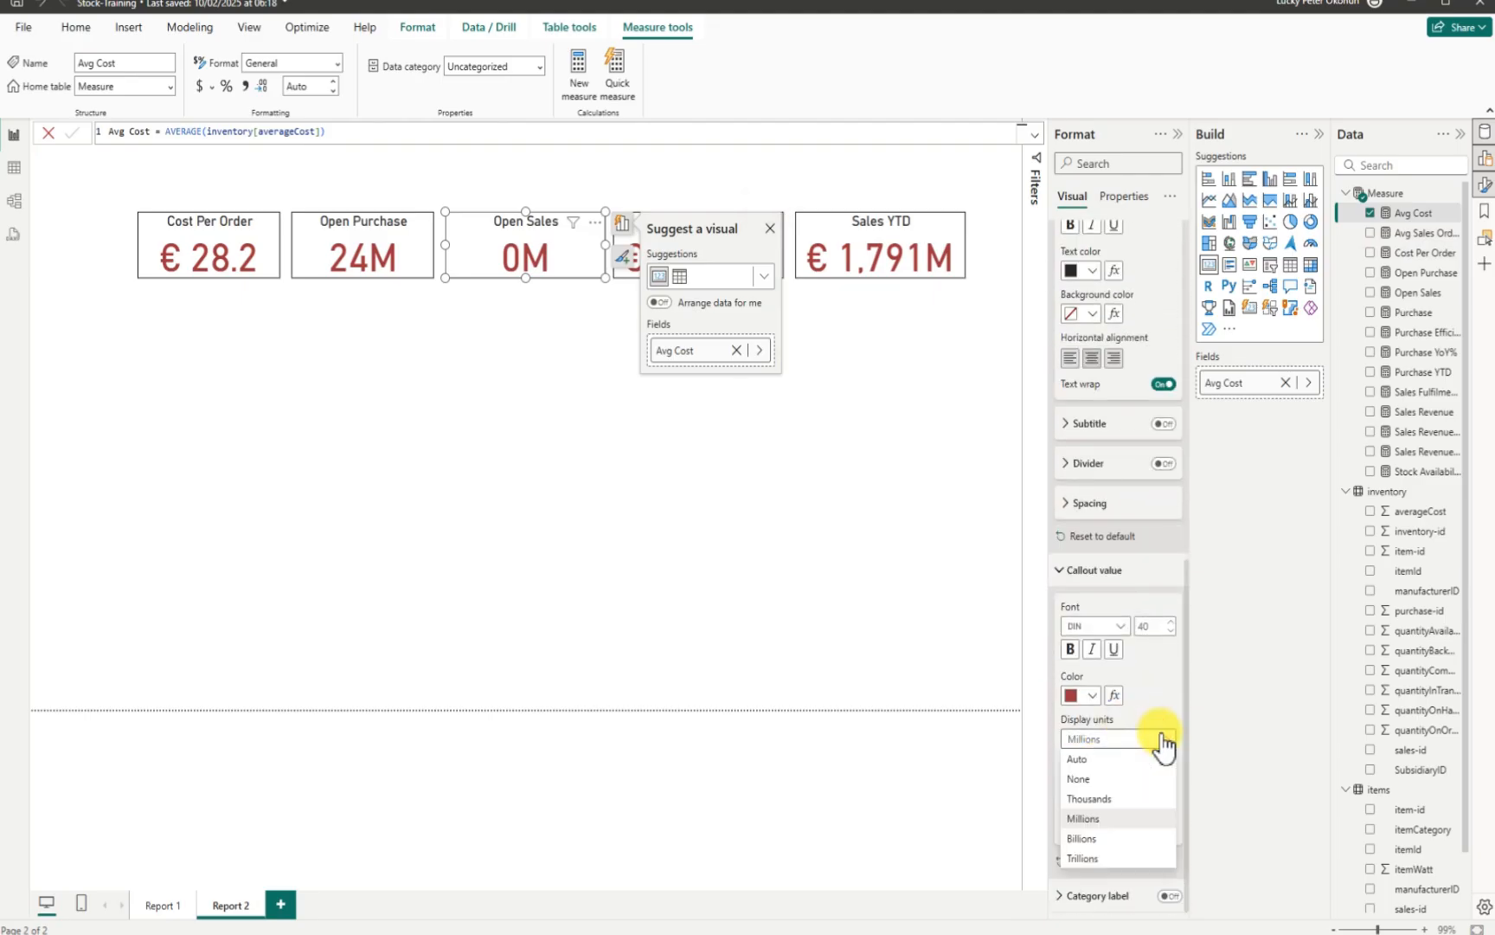
pyautogui.click(1088, 775)
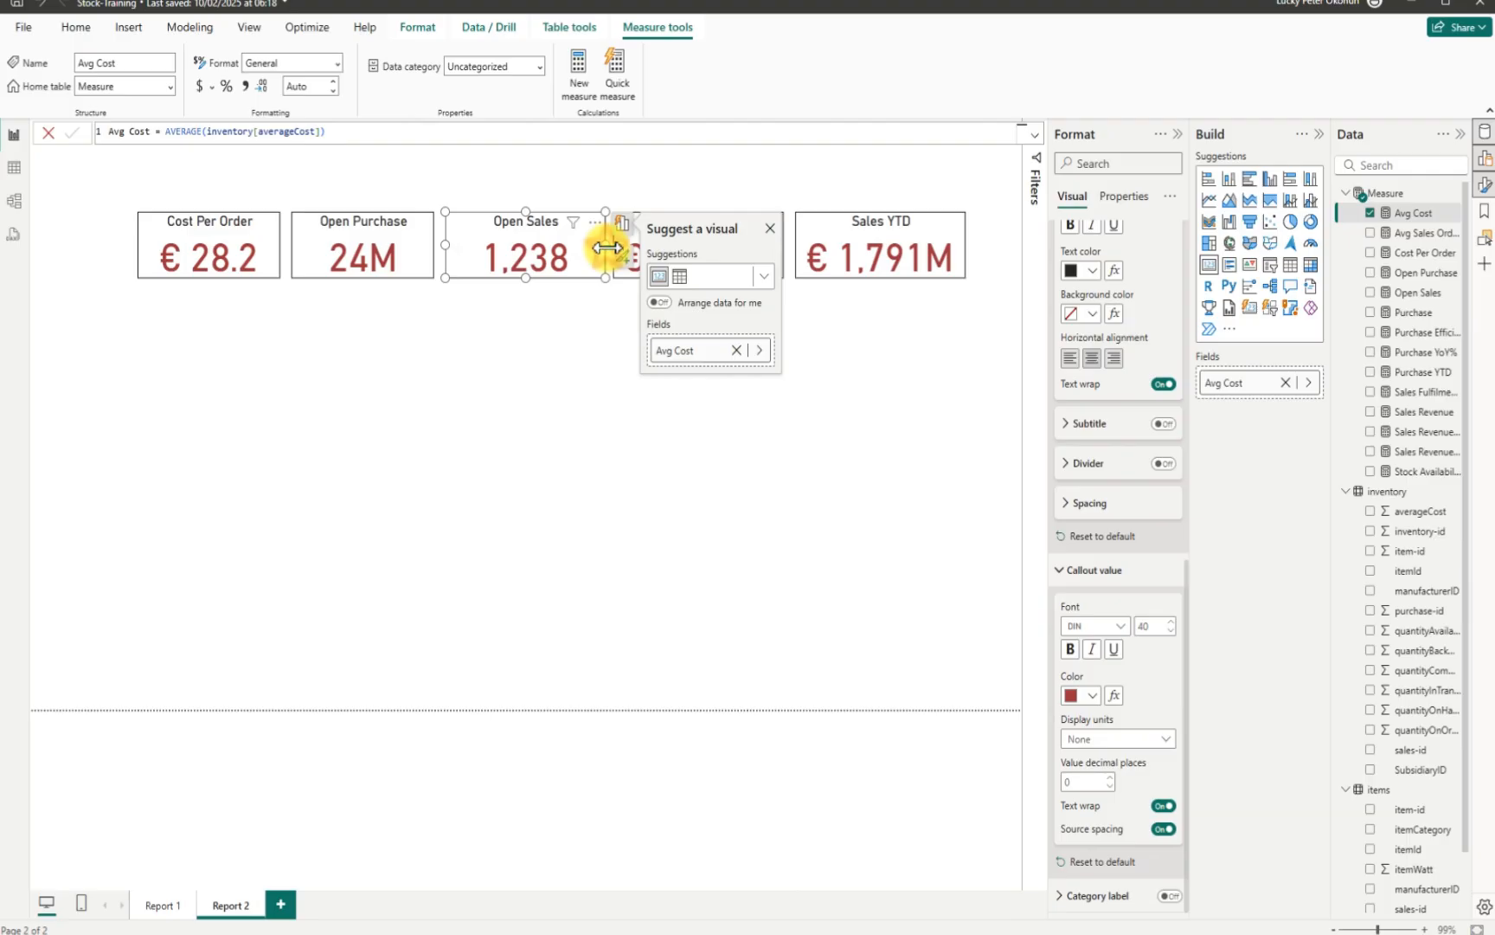
pyautogui.moveTo(612, 249); pyautogui.dragTo(609, 260)
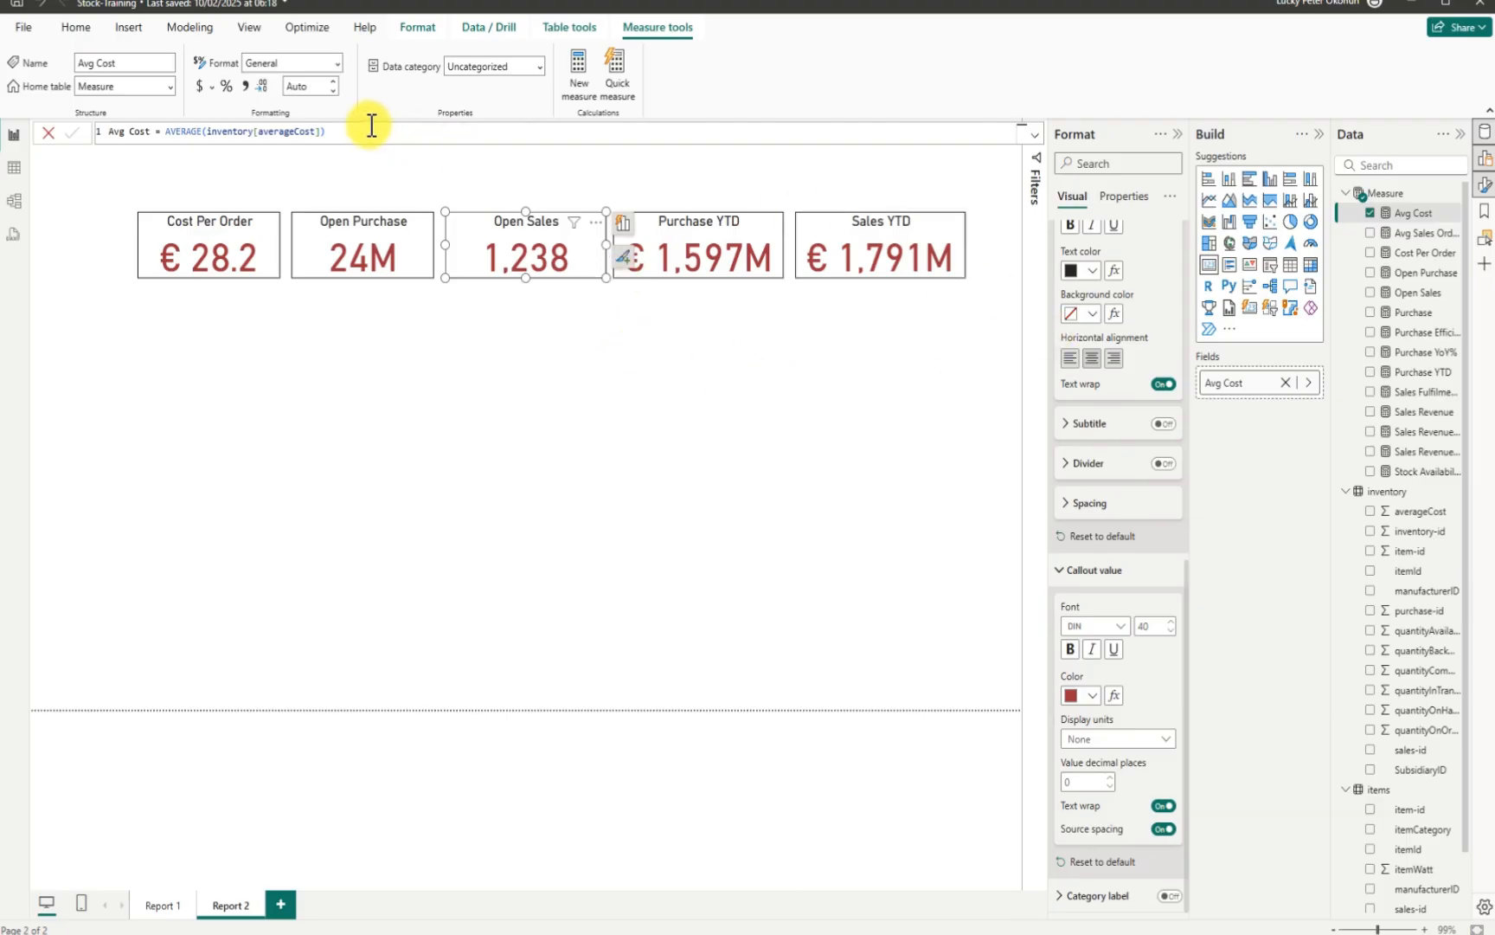
pyautogui.click(213, 88)
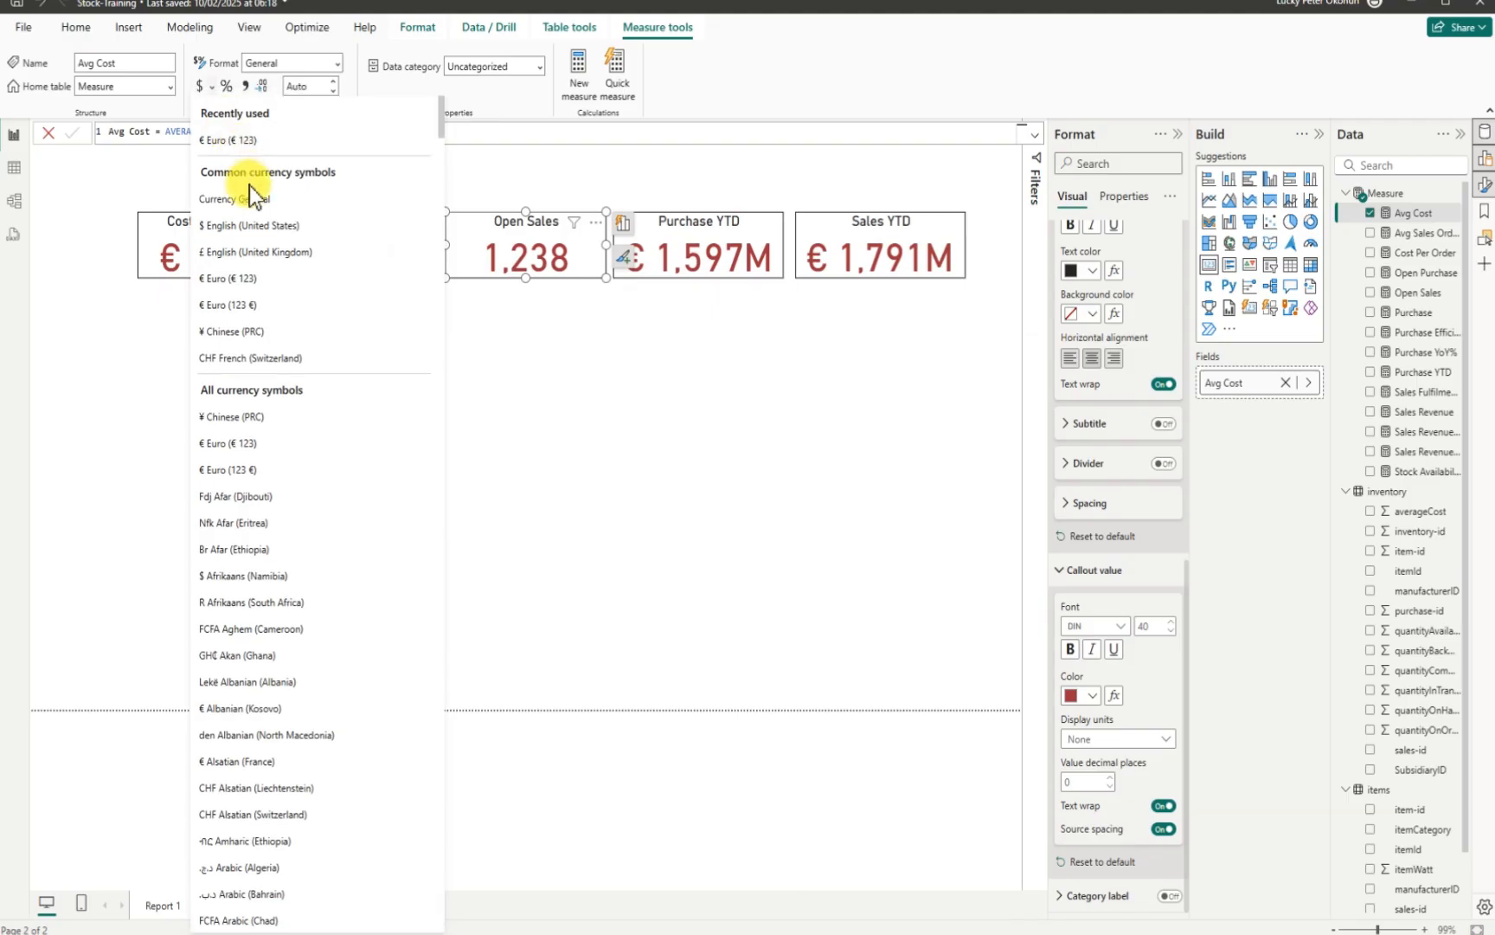
pyautogui.click(248, 278)
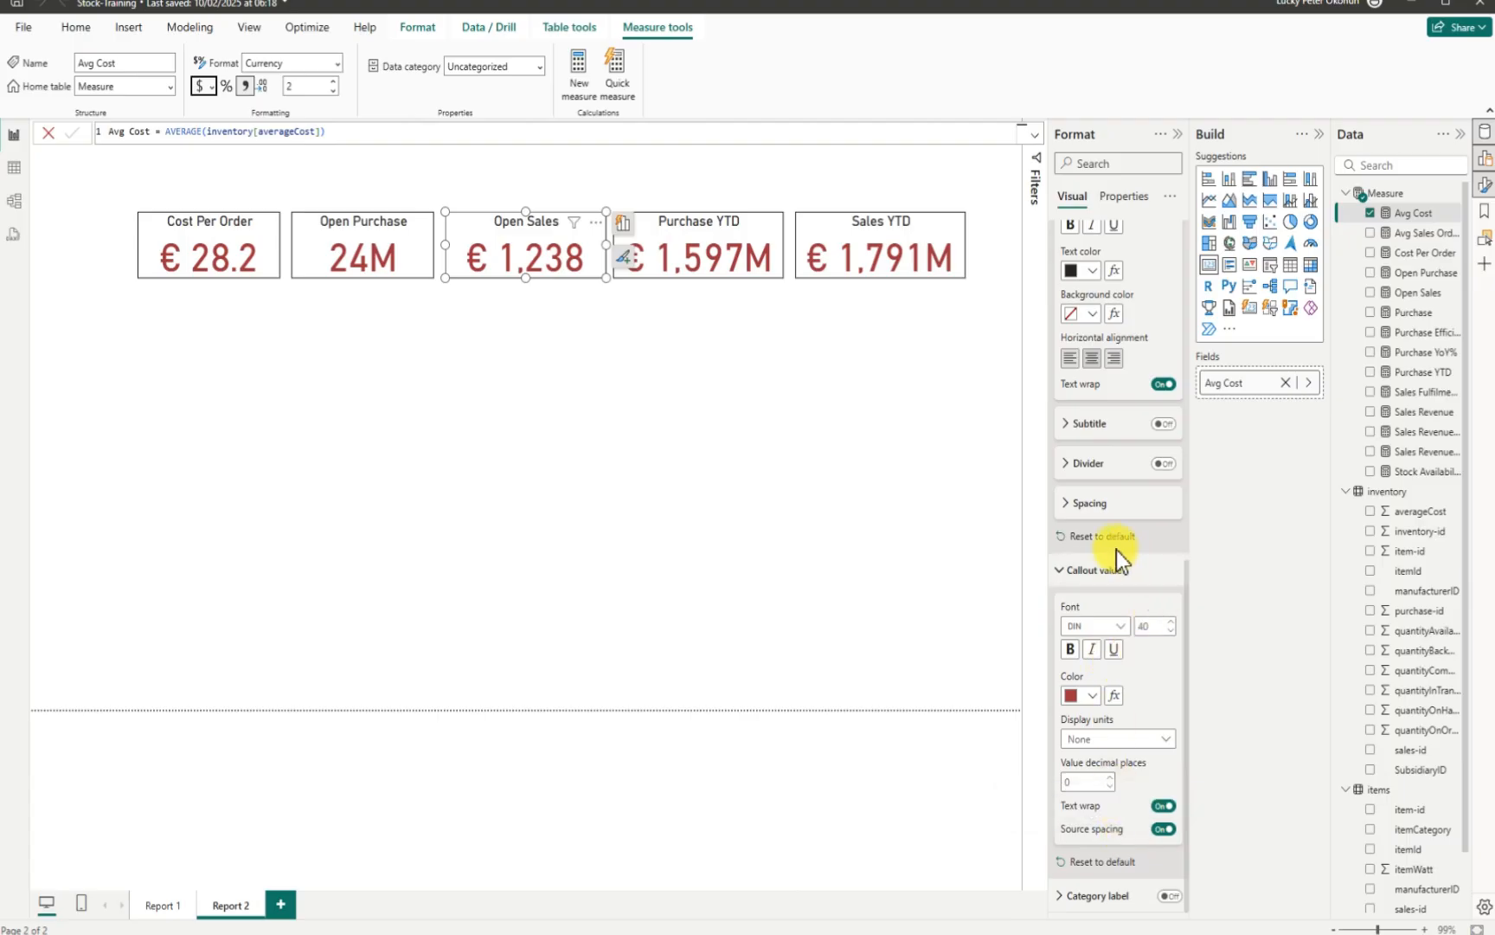
# Step: Change the card's title to Avg Cost and narrow the card slightly, keeping it beside the Open Purchase card
pyautogui.scroll(10, 1094, 601)
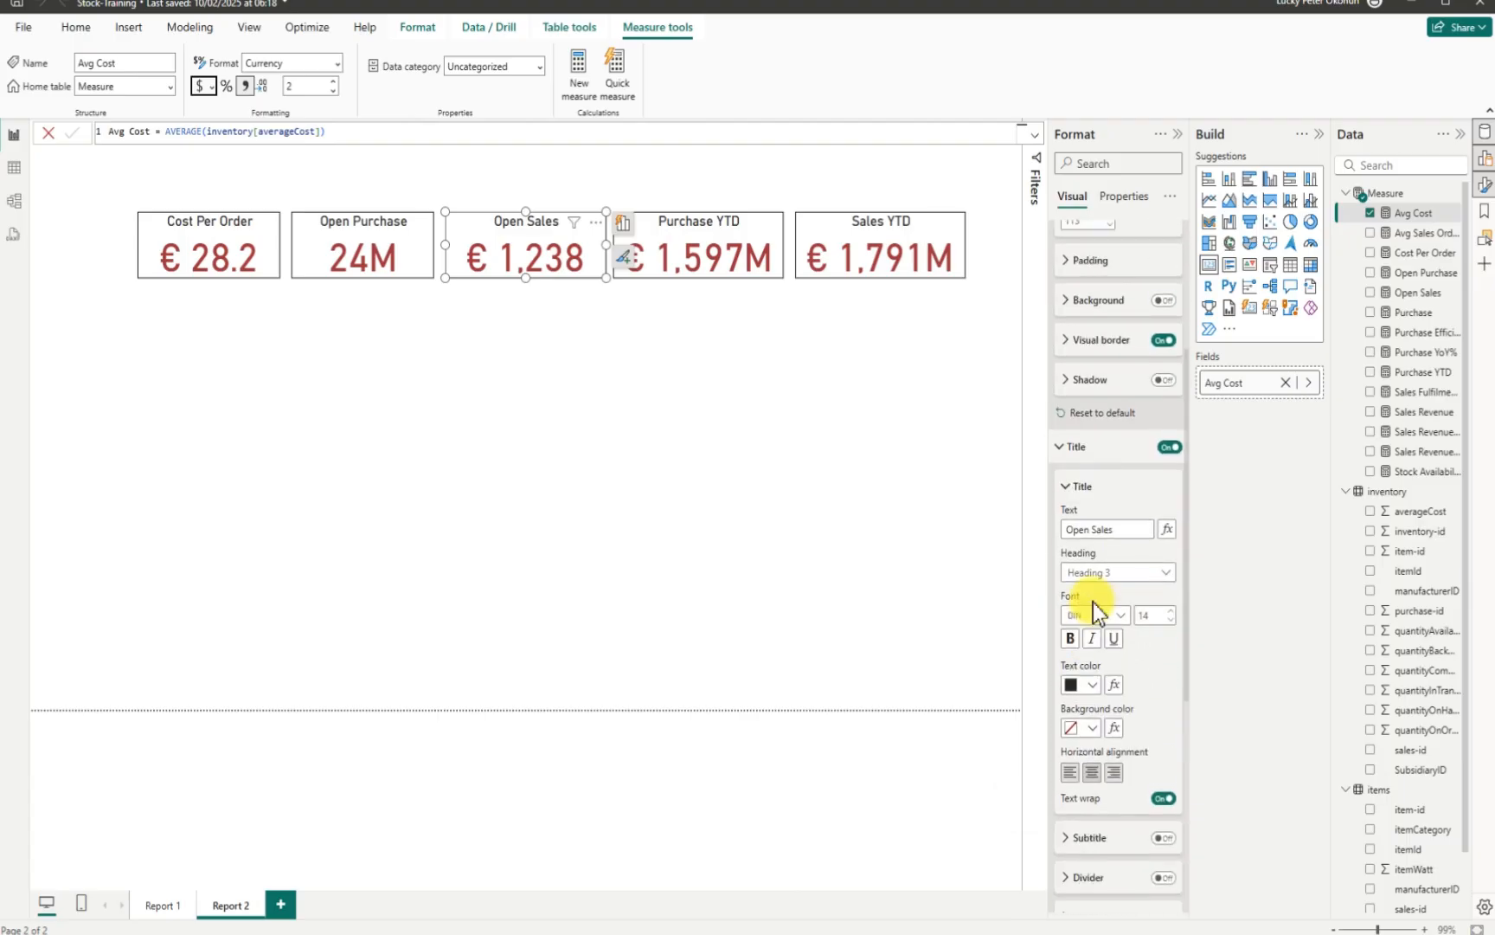
pyautogui.moveTo(1122, 526); pyautogui.dragTo(1032, 528)
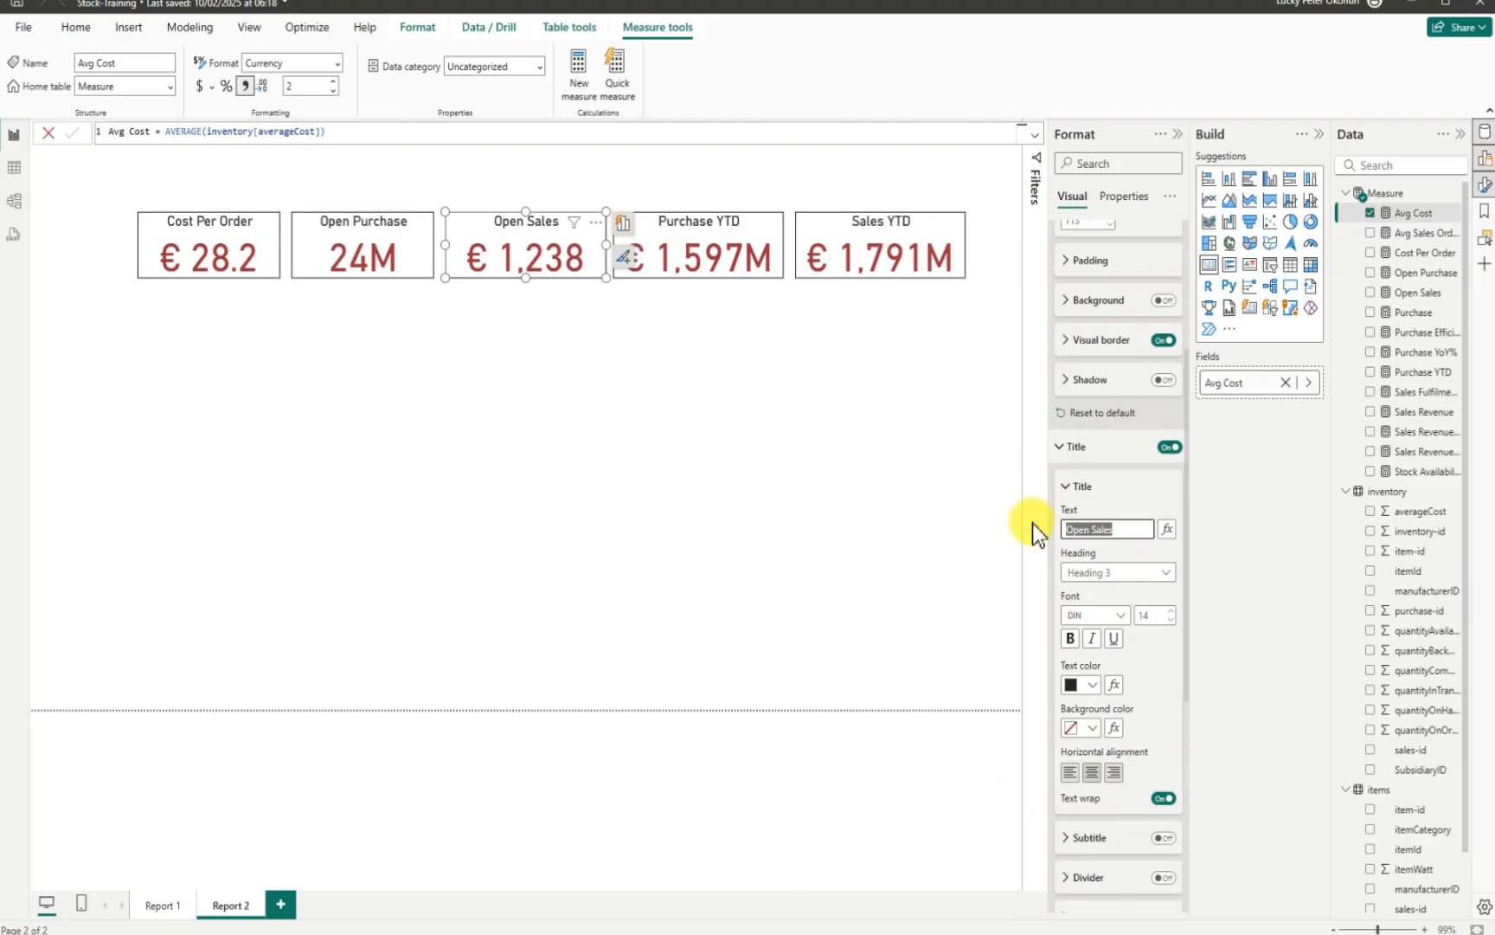
pyautogui.write('Avg Cost')
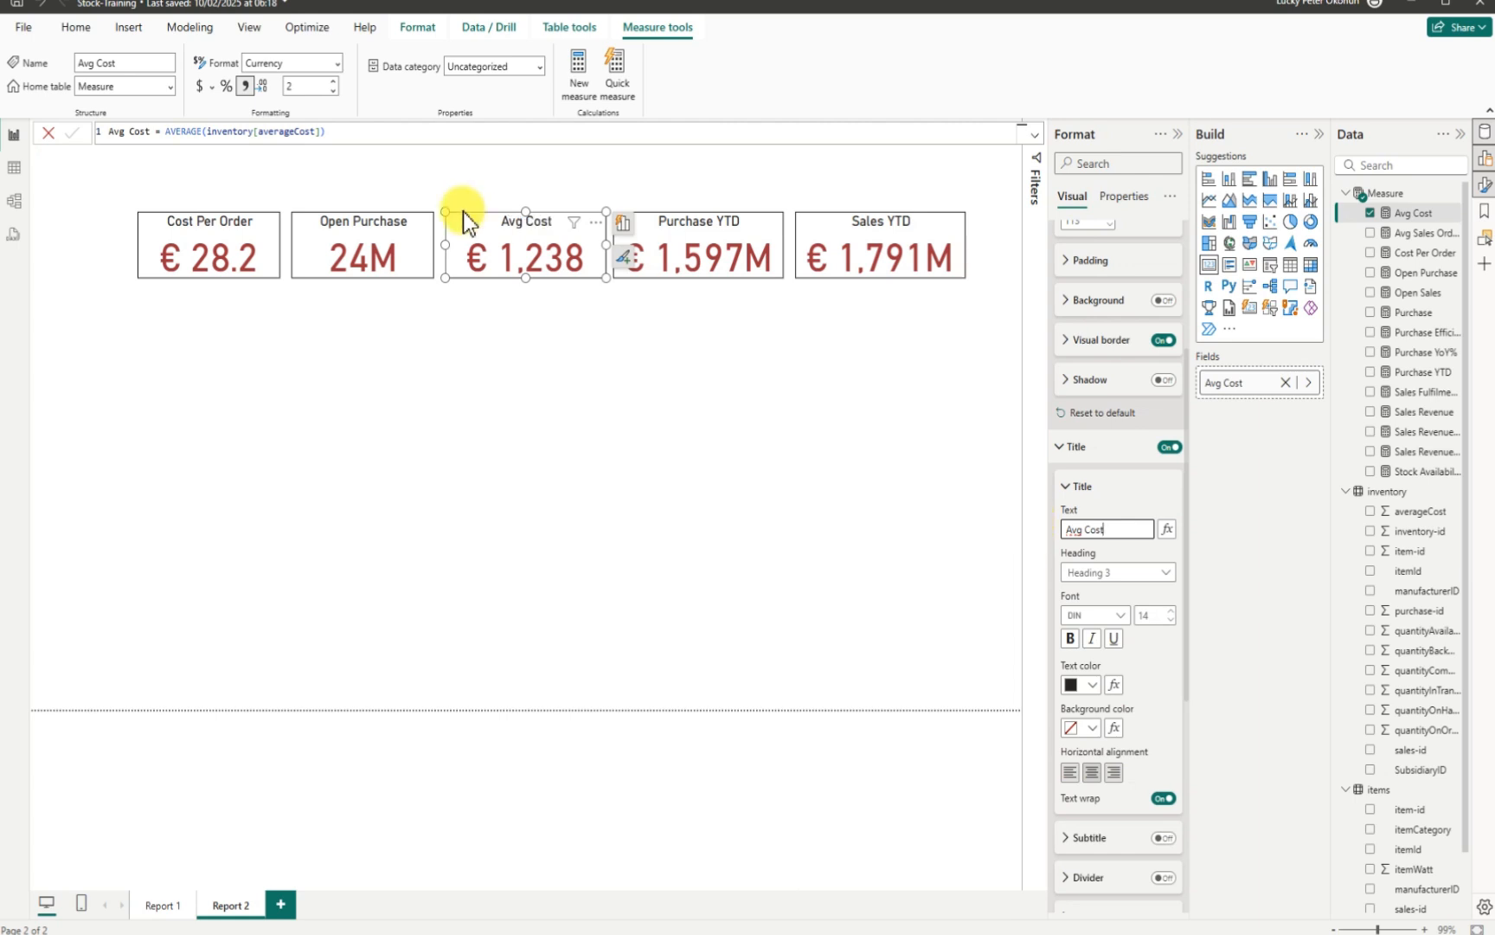
pyautogui.moveTo(445, 245)
pyautogui.mouseDown()
pyautogui.moveTo(470, 246)
pyautogui.moveTo(457, 245)
pyautogui.moveTo(469, 231)
pyautogui.mouseUp()
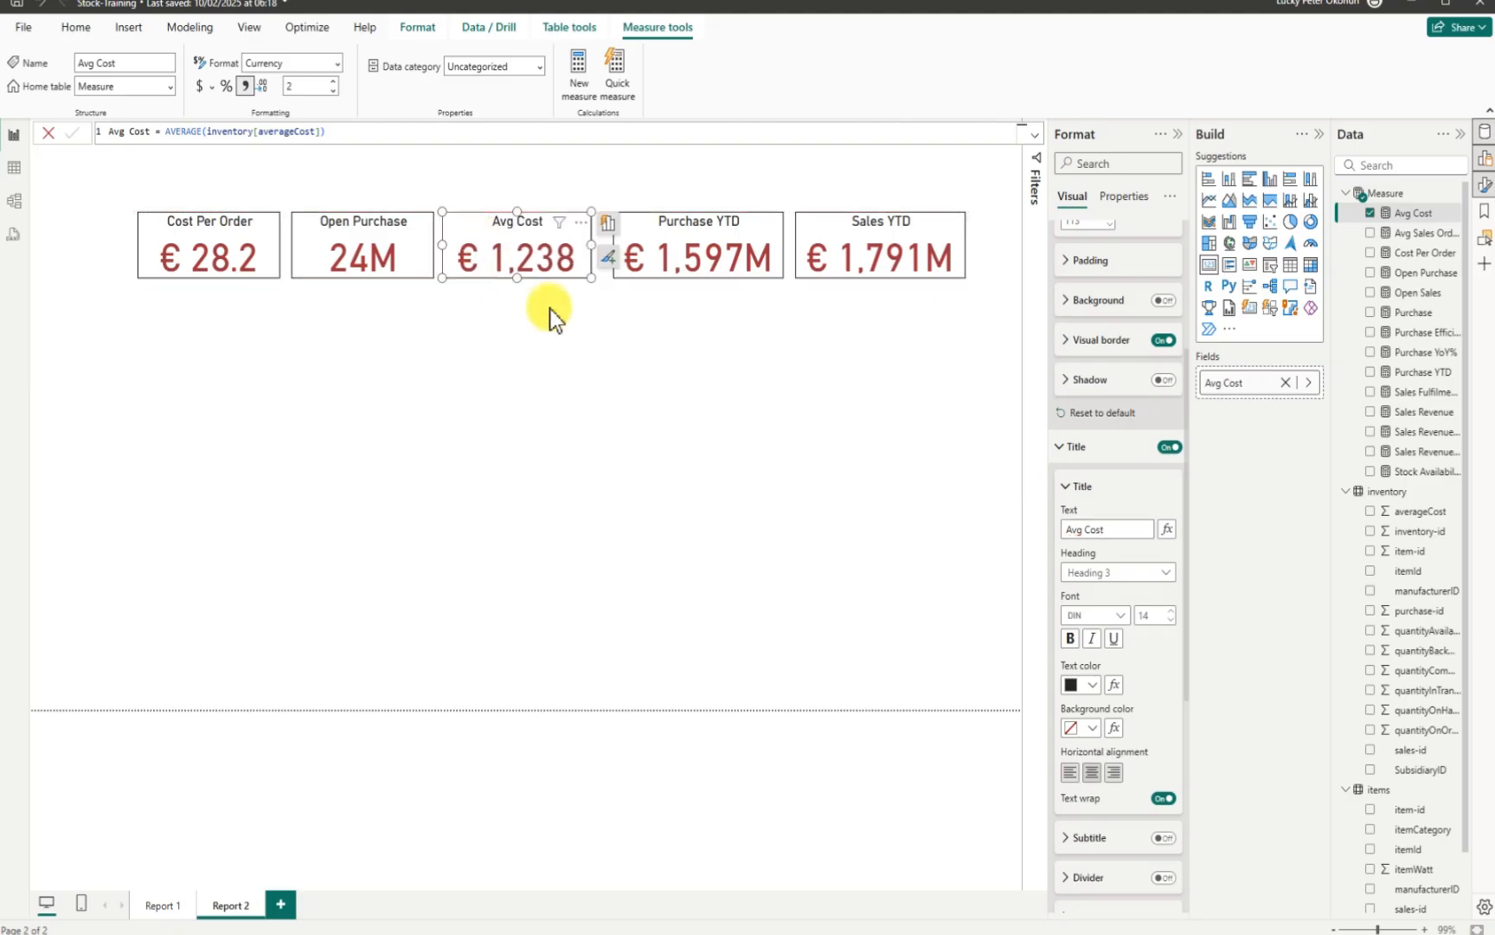
# Step: Move the Purchase YTD and Sales YTD cards closer to Avg Cost, keeping all five cards aligned in one evenly spaced row
pyautogui.click(624, 366)
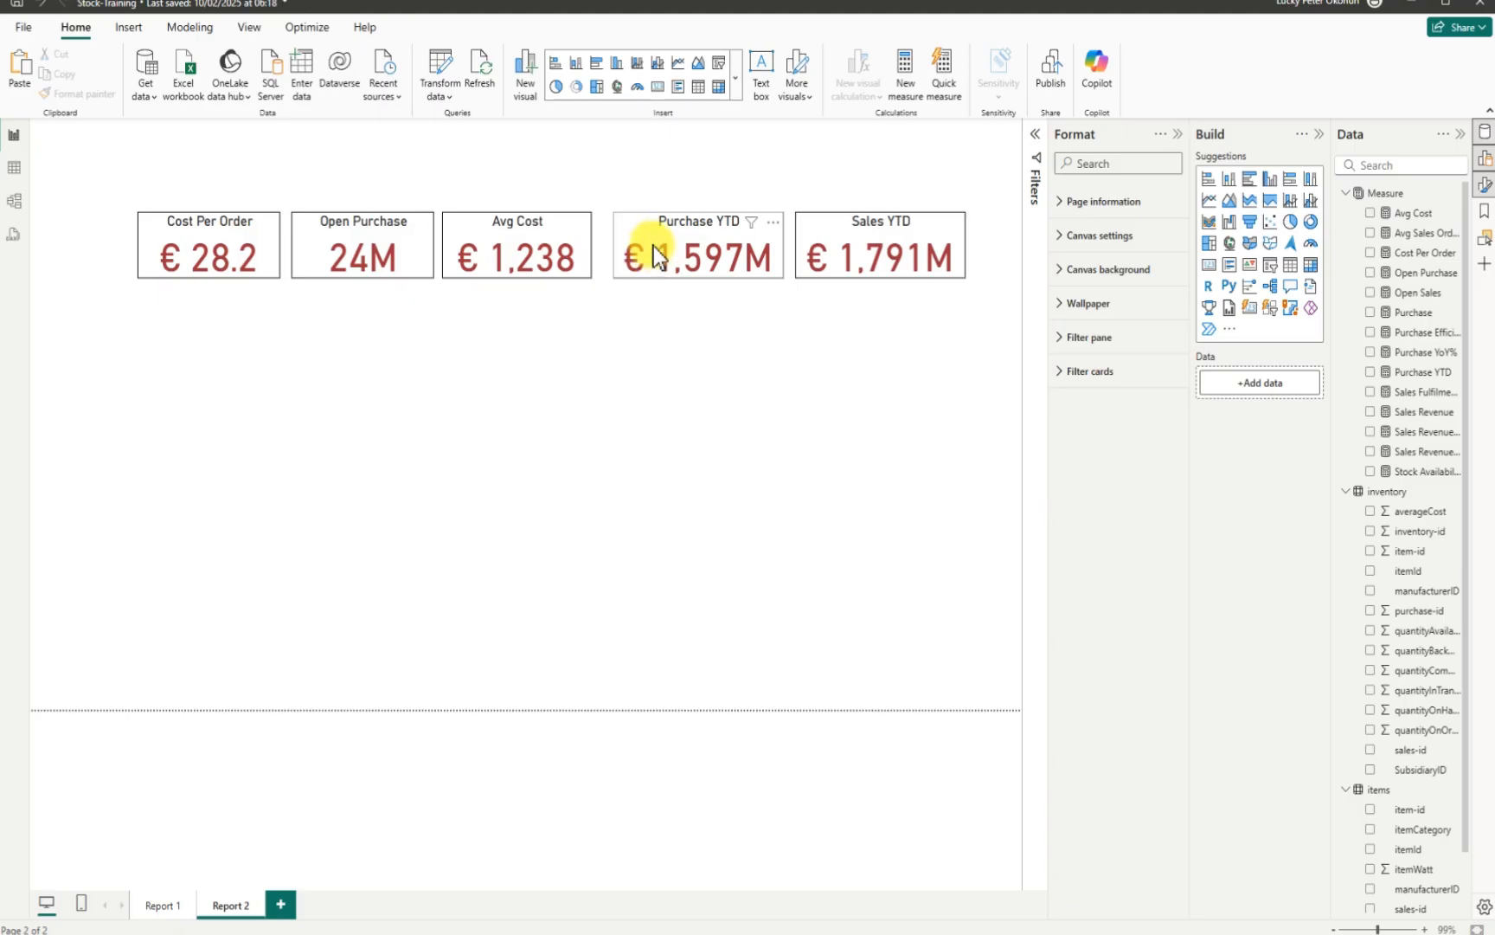
pyautogui.moveTo(653, 246)
pyautogui.mouseDown()
pyautogui.moveTo(622, 244)
pyautogui.moveTo(642, 244)
pyautogui.mouseUp()
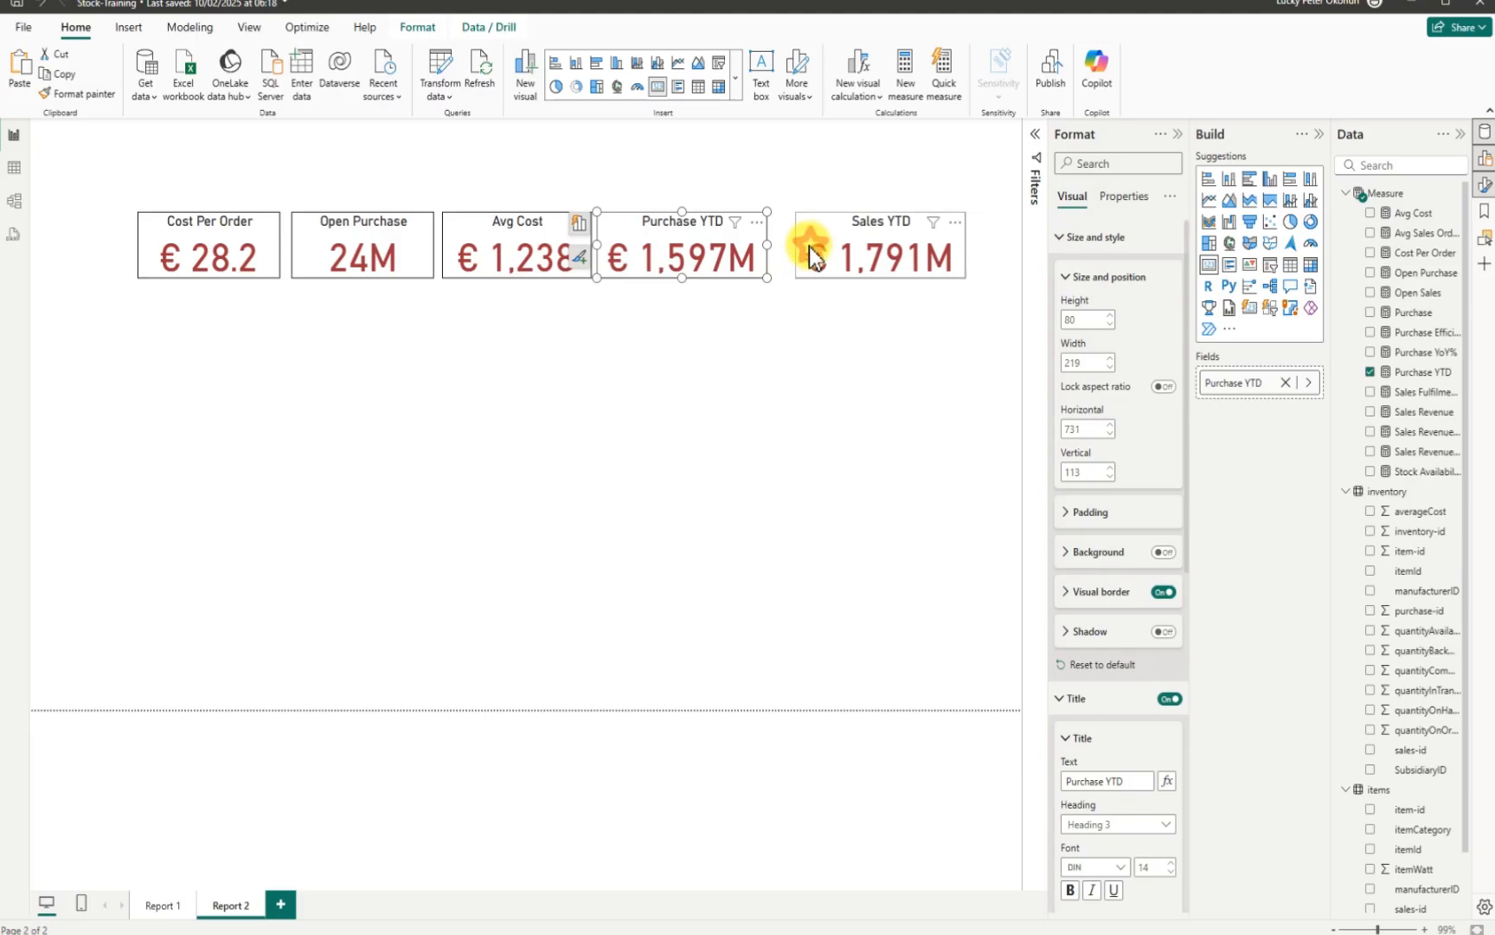
pyautogui.moveTo(811, 256); pyautogui.dragTo(772, 257)
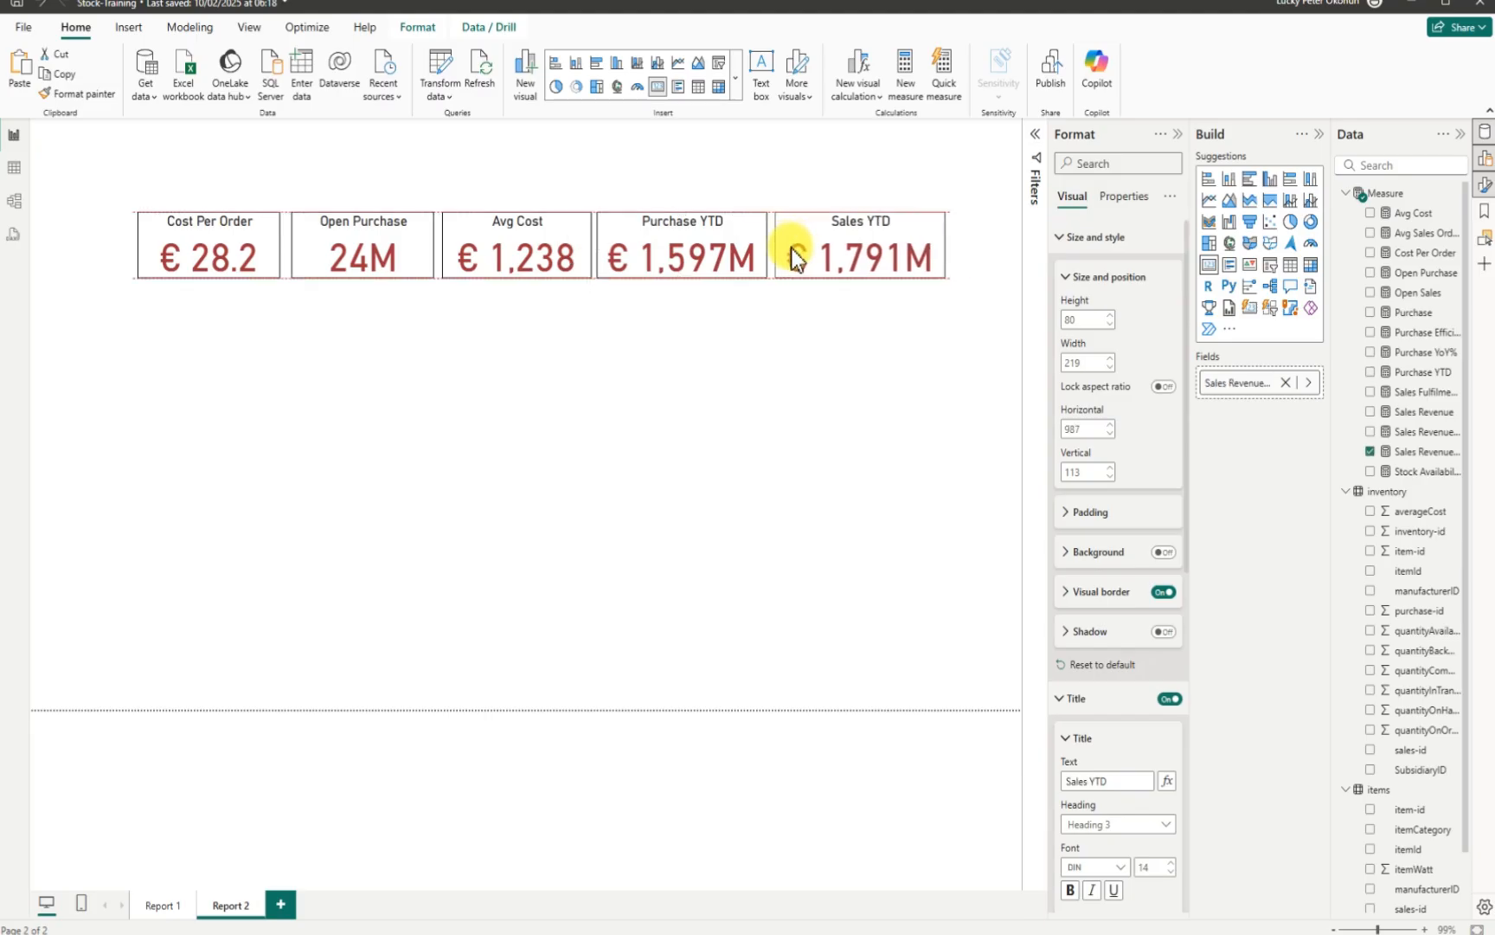
pyautogui.click(635, 437)
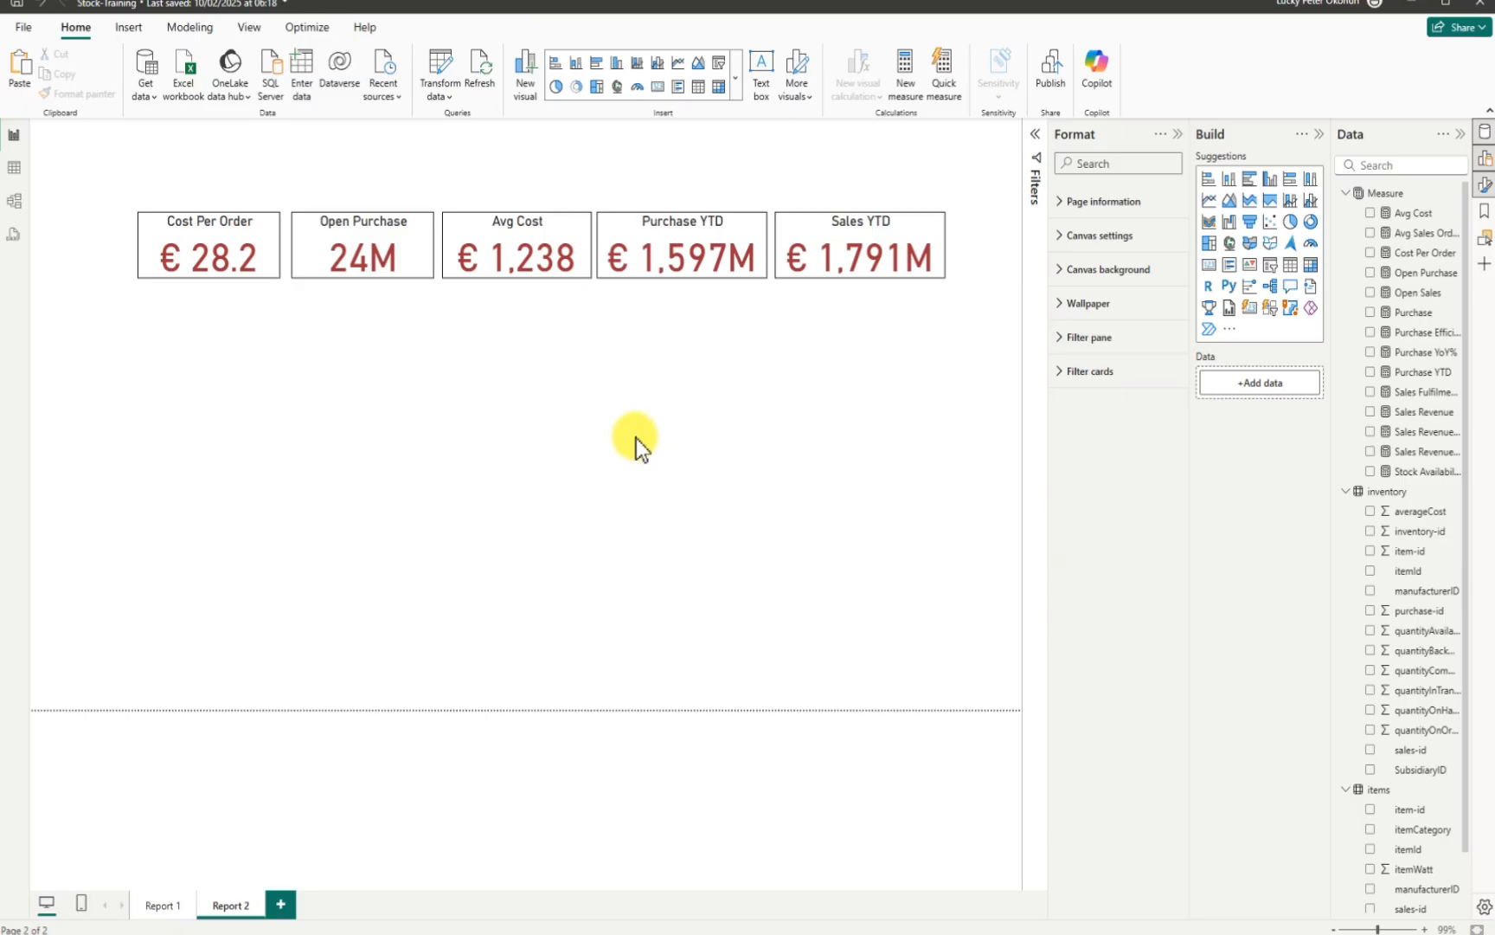
# Step: Copy the Inventory -Wise donut chart from Report 1 to Report 2 and place it beneath the Cost Per Order and Open Purchase cards
pyautogui.click(162, 905)
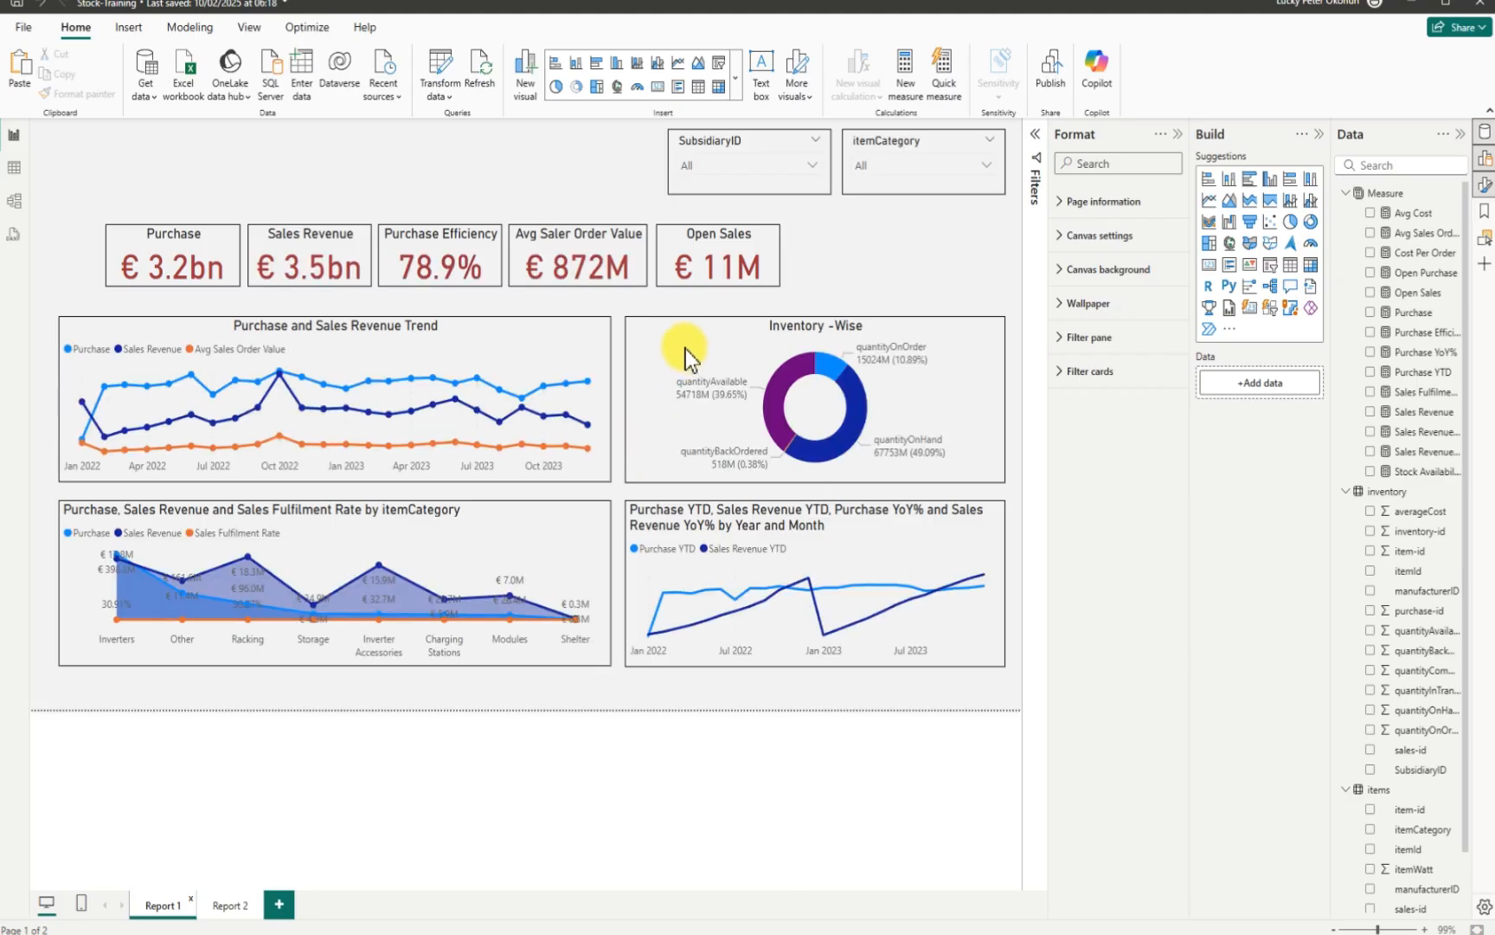
pyautogui.click(665, 350)
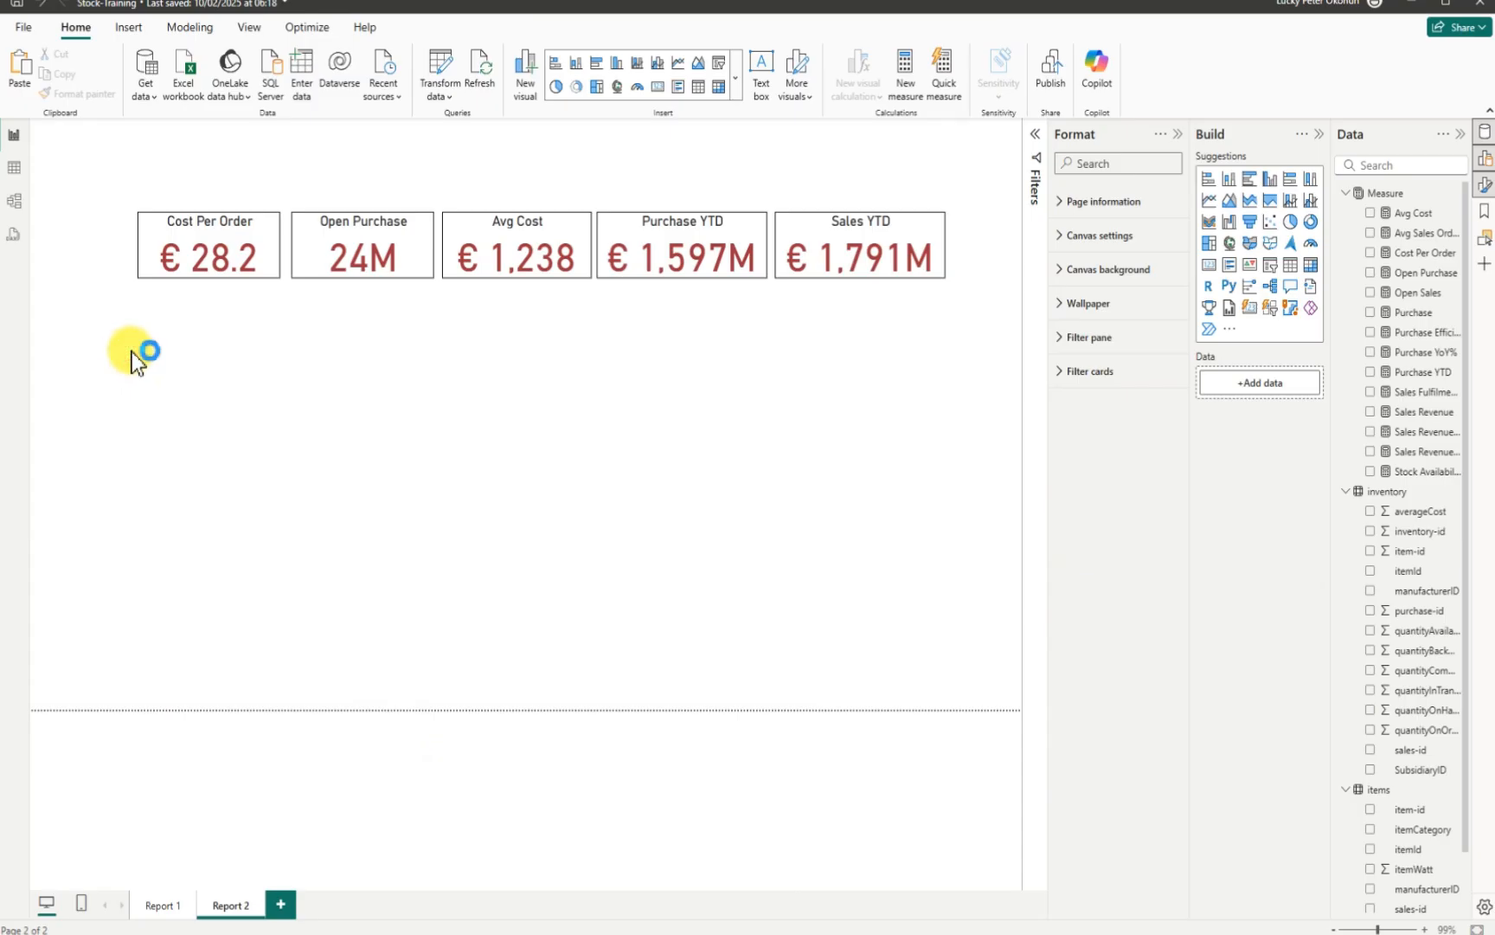
pyautogui.hotkey('ctrl', 'v')
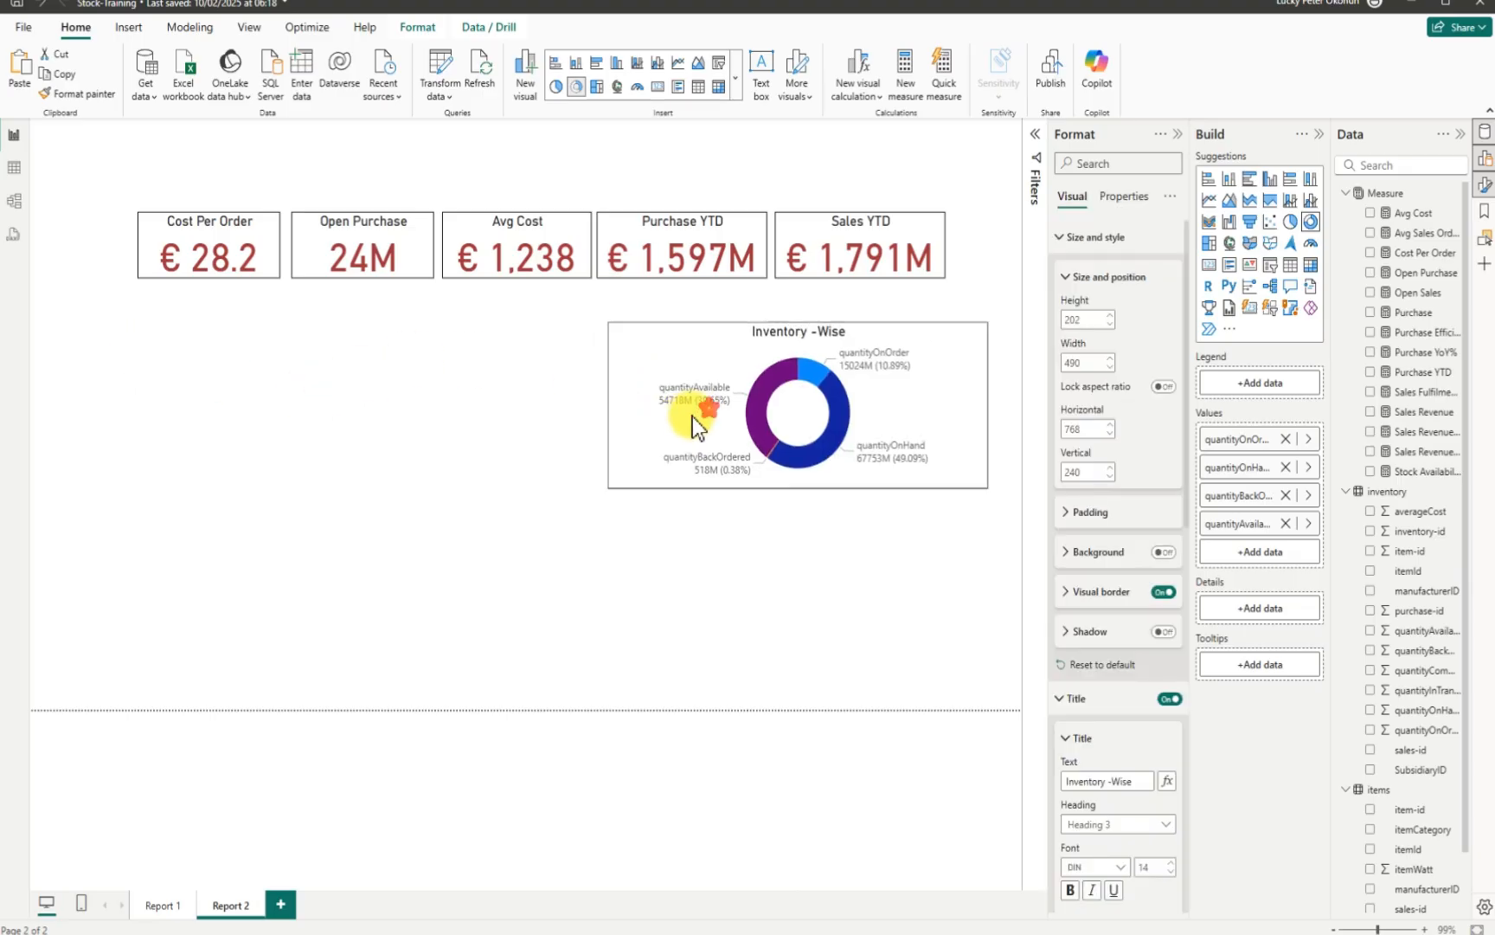
pyautogui.moveTo(693, 416); pyautogui.dragTo(152, 413)
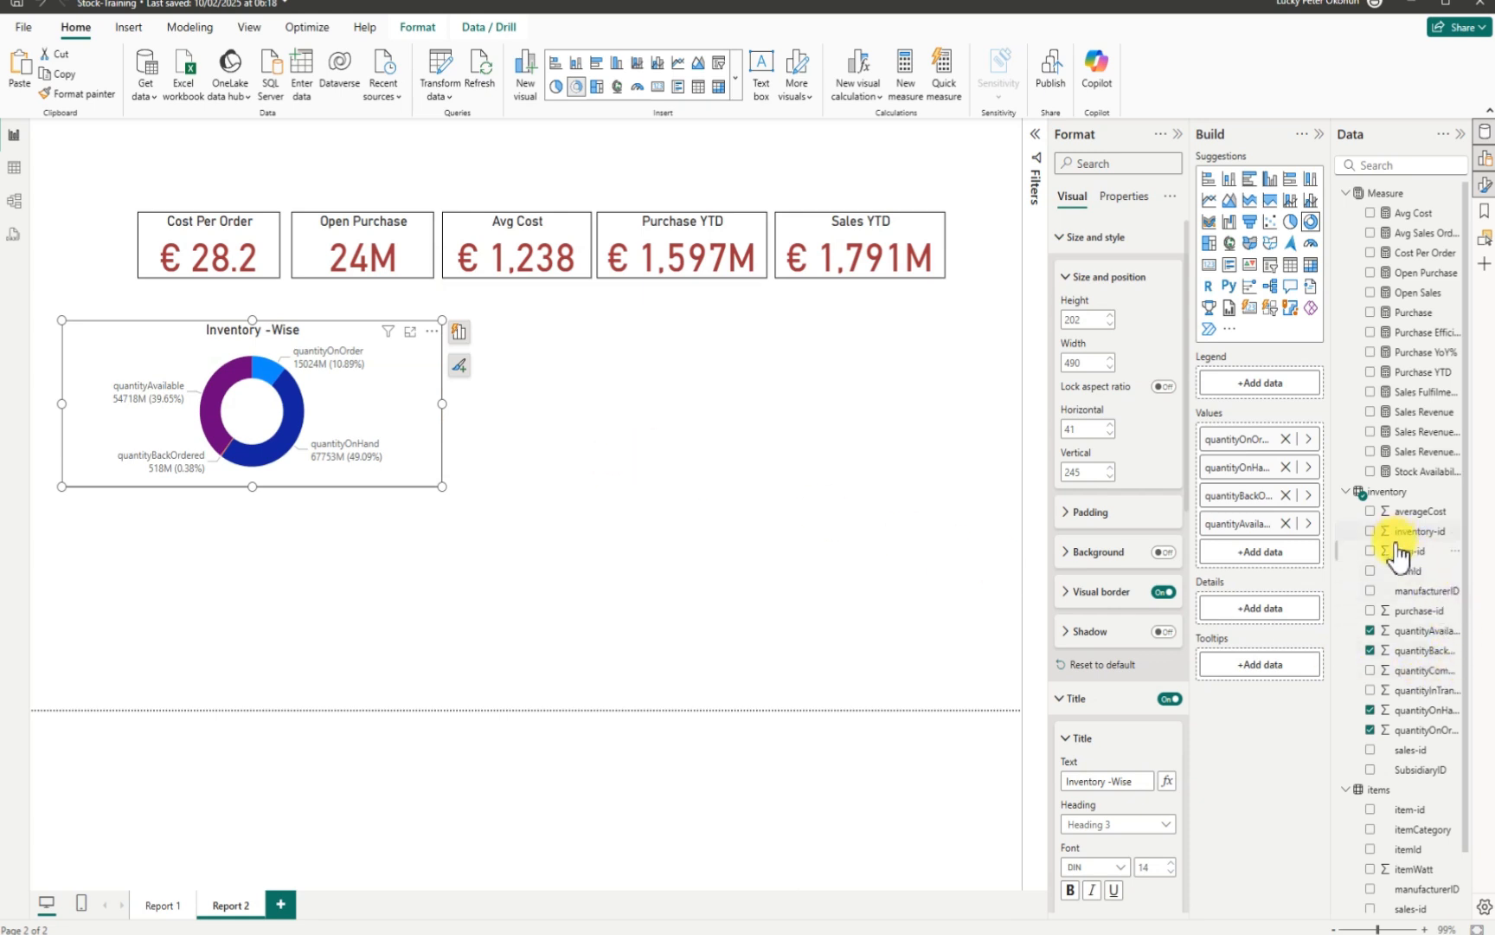
# Step: Remove the quantityAvailable, quantityBackOrdered, quantityOnHand and quantityOnOrder fields from the copied donut chart
pyautogui.click(1370, 630)
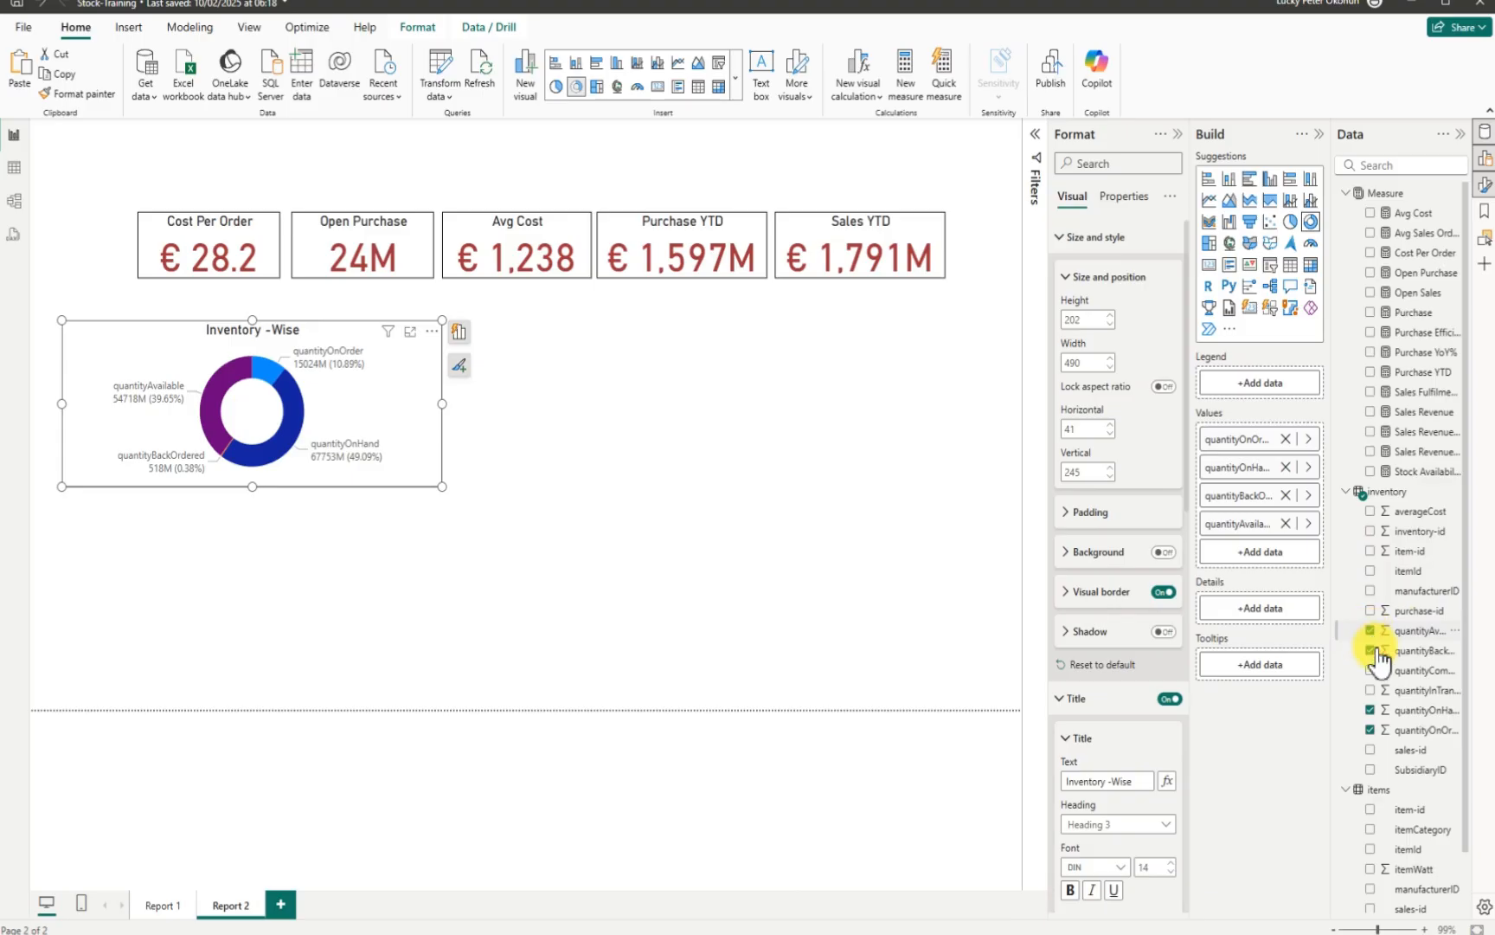
pyautogui.click(1370, 650)
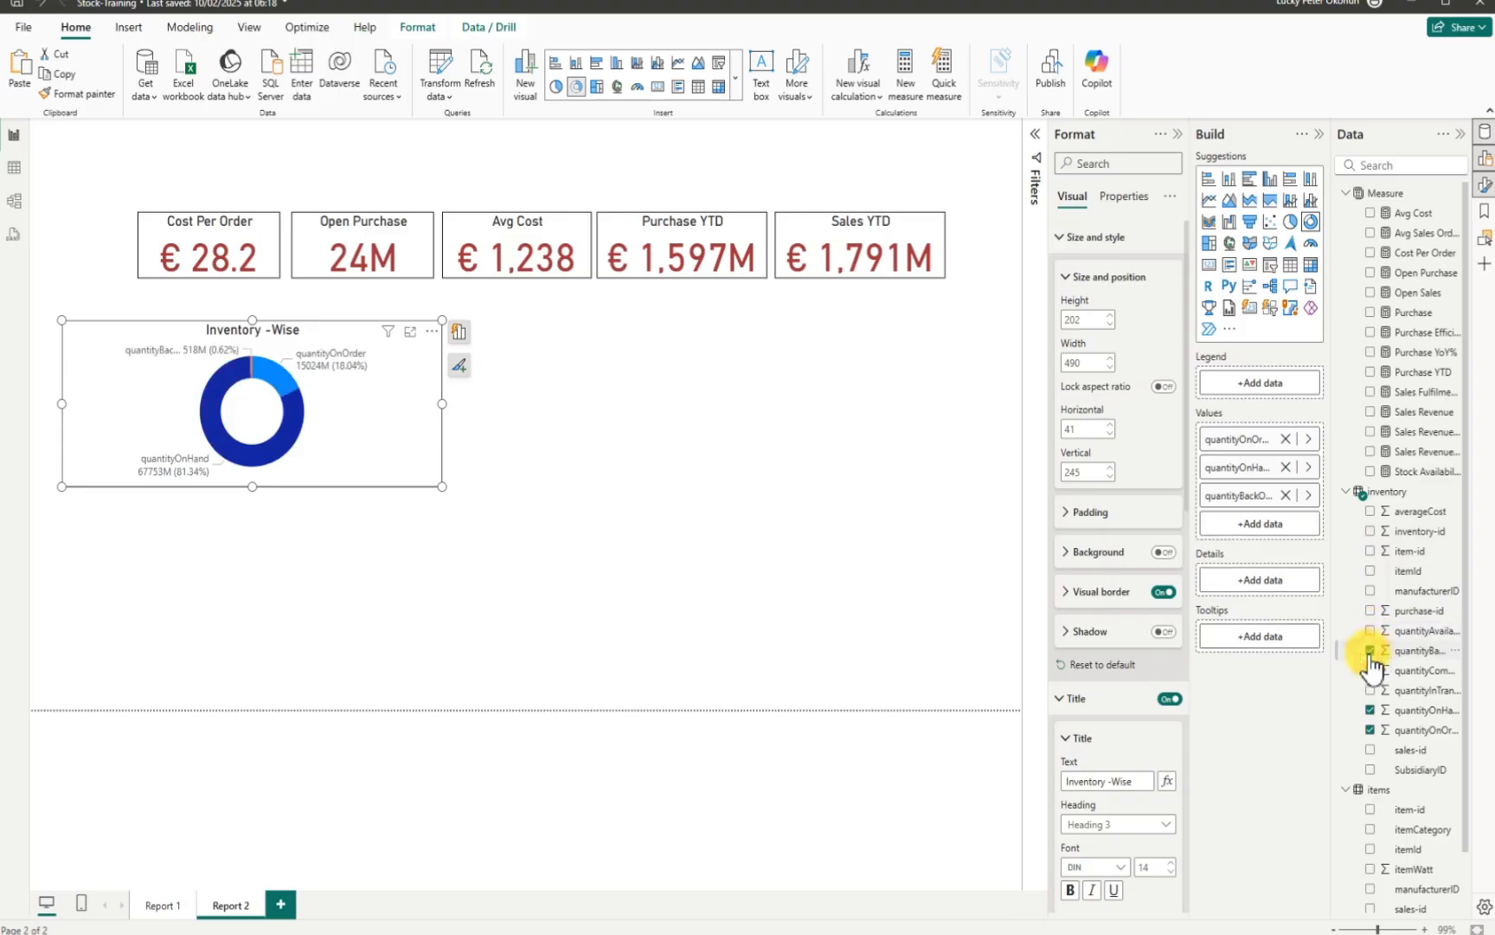
pyautogui.click(1370, 709)
pyautogui.click(1370, 729)
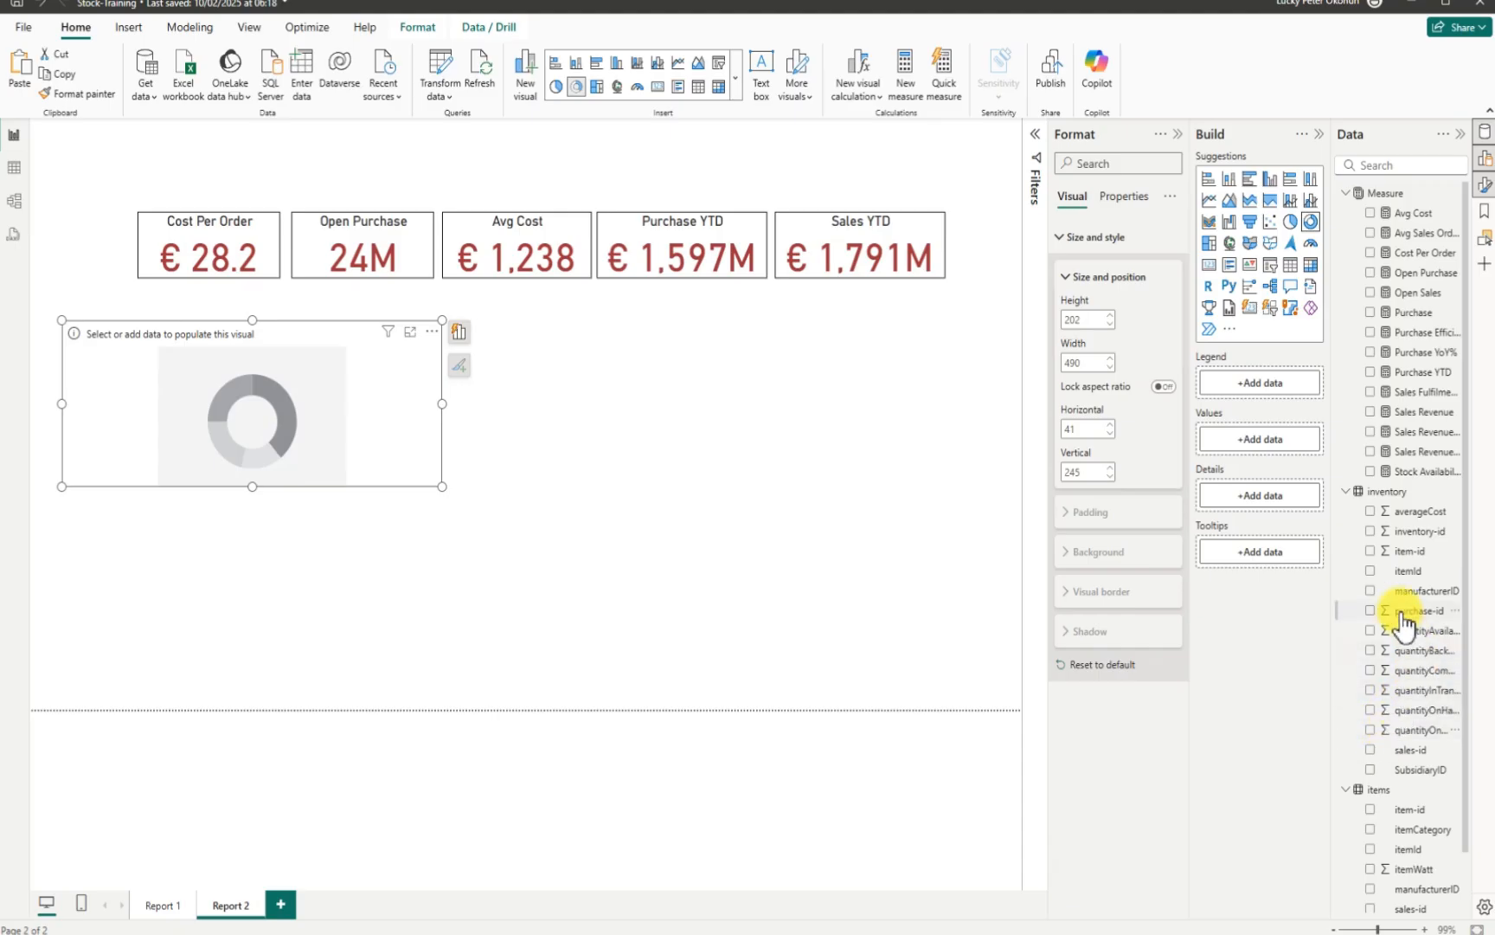
# Step: Expand the purchased_orders table's fields and try qtyReceived in the donut chart, removing it again
pyautogui.scroll(-1, 1404, 692)
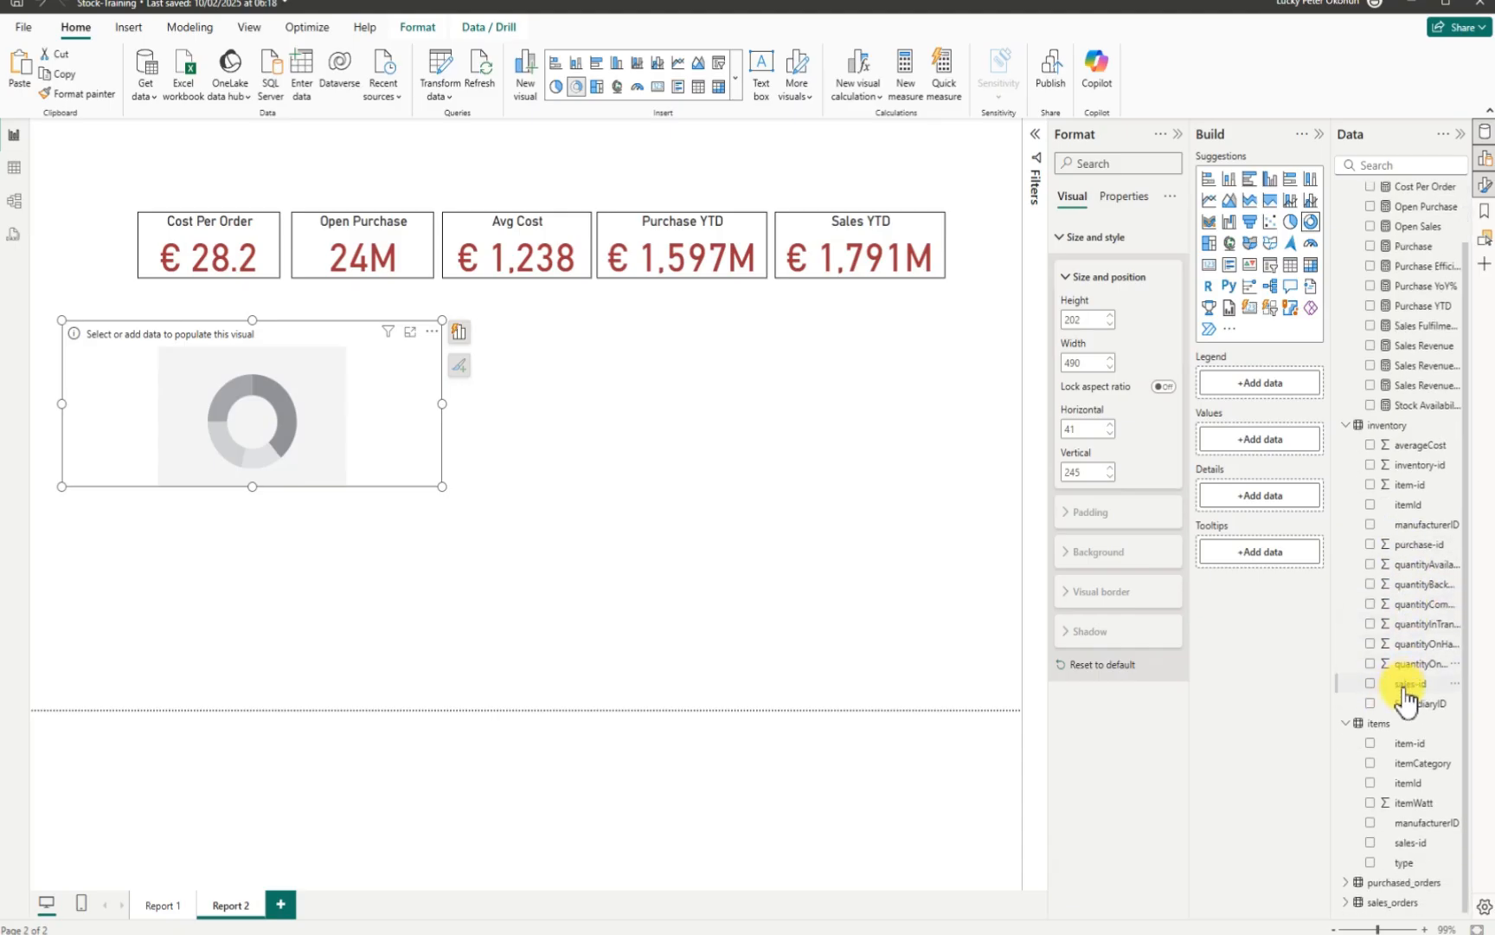
pyautogui.click(1346, 882)
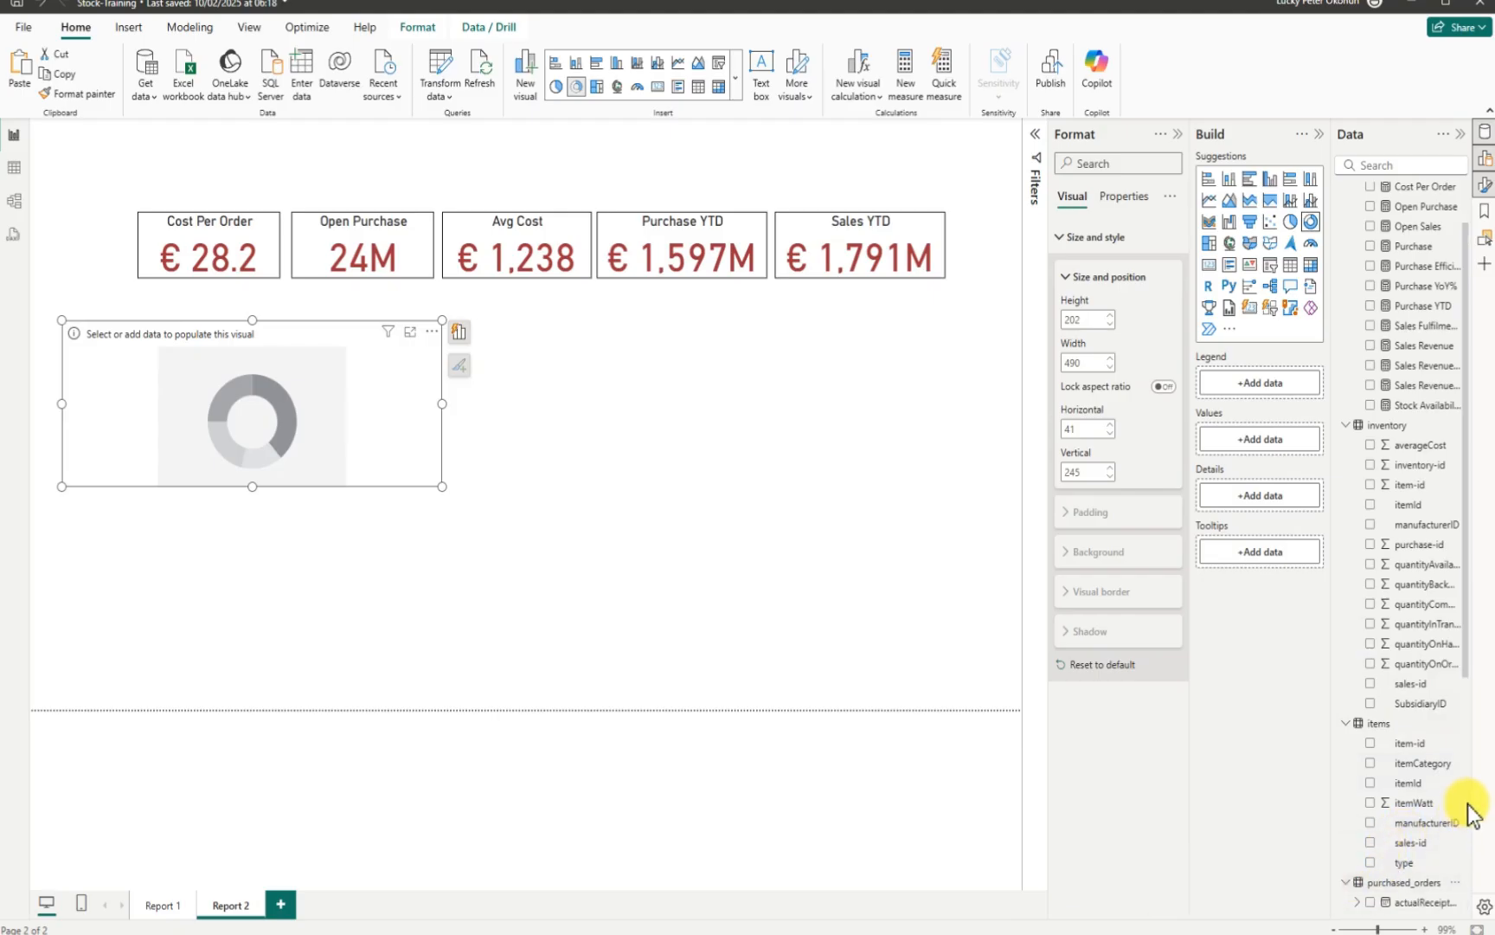
pyautogui.scroll(-4, 1432, 679)
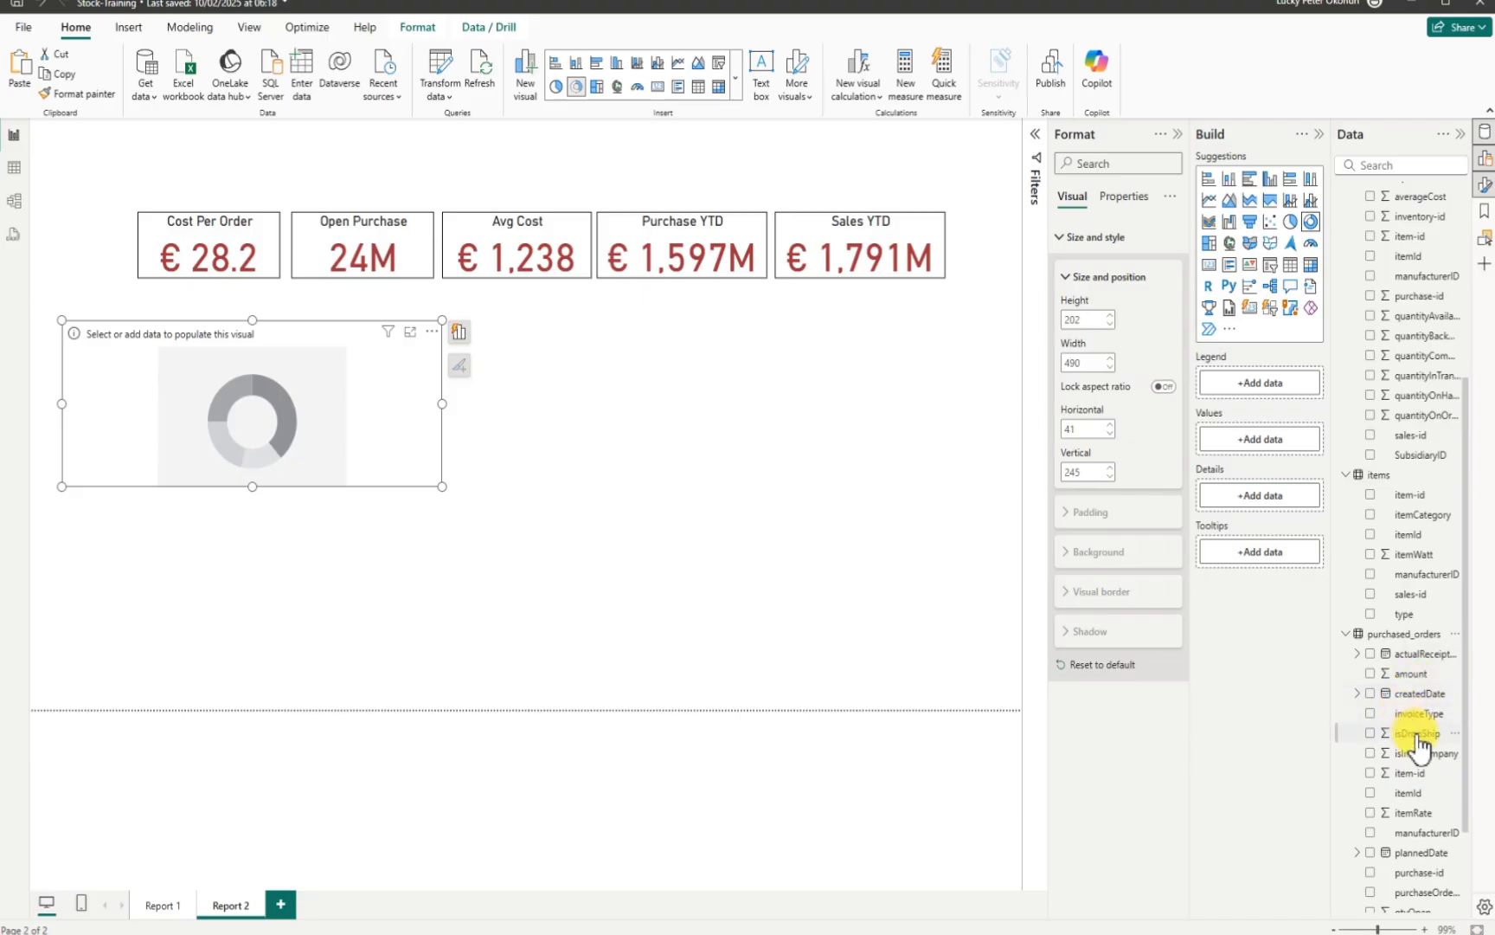
pyautogui.scroll(-2, 1422, 746)
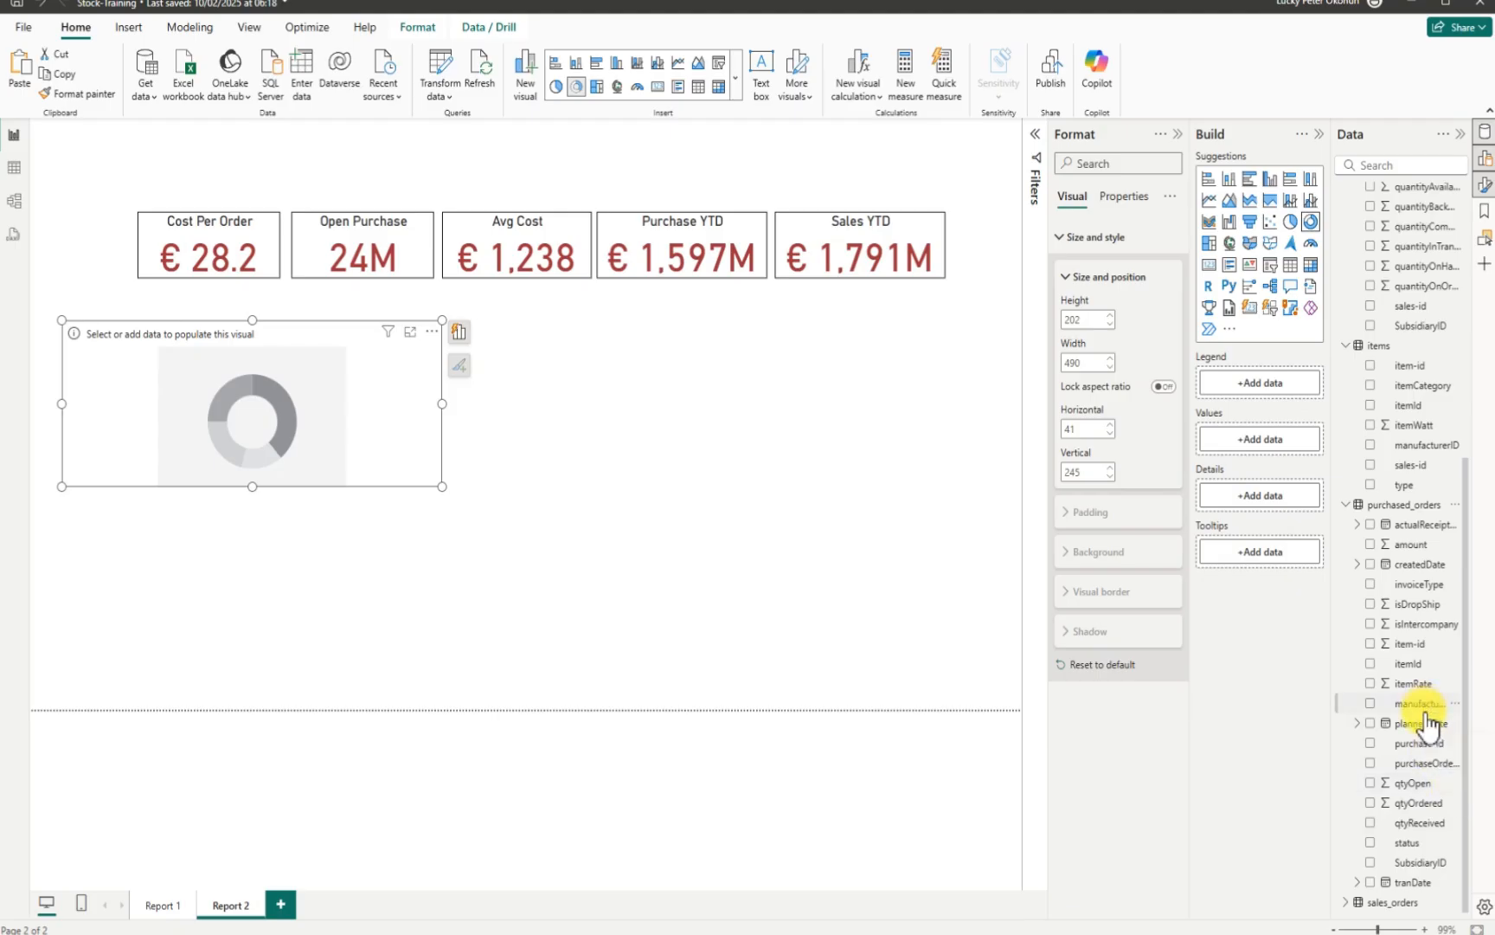
pyautogui.click(1371, 823)
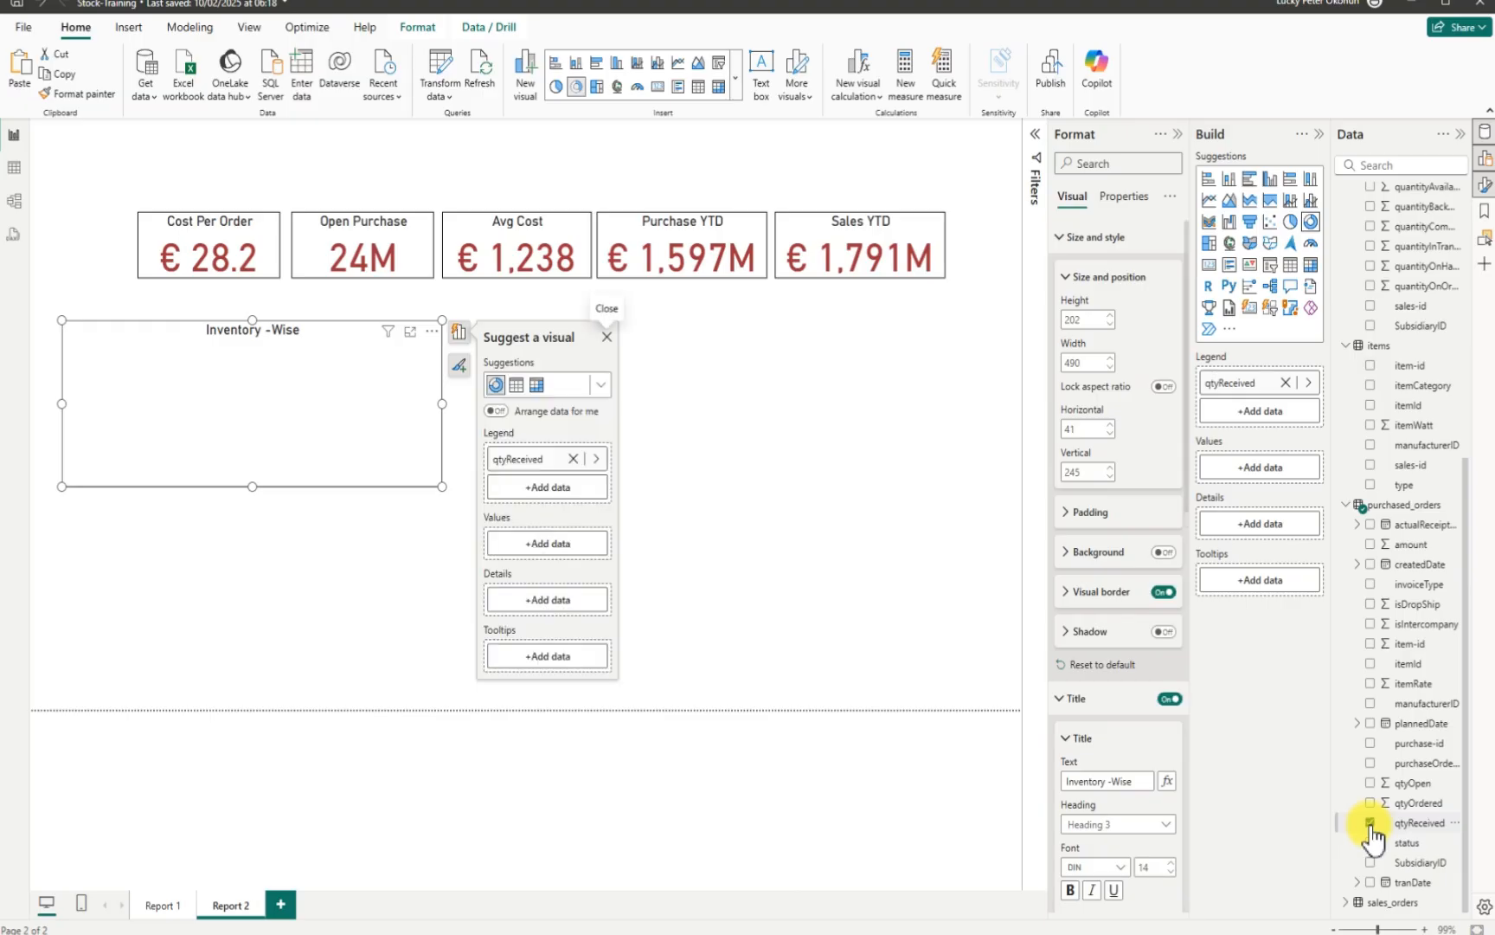
pyautogui.click(1371, 823)
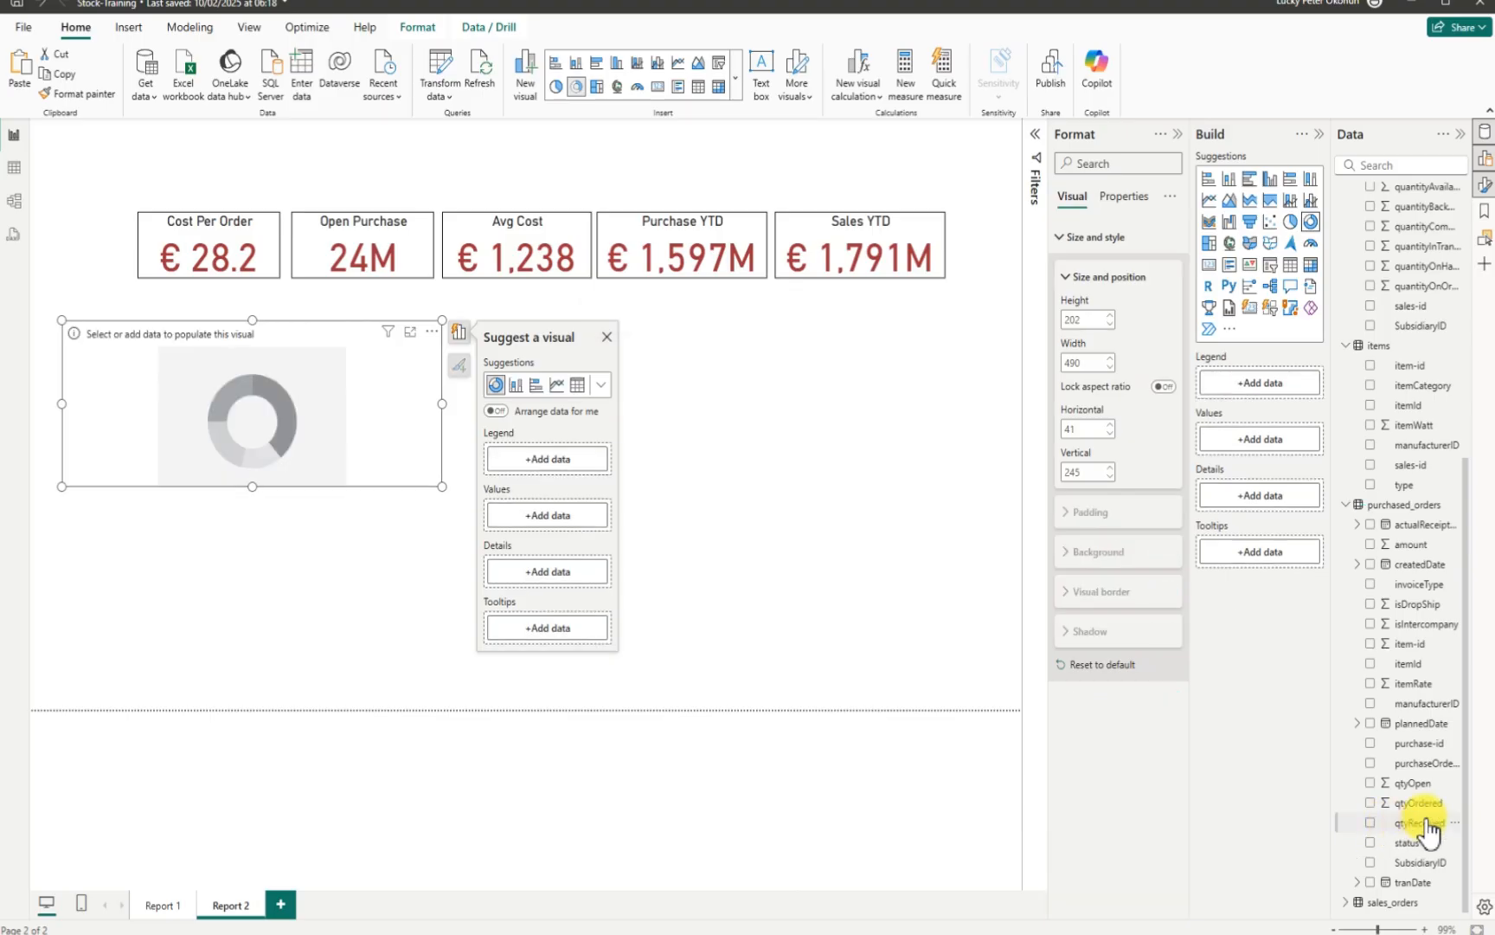
# Step: Examine the qtyReceived and qtyOpen columns of purchased_orders in the table view and return to the report
pyautogui.click(14, 168)
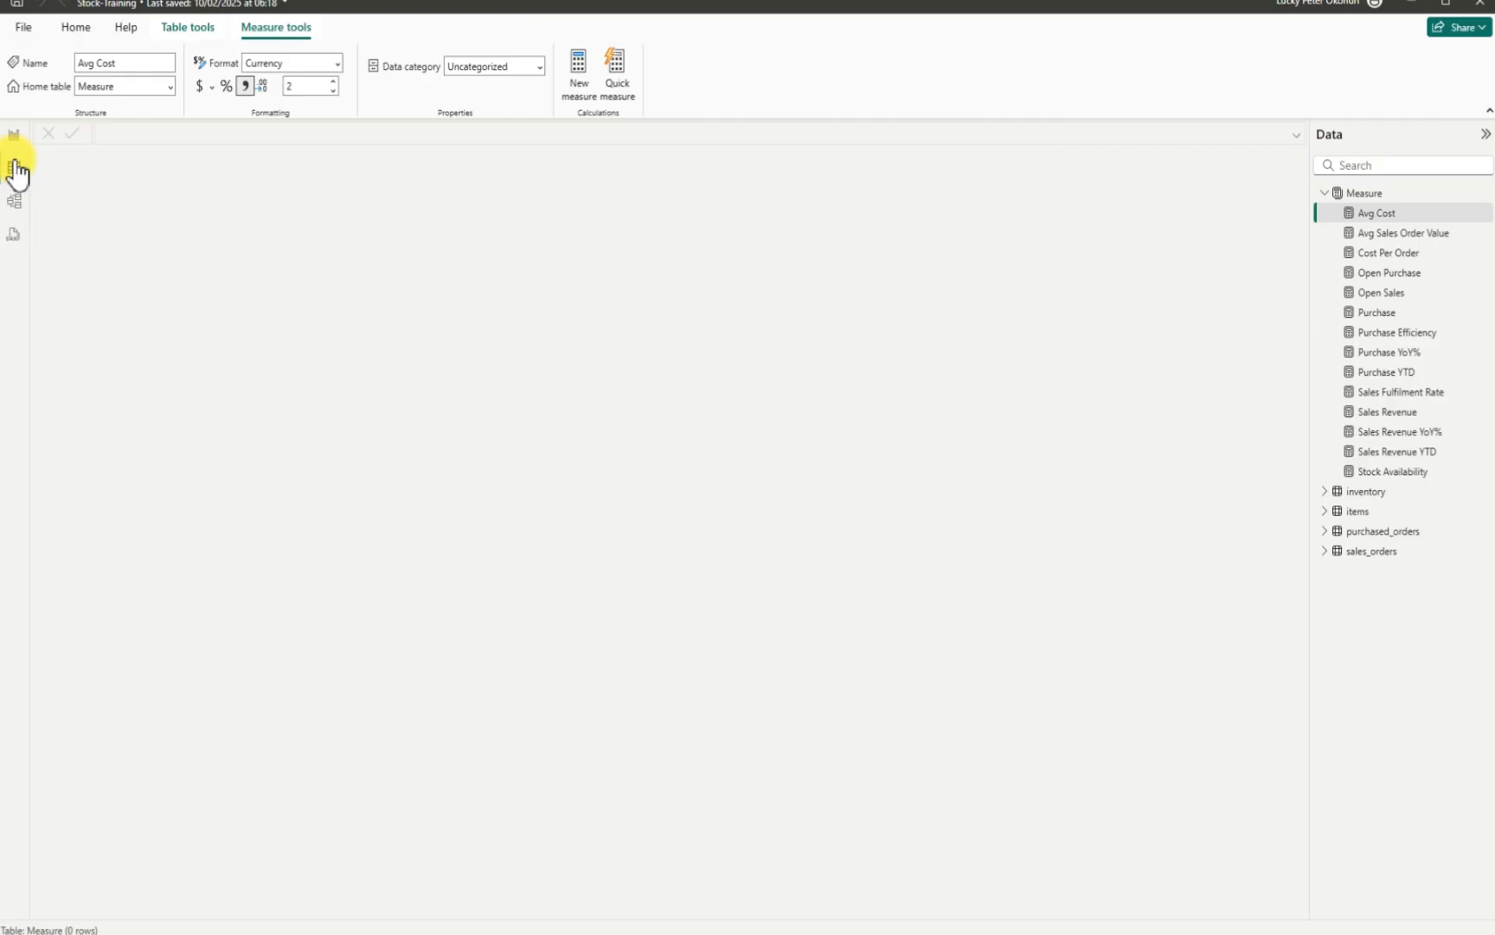
pyautogui.click(1332, 531)
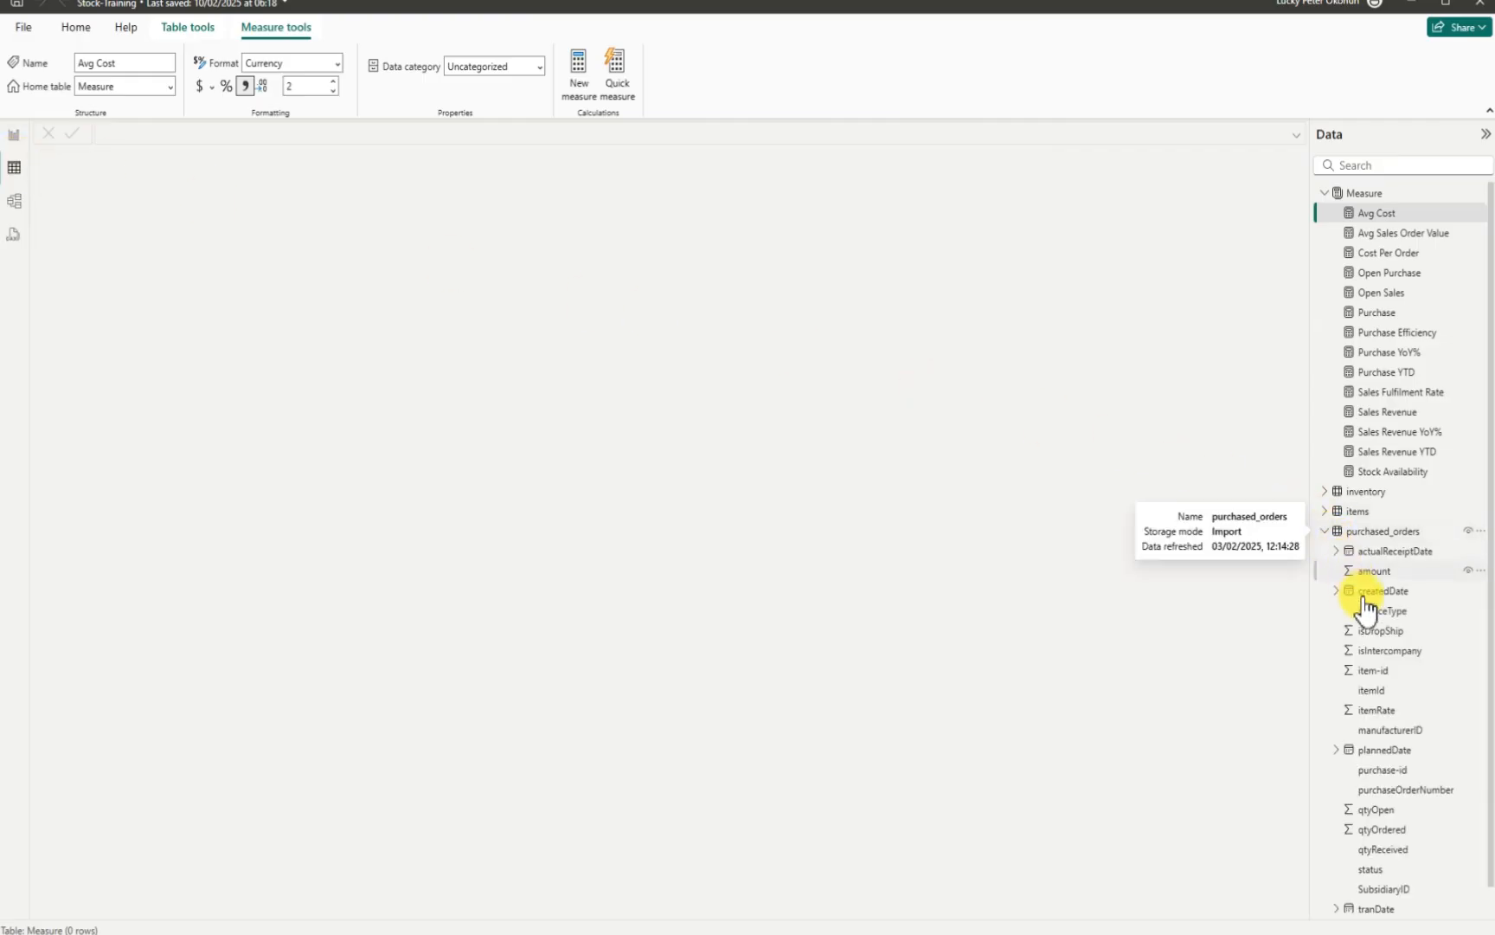
pyautogui.click(1389, 851)
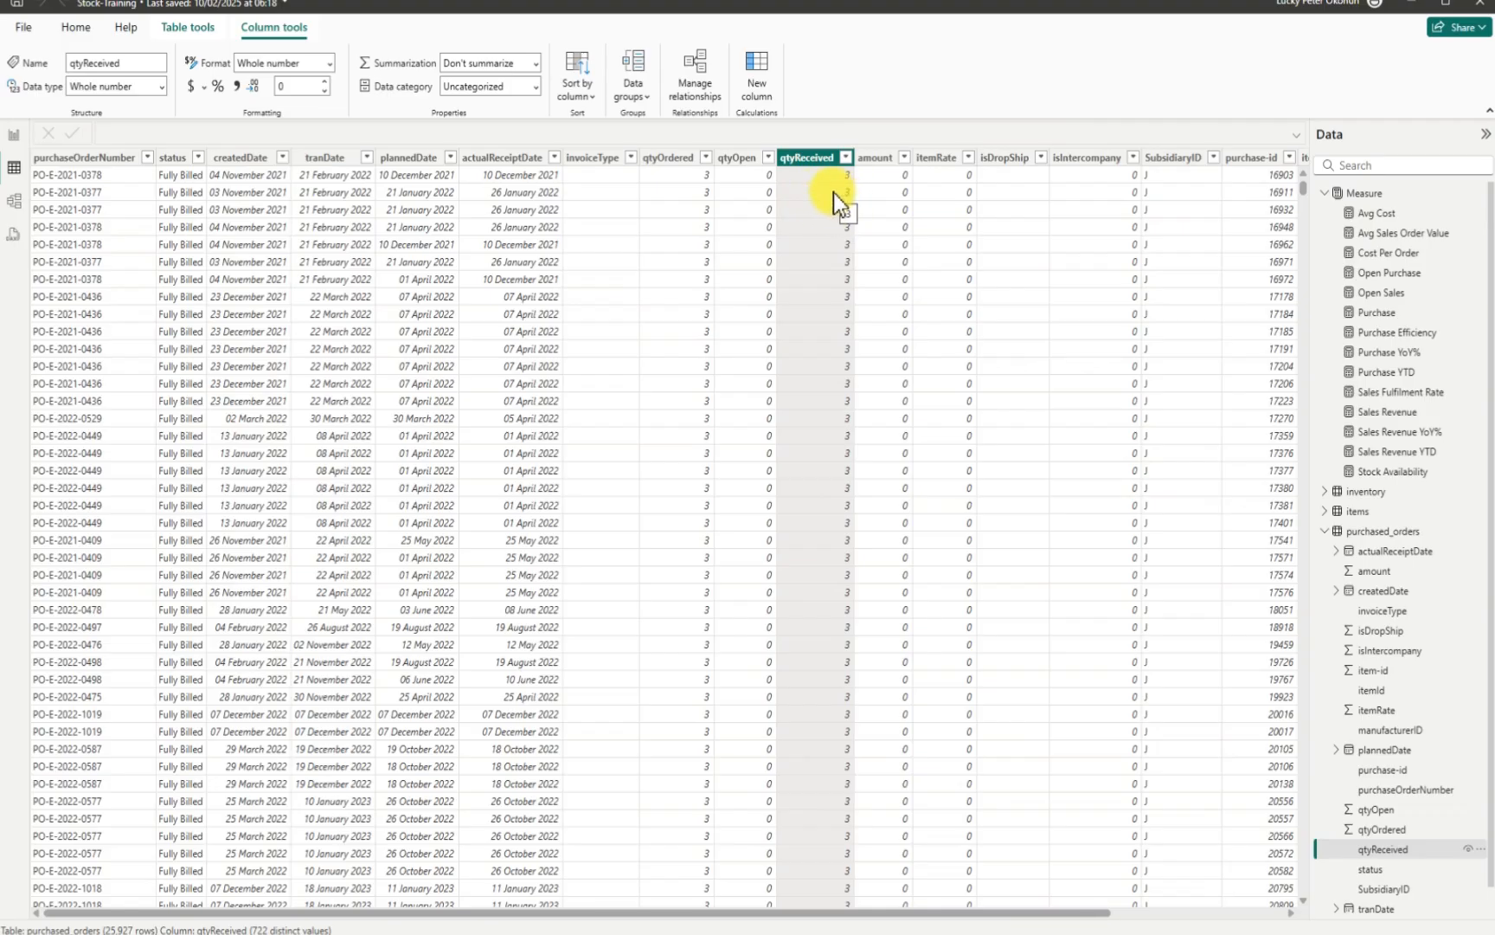
pyautogui.click(748, 163)
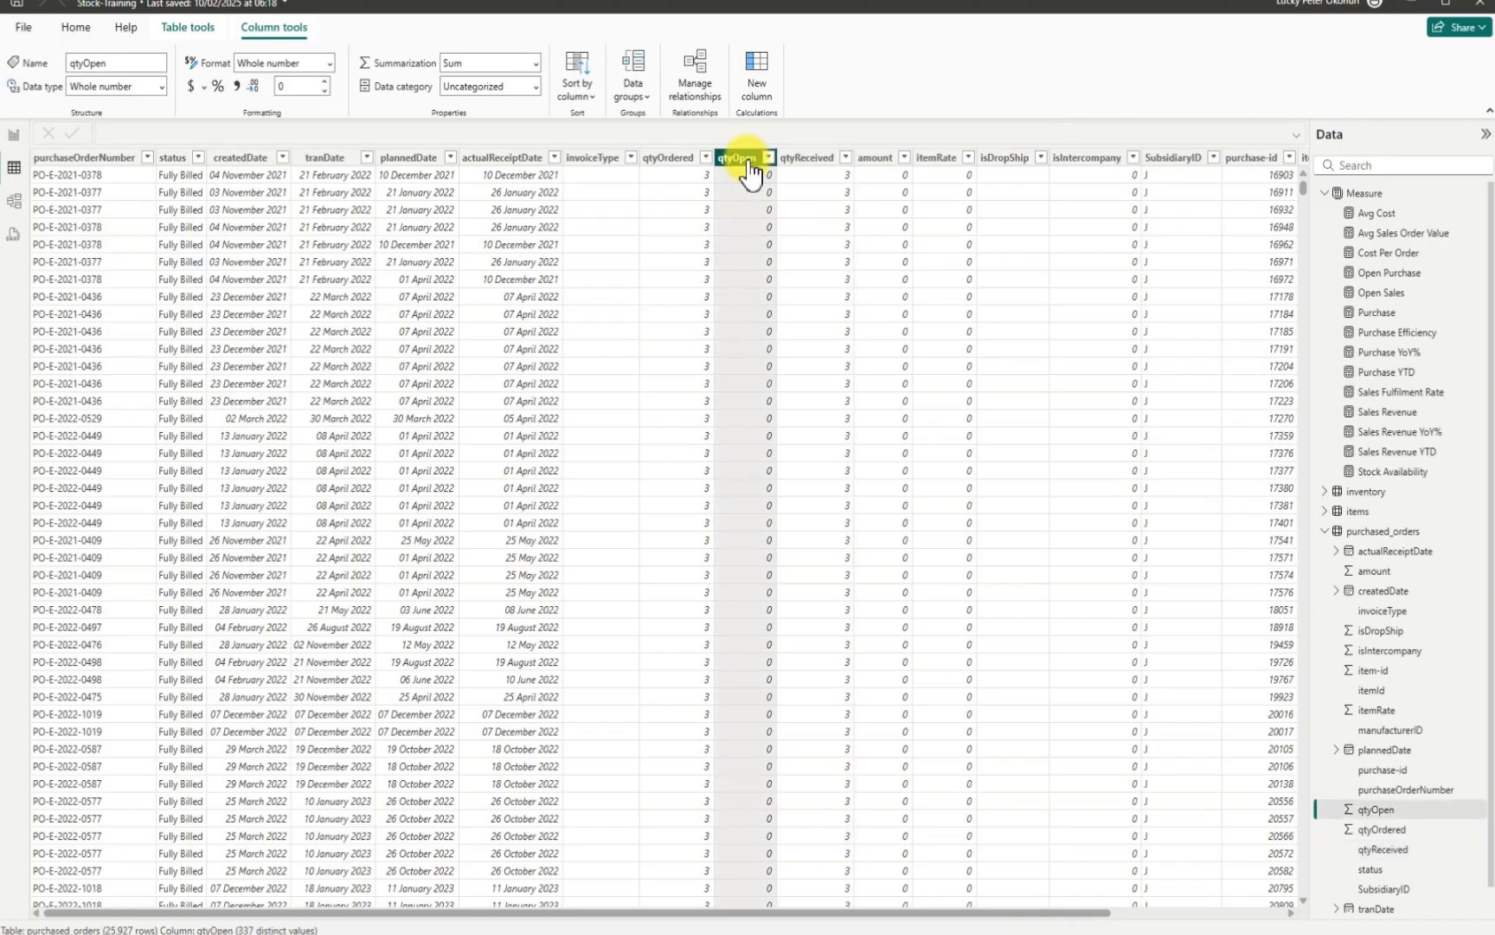
pyautogui.click(805, 161)
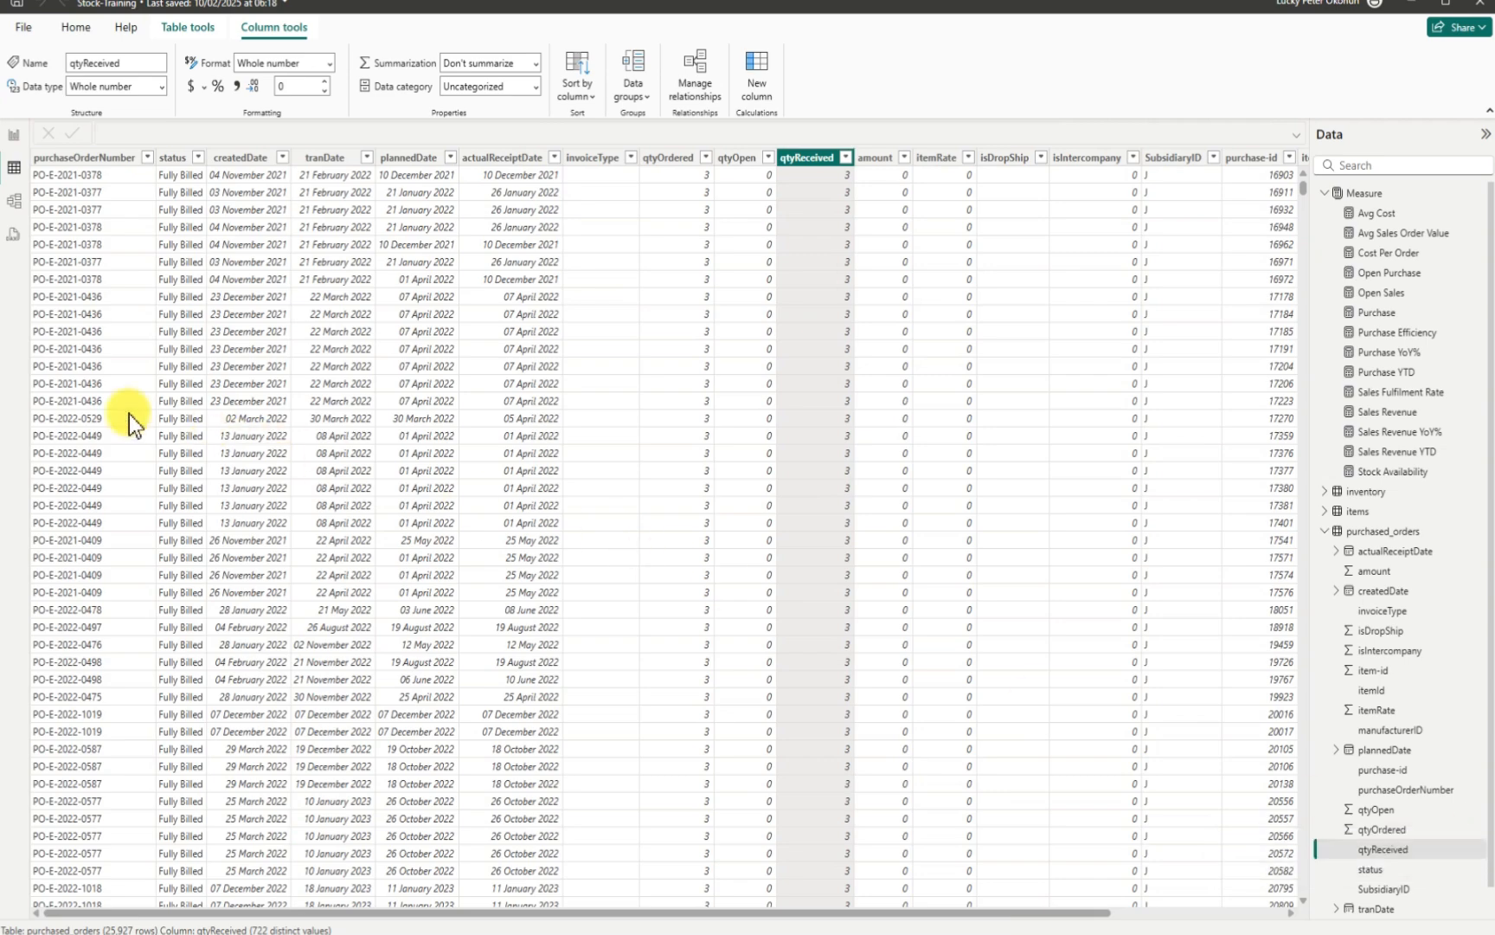
pyautogui.click(14, 139)
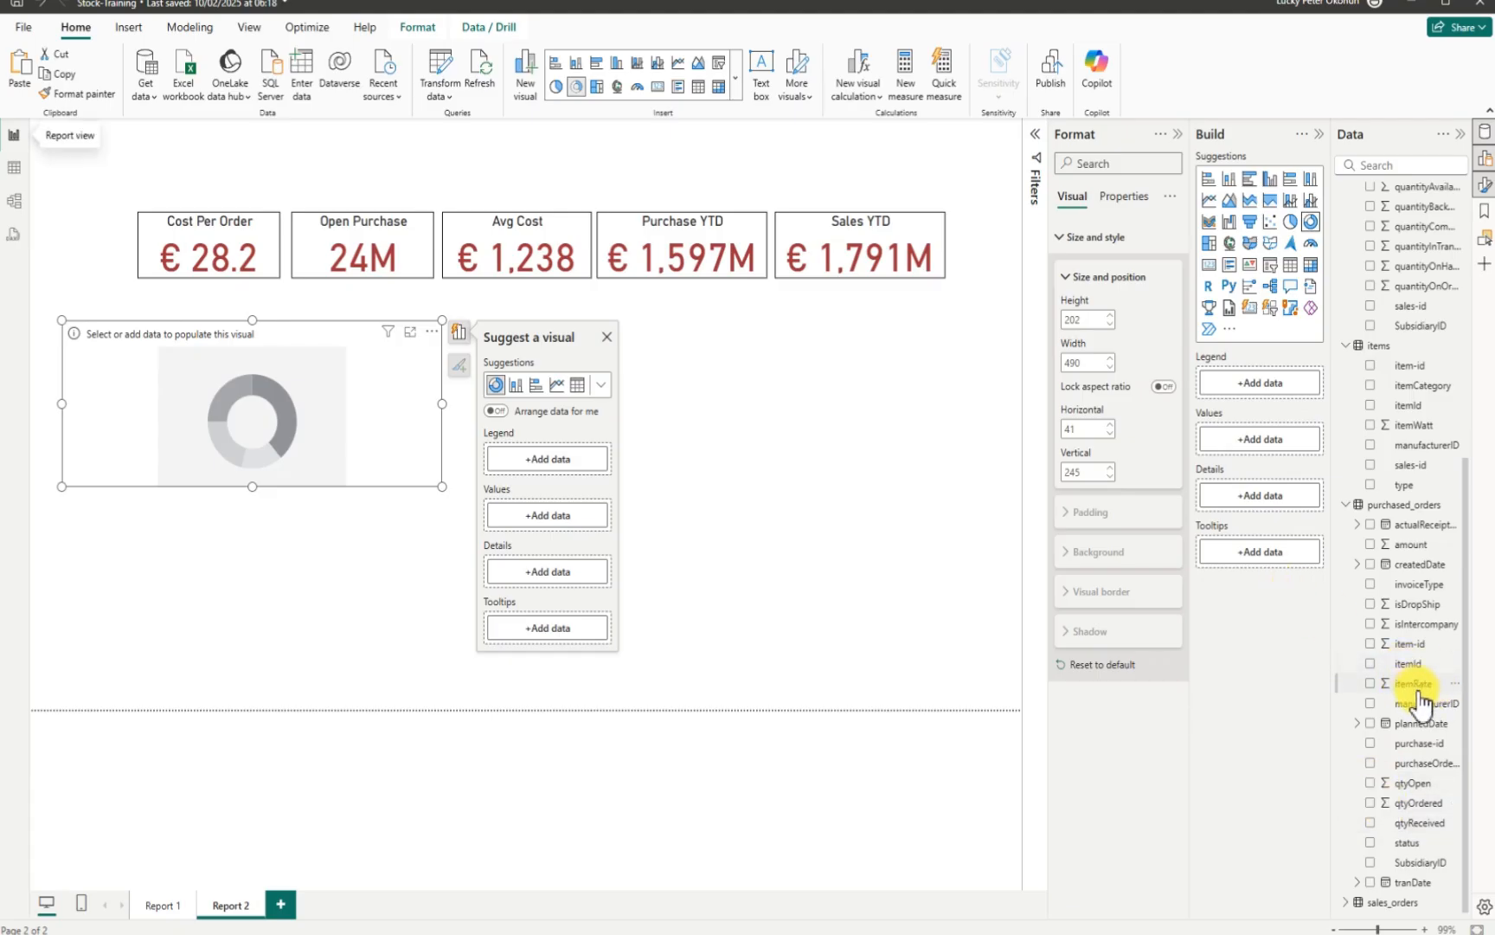
# Step: Add qtyOpen, qtyOrdered and qtyReceived from purchased_orders to the donut chart
pyautogui.click(1371, 782)
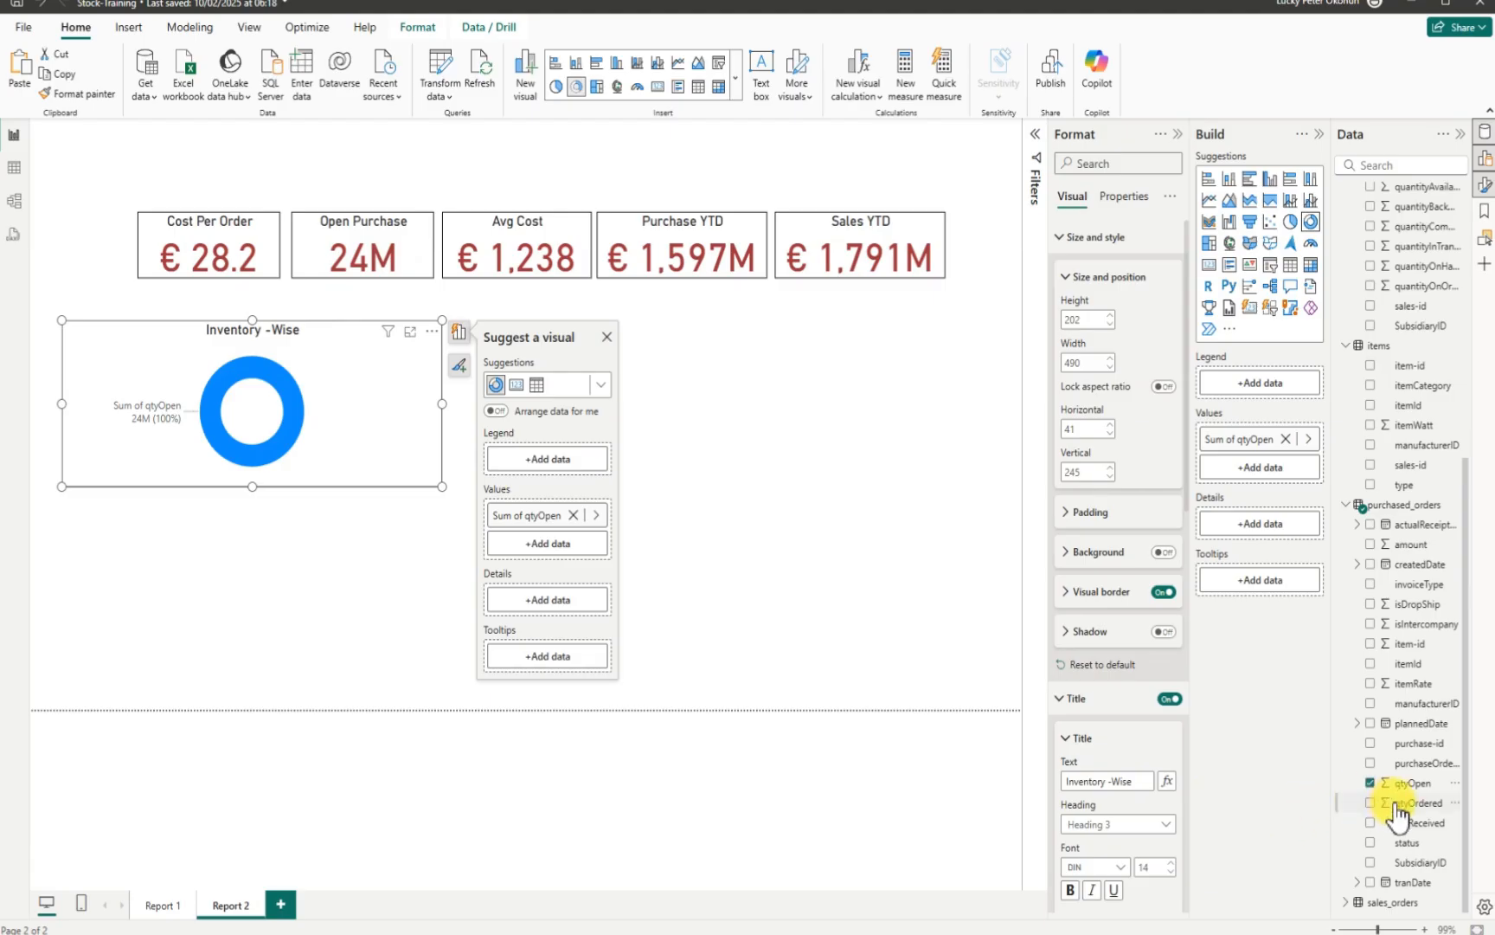
pyautogui.click(1370, 803)
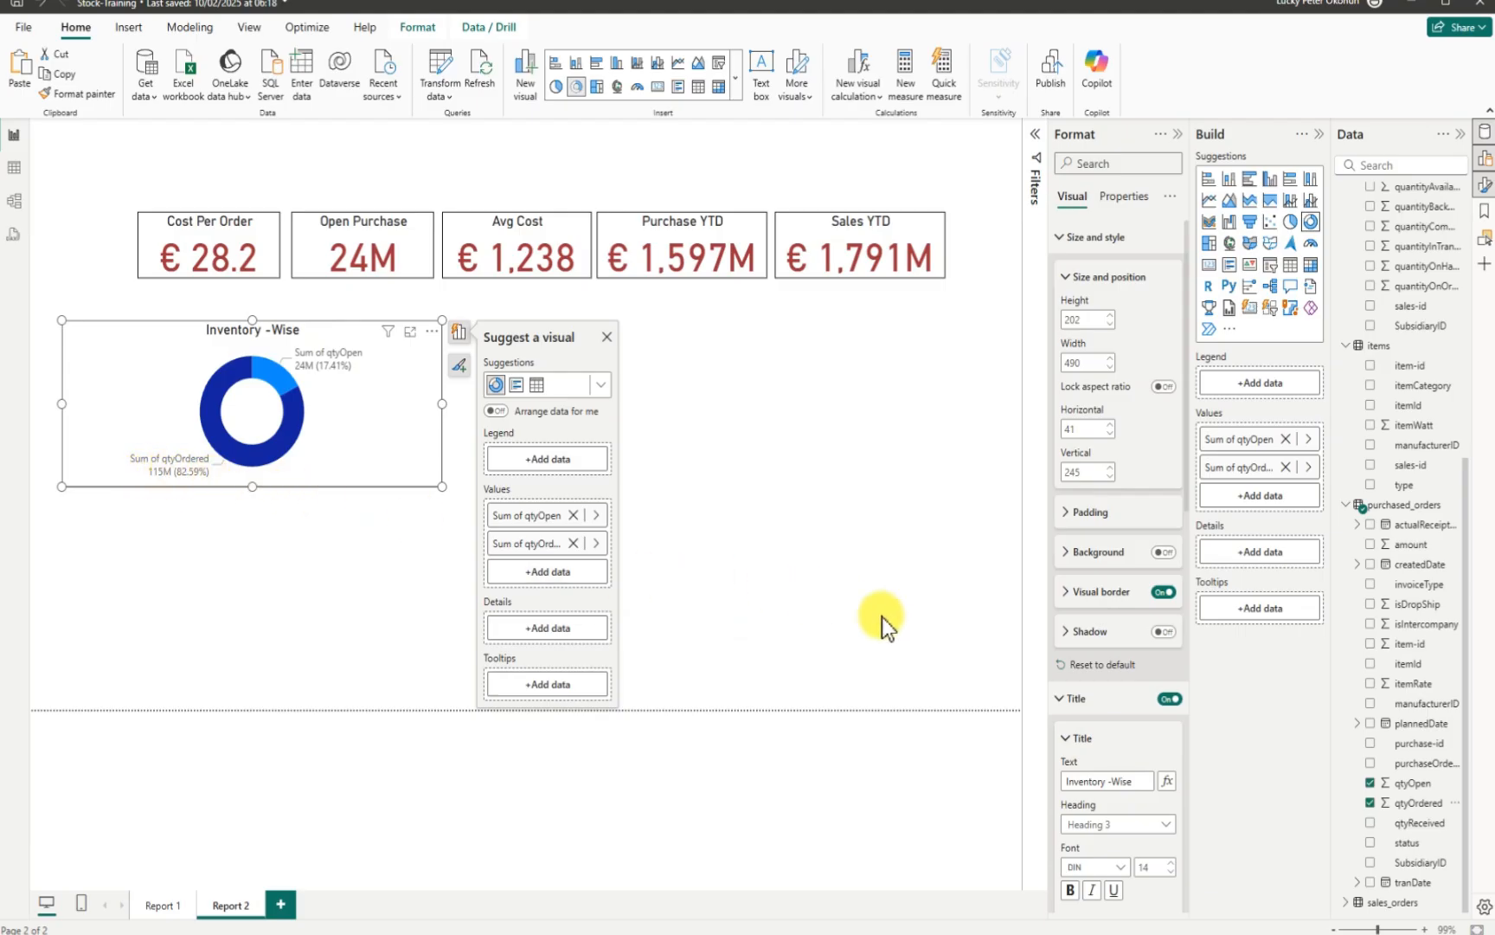
pyautogui.click(1371, 823)
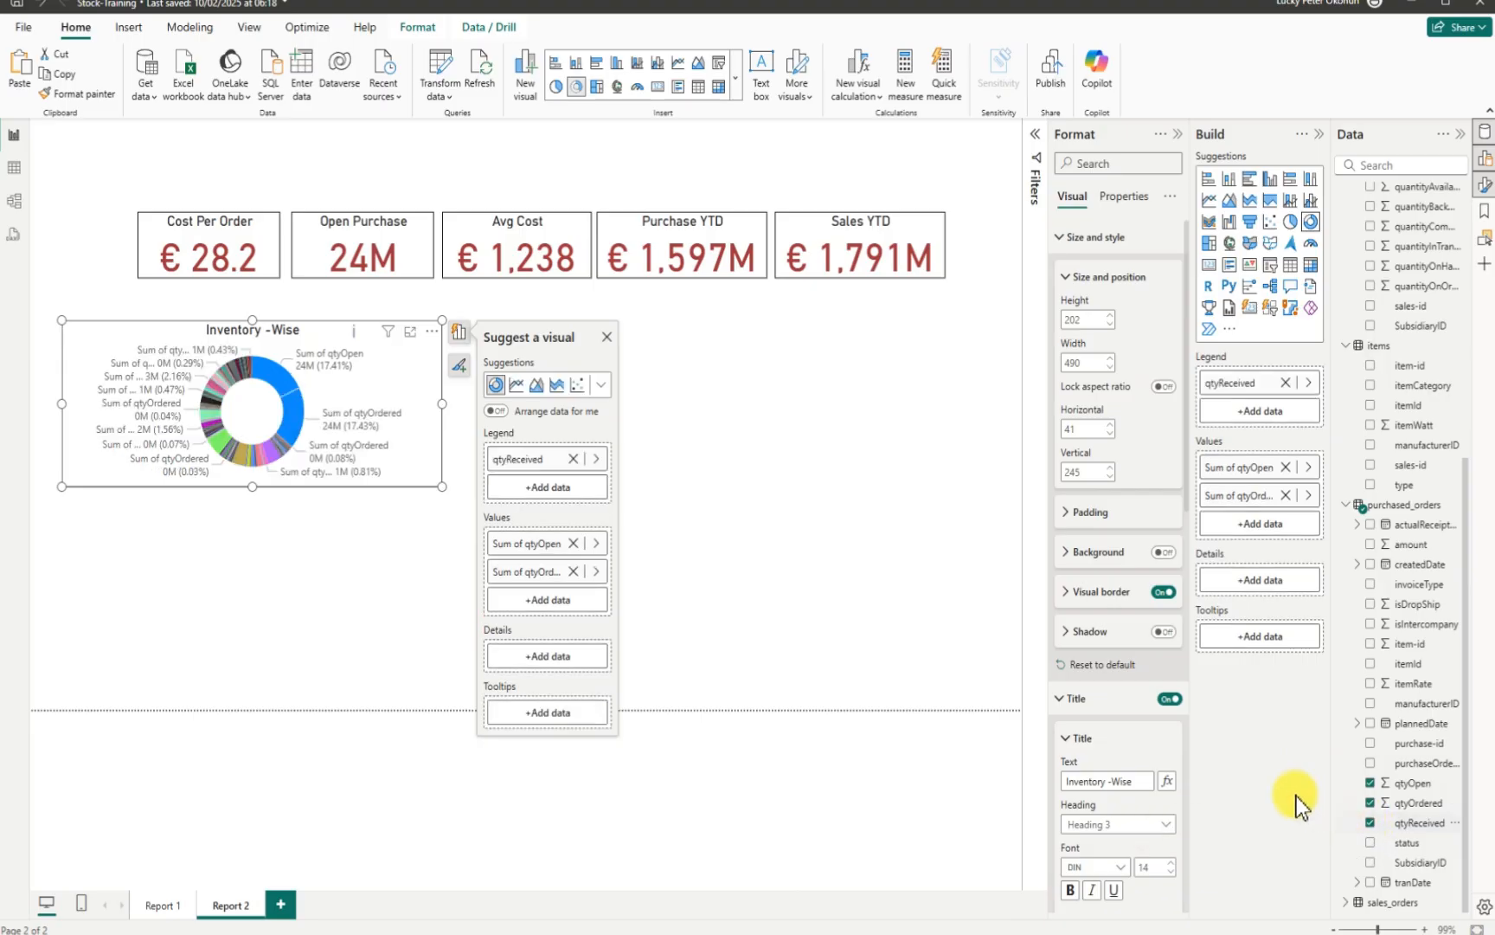
# Step: Set the qtyReceived column of the purchased_orders query to Whole Number in Power Query Editor, then close and apply
pyautogui.click(436, 59)
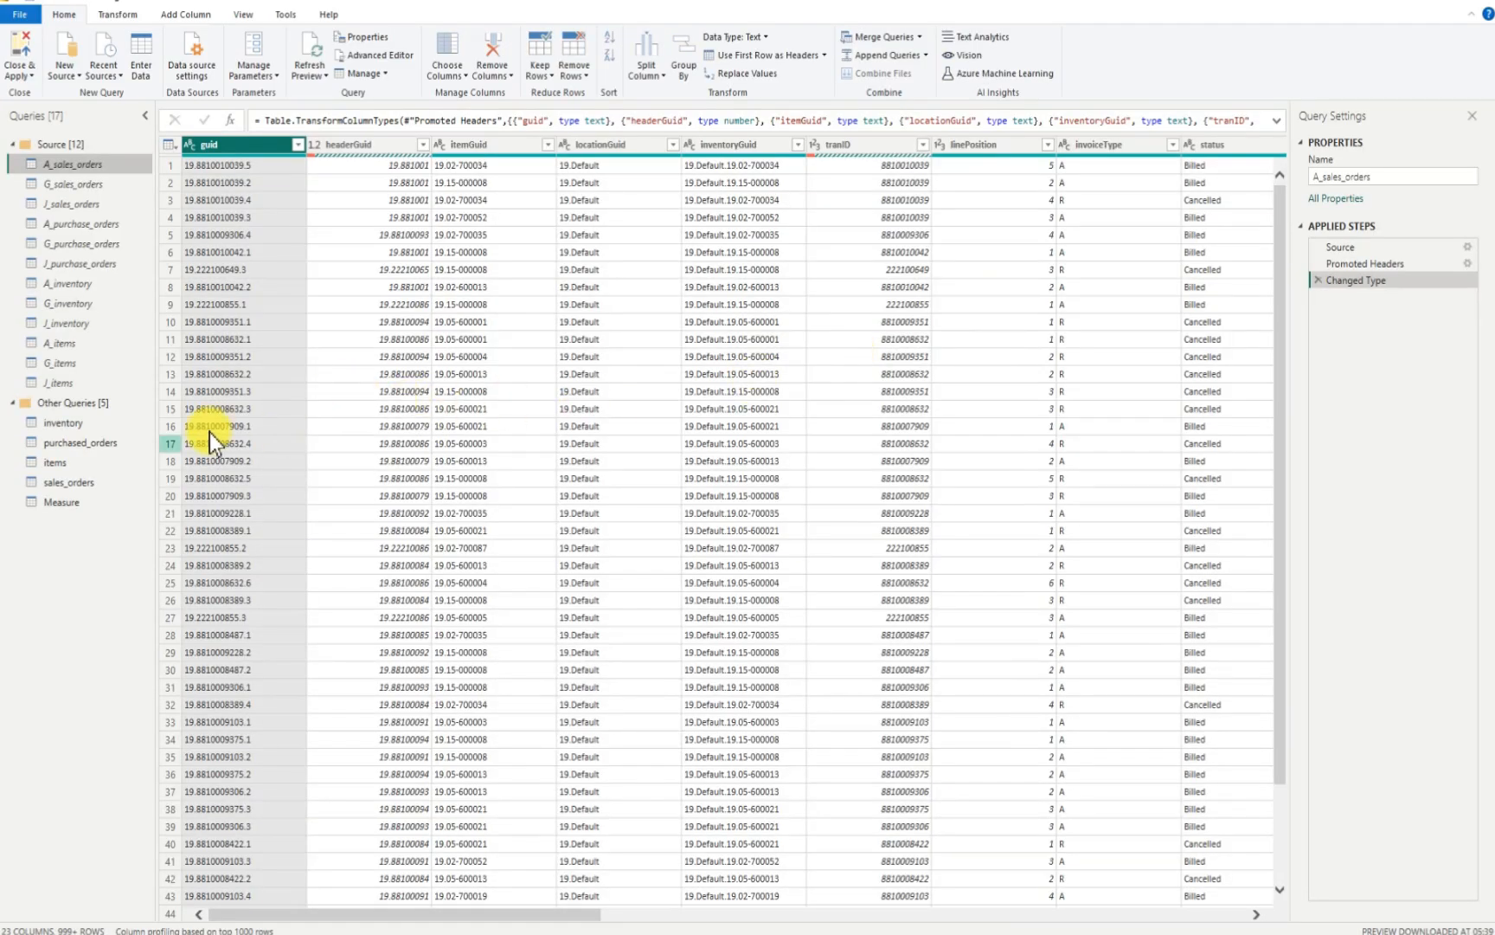
pyautogui.click(66, 445)
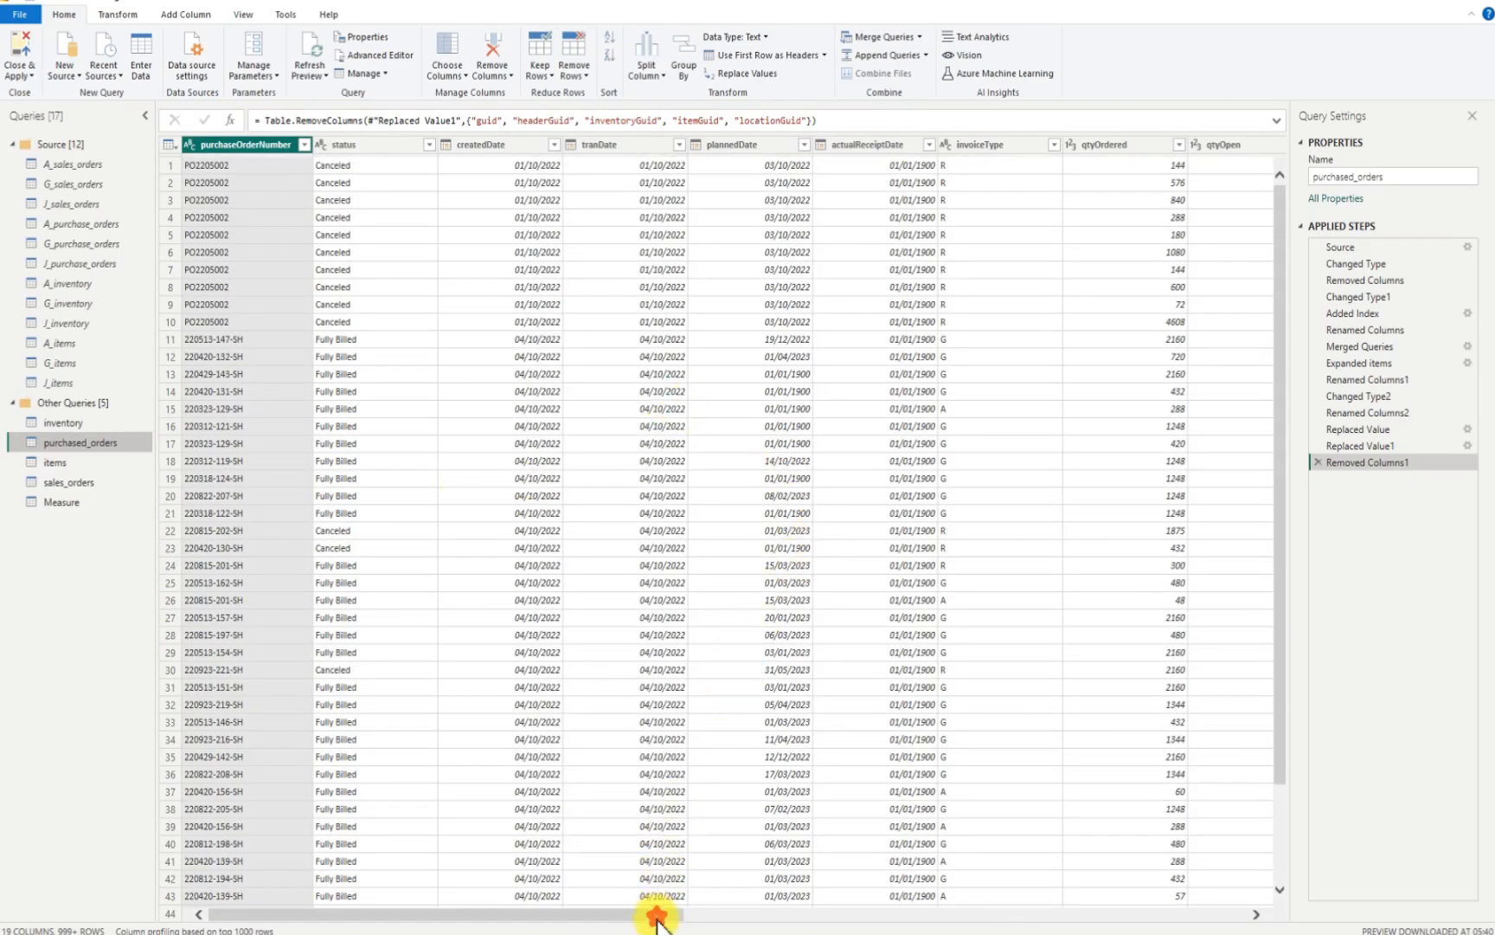
pyautogui.moveTo(656, 916); pyautogui.dragTo(830, 881)
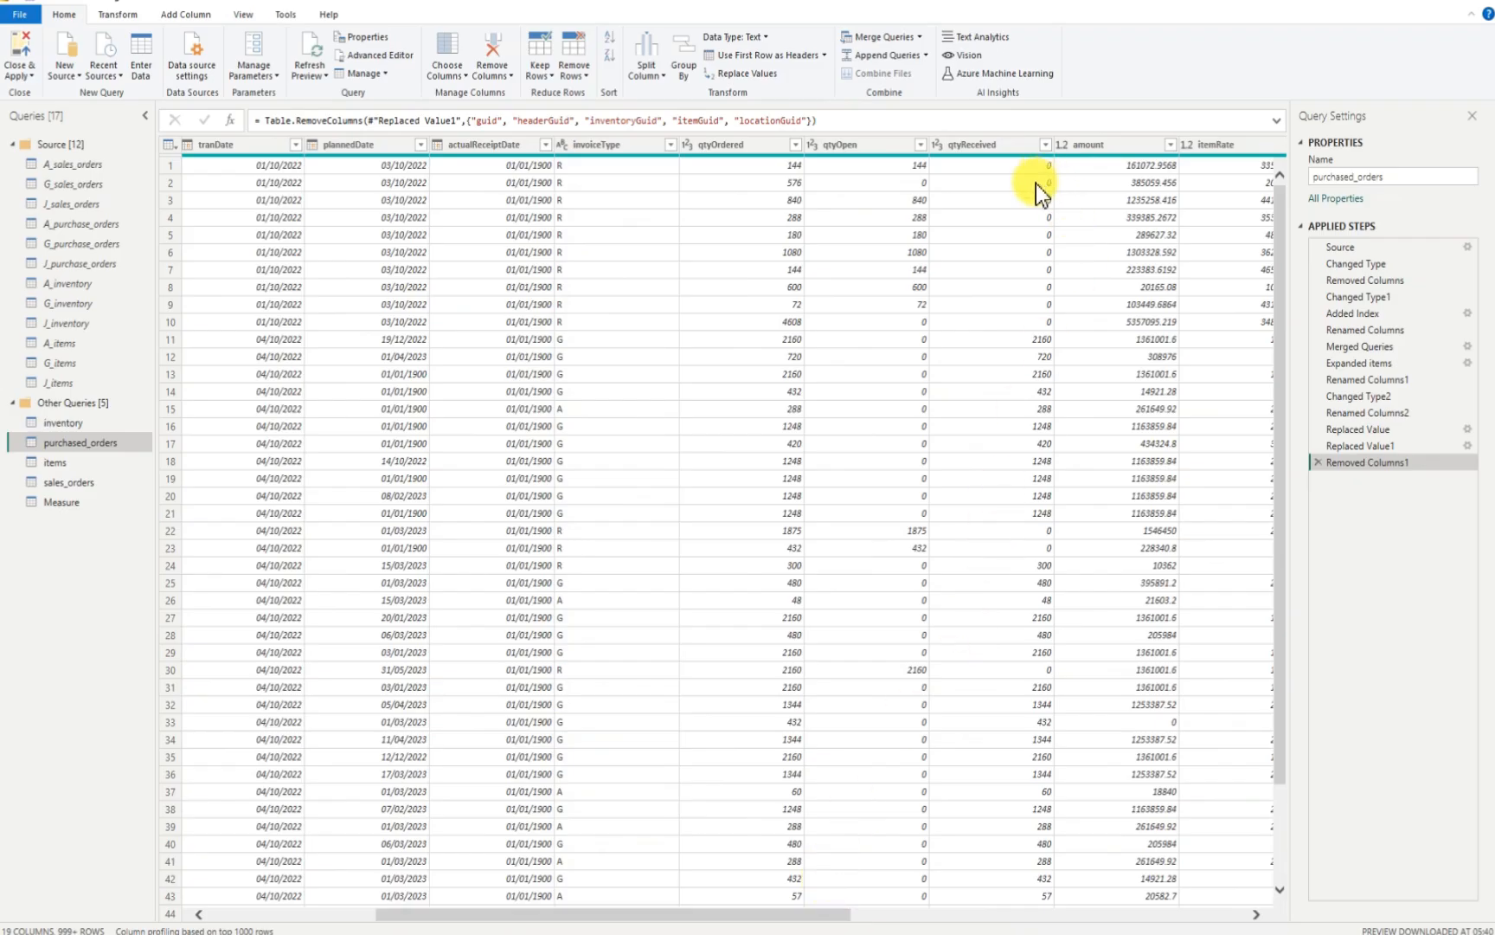
pyautogui.click(940, 149)
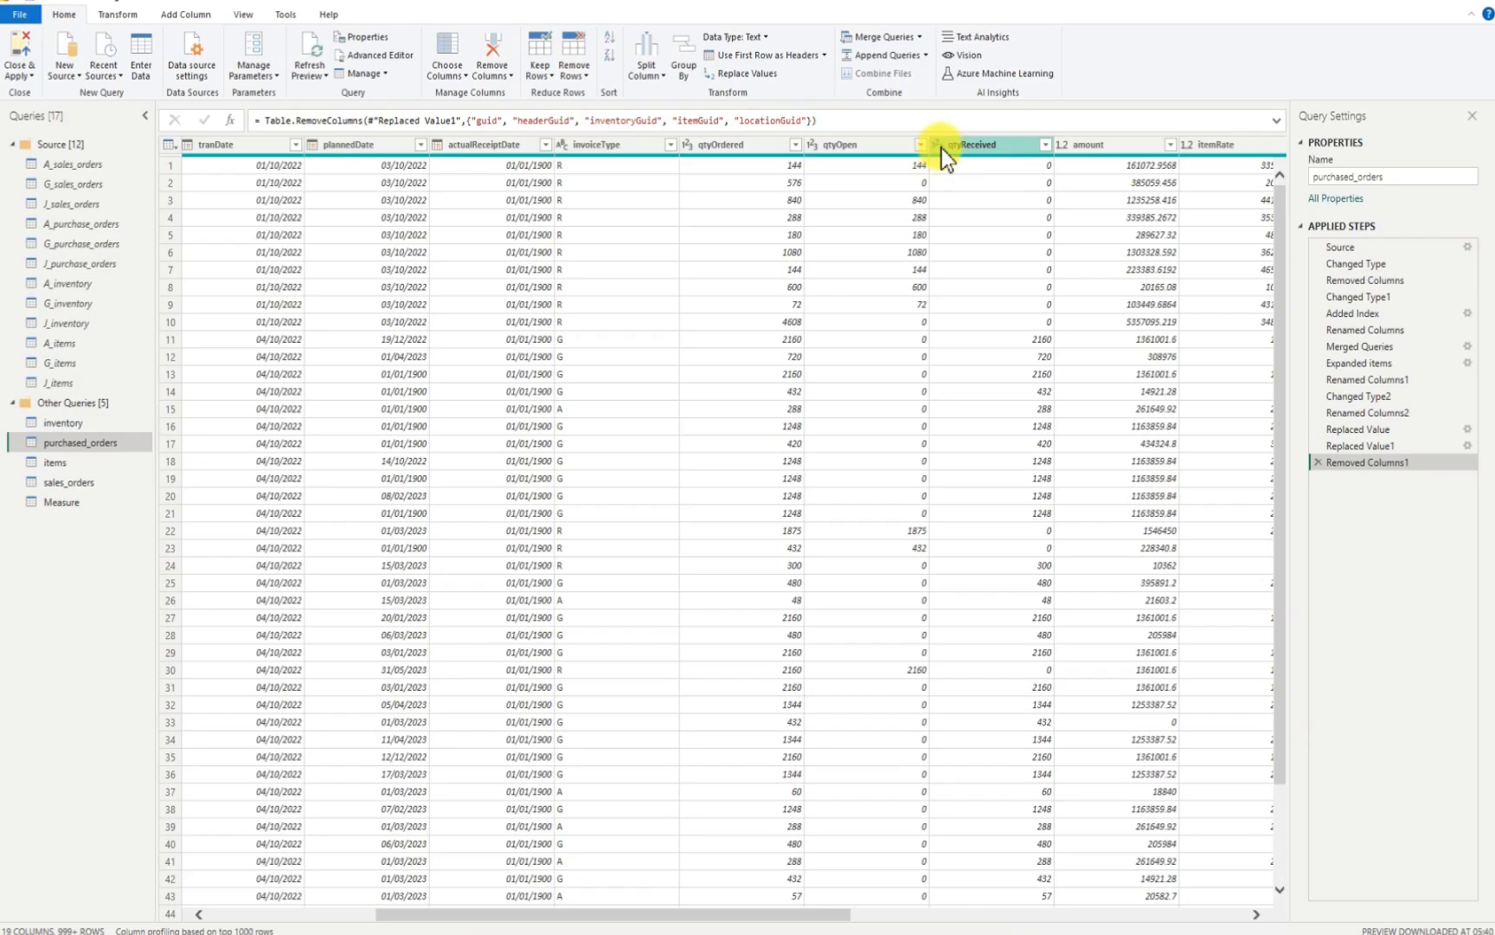
pyautogui.click(942, 148)
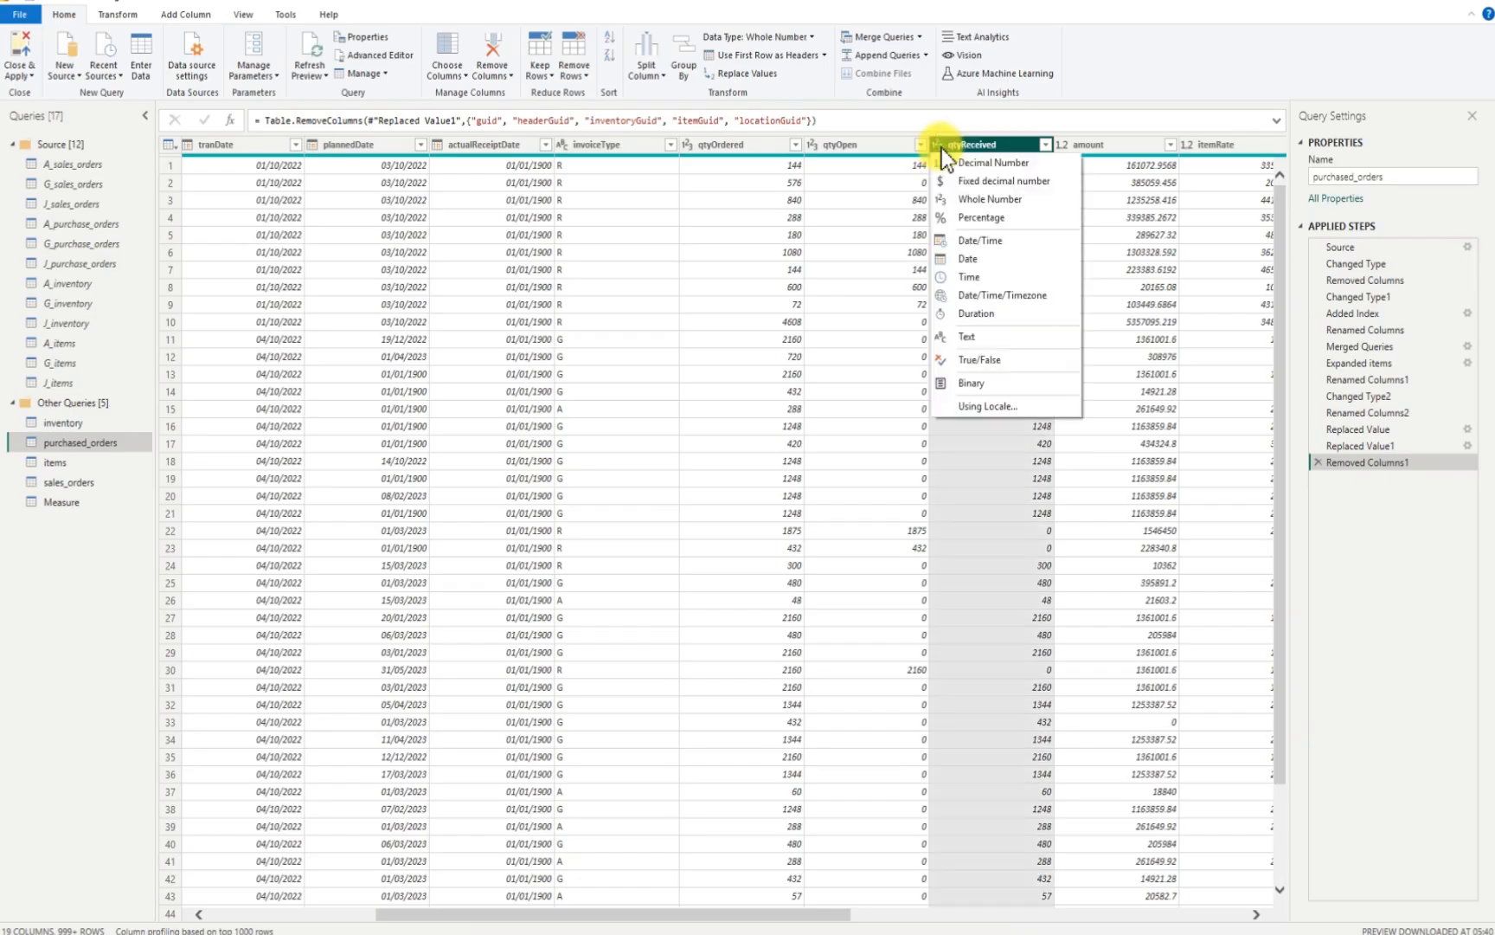
pyautogui.click(997, 201)
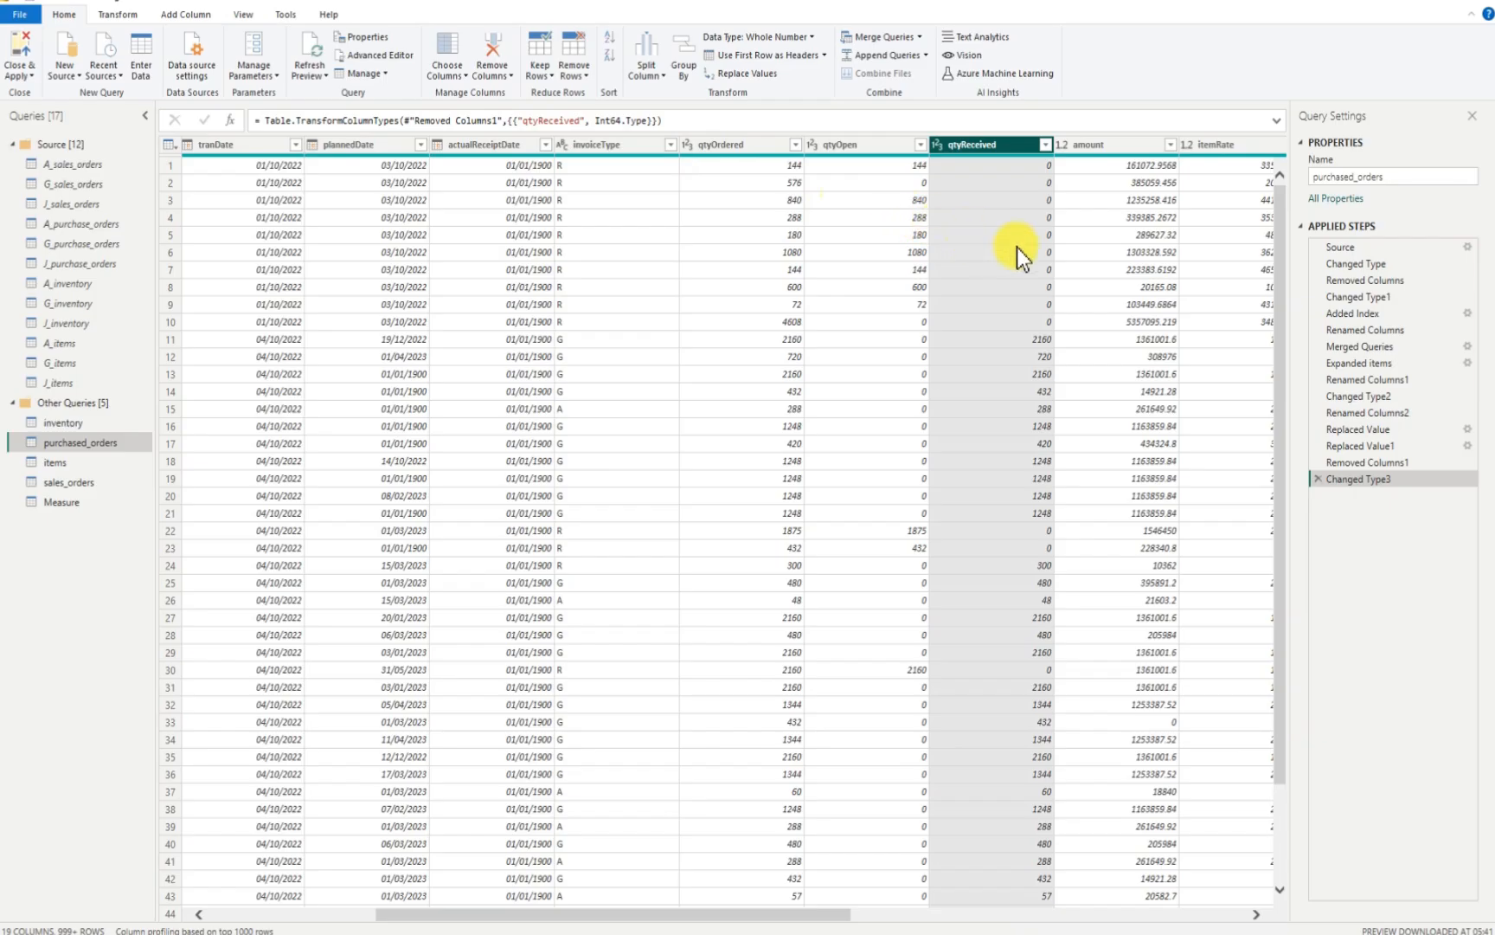
pyautogui.click(21, 45)
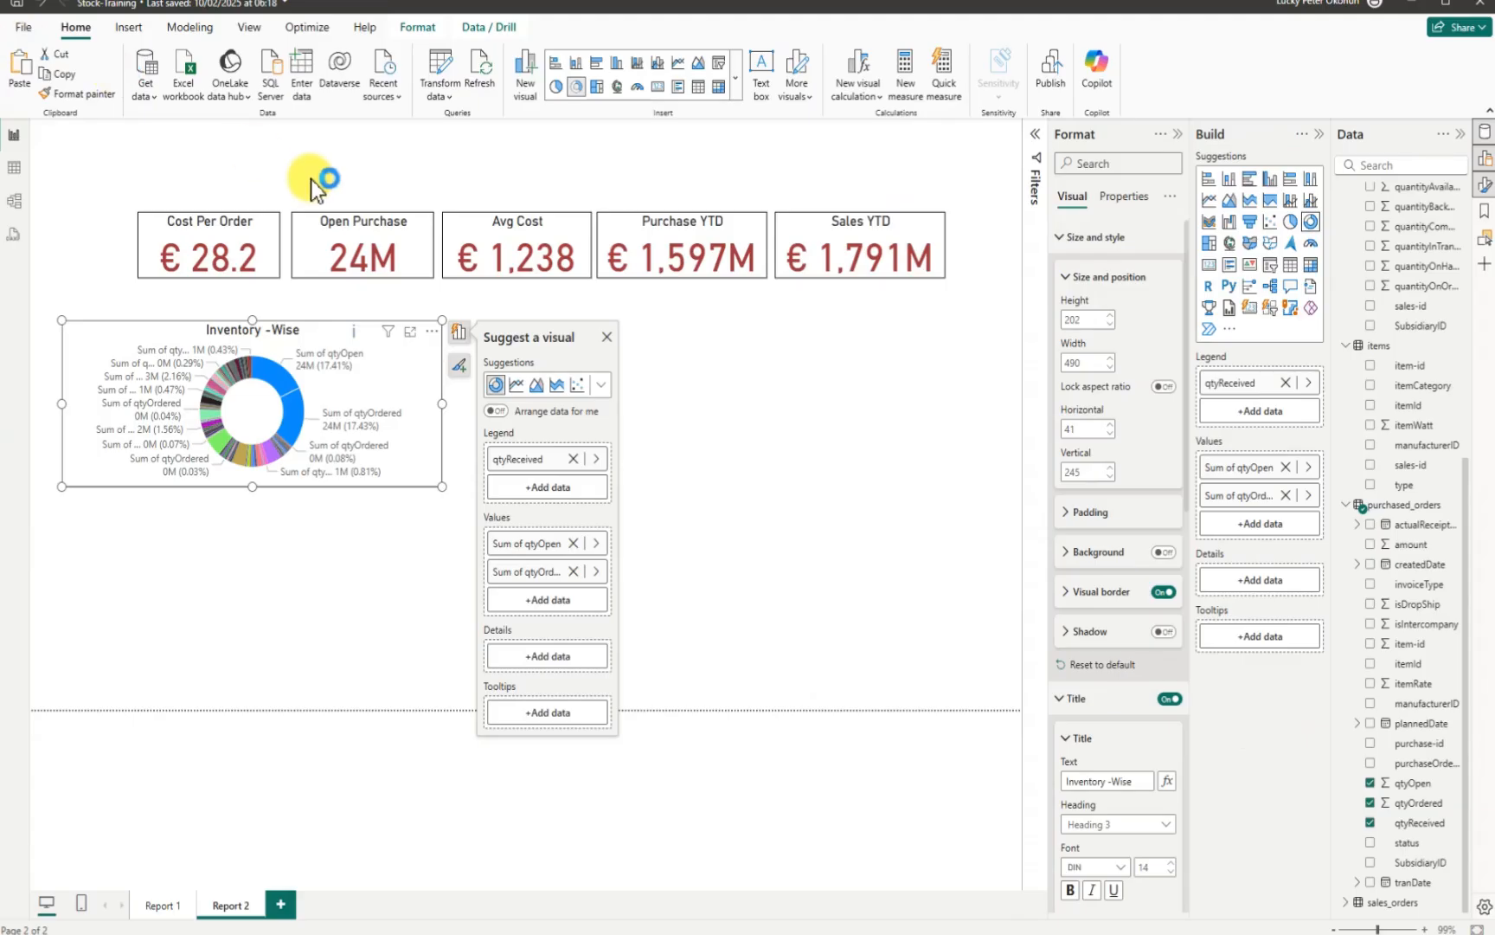
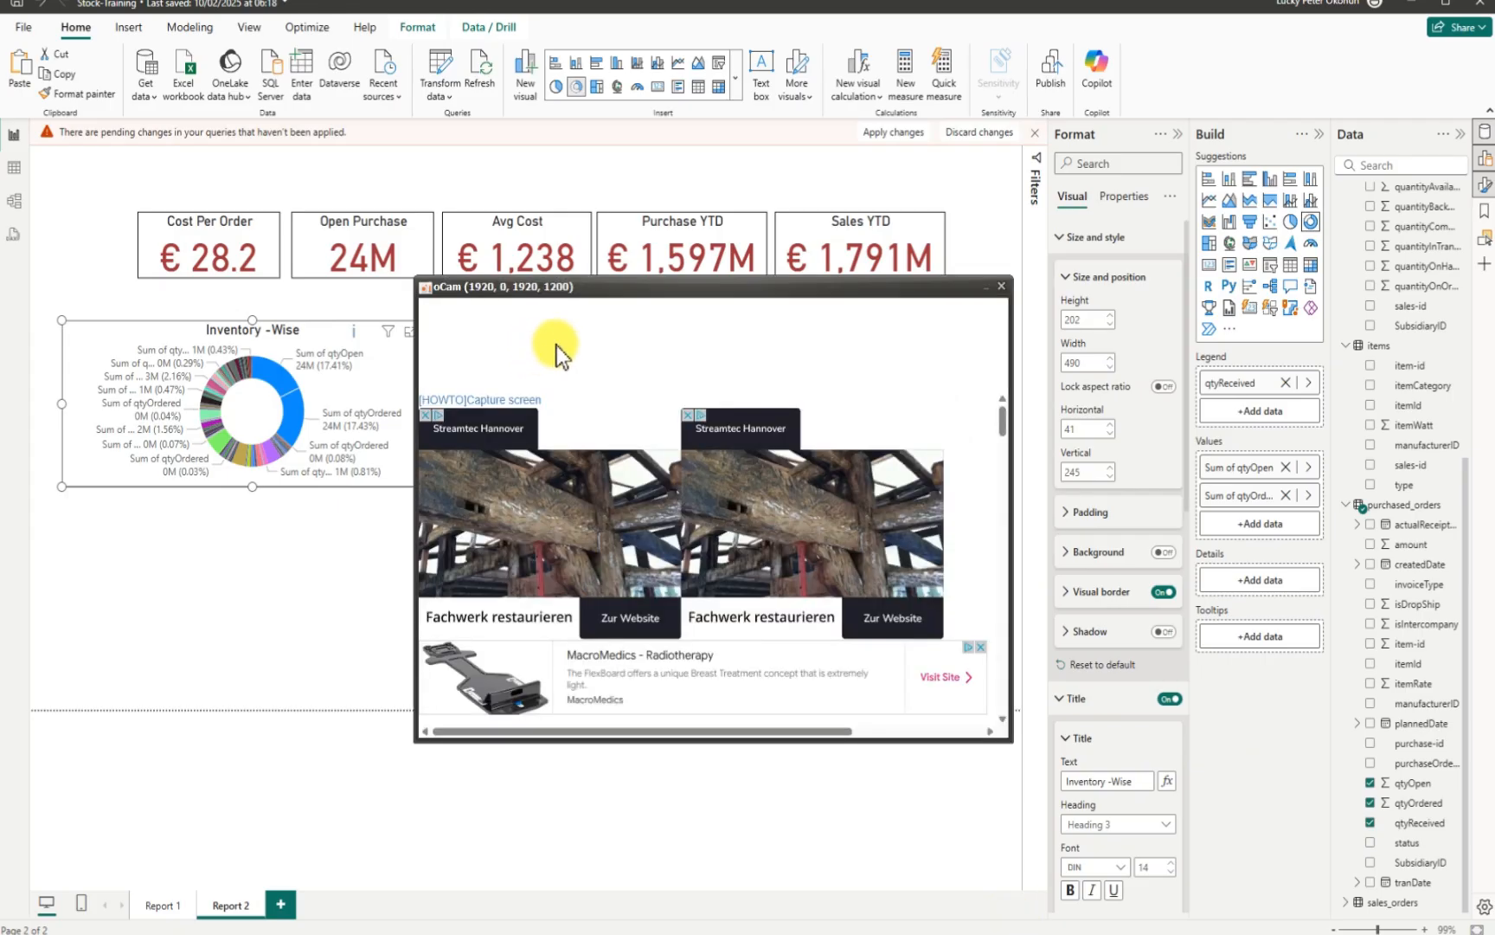
# Step: Remove qtyReceived from the donut chart, keeping qtyOpen and qtyOrdered as its values
pyautogui.click(1370, 823)
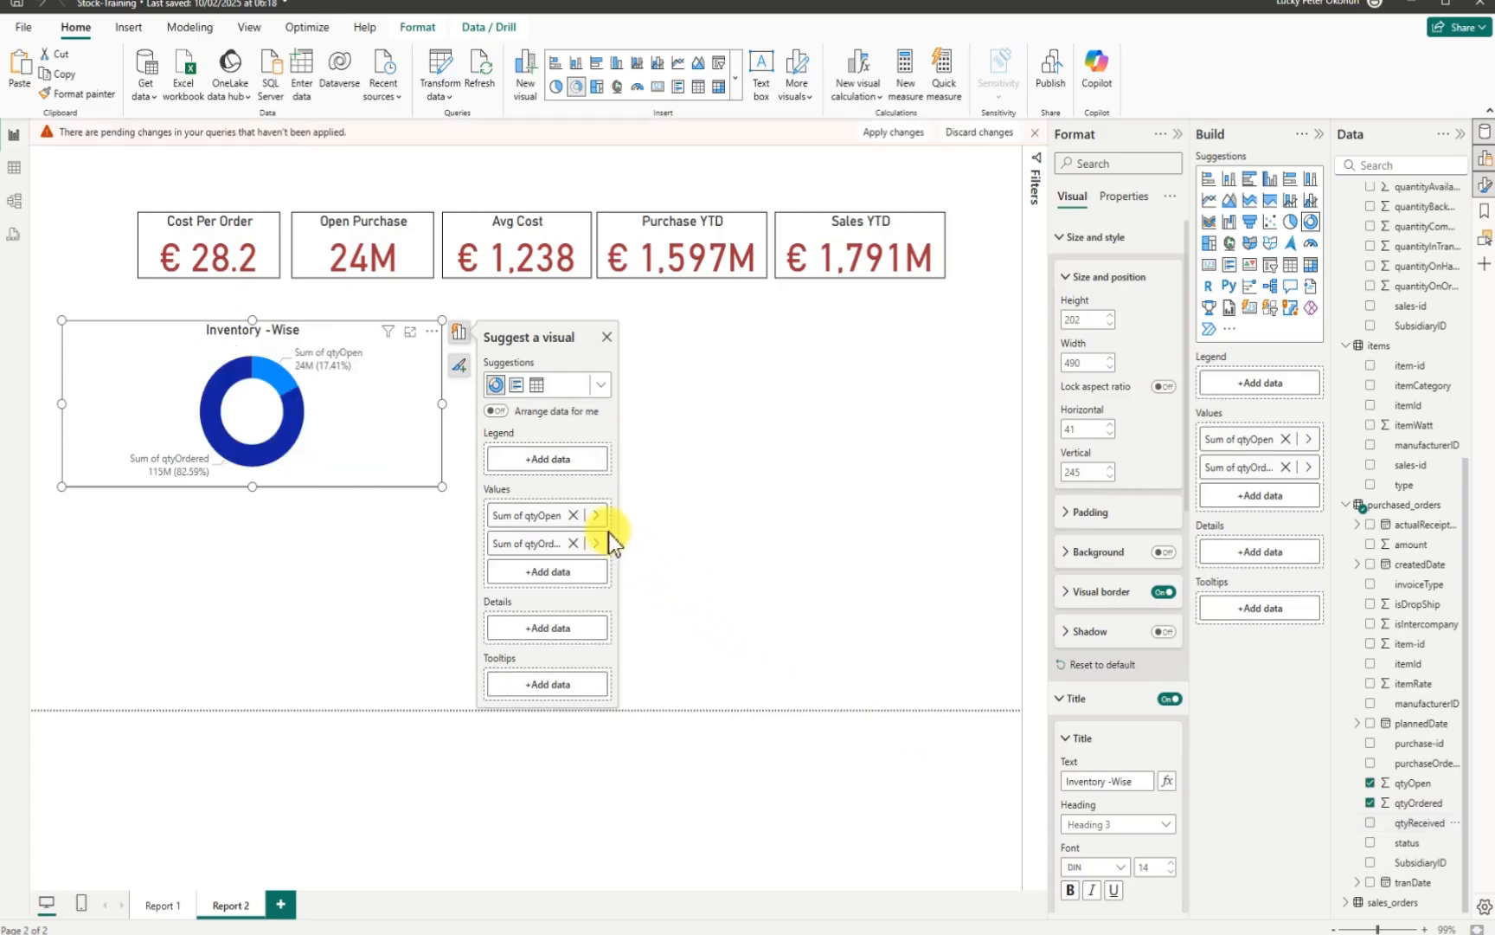
# Step: Move the Inventory -Wise donut chart to horizontal 60, vertical 268, and discard the pending query changes
pyautogui.moveTo(371, 450)
pyautogui.mouseDown()
pyautogui.moveTo(366, 468)
pyautogui.moveTo(386, 468)
pyautogui.mouseUp()
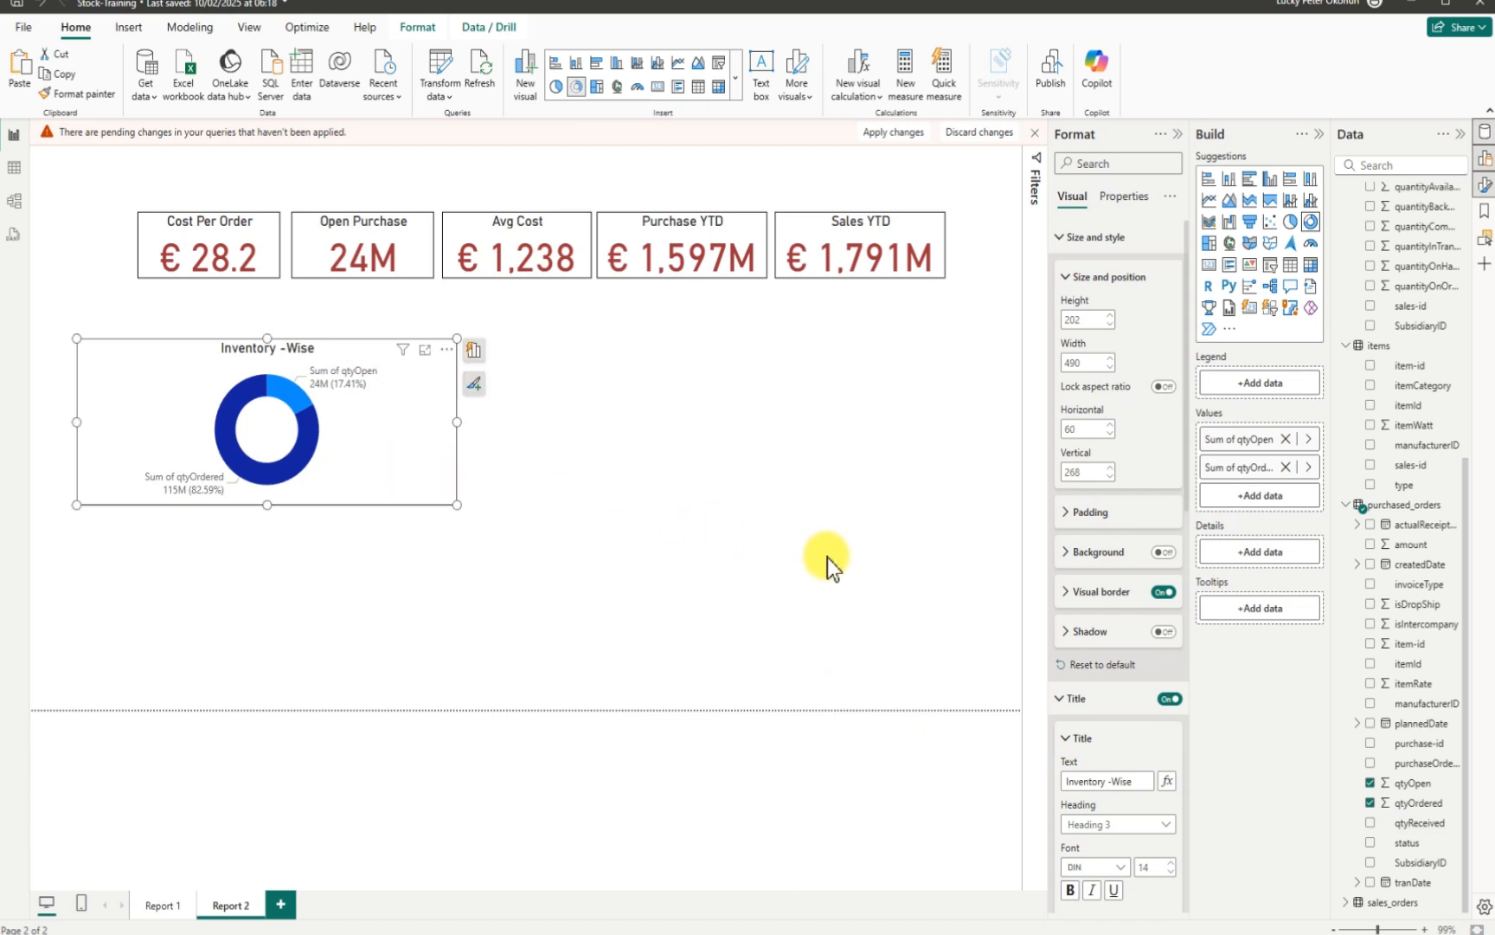
pyautogui.click(965, 135)
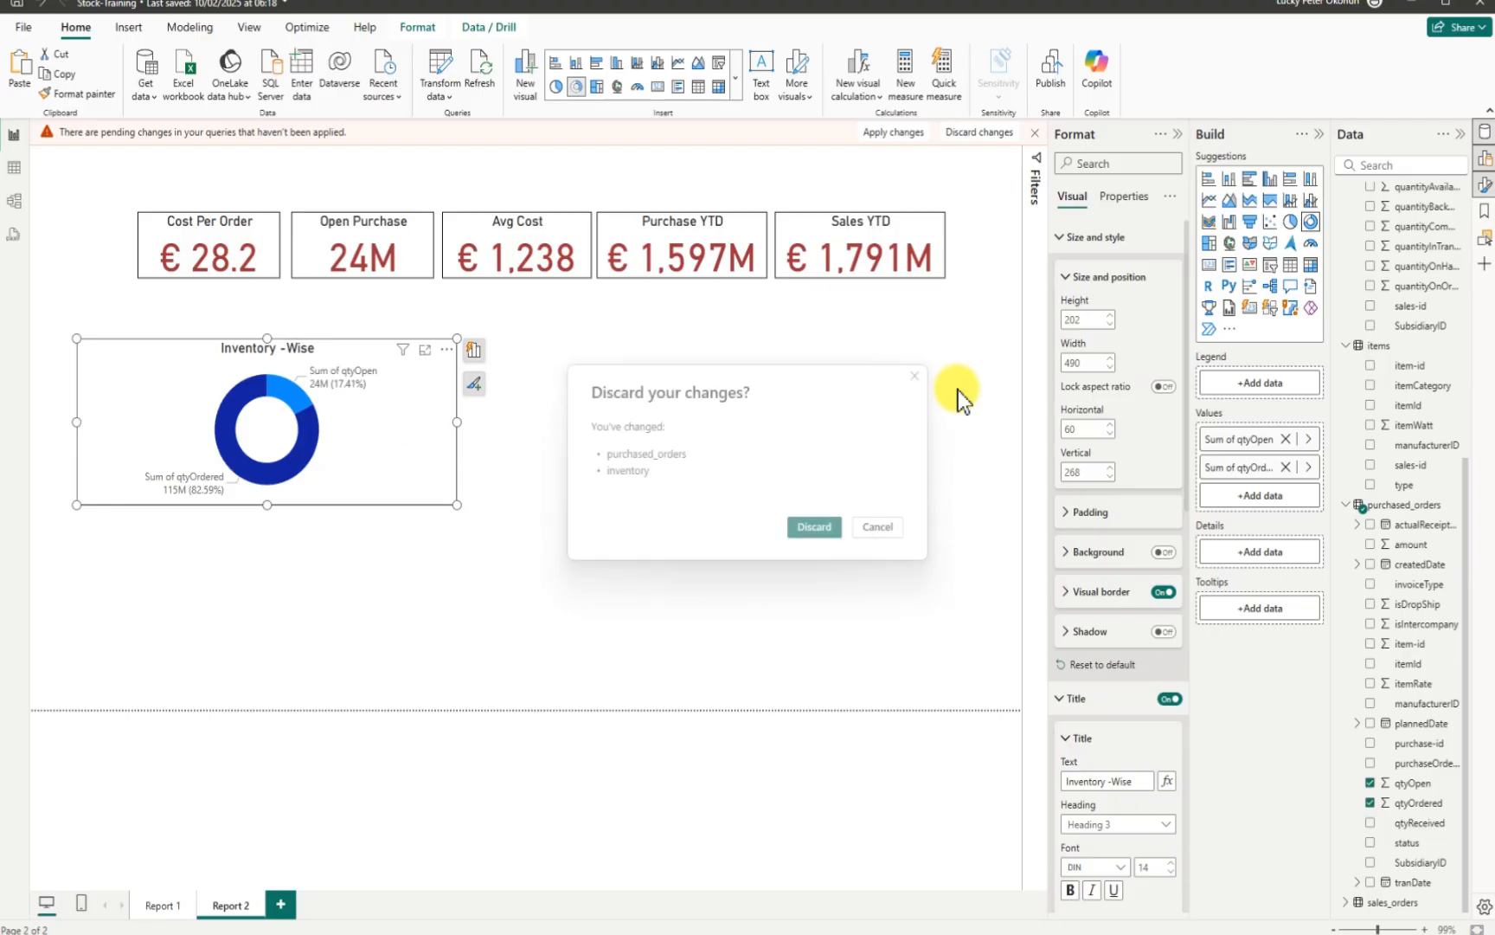
pyautogui.click(817, 534)
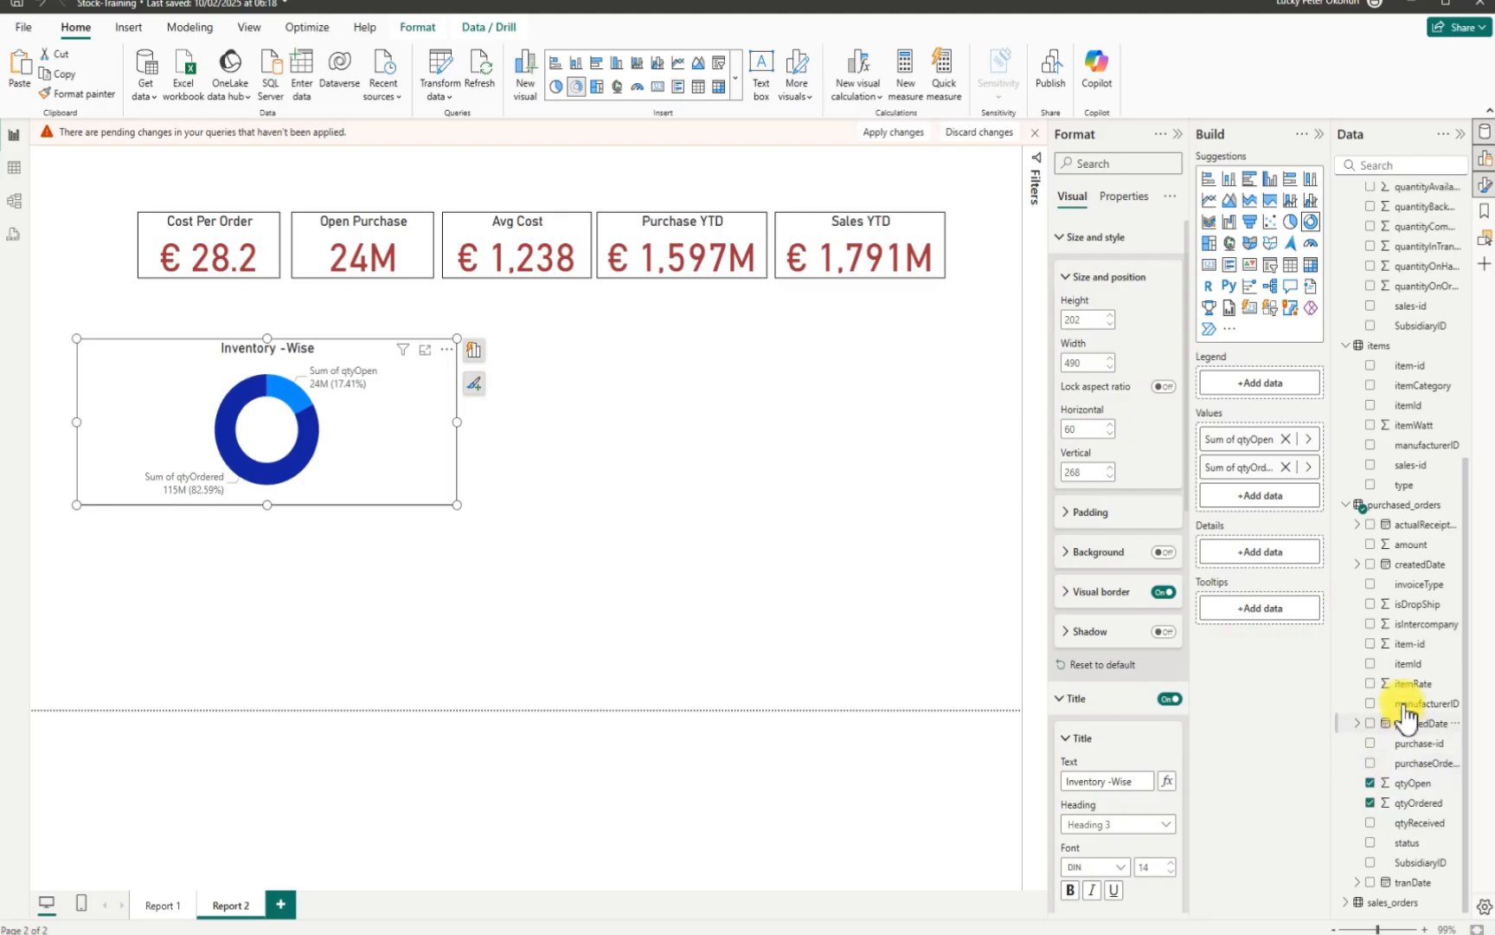
# Step: Replace the donut chart's purchased_orders fields with qtyOpen, qtyOrdered and qtyReceived from sales_orders
pyautogui.click(1372, 783)
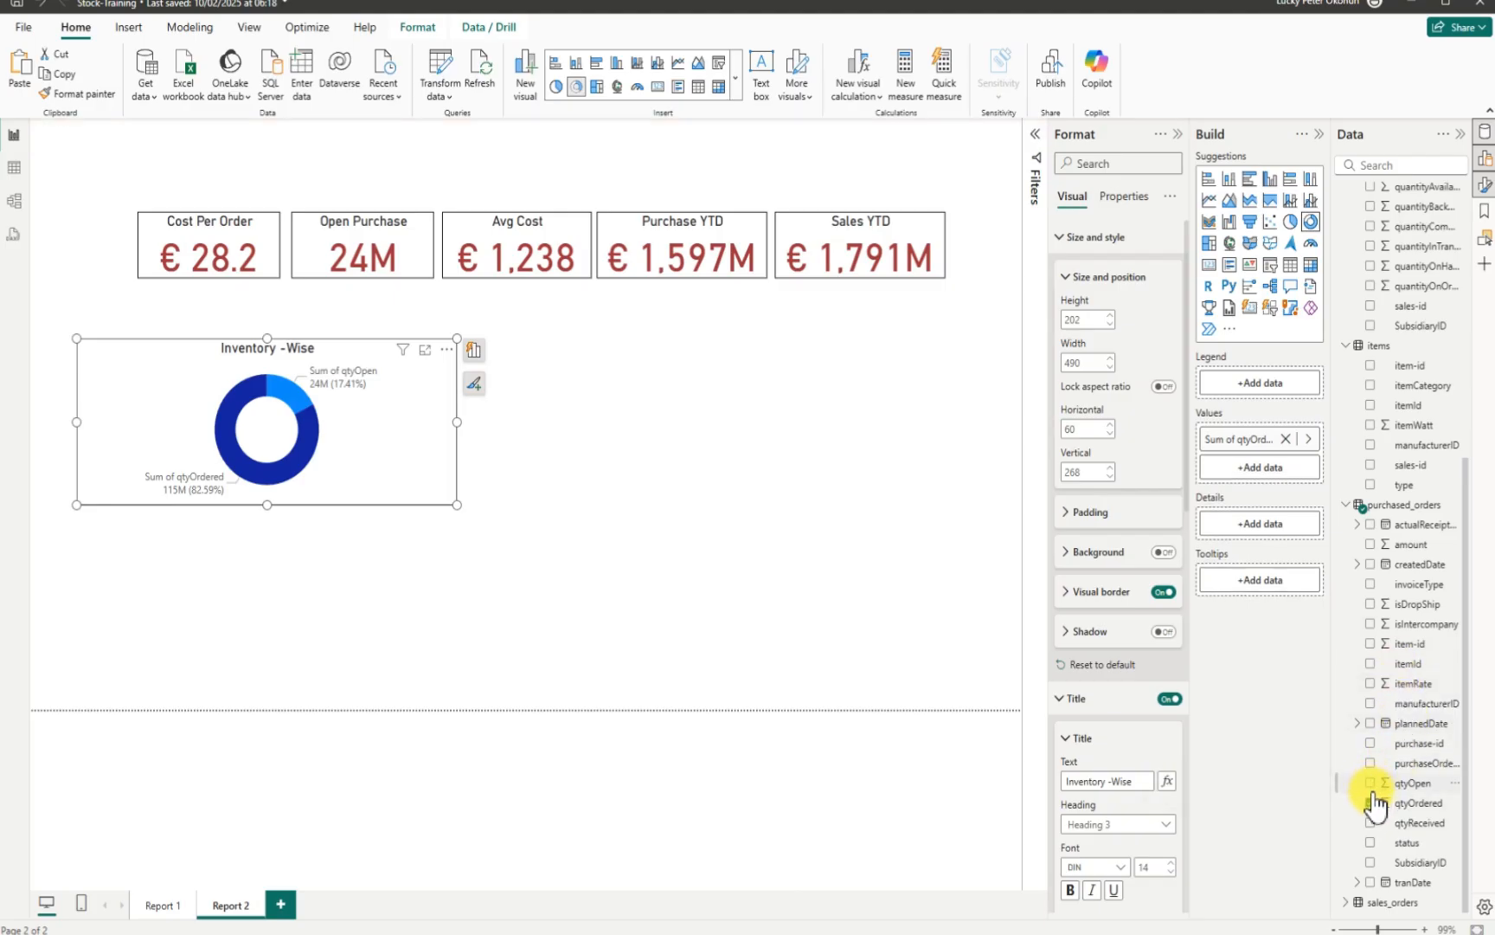
pyautogui.click(1371, 803)
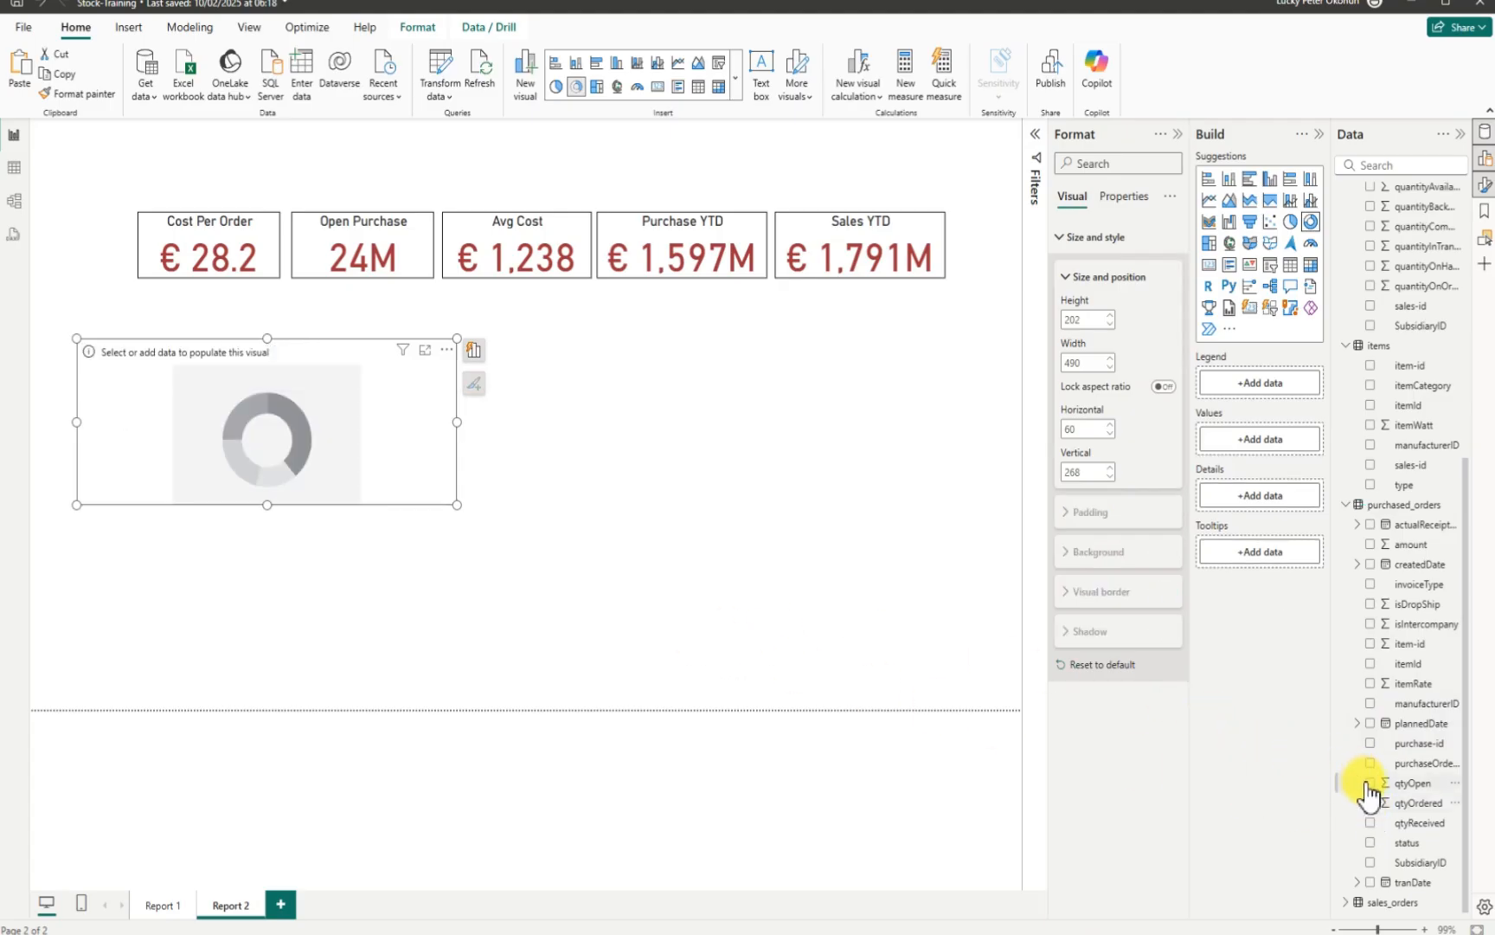
pyautogui.click(1346, 903)
pyautogui.scroll(-4, 1392, 861)
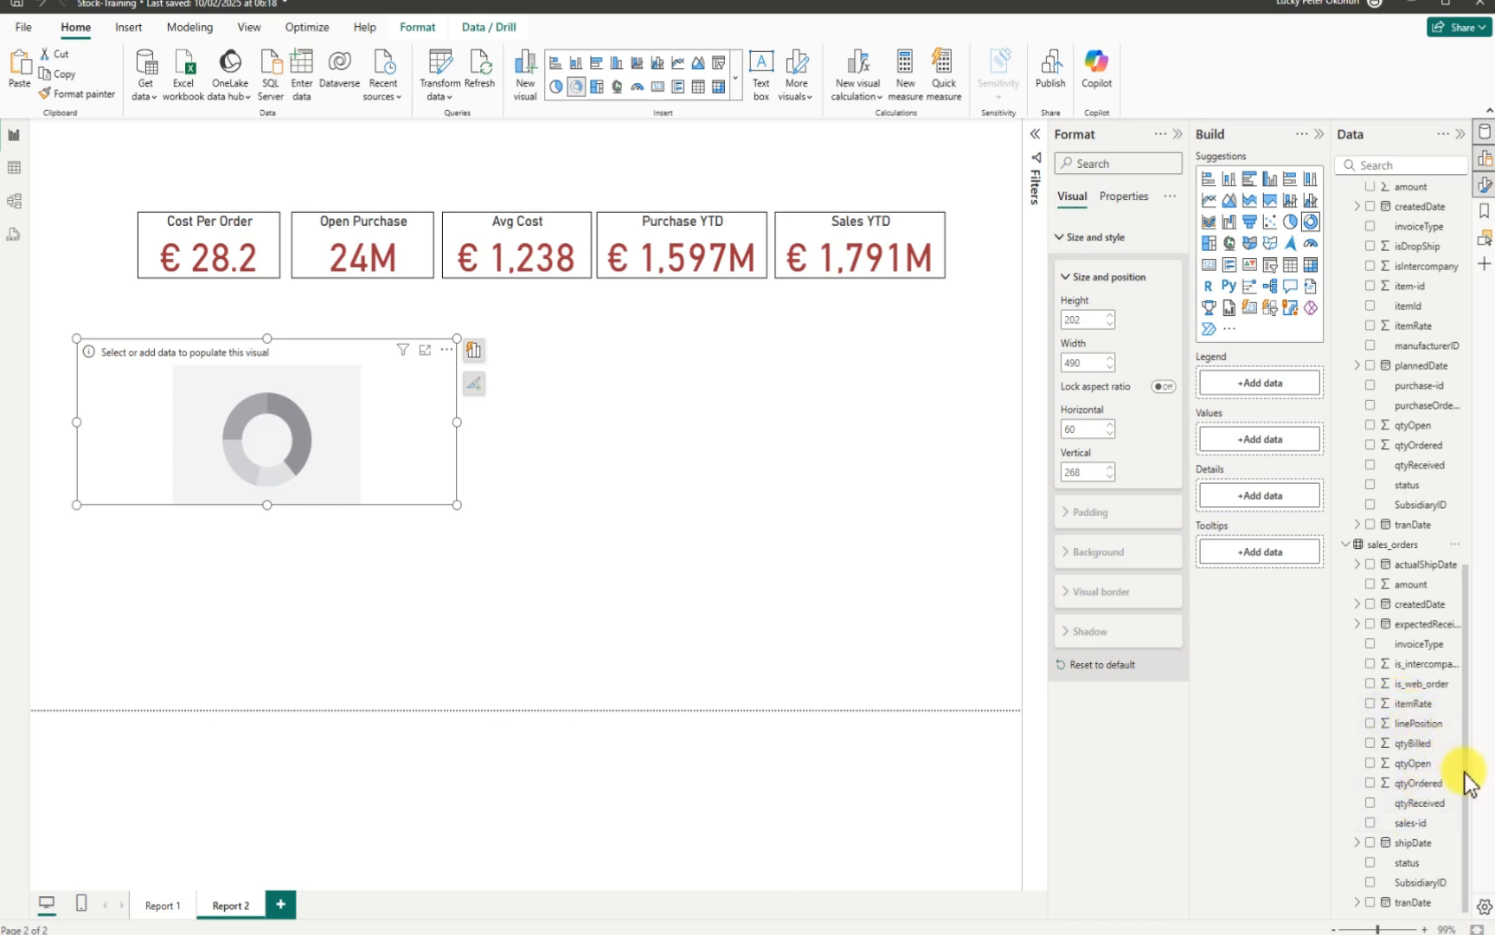
pyautogui.click(1372, 763)
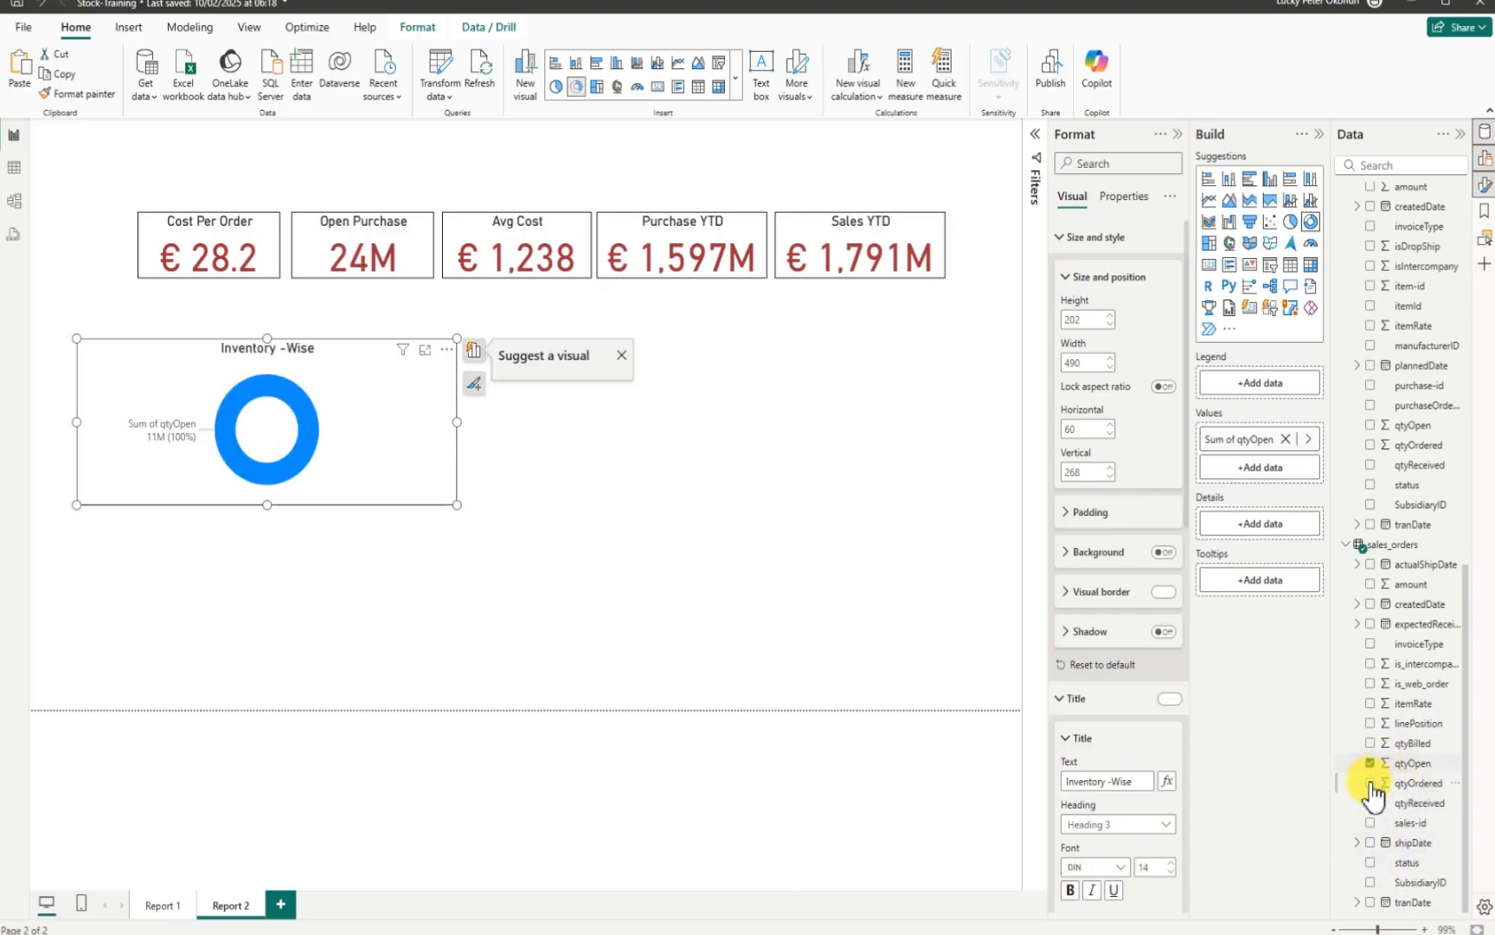
pyautogui.click(1372, 783)
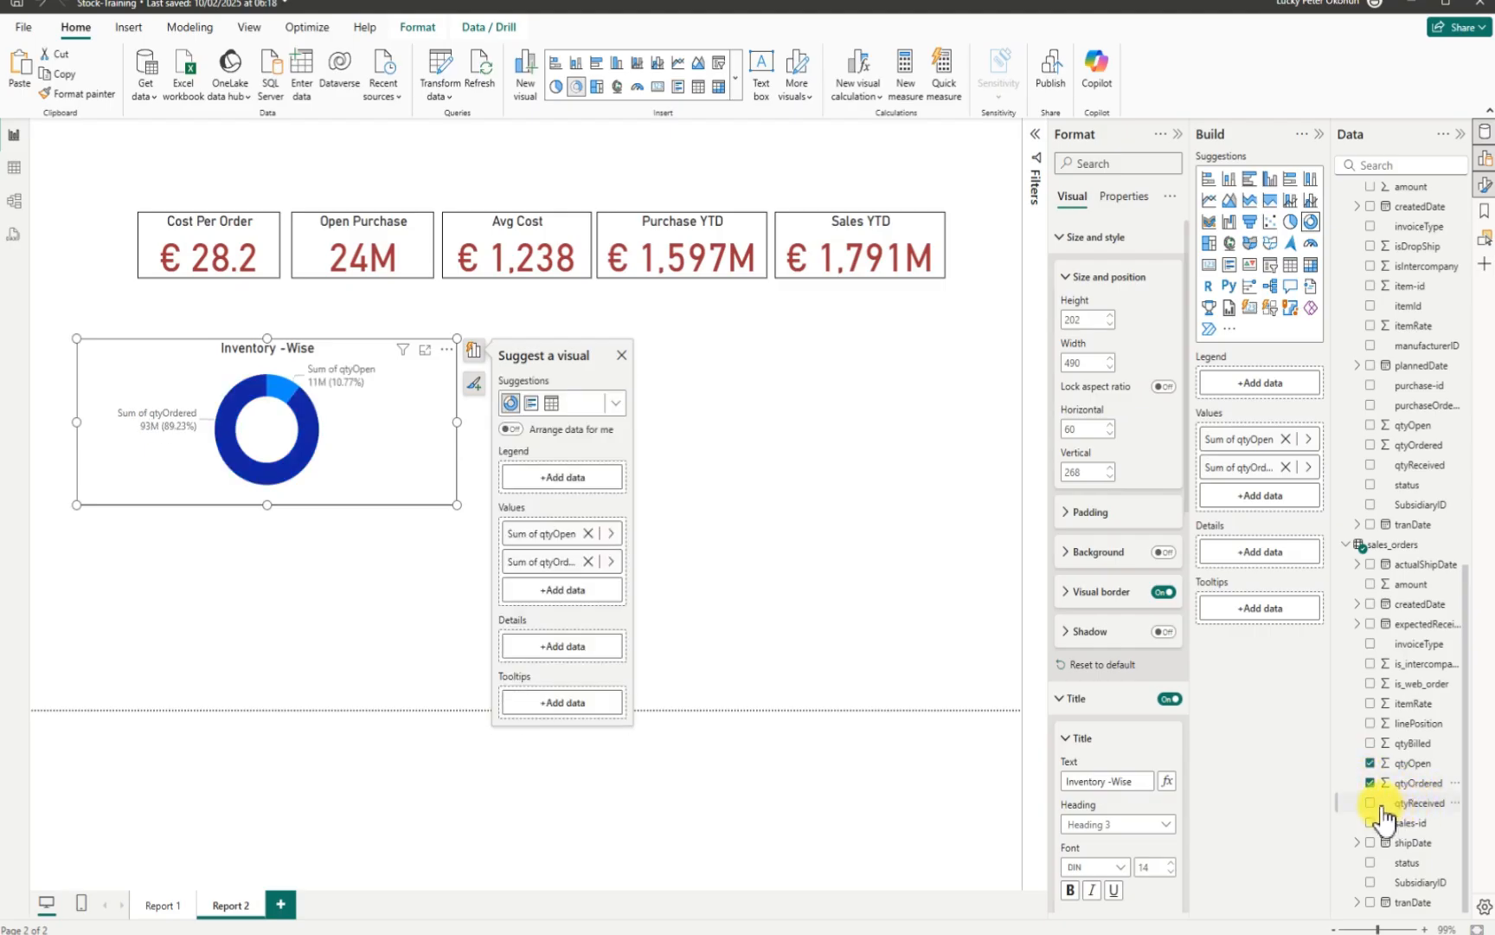
pyautogui.click(1371, 804)
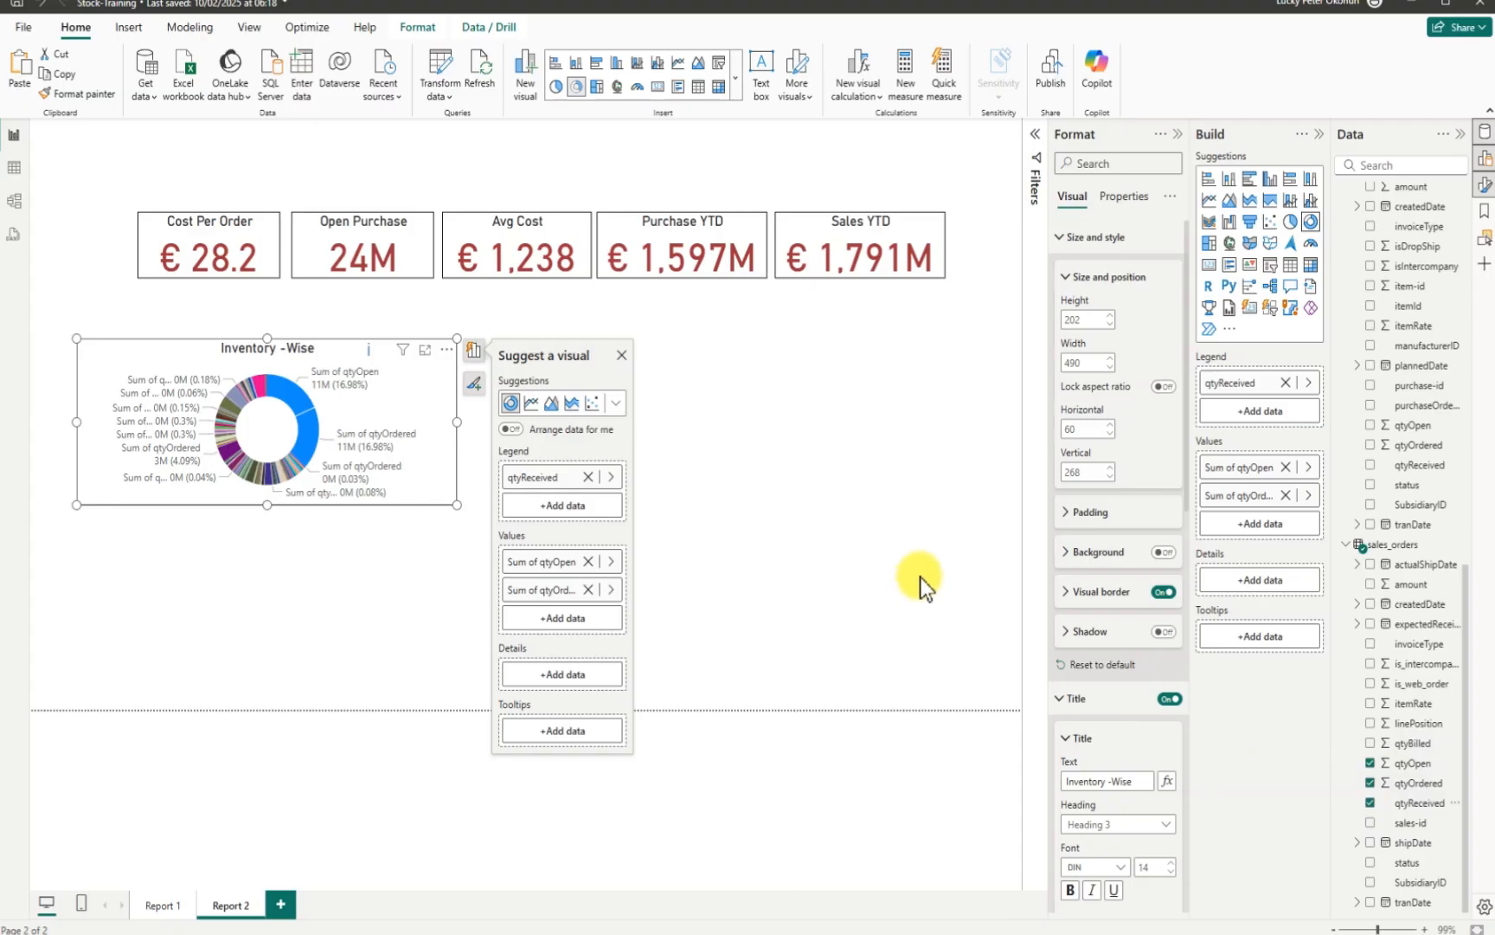
# Step: Create the measure Sales QtyRec = SUM(sales_orders[qtyReceived]) in the Measure table
pyautogui.scroll(10, 1369, 367)
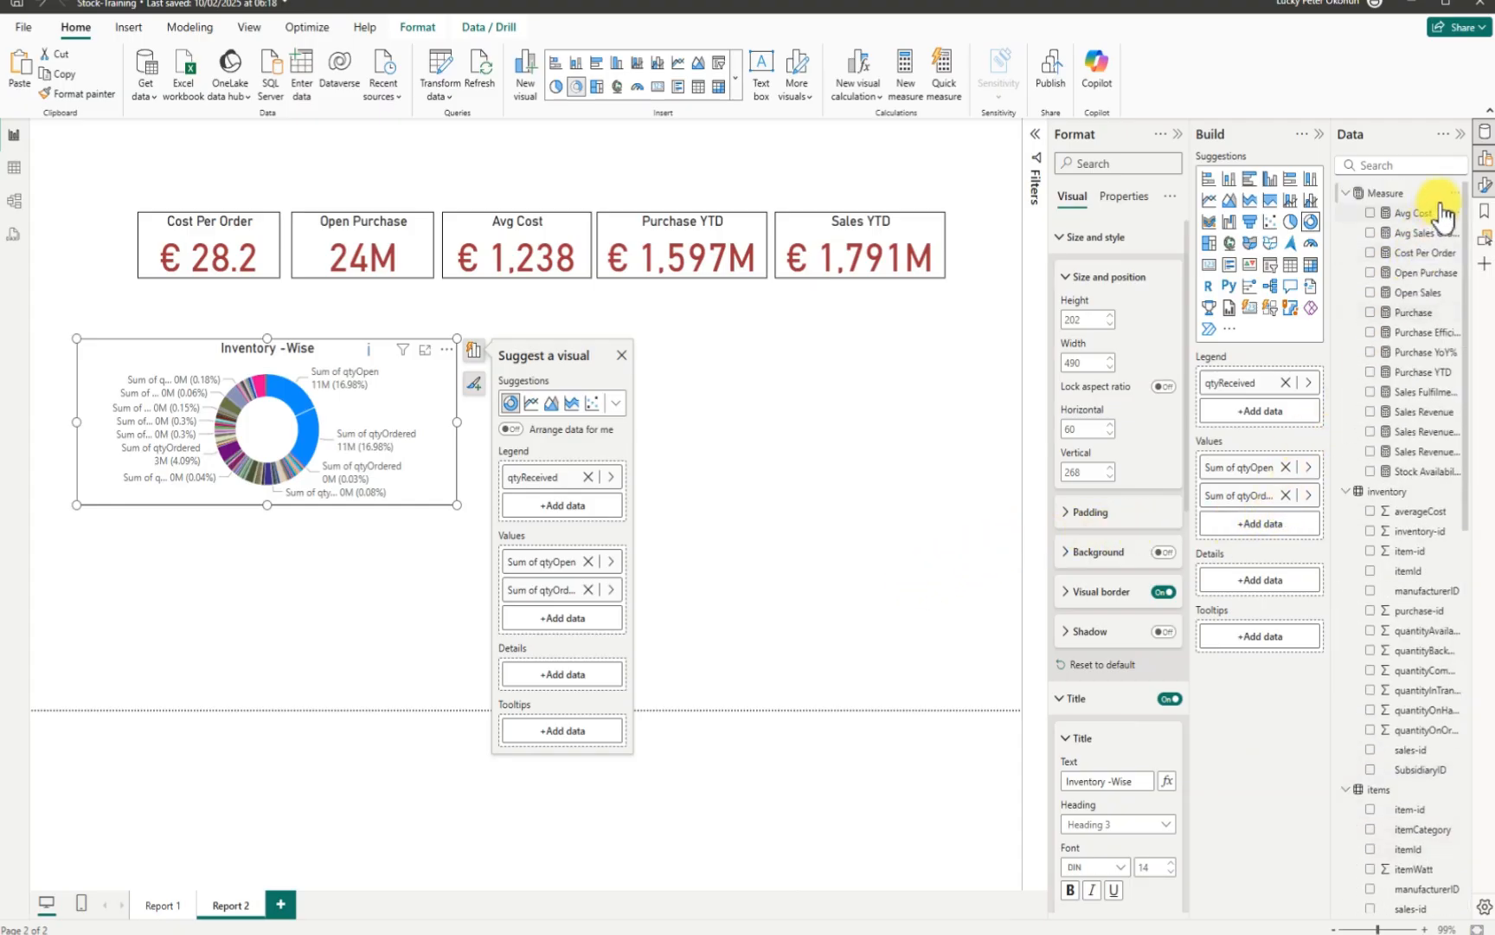
pyautogui.click(1456, 193)
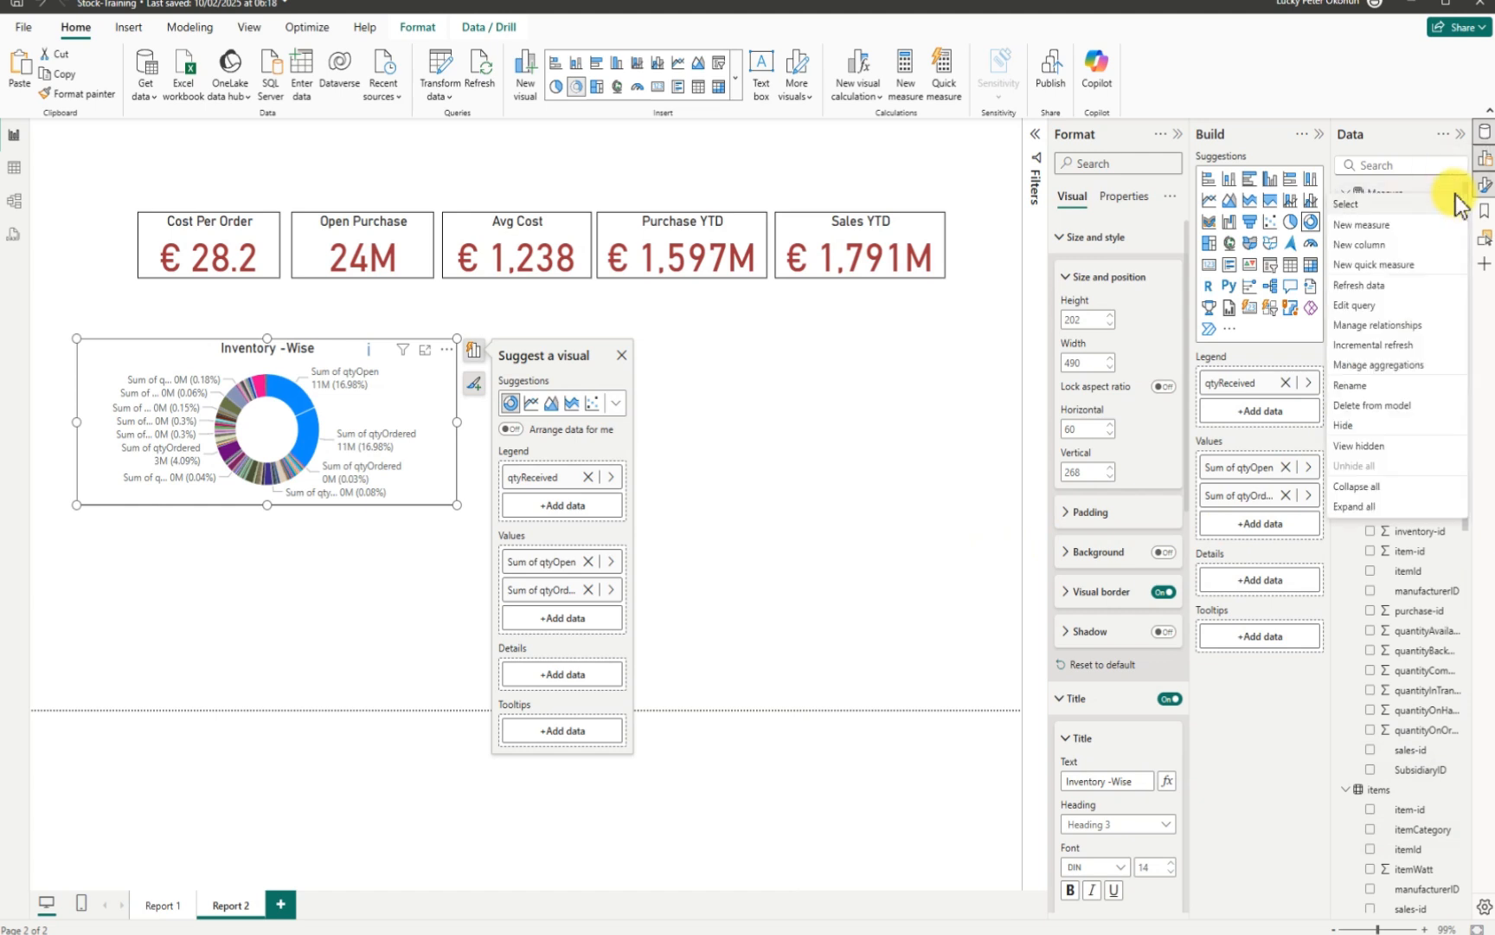
pyautogui.click(1362, 226)
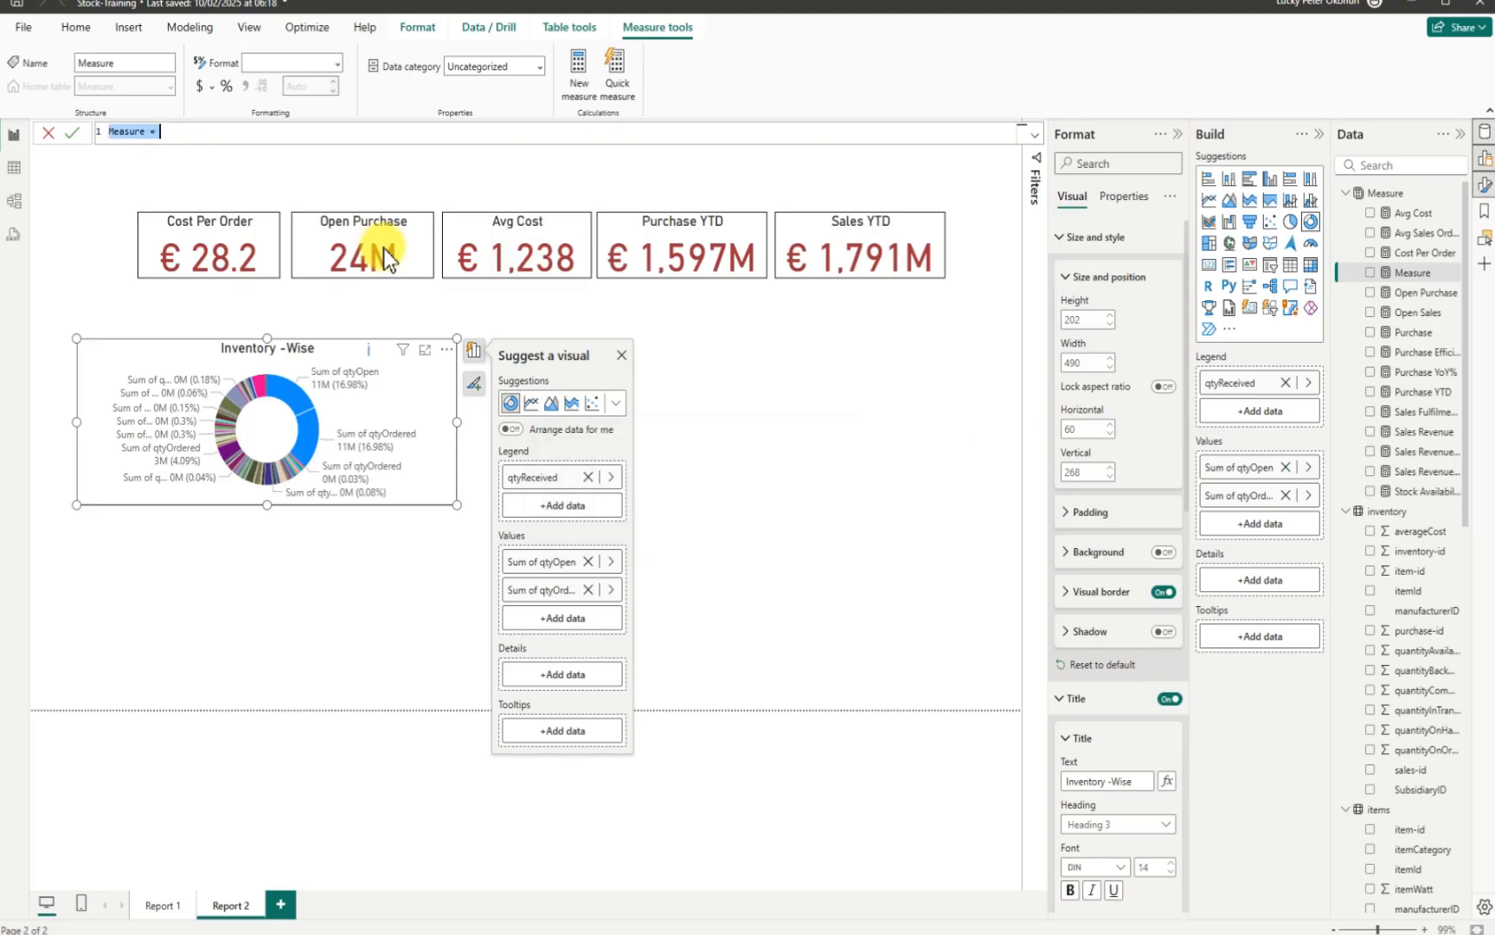
pyautogui.press('BackSpace')
pyautogui.write('S')
pyautogui.write('t')
pyautogui.write('ales')
pyautogui.write(' QT')
pyautogui.write('Y')
pyautogui.write('R')
pyautogui.press('BackSpace')
pyautogui.press('BackSpace')
pyautogui.press('BackSpace')
pyautogui.write('tyRece')
pyautogui.press('BackSpace')
pyautogui.write('= sum')
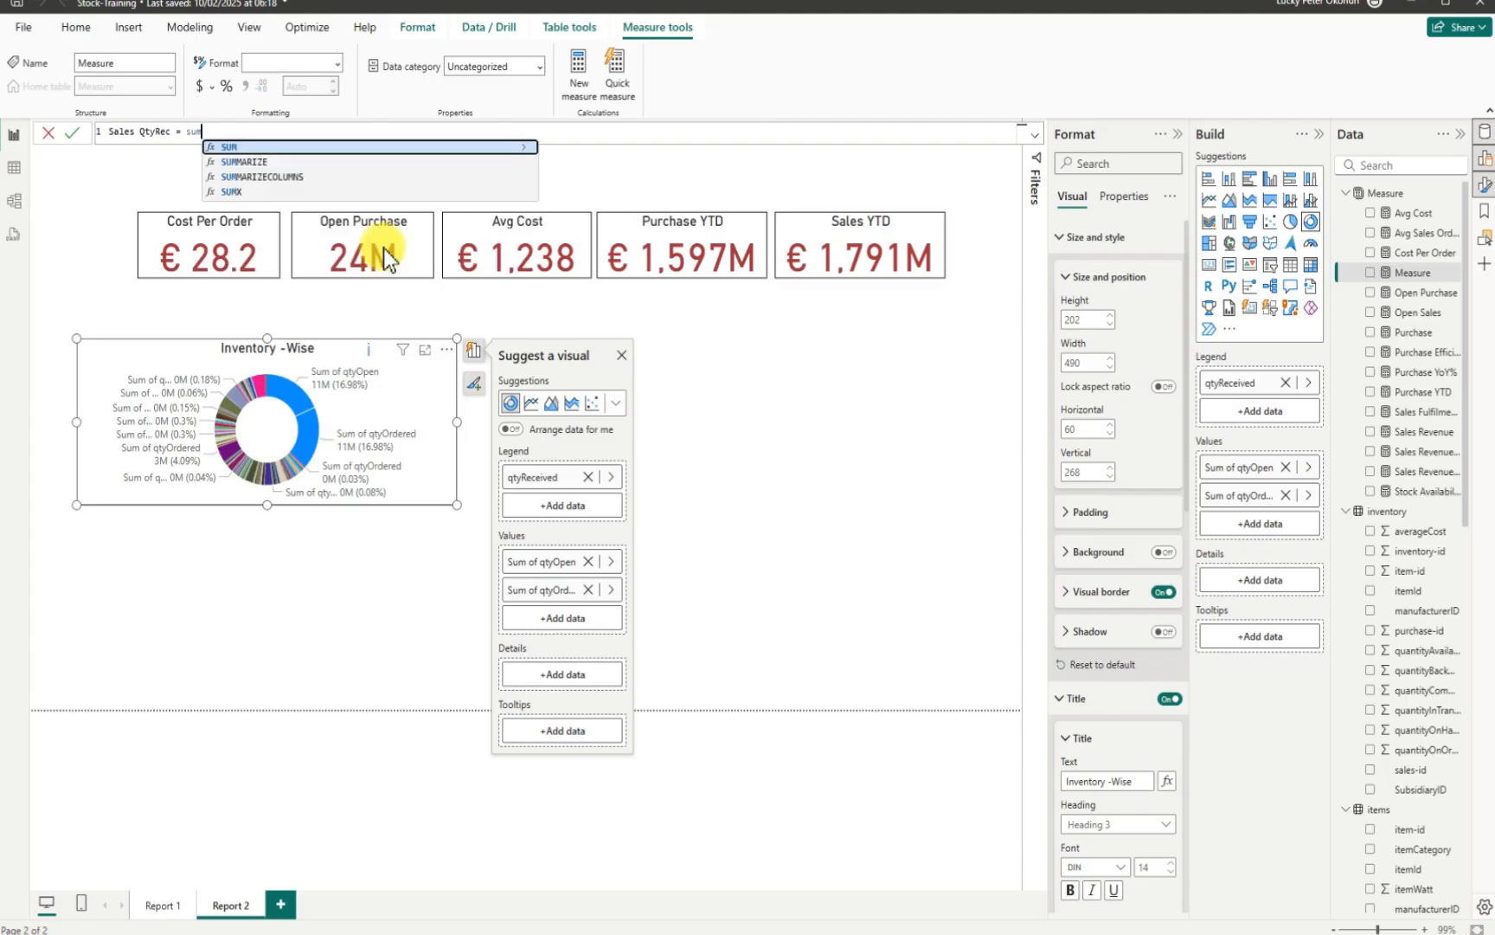
pyautogui.press('Tab')
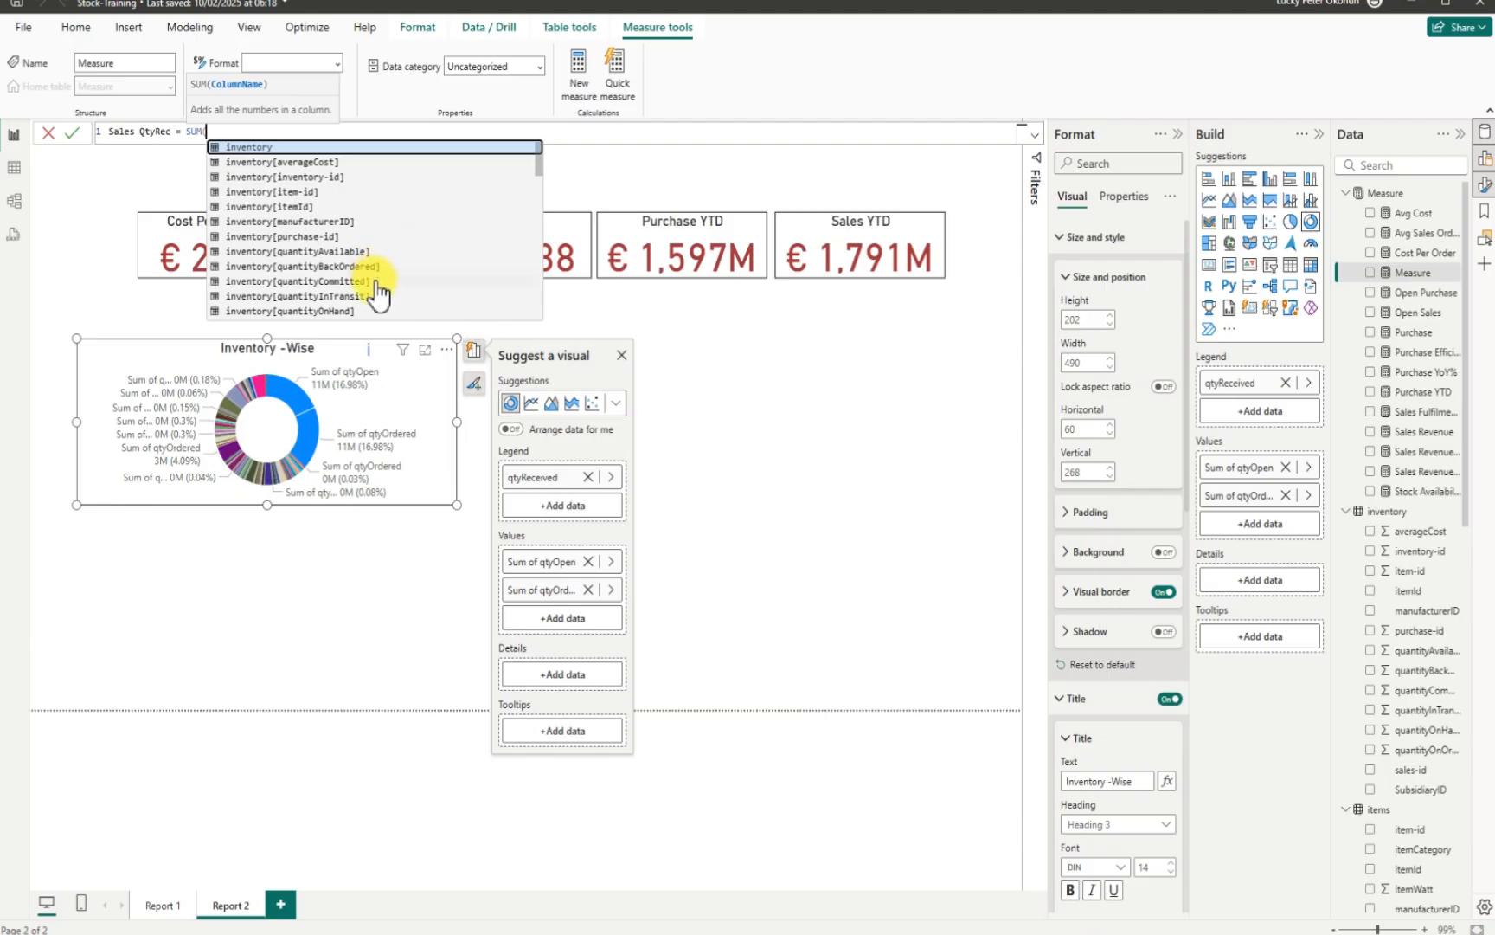
pyautogui.scroll(-5, 406, 294)
pyautogui.scroll(-10, 412, 299)
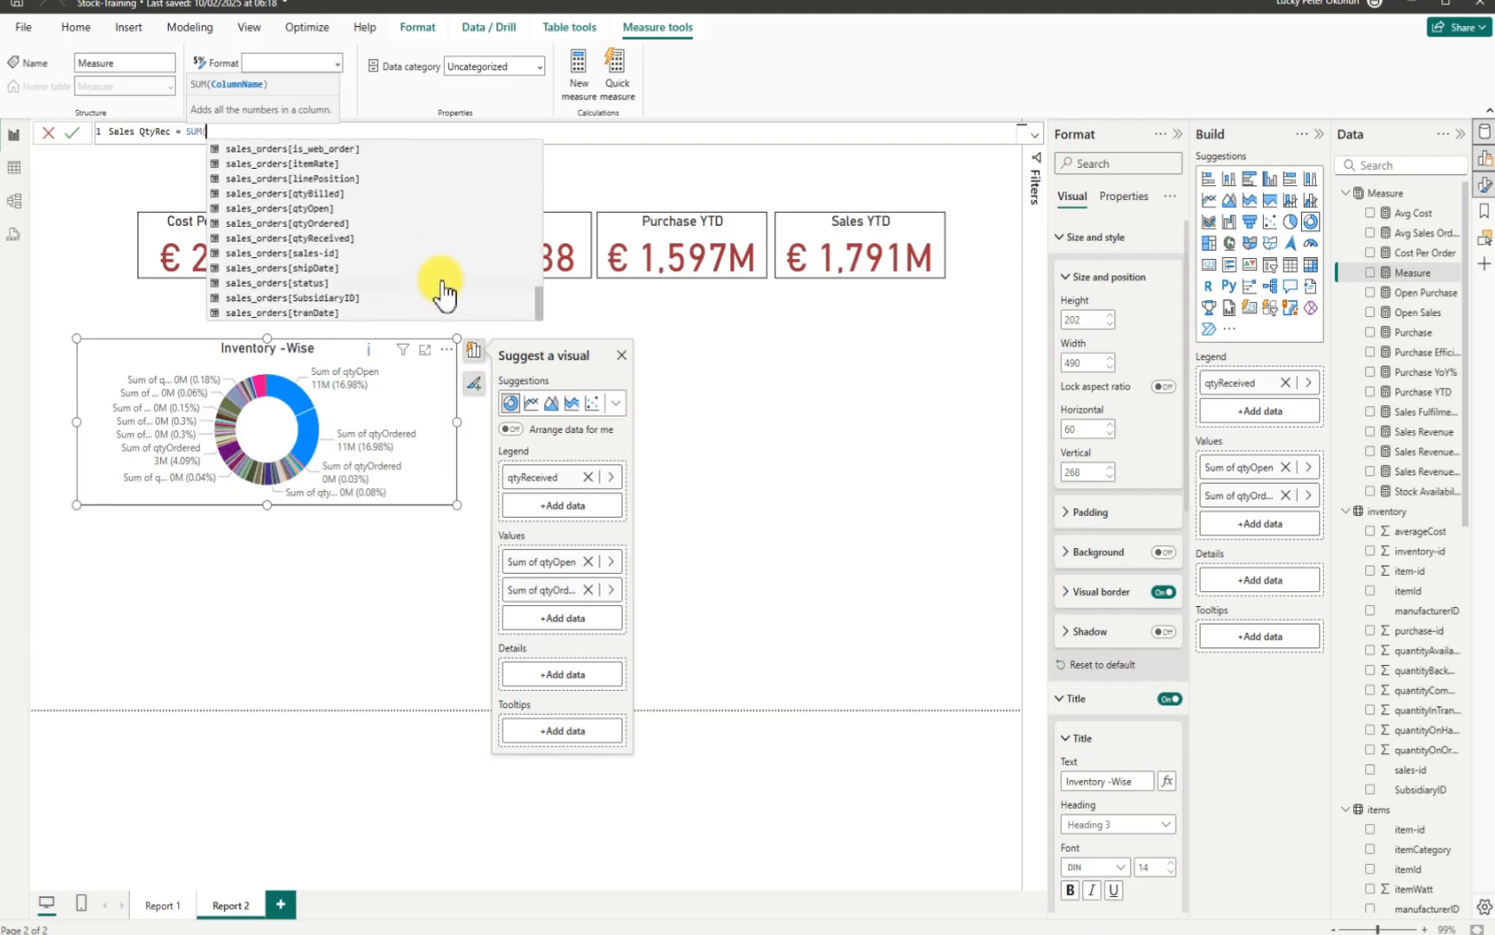
pyautogui.click(284, 238)
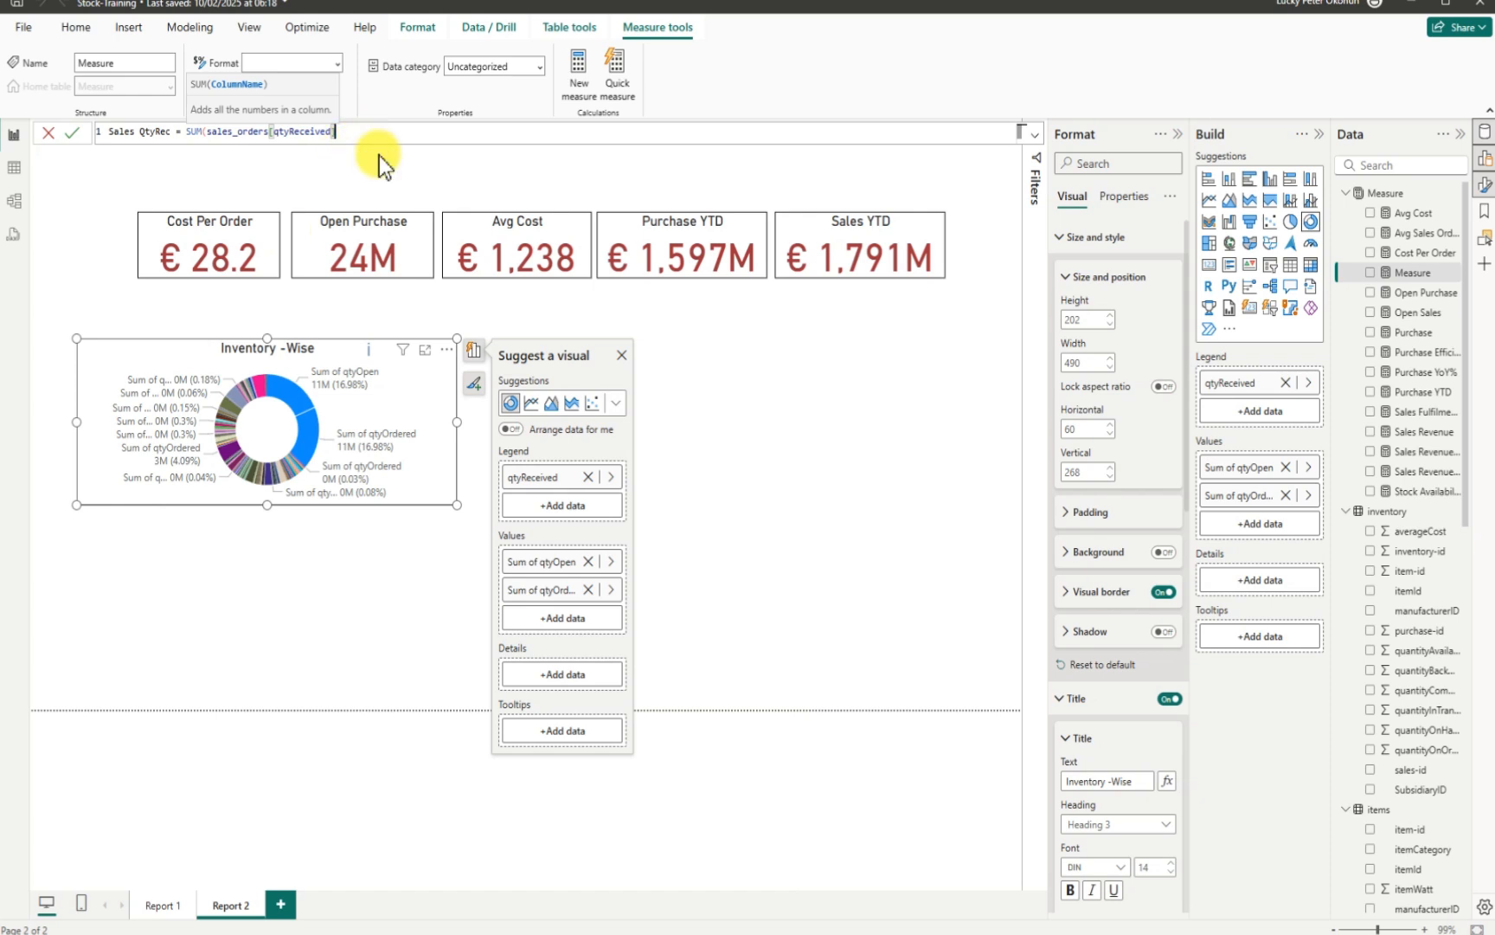
pyautogui.write(')')
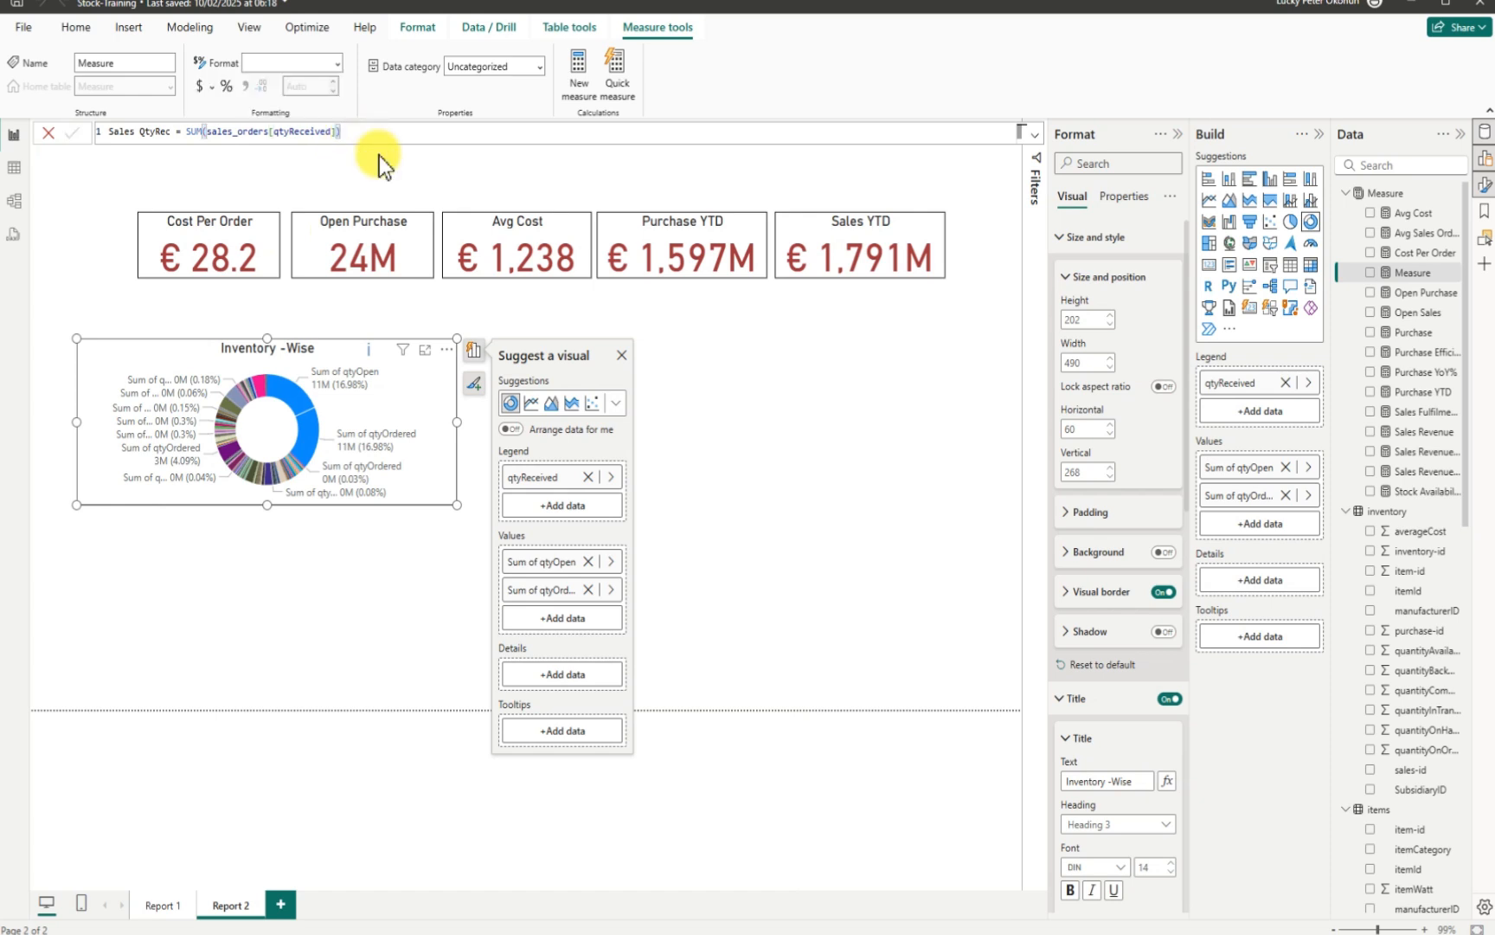
pyautogui.press('Return')
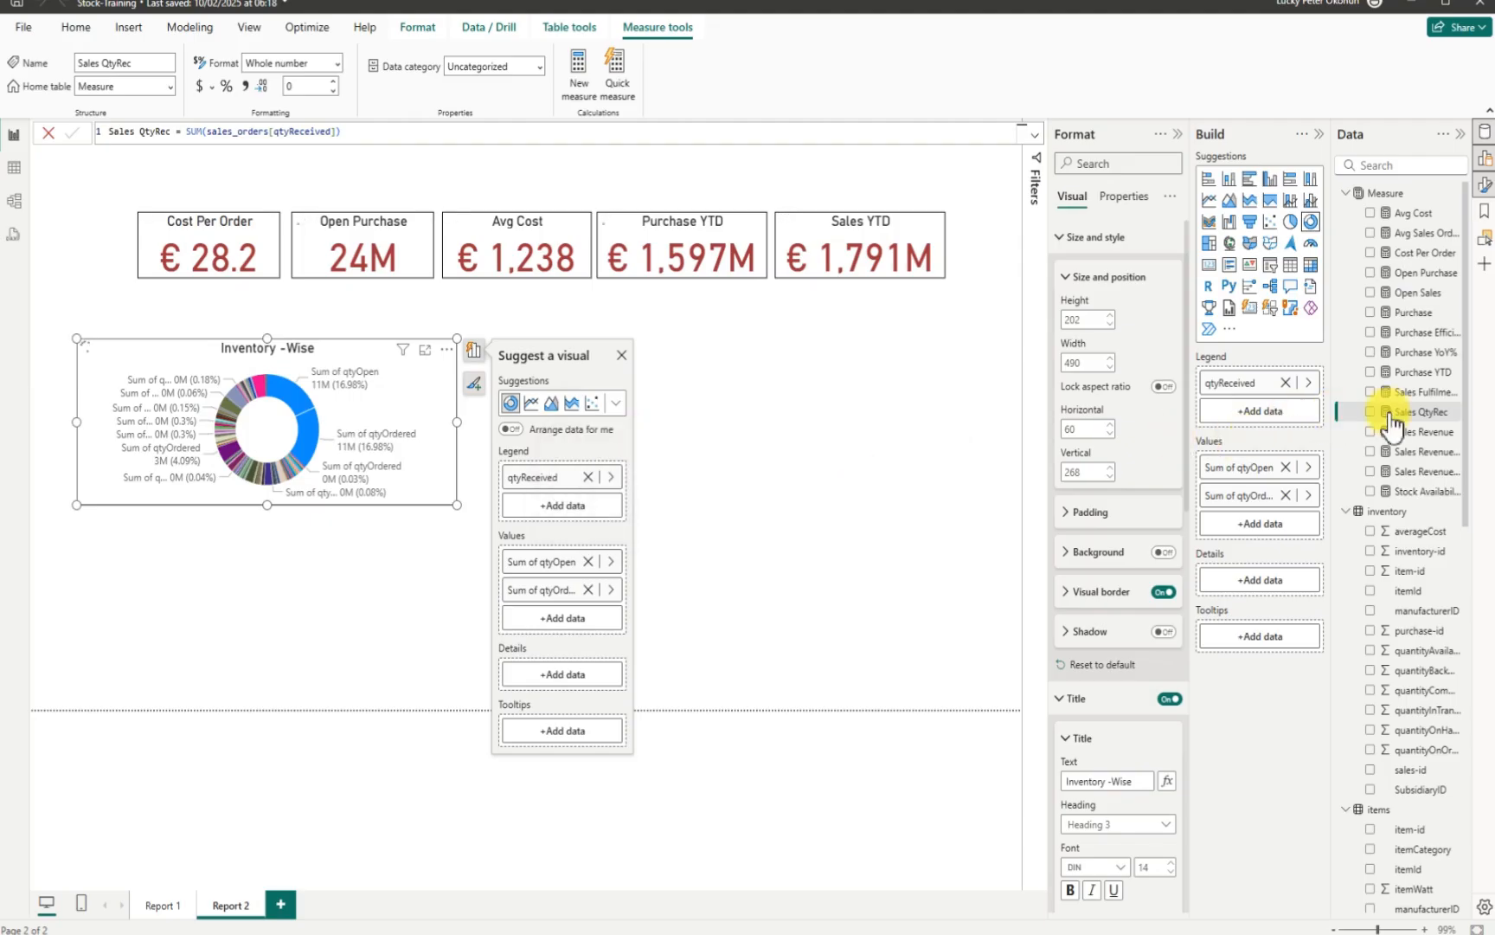
# Step: Place the Sales QtyRec measure as a new card on the empty canvas area beside the donut chart
pyautogui.moveTo(1393, 424); pyautogui.dragTo(864, 446)
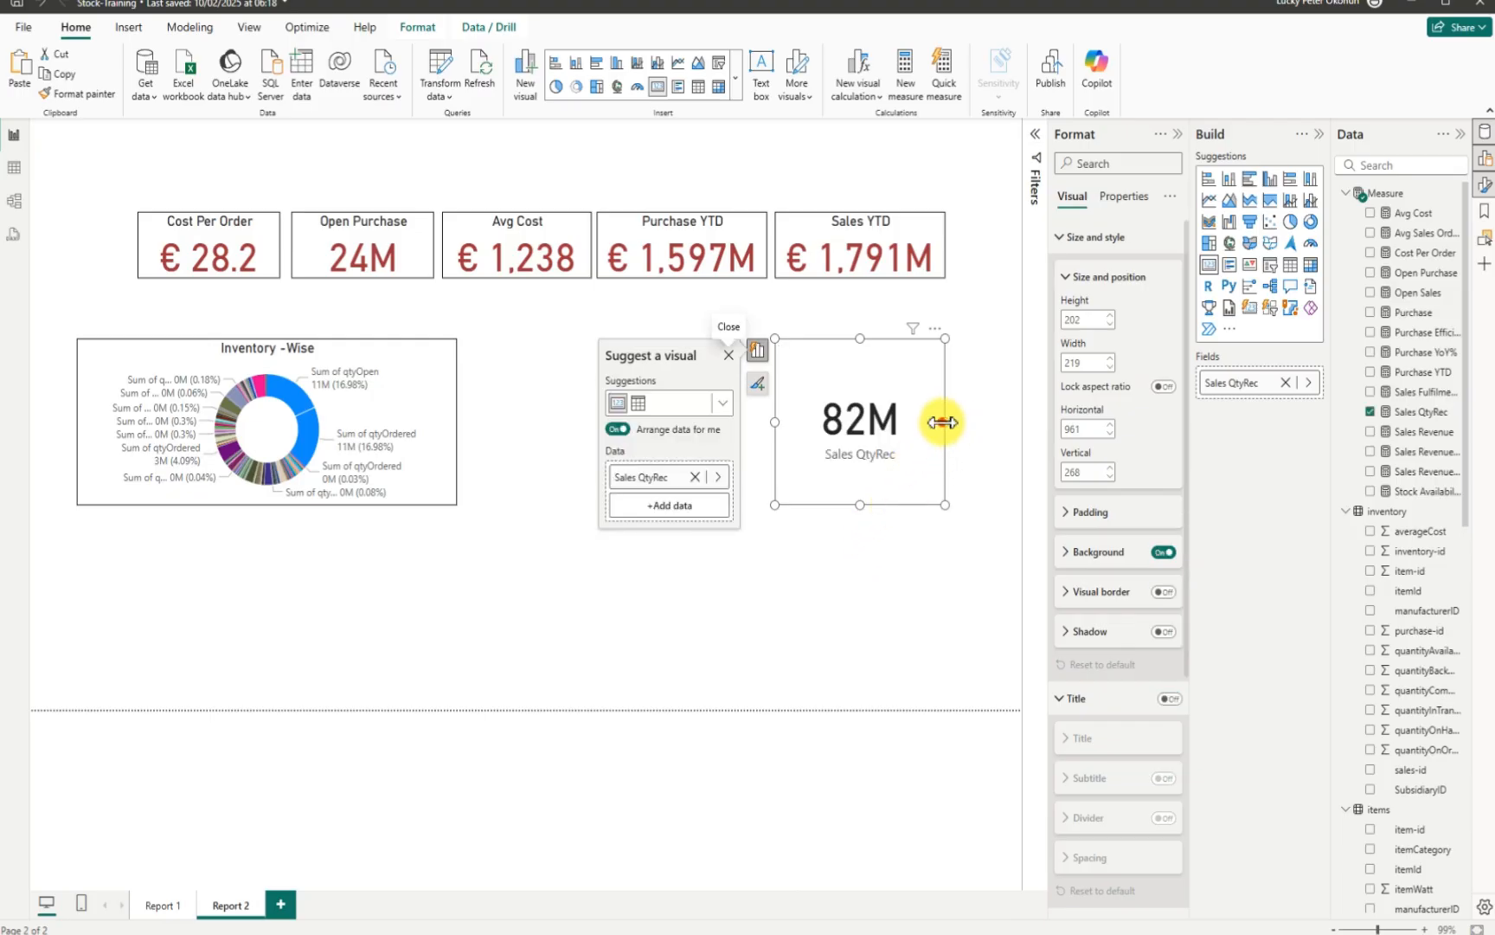
pyautogui.moveTo(945, 424); pyautogui.dragTo(944, 421)
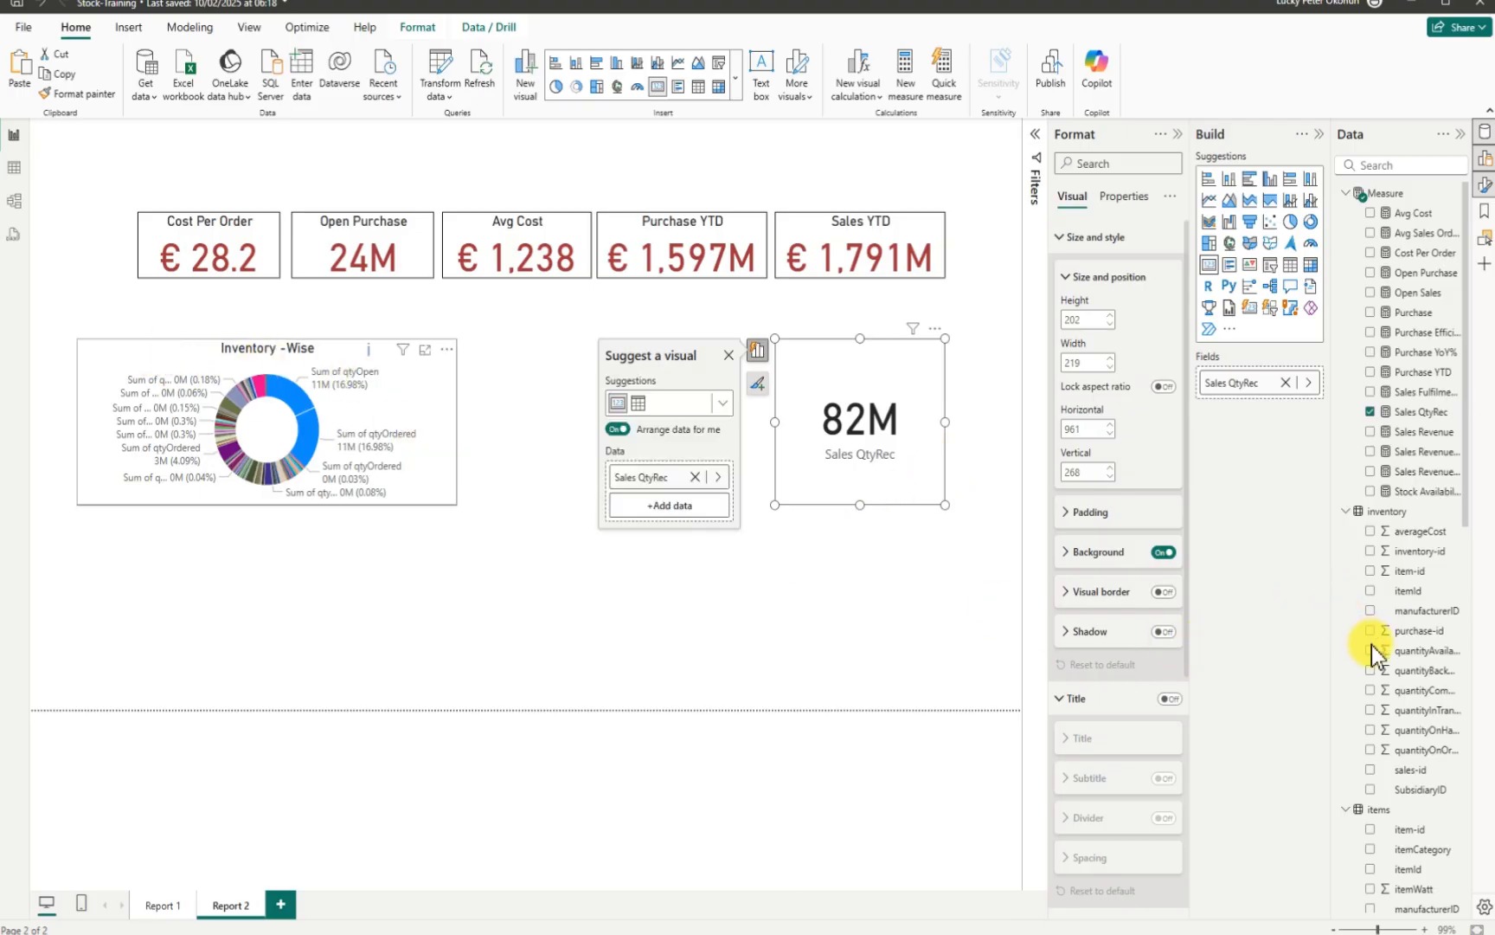
# Step: Replace qtyReceived with the Sales QtyRec measure in the donut chart and move the chart to horizontal 68, vertical 298
pyautogui.scroll(-5, 1414, 752)
pyautogui.scroll(-5, 1434, 801)
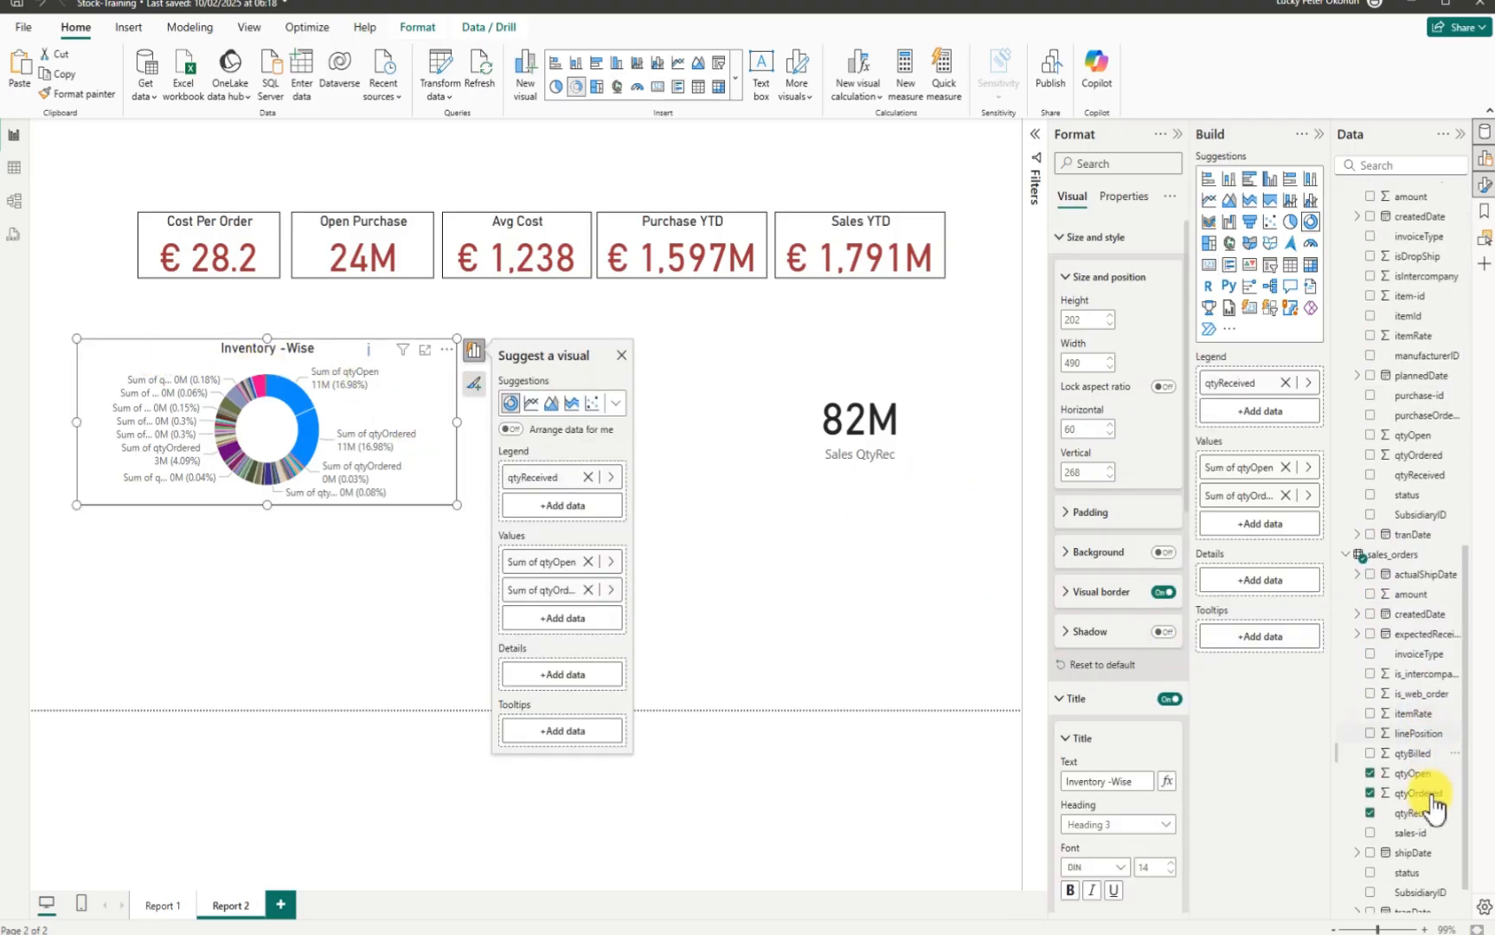
pyautogui.click(1372, 804)
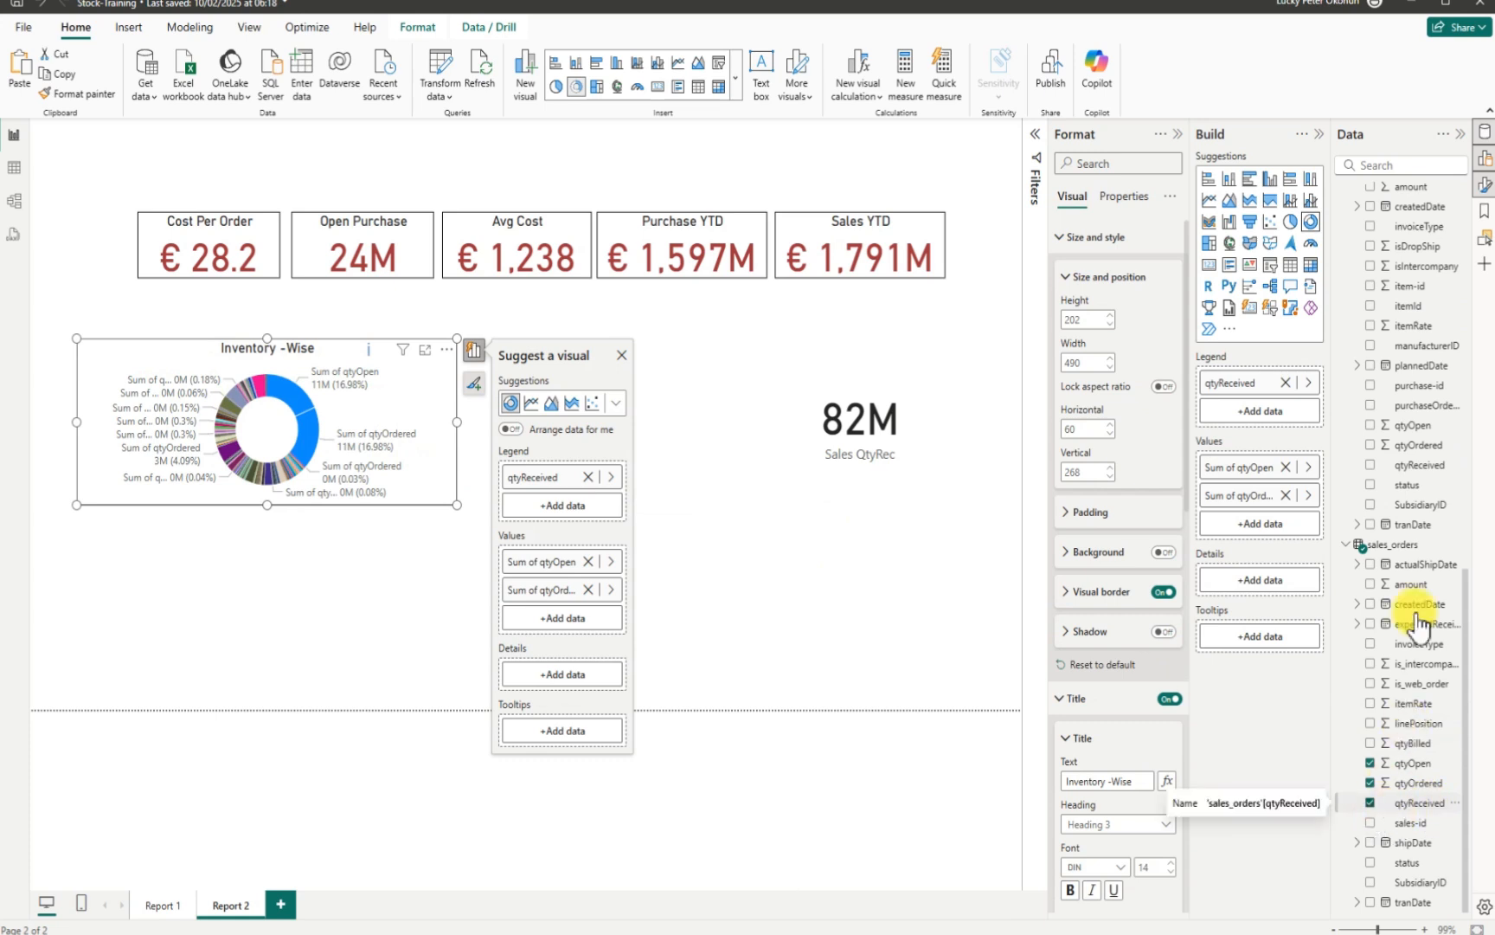
pyautogui.scroll(3, 1404, 556)
pyautogui.scroll(7, 1404, 556)
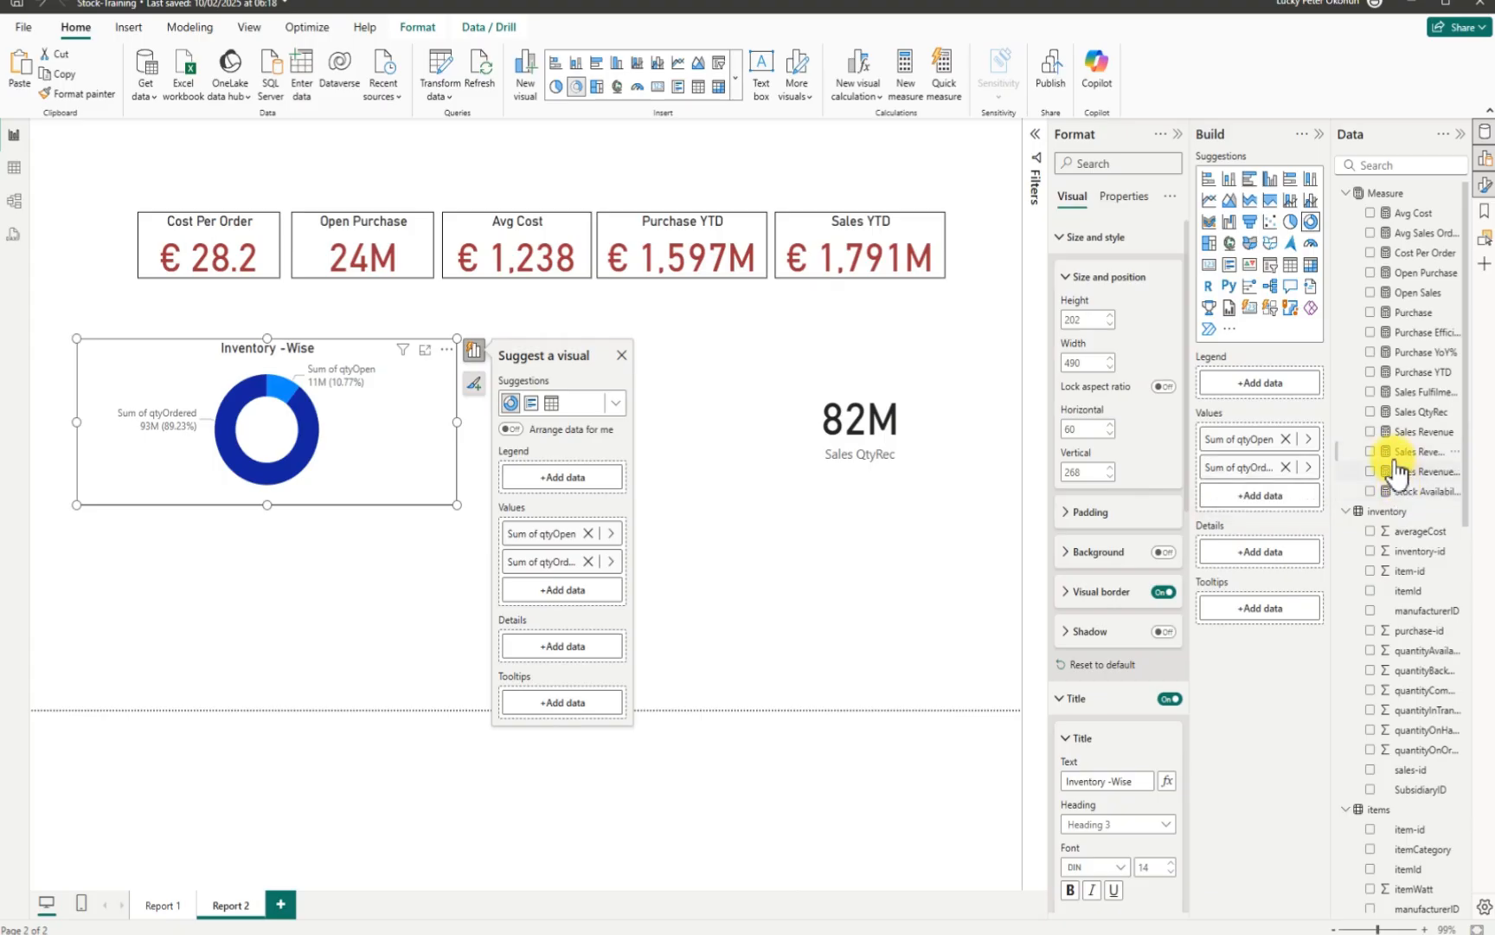
pyautogui.click(1369, 413)
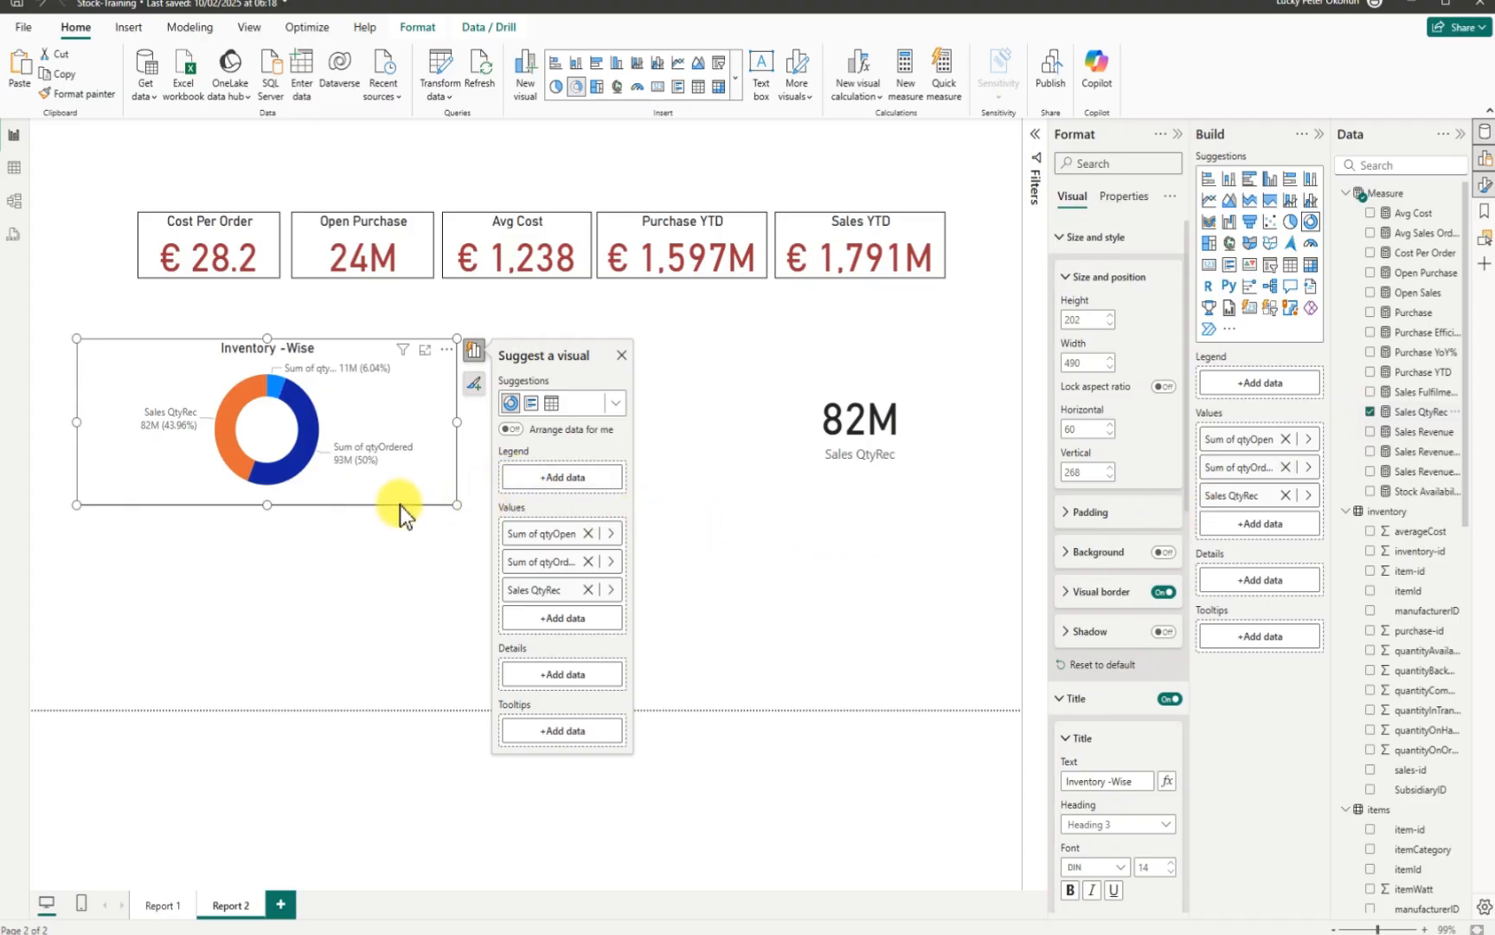
pyautogui.moveTo(362, 433); pyautogui.dragTo(360, 436)
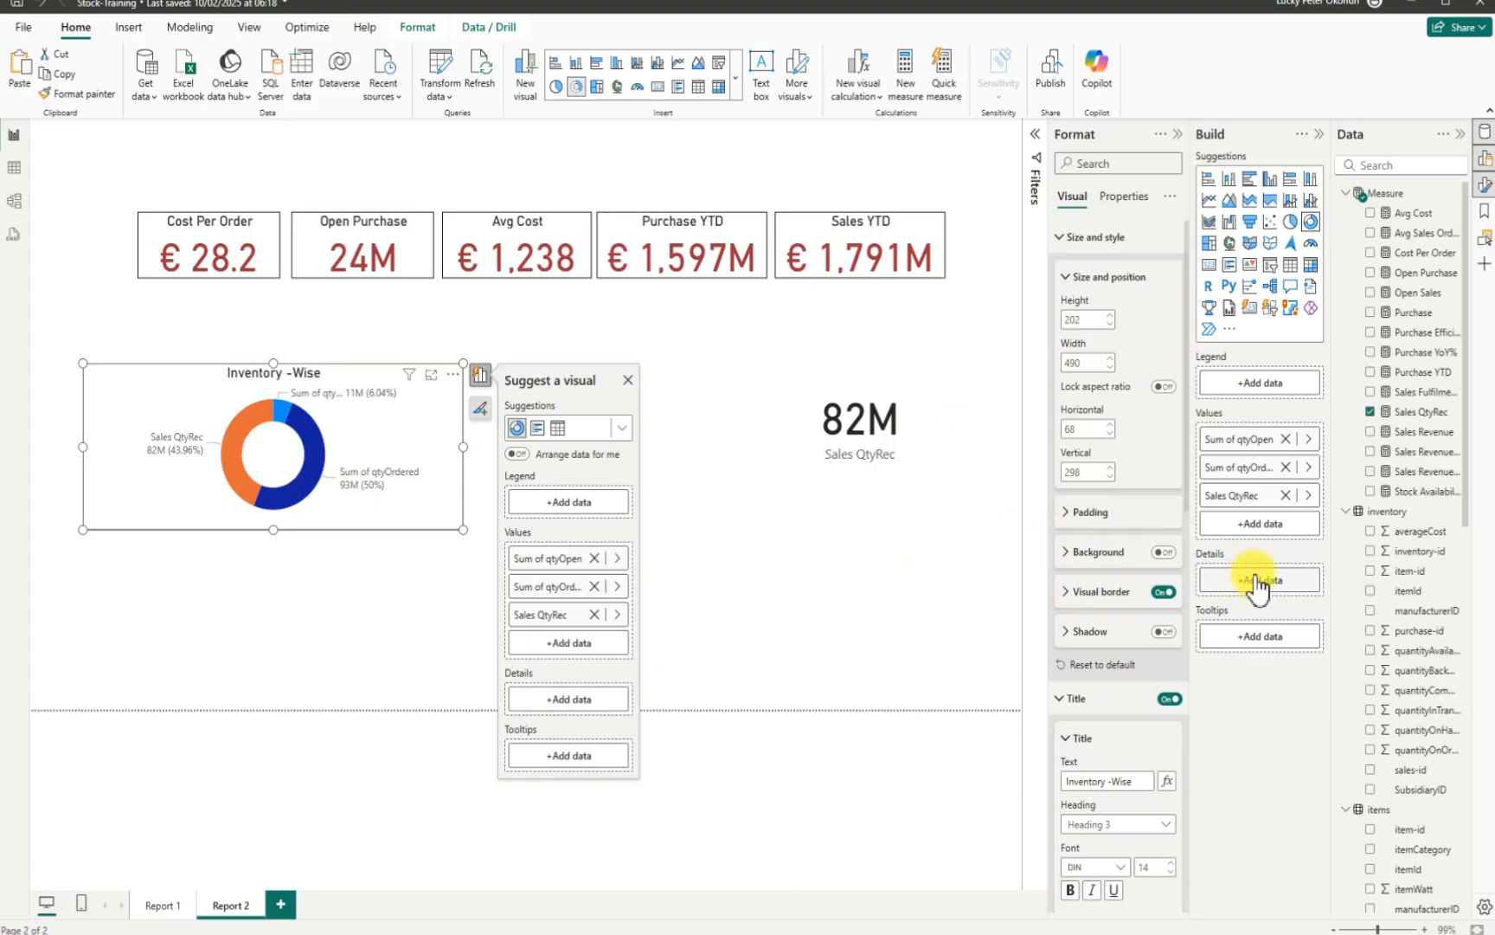
# Step: Rename the Sum of qtyOpen value to qtyOpen for the donut chart only
pyautogui.rightClick(1235, 445)
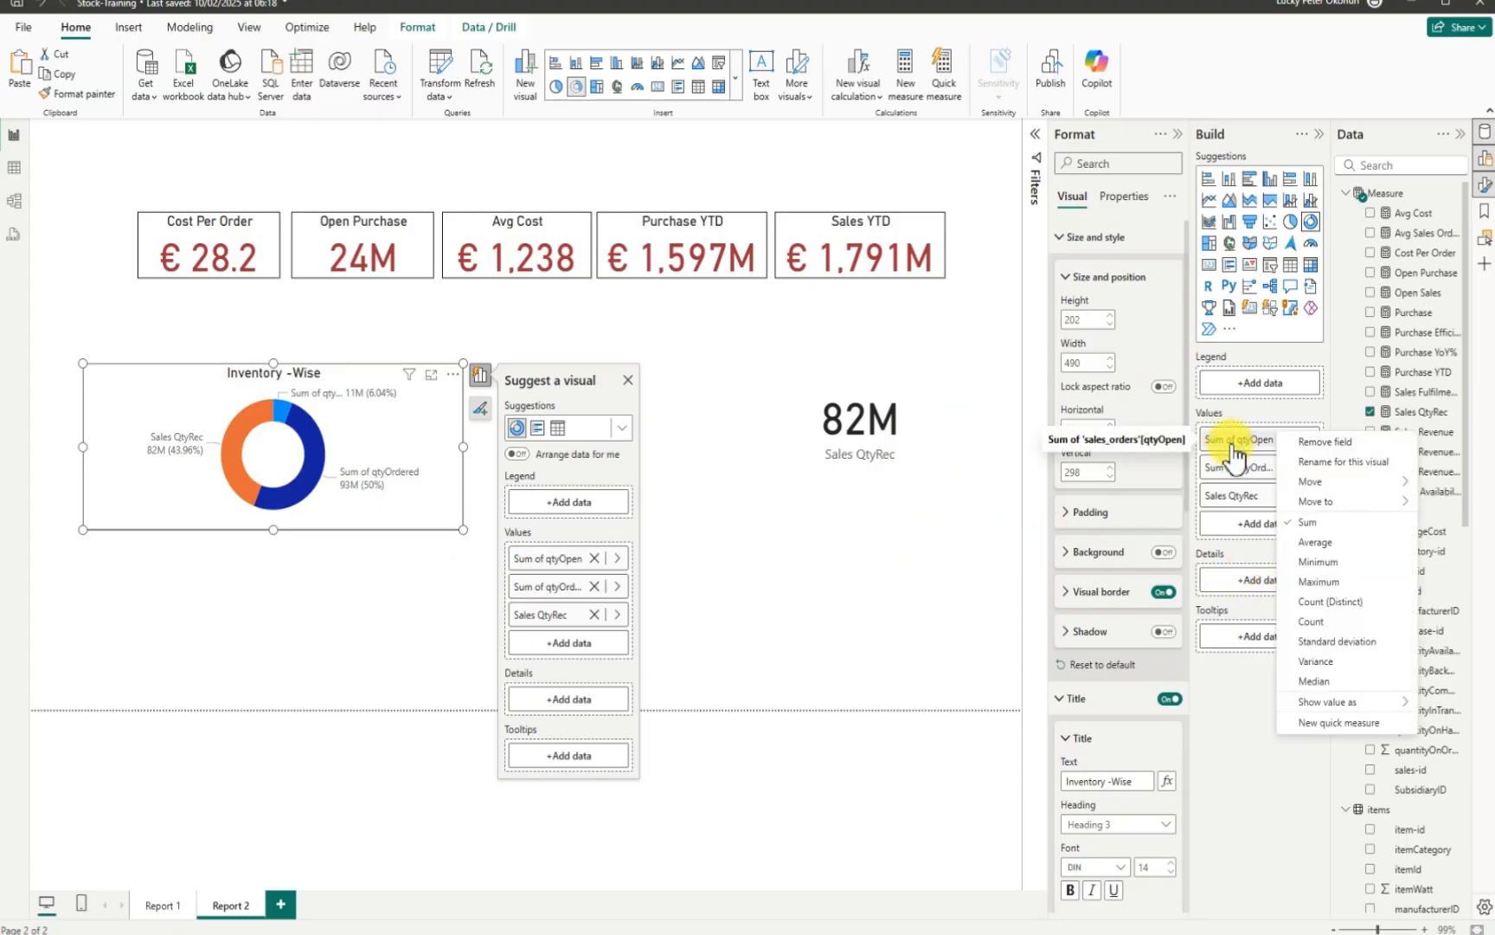
pyautogui.click(1334, 459)
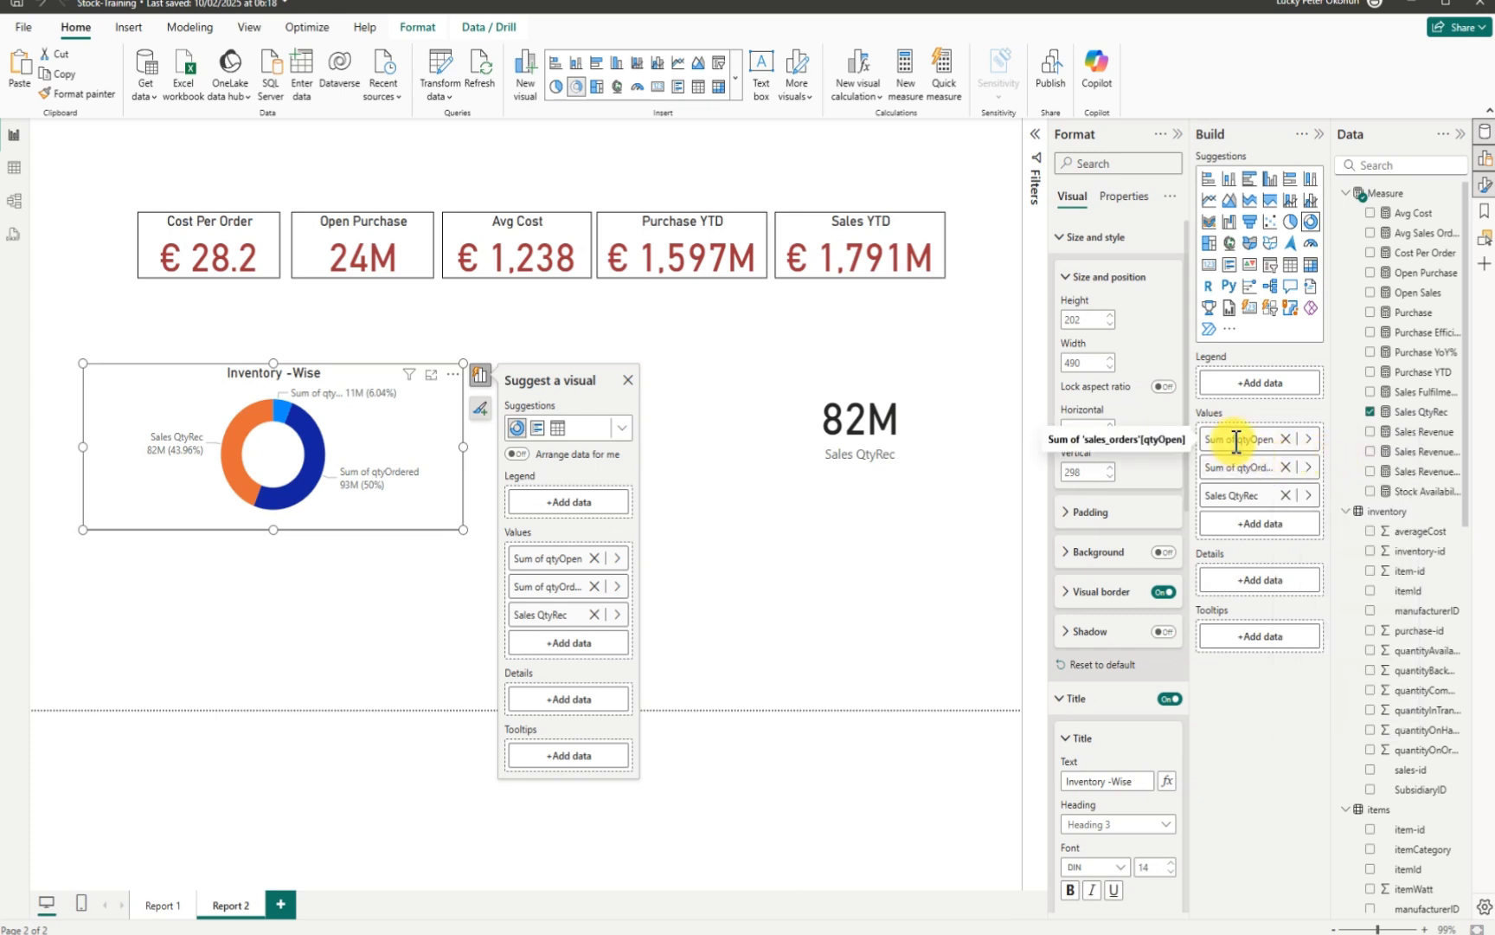
pyautogui.press('BackSpace')
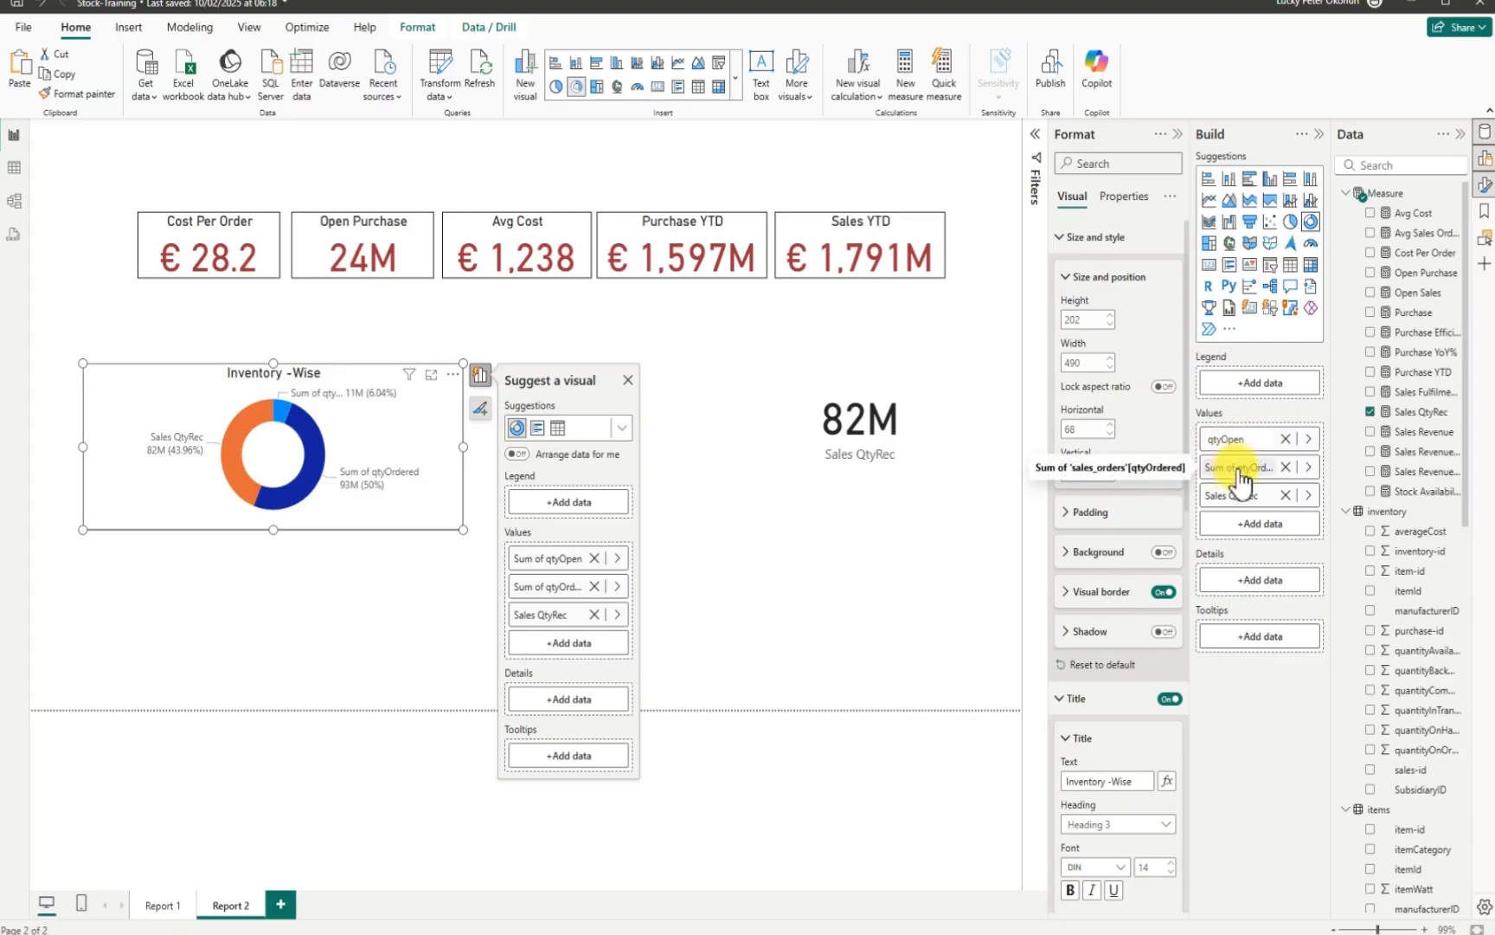
pyautogui.press('Return')
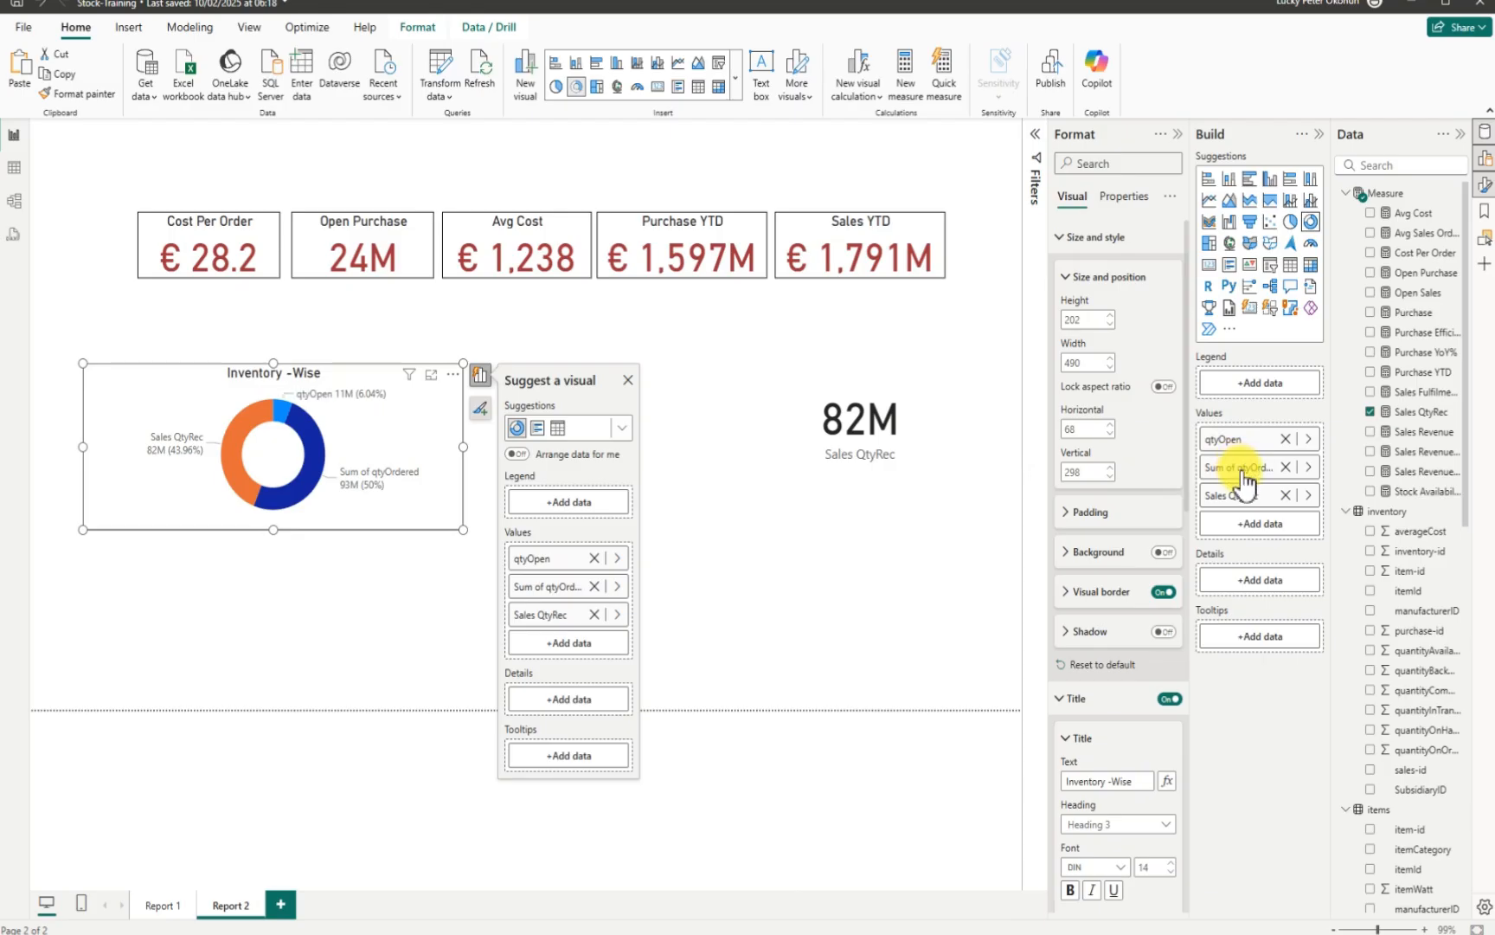
# Step: Rename the Sum of qtyOrdered value to qtyOrdered for the donut chart only
pyautogui.rightClick(1243, 470)
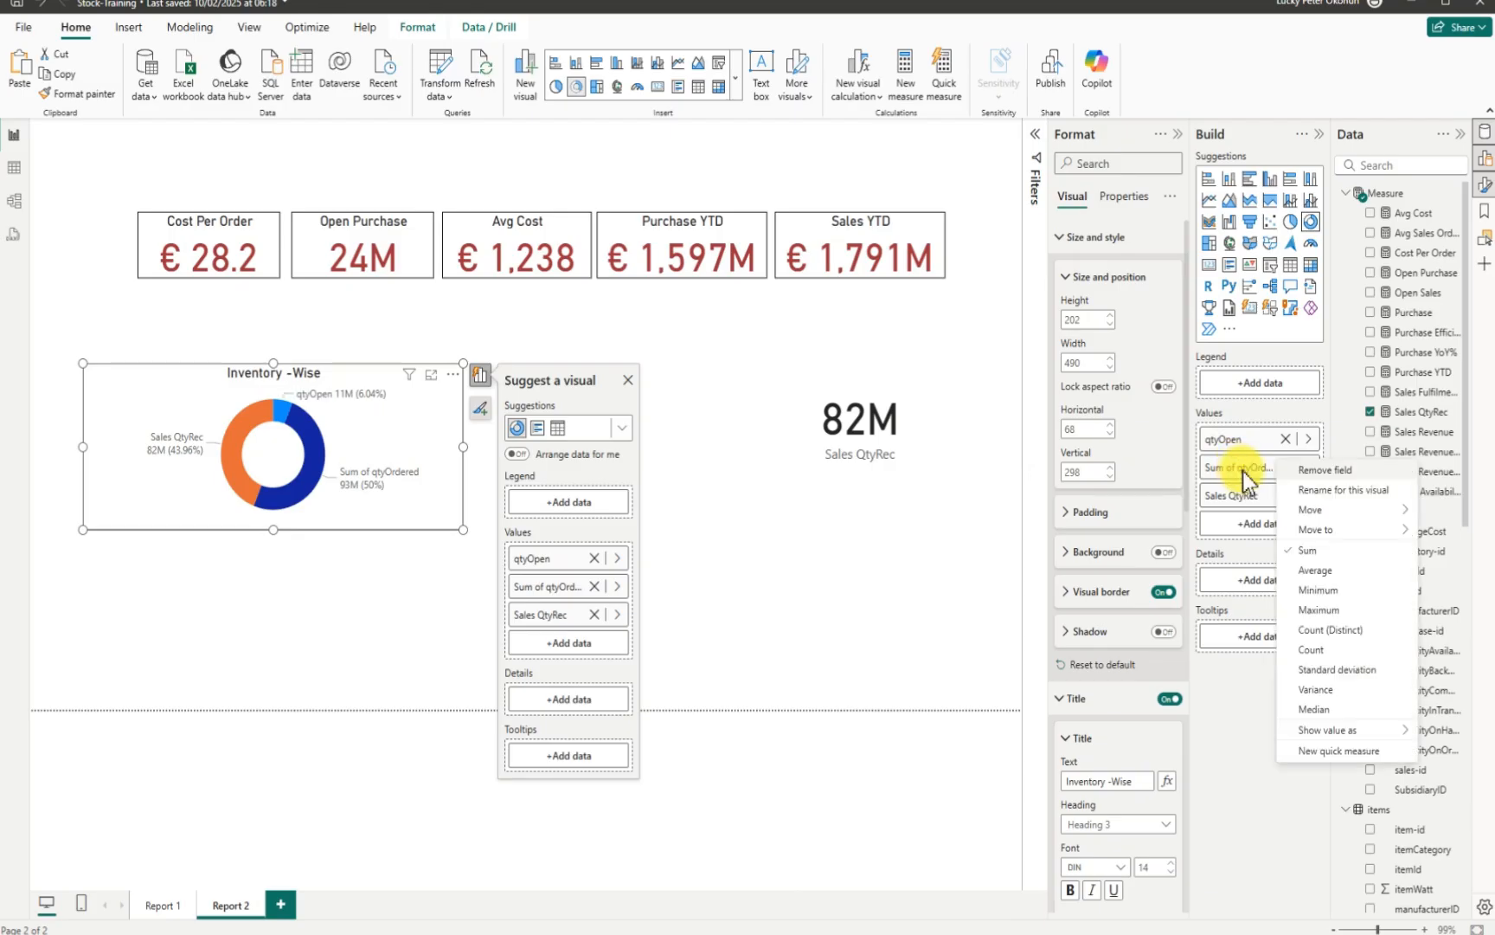
pyautogui.click(1315, 489)
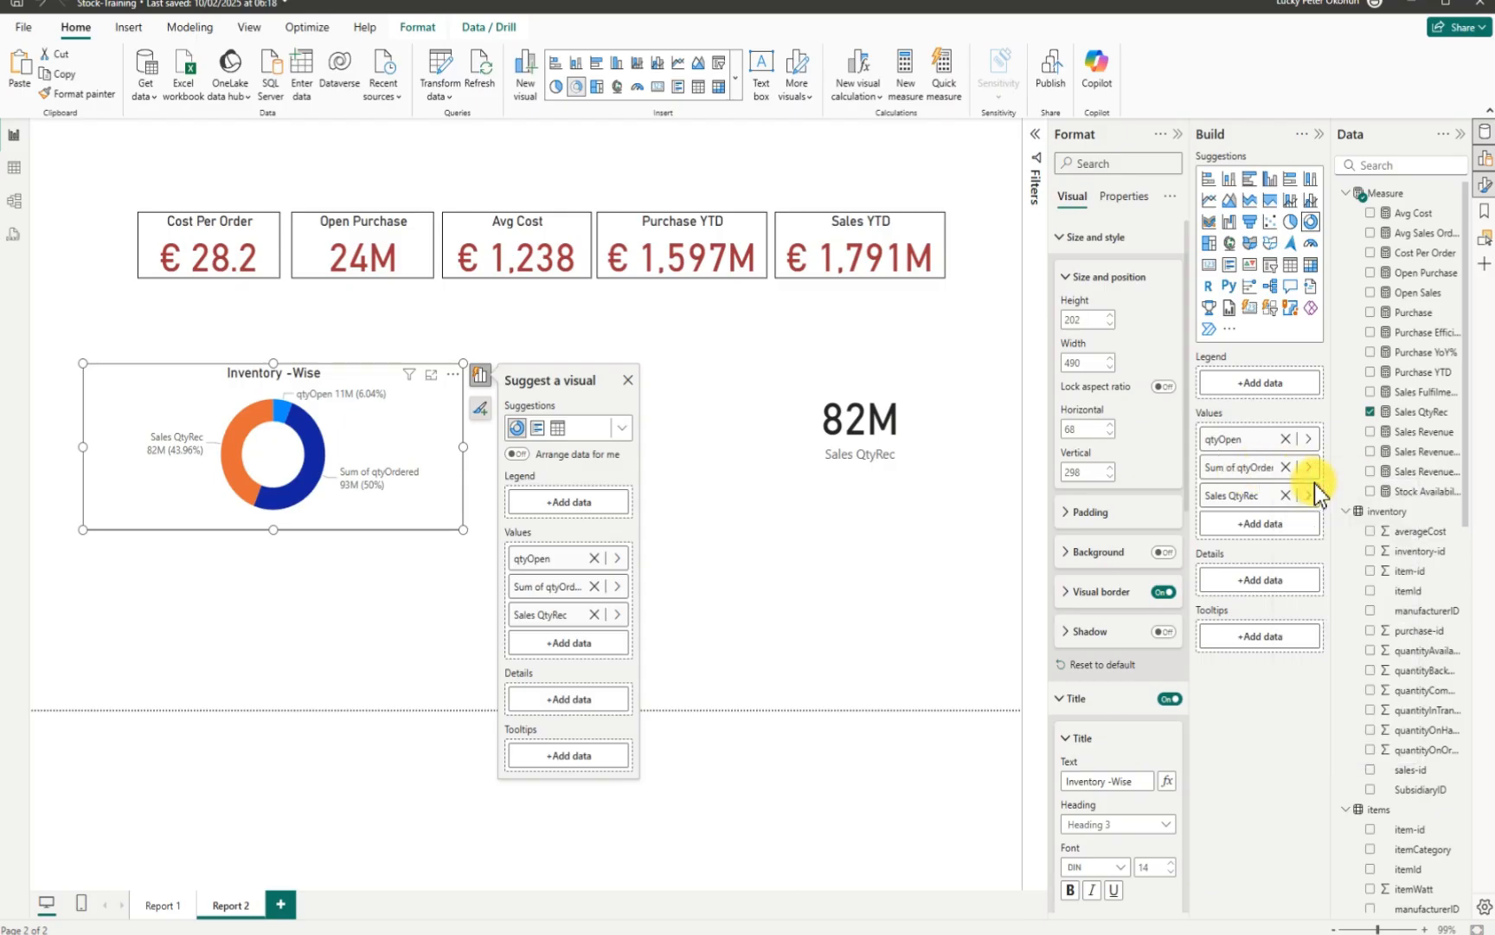
pyautogui.click(1270, 468)
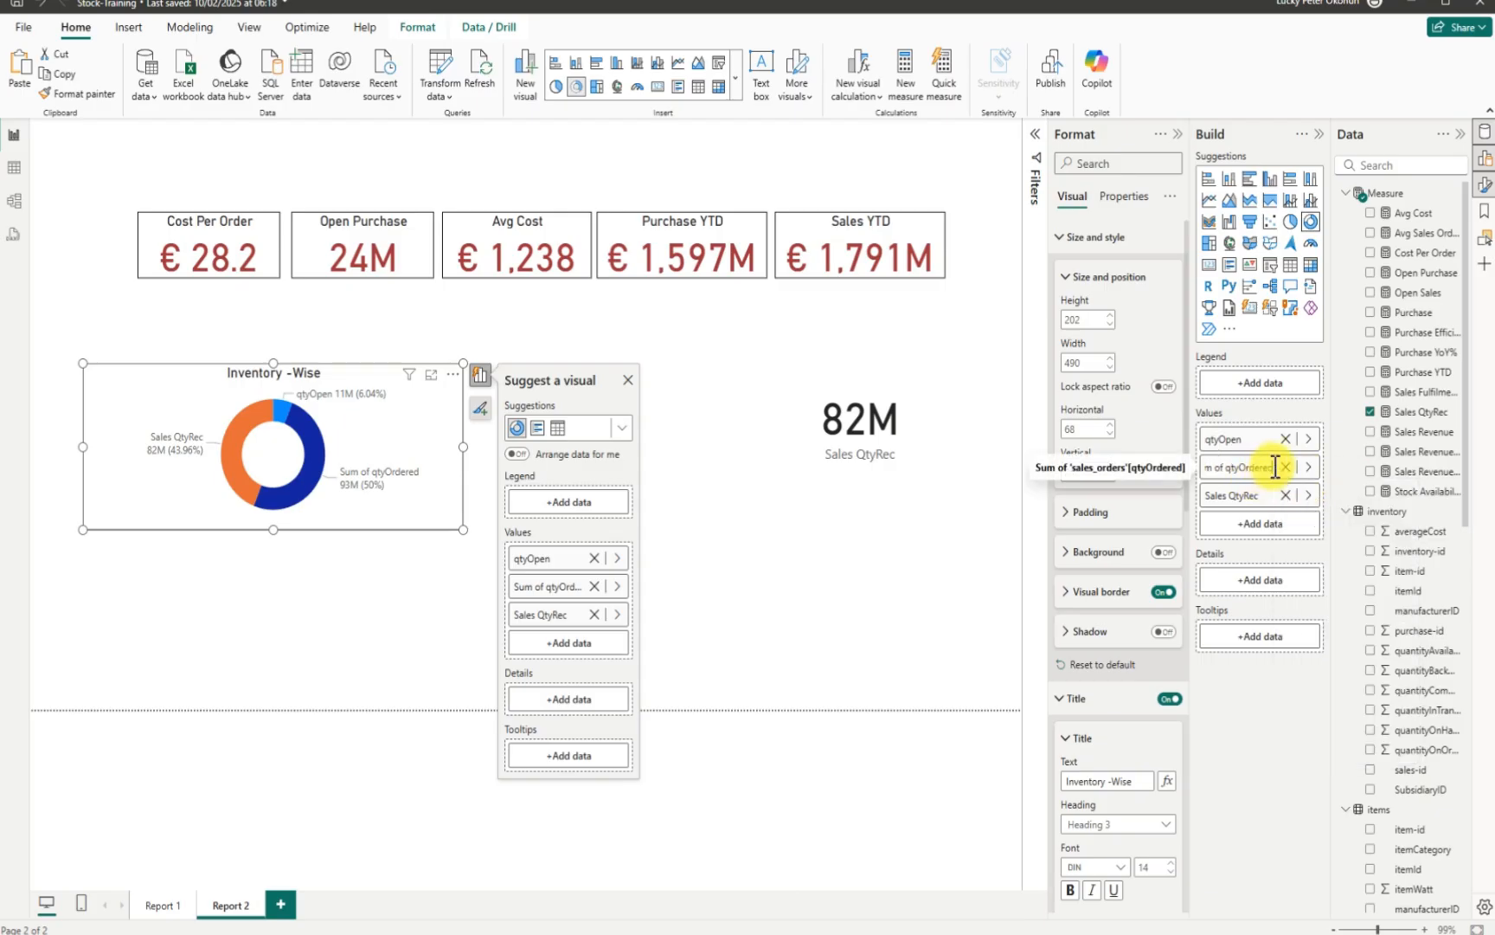
pyautogui.moveTo(1273, 467); pyautogui.dragTo(1201, 469)
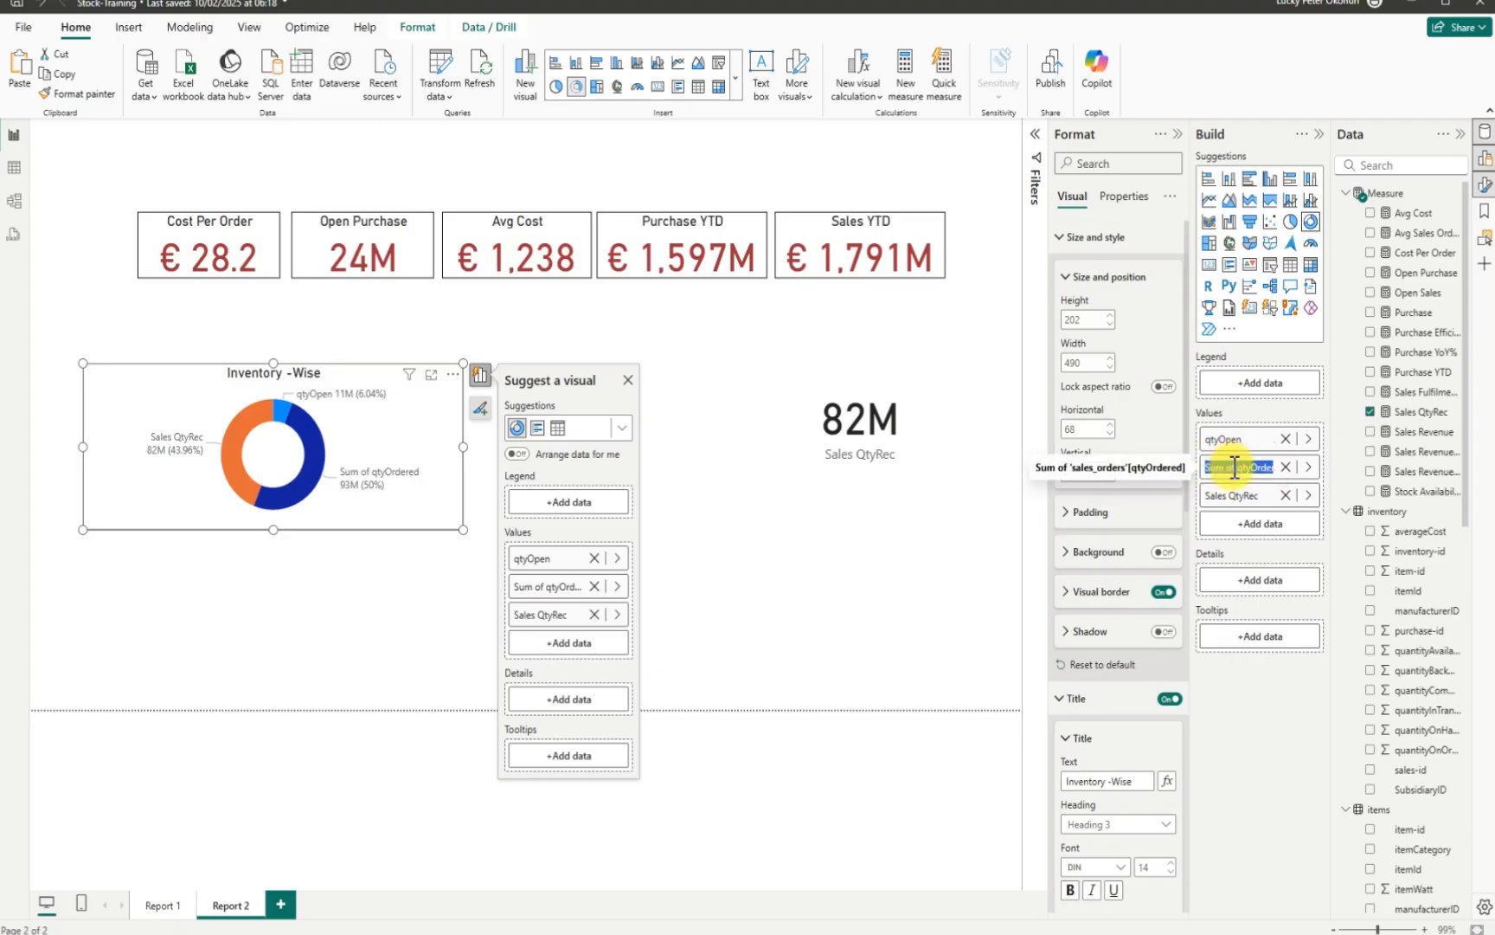
pyautogui.click(1236, 467)
pyautogui.press('BackSpace')
pyautogui.press('BackSpace')
pyautogui.press('BackSpace')
pyautogui.press('BackSpace')
pyautogui.press('BackSpace')
pyautogui.press('BackSpace')
pyautogui.press('BackSpace')
pyautogui.press('Return')
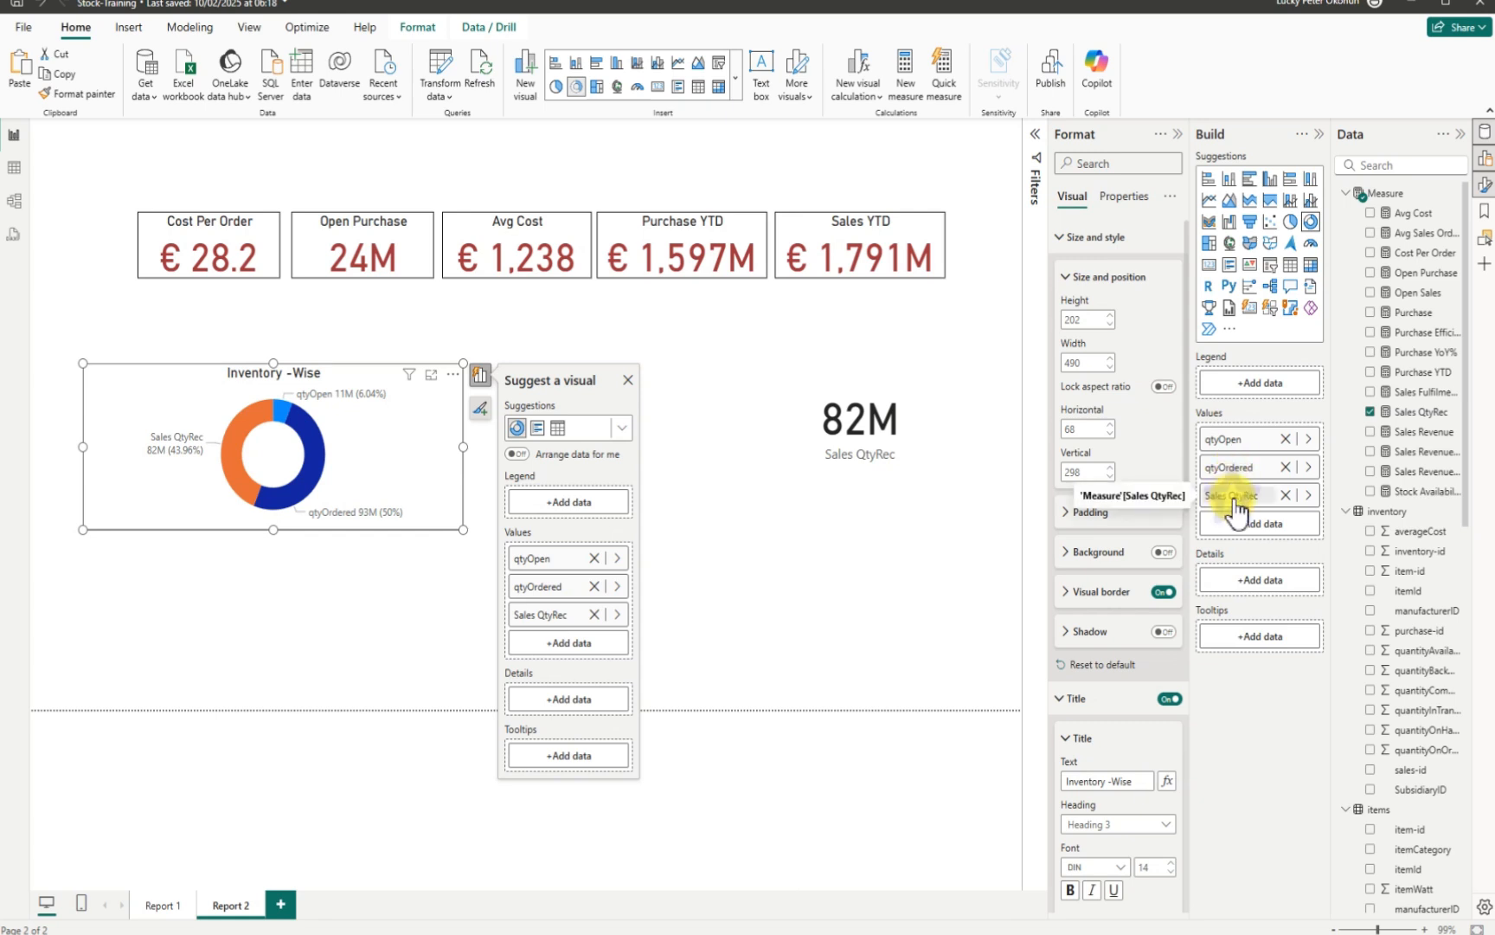
# Step: Rename the Sales QtyRec value to qtyReceived for the donut chart only
pyautogui.rightClick(1235, 499)
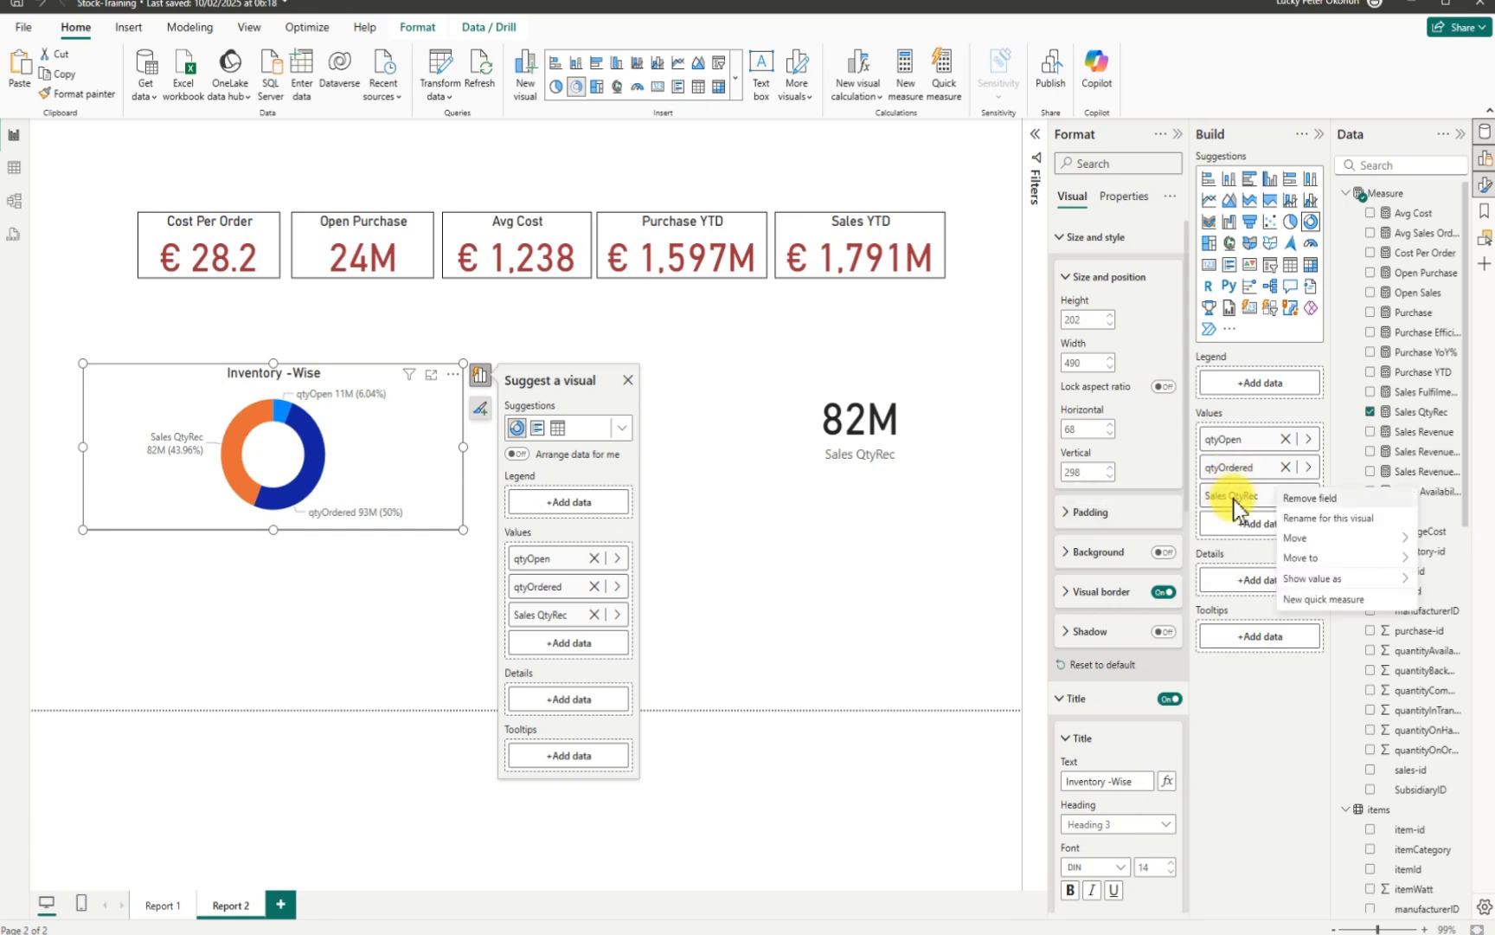
pyautogui.click(1321, 518)
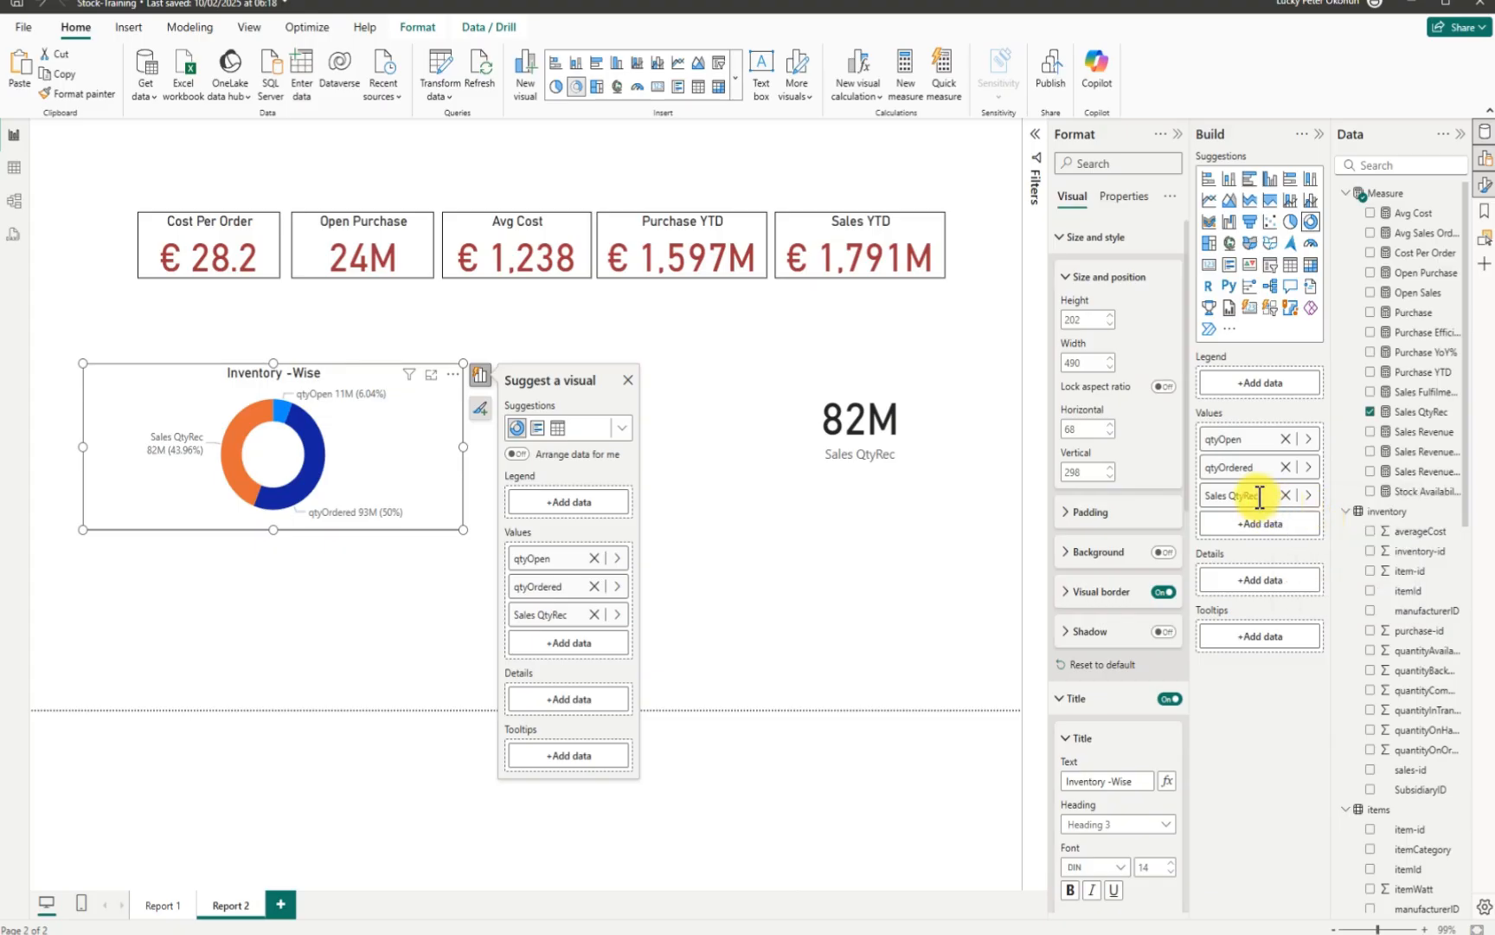
pyautogui.moveTo(1261, 498); pyautogui.dragTo(1200, 499)
pyautogui.press('Return')
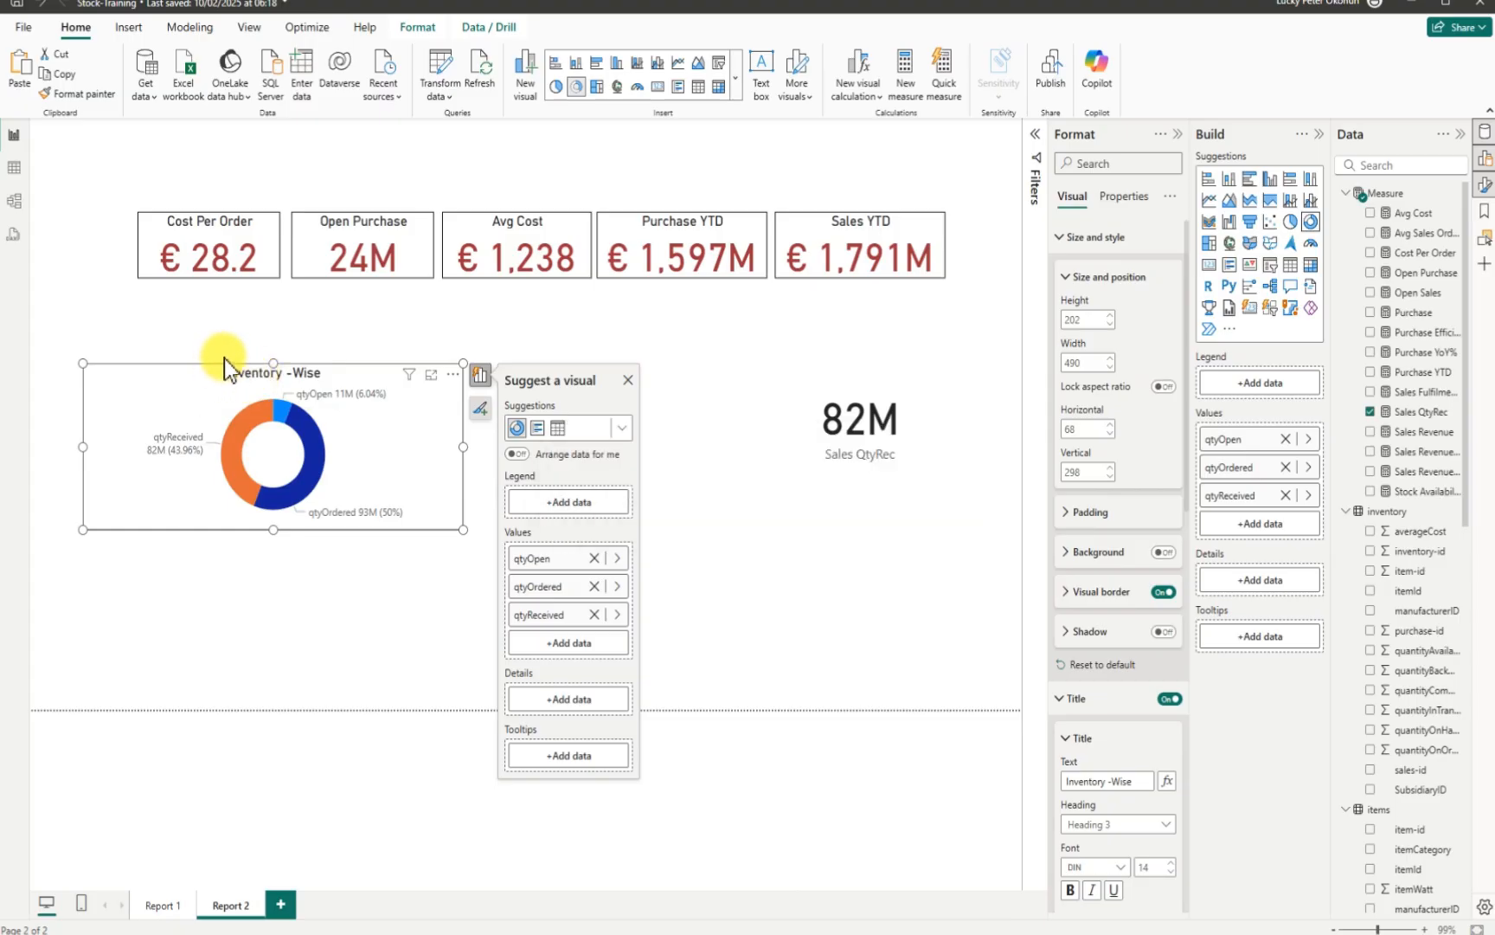
# Step: Narrow the donut chart slightly to a width of about 487 and move it up to about horizontal 79, vertical 275
pyautogui.moveTo(214, 373)
pyautogui.mouseDown()
pyautogui.moveTo(197, 408)
pyautogui.moveTo(213, 367)
pyautogui.mouseUp()
pyautogui.moveTo(82, 440)
pyautogui.mouseDown()
pyautogui.moveTo(113, 438)
pyautogui.moveTo(94, 440)
pyautogui.mouseUp()
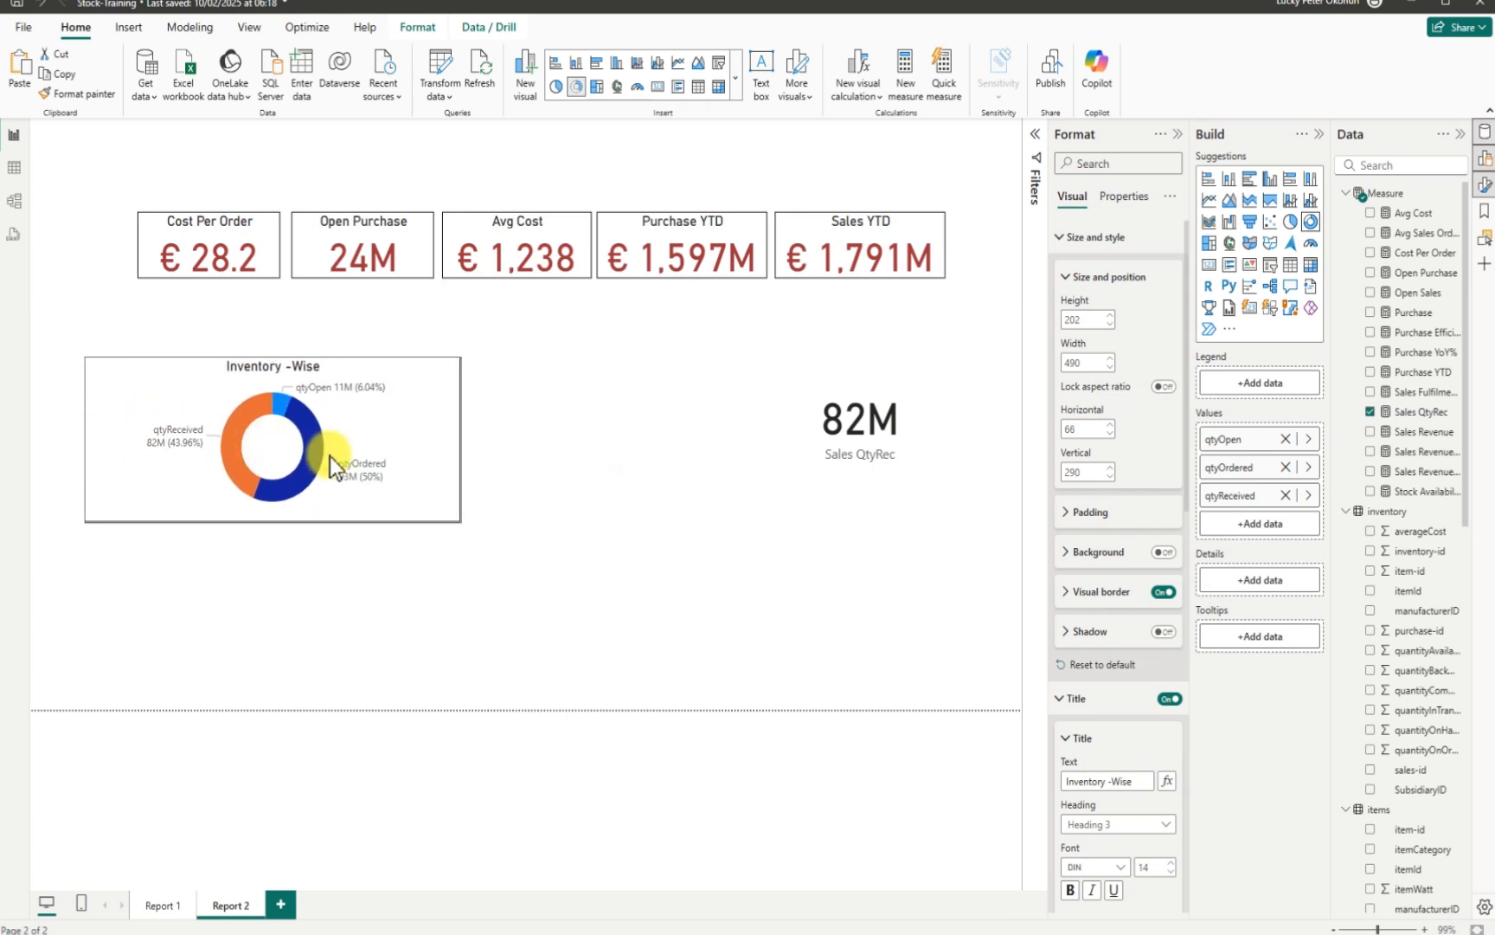
pyautogui.moveTo(330, 455)
pyautogui.mouseDown()
pyautogui.moveTo(355, 467)
pyautogui.moveTo(348, 440)
pyautogui.mouseUp()
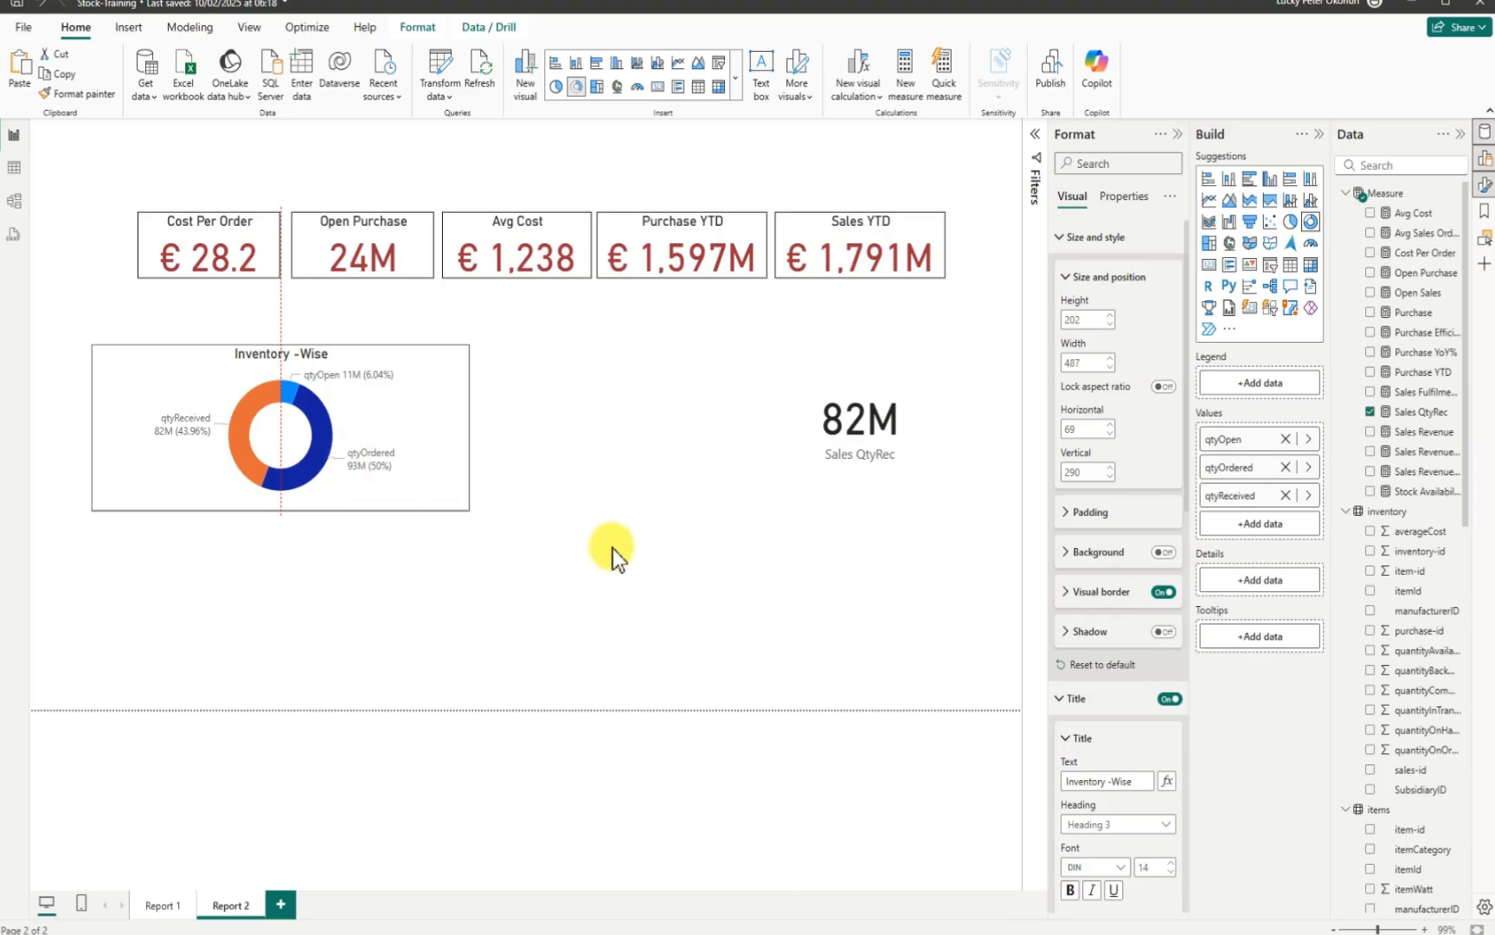
pyautogui.click(754, 550)
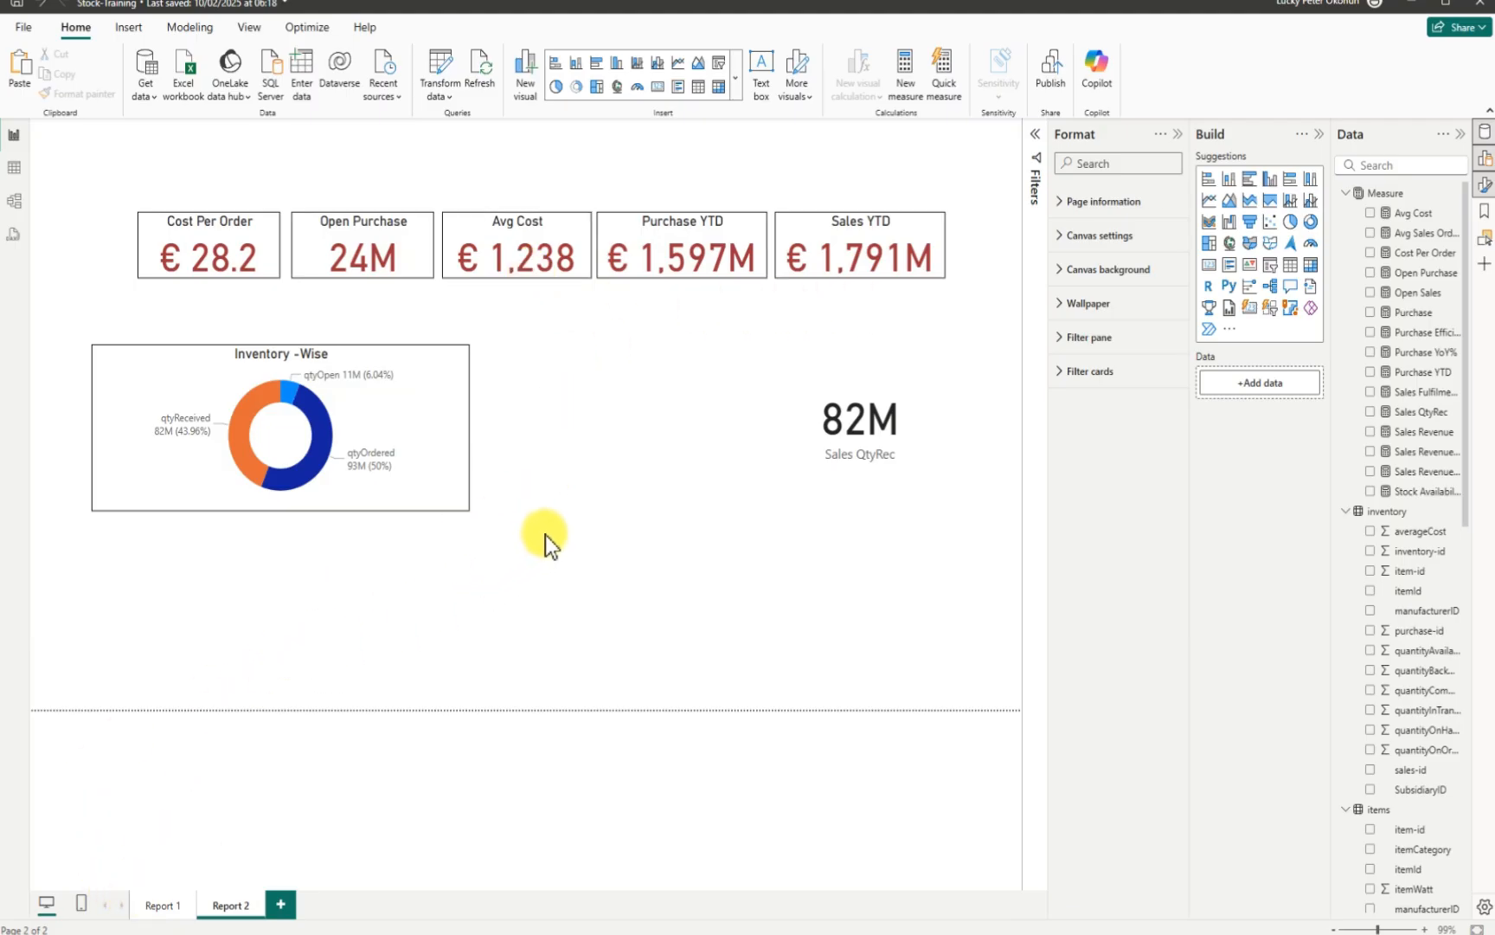
# Step: Change the donut chart's title text to "Purchase -Wise"
pyautogui.click(398, 416)
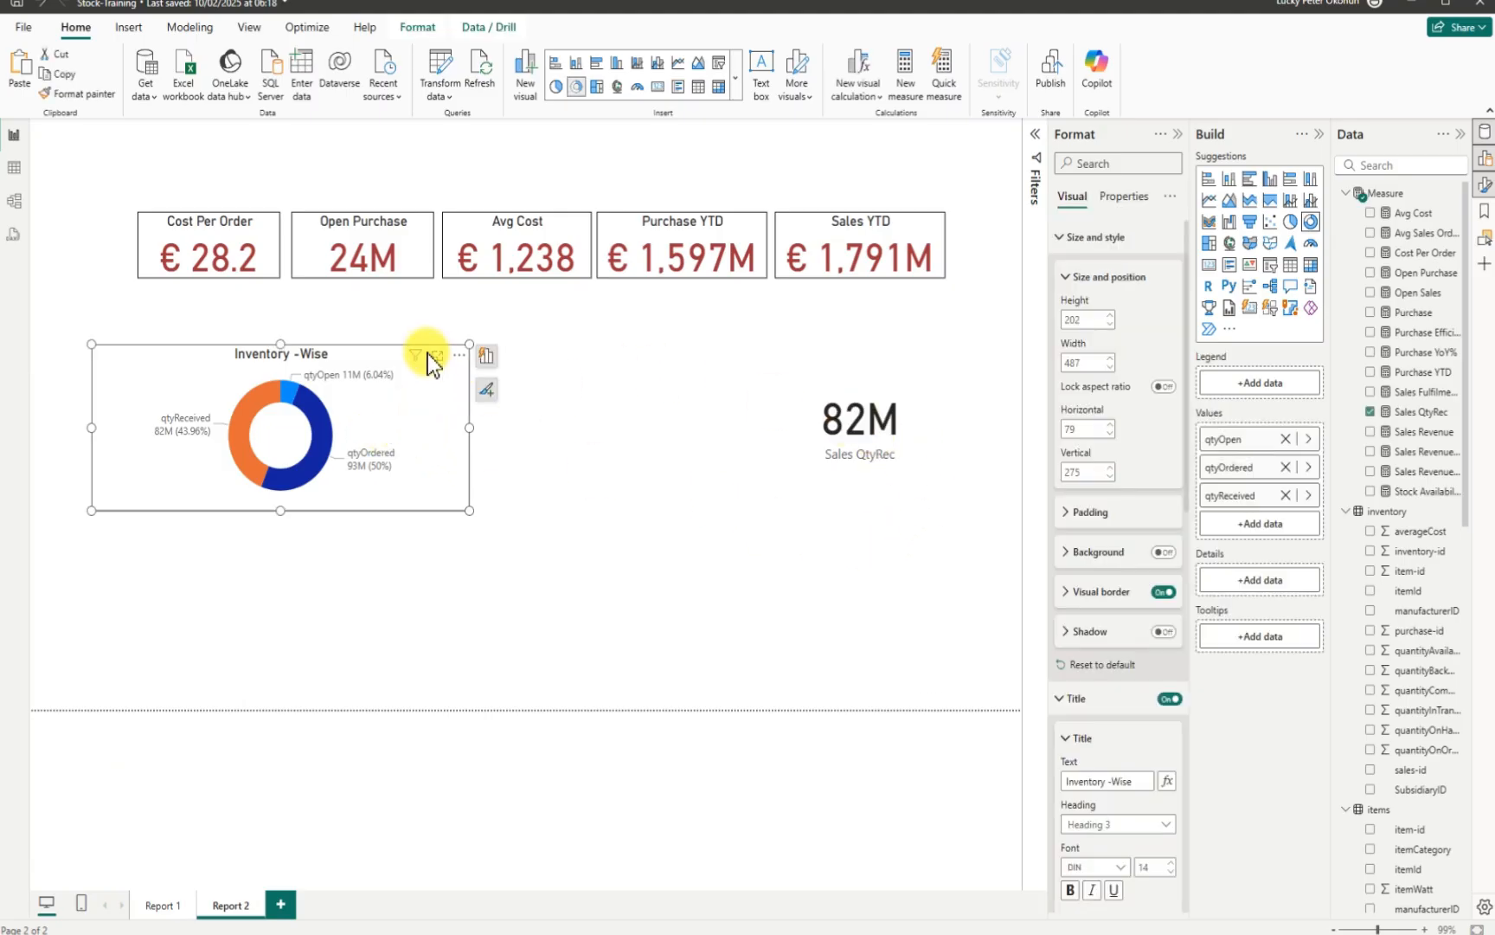
pyautogui.click(459, 354)
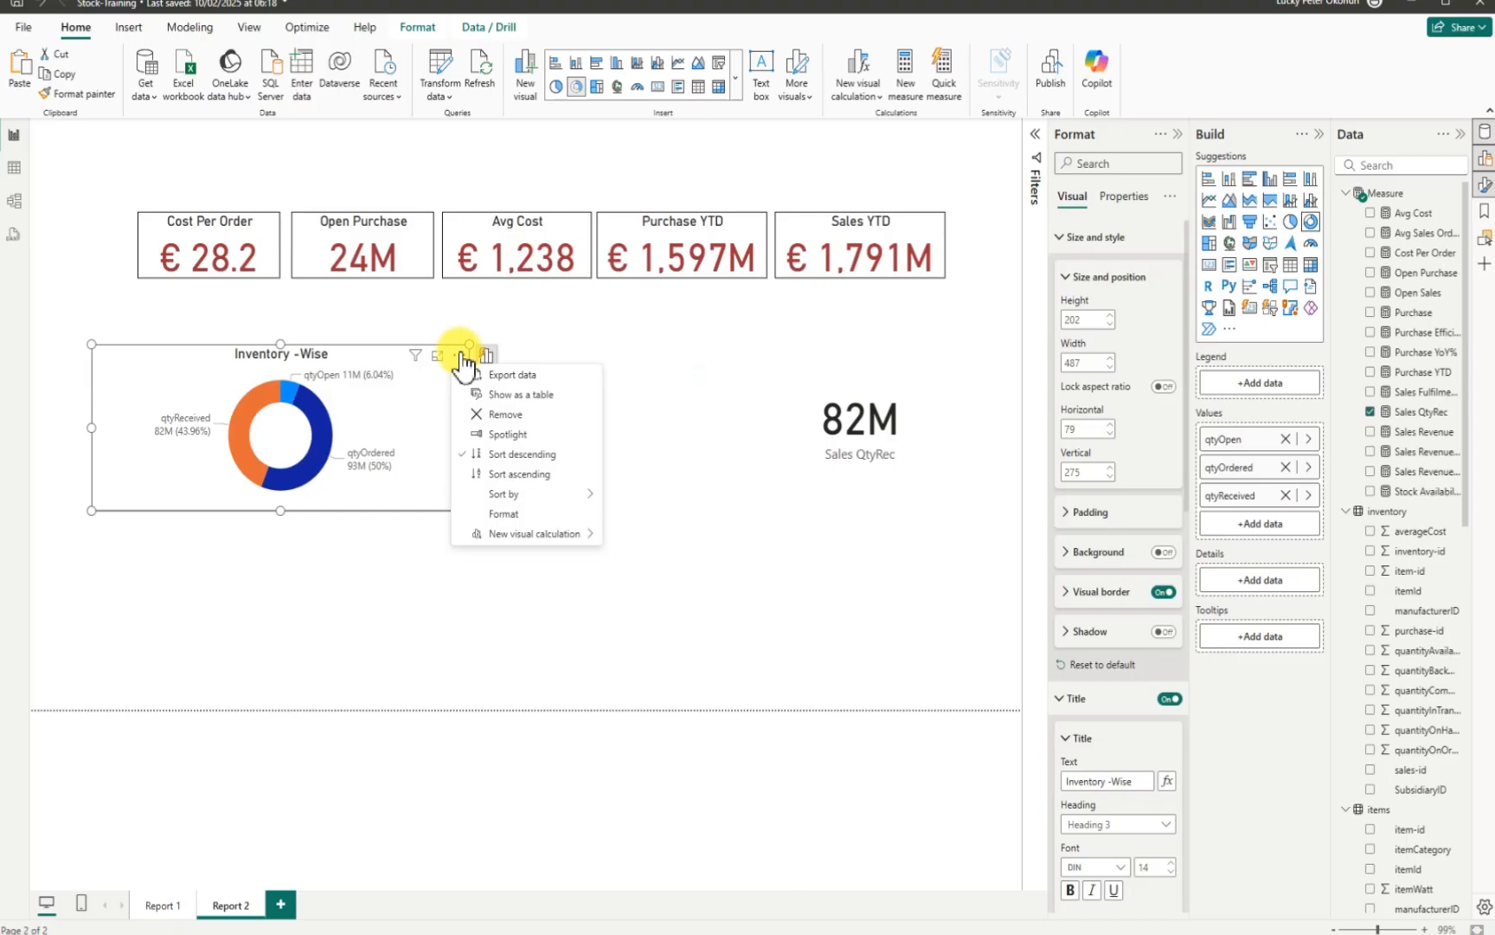
pyautogui.click(513, 513)
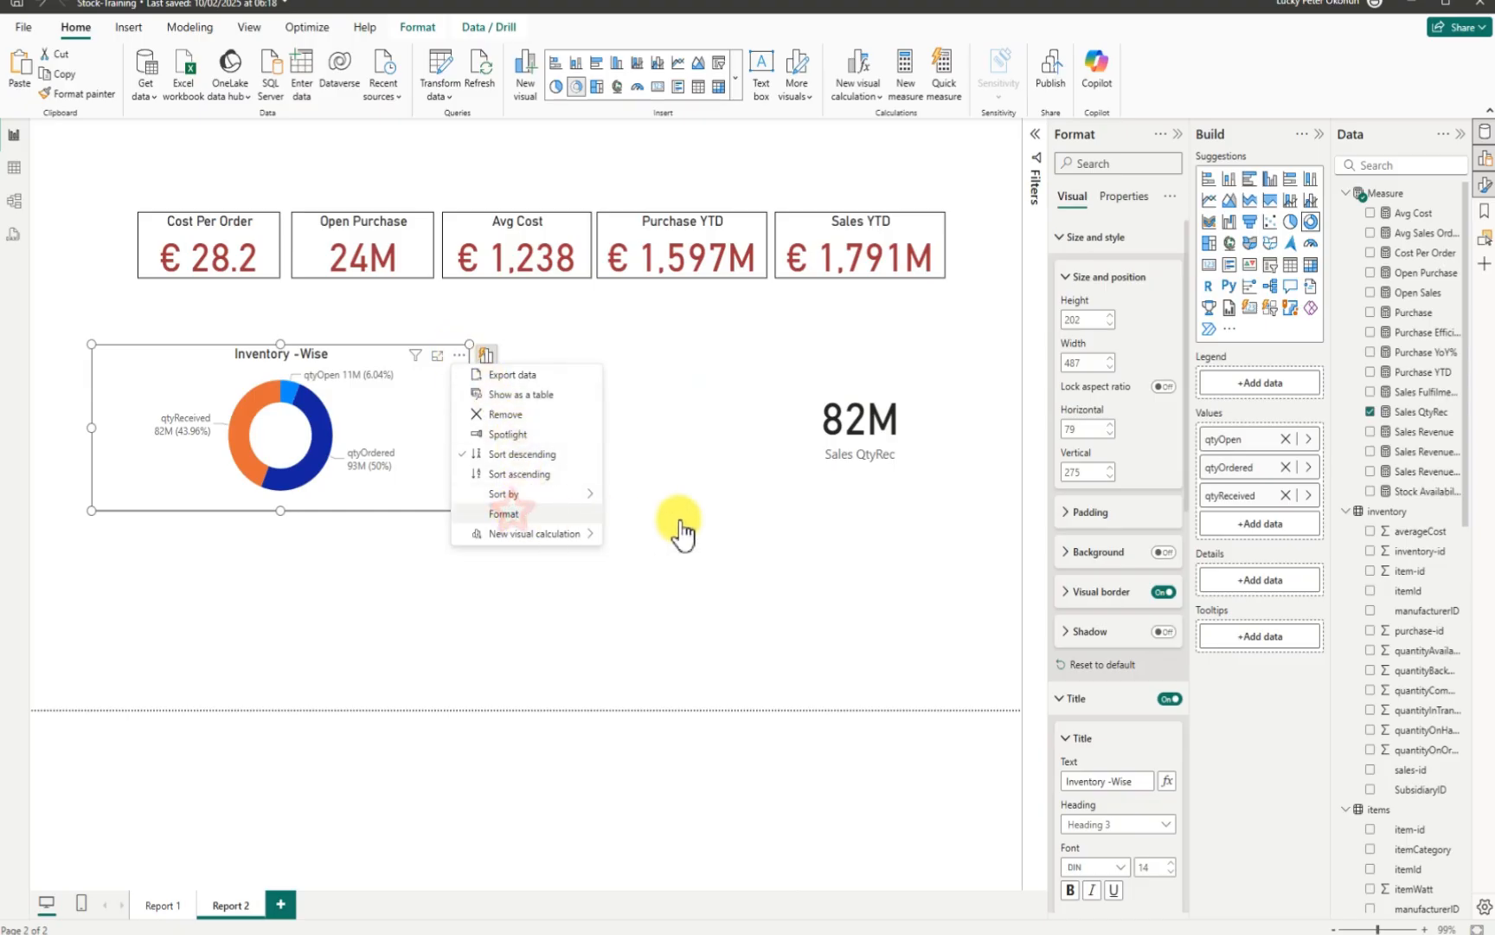
pyautogui.click(1106, 781)
pyautogui.press('BackSpace')
pyautogui.press('BackSpace')
pyautogui.press('BackSpace')
pyautogui.press('BackSpace')
pyautogui.press('BackSpace')
pyautogui.press('BackSpace')
pyautogui.press('BackSpace')
pyautogui.press('BackSpace')
pyautogui.press('BackSpace')
pyautogui.press('BackSpace')
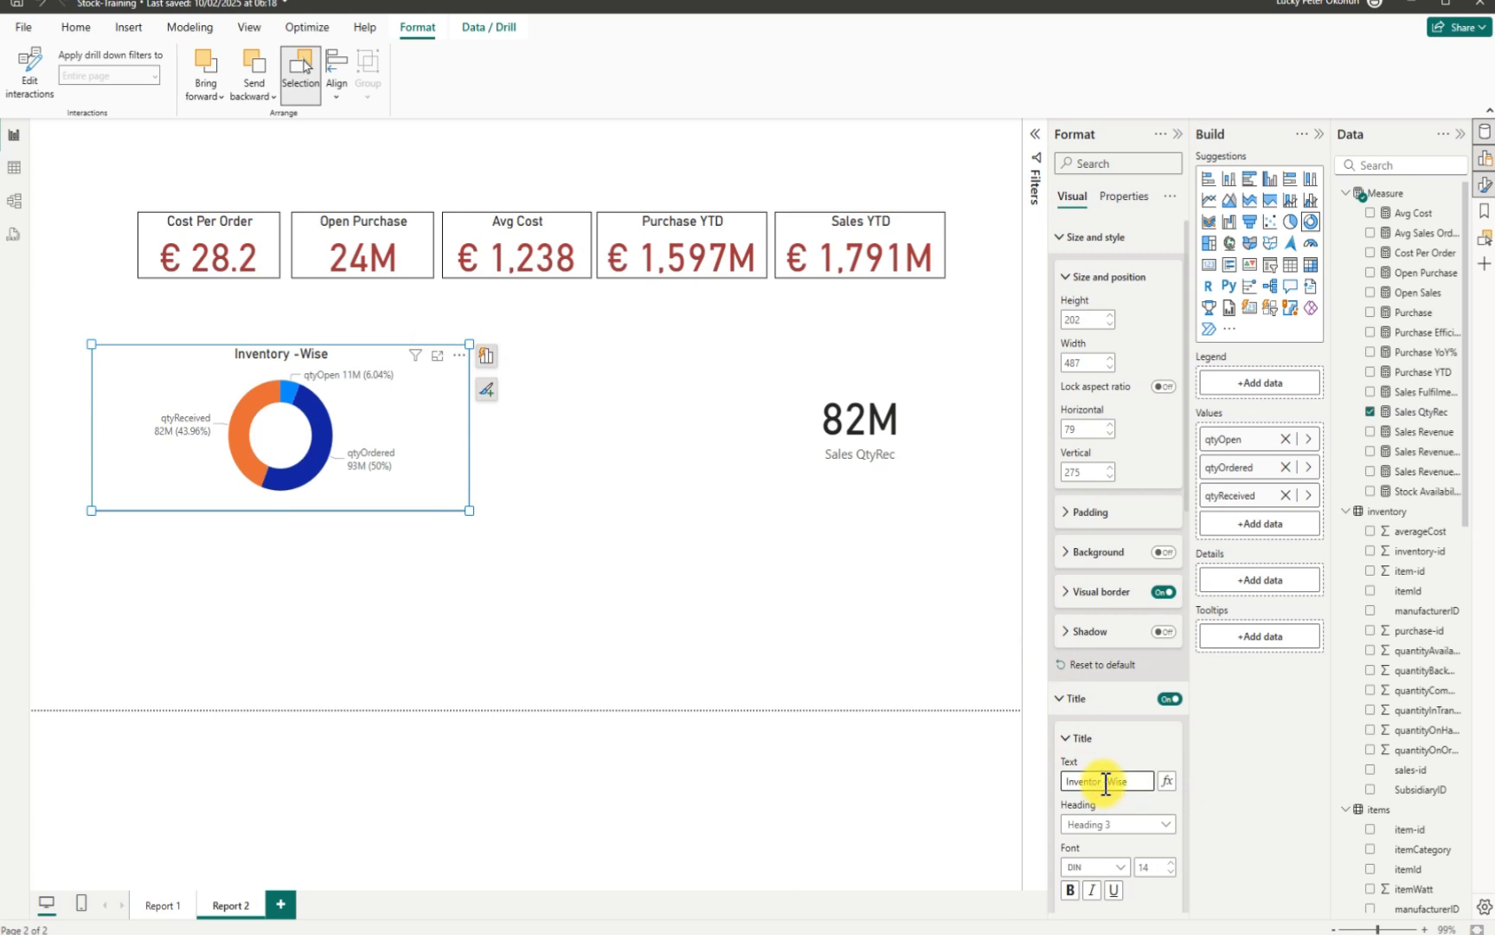
pyautogui.write('Purchase')
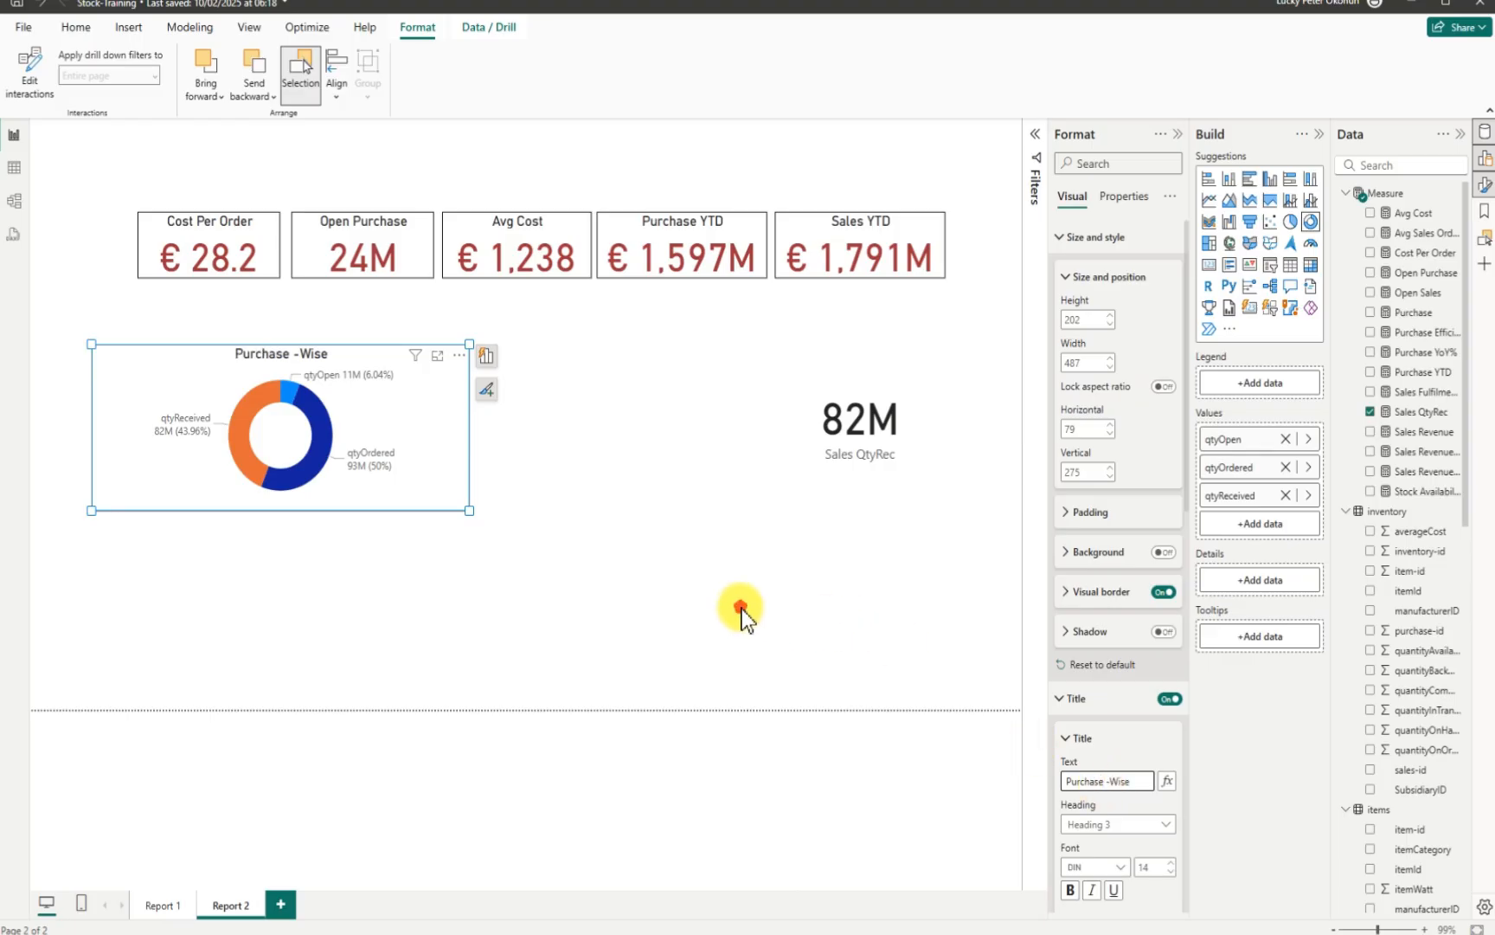
pyautogui.click(409, 556)
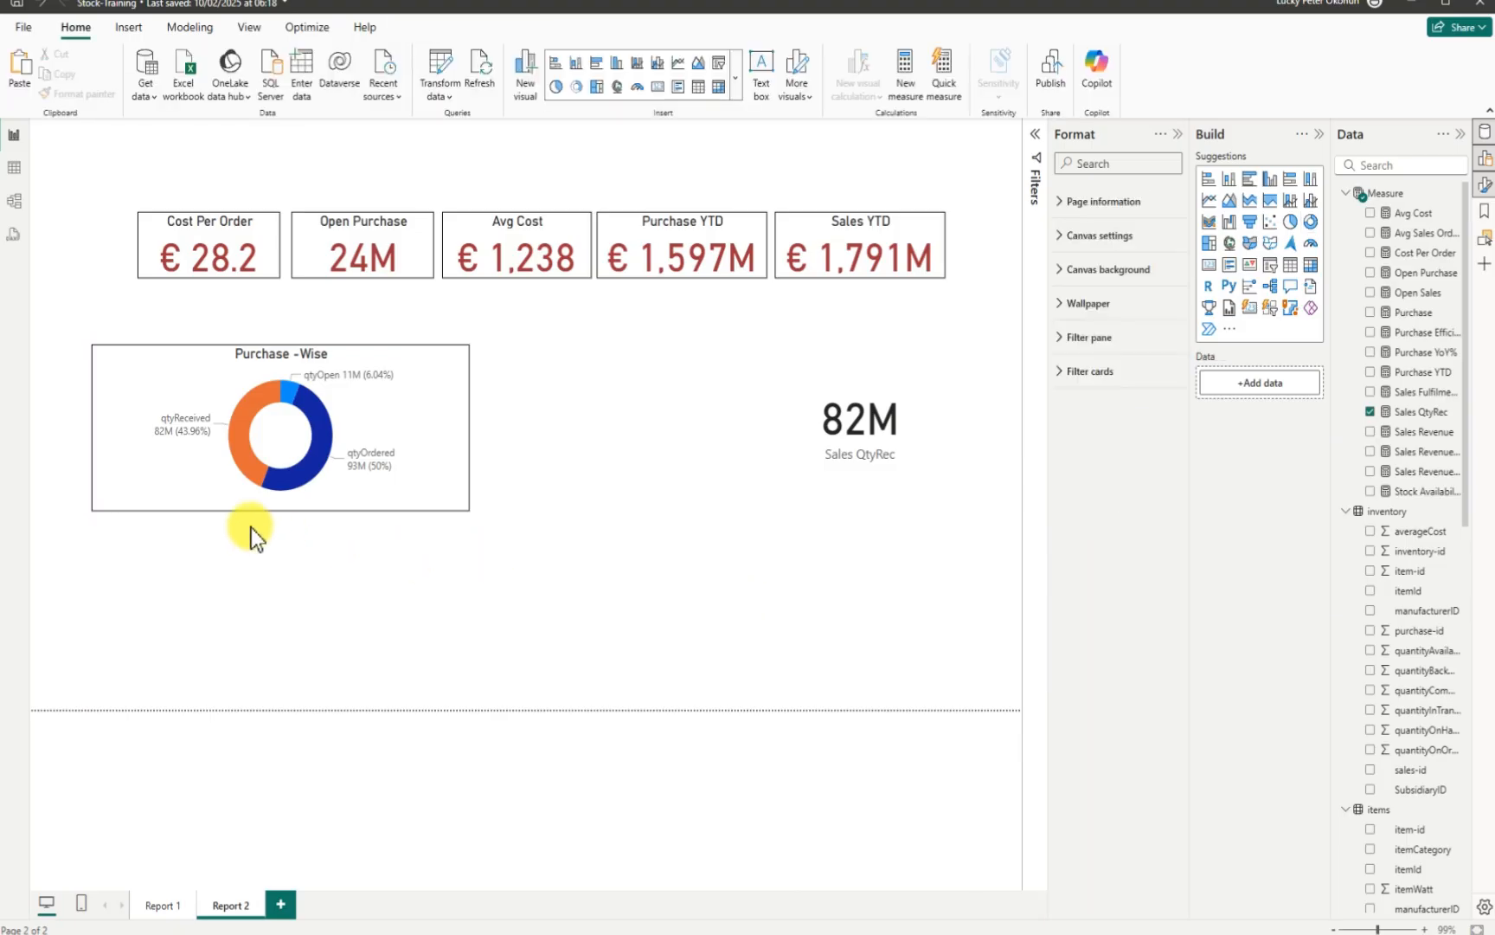
# Step: Narrow the Purchase -Wise donut chart to a width of about 375 and place it at about horizontal 99, vertical 258
pyautogui.click(100, 437)
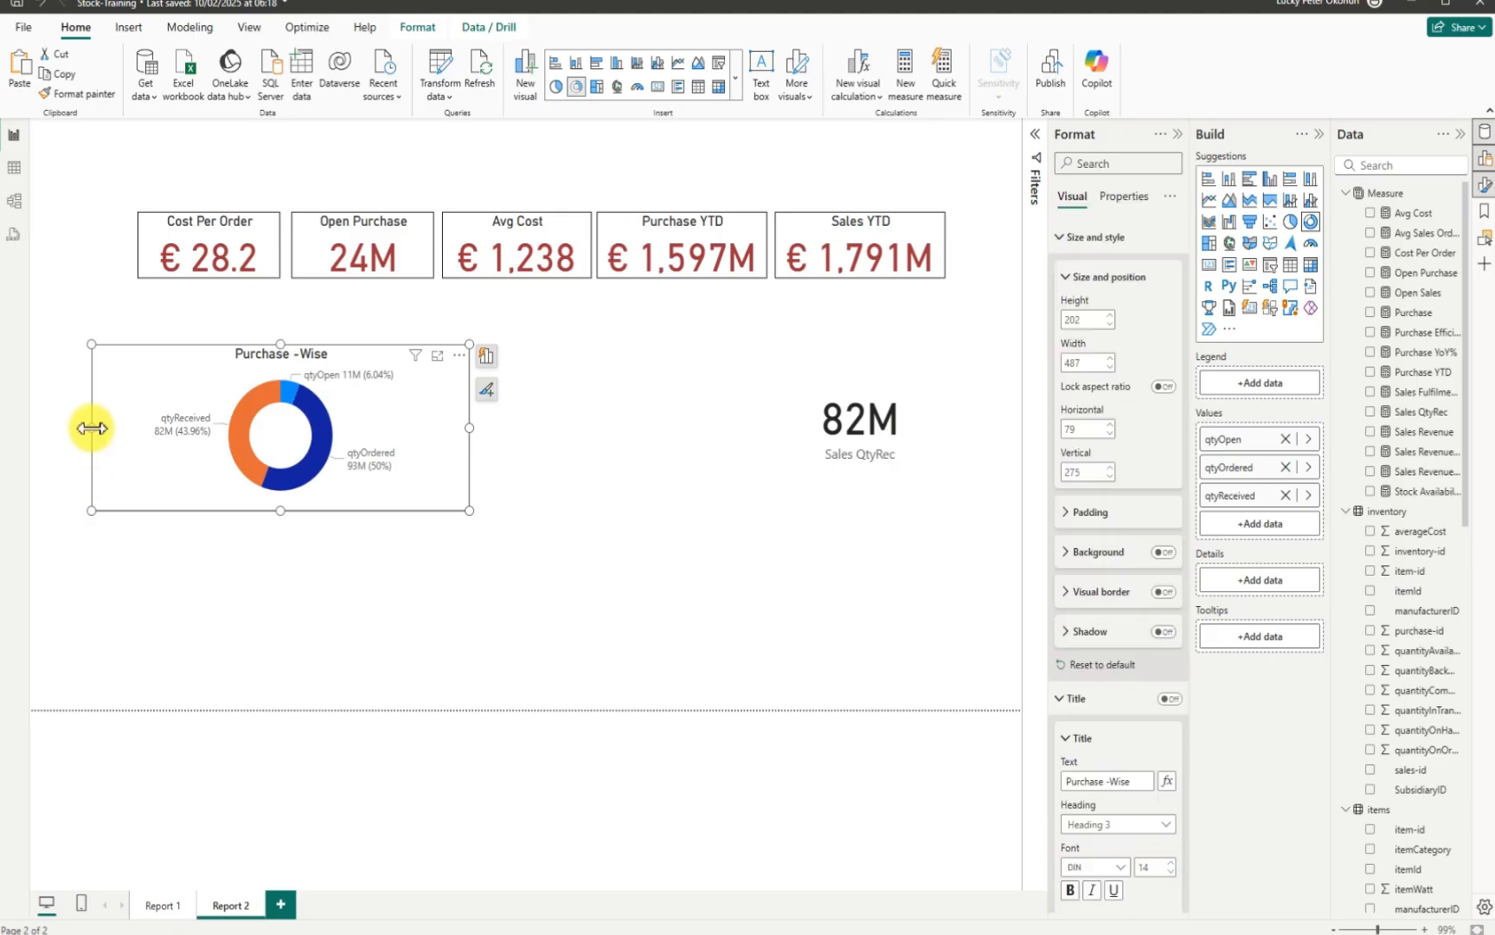
pyautogui.moveTo(91, 429); pyautogui.dragTo(110, 433)
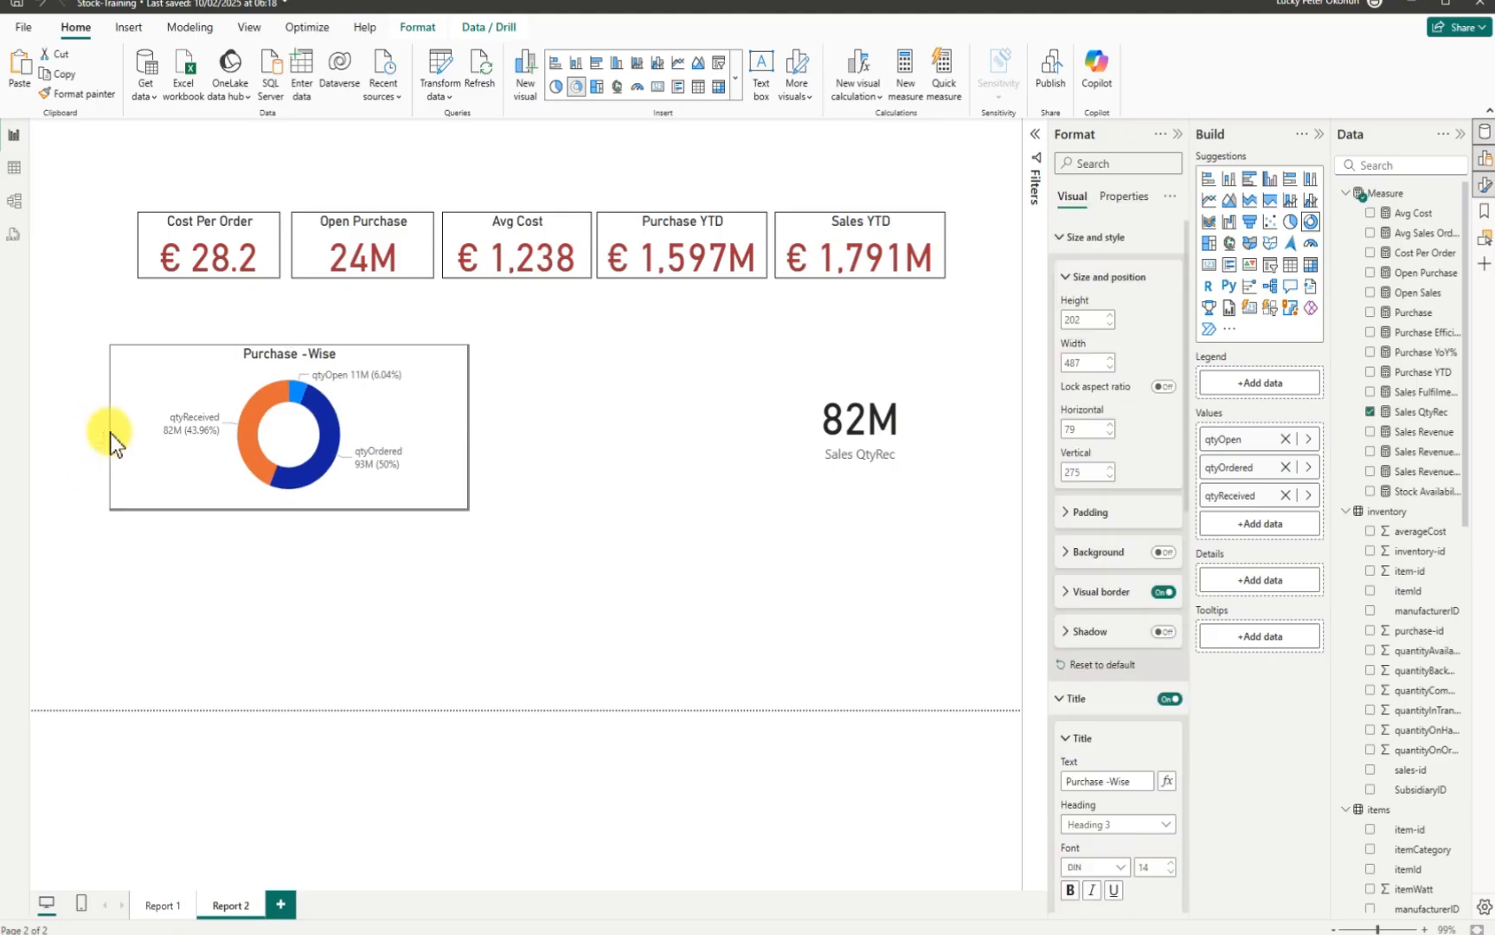
pyautogui.moveTo(110, 433); pyautogui.dragTo(136, 436)
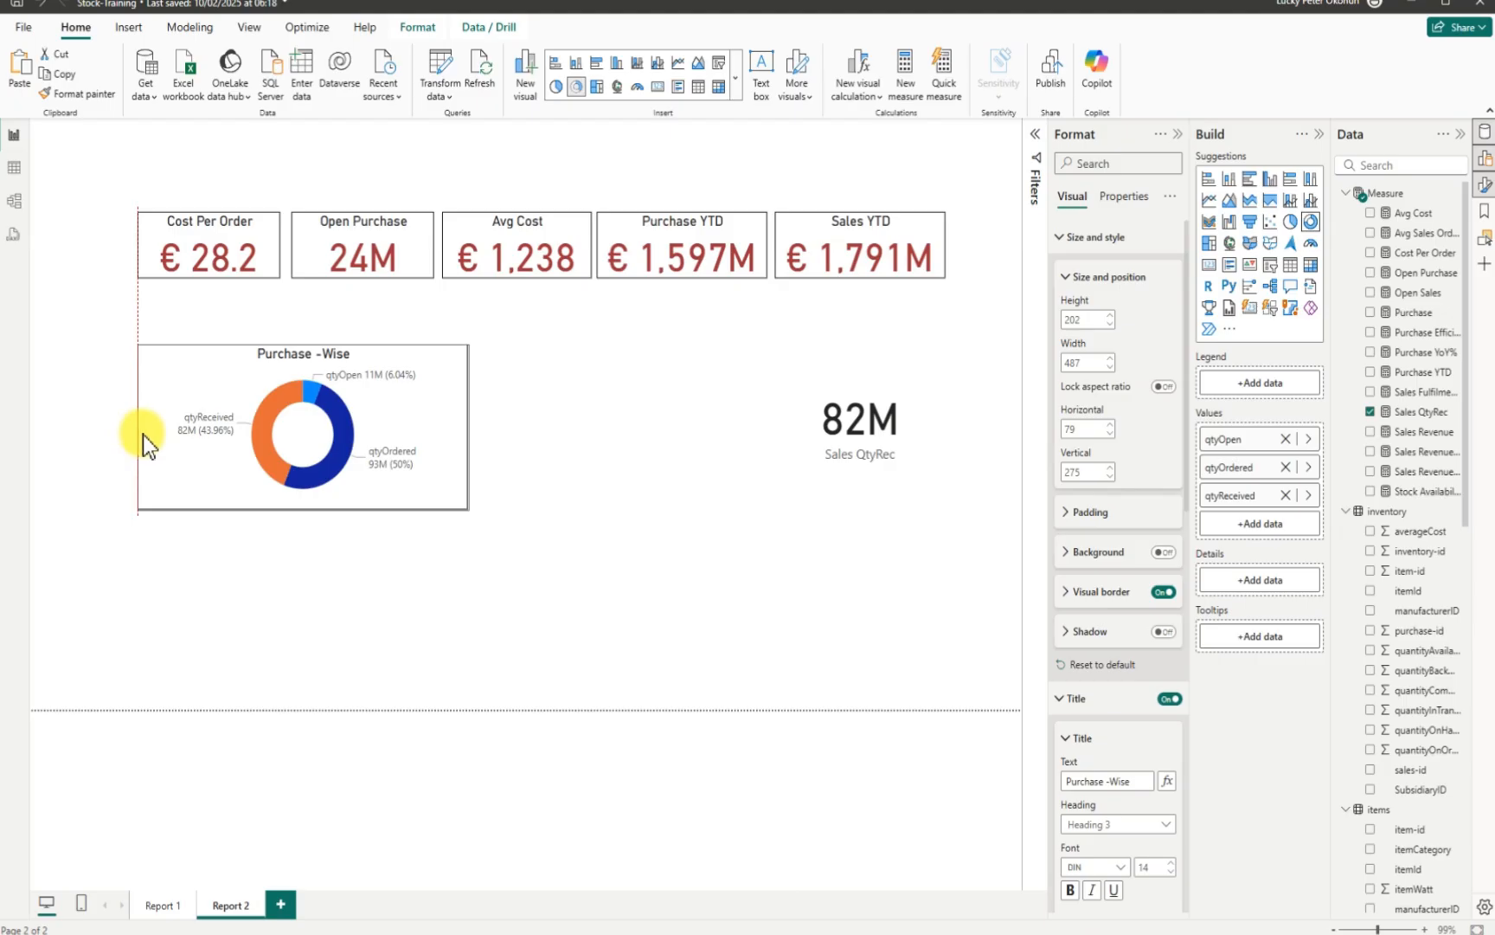
pyautogui.moveTo(142, 435); pyautogui.dragTo(181, 433)
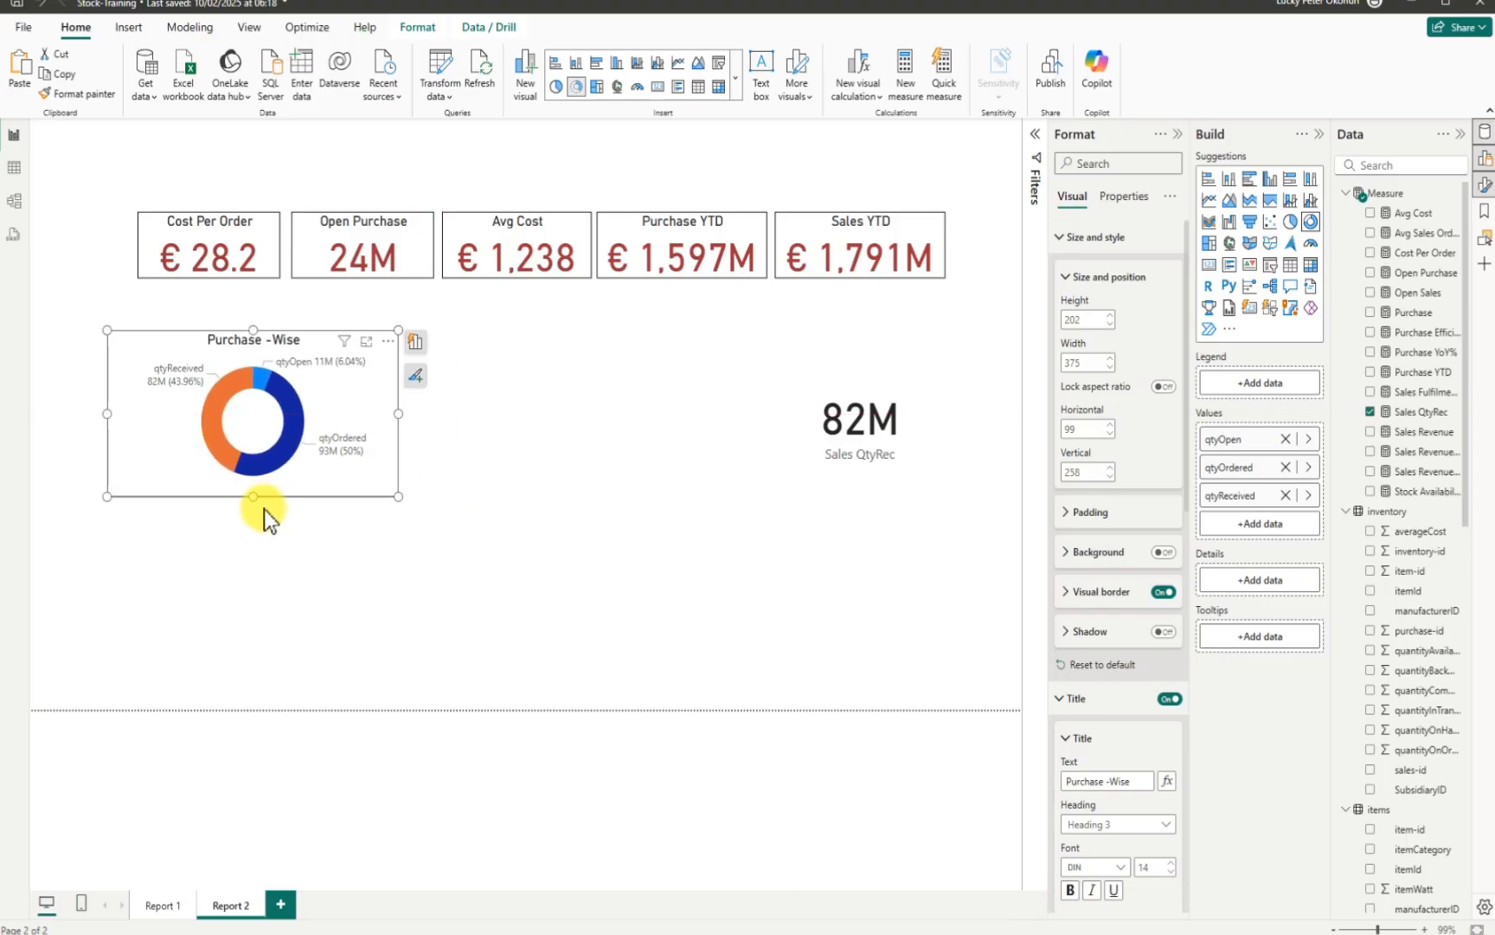
# Step: Reduce the Purchase -Wise donut chart's height to 179 and select the Sales QtyRec card
pyautogui.moveTo(253, 500); pyautogui.dragTo(266, 483)
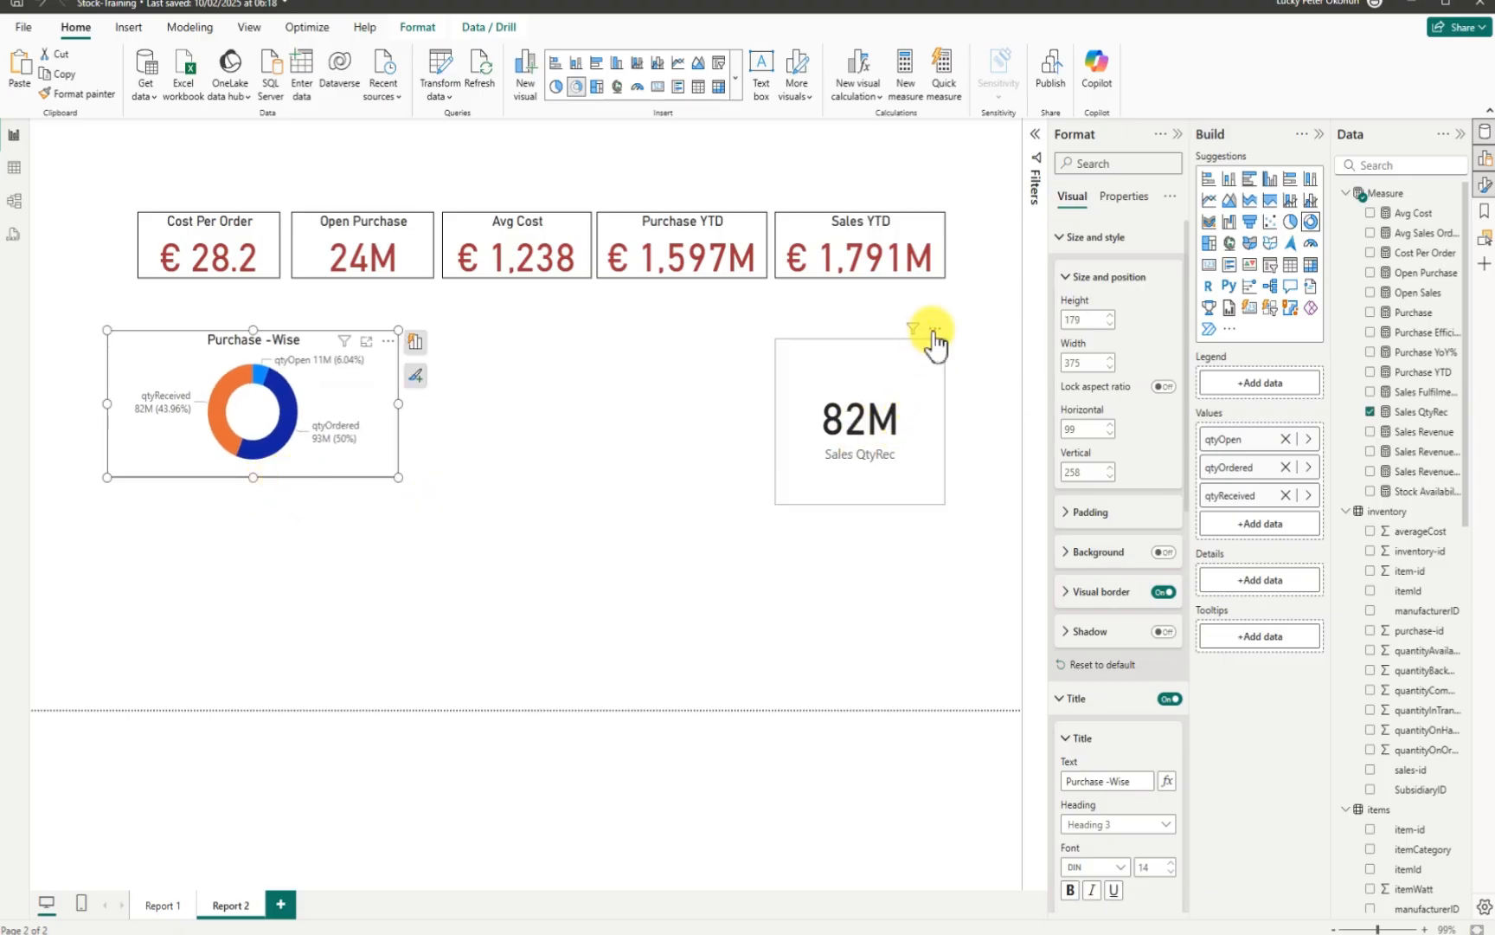
pyautogui.click(935, 330)
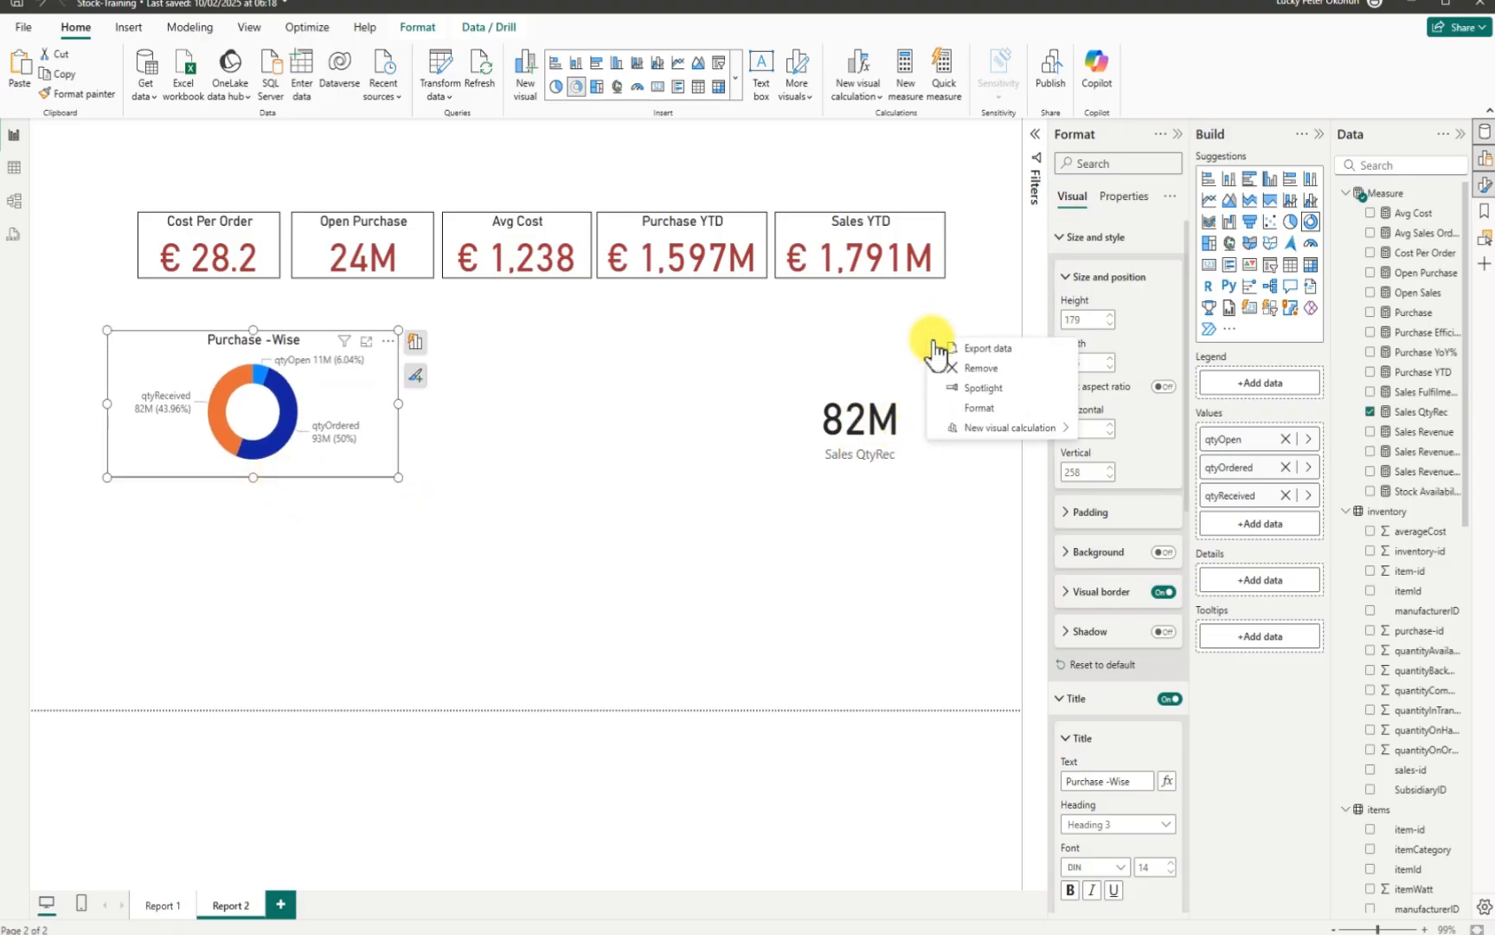
pyautogui.click(896, 380)
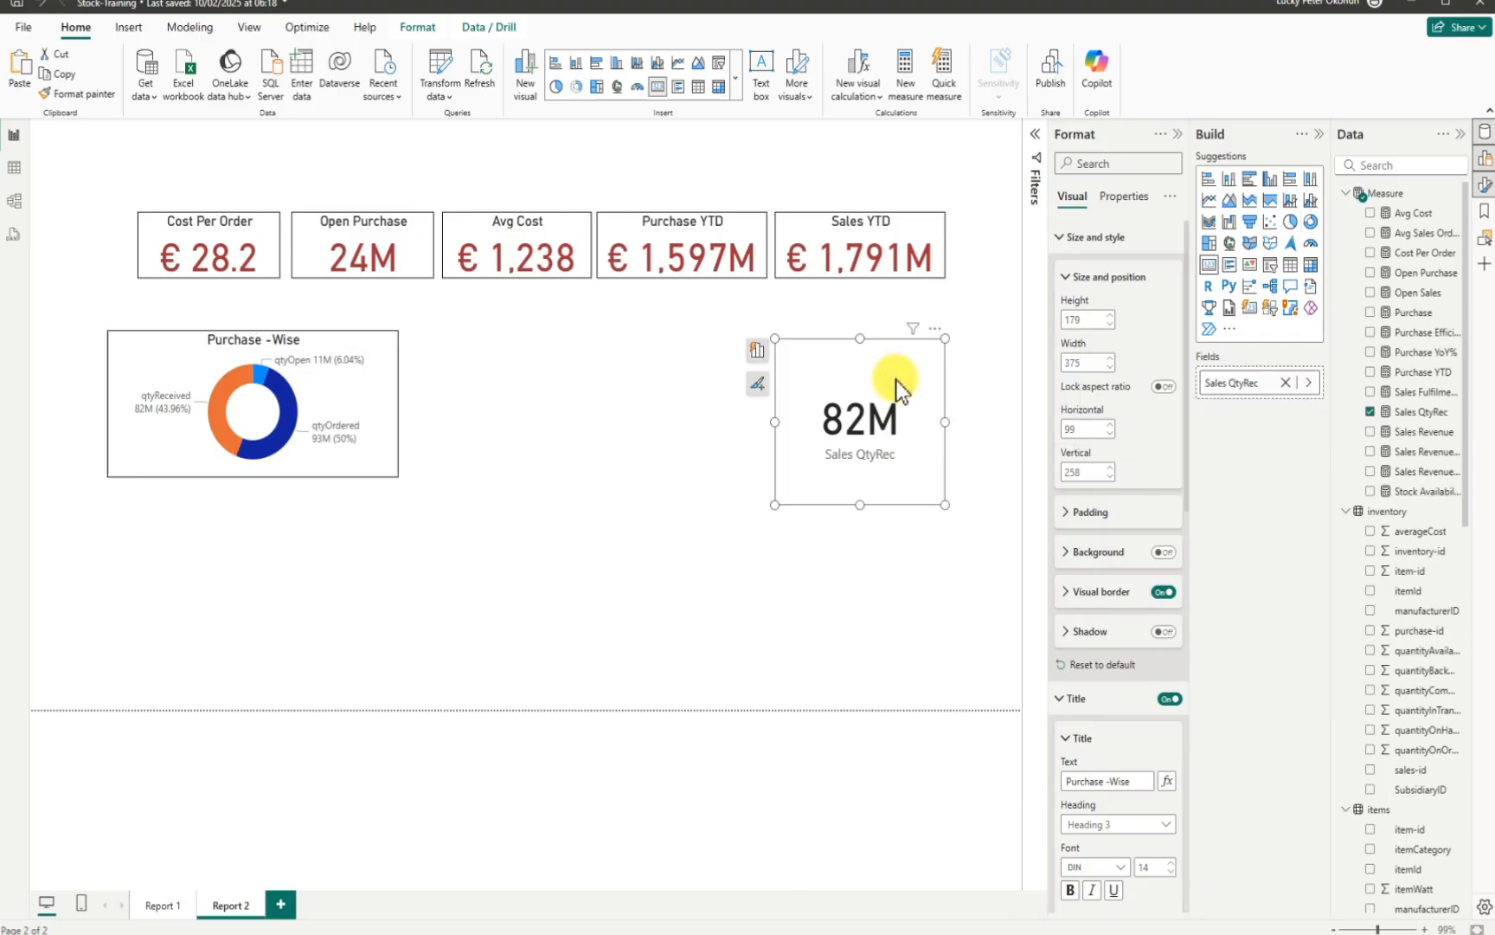
# Step: Copy the whole DAX formula of the Sales QtyRec measure
pyautogui.click(1431, 414)
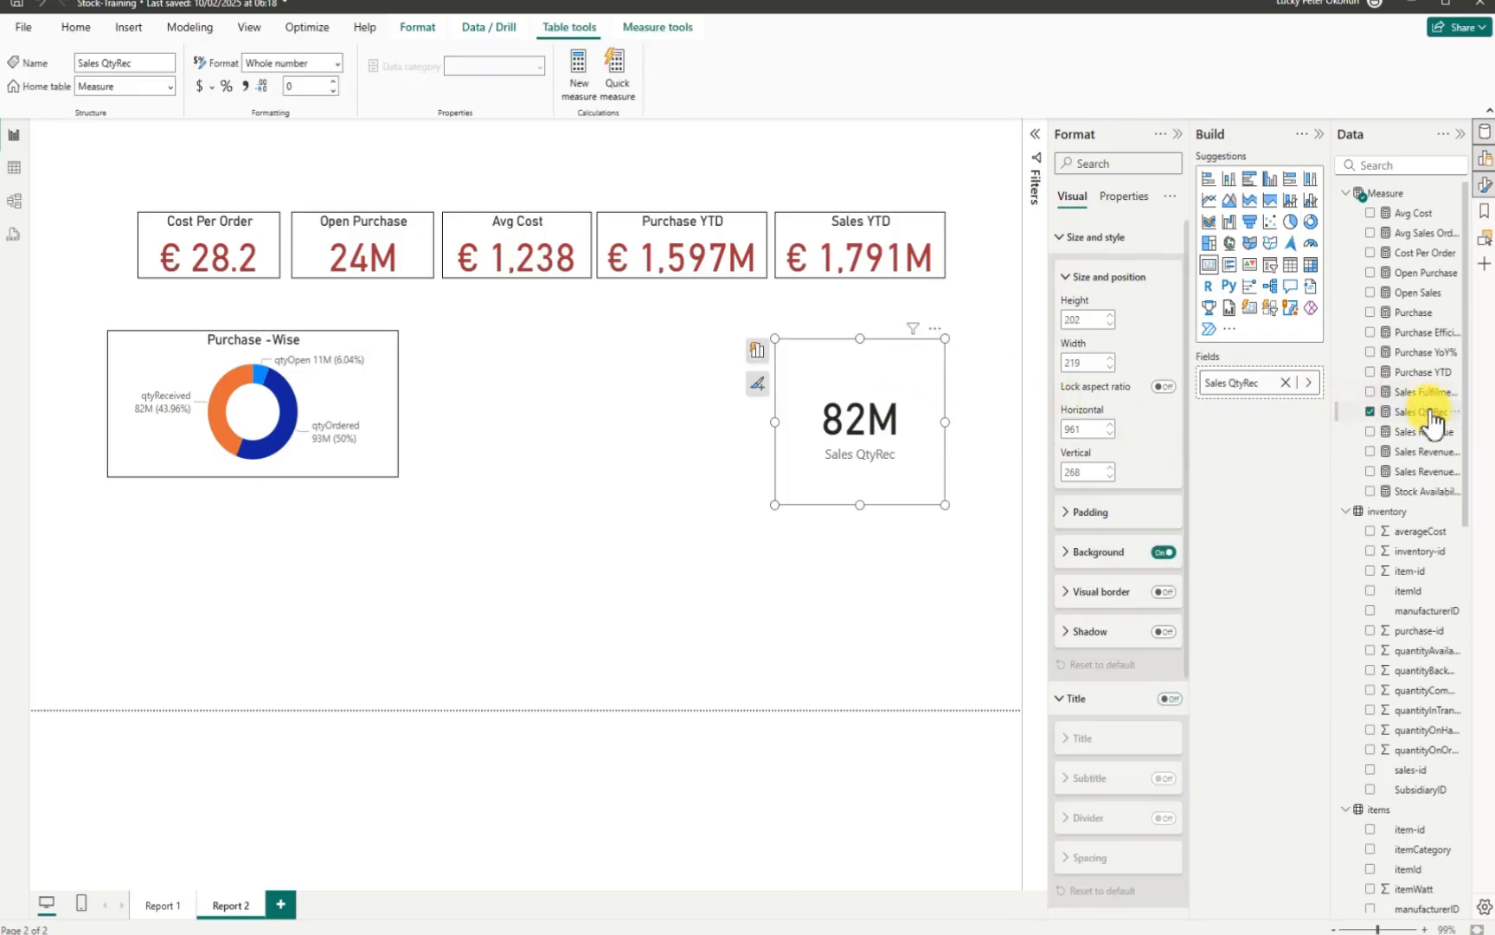
pyautogui.click(353, 132)
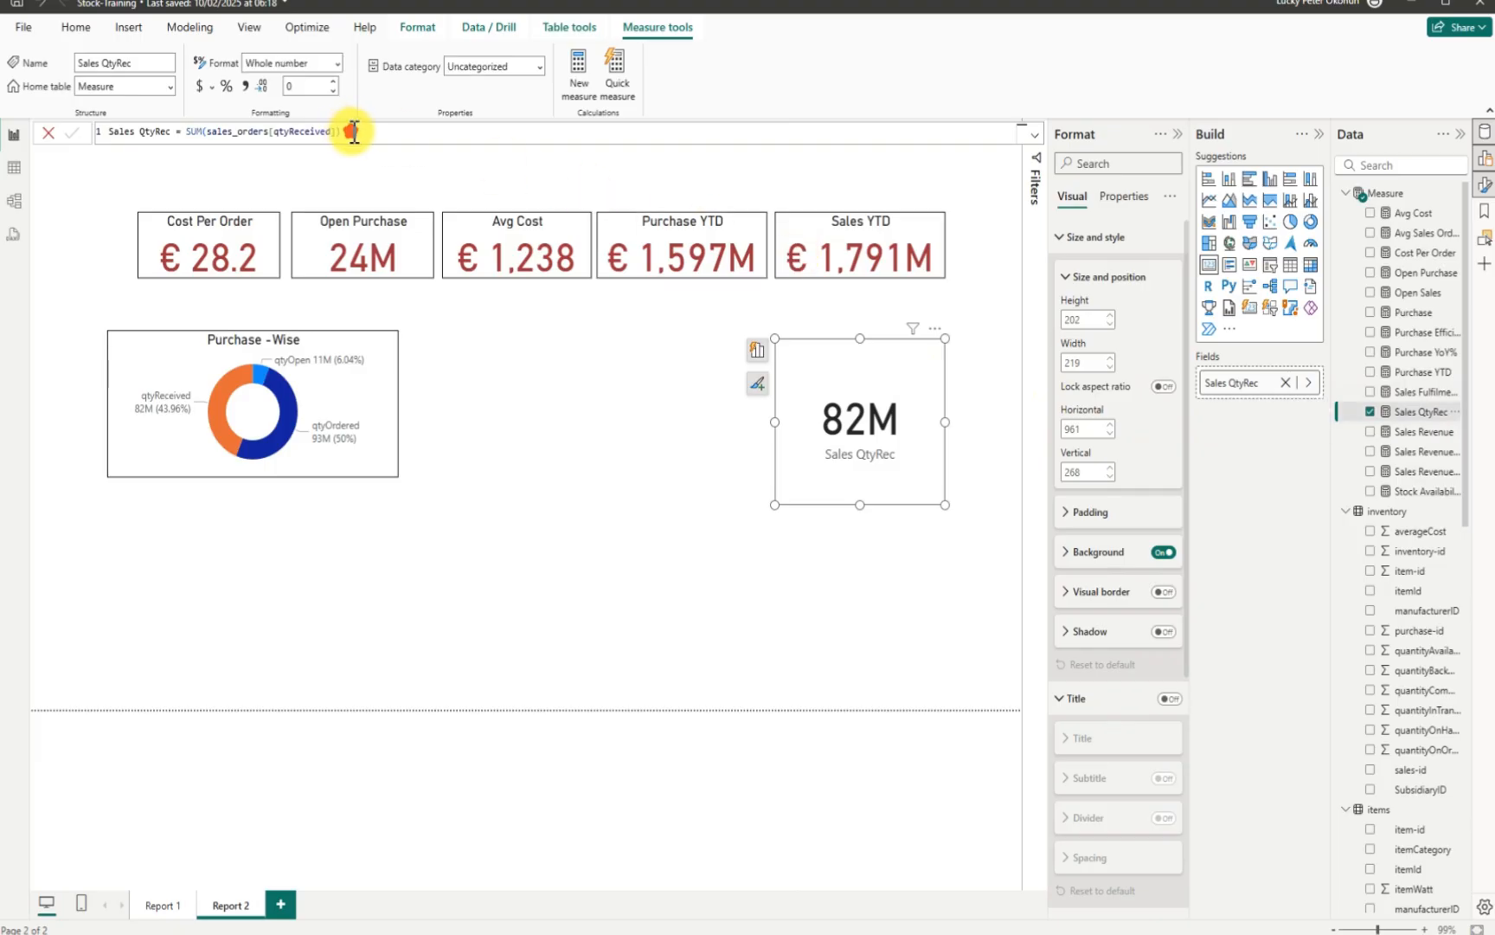
pyautogui.moveTo(353, 131); pyautogui.dragTo(83, 141)
pyautogui.hotkey('ctrl', 'c')
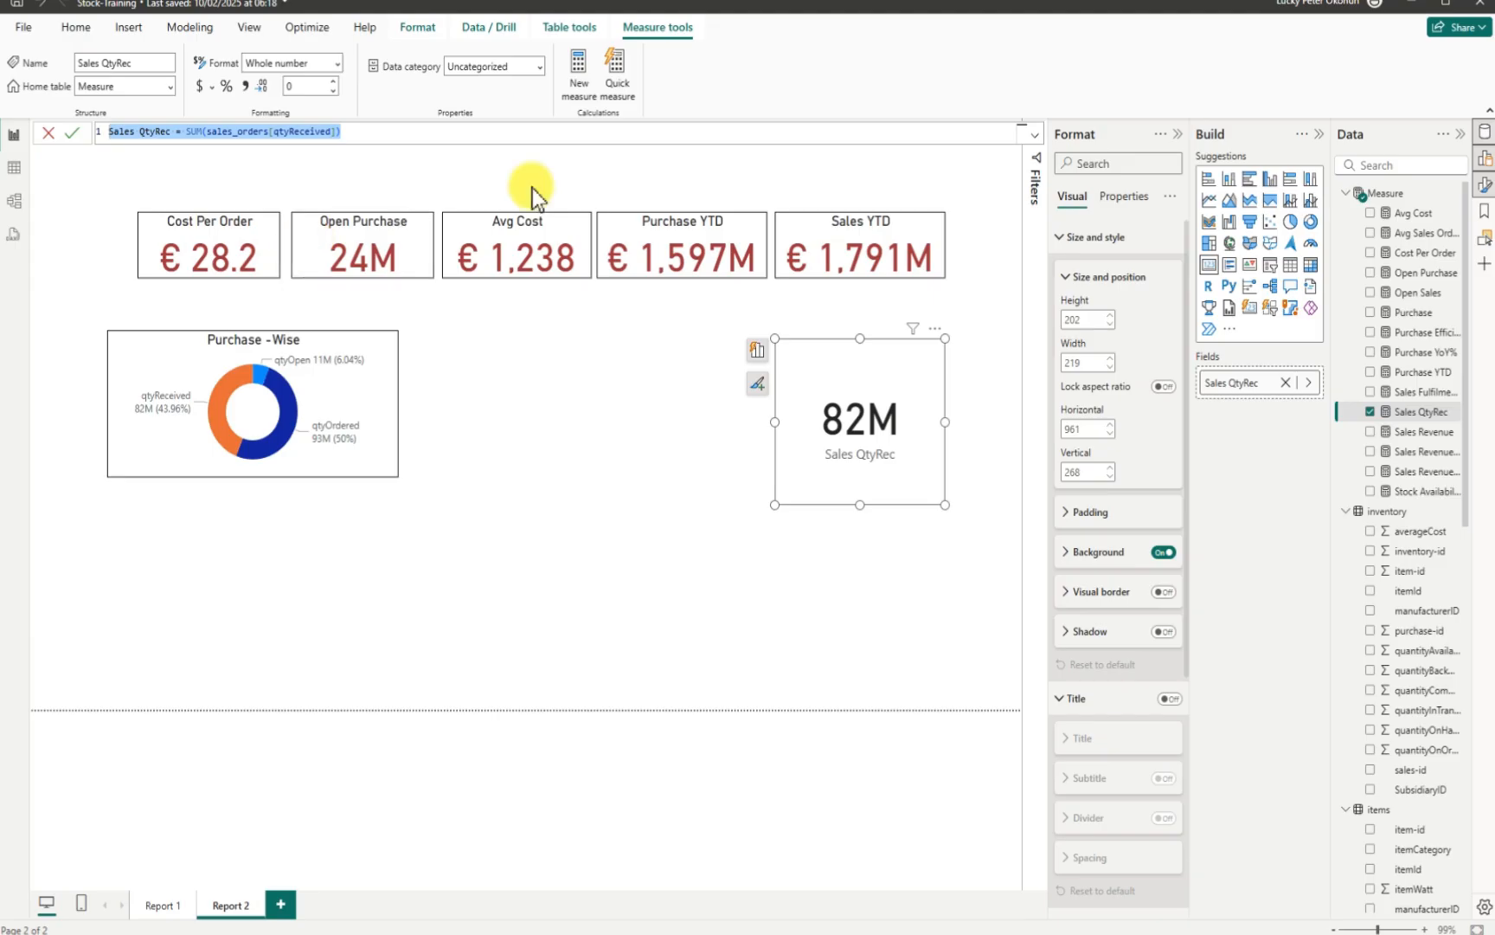
# Step: Create a new measure from the copied formula and name it Purchase QtyRec
pyautogui.click(576, 65)
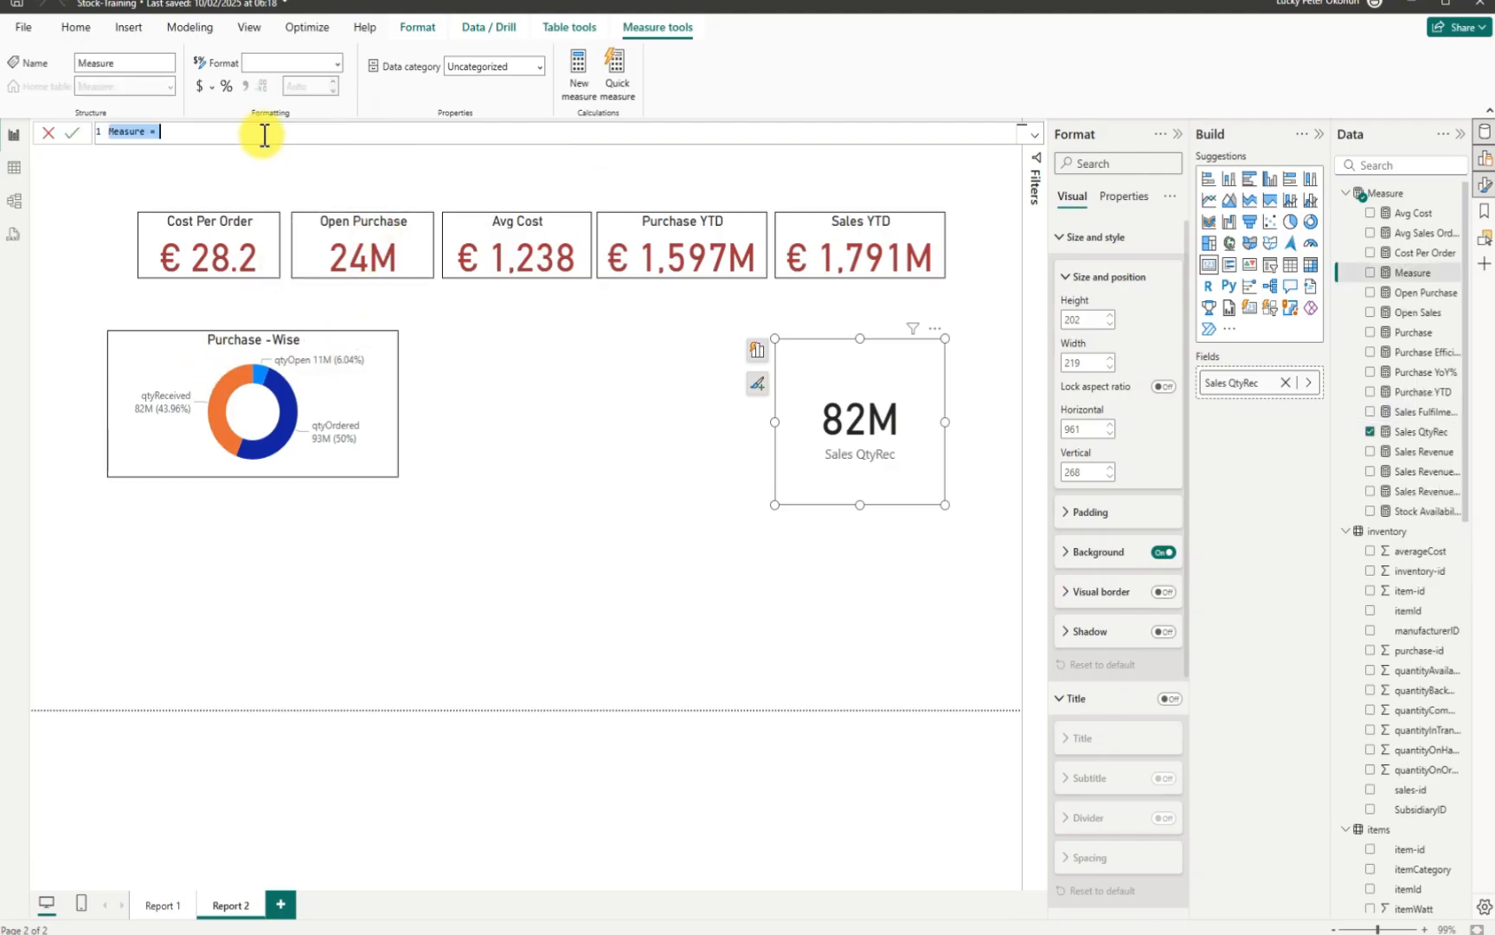
pyautogui.click(323, 192)
pyautogui.press('BackSpace')
pyautogui.hotkey('ctrl', 'v')
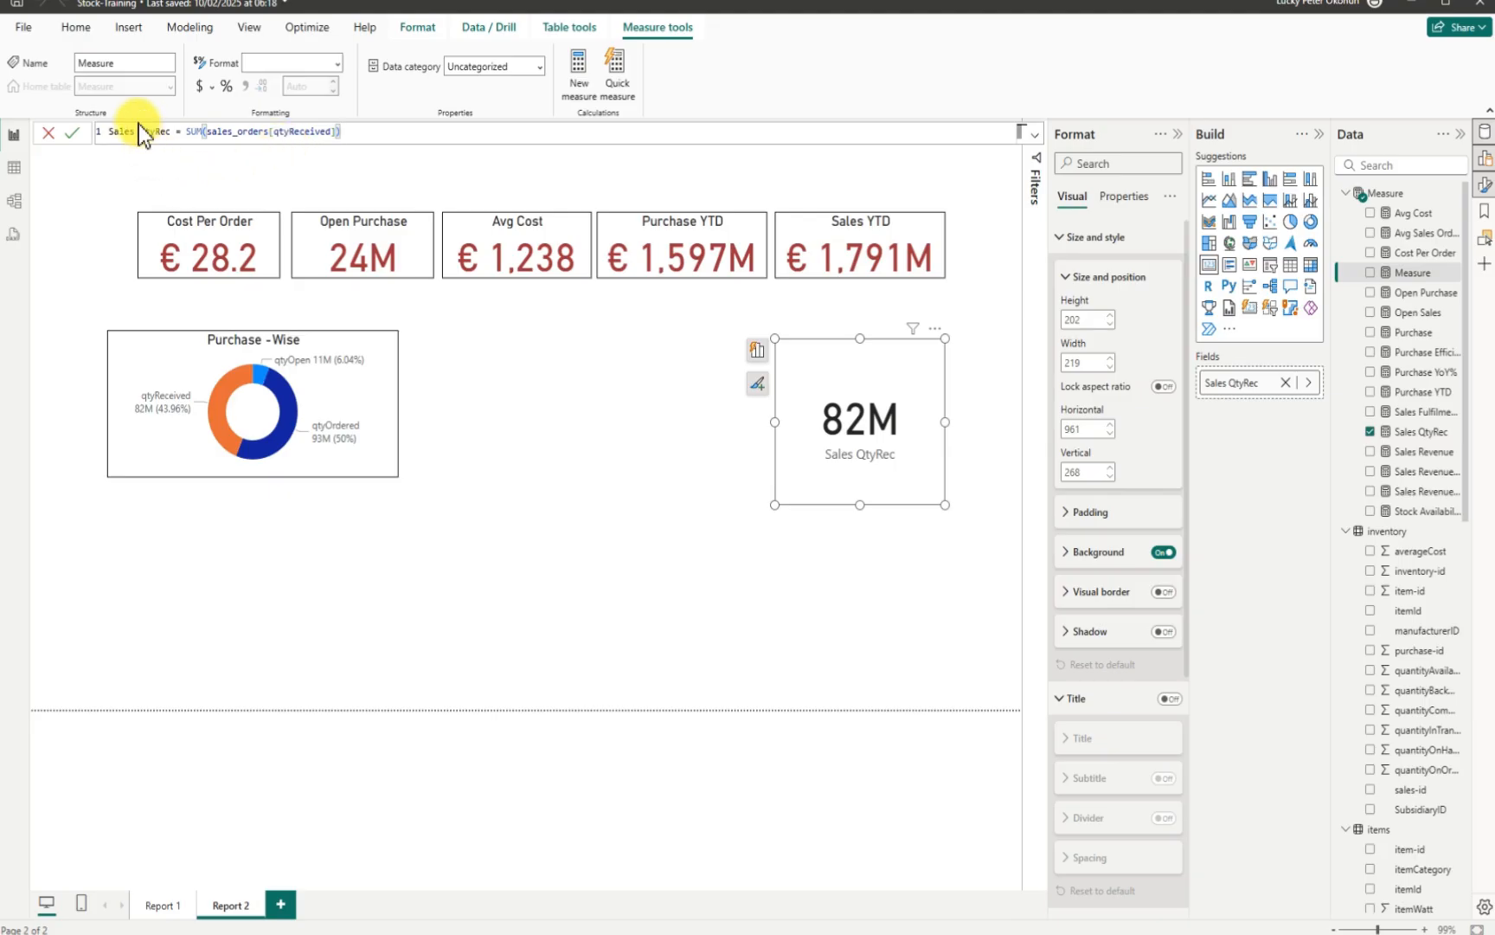
pyautogui.moveTo(134, 131); pyautogui.dragTo(95, 134)
pyautogui.write('Purcha')
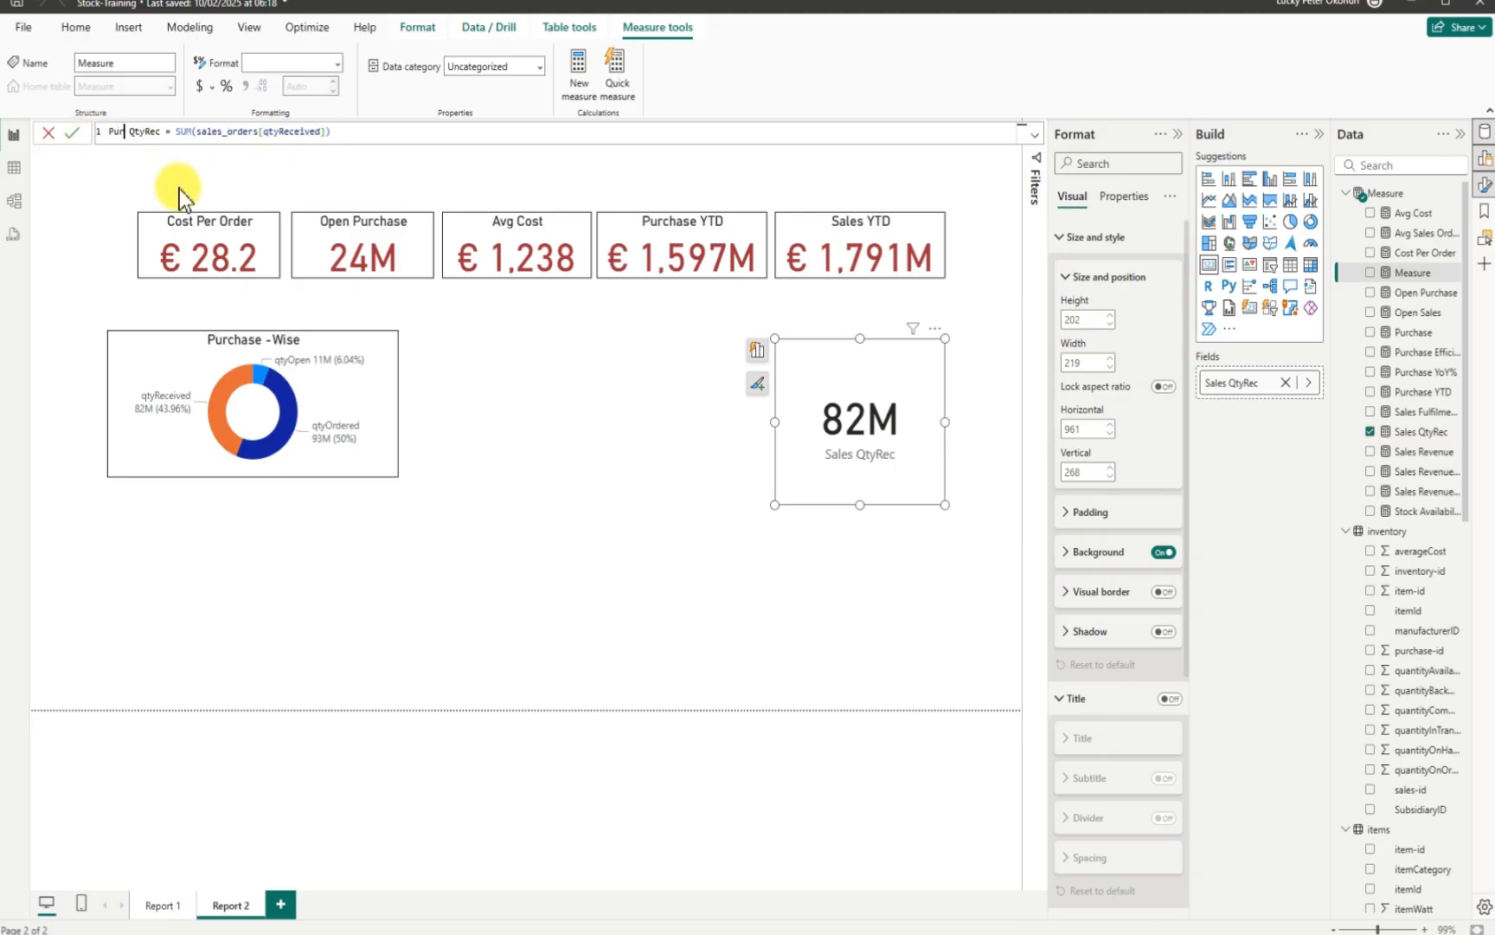
pyautogui.write('se')
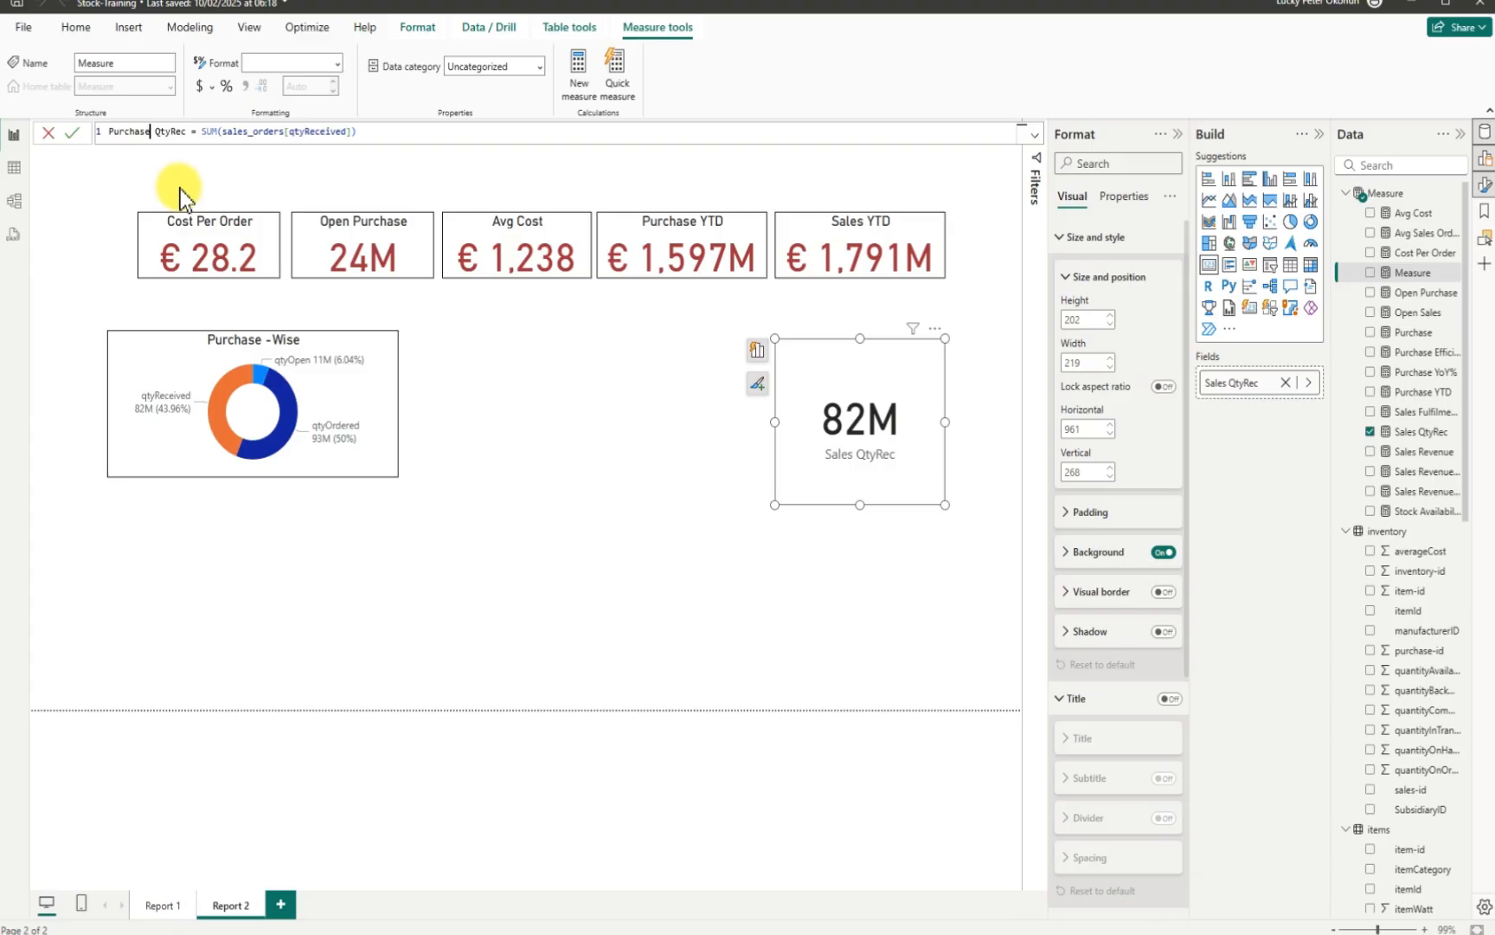
# Step: Replace the sales_orders table reference inside the SUM with purchased_orders[qtyReceived]
pyautogui.doubleClick(285, 131)
pyautogui.write('s')
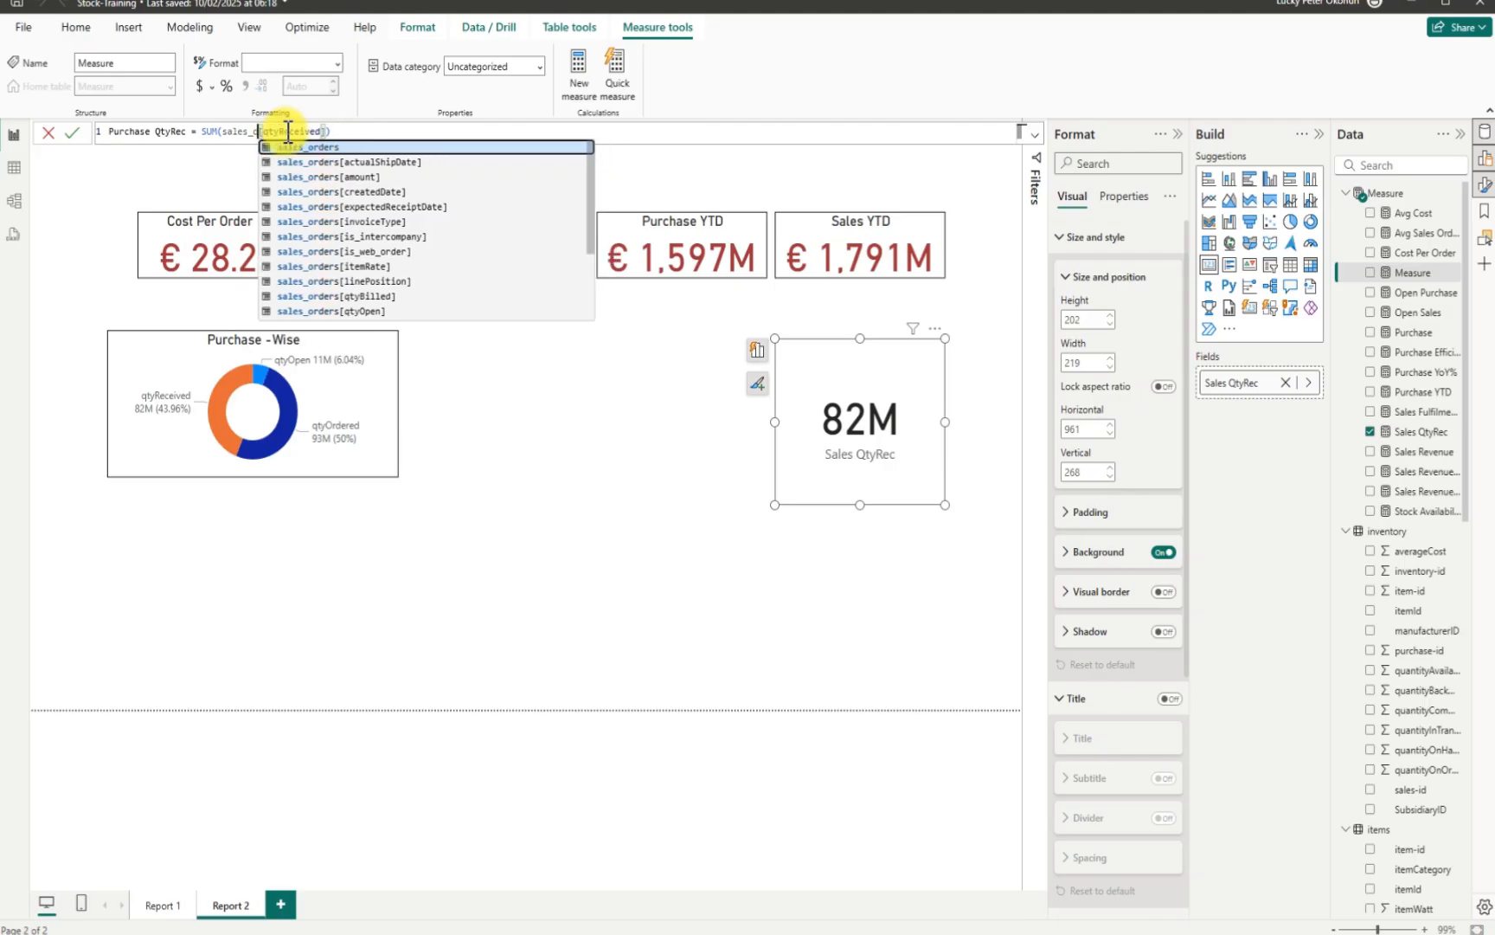
pyautogui.press('BackSpace')
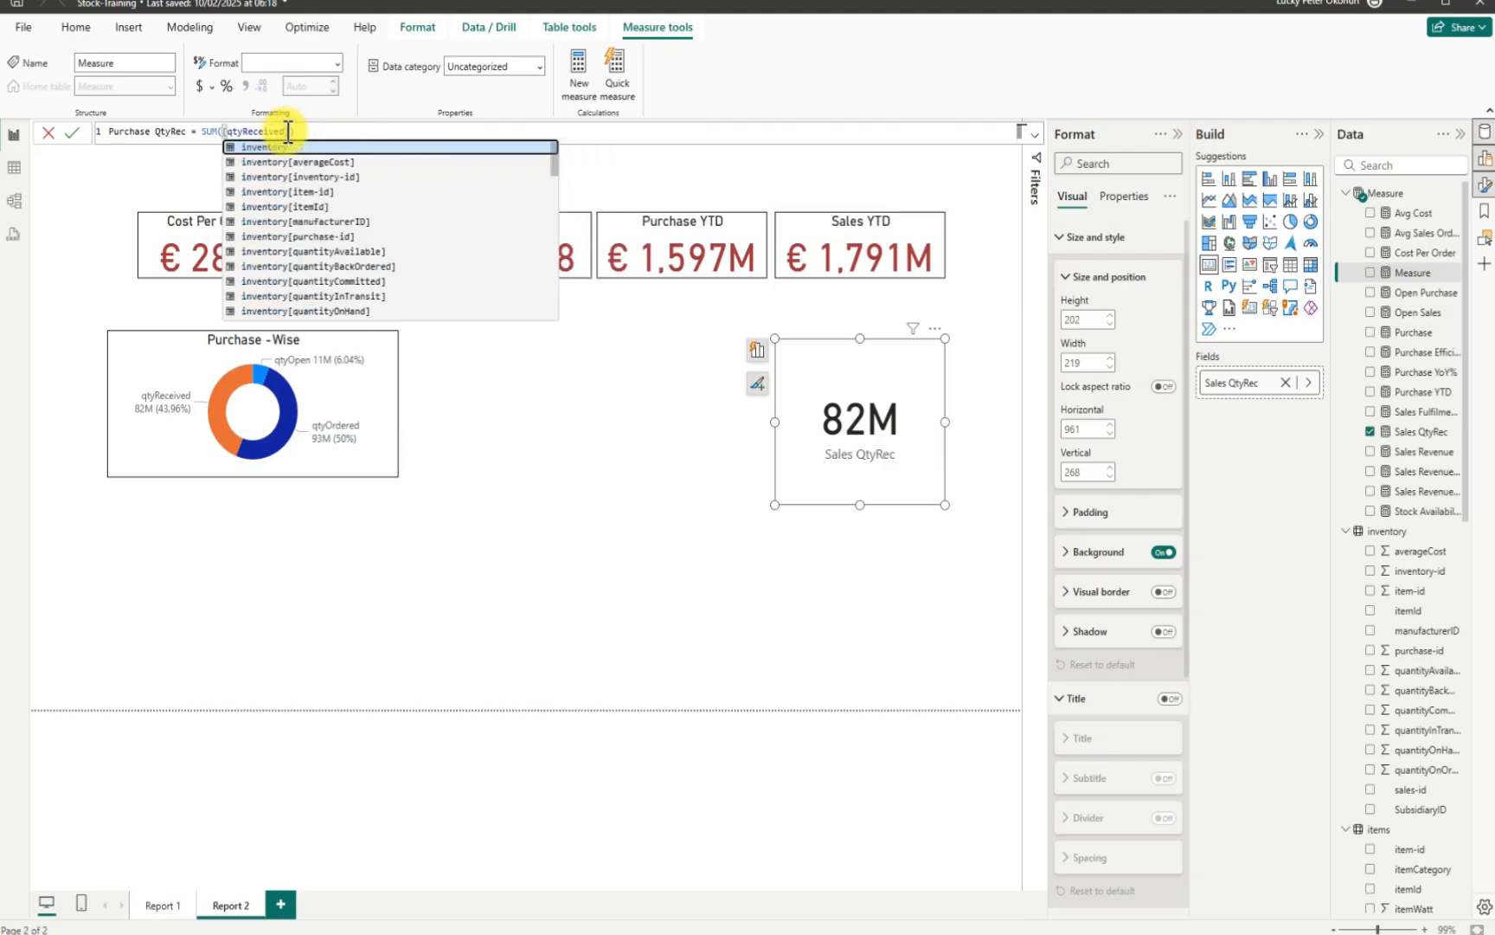
pyautogui.scroll(-8, 414, 298)
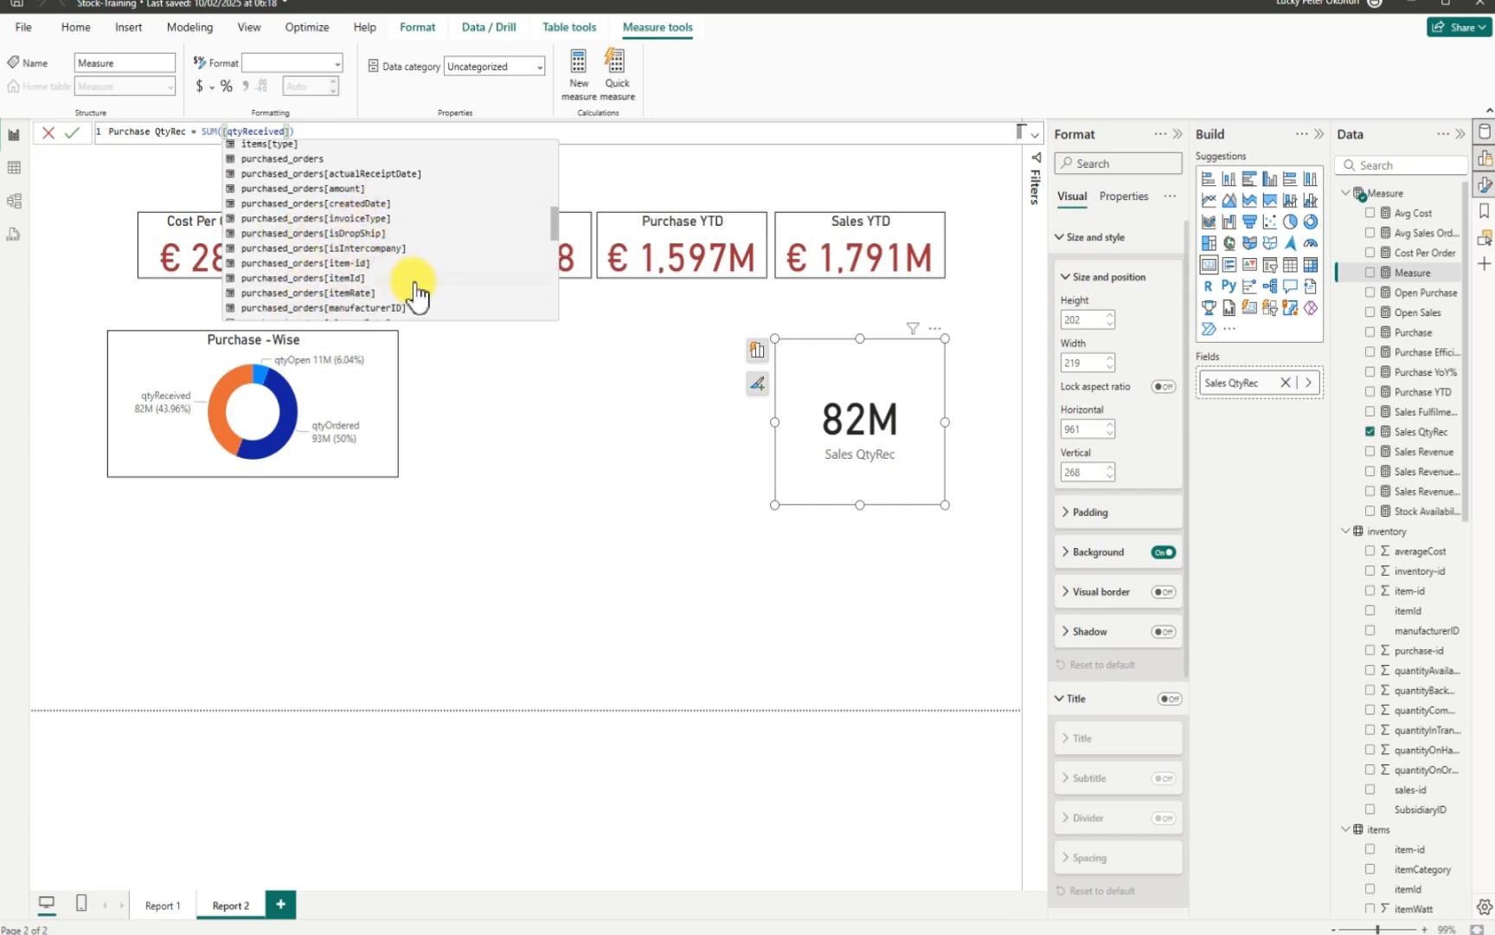
pyautogui.scroll(-2, 414, 295)
pyautogui.scroll(-1, 403, 286)
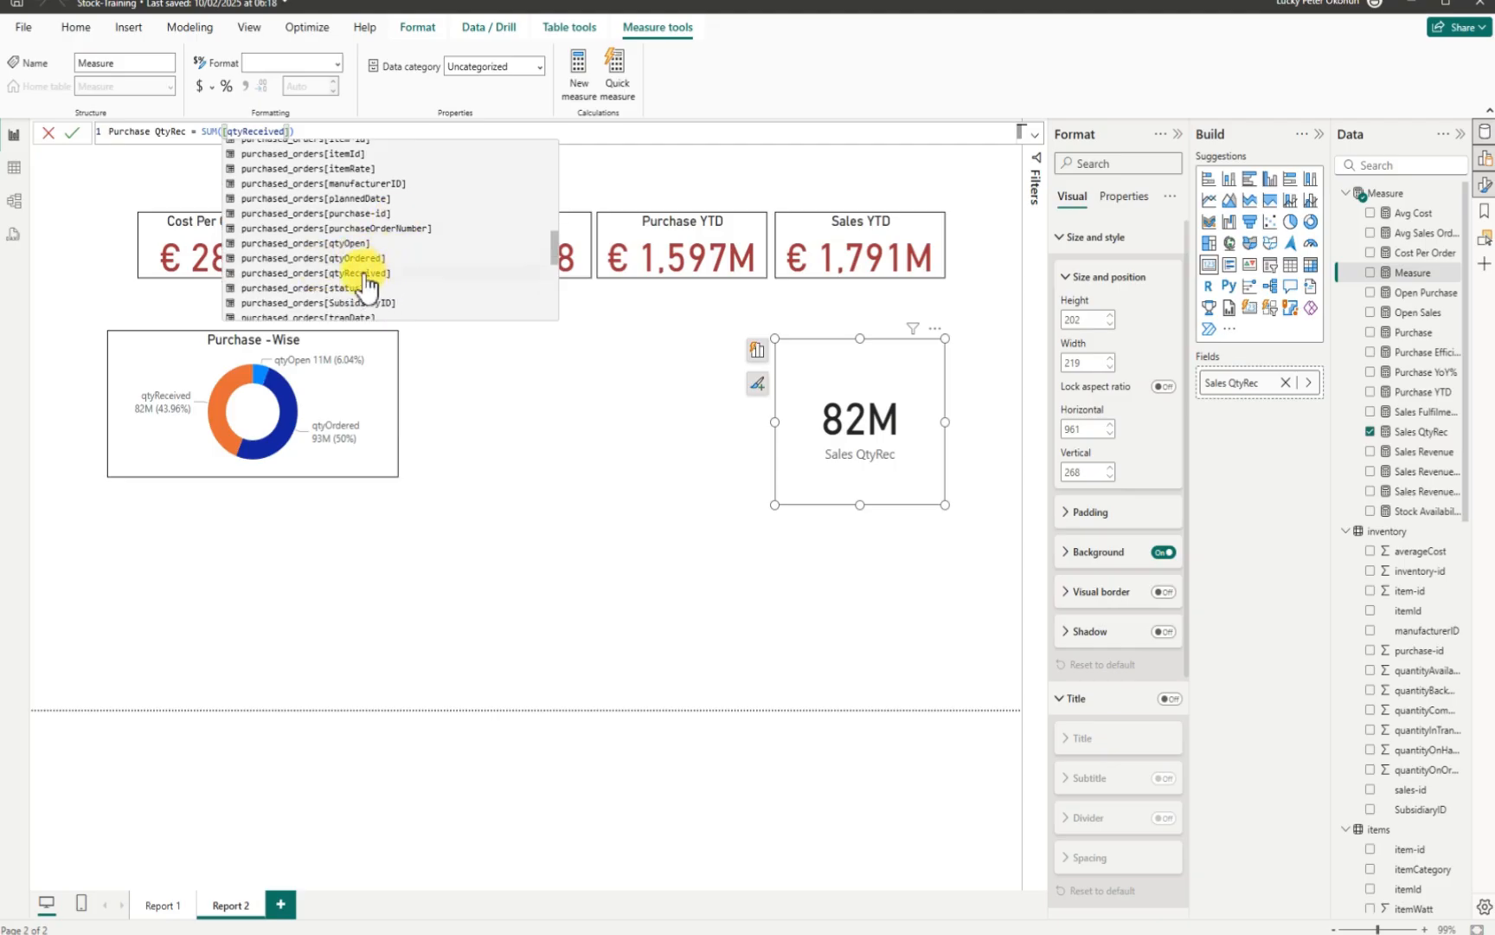
pyautogui.click(341, 272)
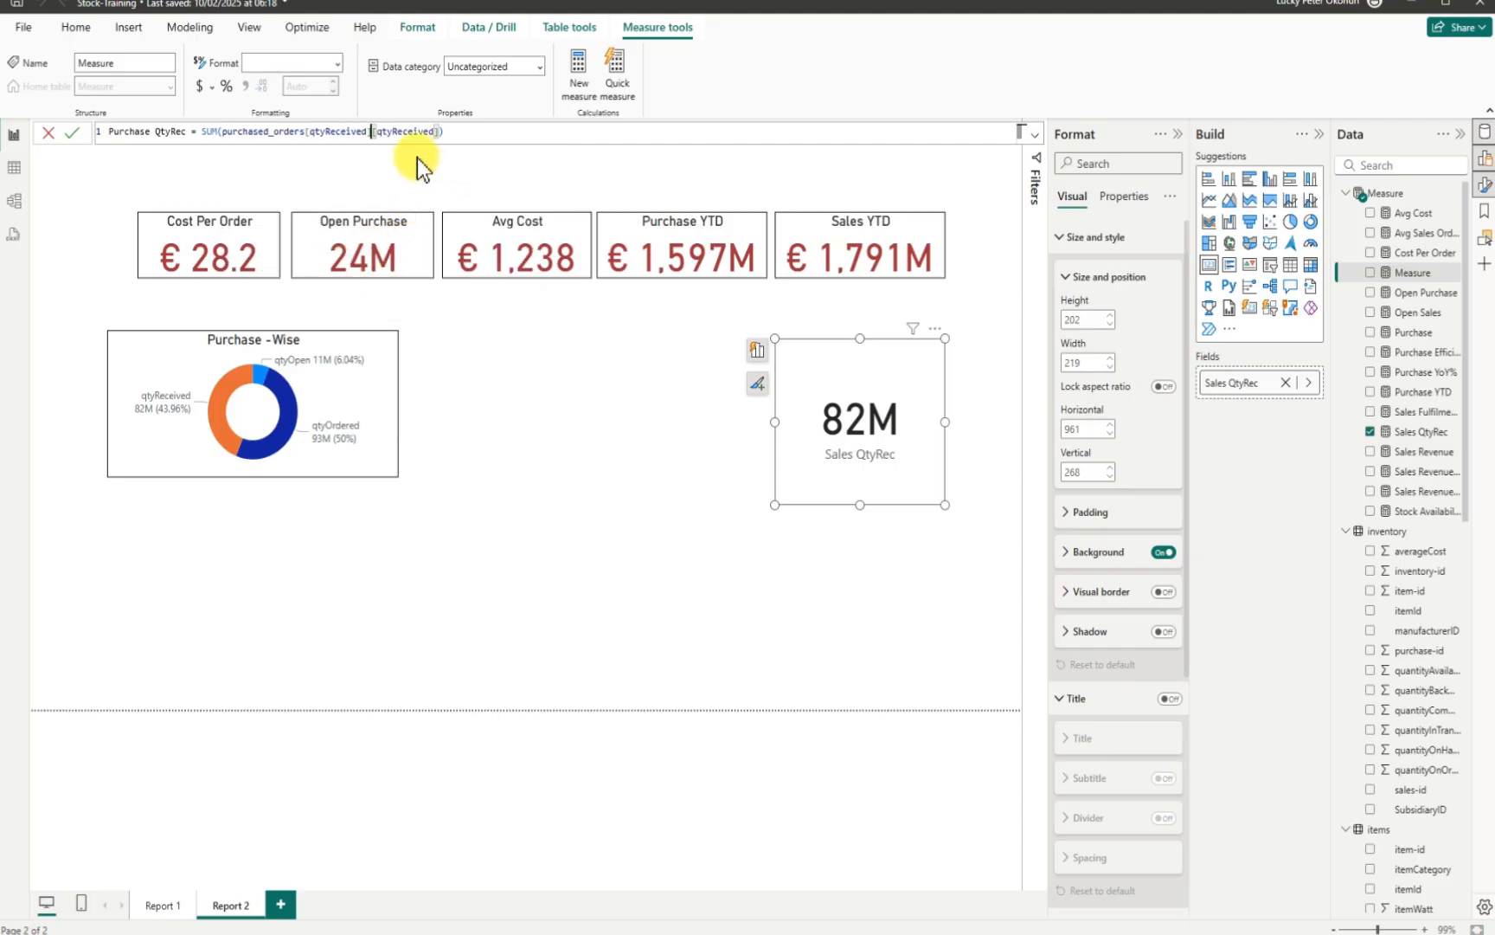
# Step: Delete the leftover duplicate [qtyReceived] from the Purchase QtyRec formula, leaving SUM(purchased_orders[qtyReceived])
pyautogui.click(300, 132)
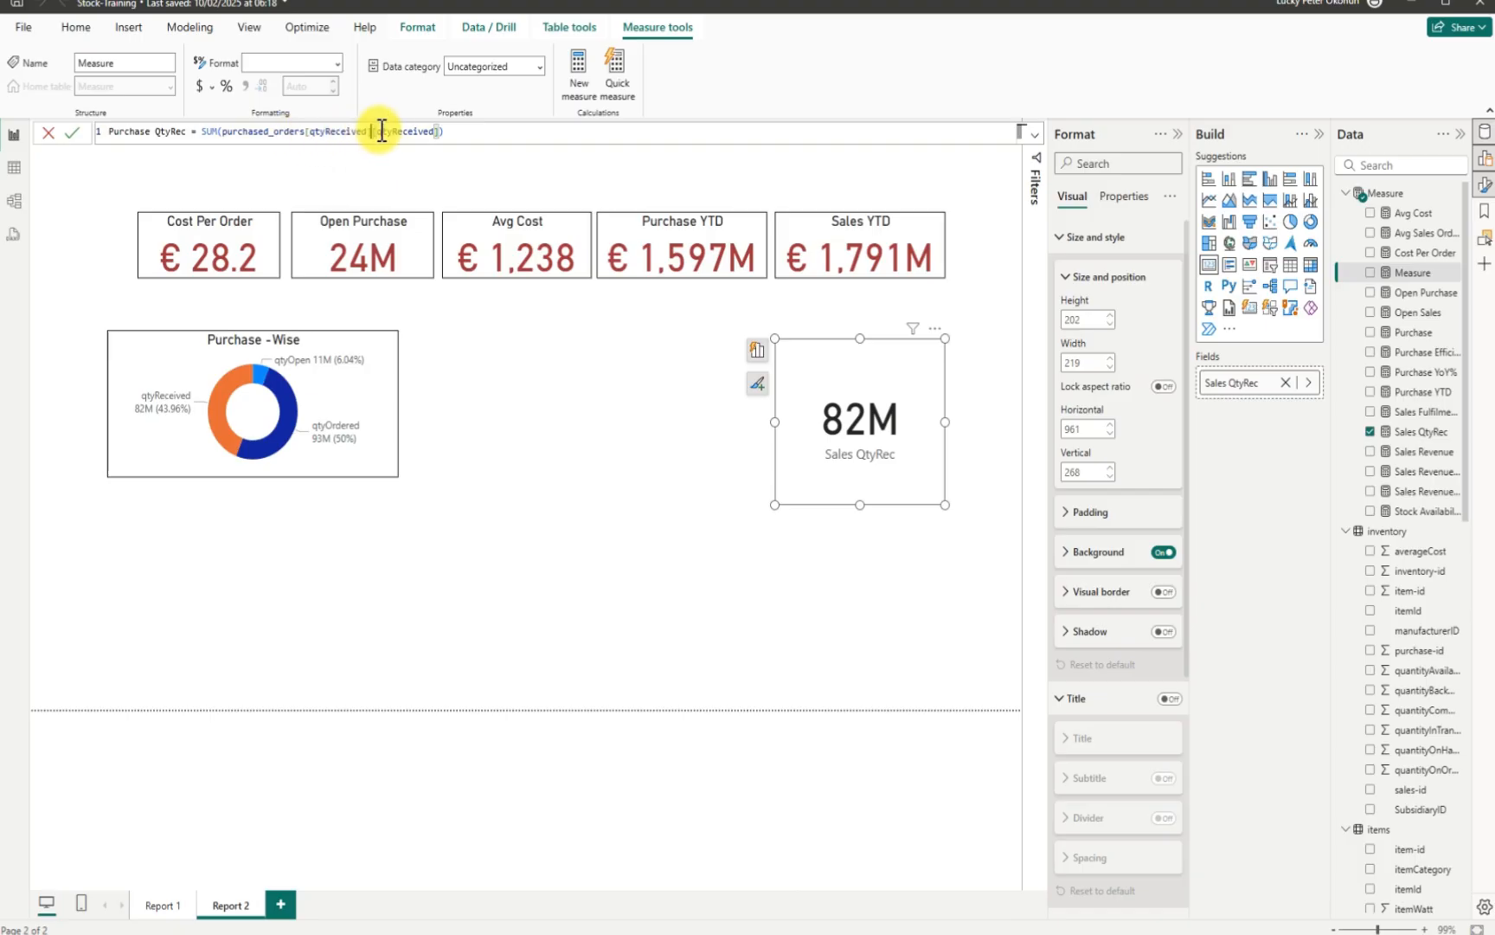
pyautogui.click(441, 130)
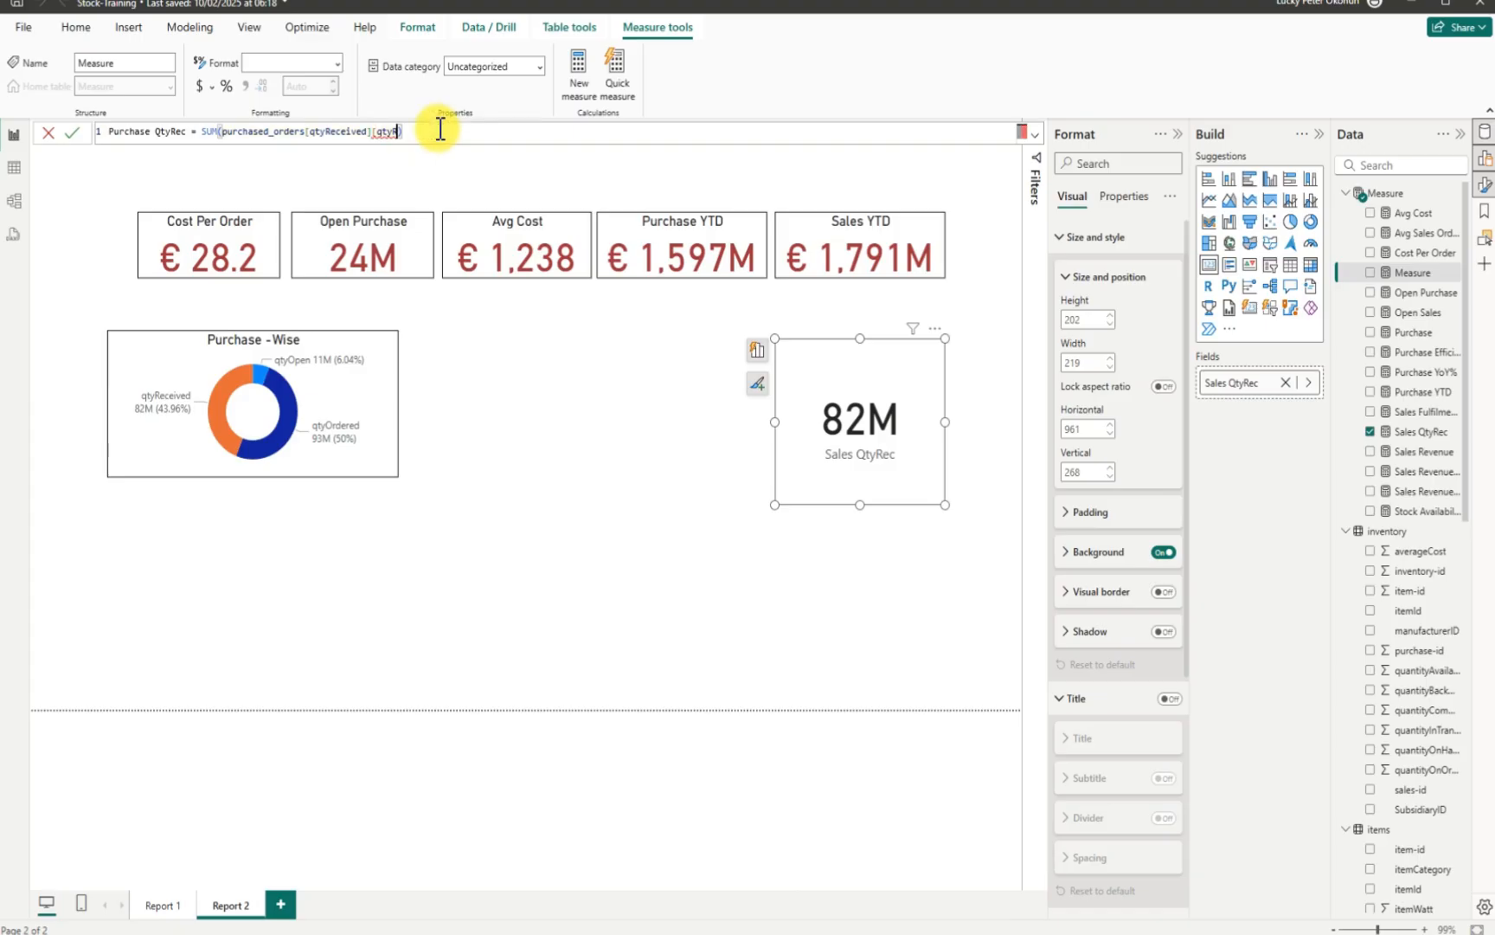
pyautogui.press('BackSpace')
pyautogui.press('BackSpace')
pyautogui.press('BackSpace')
pyautogui.press('BackSpace')
pyautogui.press('BackSpace')
pyautogui.press('BackSpace')
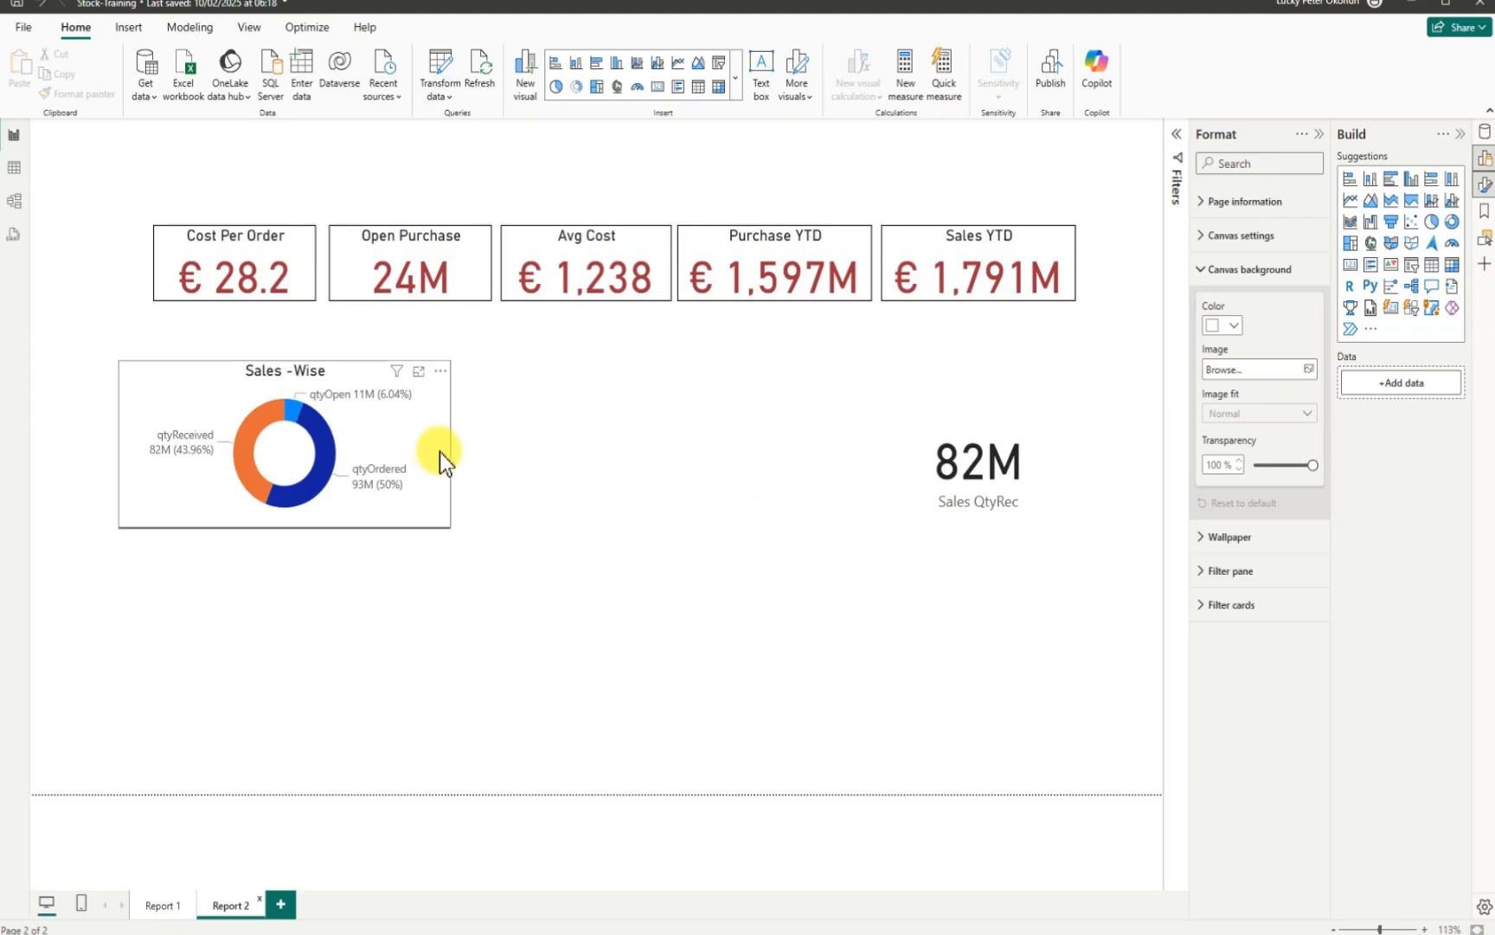
# Step: Move the Sales QtyRec card down to the lower part of the report page, clear of the donut chart row
pyautogui.click(962, 490)
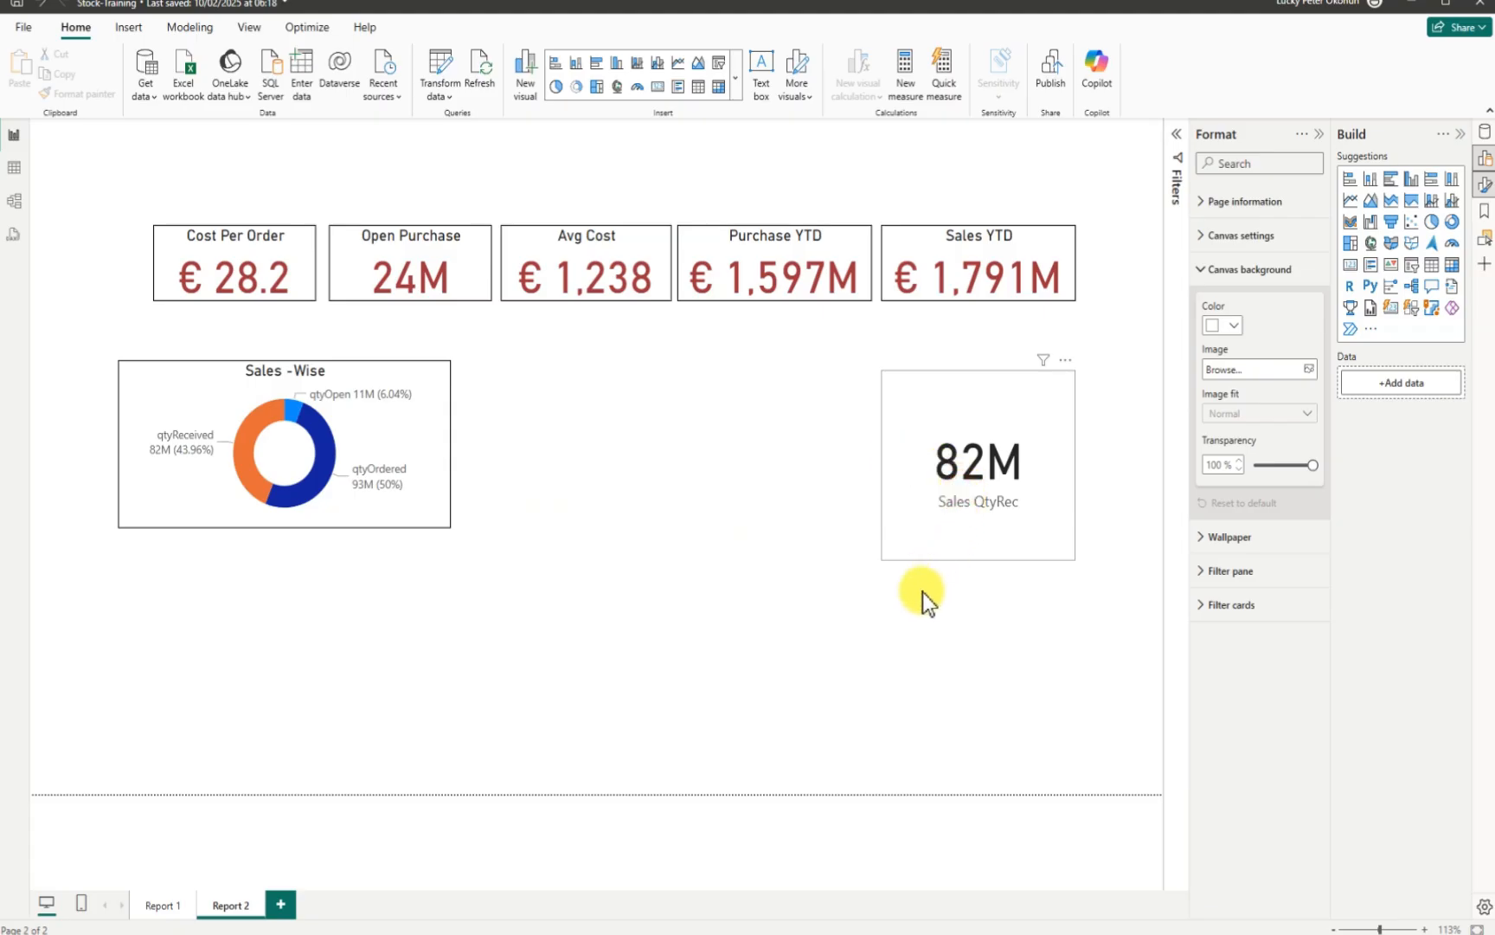
pyautogui.moveTo(922, 592); pyautogui.dragTo(966, 722)
pyautogui.click(581, 552)
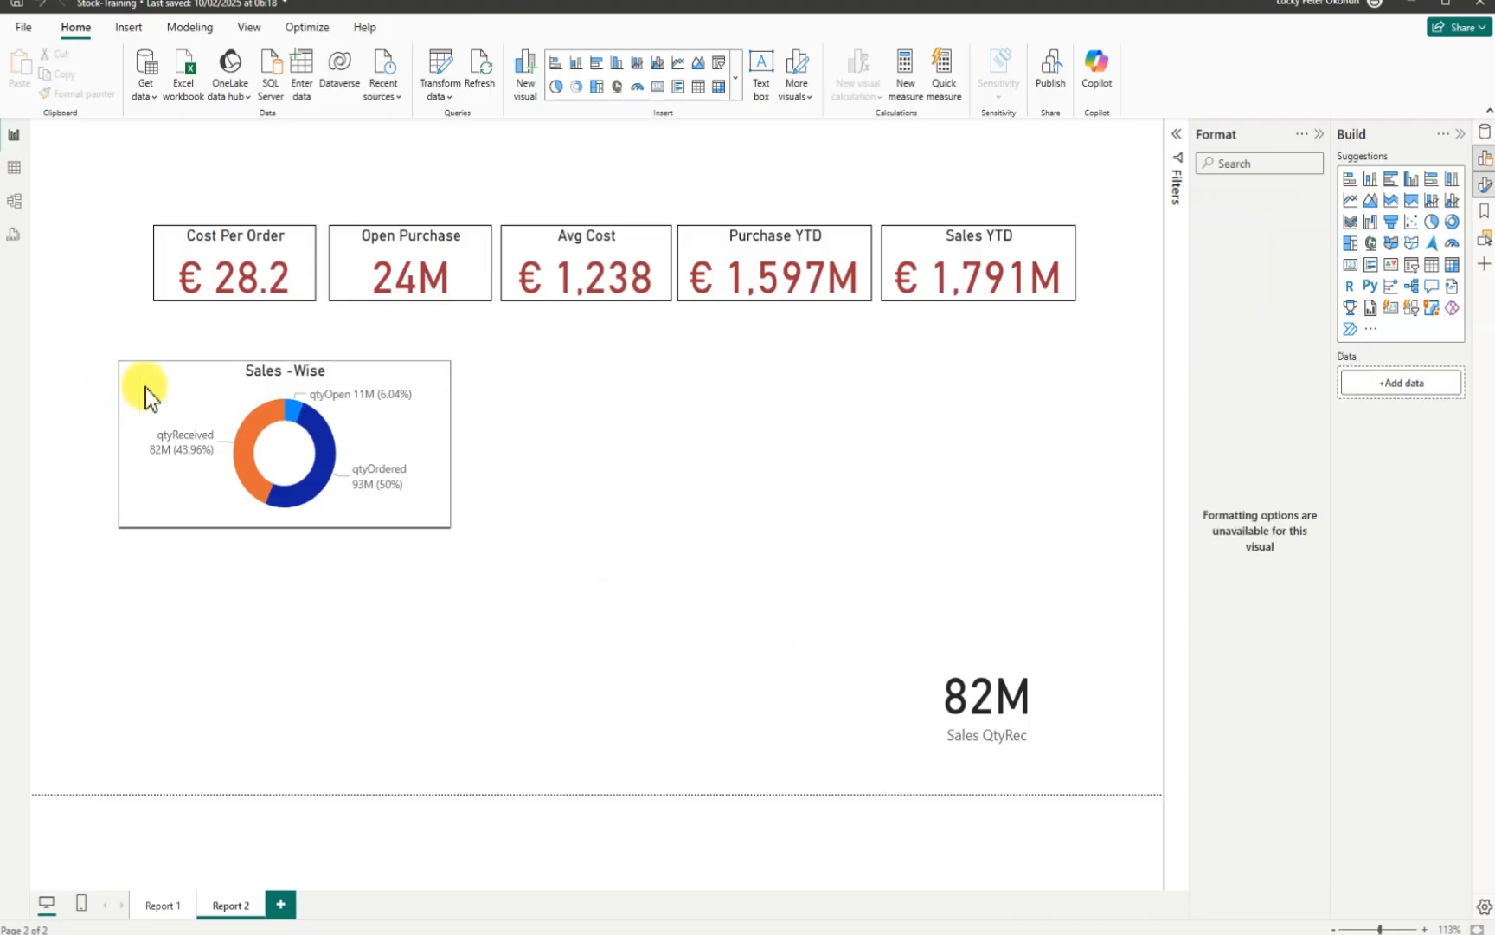
# Step: Duplicate the Sales -Wise donut chart and place the copy beside the original in the same row
pyautogui.click(207, 396)
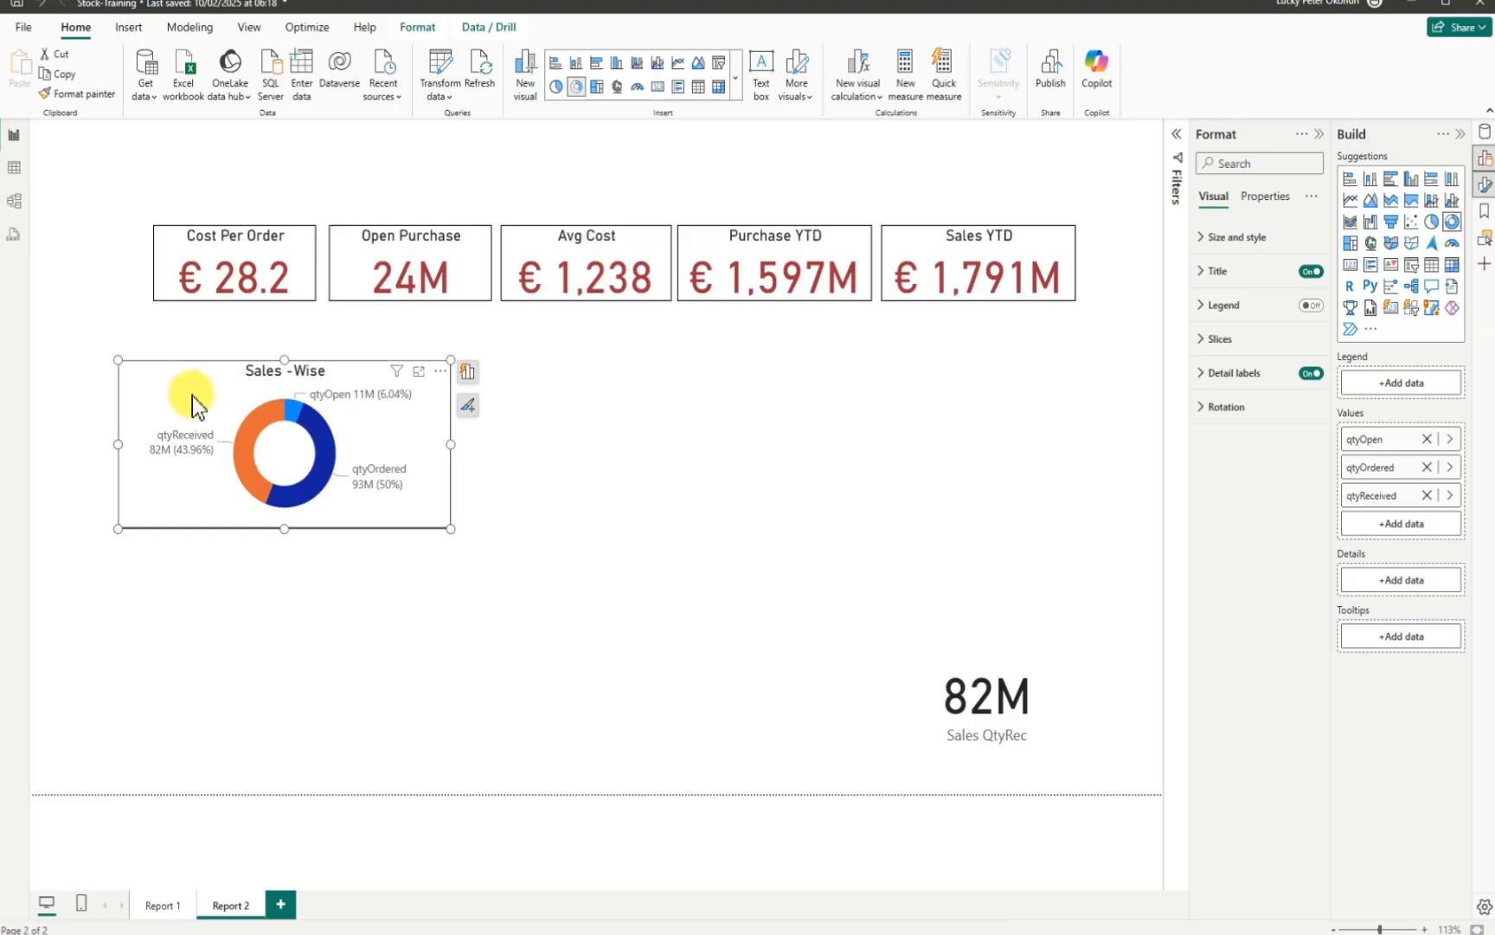
pyautogui.hotkey('ctrl', 'c')
pyautogui.hotkey('ctrl', 'v')
pyautogui.moveTo(199, 396); pyautogui.dragTo(609, 396)
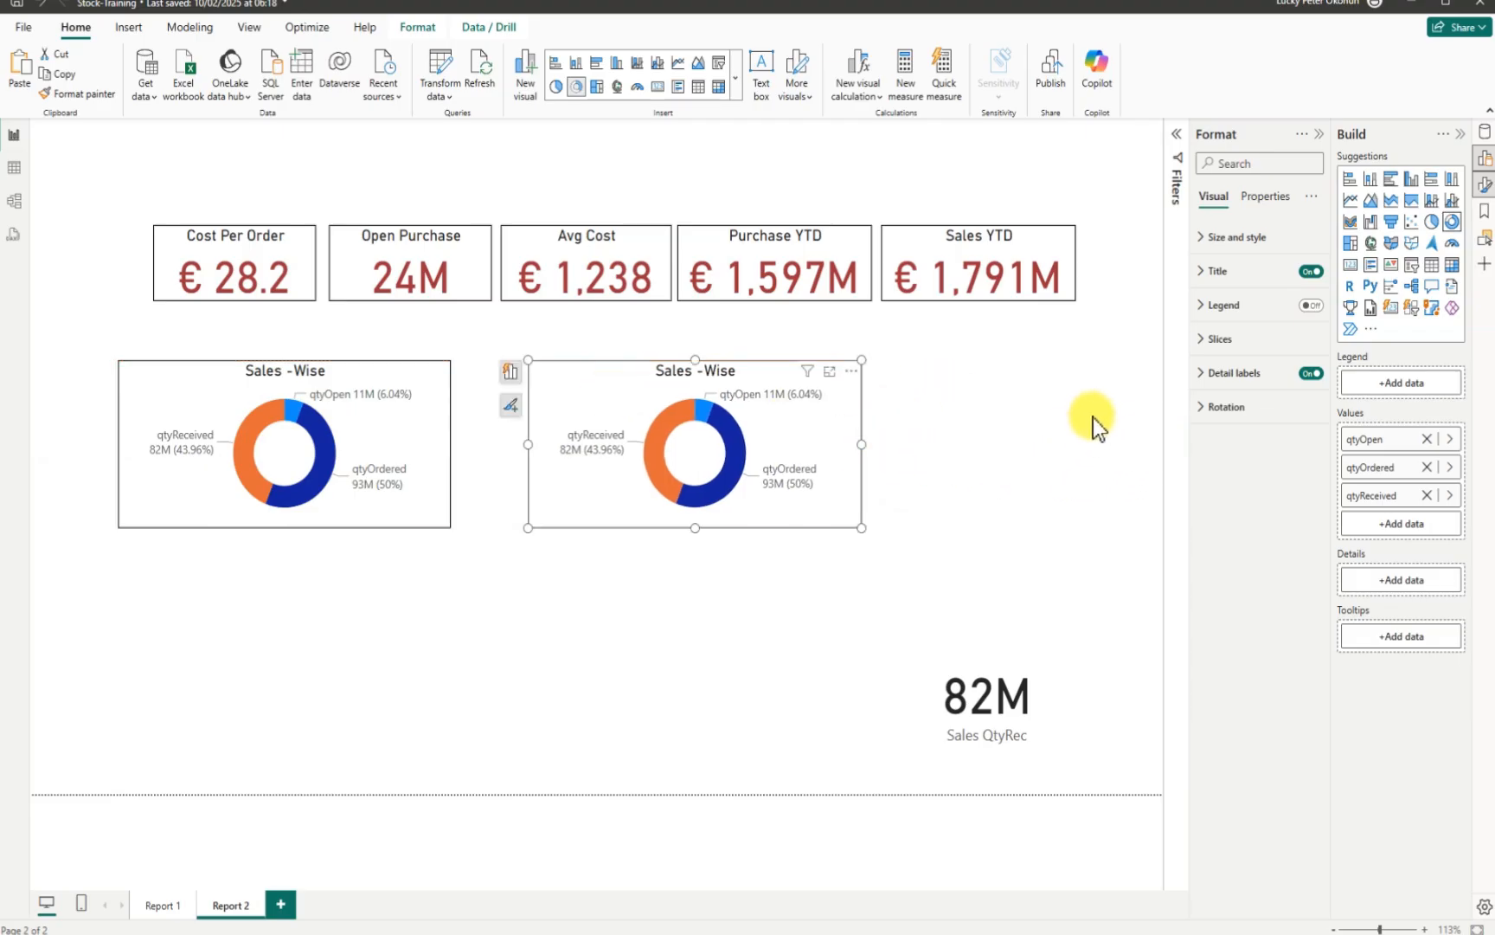
# Step: Remove the sales_orders fields qtyOpen and qtyOrdered from the copied donut chart
pyautogui.click(1317, 137)
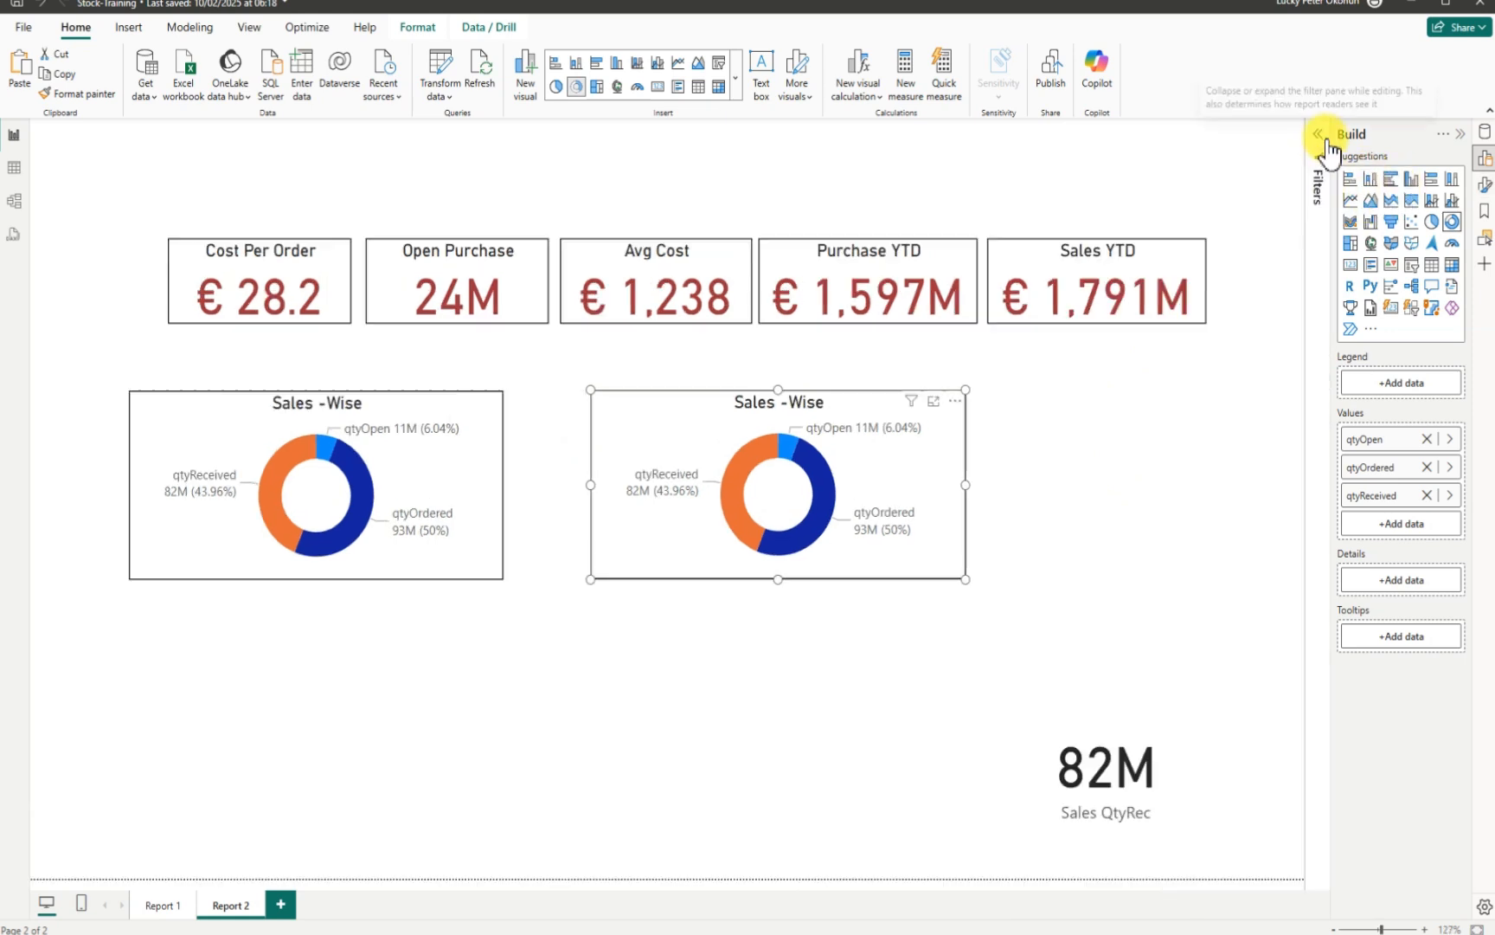
pyautogui.click(1486, 134)
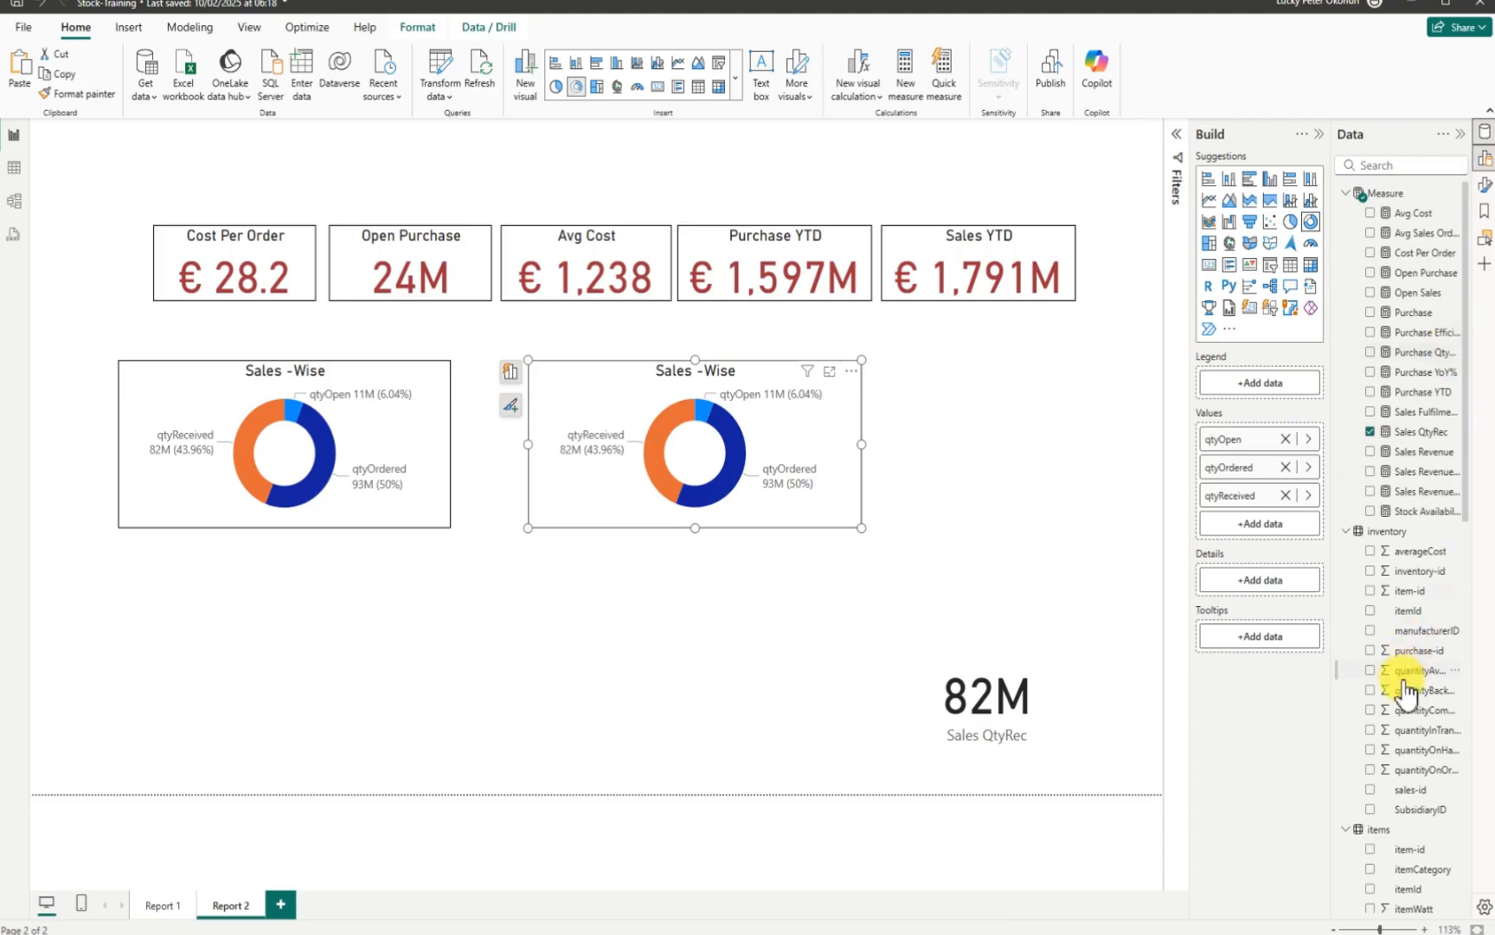
pyautogui.scroll(-10, 1405, 692)
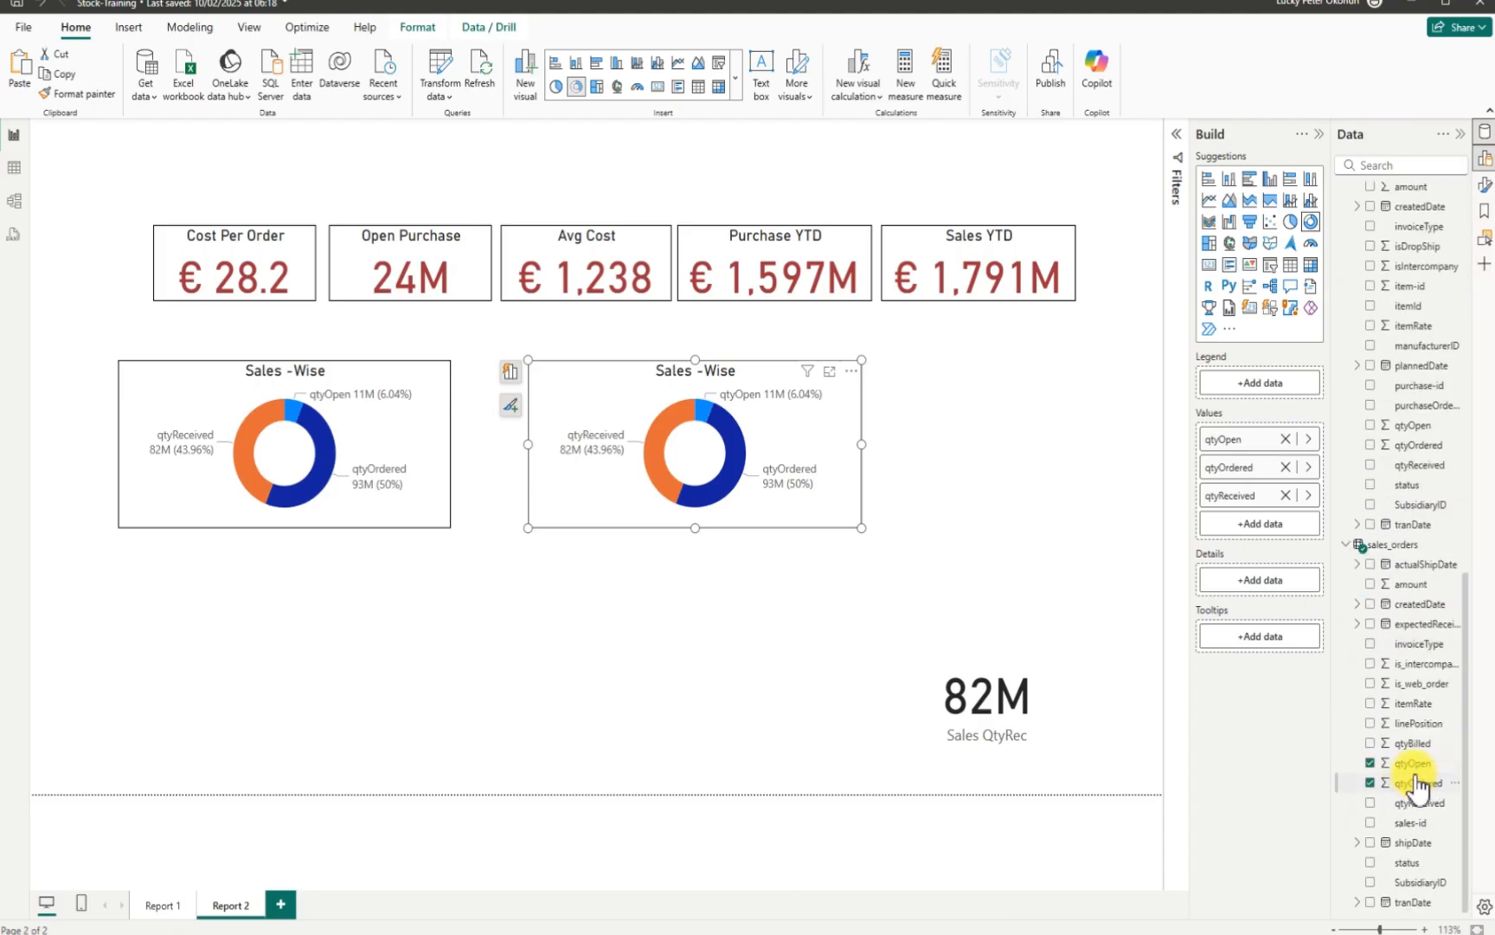
pyautogui.click(1370, 763)
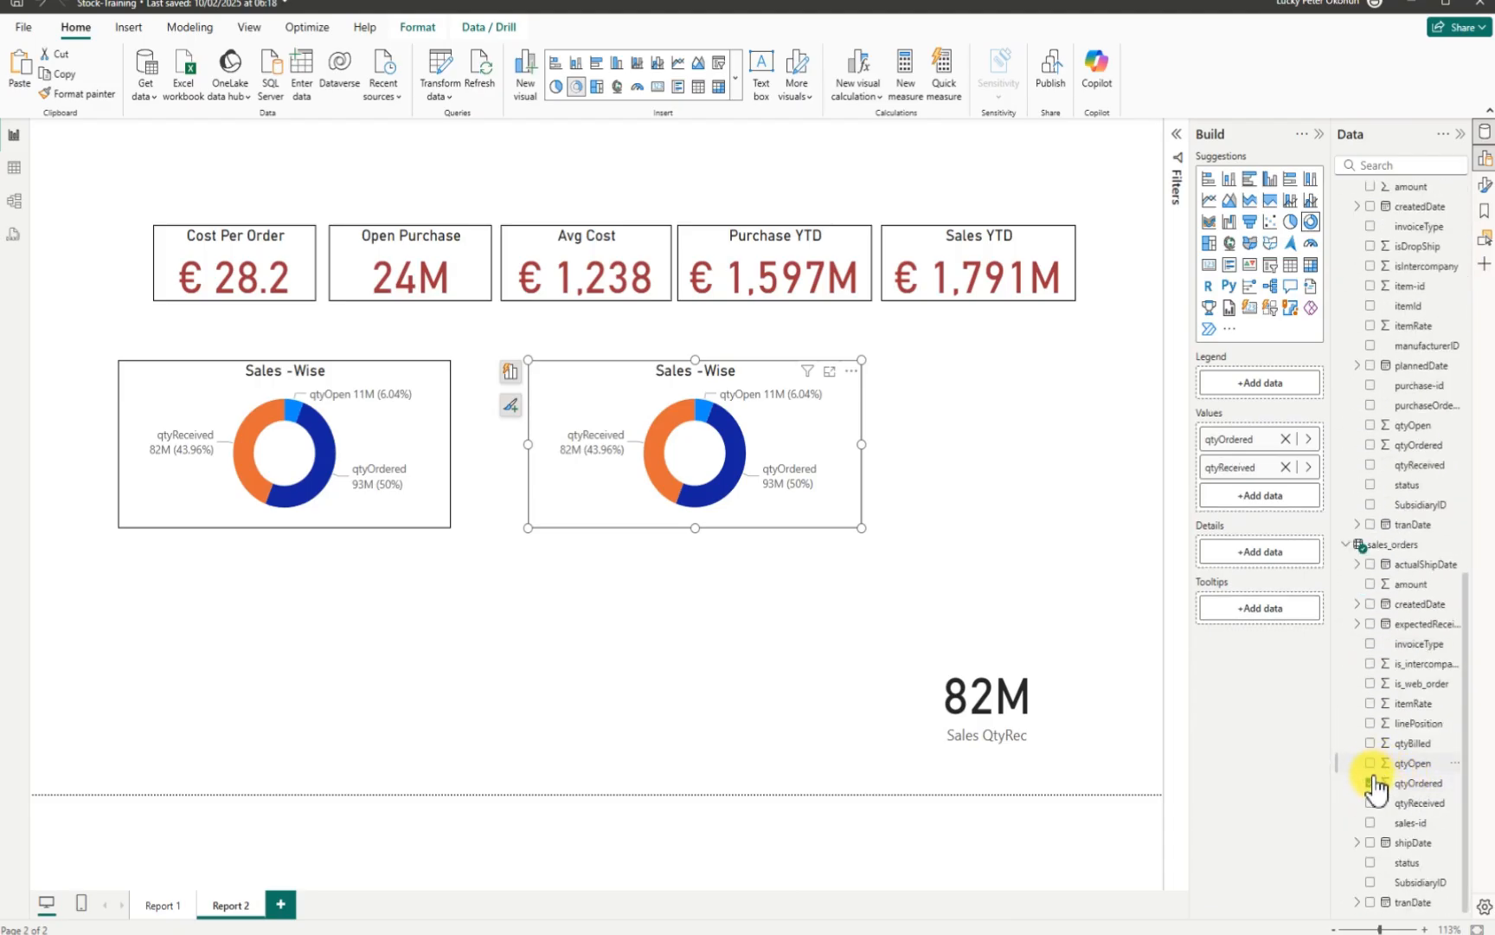
pyautogui.click(1370, 782)
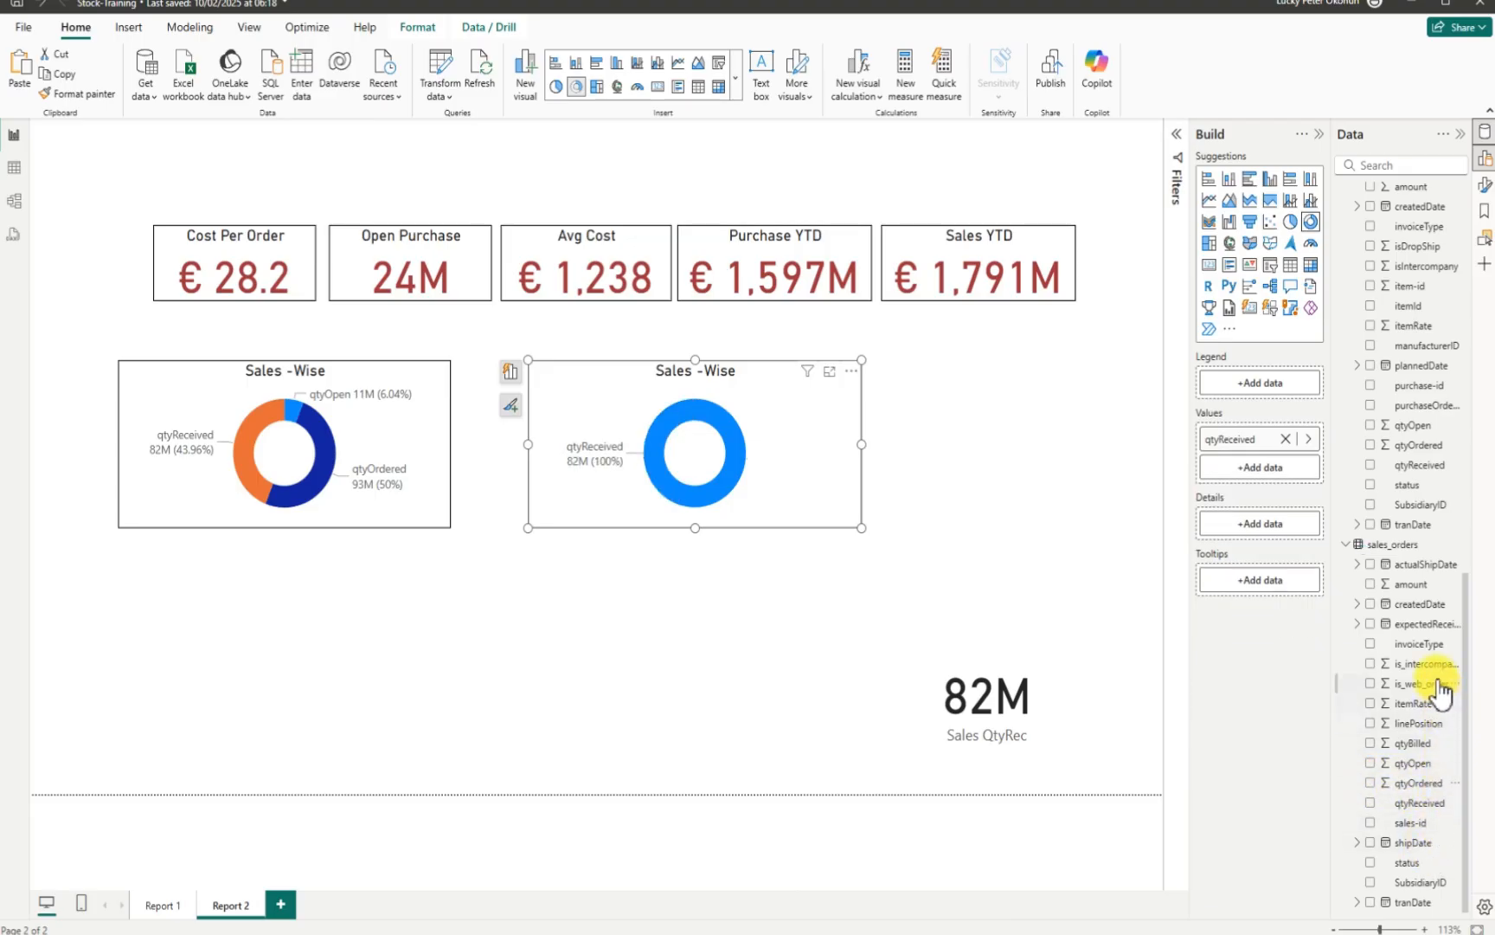
# Step: Add qtyOpen and qtyOrdered from the purchased_orders table to the copied donut chart's values
pyautogui.scroll(3, 1395, 434)
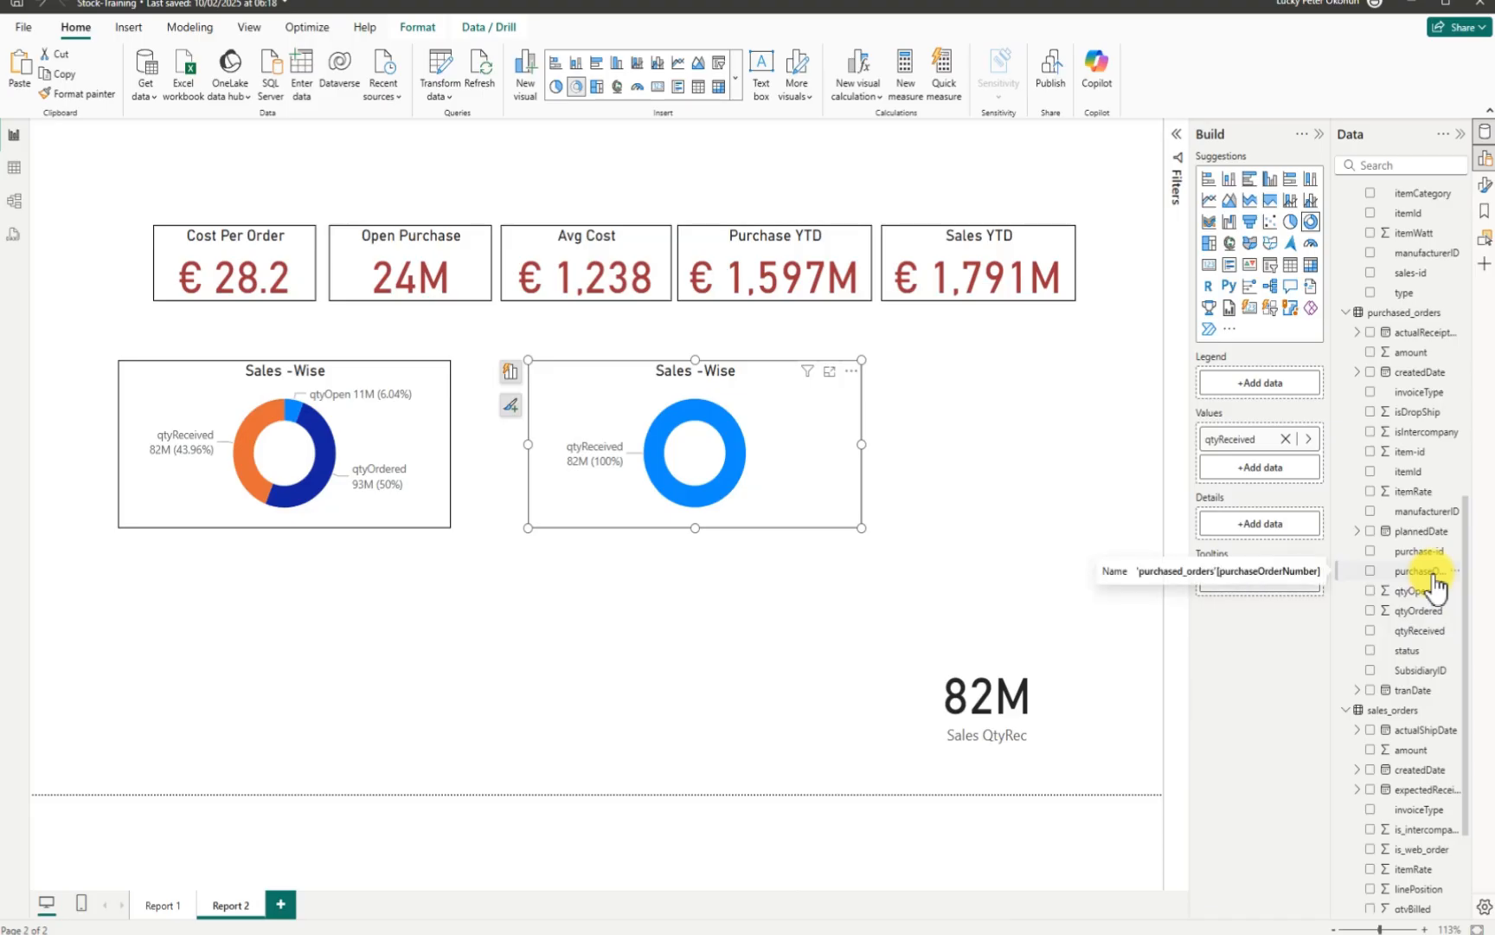
pyautogui.click(1371, 591)
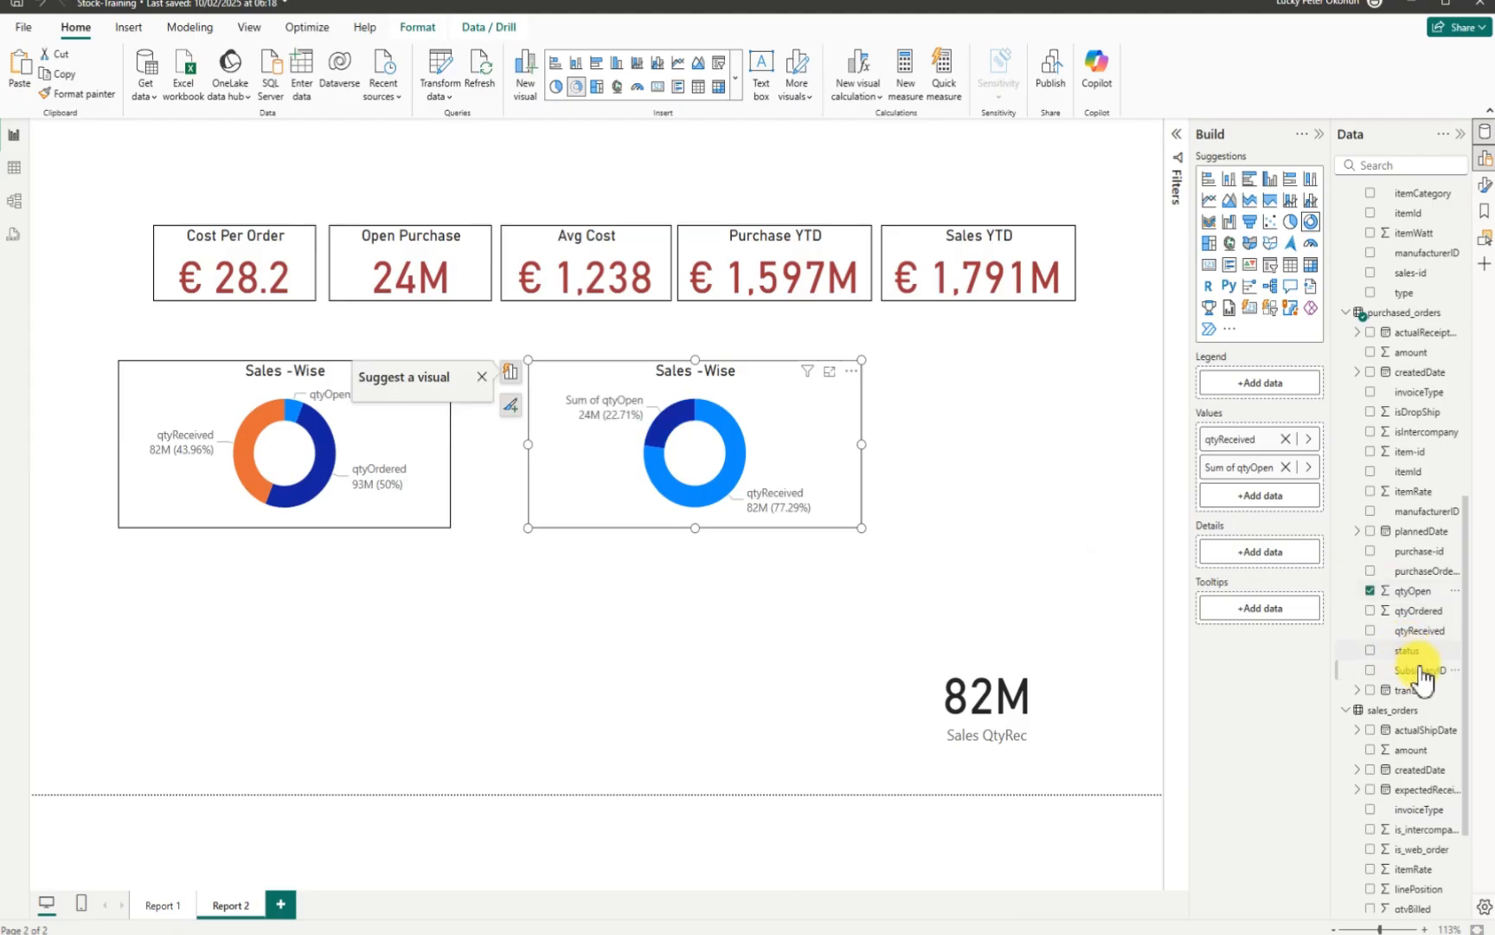
pyautogui.click(1371, 611)
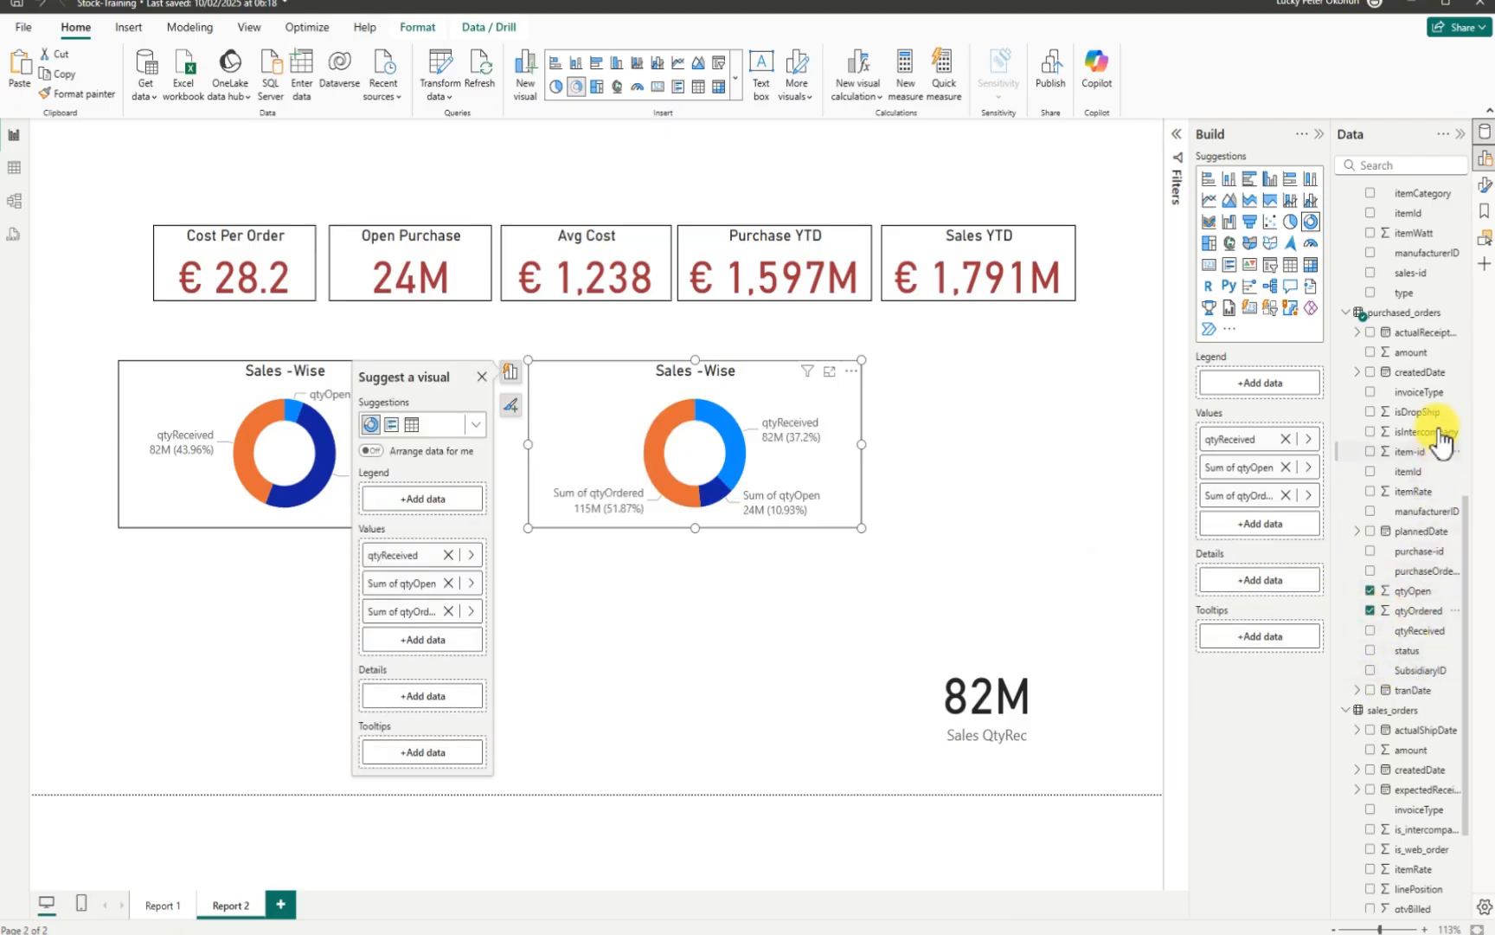
# Step: Replace the Sales QtyRec measure with Purchase QtyRec in the copied donut chart's values
pyautogui.scroll(10, 1398, 260)
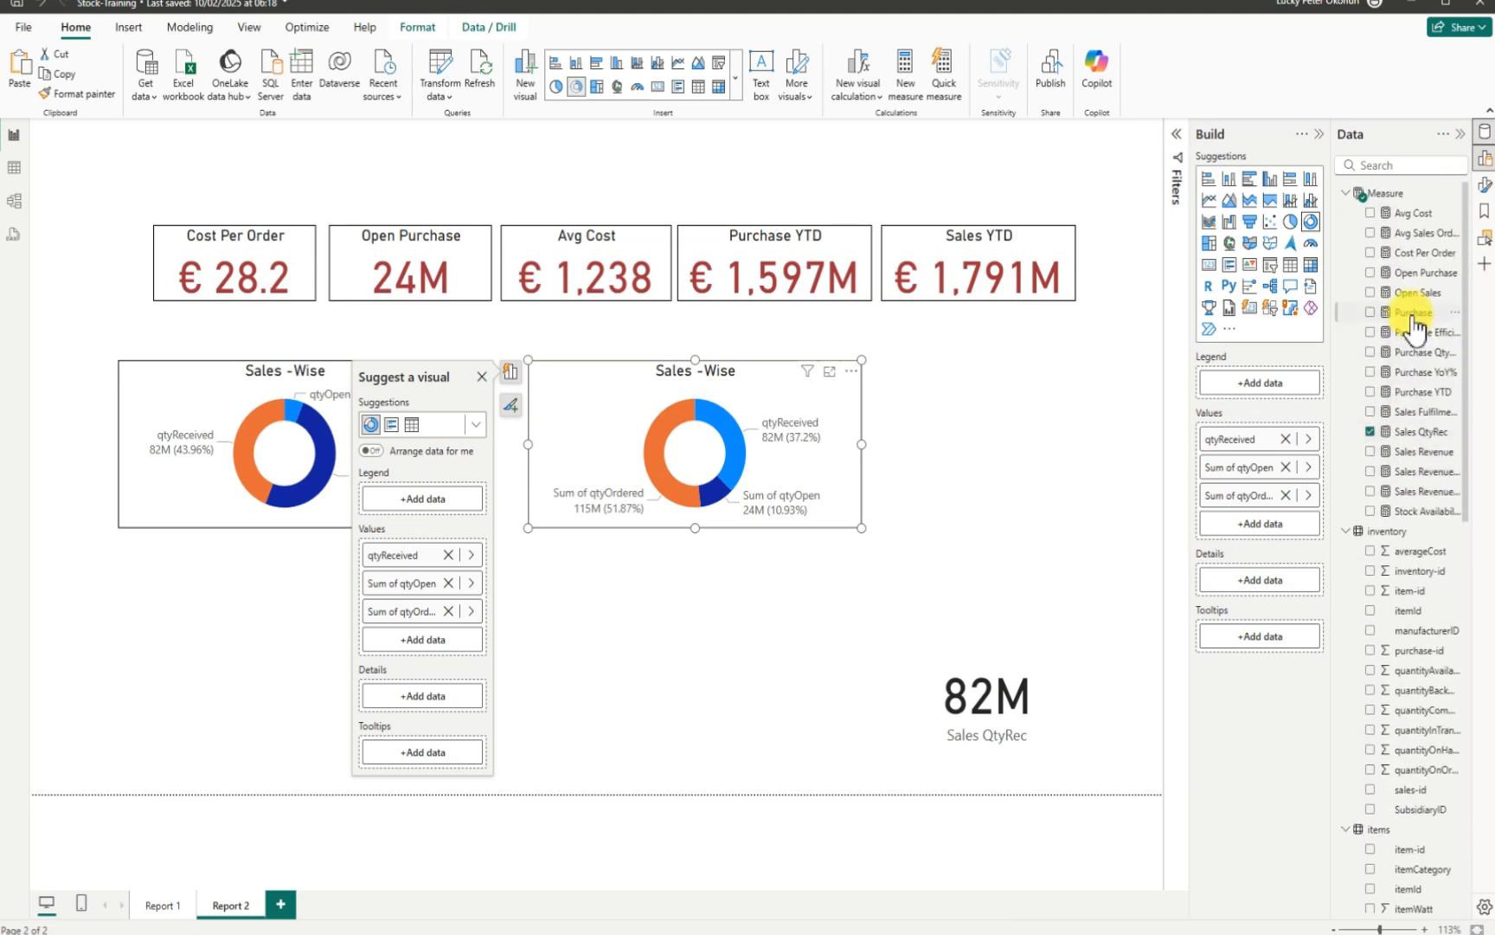
pyautogui.click(1371, 432)
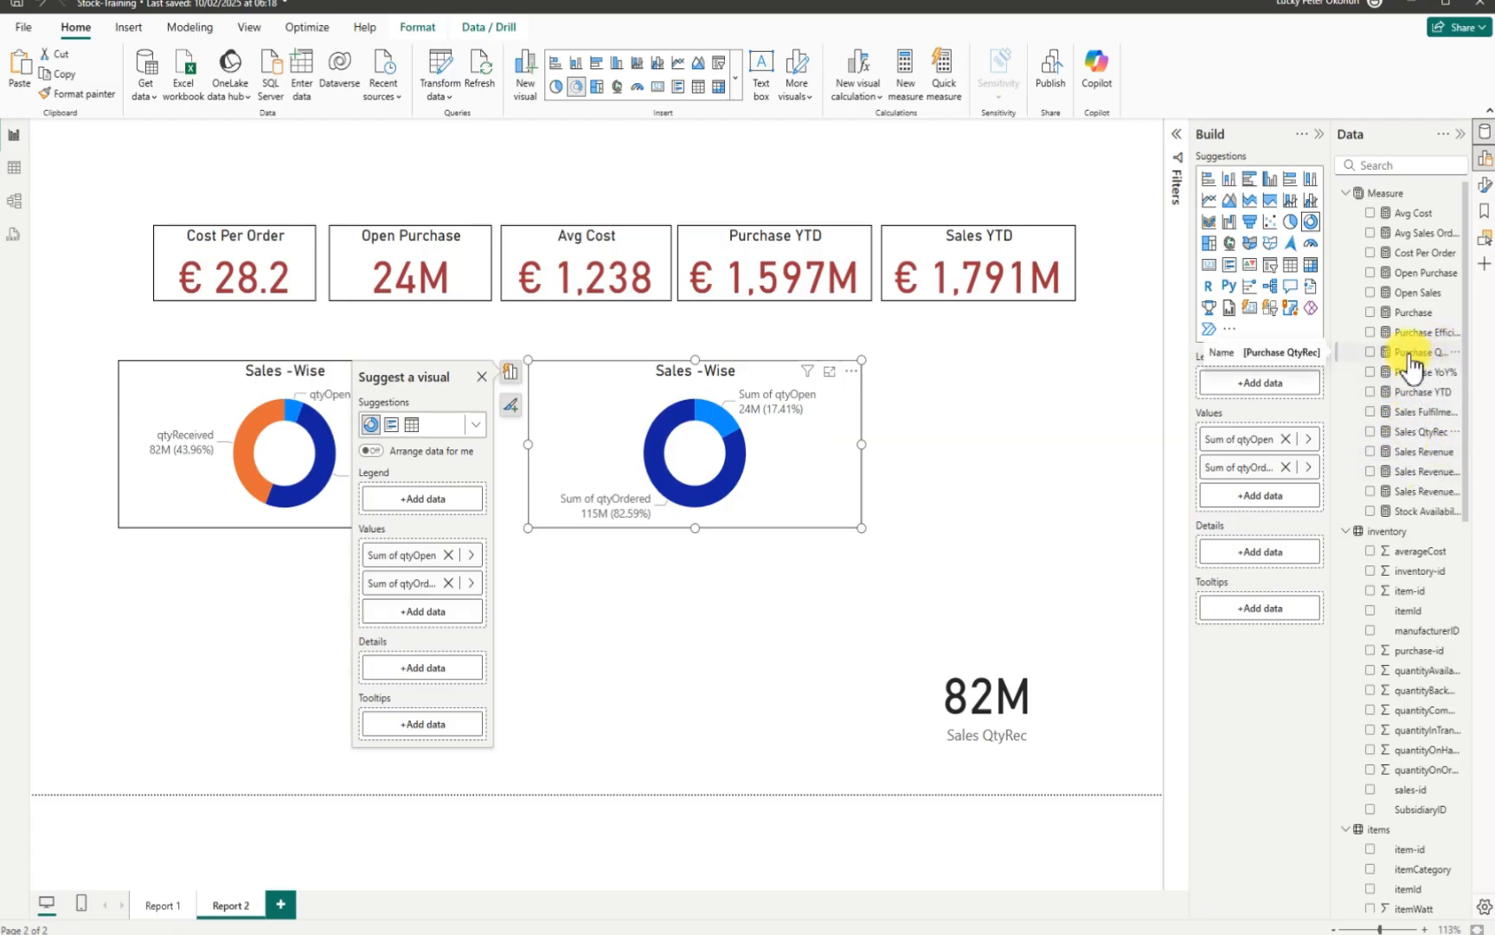
pyautogui.click(1371, 352)
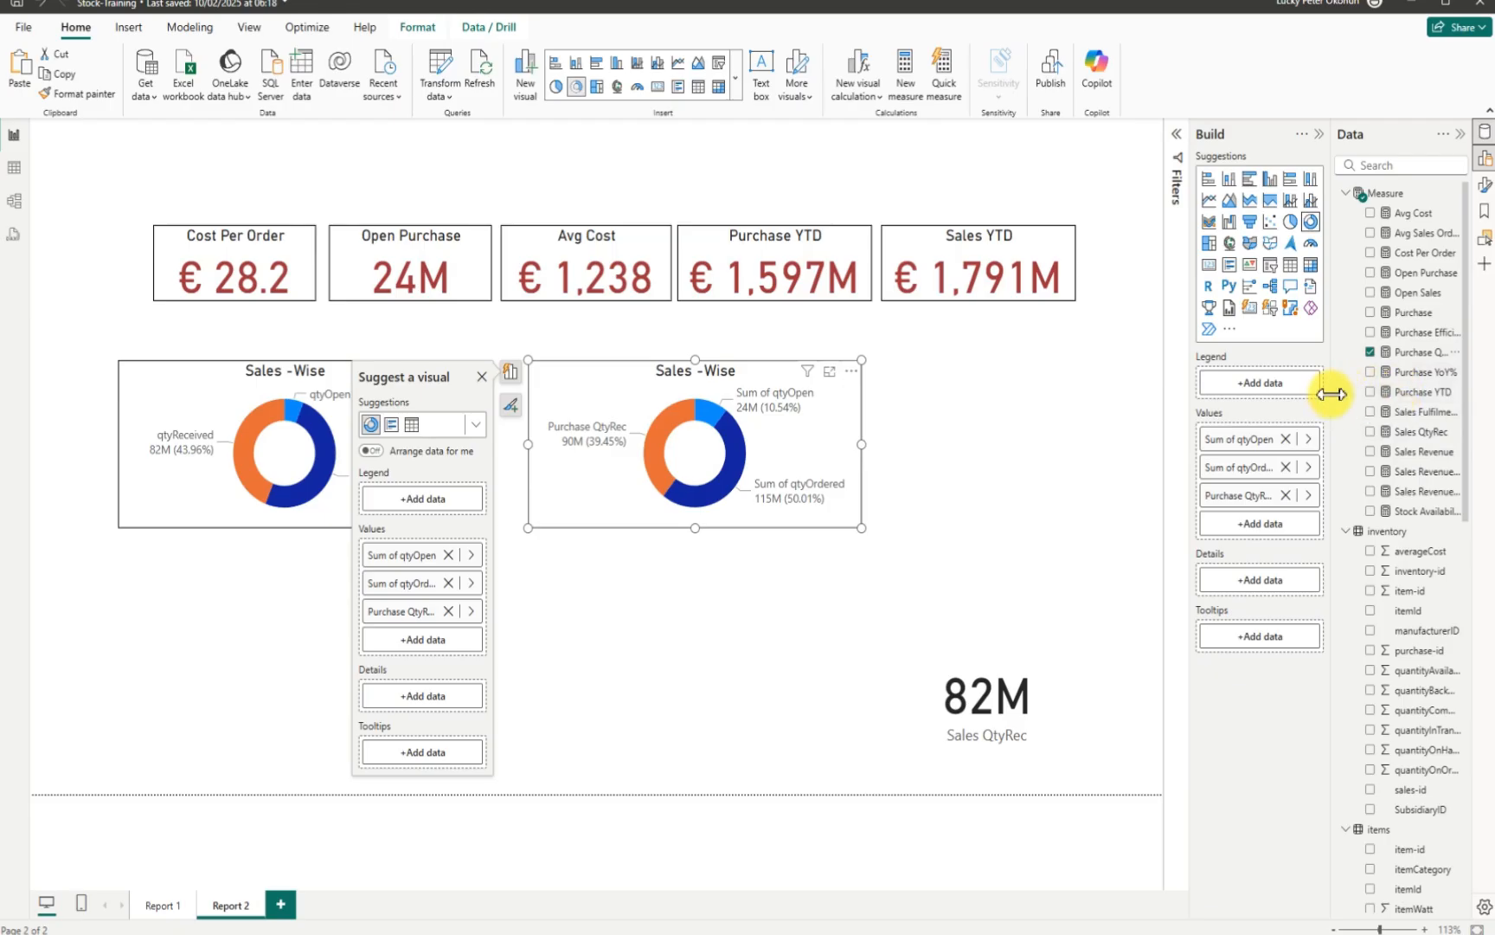
# Step: Widen the data field list and check which purchased_orders and sales_orders fields the copied donut chart uses
pyautogui.moveTo(1329, 389); pyautogui.dragTo(1271, 386)
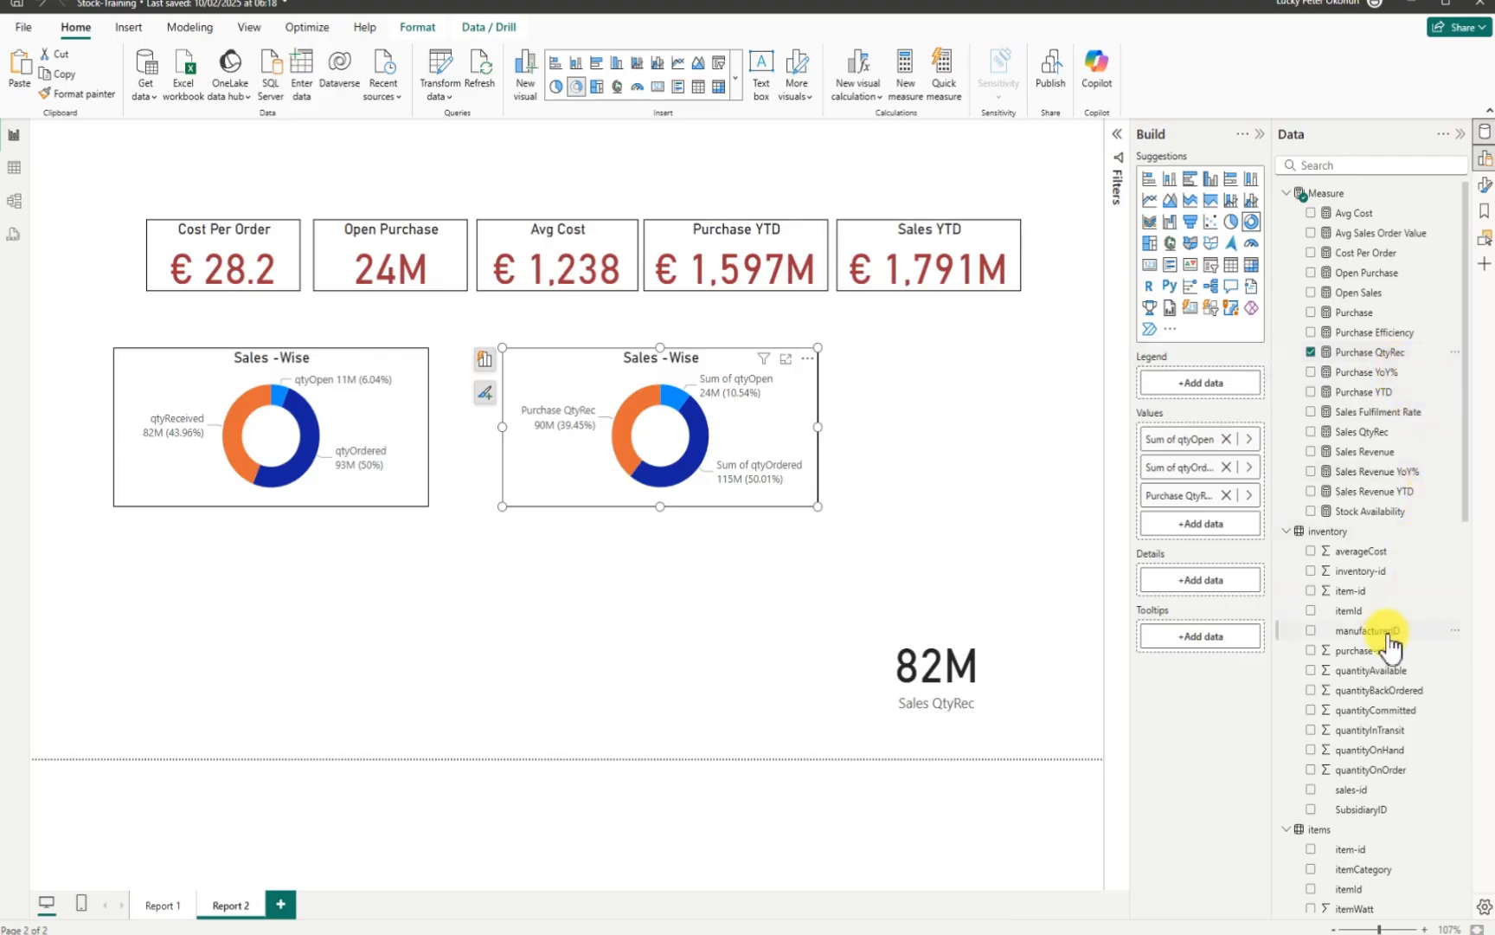
pyautogui.scroll(-15, 1382, 641)
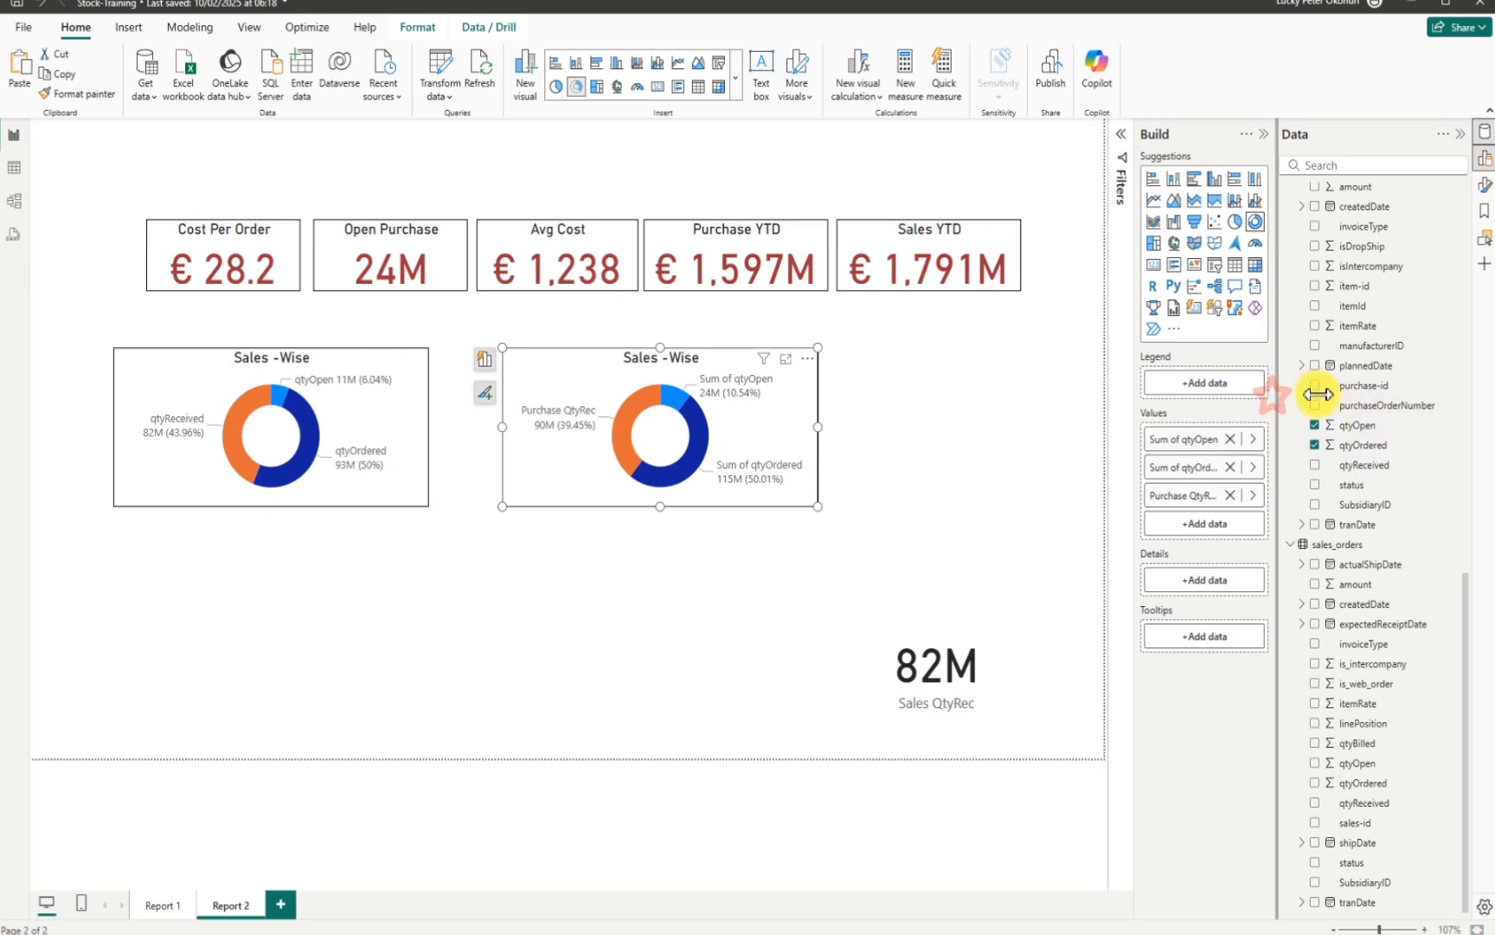
# Step: Widen the copied donut chart slightly and rename its Sum of qtyOpen value to qtyOpen for this visual
pyautogui.moveTo(1269, 396); pyautogui.dragTo(1362, 396)
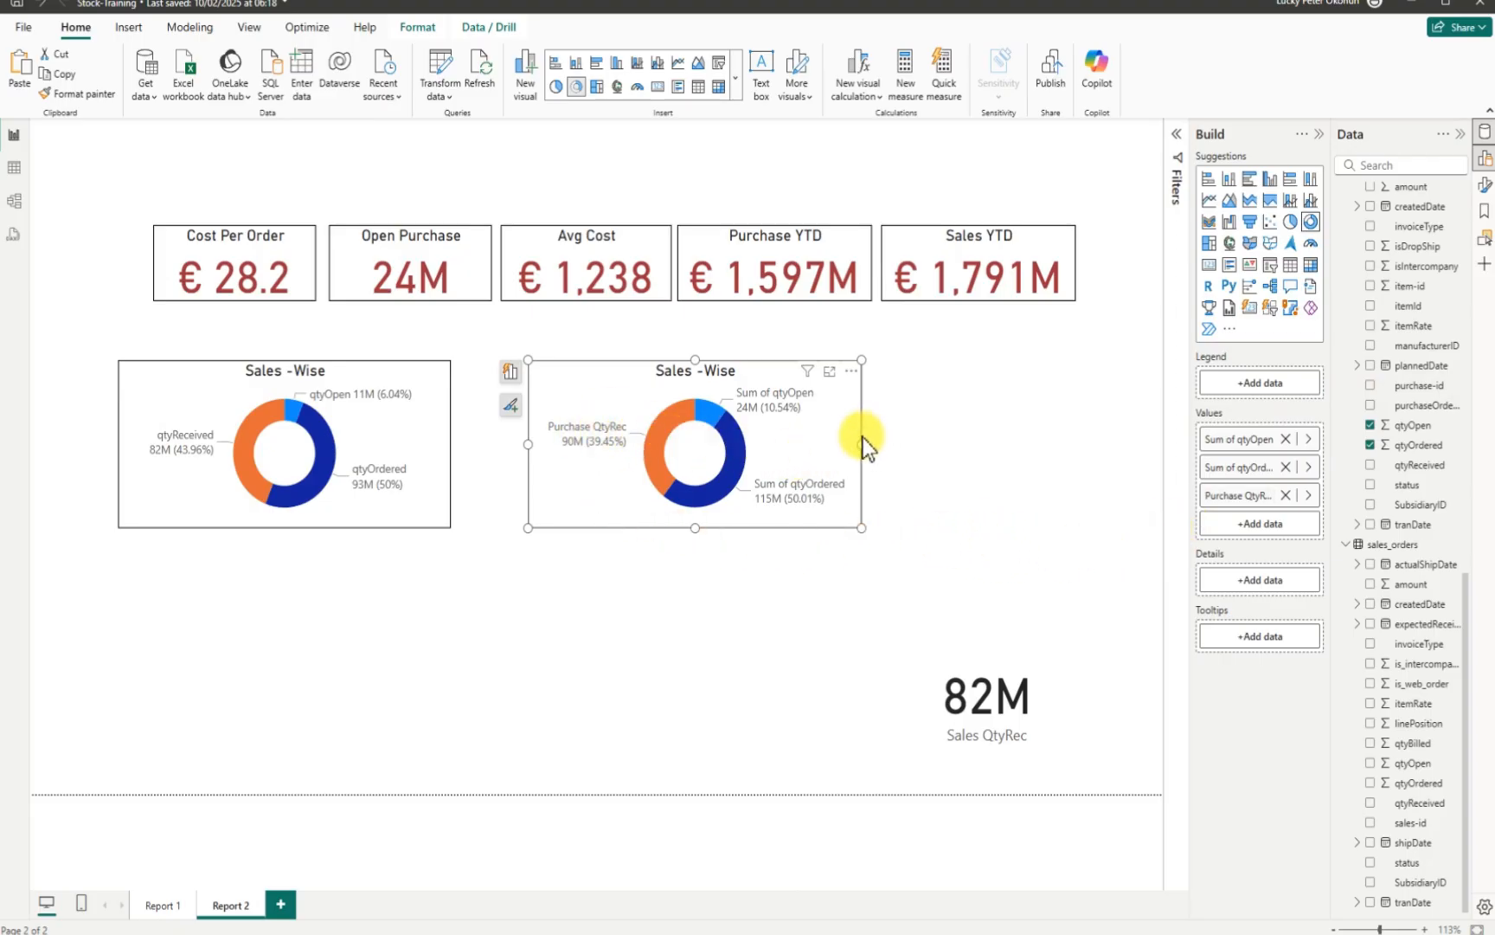
pyautogui.moveTo(863, 443); pyautogui.dragTo(880, 445)
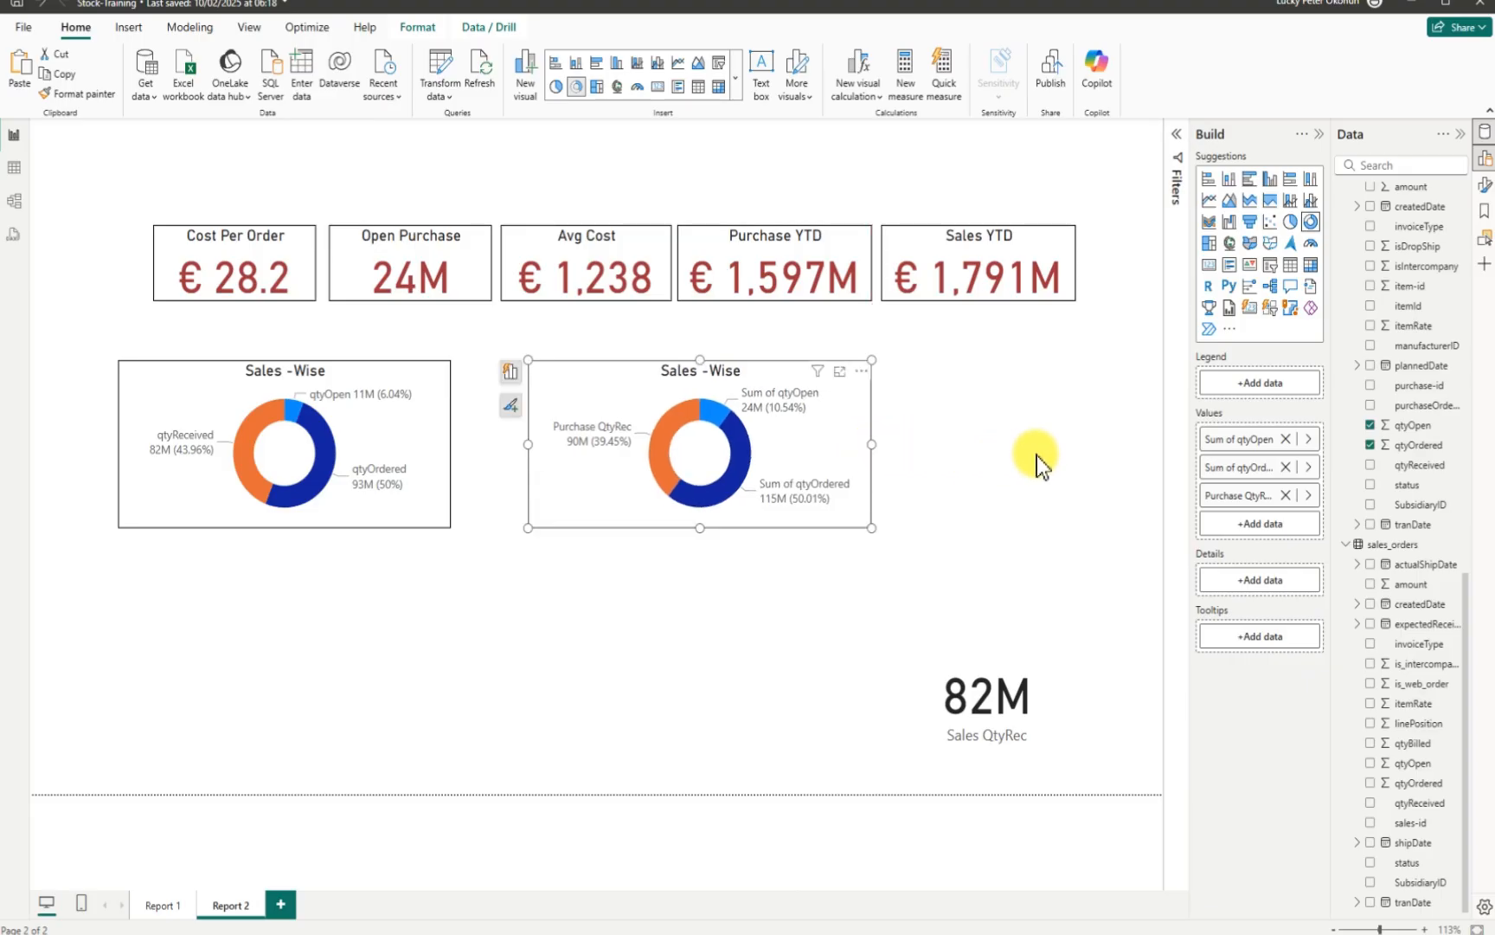
pyautogui.rightClick(1242, 438)
pyautogui.click(1314, 463)
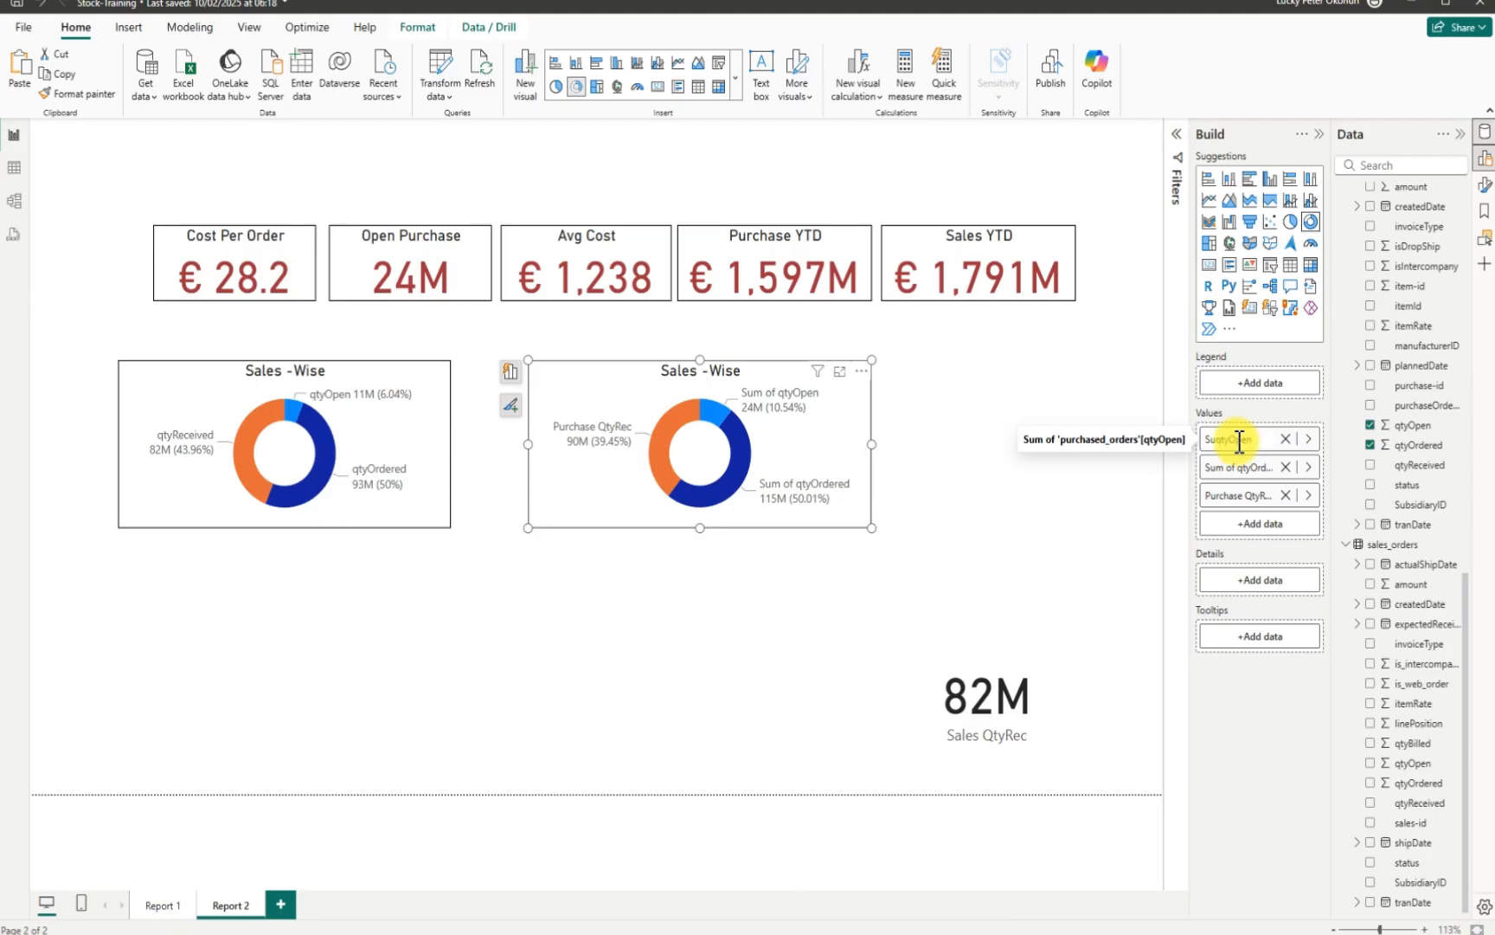
pyautogui.press('BackSpace')
pyautogui.press('BackSpace')
pyautogui.press('Return')
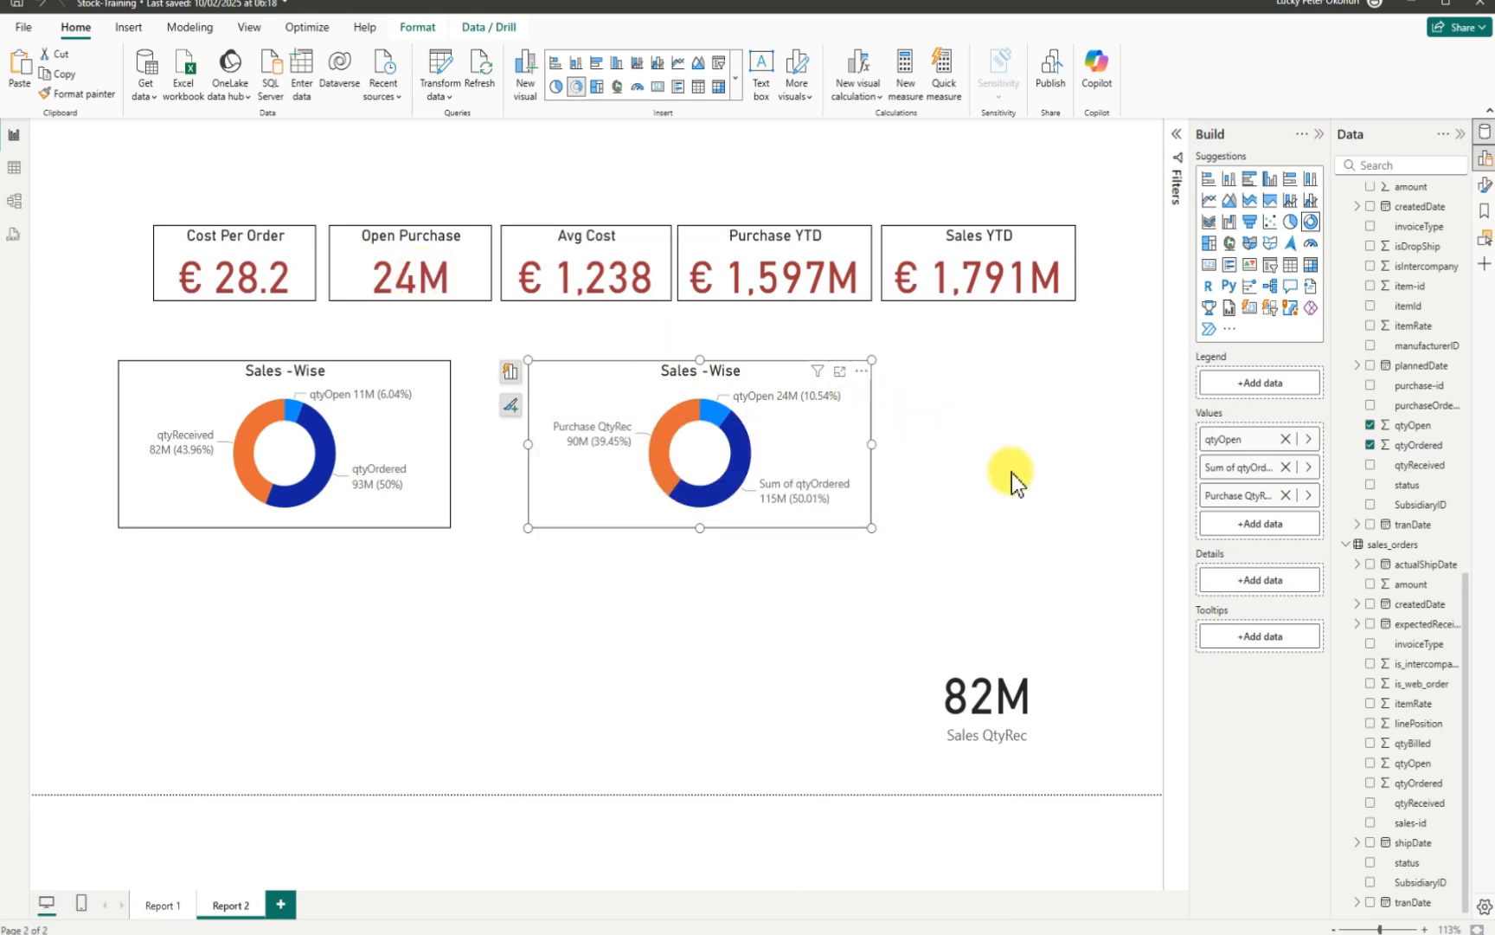
# Step: Rename the copied donut chart's Sum of qtyOrdered value to qtyOrdered for this visual
pyautogui.rightClick(1236, 474)
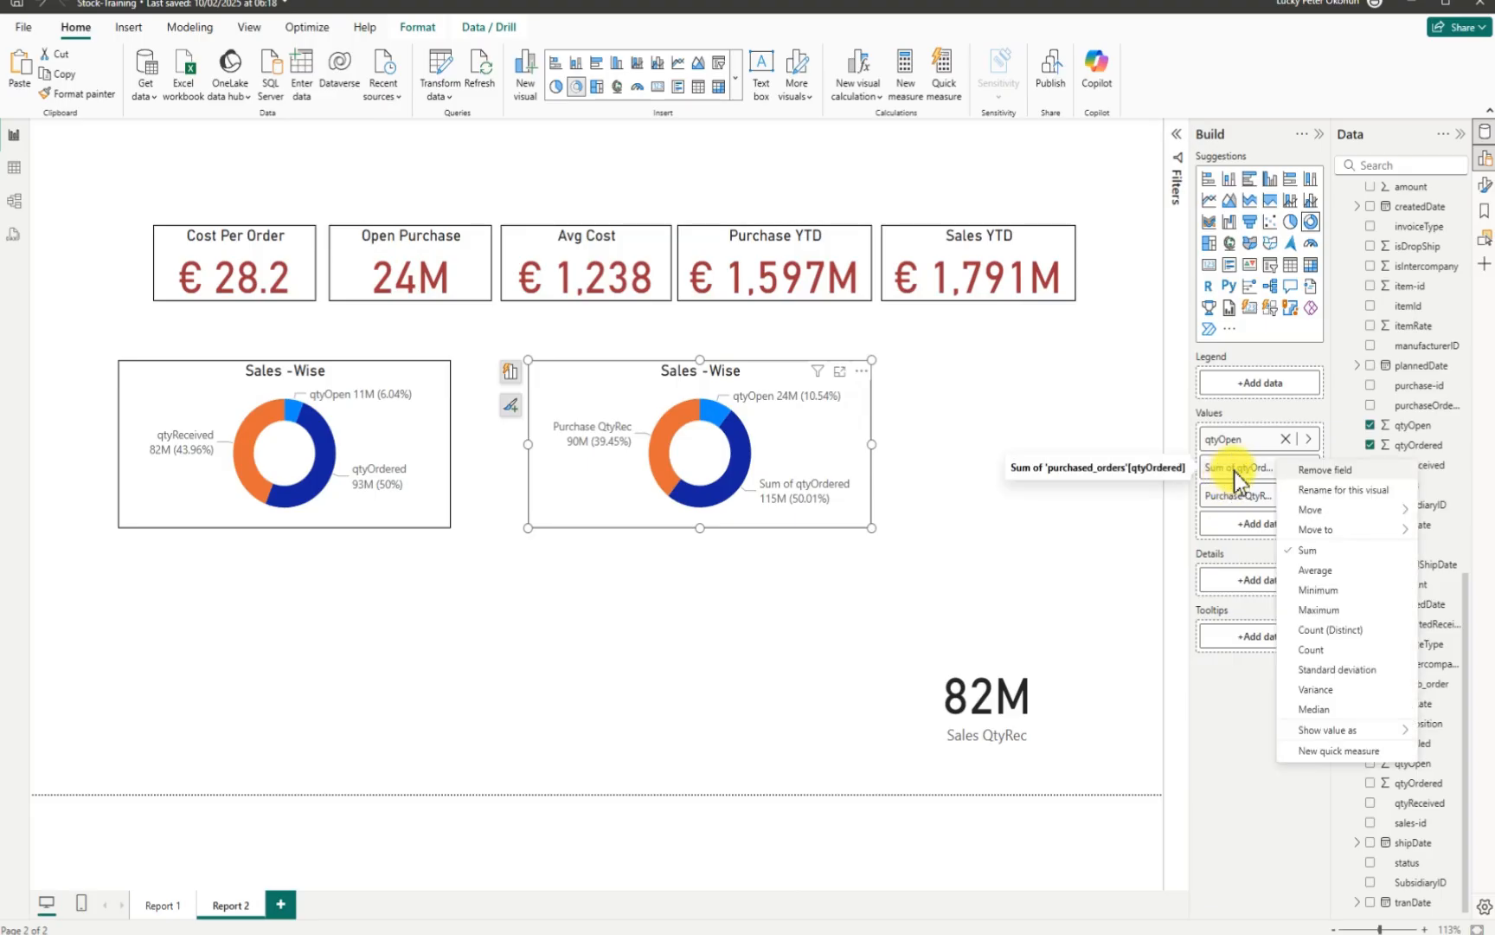
pyautogui.click(1306, 489)
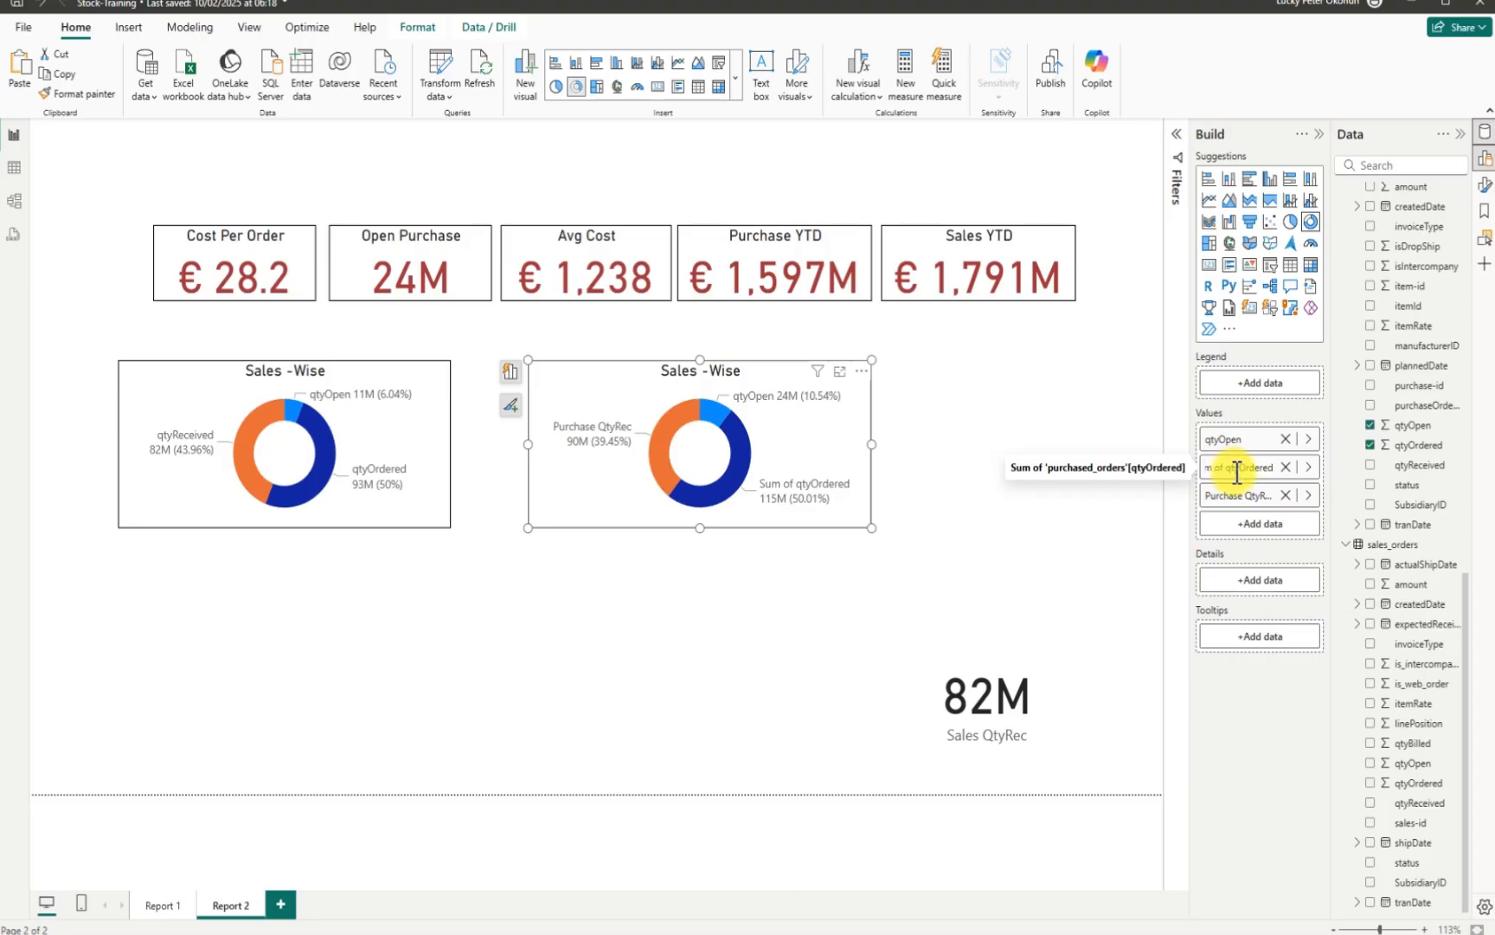
pyautogui.press('BackSpace')
pyautogui.press('BackSpace')
pyautogui.press('BackSpace')
pyautogui.press('BackSpace')
pyautogui.press('BackSpace')
pyautogui.press('BackSpace')
pyautogui.press('BackSpace')
pyautogui.press('Return')
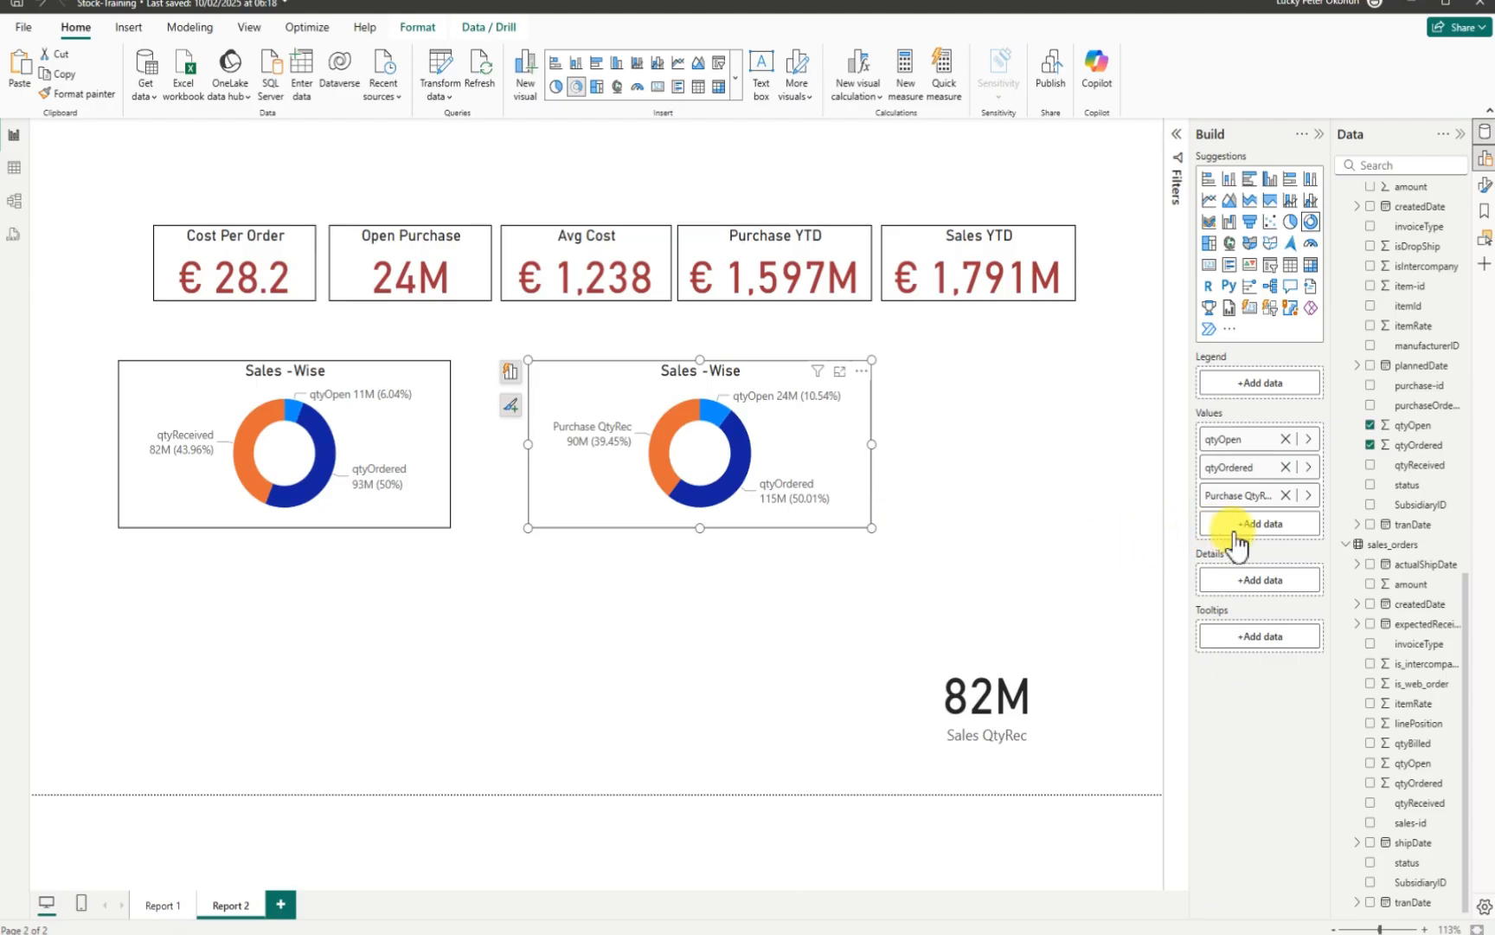
# Step: Rename the copied donut chart's Purchase QtyRec value to qtyReceived for this visual
pyautogui.rightClick(1253, 504)
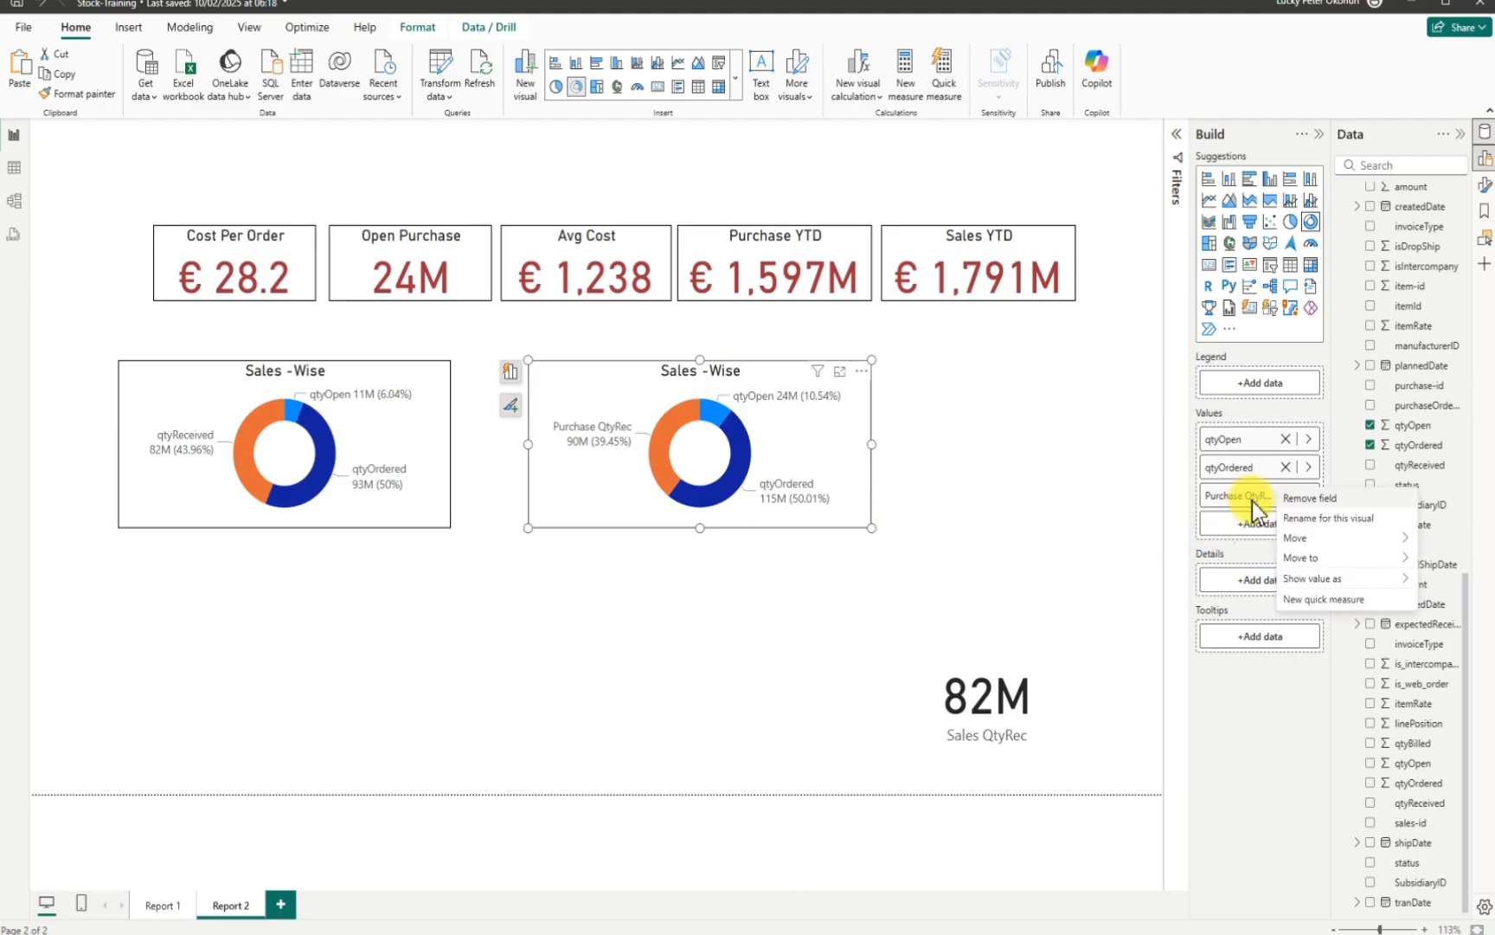
pyautogui.click(1302, 518)
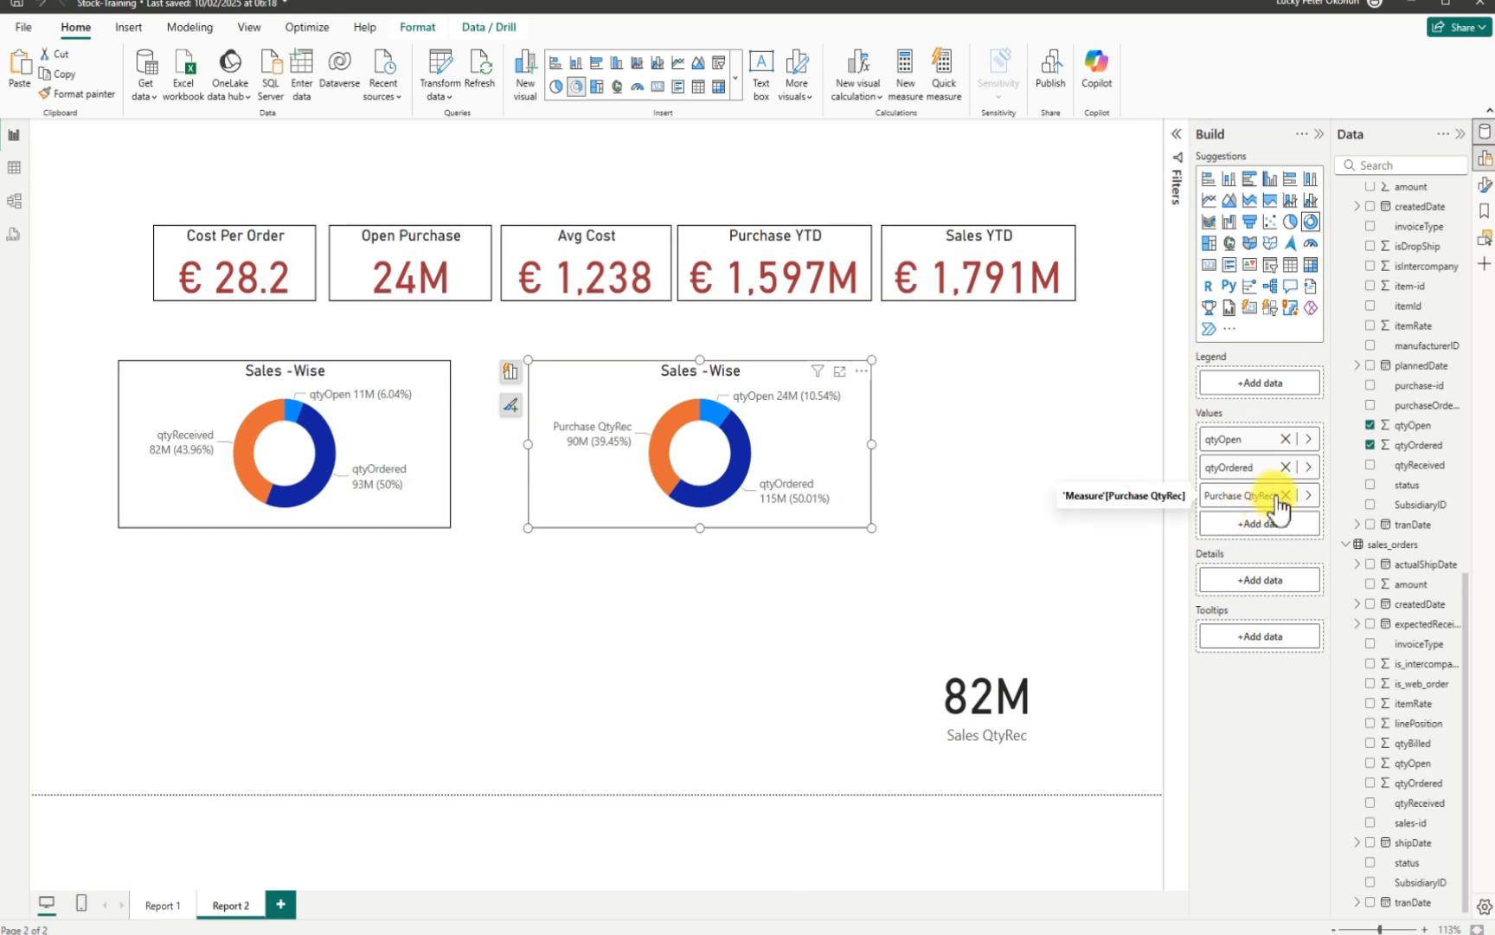
pyautogui.moveTo(1270, 495); pyautogui.dragTo(1201, 495)
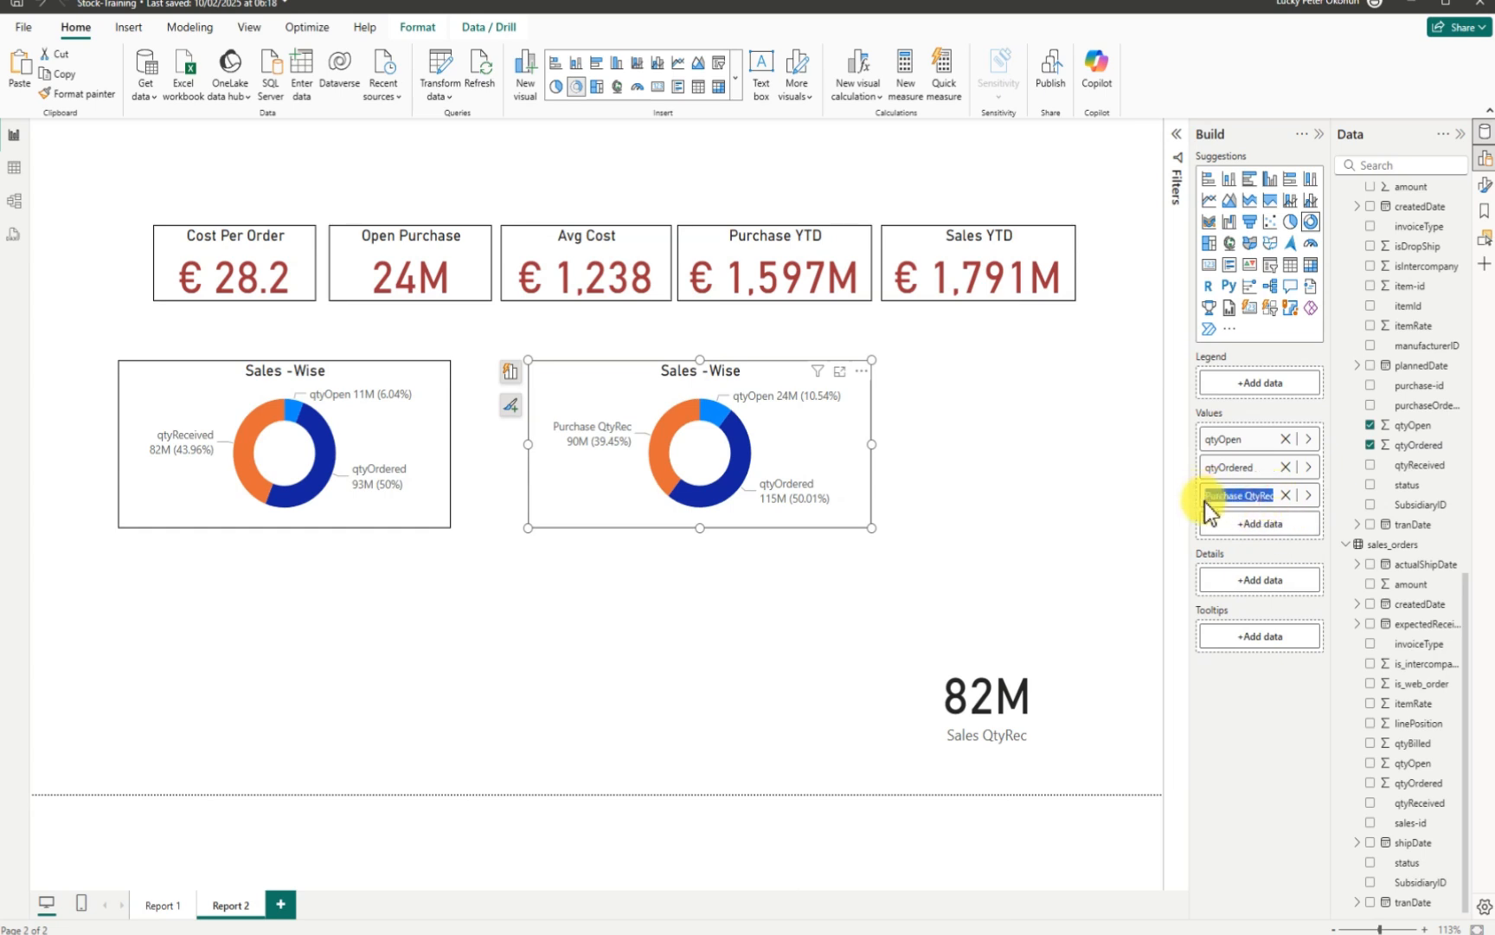
pyautogui.press('BackSpace')
pyautogui.write('qt')
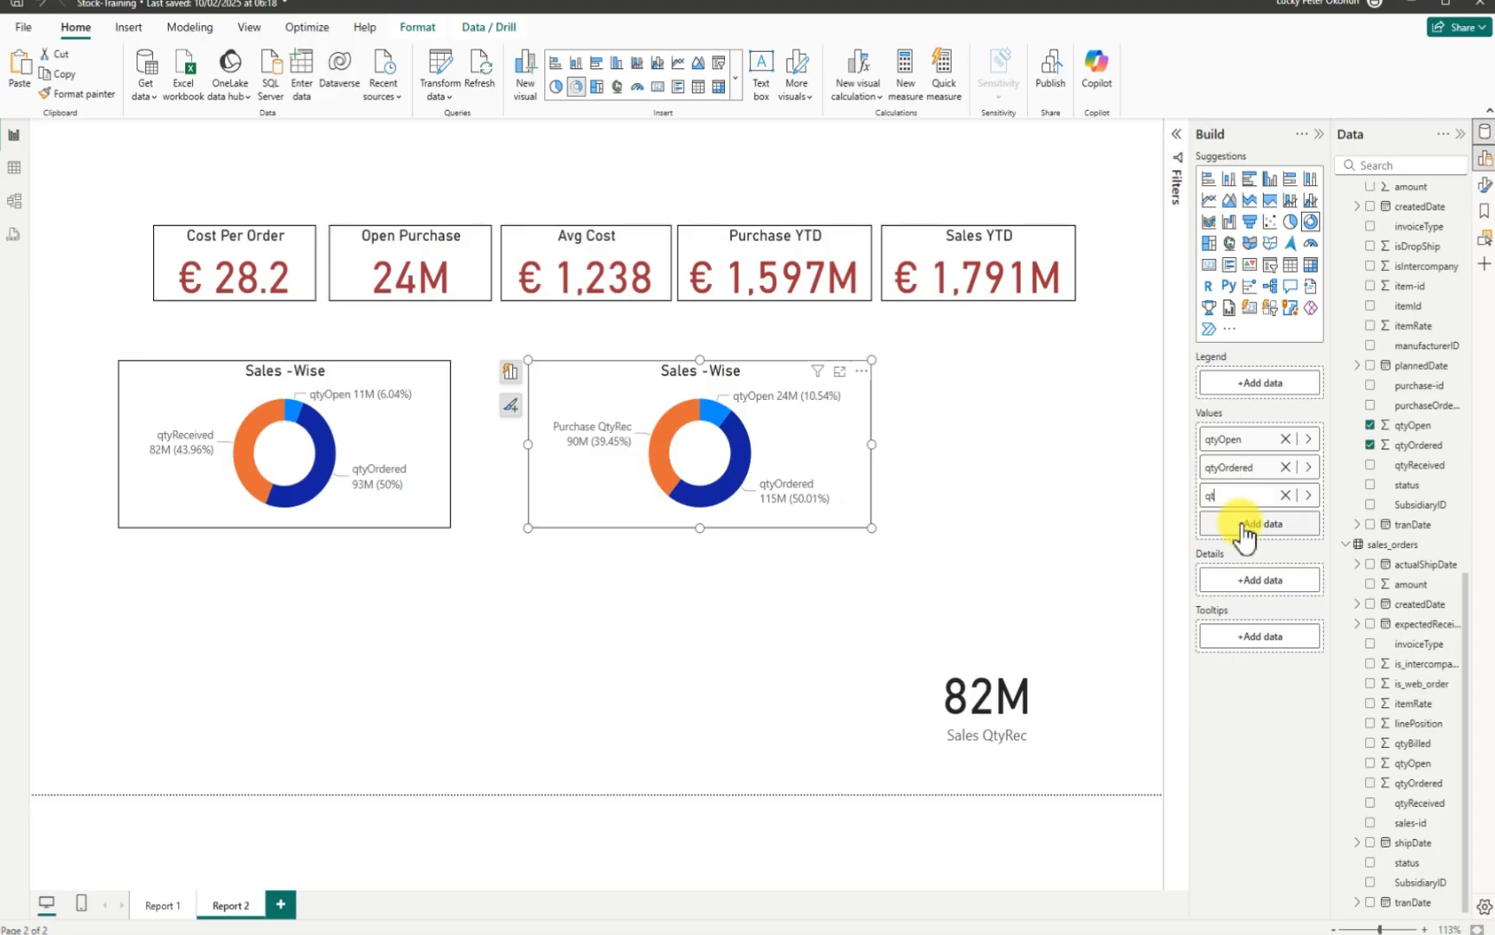
pyautogui.write('y Re')
pyautogui.press('BackSpace')
pyautogui.press('BackSpace')
pyautogui.write('Received')
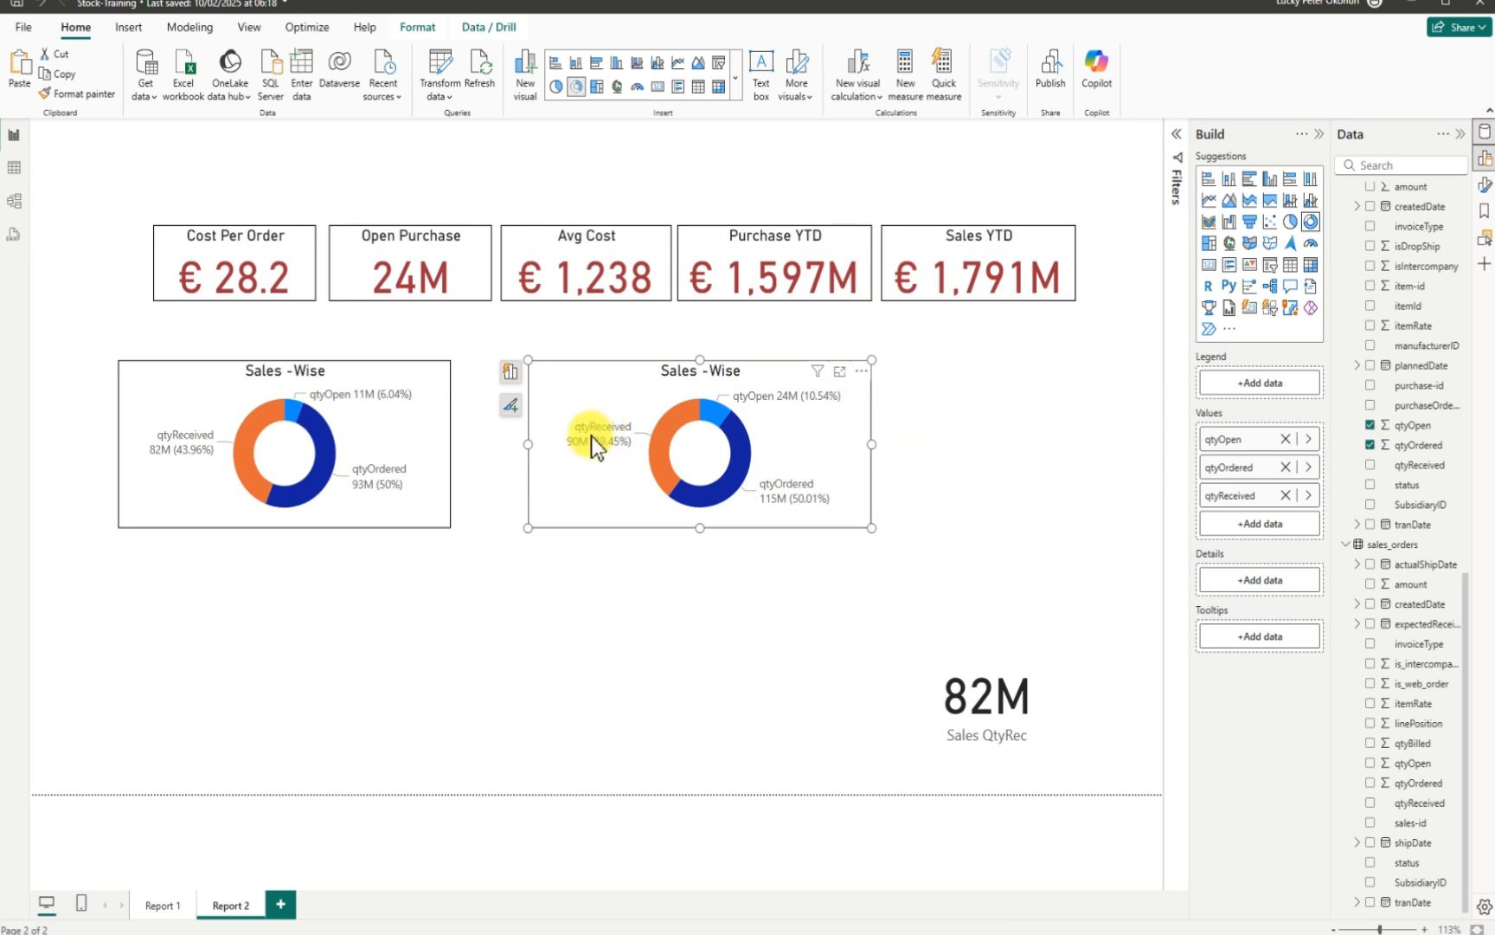
pyautogui.moveTo(600, 443)
pyautogui.moveTo(776, 410)
pyautogui.moveTo(779, 500)
# Step: Remove the Sales QtyRec card from the report page
pyautogui.click(895, 608)
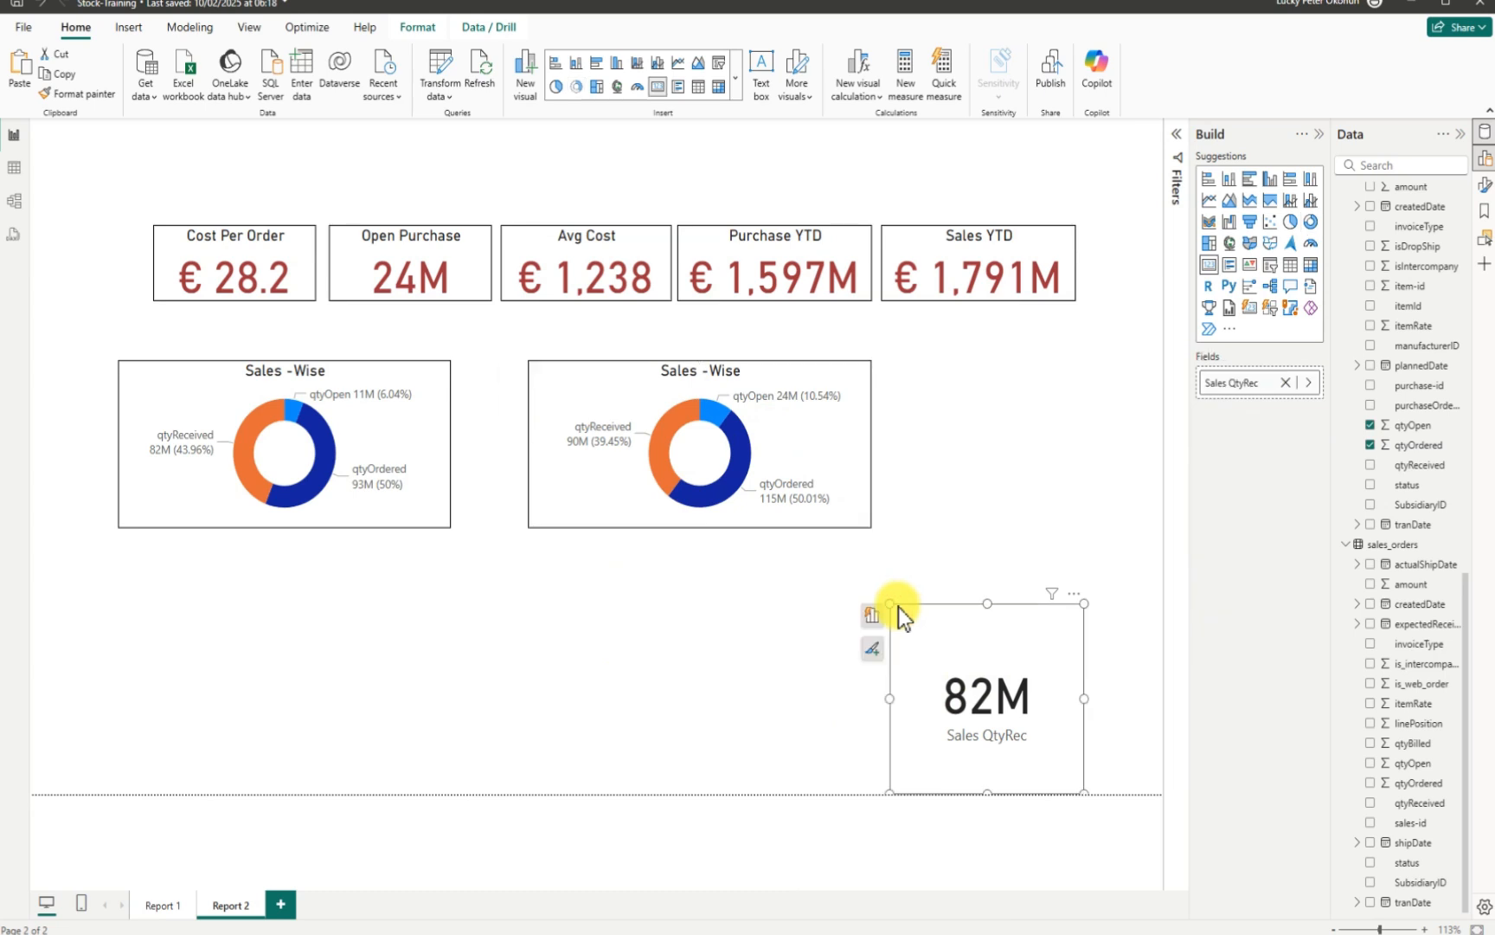
pyautogui.click(1074, 593)
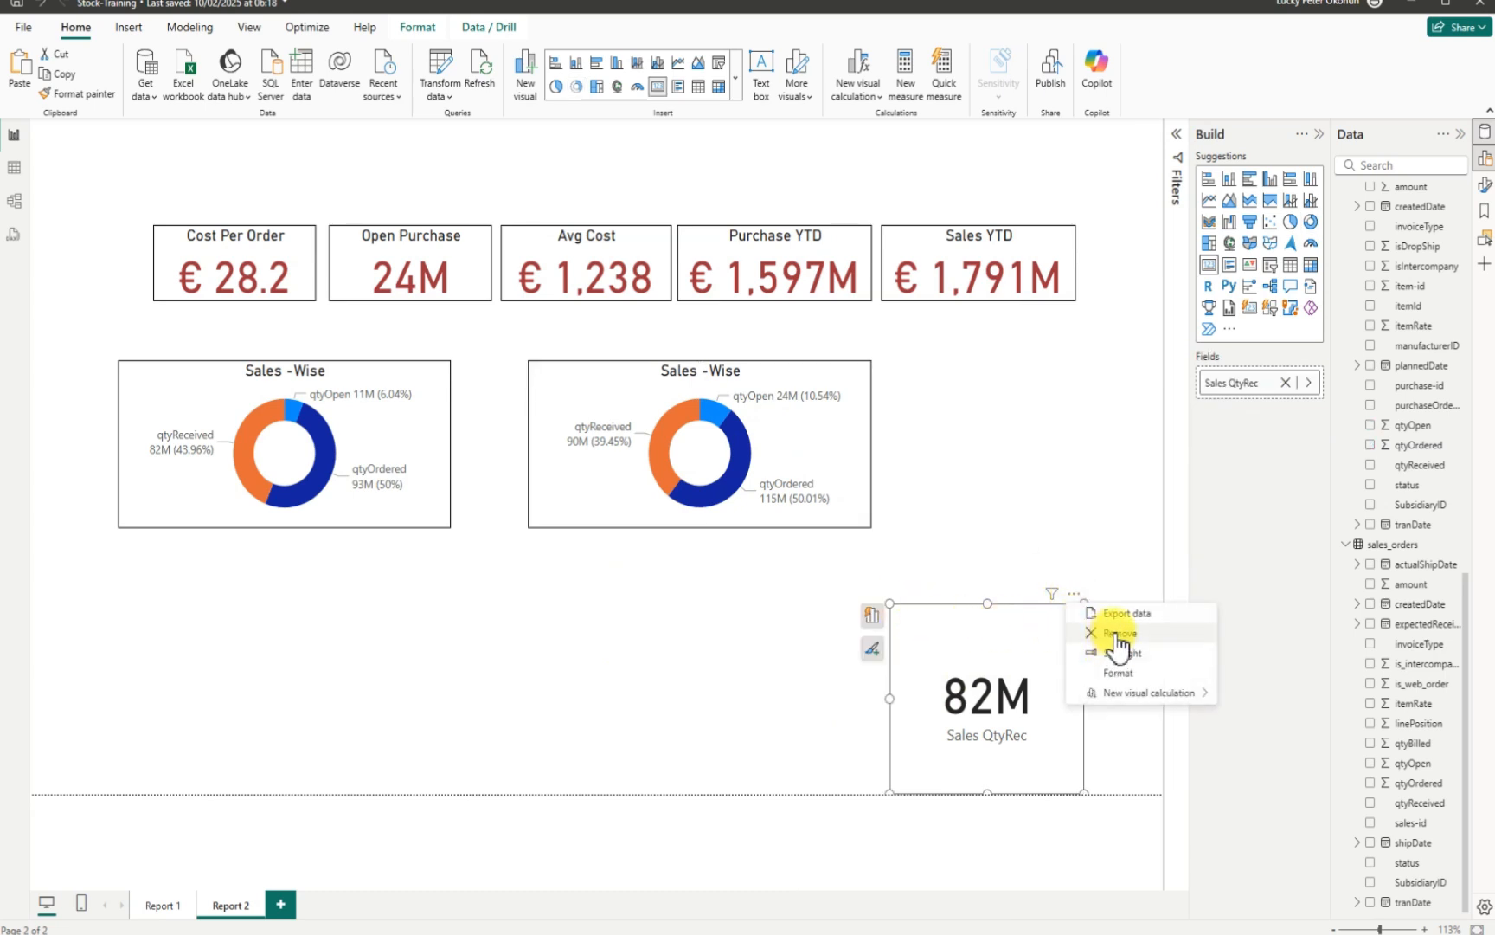
pyautogui.click(1120, 636)
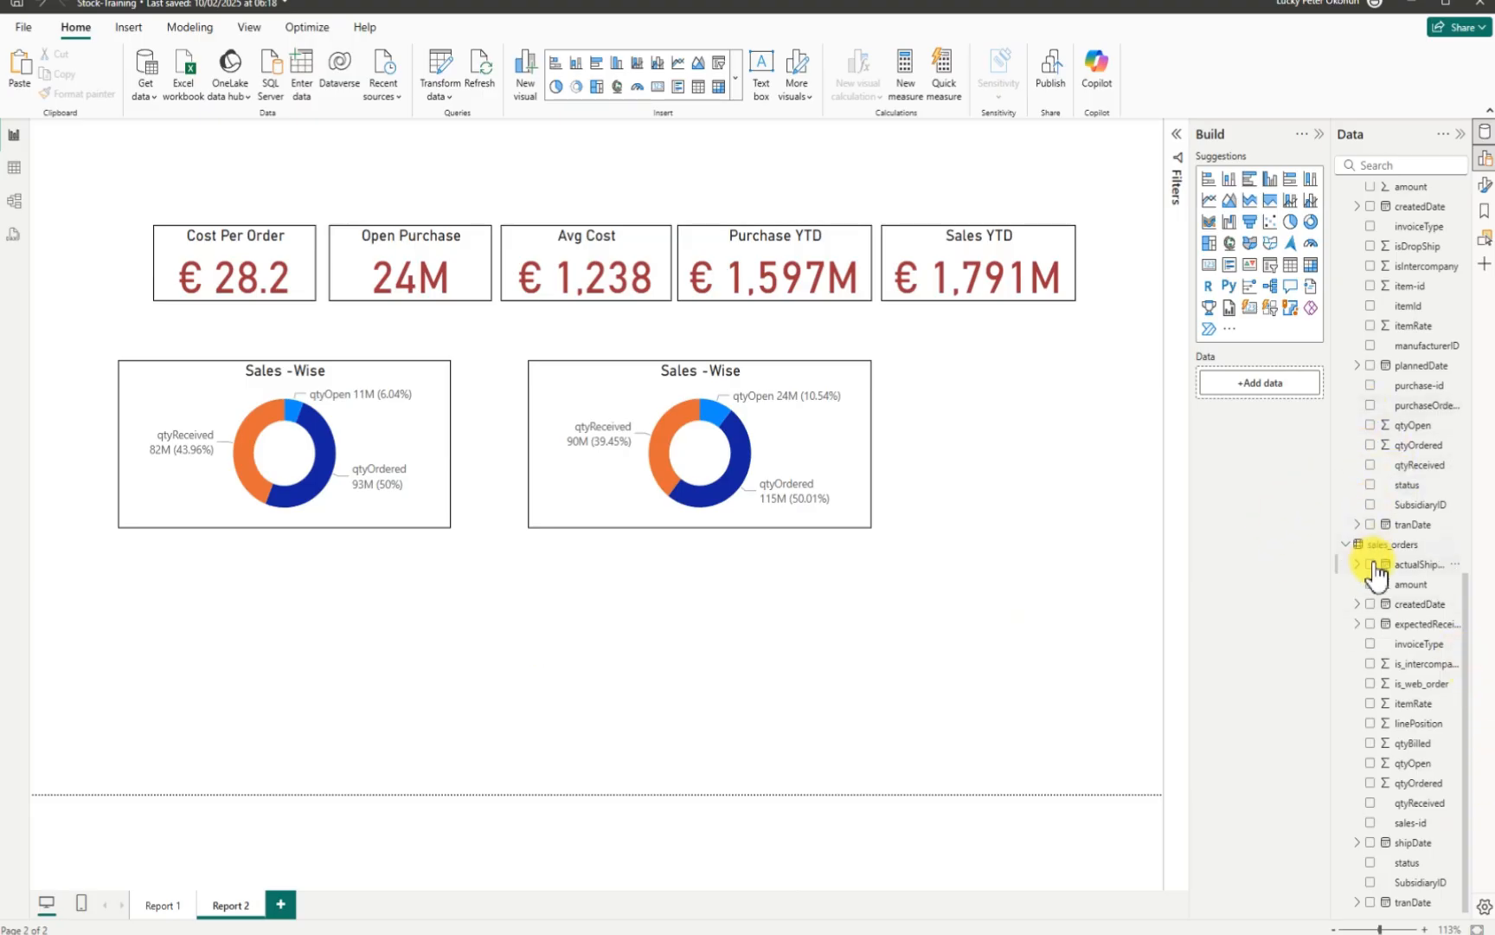
# Step: Insert a table visual below the donut charts and add the type field from the items table as its column
pyautogui.scroll(10, 1376, 573)
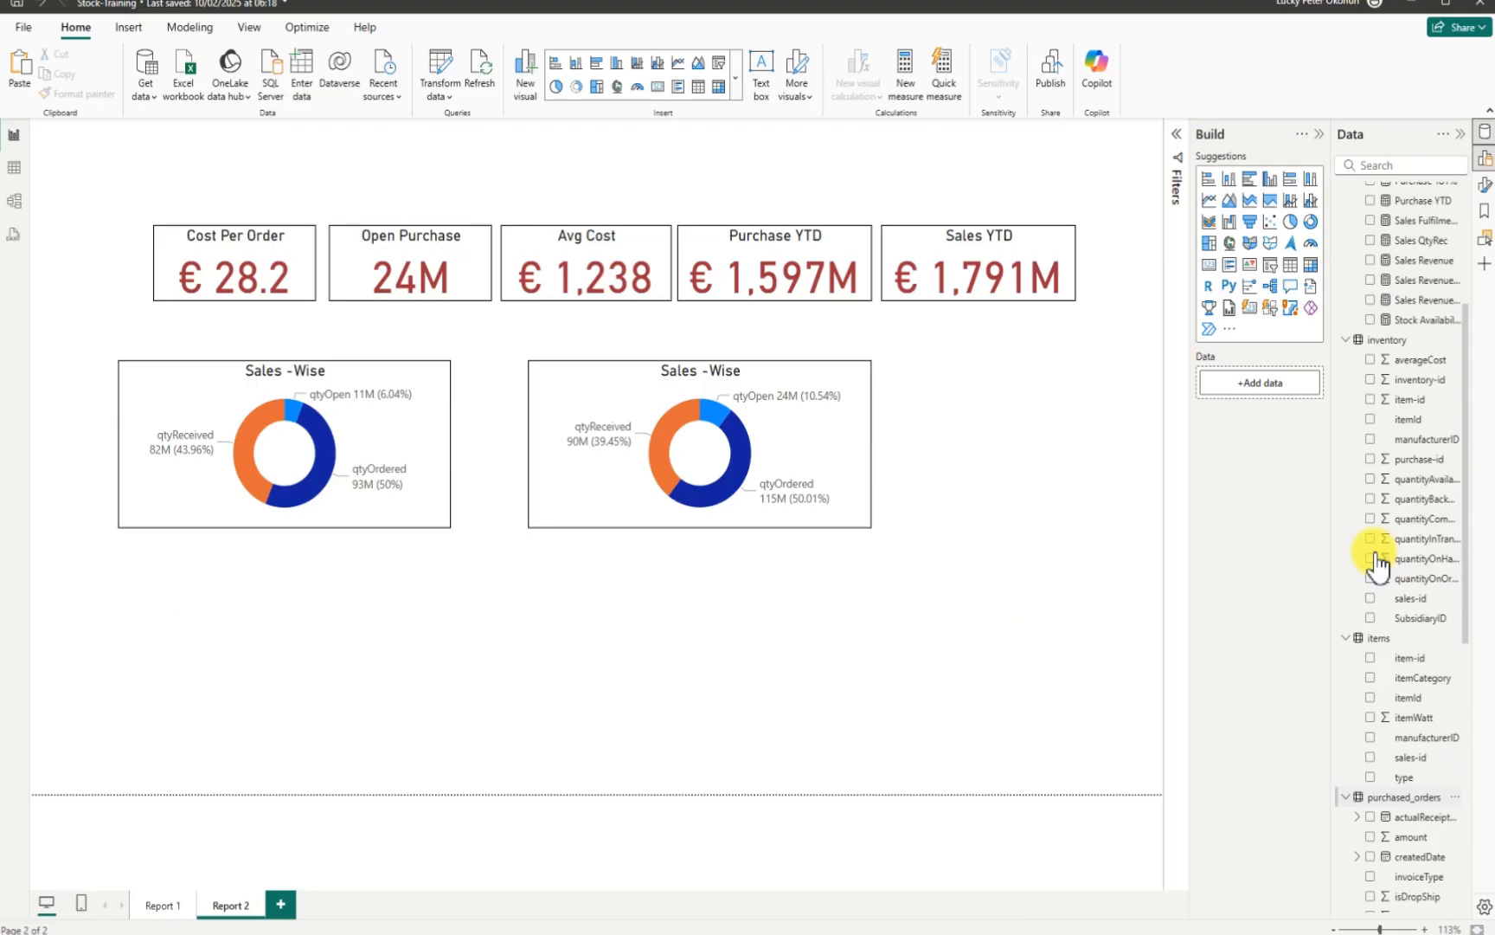
pyautogui.scroll(-3, 1376, 567)
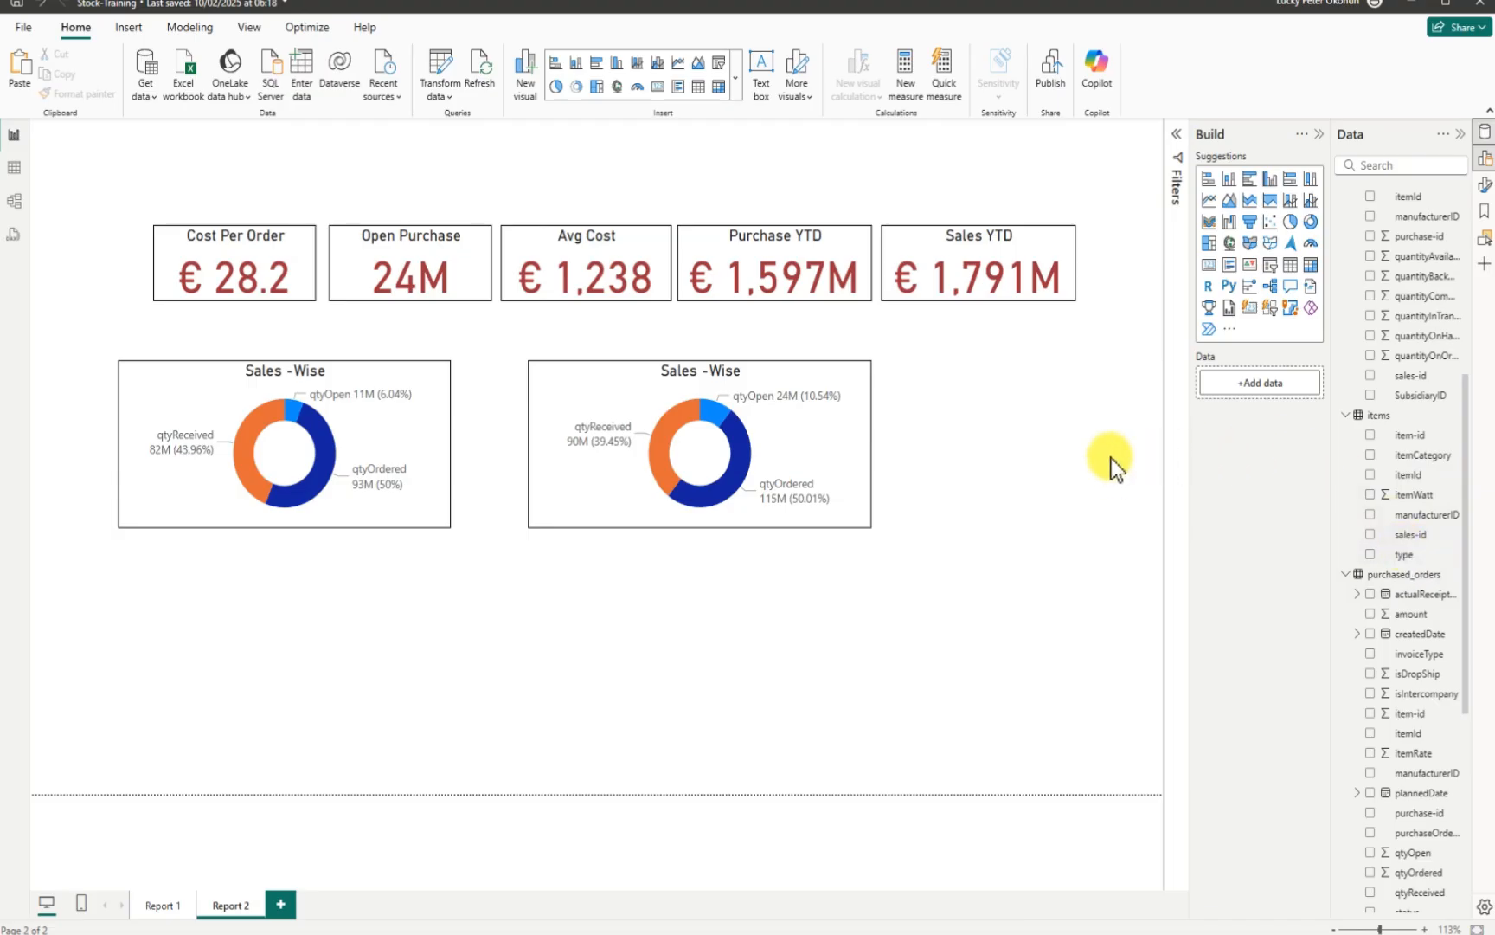
pyautogui.click(1291, 268)
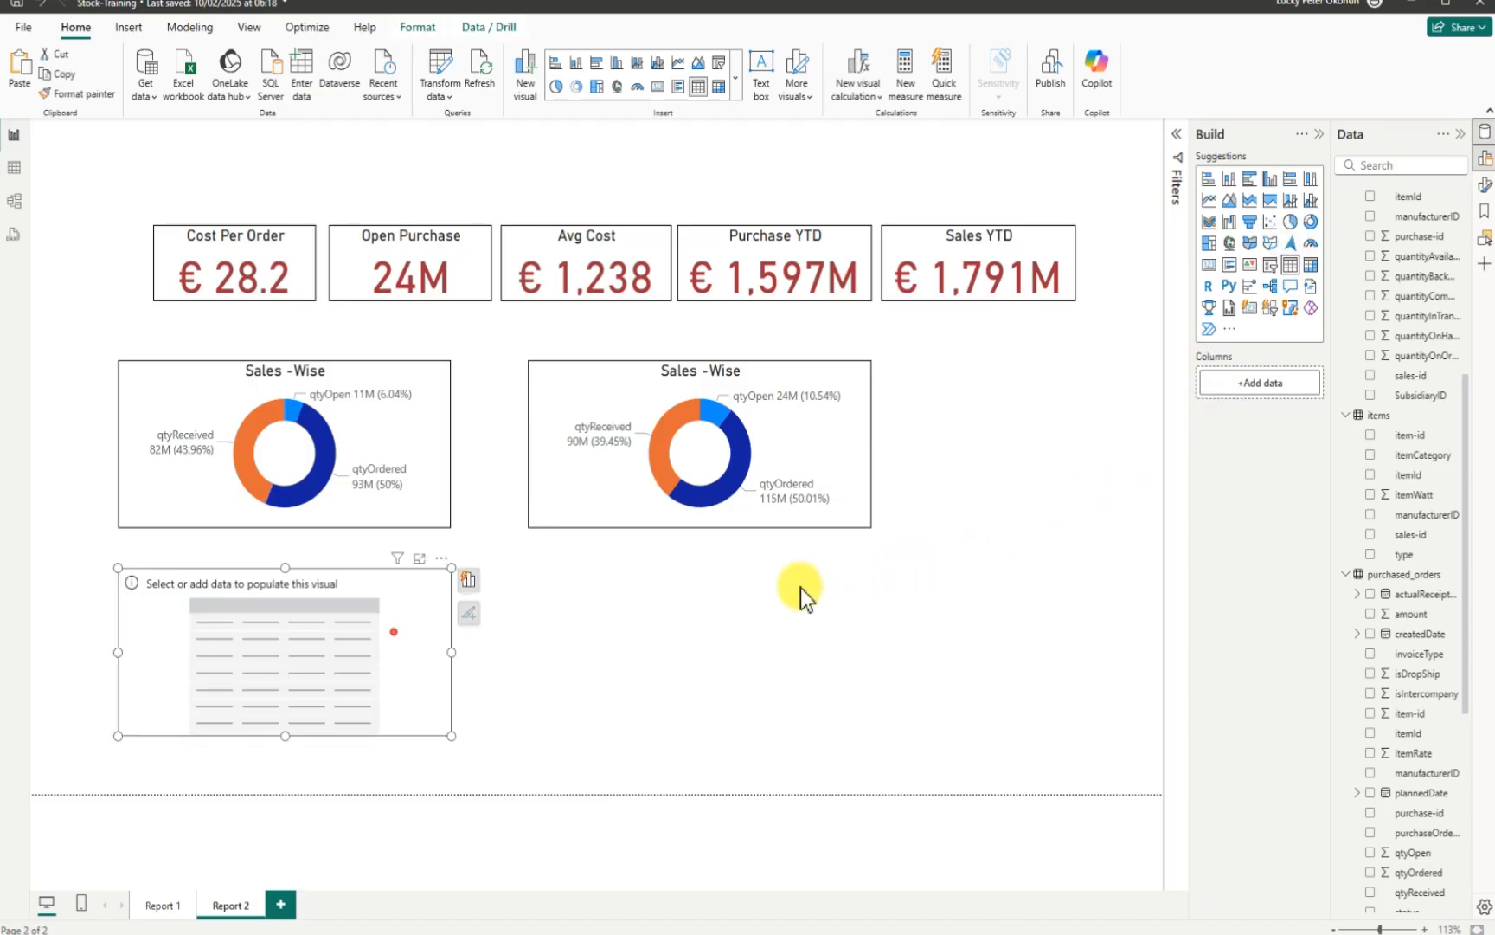
pyautogui.moveTo(393, 630); pyautogui.dragTo(890, 630)
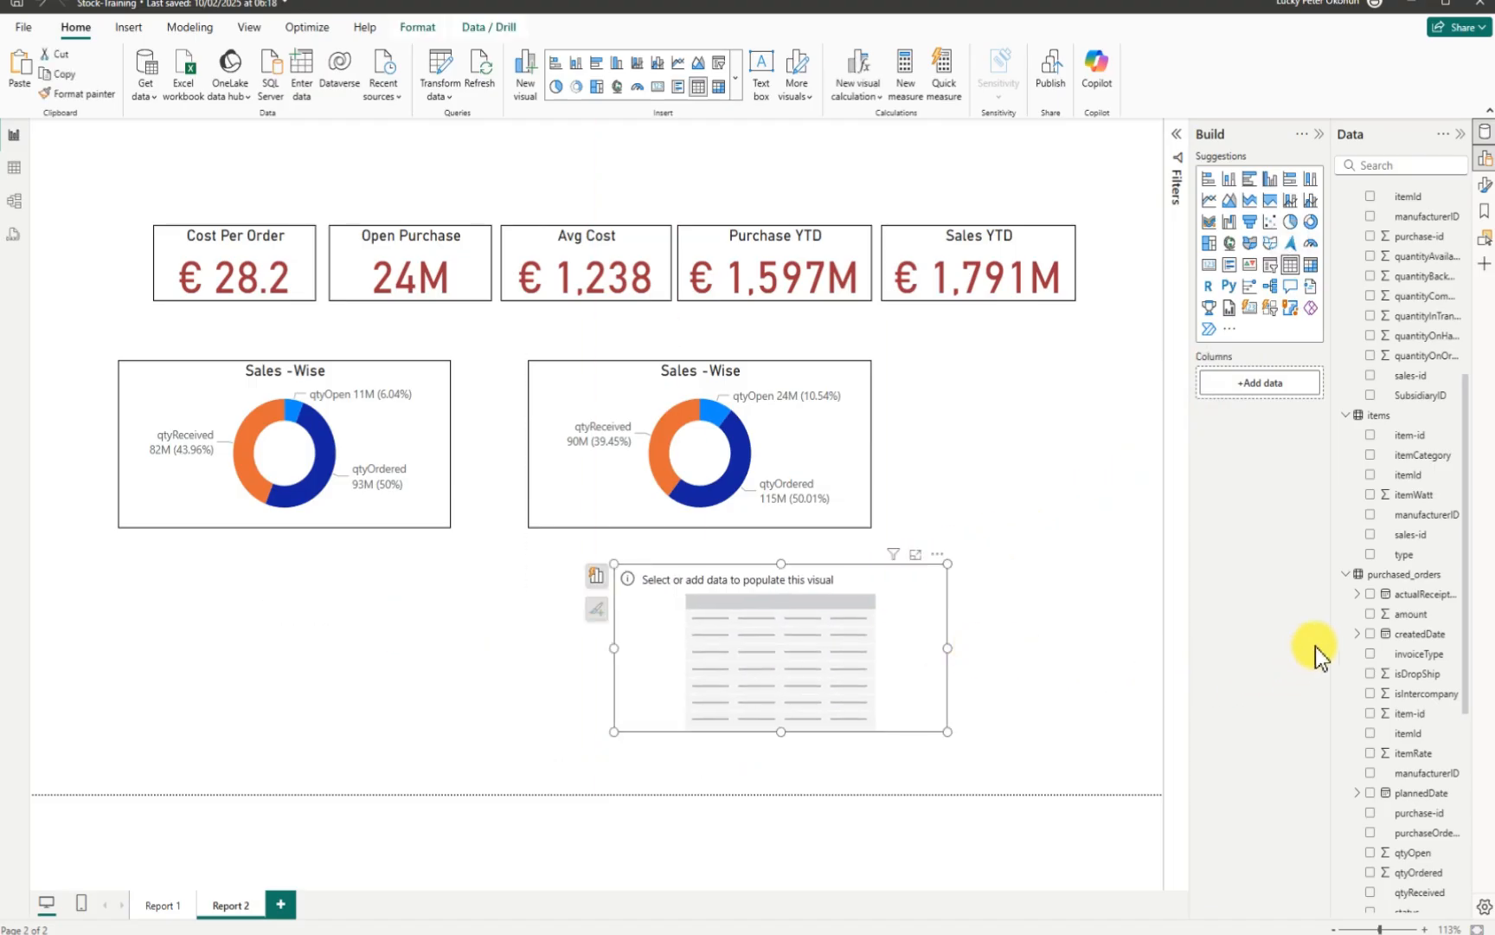
pyautogui.click(1370, 554)
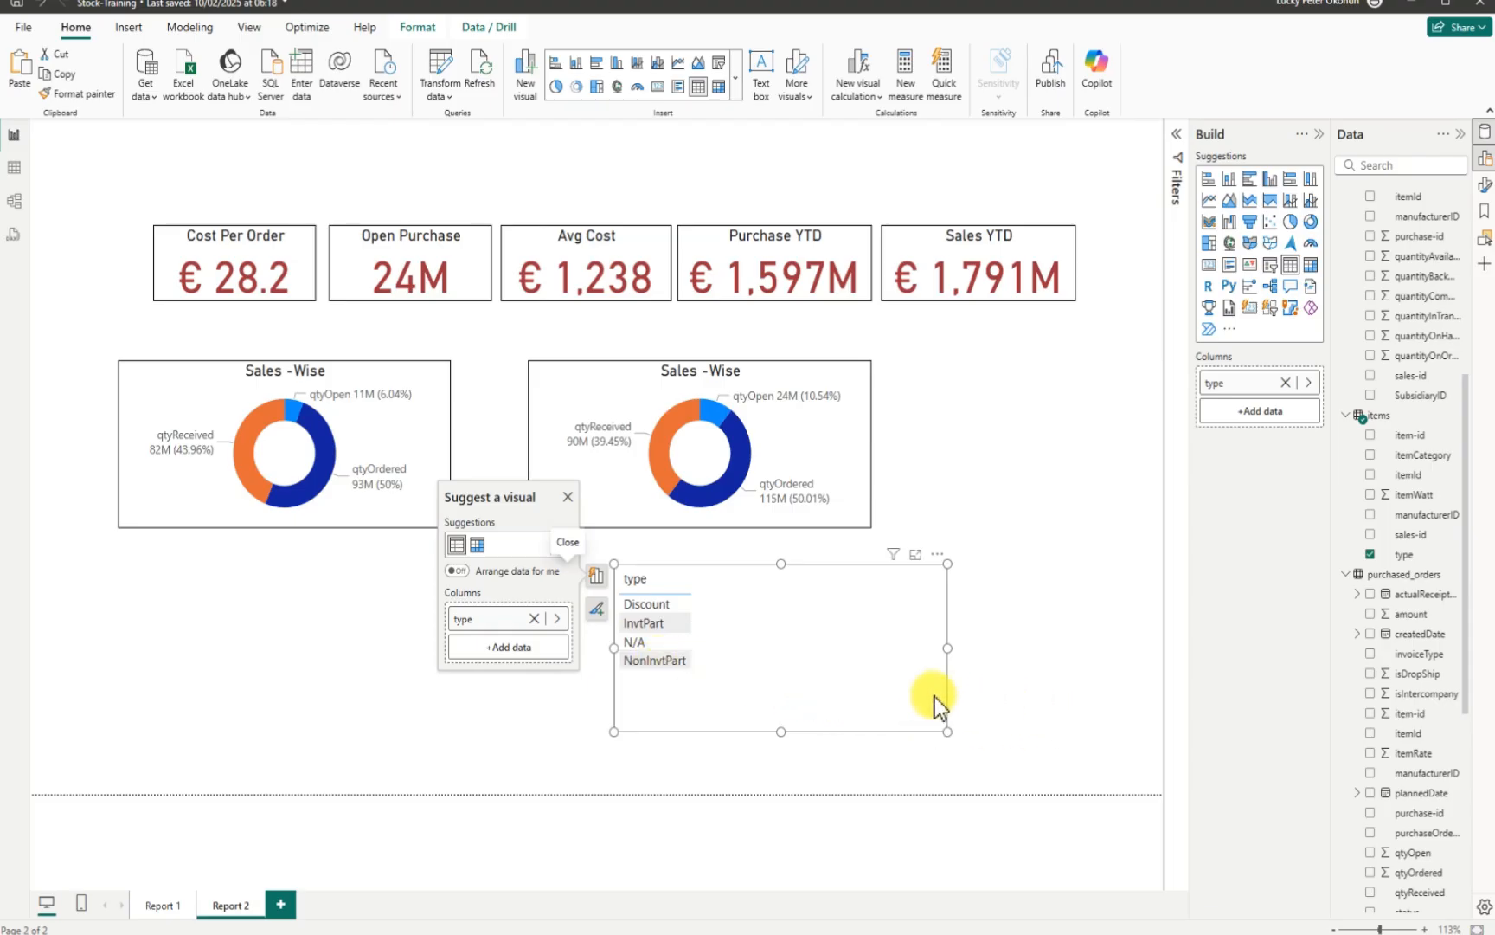
pyautogui.moveTo(762, 678); pyautogui.dragTo(612, 670)
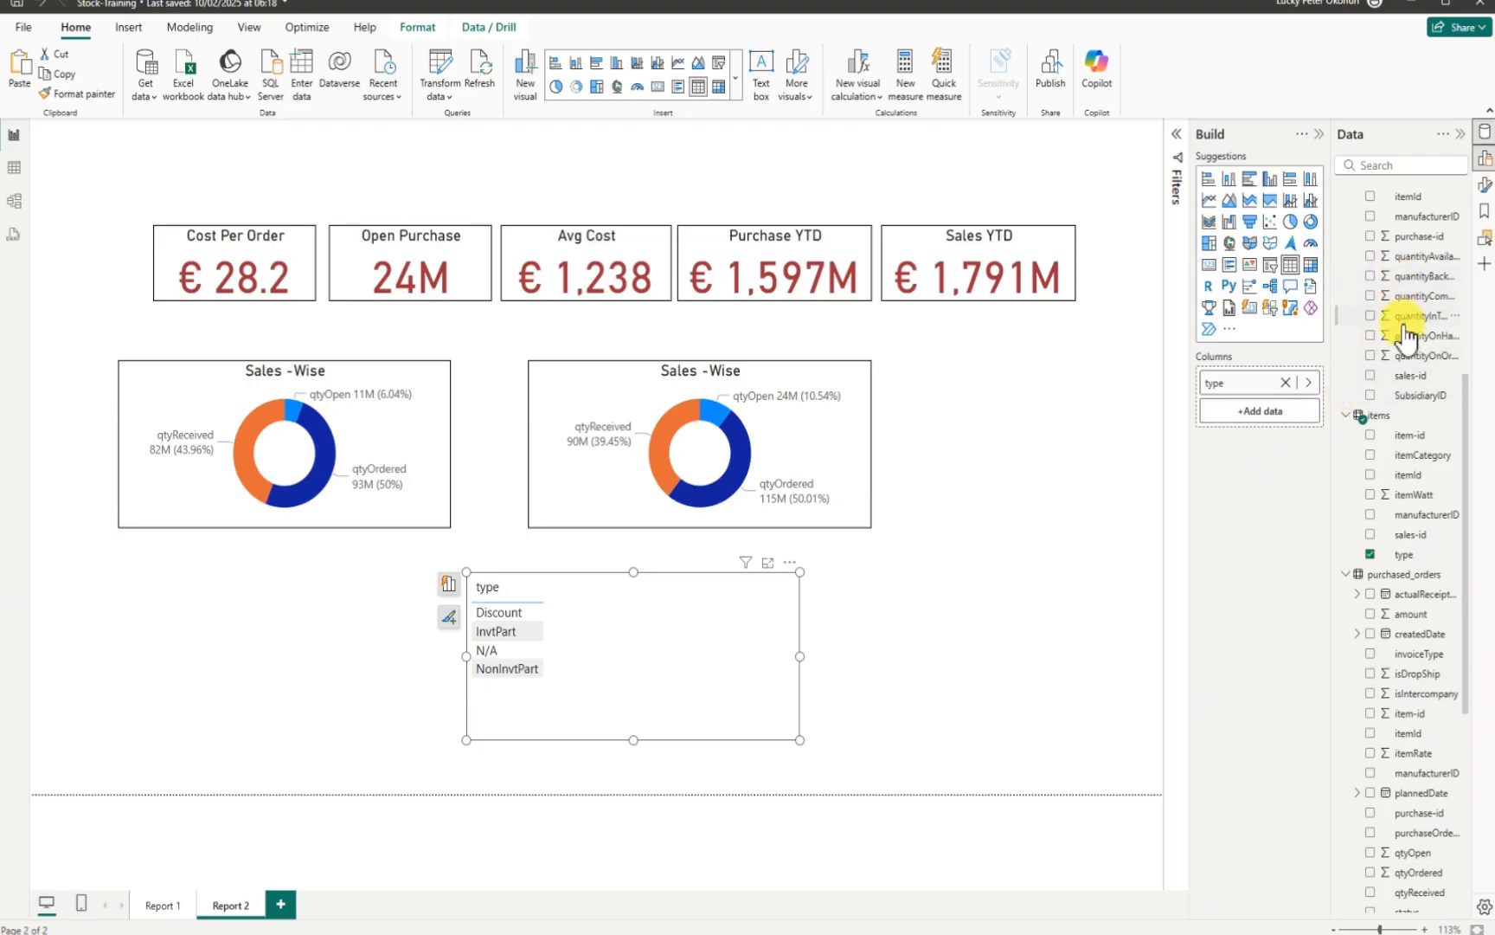
# Step: Add the Purchase and Sales Revenue measures to the type table
pyautogui.scroll(5, 1404, 333)
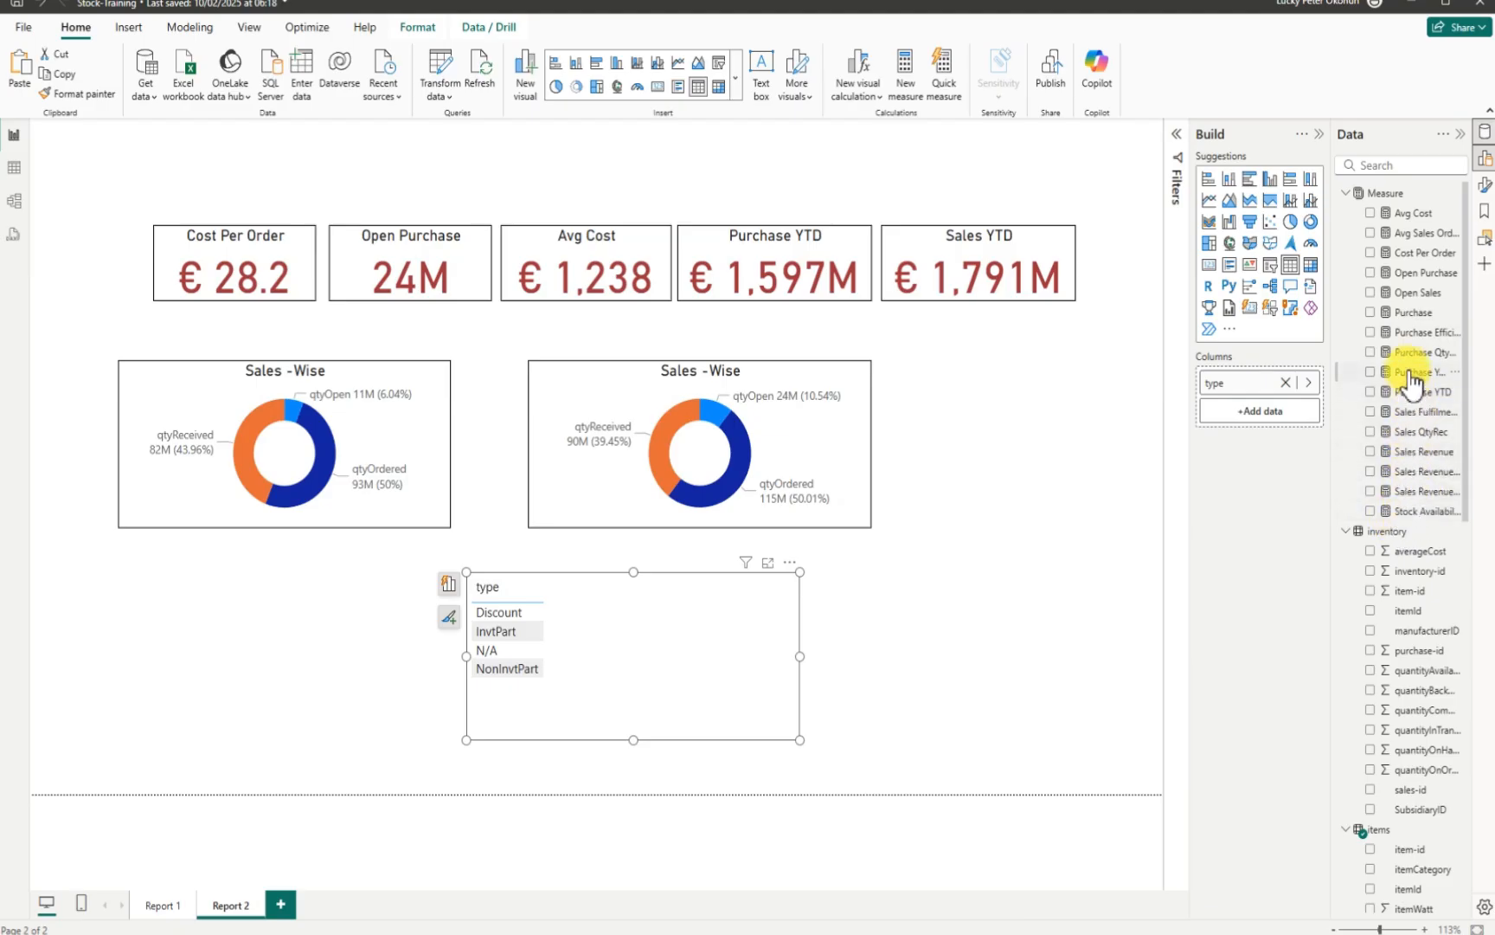
pyautogui.click(1371, 313)
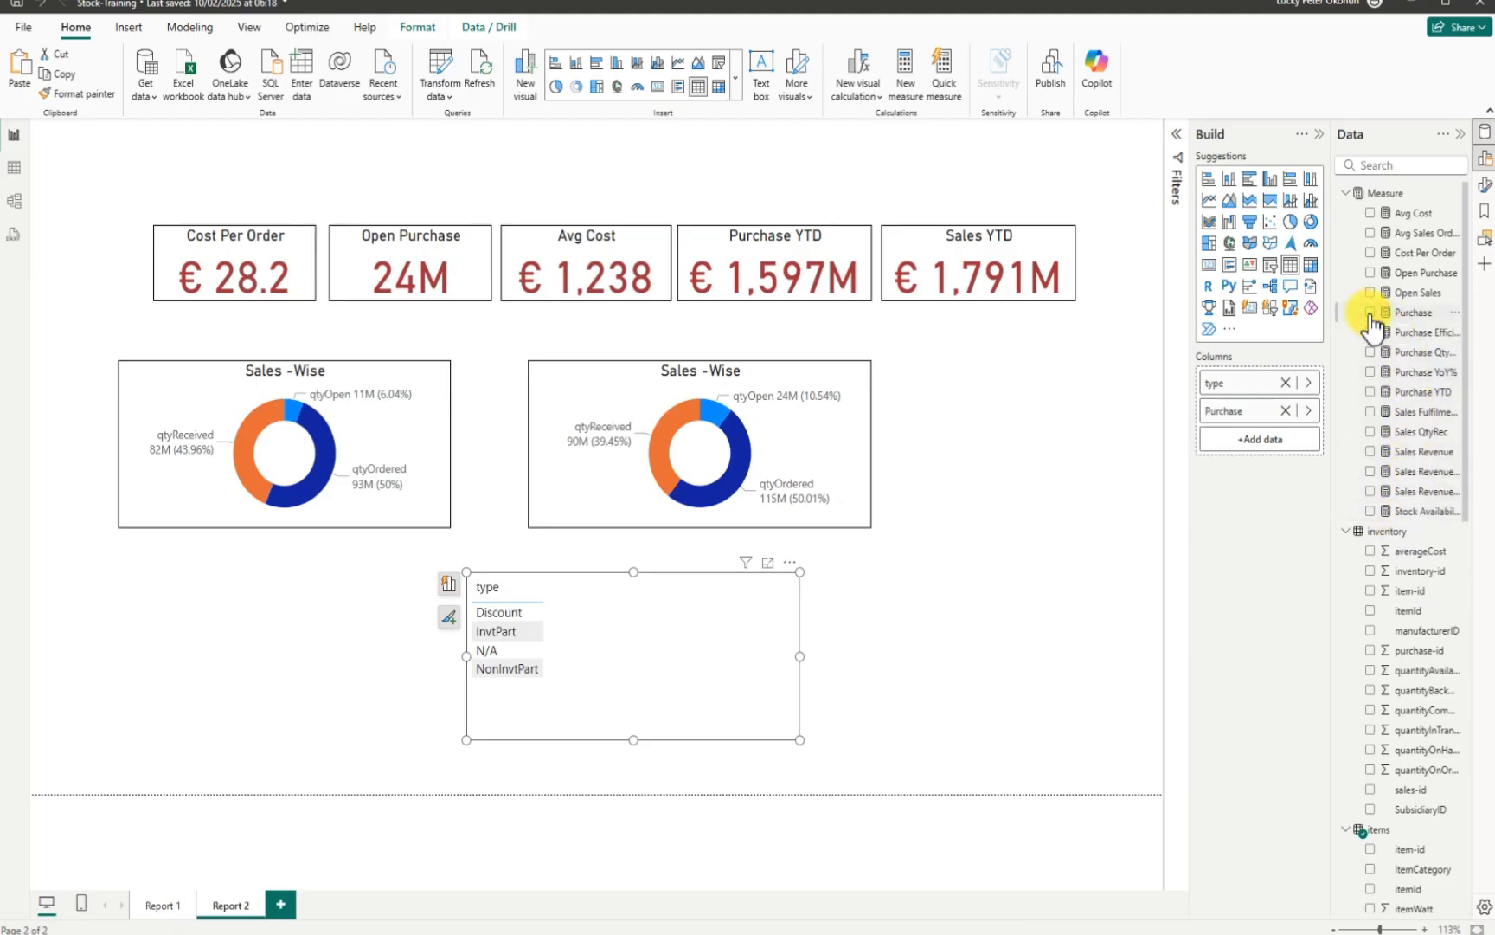
pyautogui.click(448, 584)
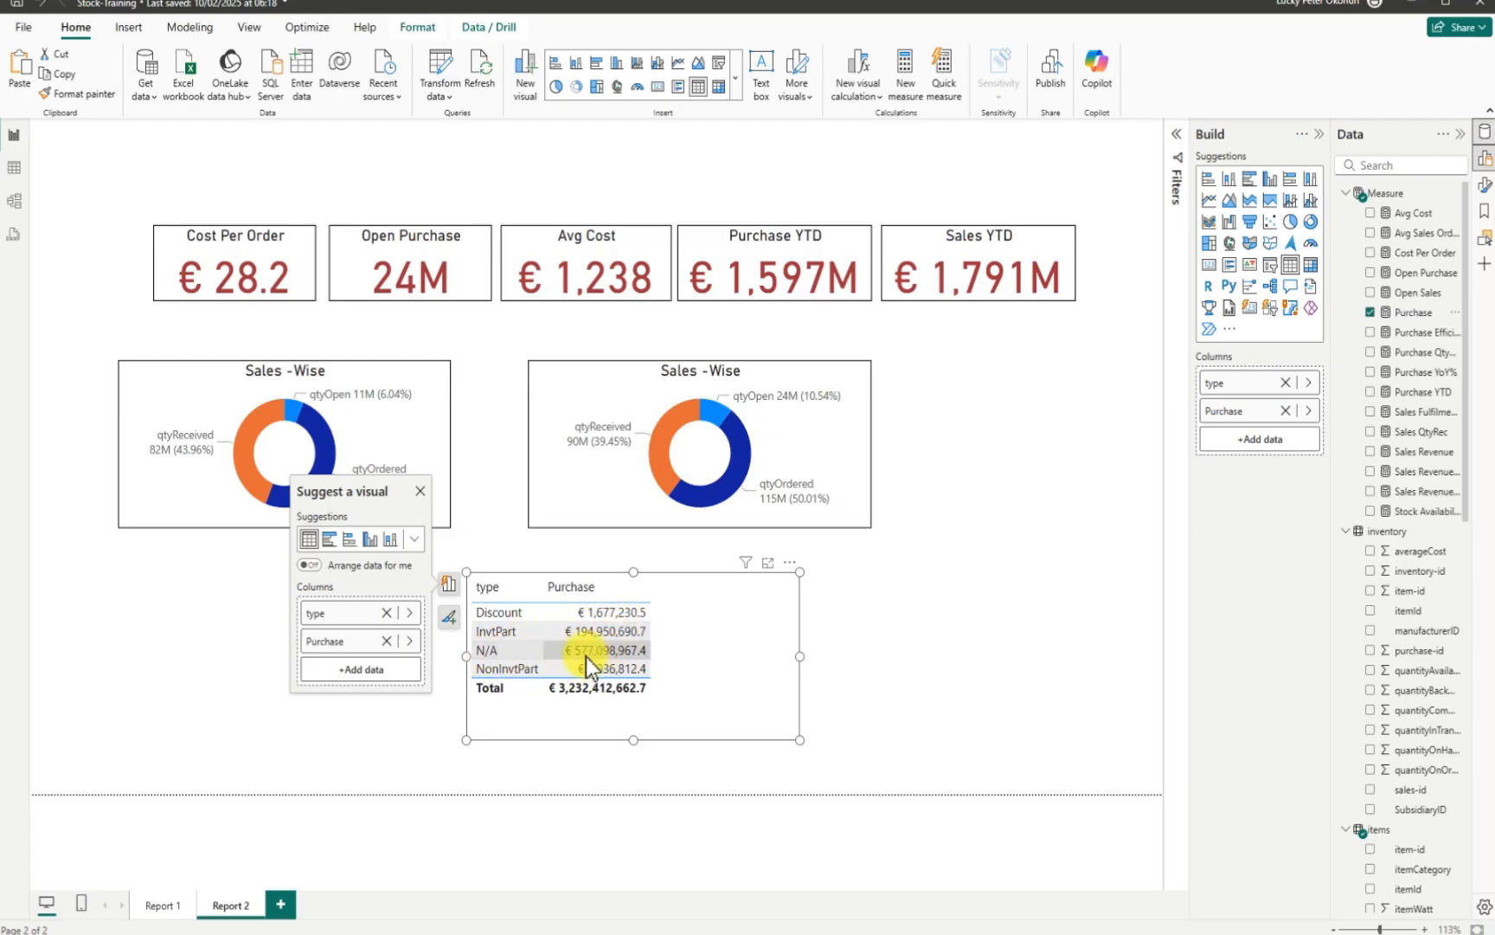
pyautogui.click(1370, 451)
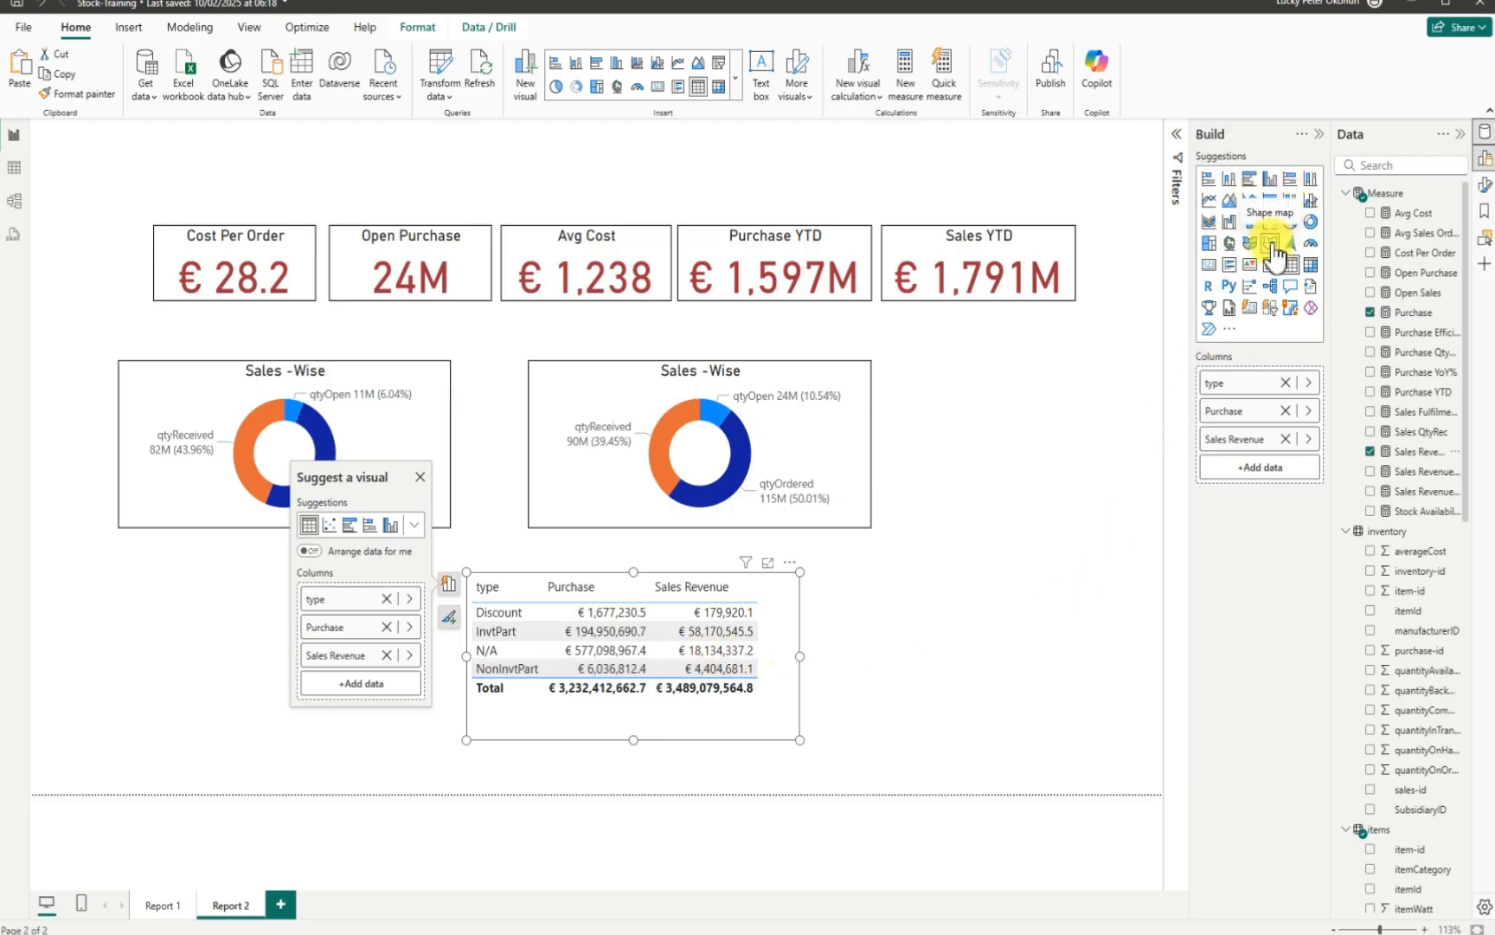
# Step: Turn the type table into a taller, wider clustered column chart and place it below the first donut chart
pyautogui.click(1270, 179)
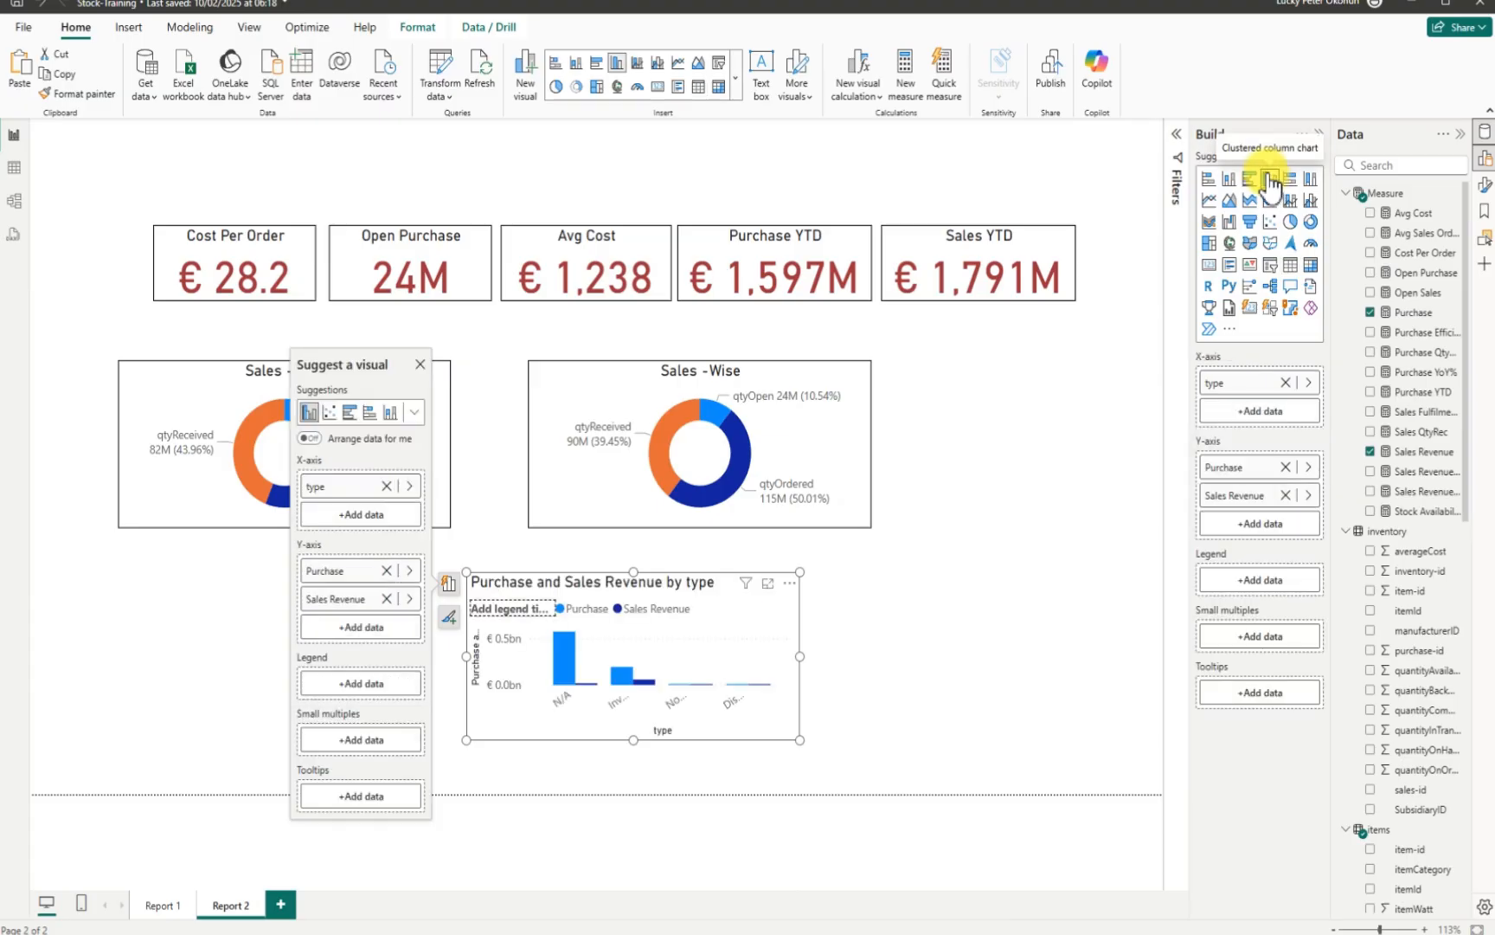
pyautogui.click(1250, 180)
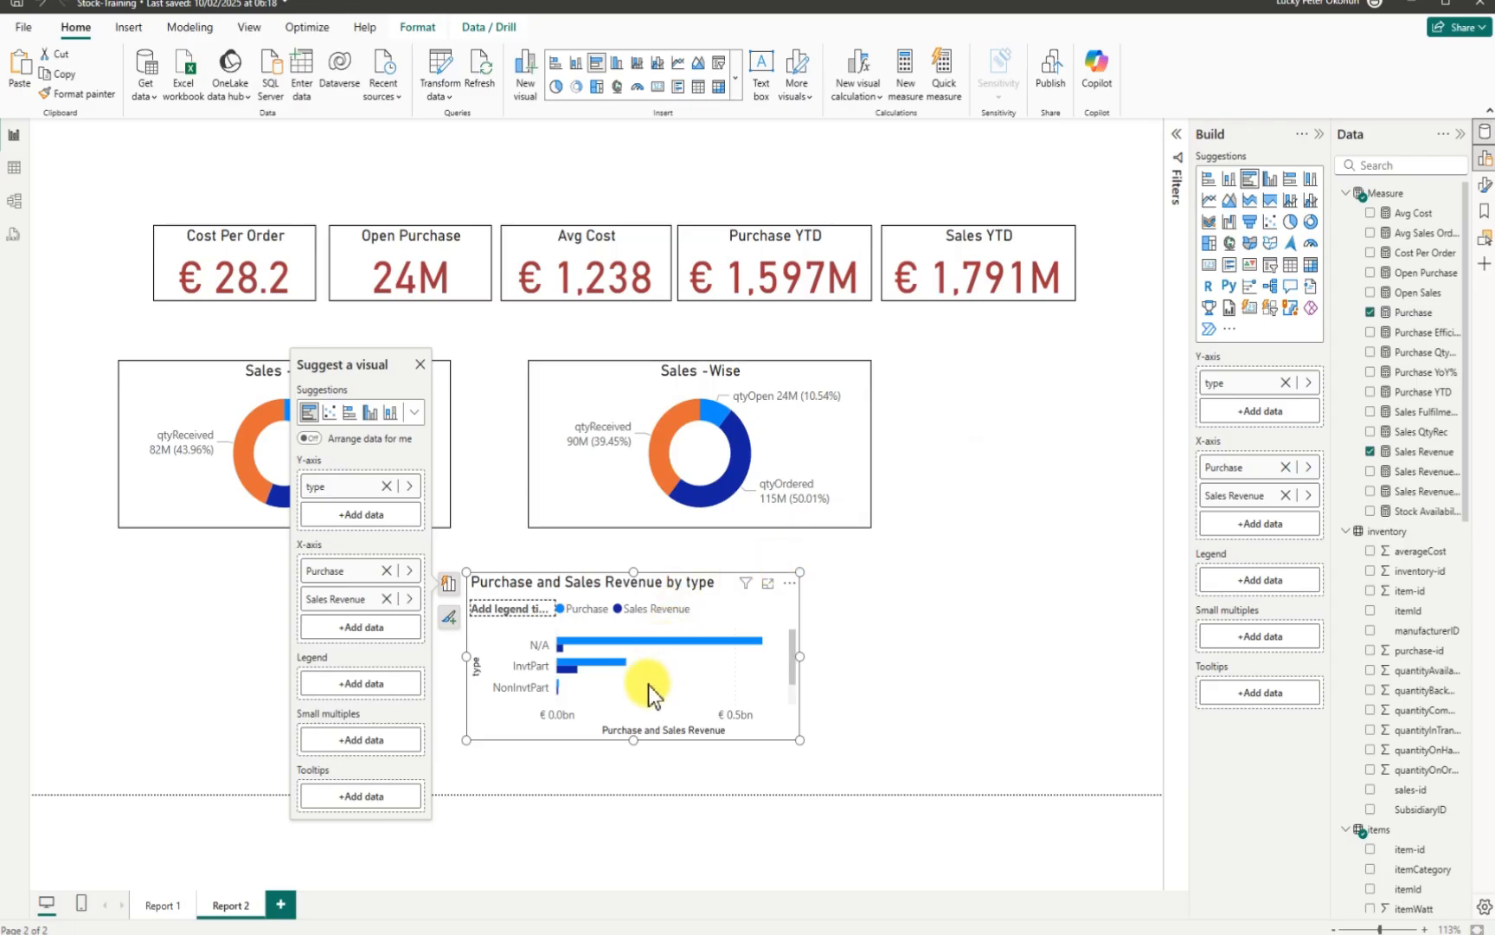
pyautogui.moveTo(631, 742); pyautogui.dragTo(632, 777)
pyautogui.click(627, 763)
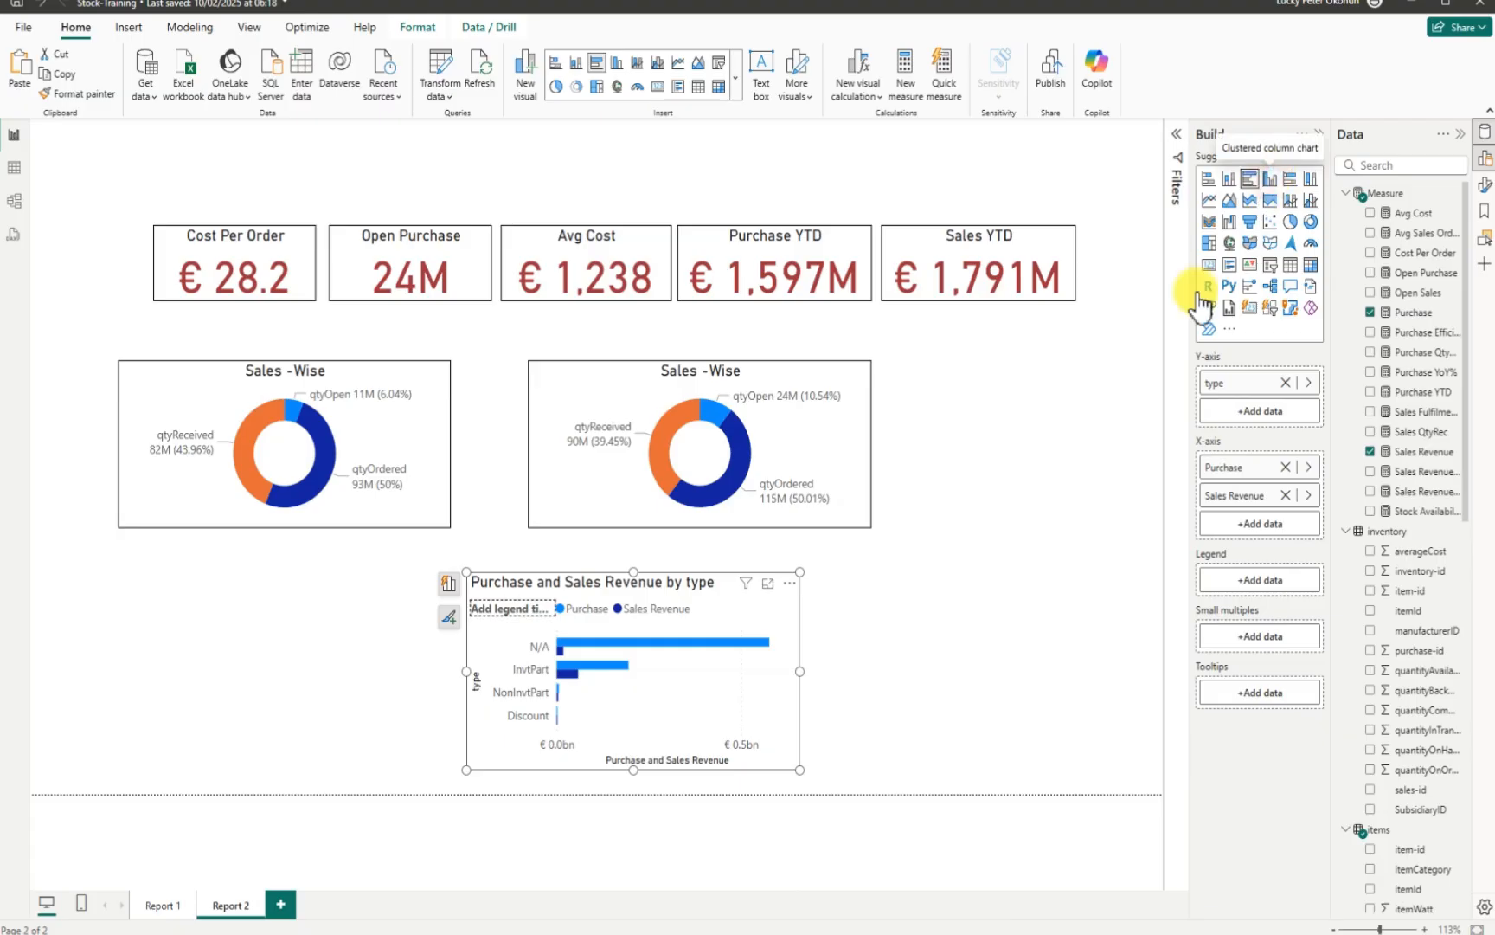
pyautogui.moveTo(670, 653); pyautogui.dragTo(294, 631)
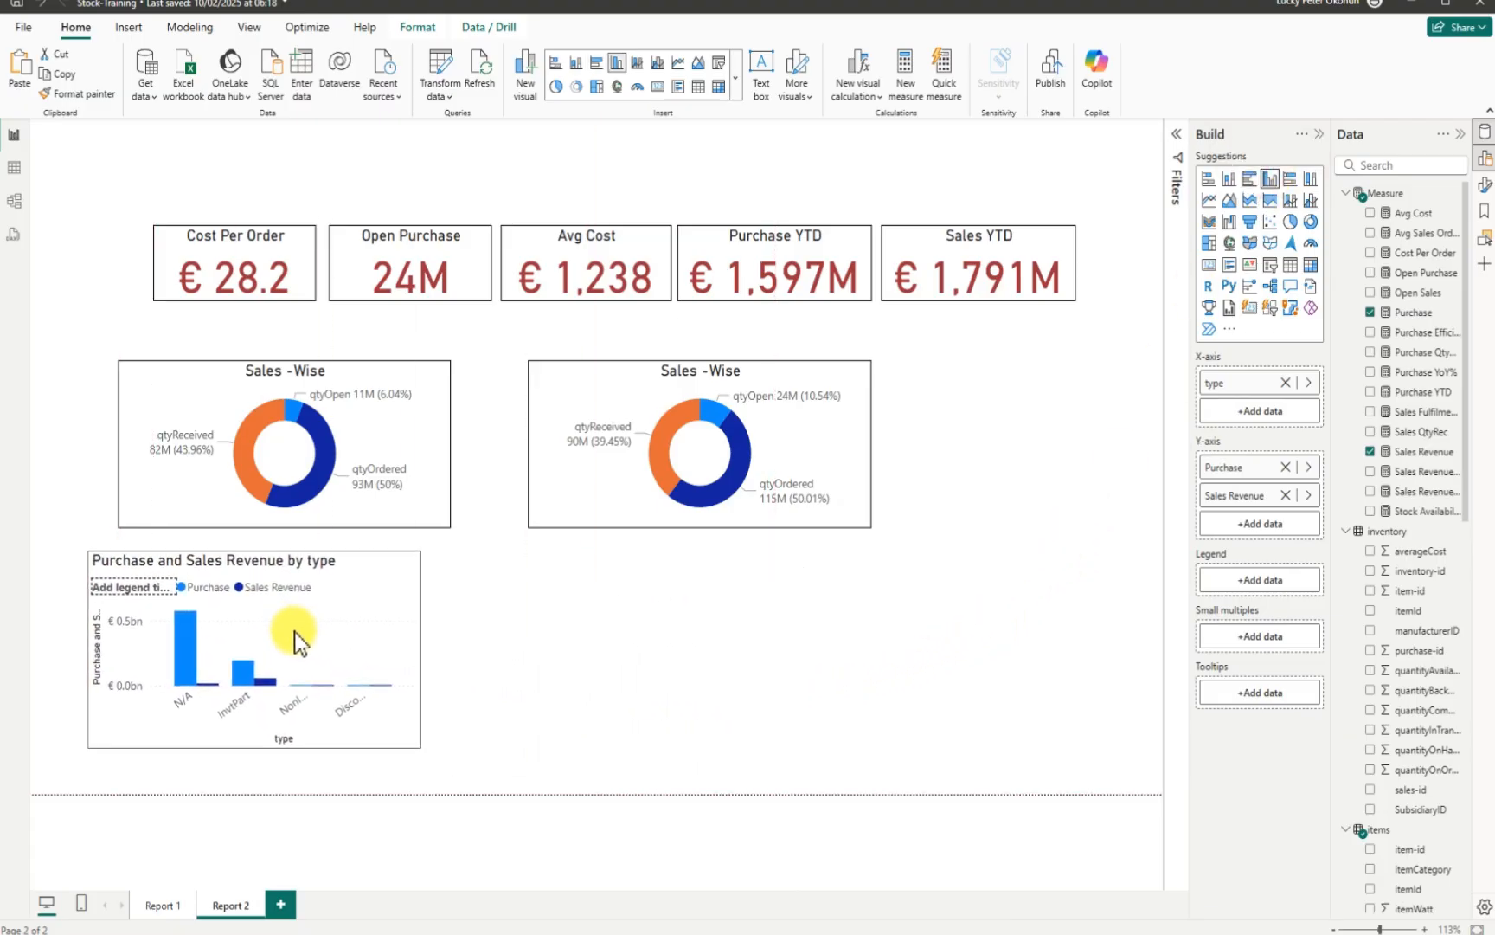
pyautogui.moveTo(418, 656); pyautogui.dragTo(483, 648)
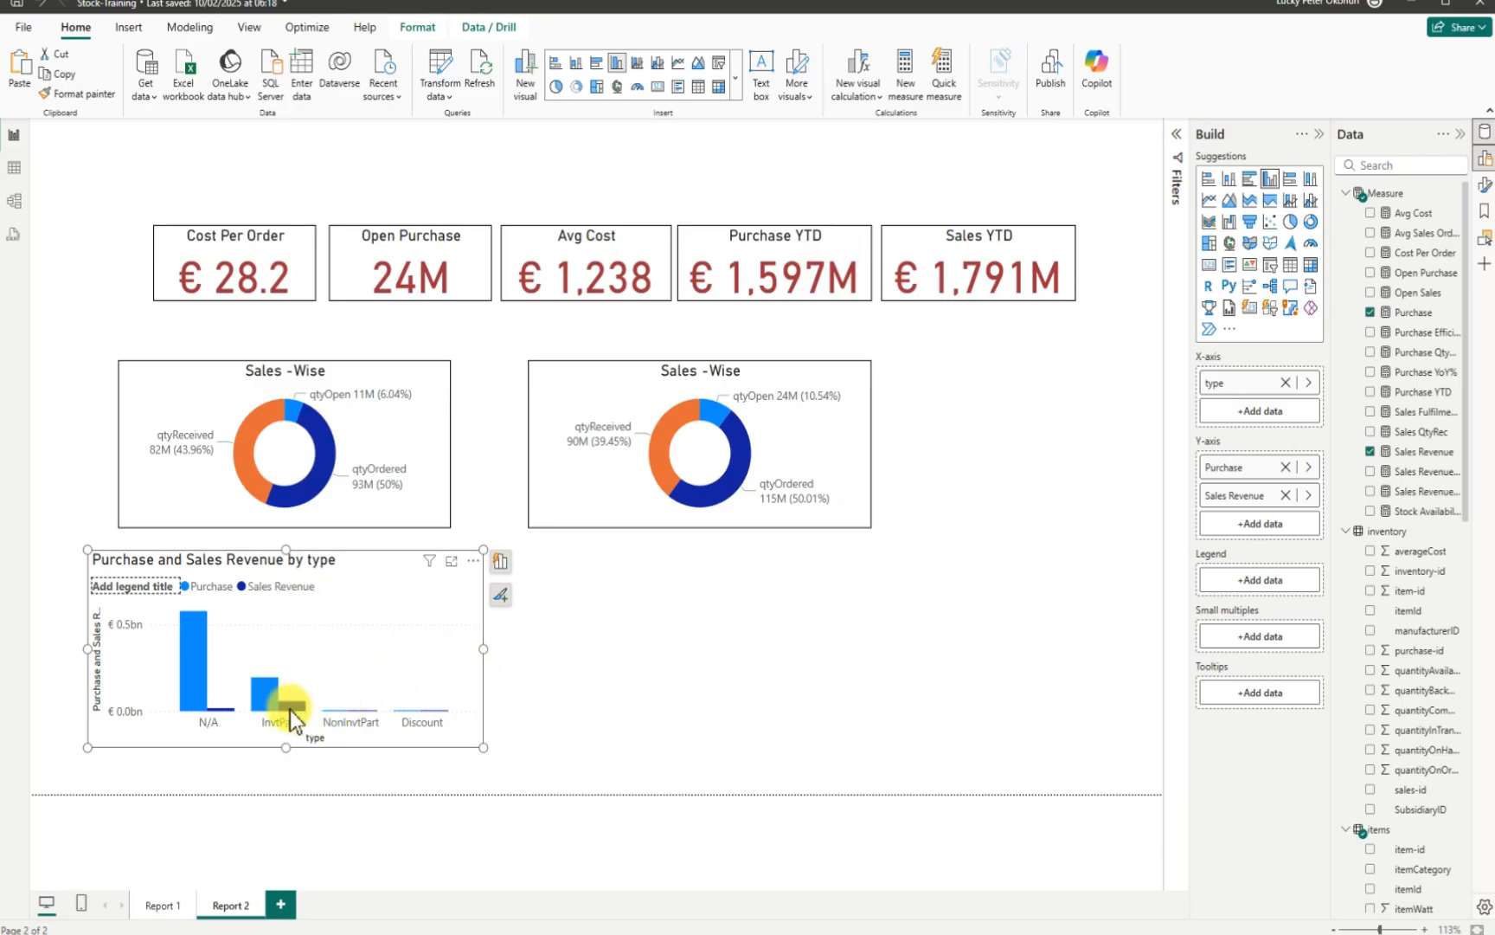
# Step: Sort the column chart's axis in ascending order
pyautogui.moveTo(191, 693)
pyautogui.click(473, 560)
pyautogui.moveTo(545, 662)
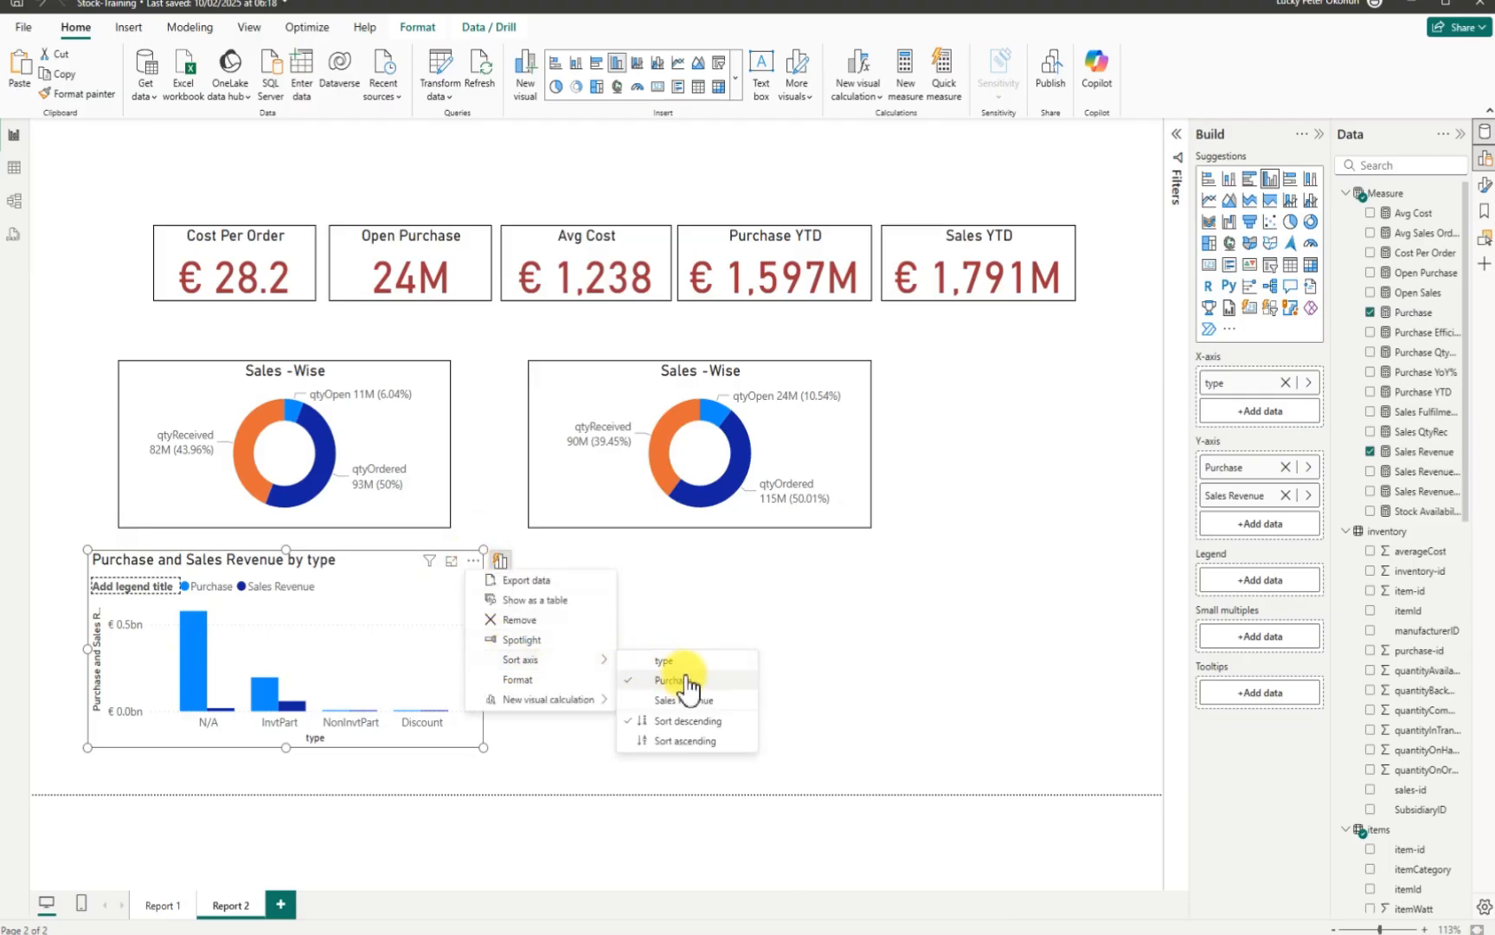
pyautogui.click(668, 741)
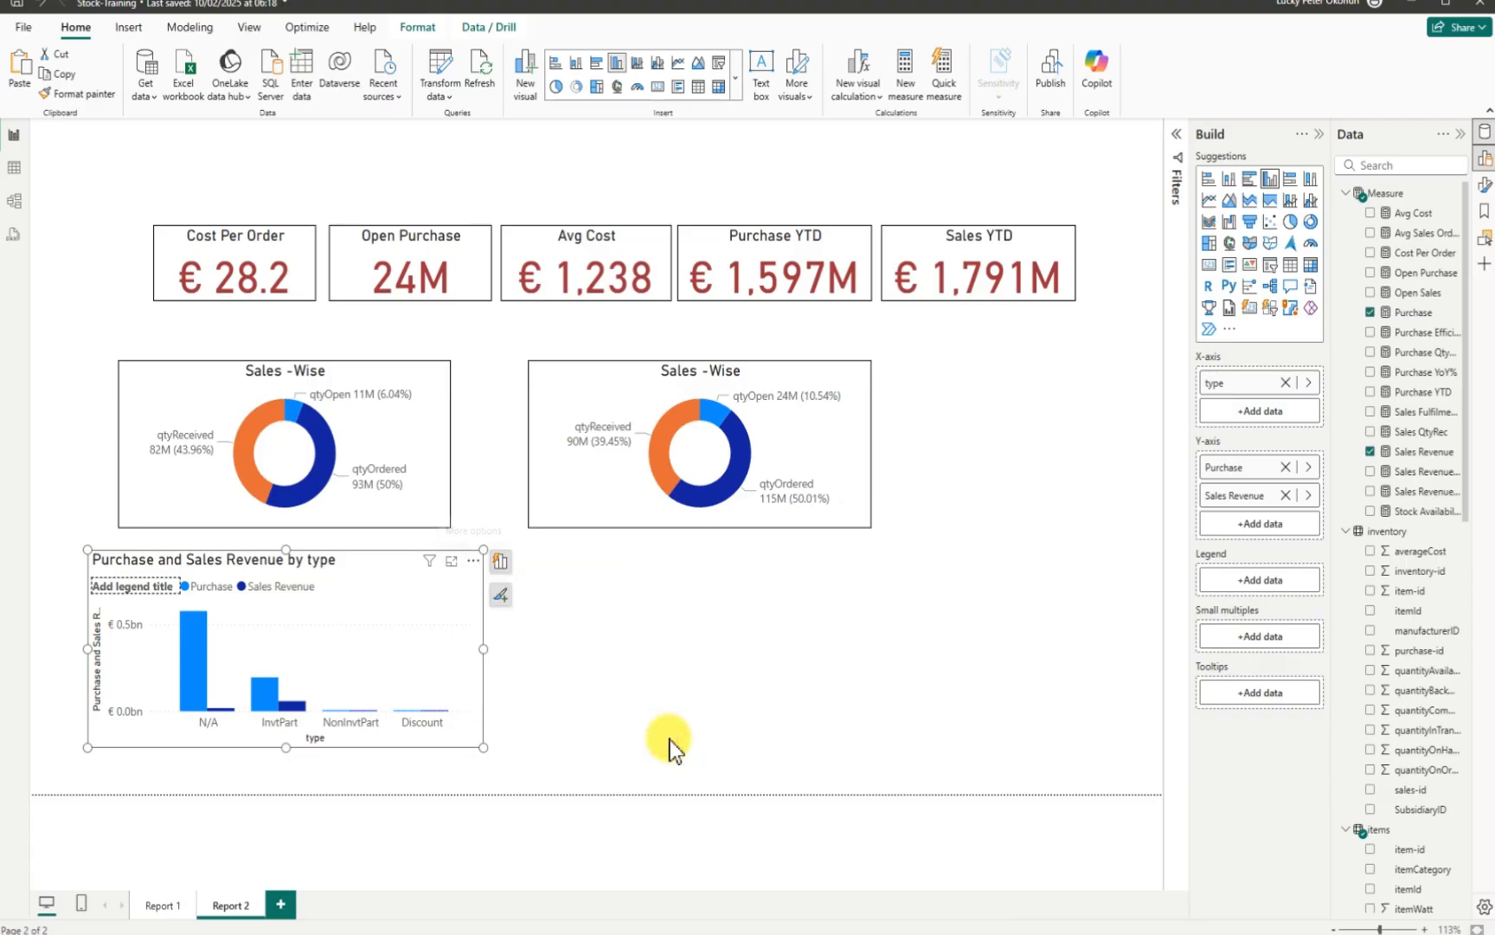
# Step: Sort the column chart by Sales Revenue in descending order
pyautogui.click(473, 562)
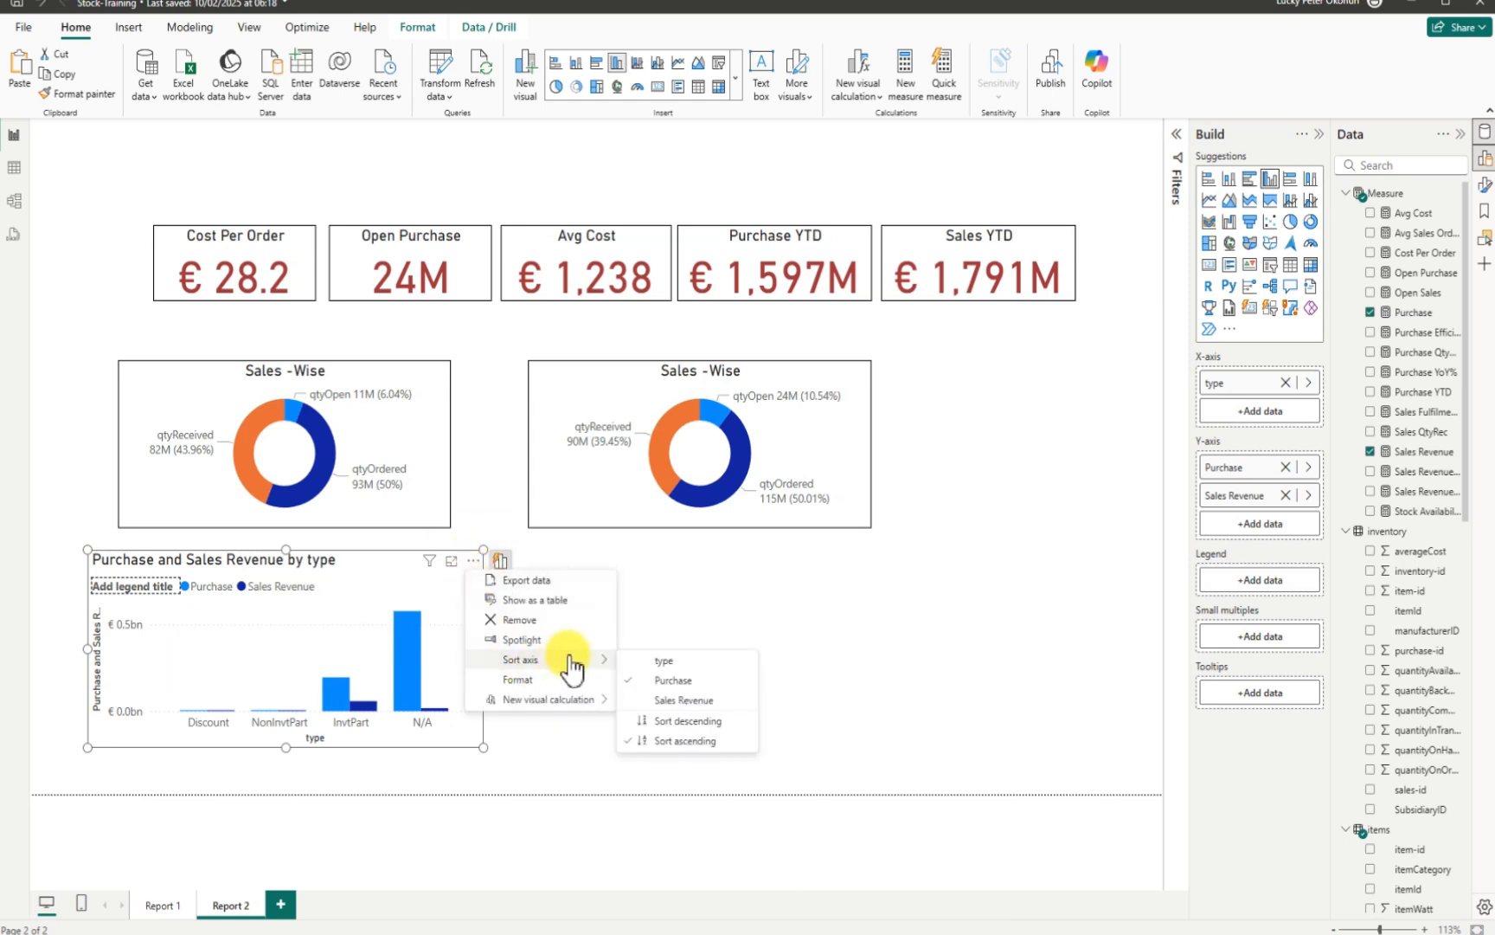
pyautogui.click(684, 701)
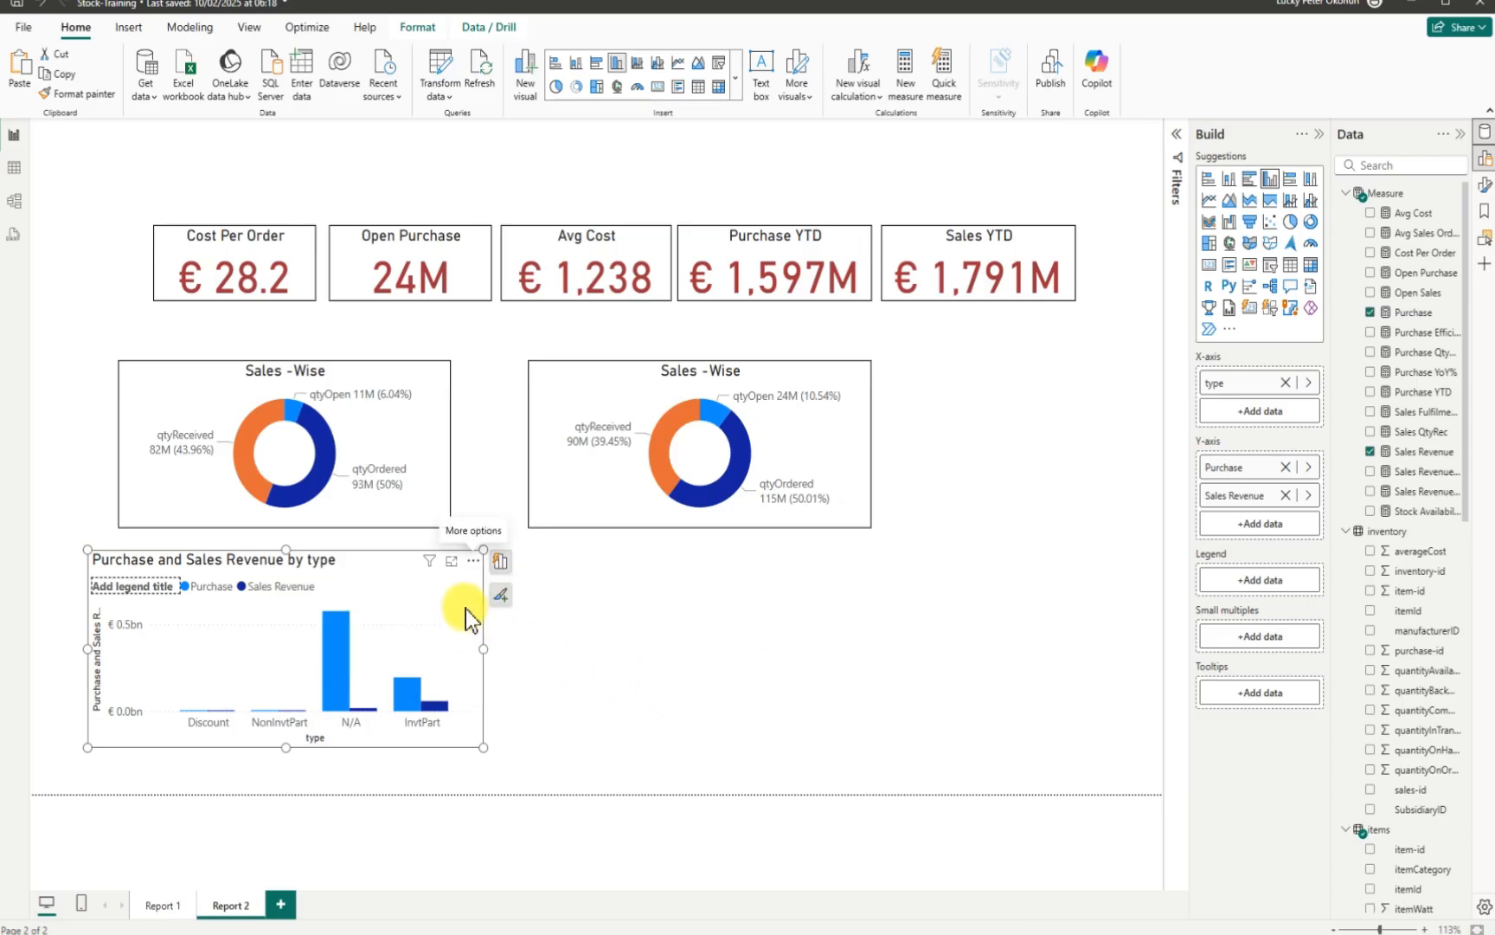
pyautogui.click(473, 561)
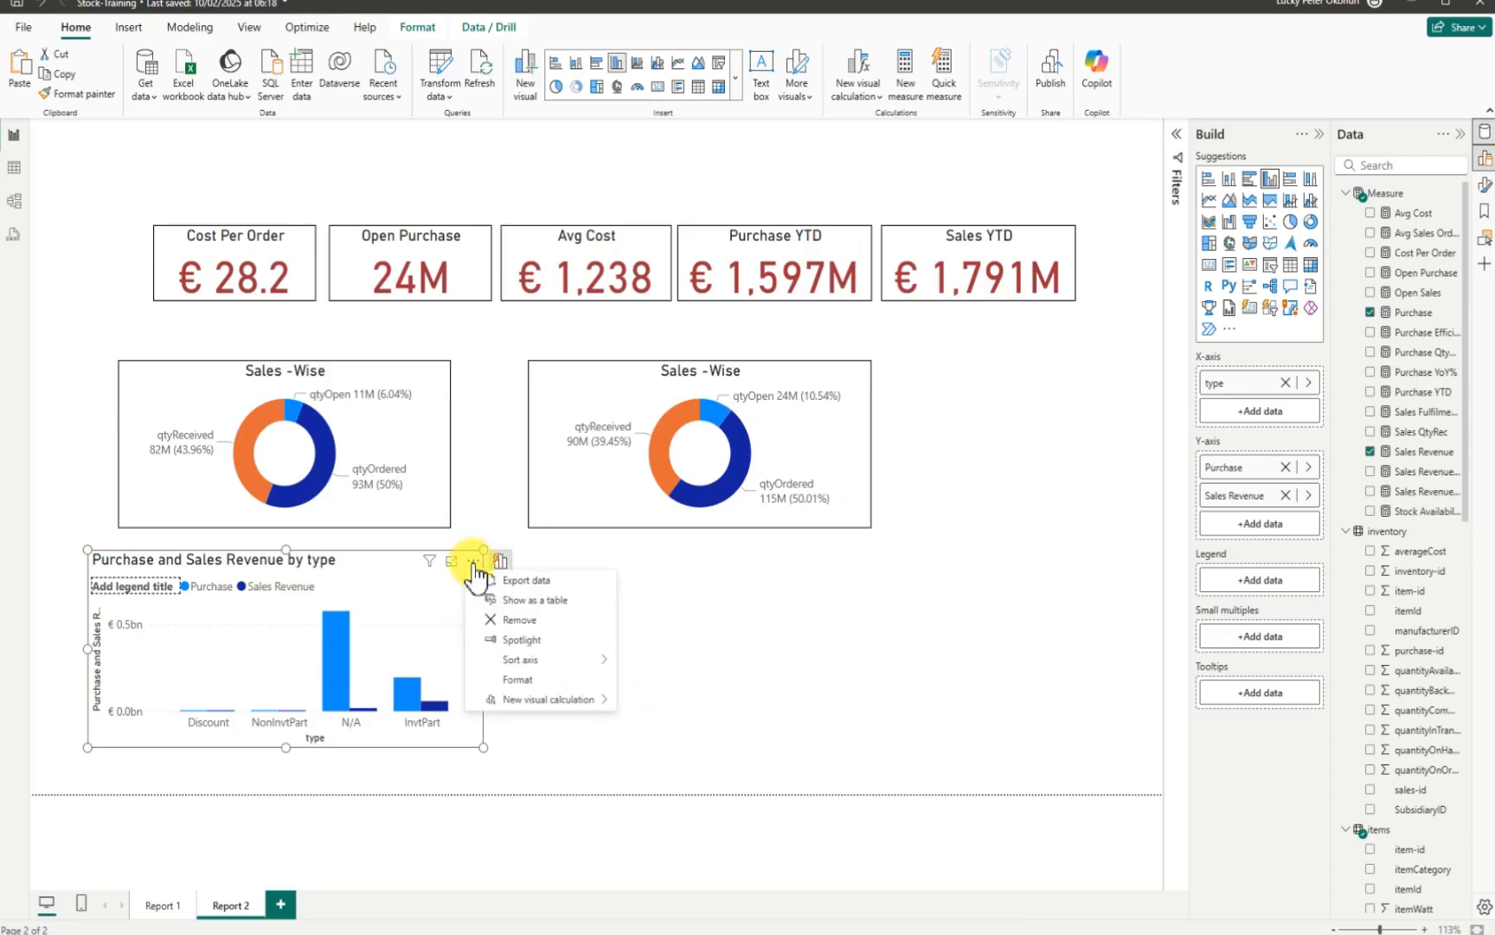
pyautogui.moveTo(571, 661)
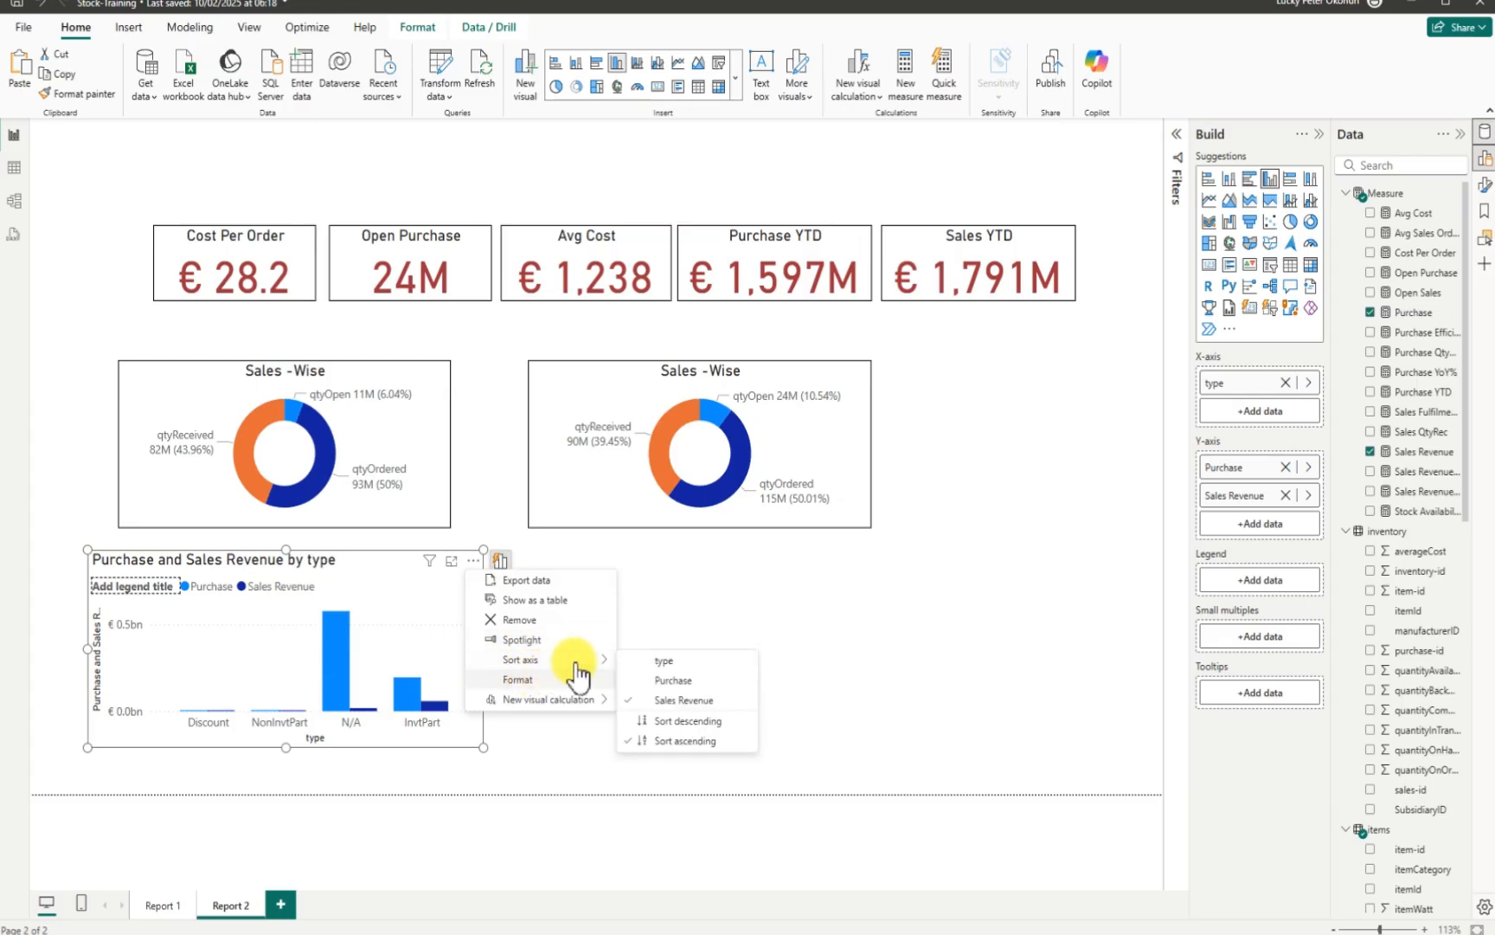
pyautogui.click(669, 720)
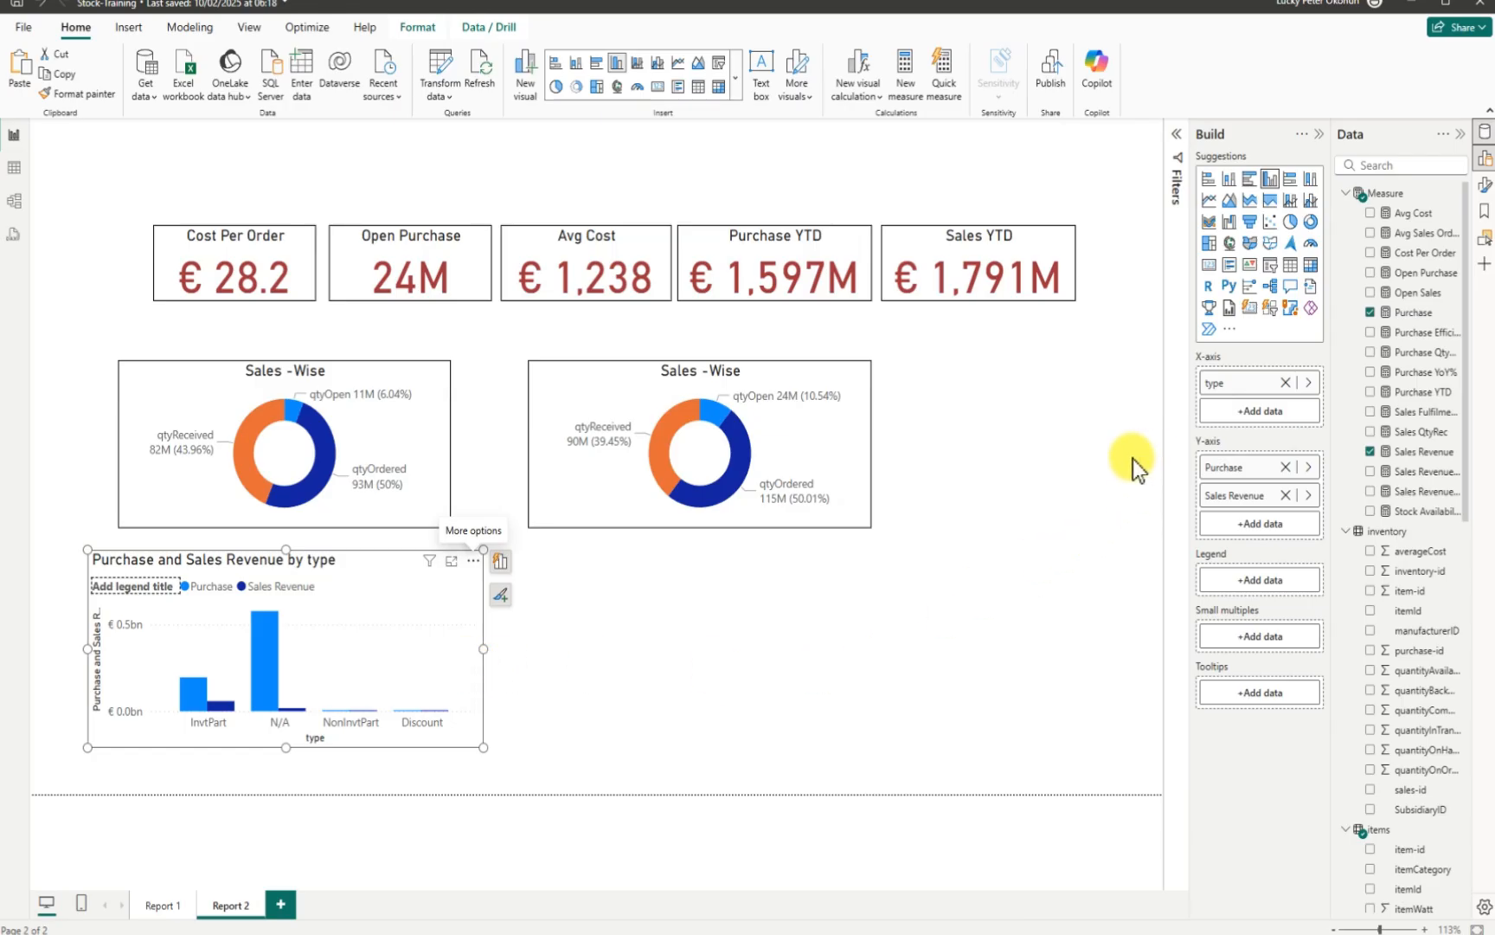
# Step: Turn off the column chart's background and turn on its visual border
pyautogui.click(474, 561)
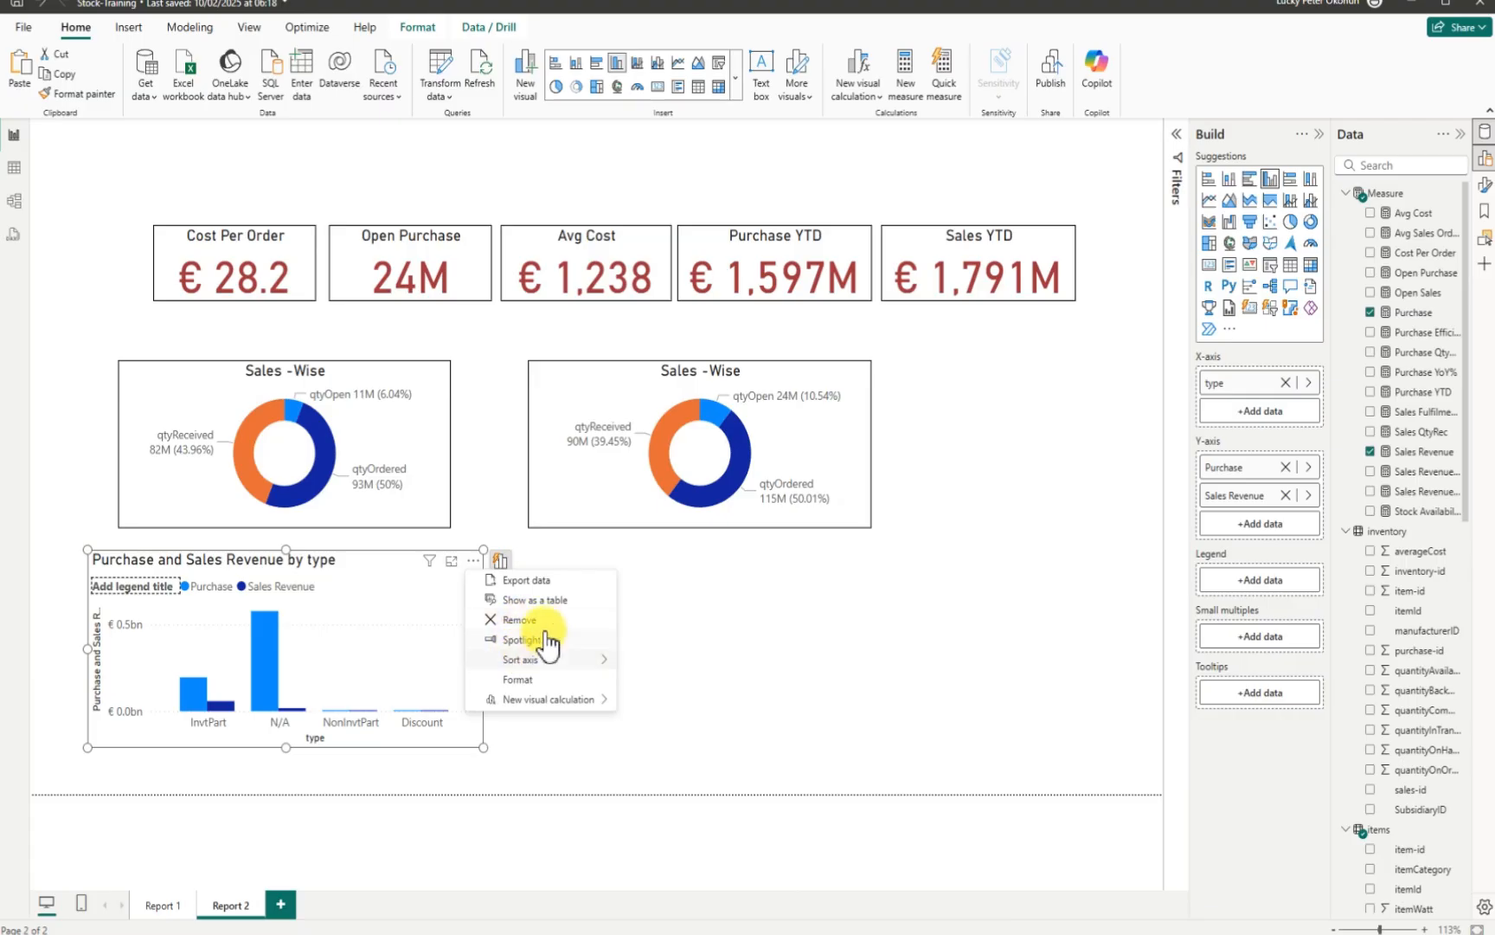
pyautogui.click(521, 681)
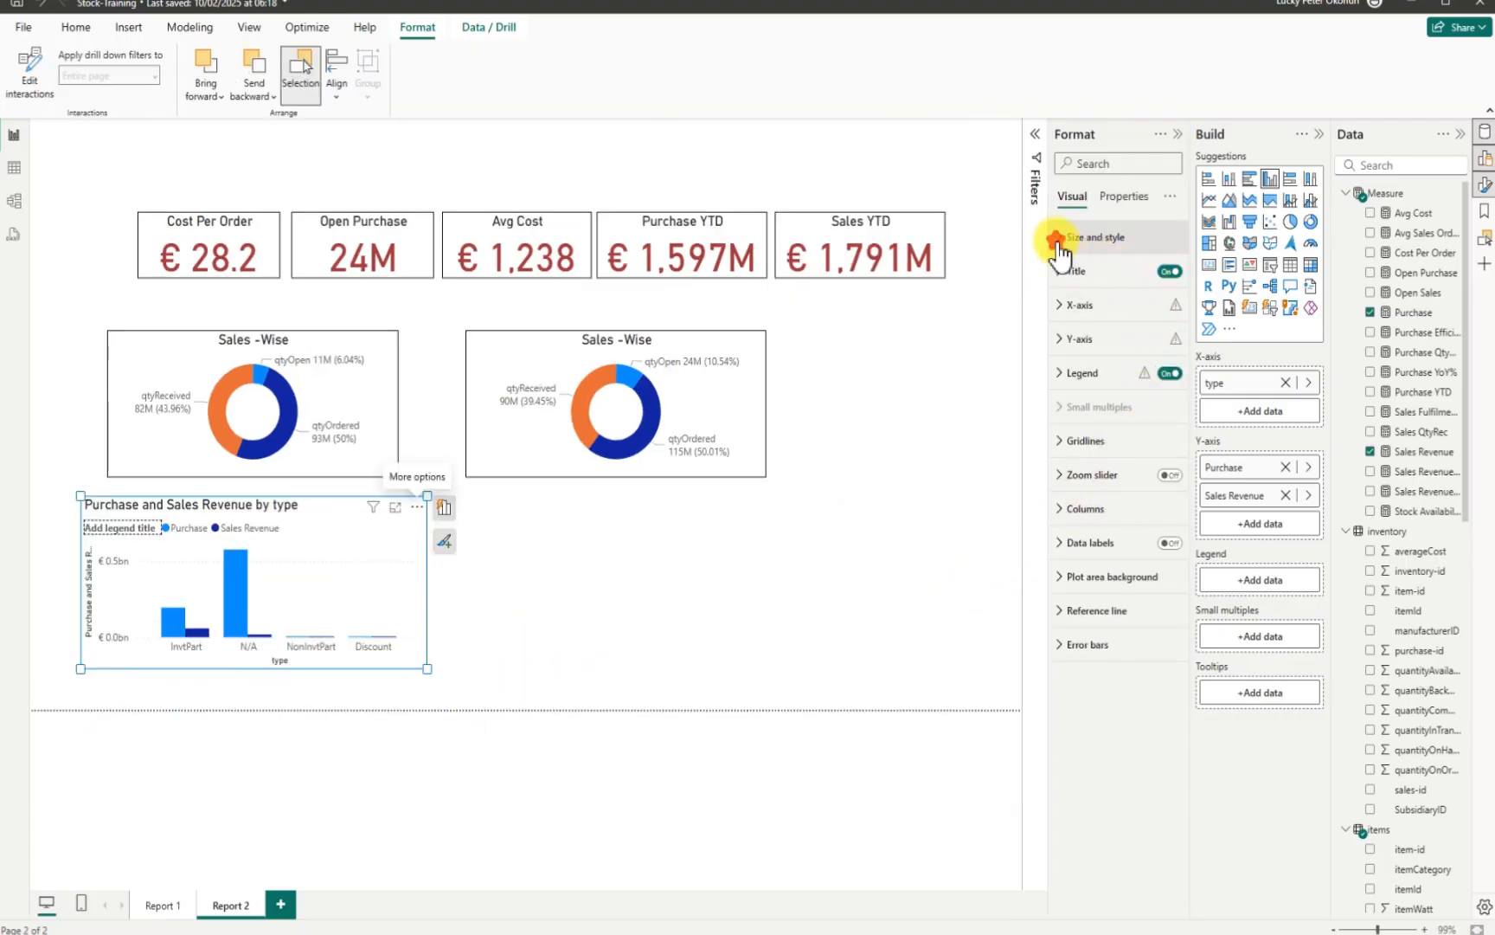
pyautogui.click(1059, 239)
pyautogui.click(1163, 551)
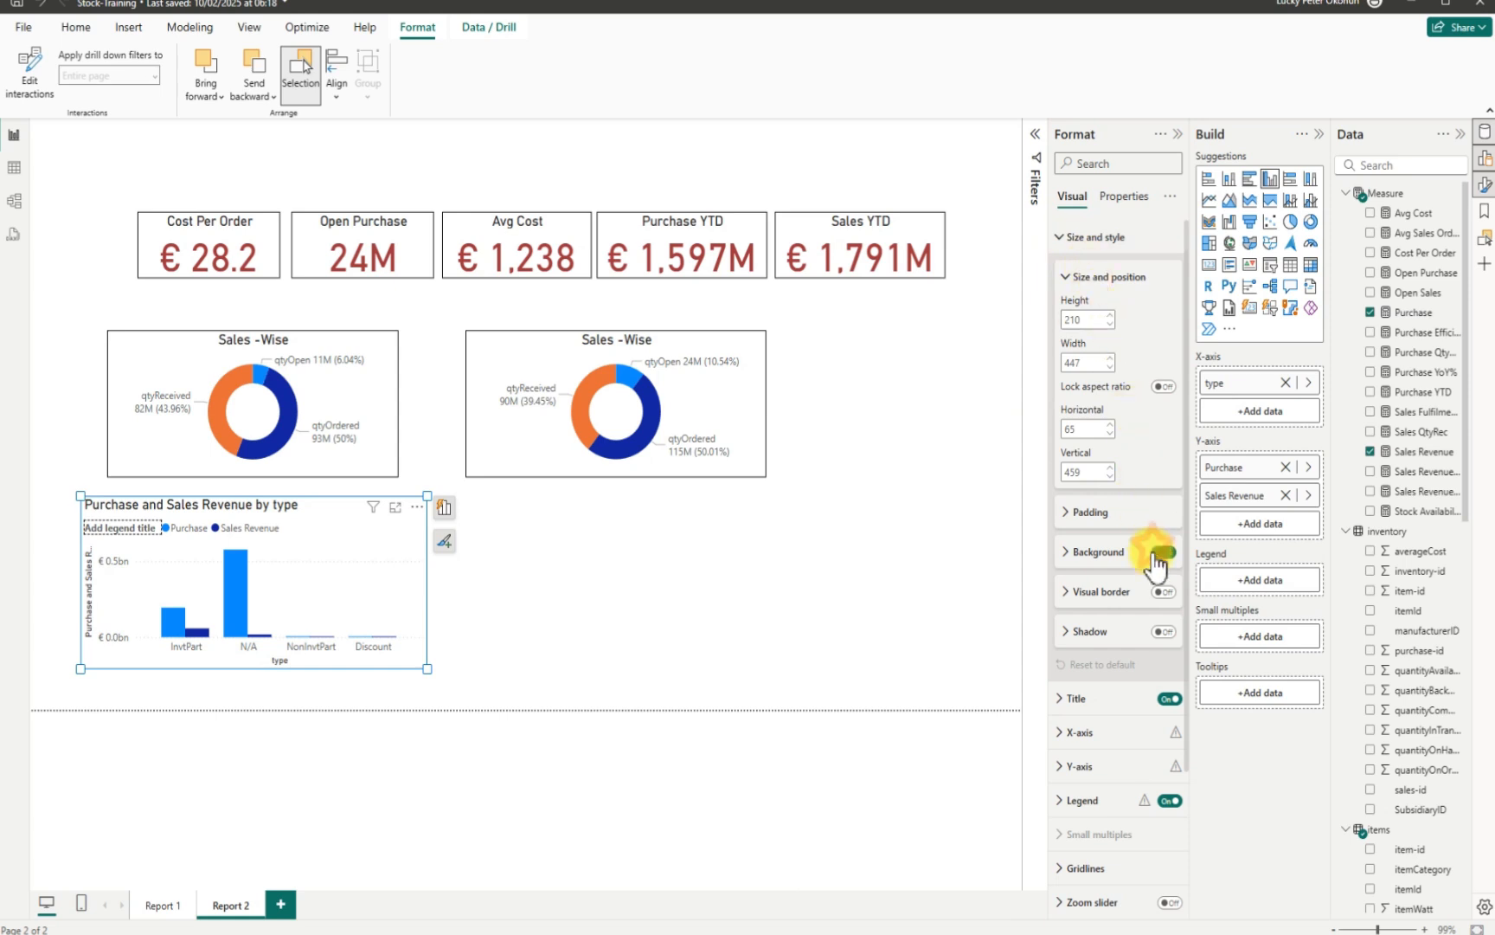
pyautogui.click(1162, 592)
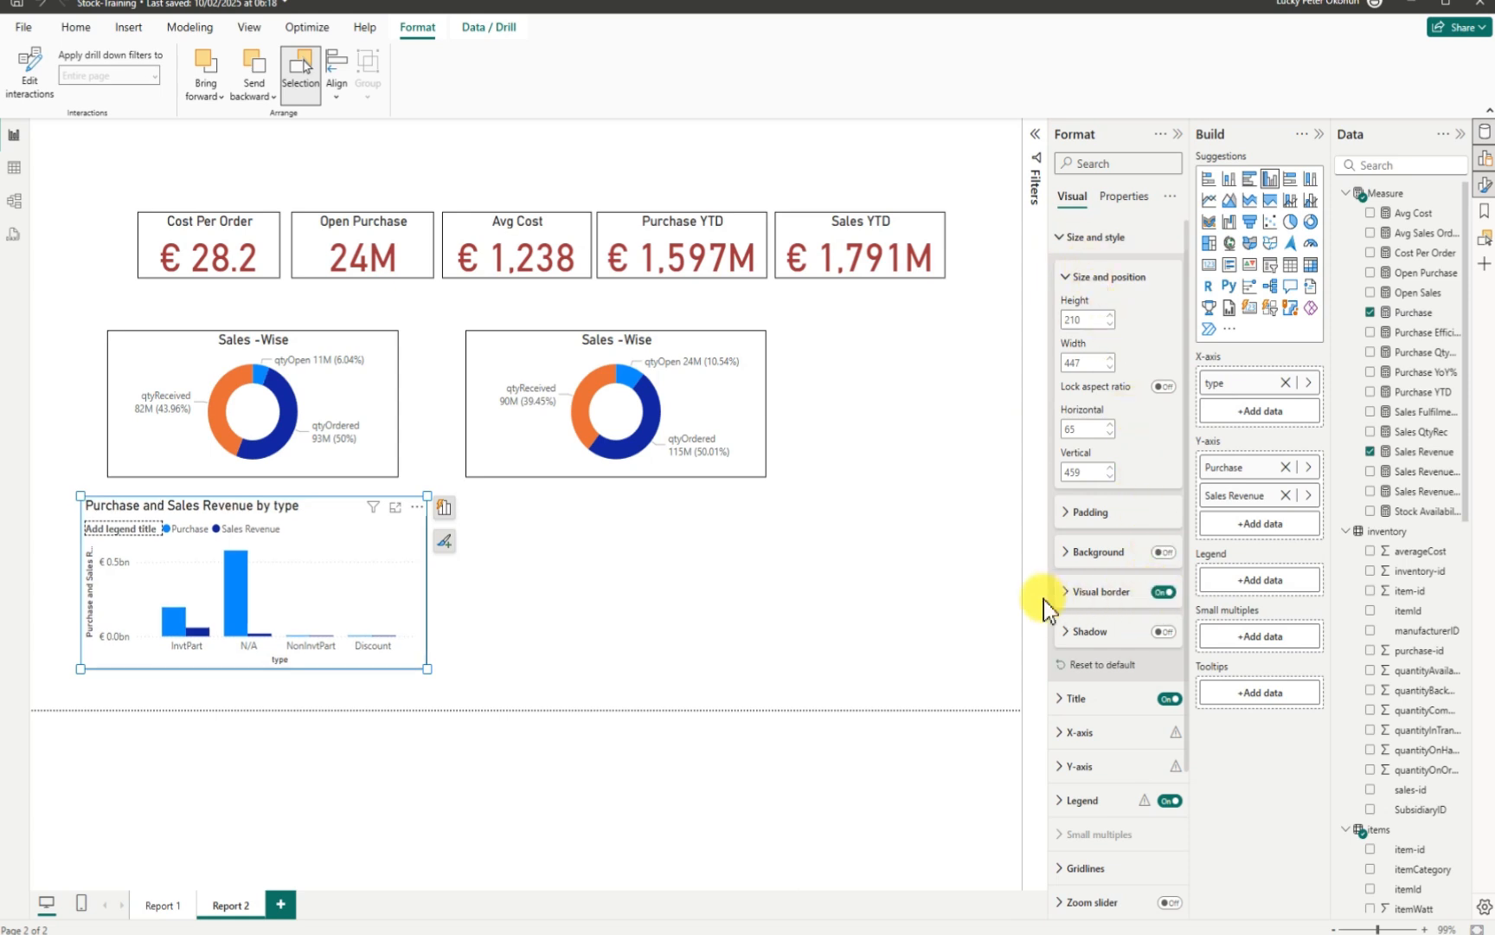
pyautogui.click(1061, 238)
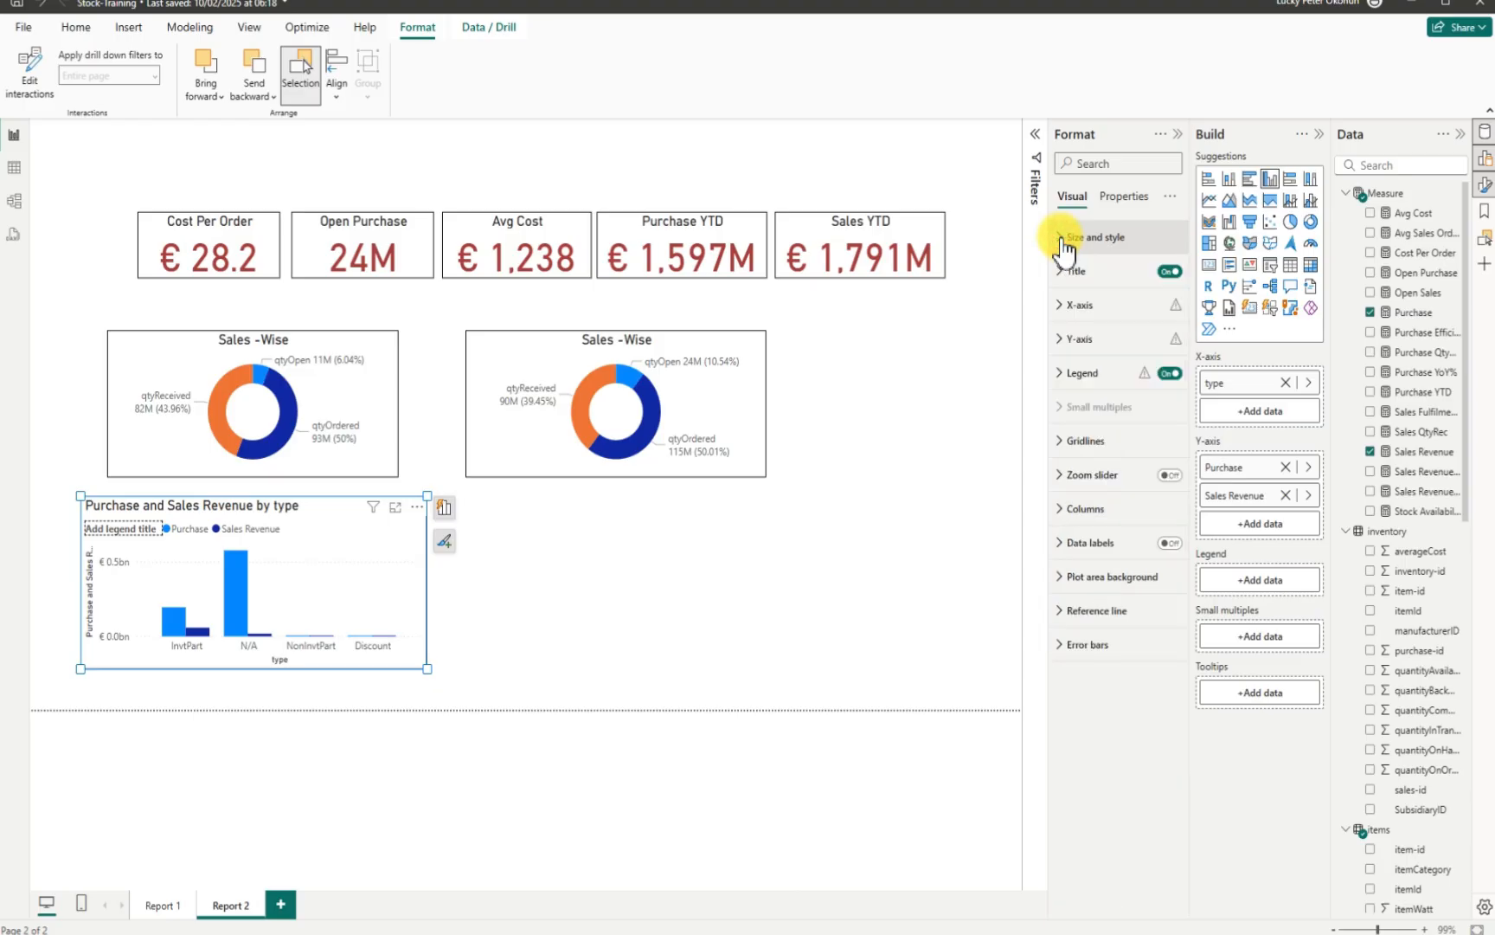
# Step: Hide the column chart's X-axis title and both the title and values of its Y-axis
pyautogui.click(1058, 306)
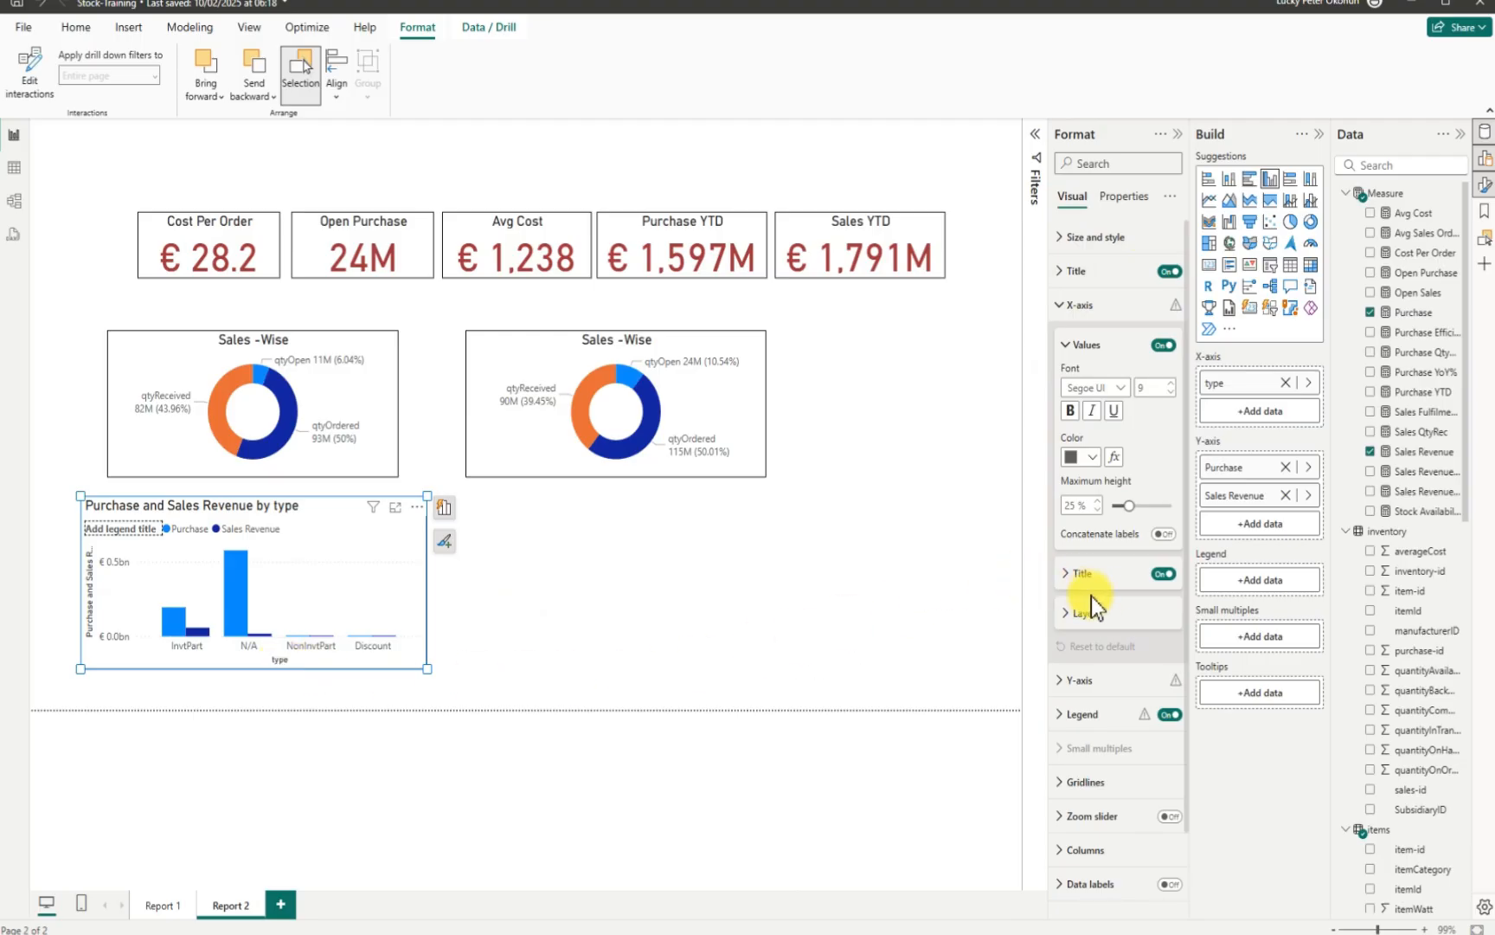
pyautogui.click(1159, 575)
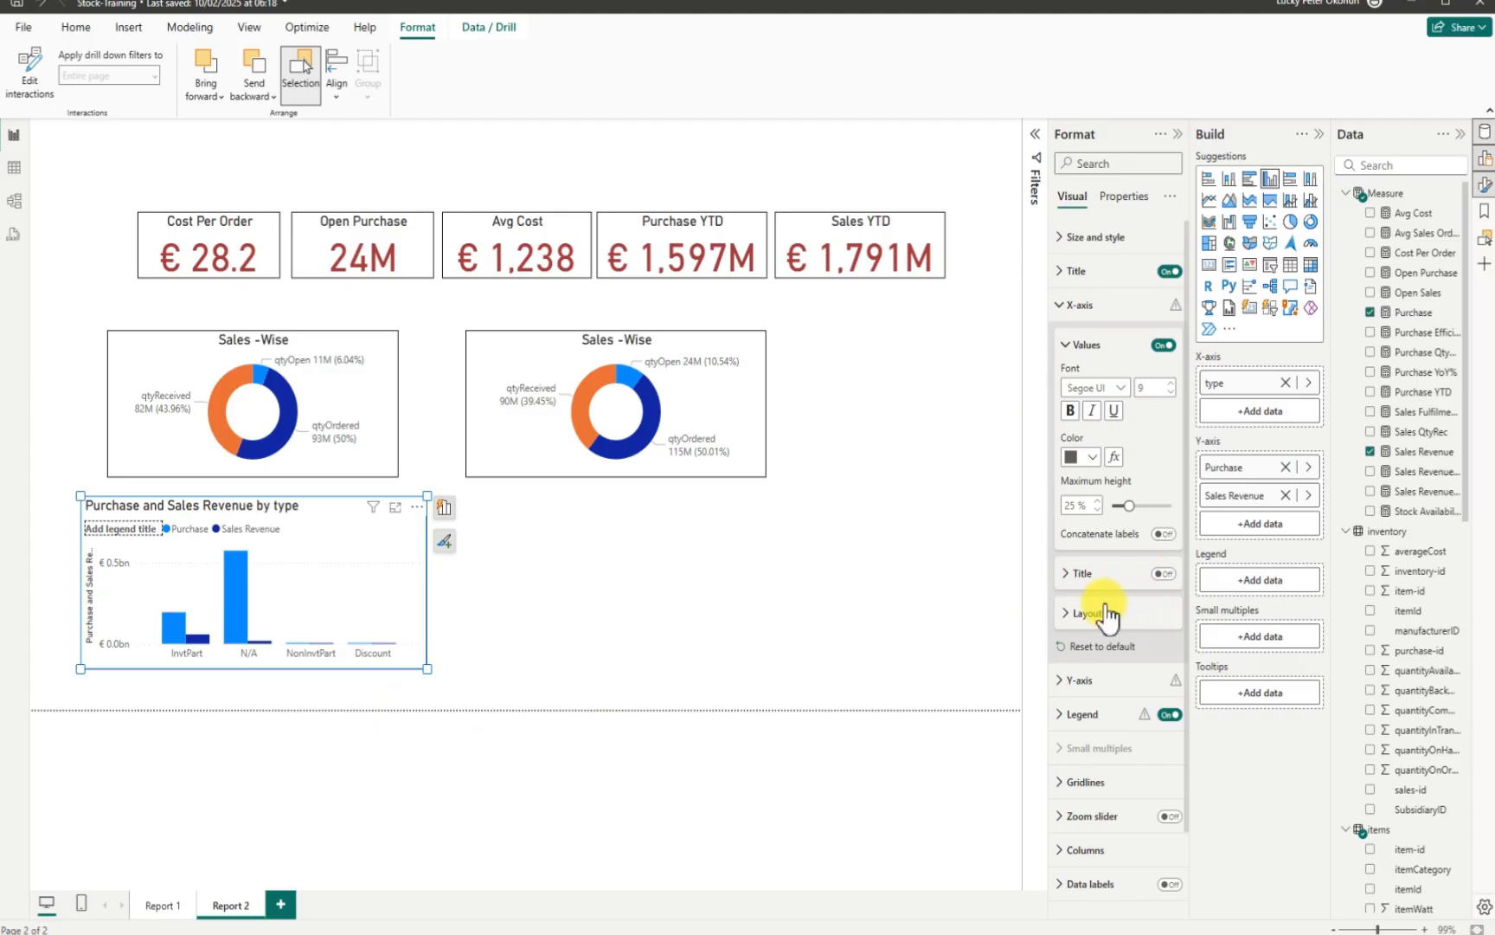
pyautogui.scroll(-2, 1084, 656)
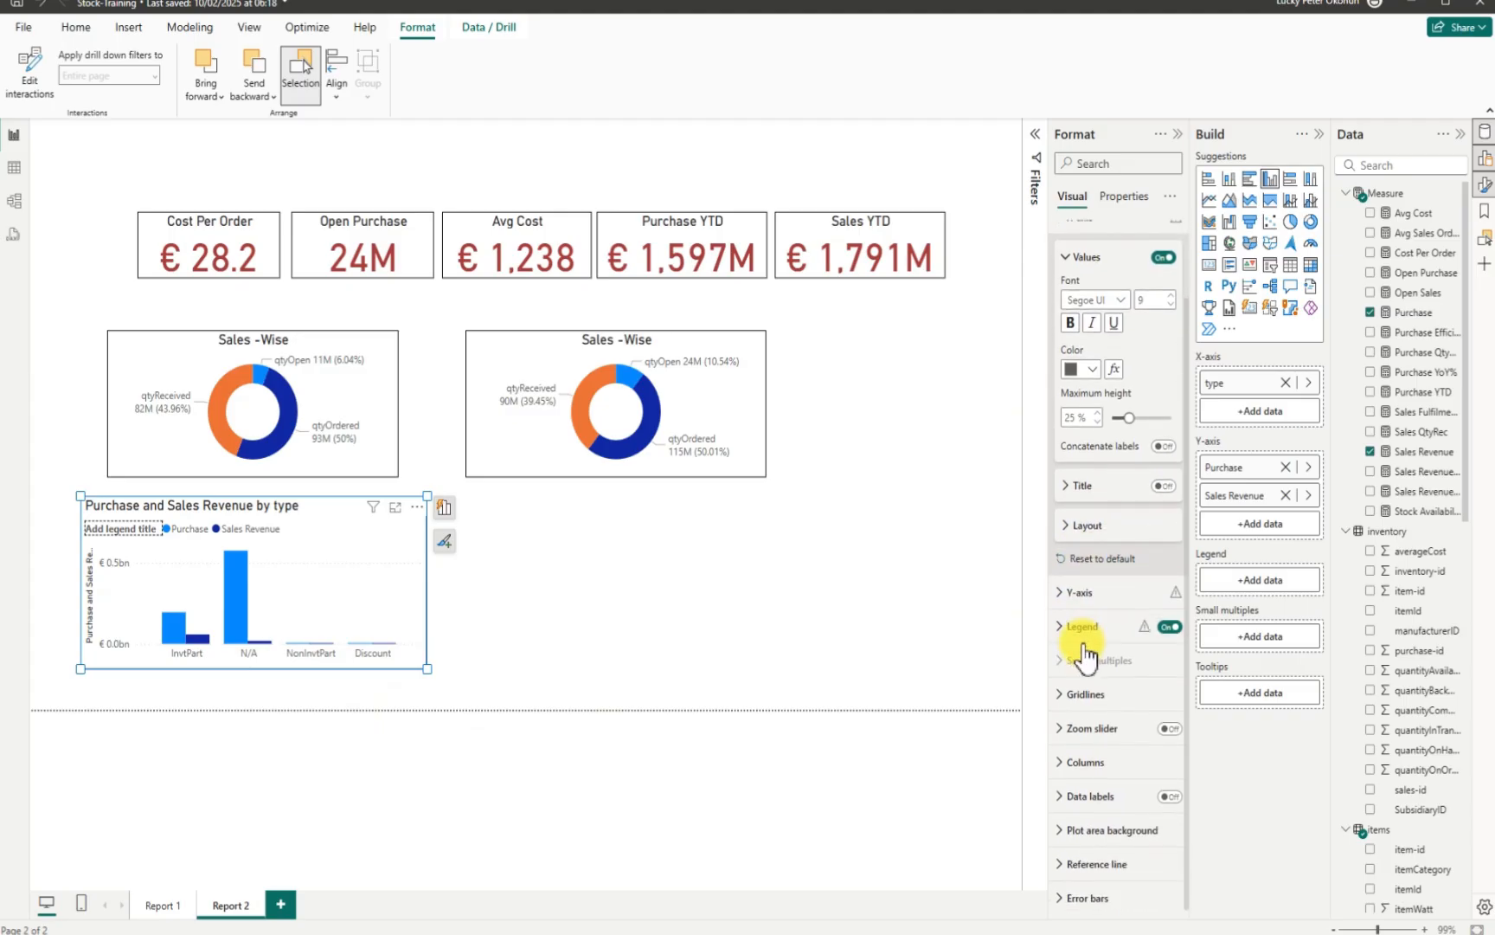
pyautogui.click(1068, 598)
pyautogui.scroll(-5, 1091, 694)
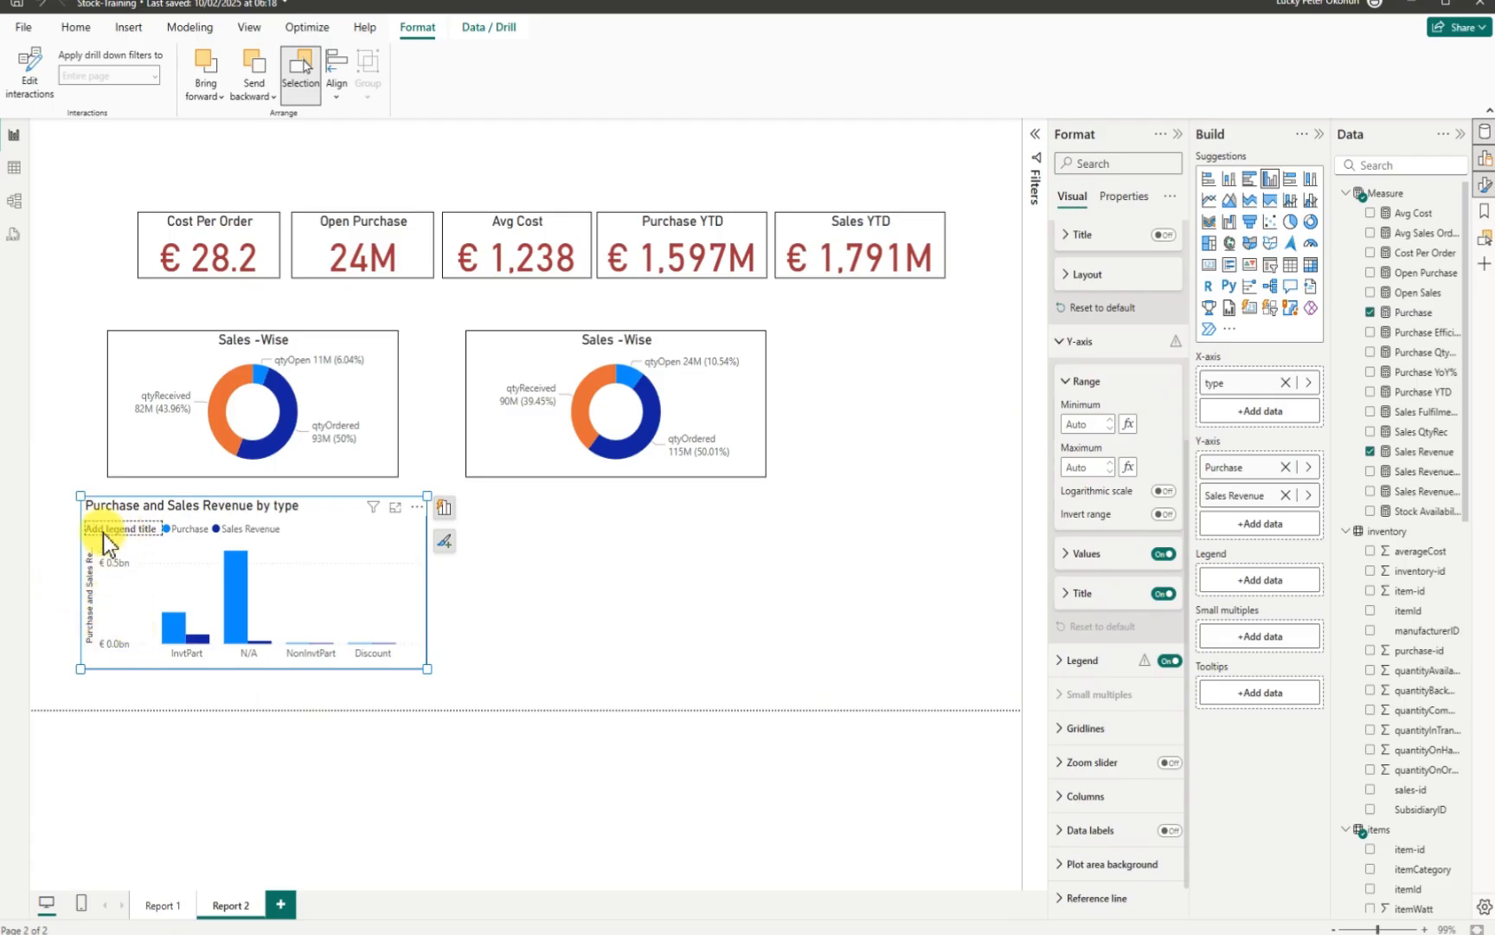
pyautogui.click(1164, 593)
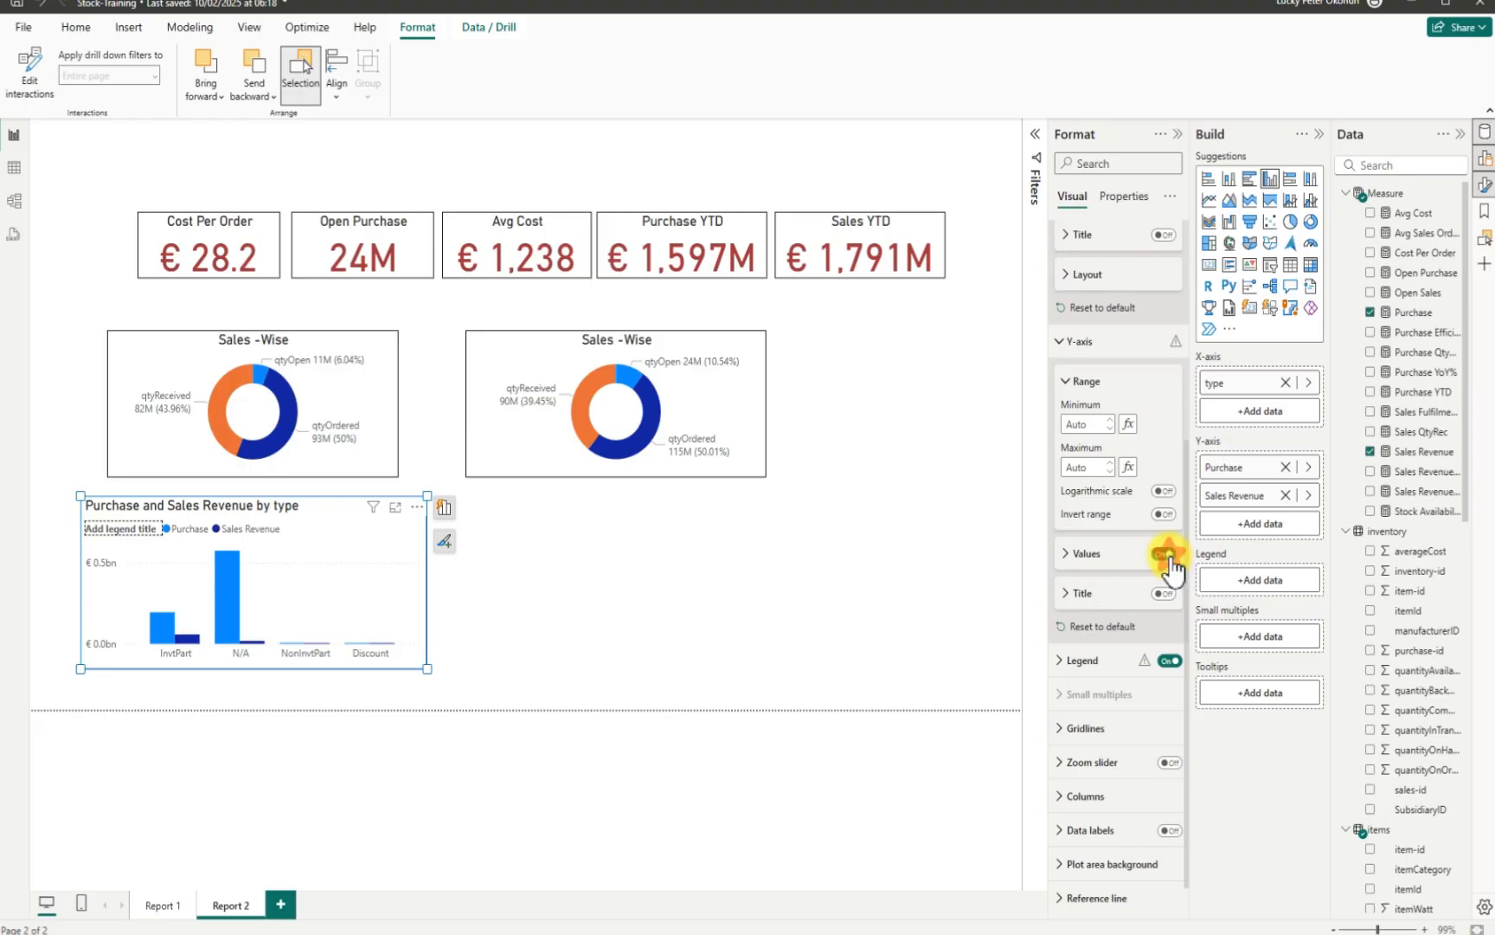
pyautogui.click(1164, 554)
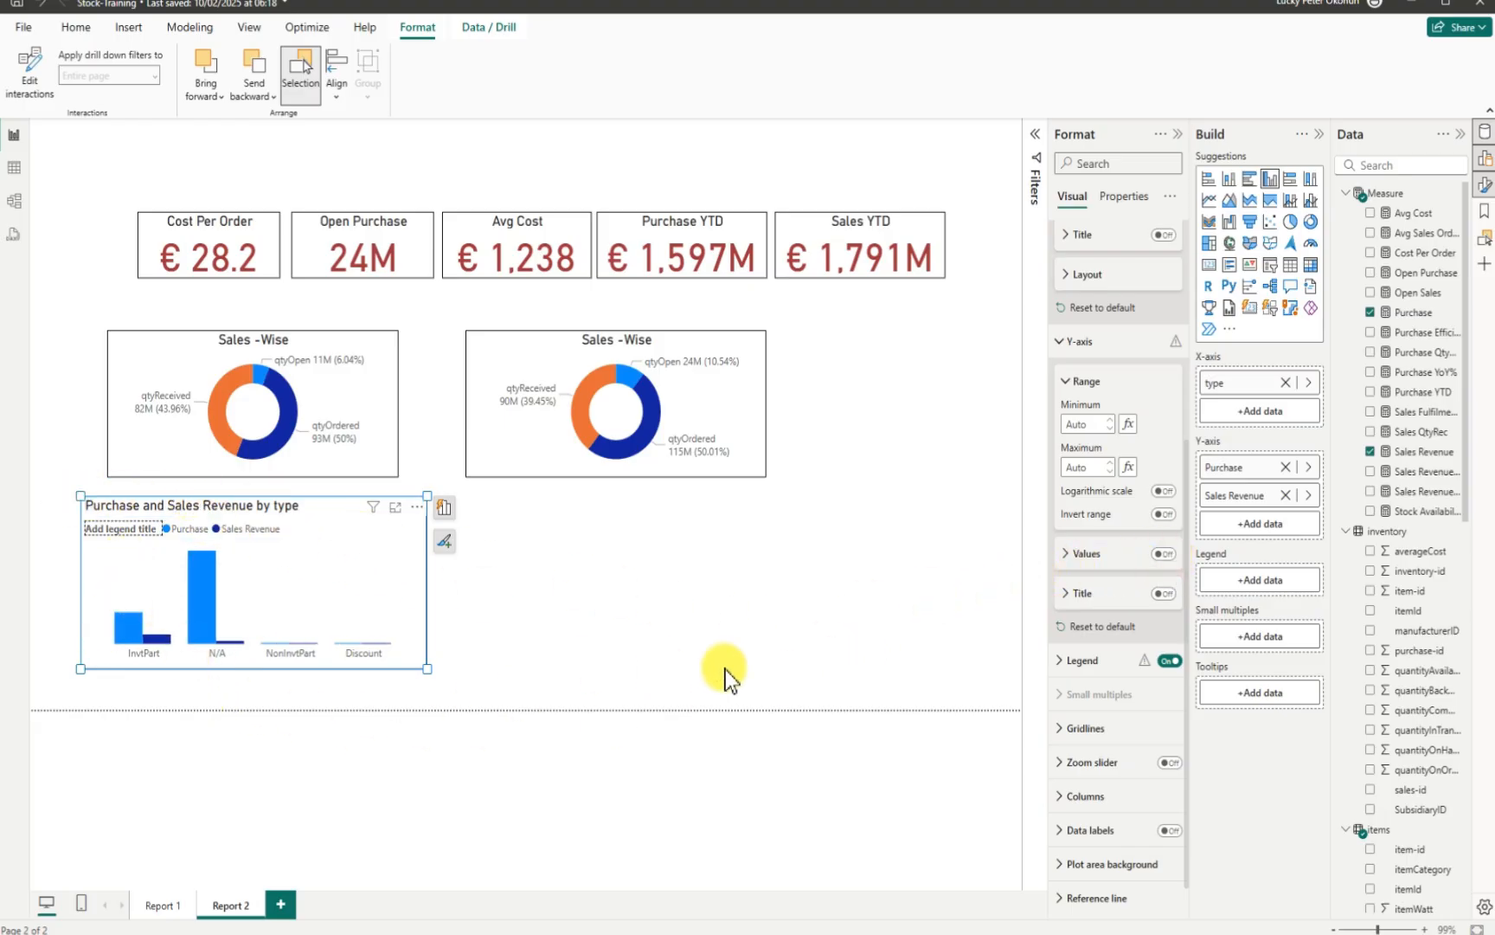
# Step: Turn off the legend title of the column chart
pyautogui.scroll(-1, 1121, 692)
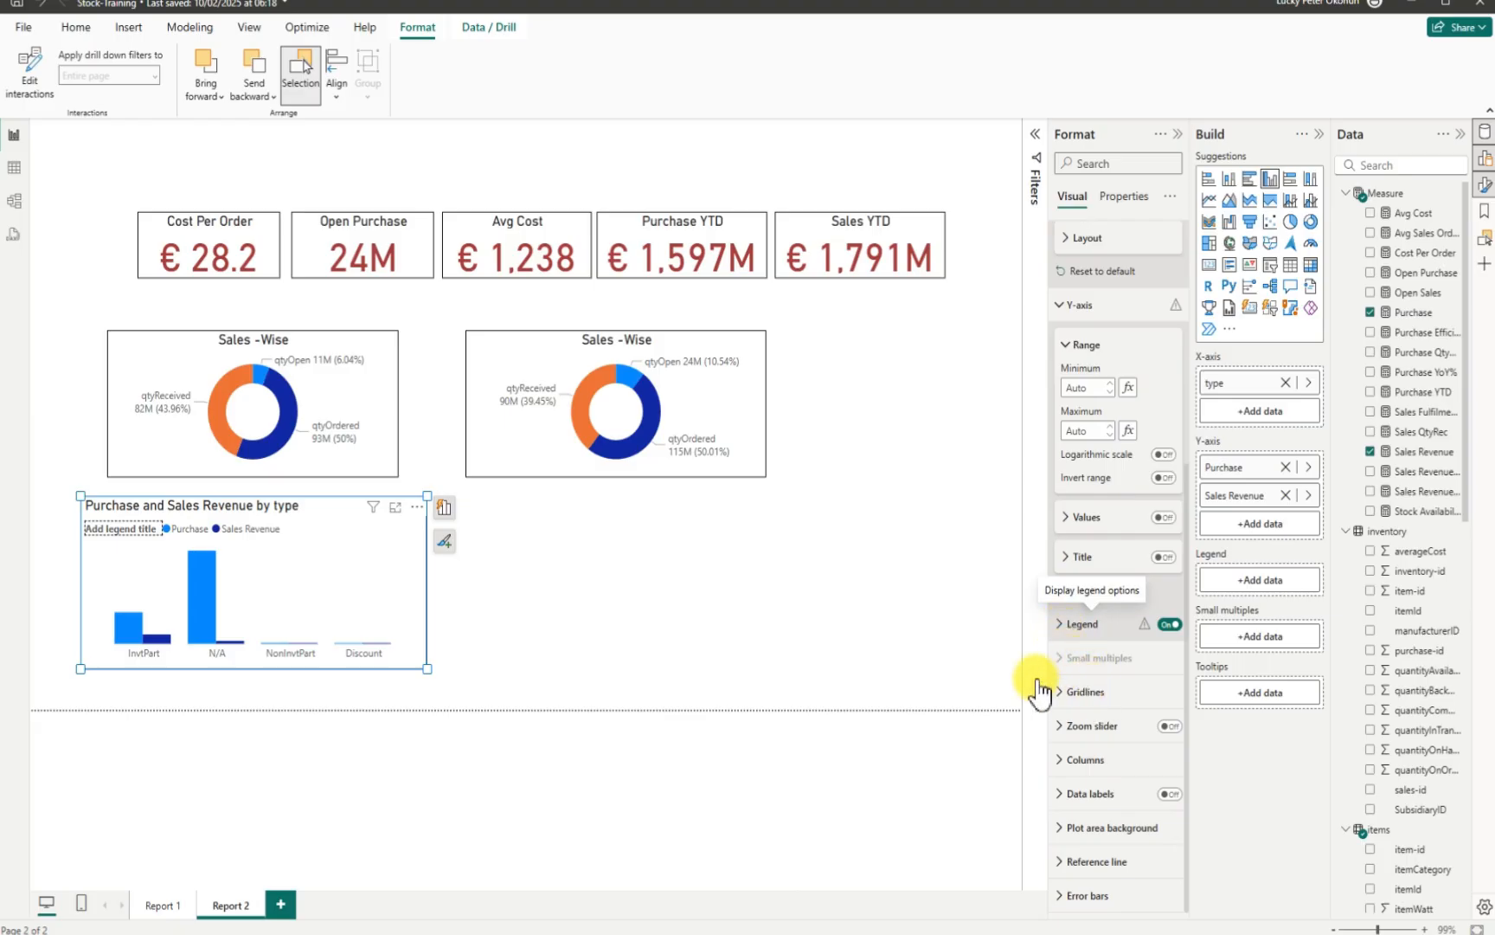
pyautogui.click(1059, 625)
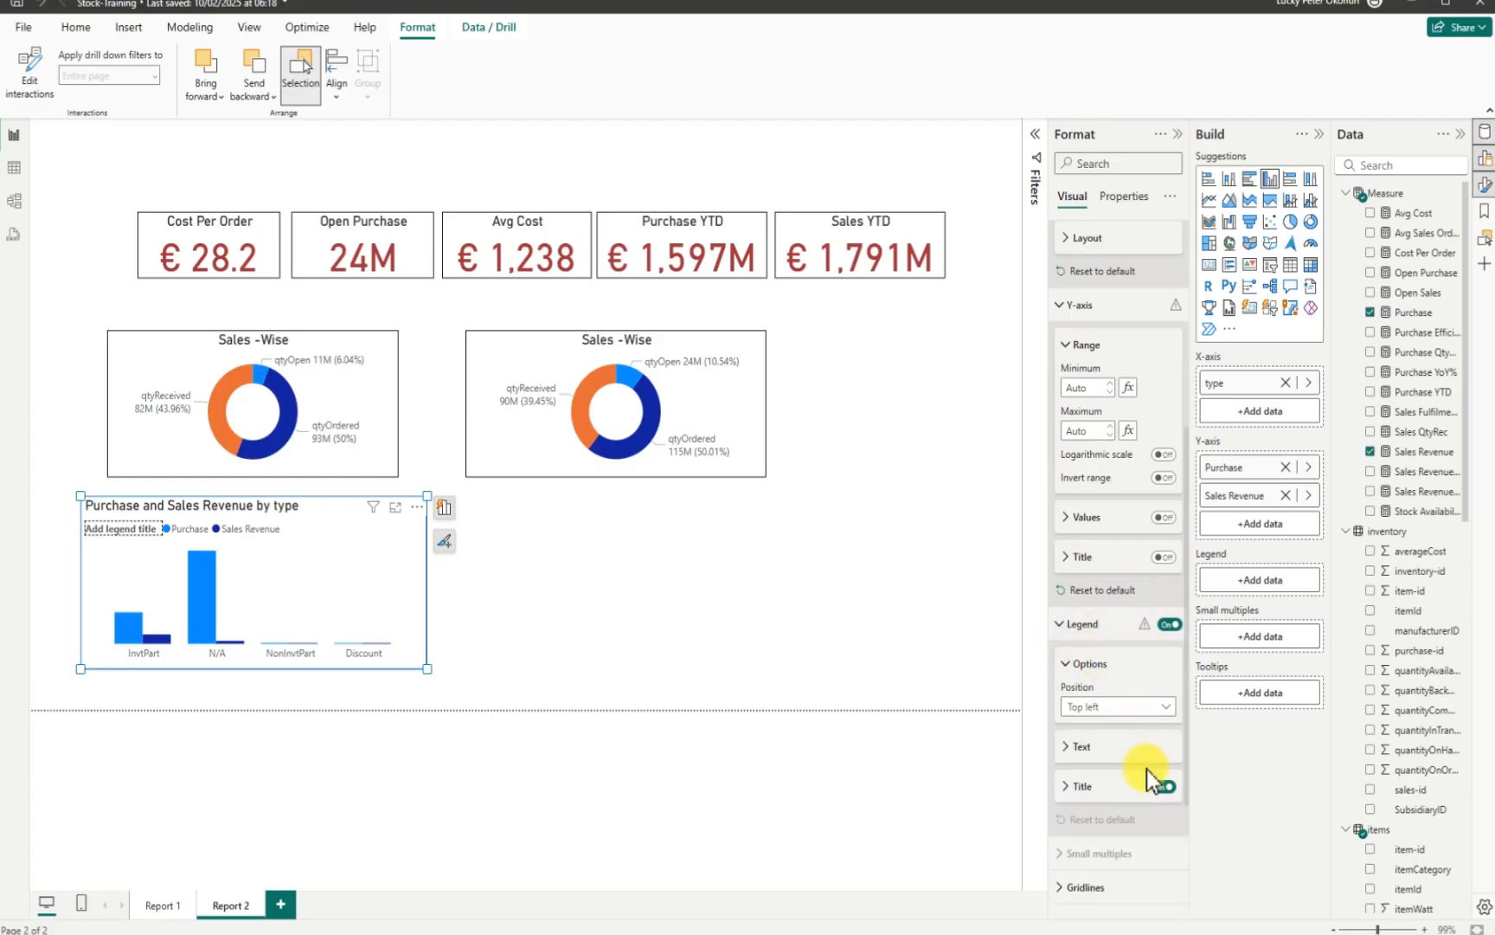
pyautogui.click(1164, 788)
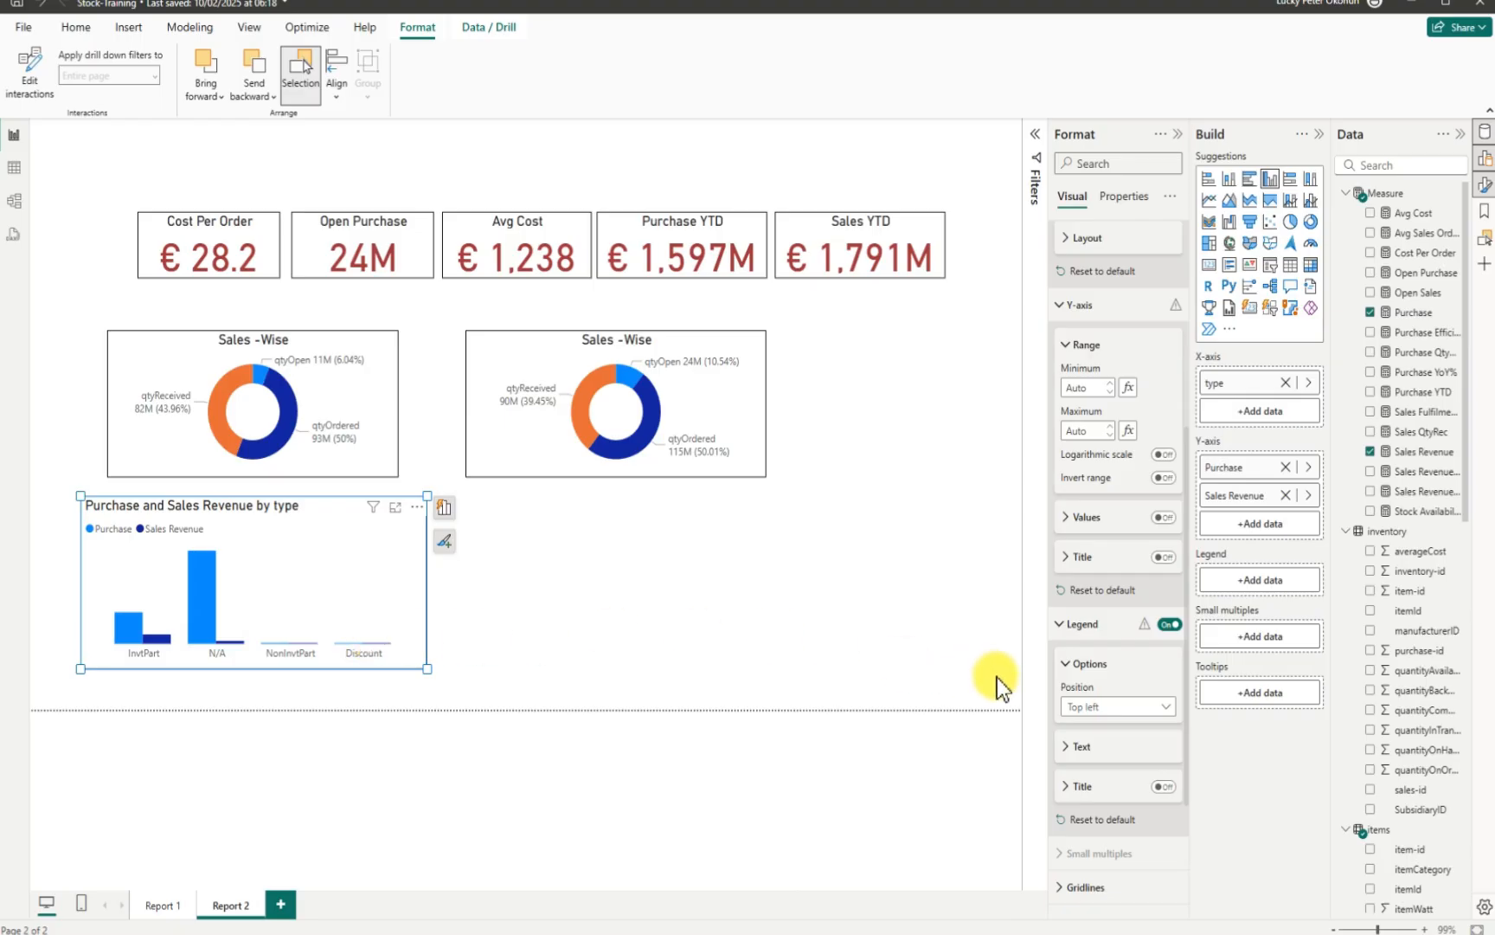
# Step: Turn on data labels for the column chart and set their value display units to Millions
pyautogui.scroll(-3, 1115, 782)
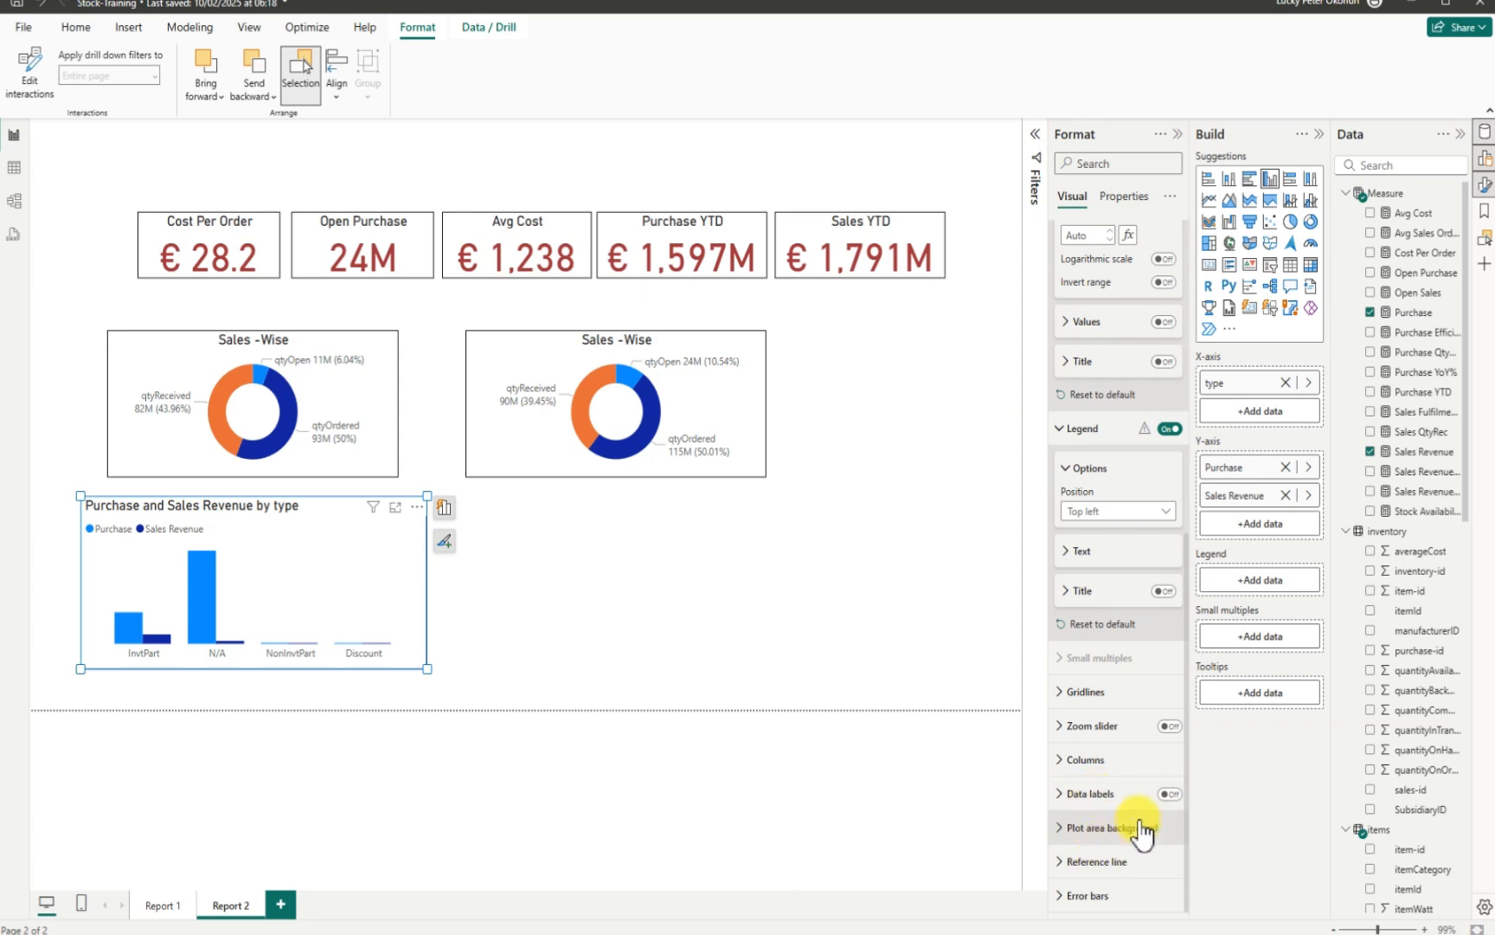
pyautogui.click(1168, 792)
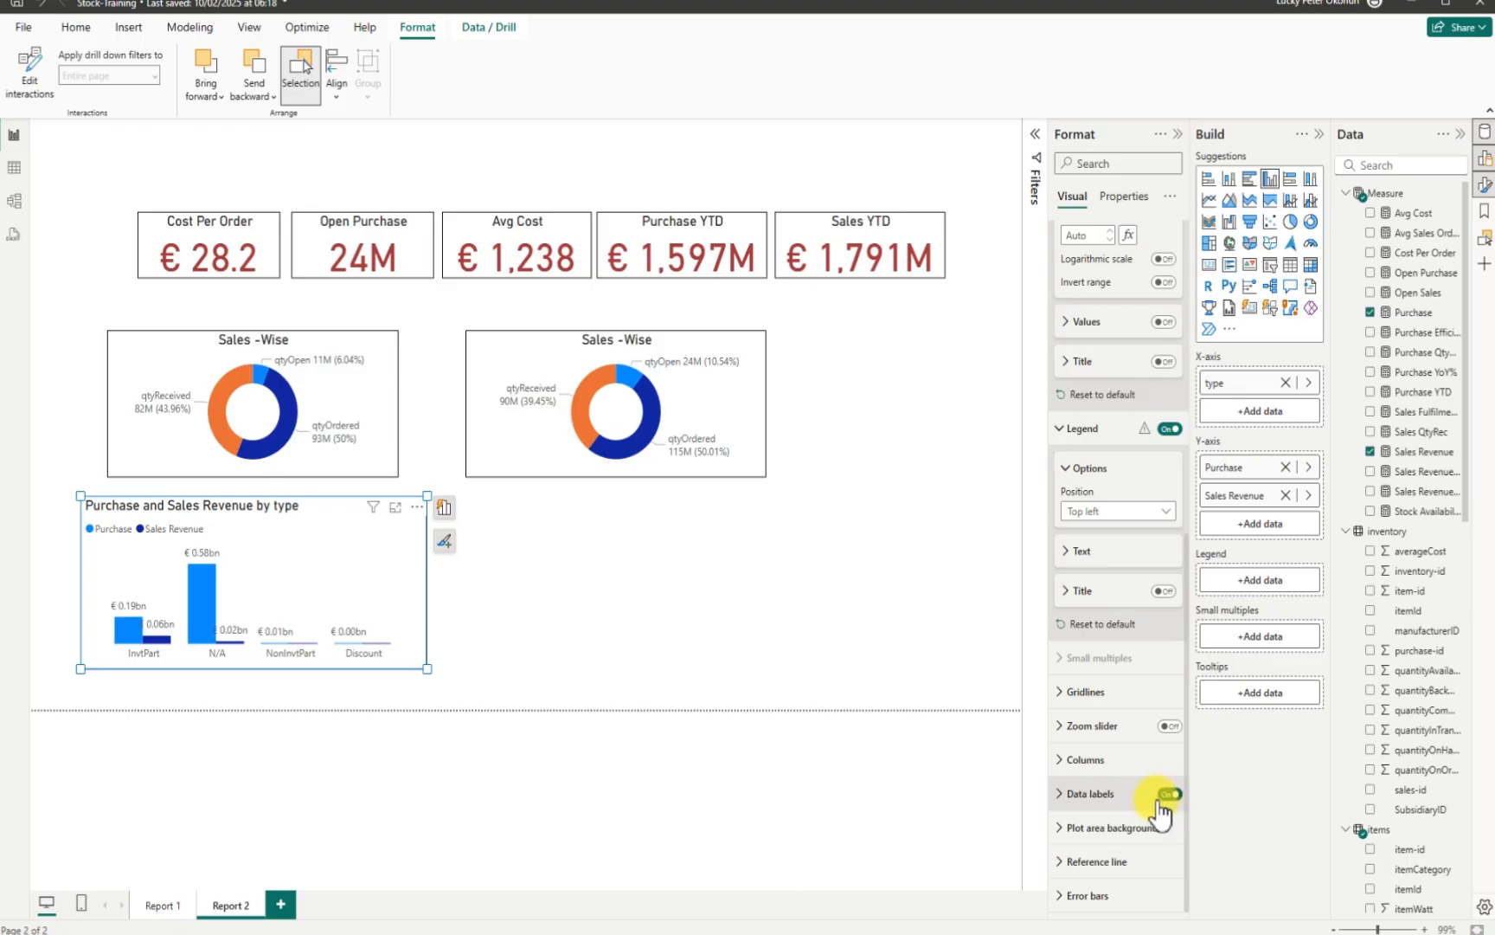
pyautogui.click(1064, 801)
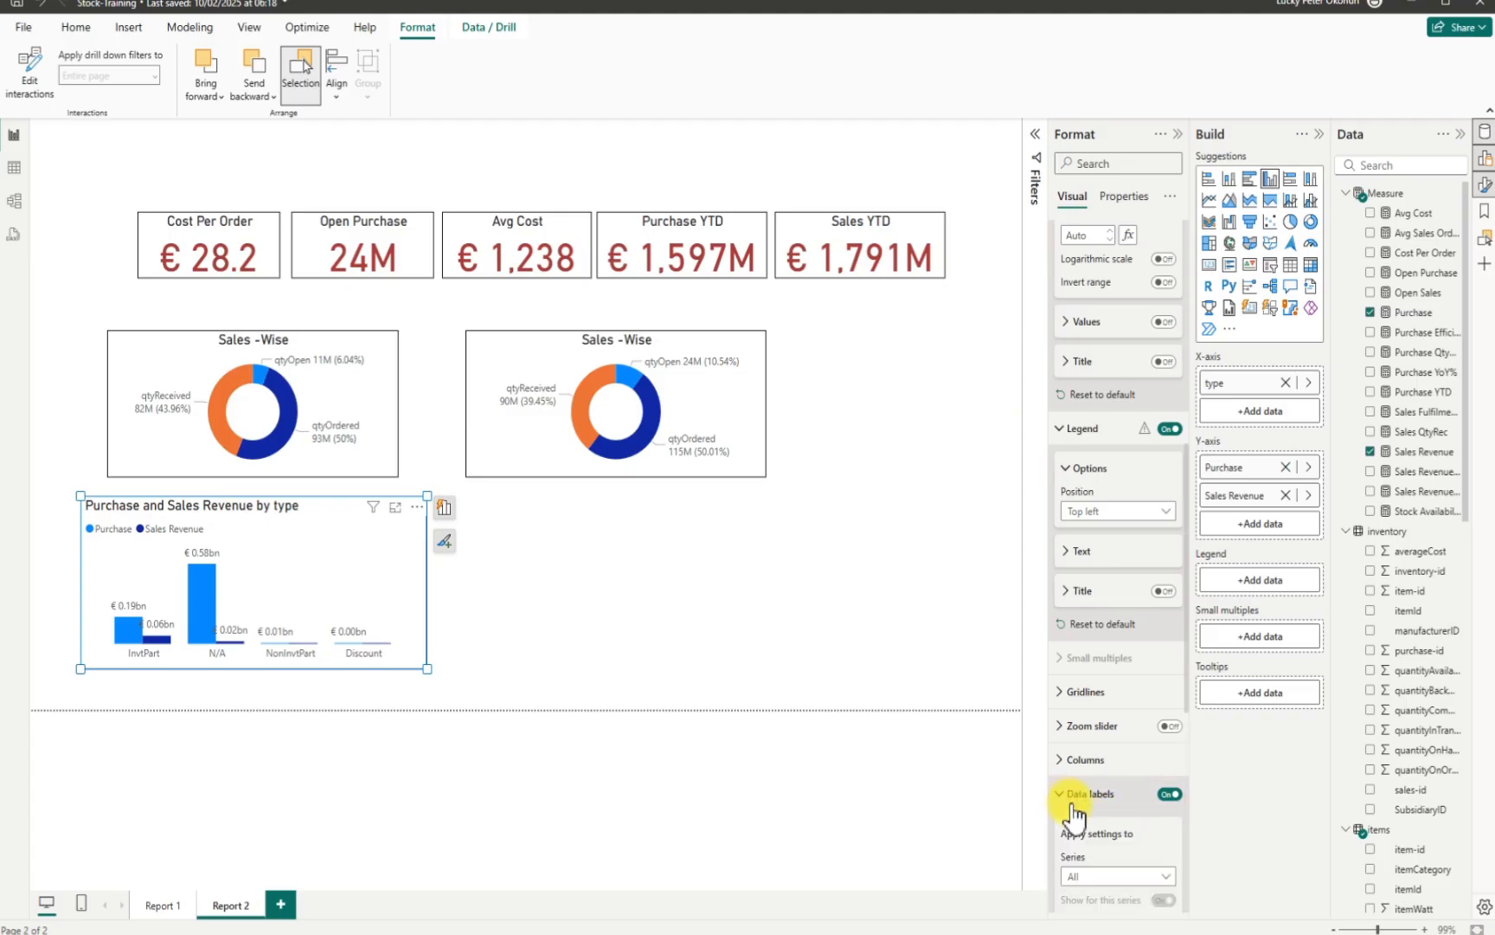
pyautogui.scroll(-3, 1108, 818)
pyautogui.scroll(-1, 1116, 818)
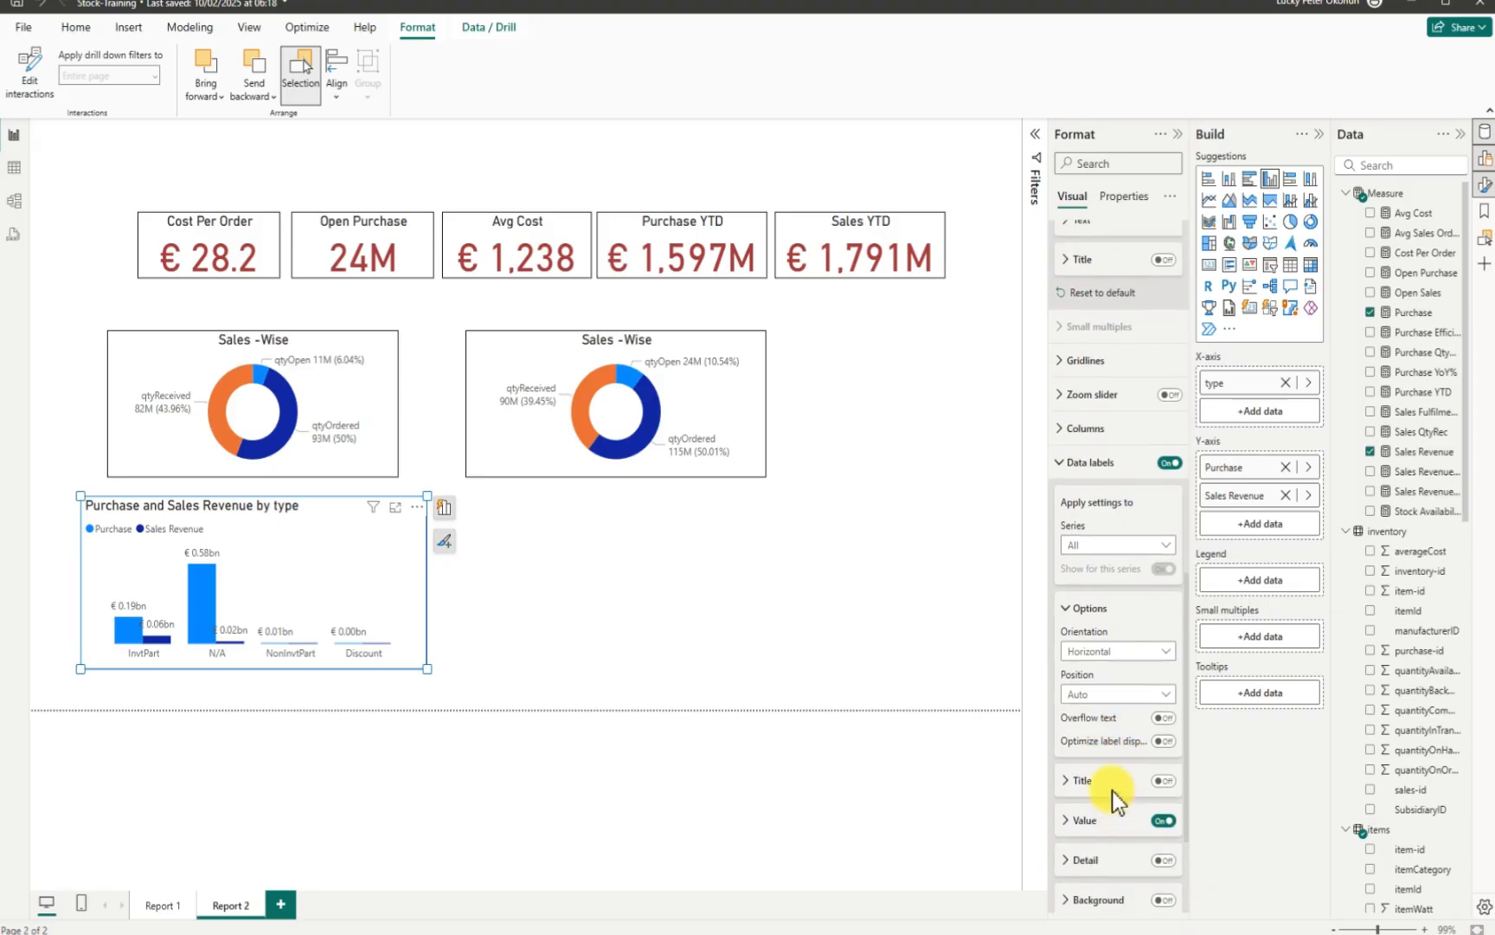
pyautogui.scroll(-2, 1074, 770)
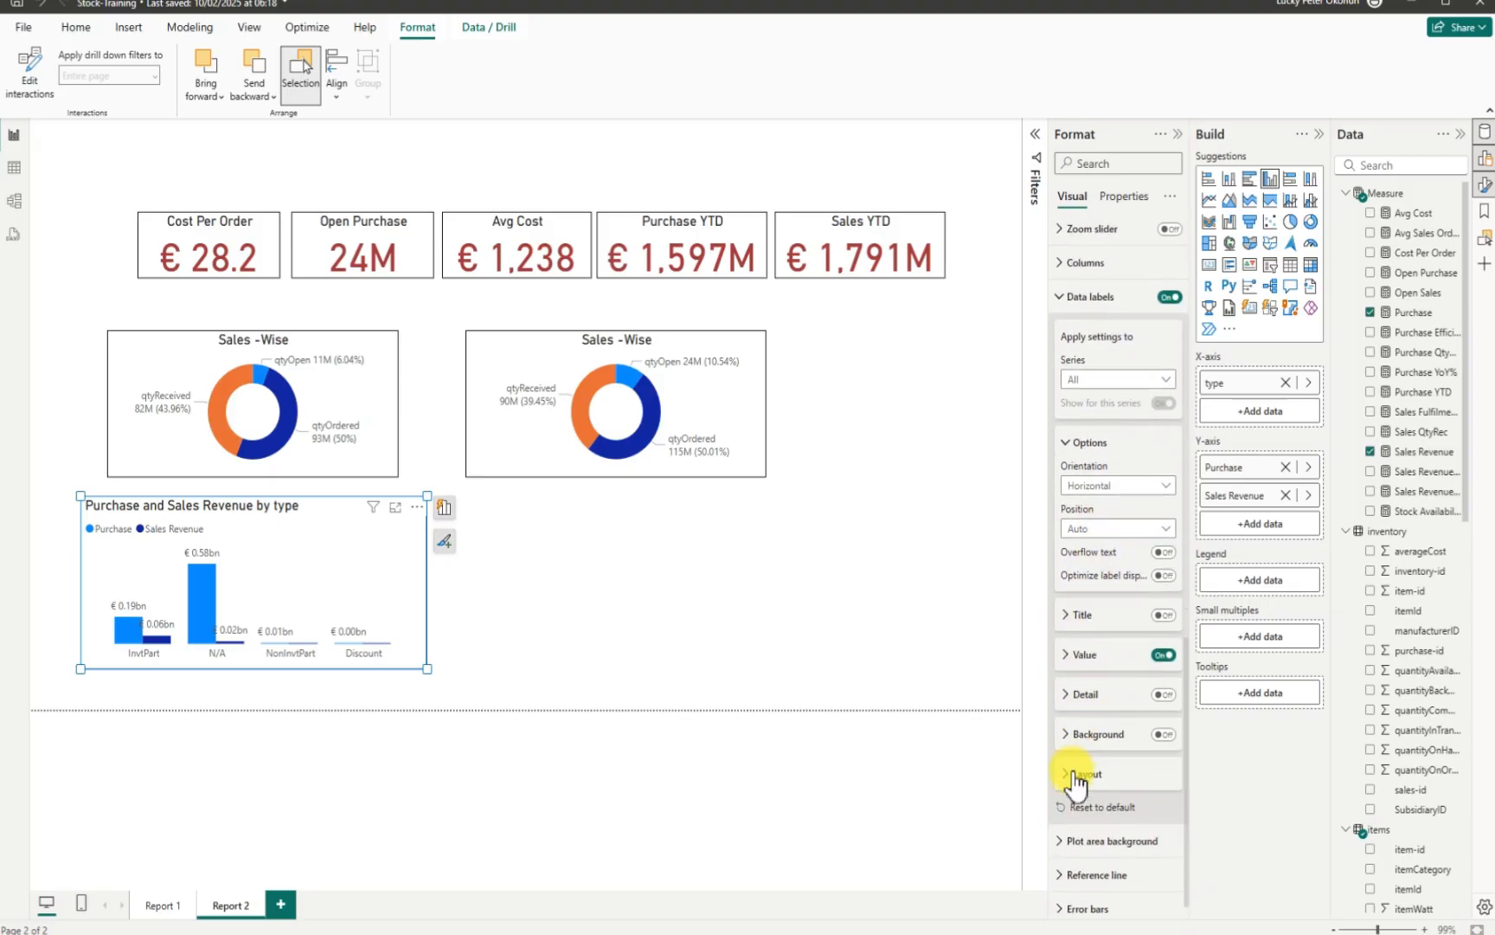
pyautogui.click(1073, 658)
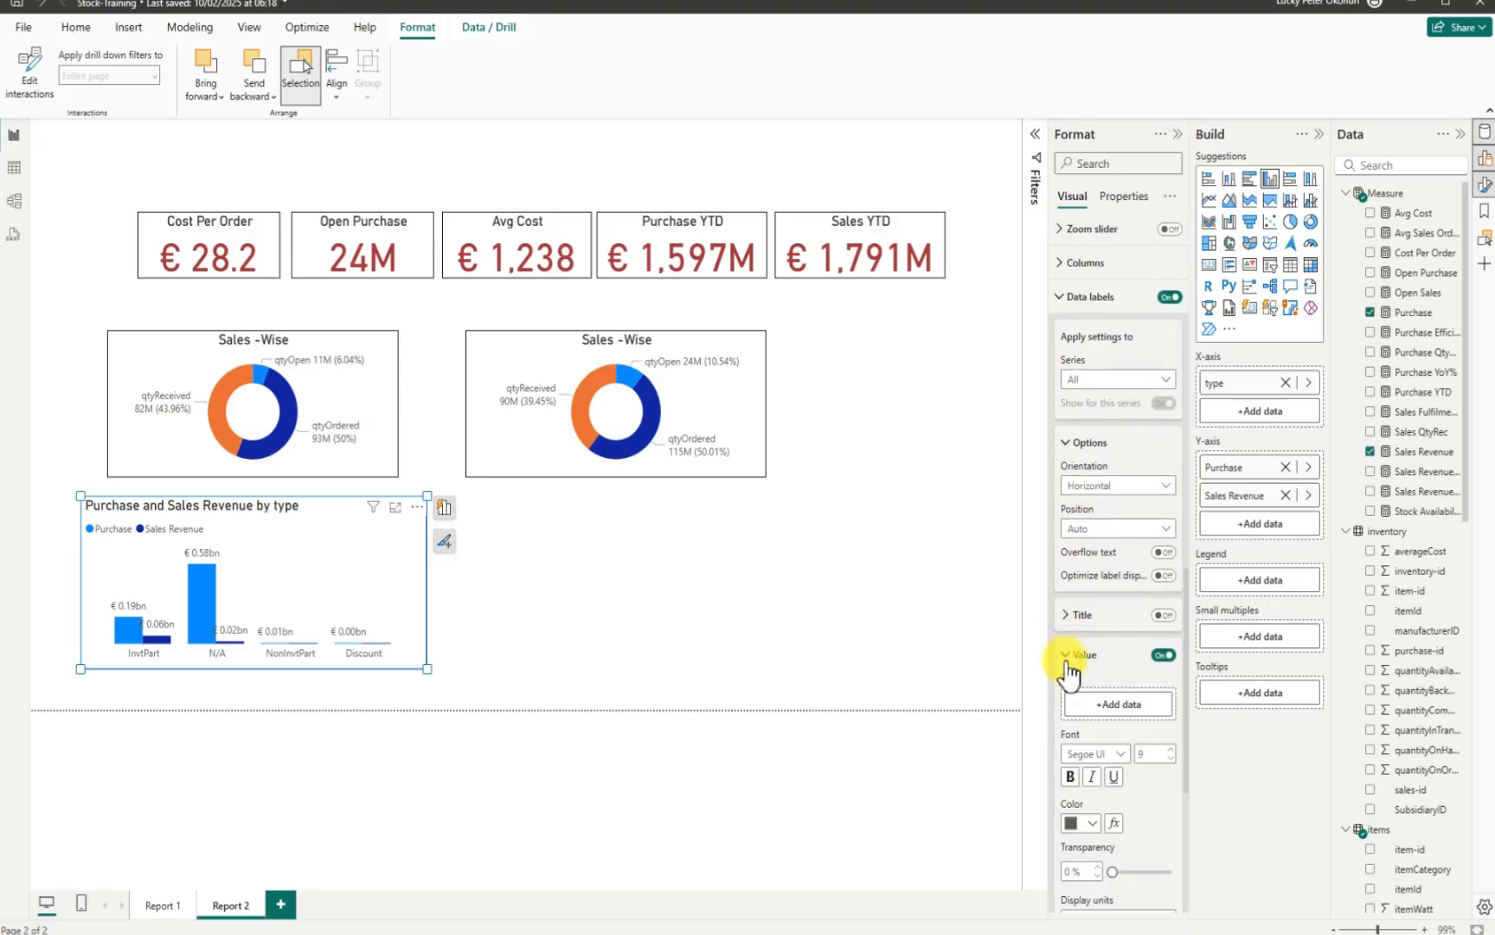
pyautogui.scroll(-2, 1094, 727)
pyautogui.scroll(-1, 1094, 740)
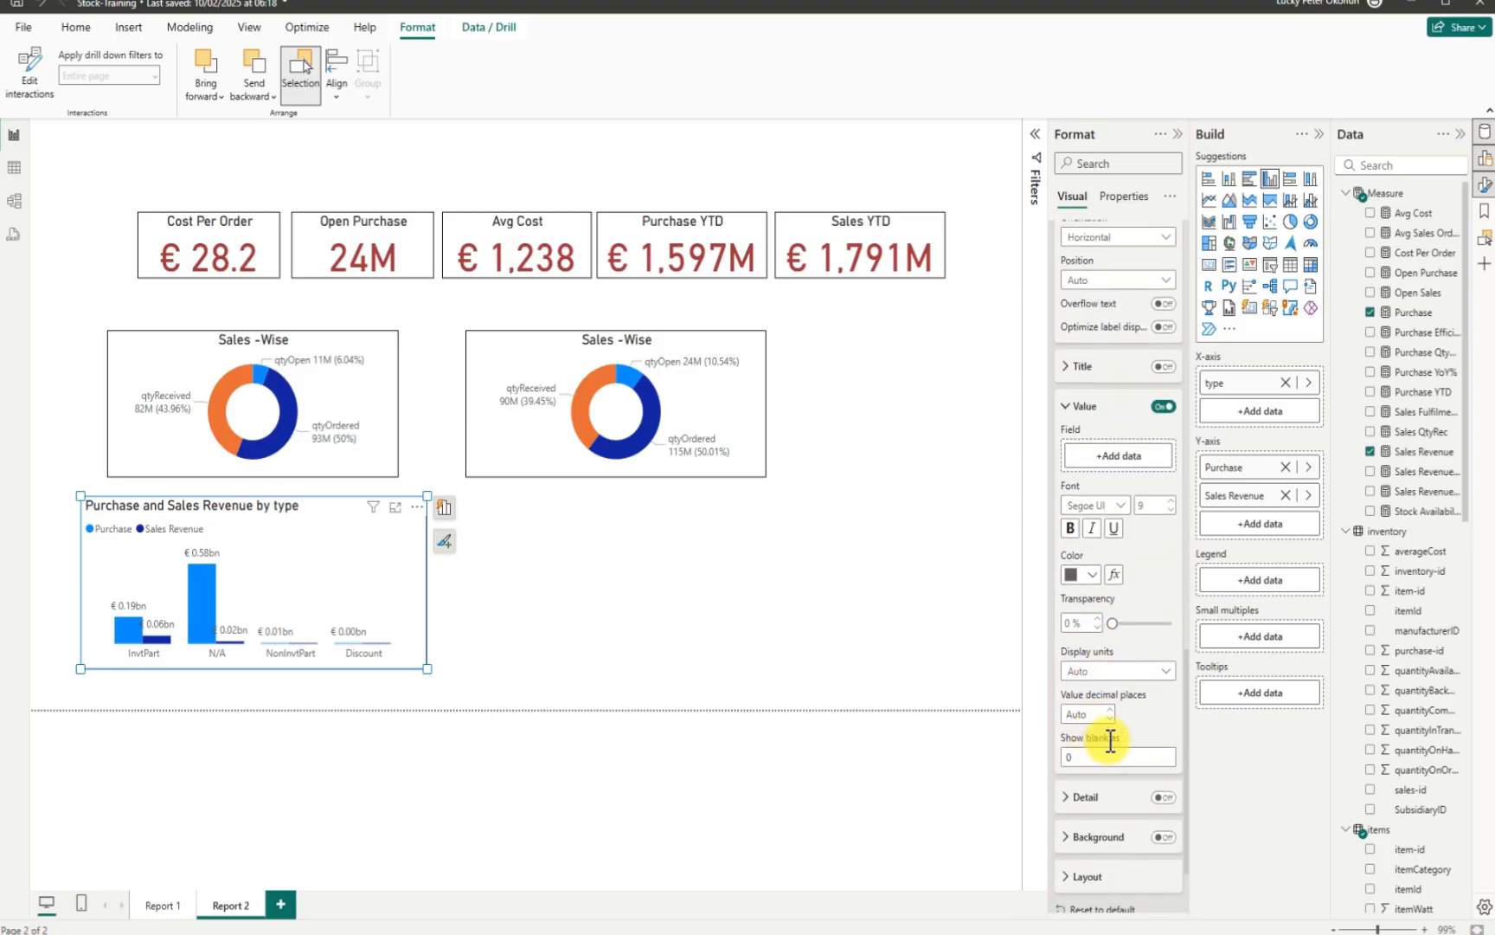
pyautogui.click(1132, 673)
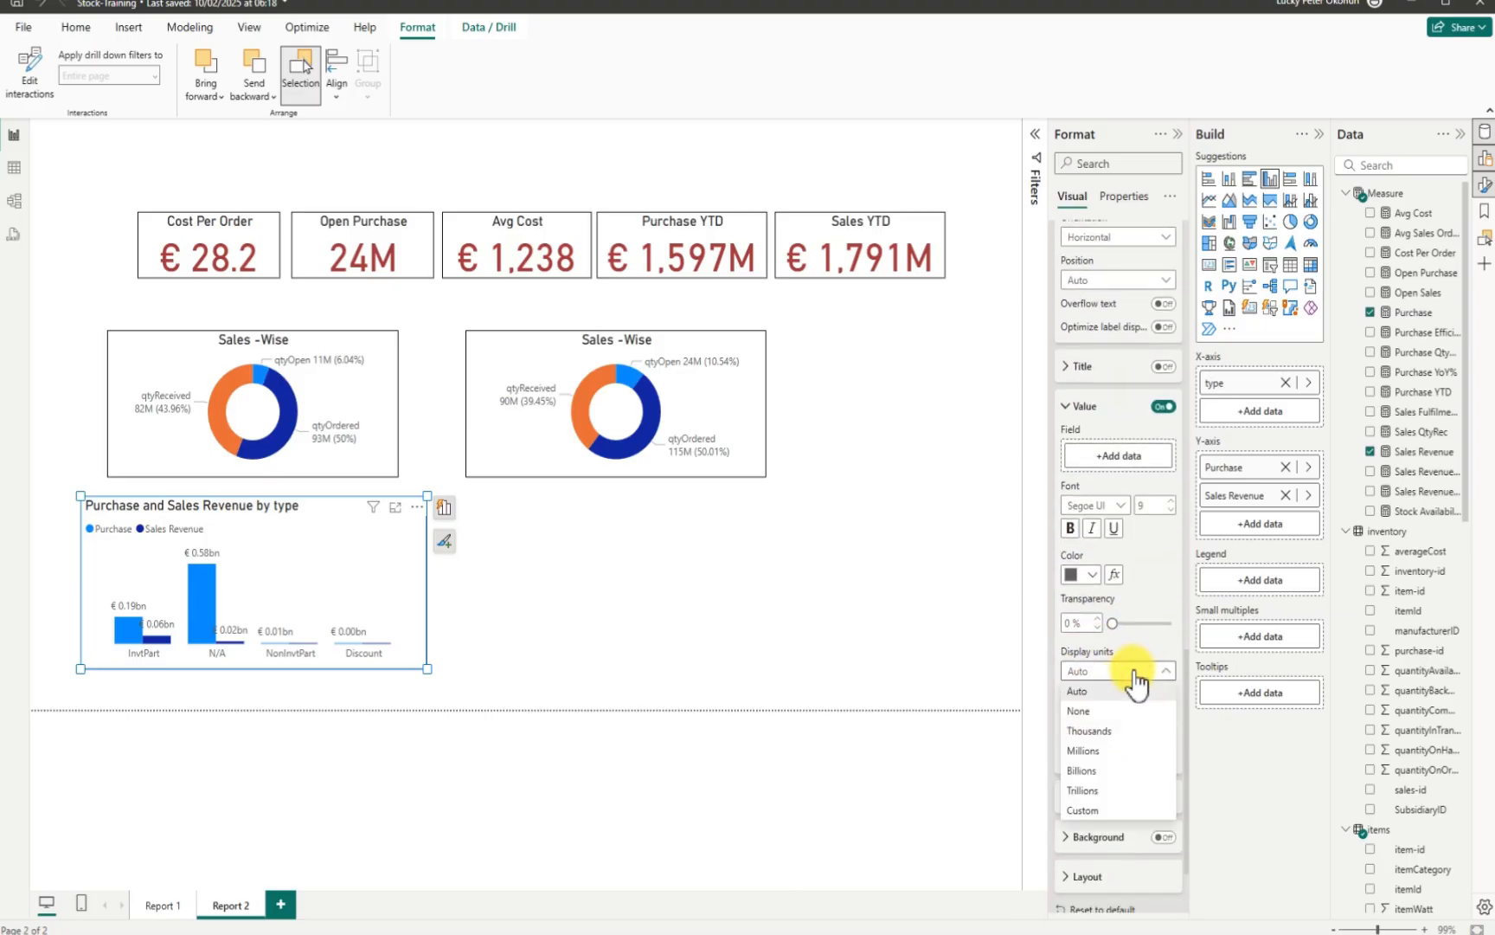
pyautogui.click(1082, 750)
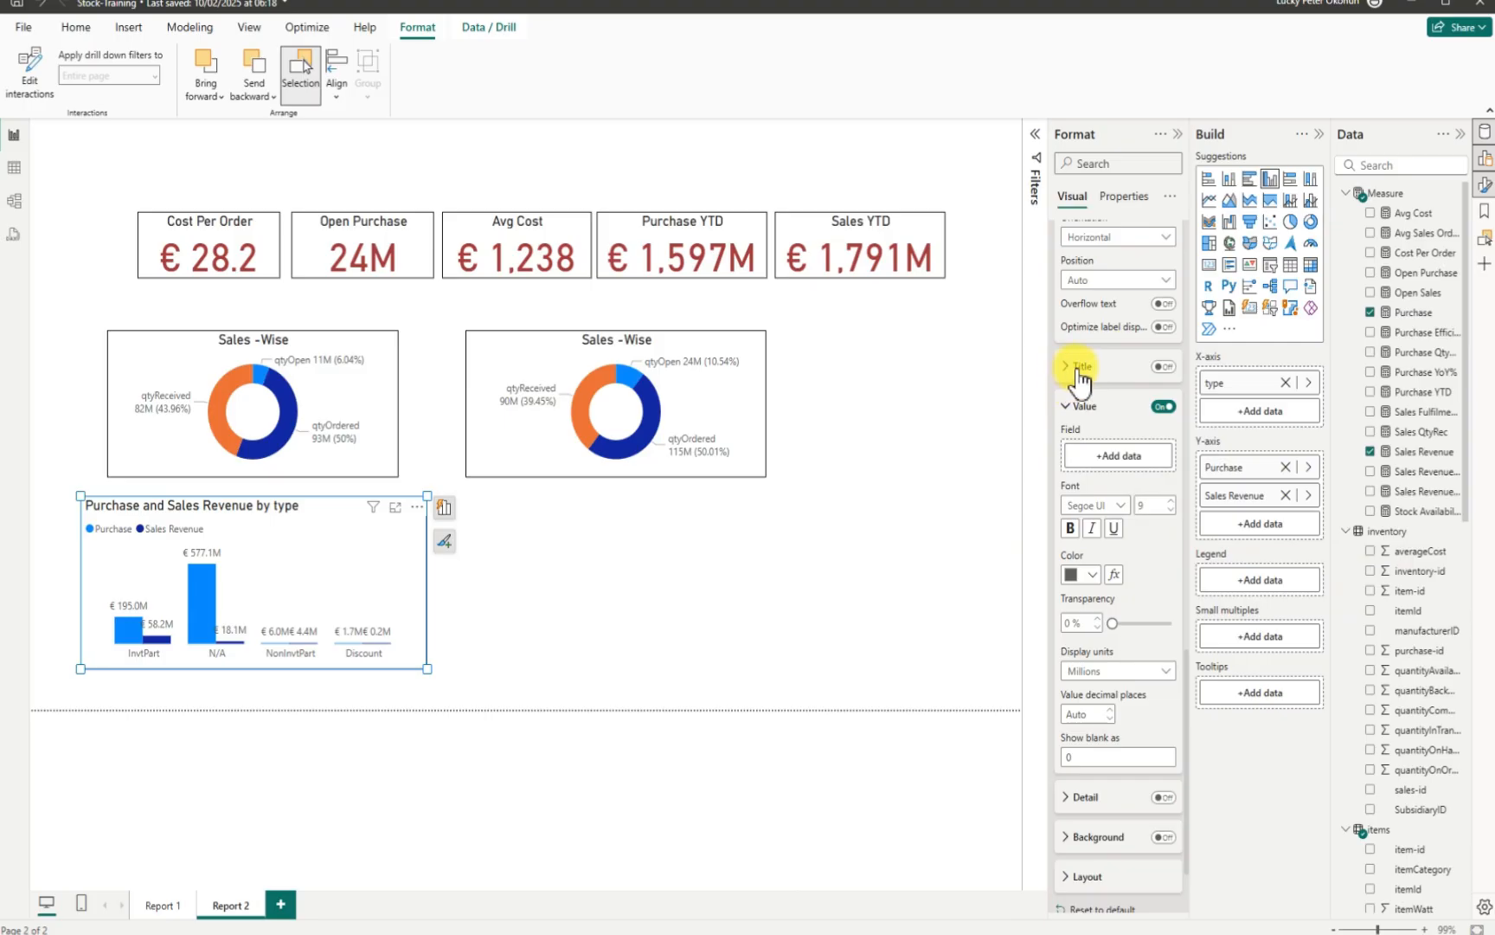
# Step: Change the column chart's title text to "Purchase & Sales by type"
pyautogui.scroll(10, 1073, 376)
pyautogui.scroll(3, 1075, 373)
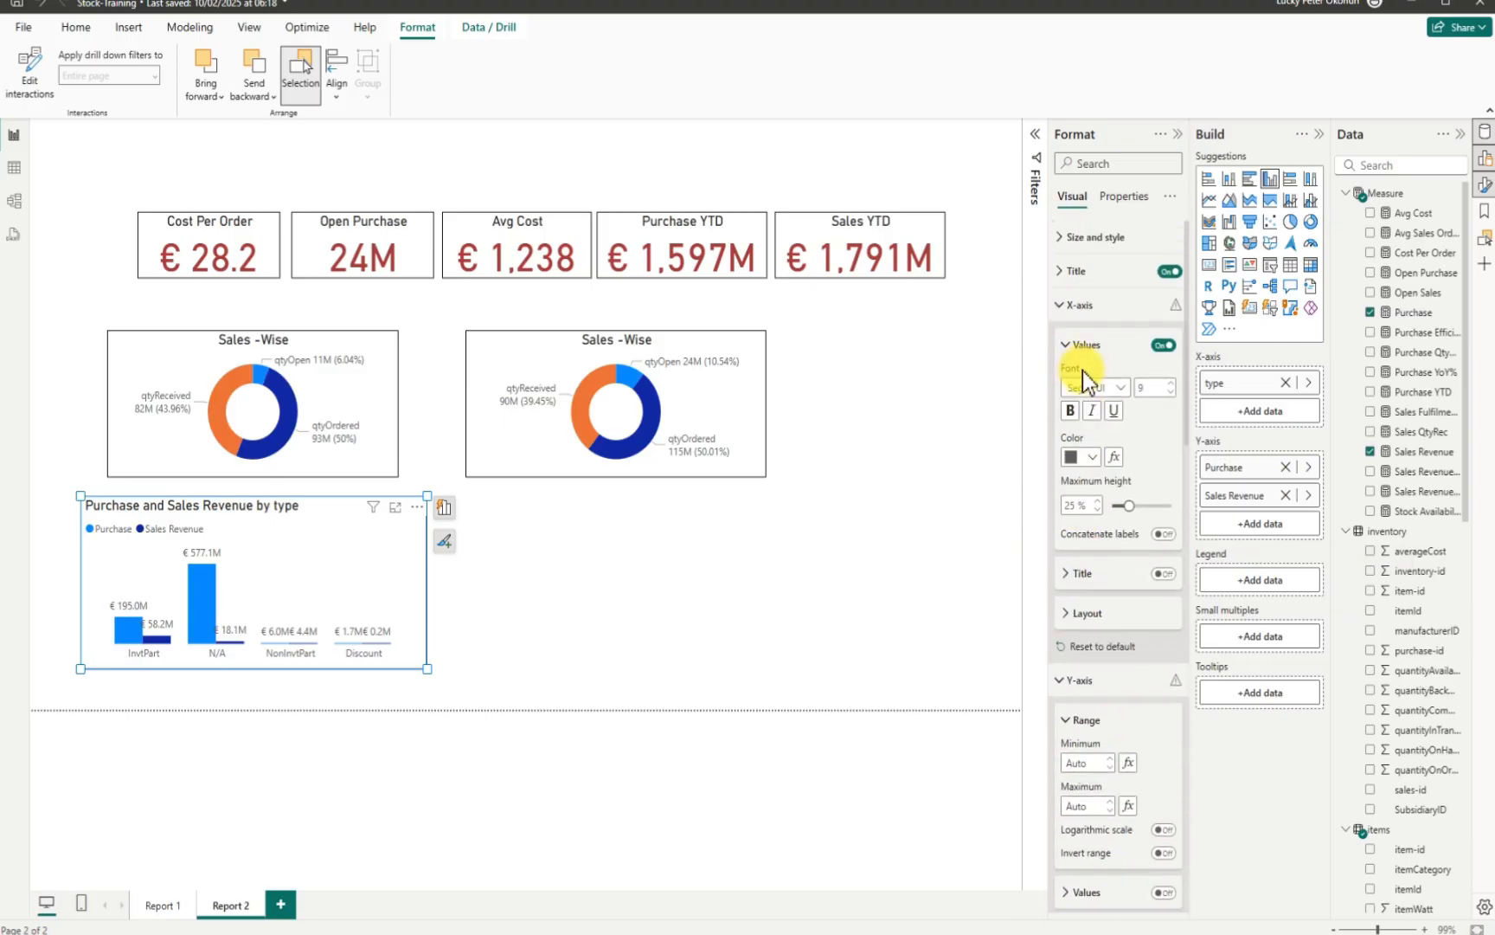
pyautogui.click(1073, 275)
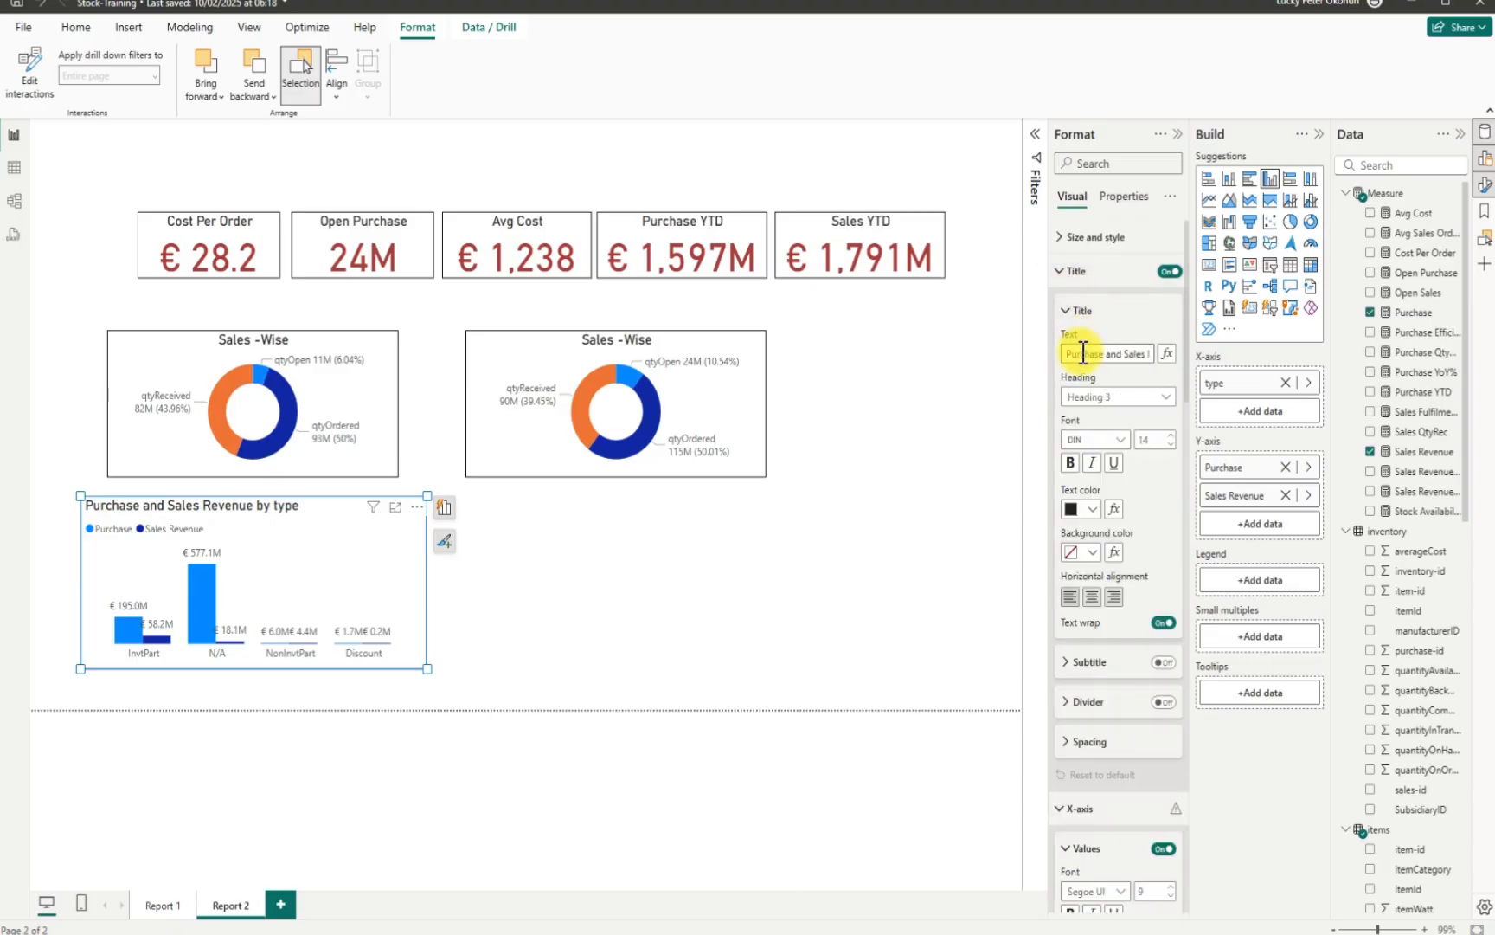
pyautogui.doubleClick(1119, 355)
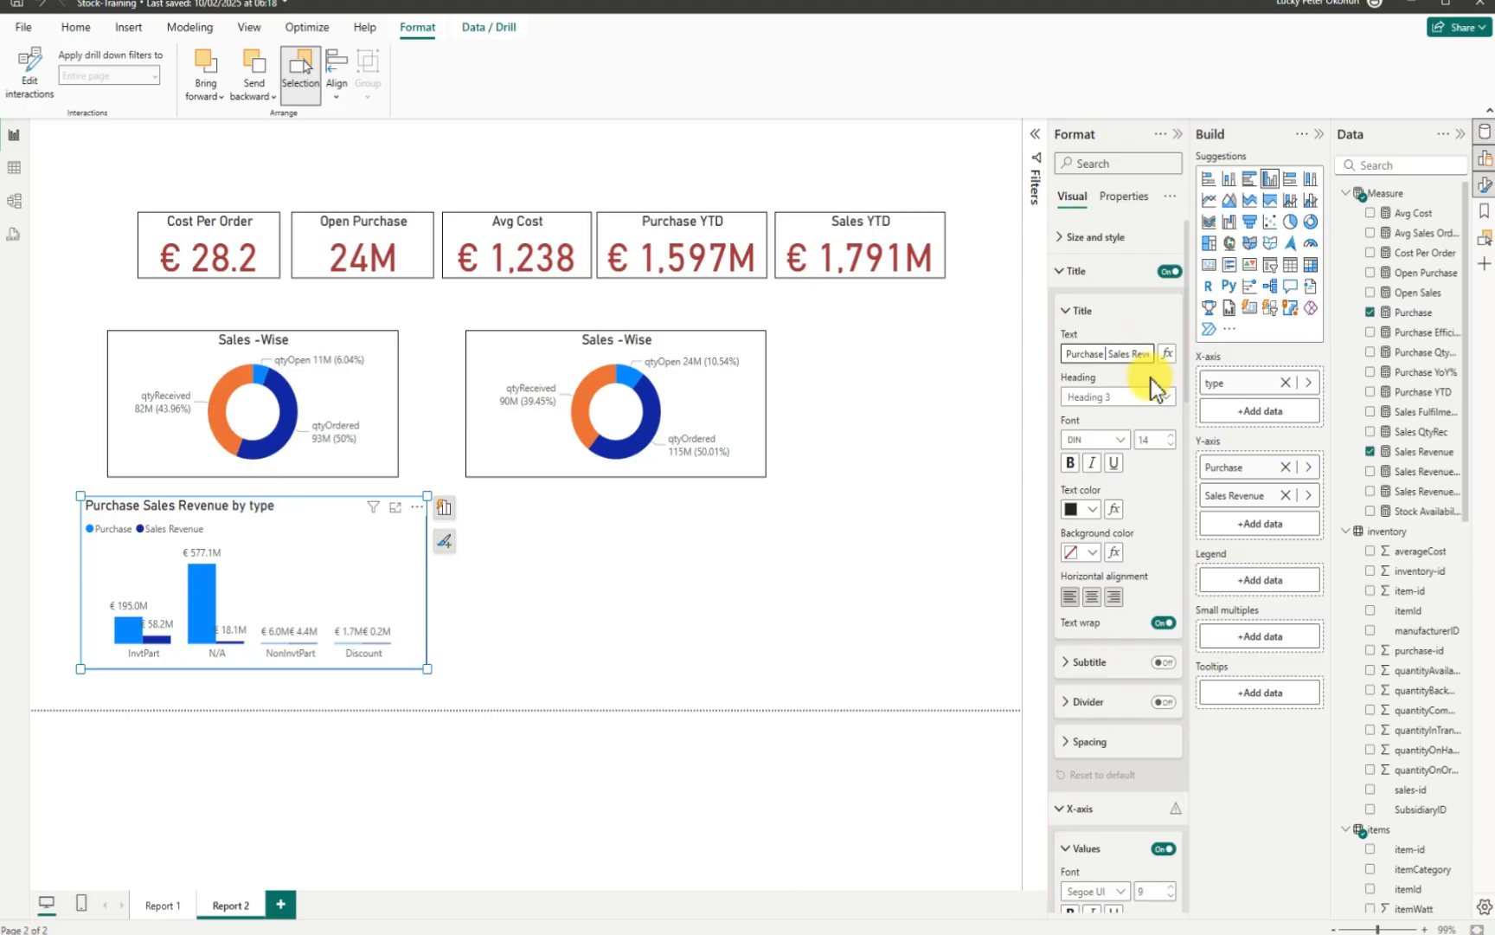
pyautogui.write('&')
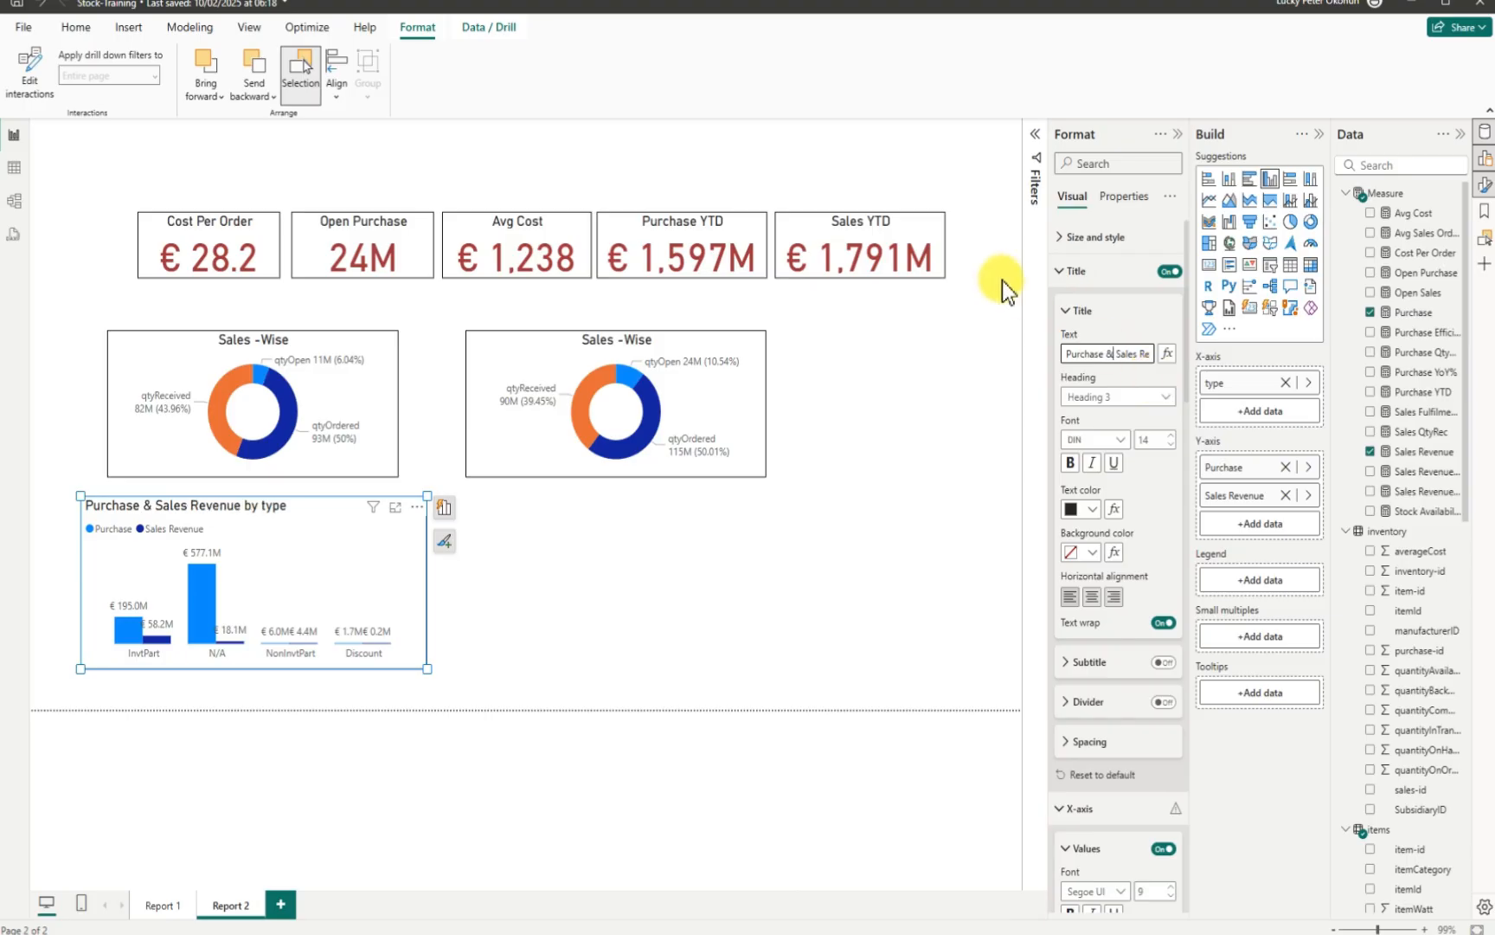
pyautogui.moveTo(1065, 353)
pyautogui.mouseDown()
pyautogui.moveTo(1151, 356)
pyautogui.moveTo(1089, 356)
pyautogui.mouseUp()
pyautogui.press('BackSpace')
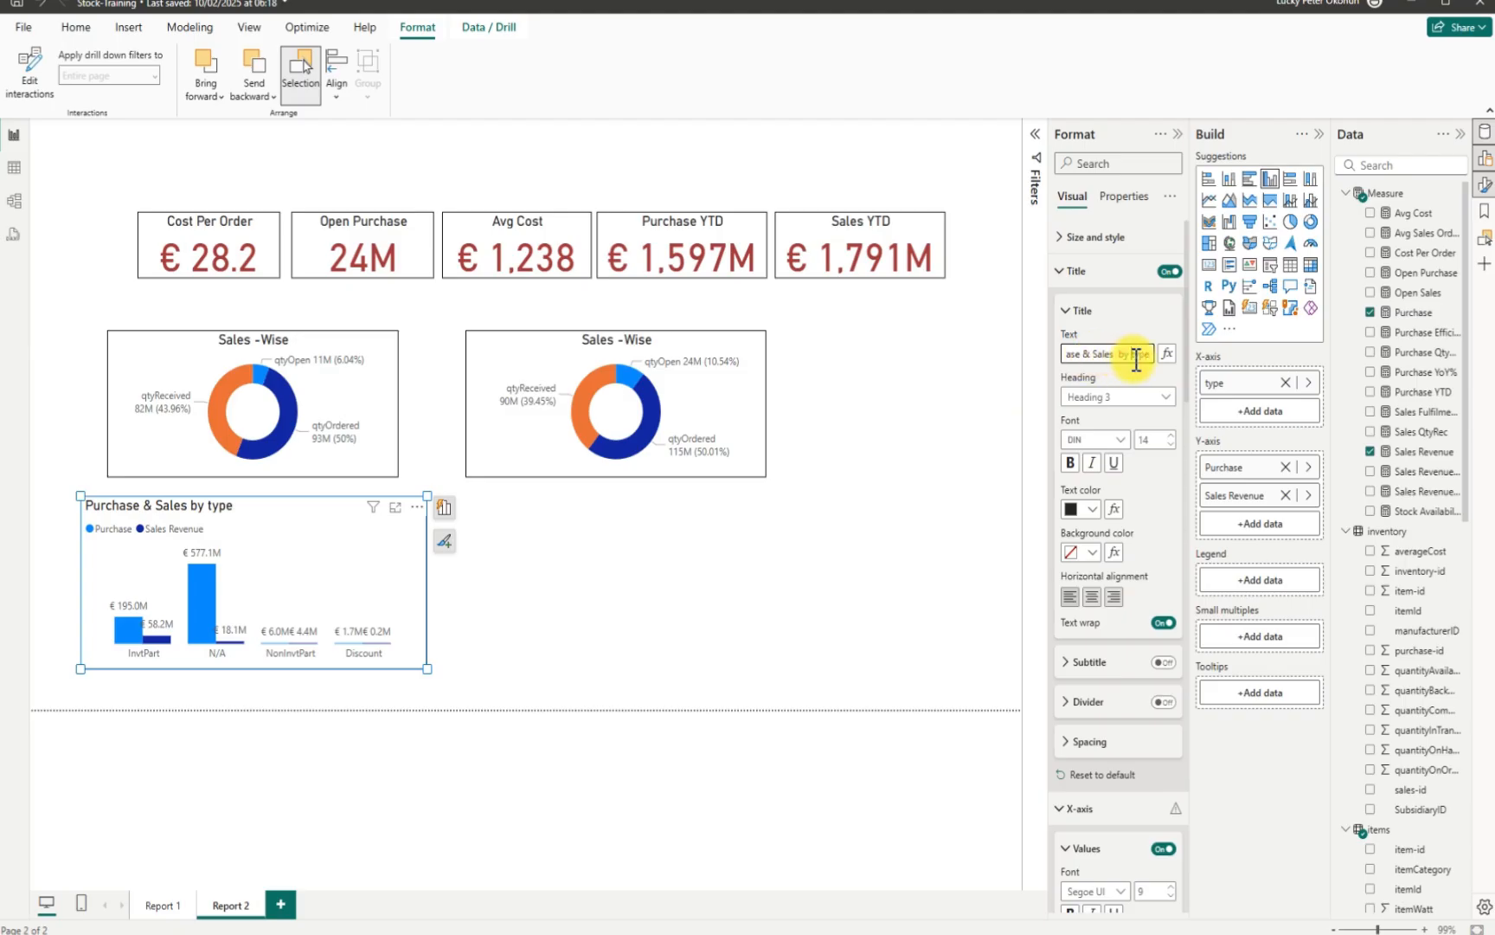
# Step: Change the column chart's title text to "Purchase & Sales by Item-type" and center it horizontally
pyautogui.write('m-')
pyautogui.click(1091, 597)
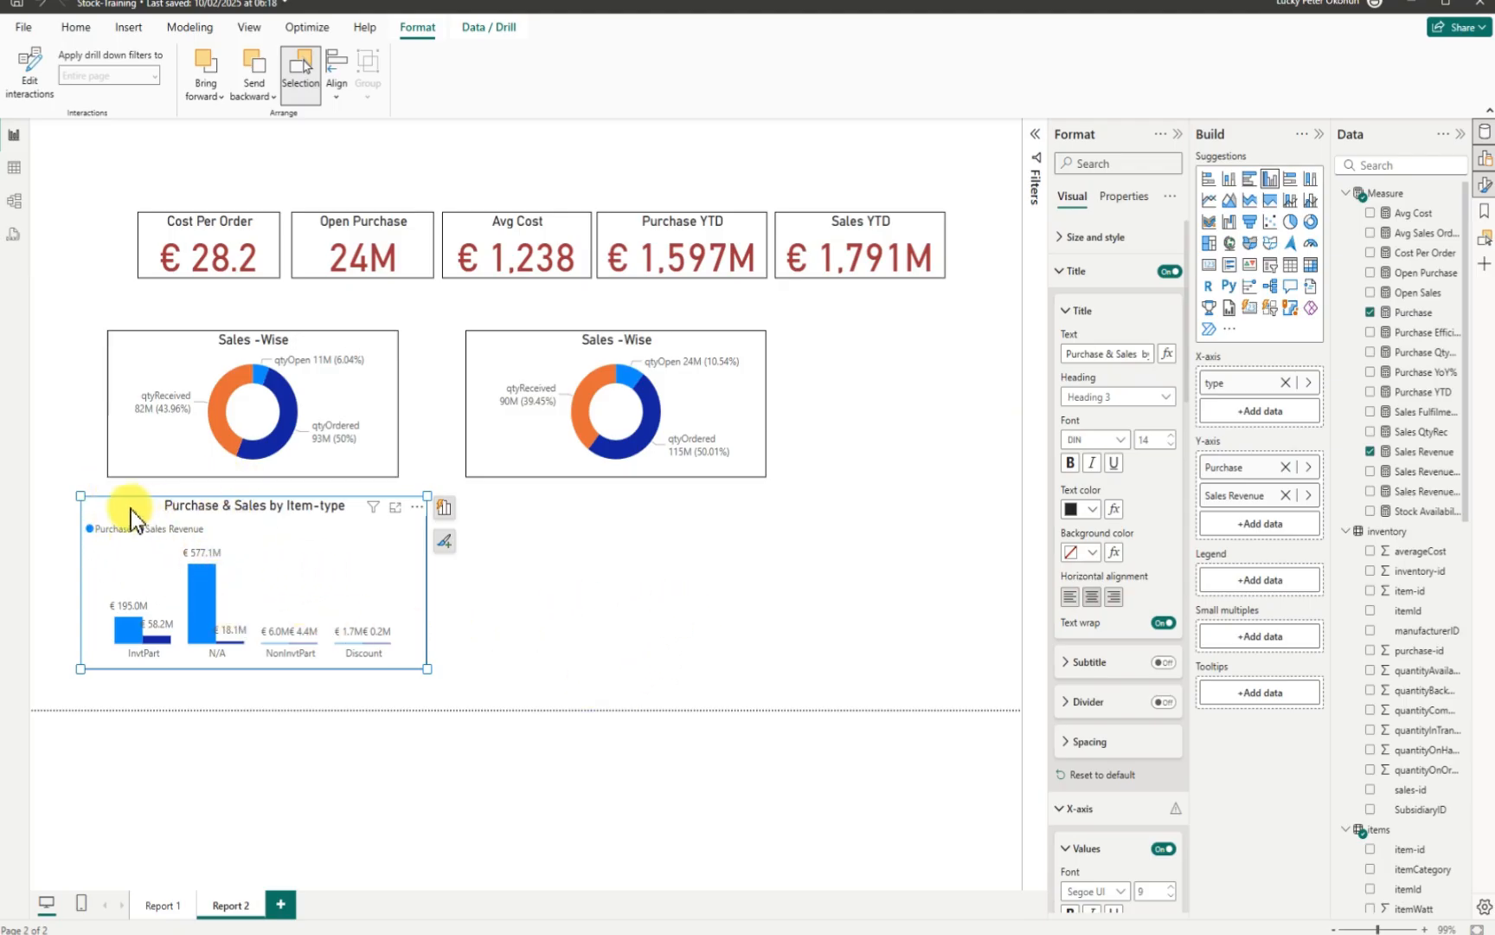
# Step: Move and resize the column chart so it sits directly below the first donut chart, left edges aligned, and extends wider than that donut
pyautogui.moveTo(131, 510); pyautogui.dragTo(141, 501)
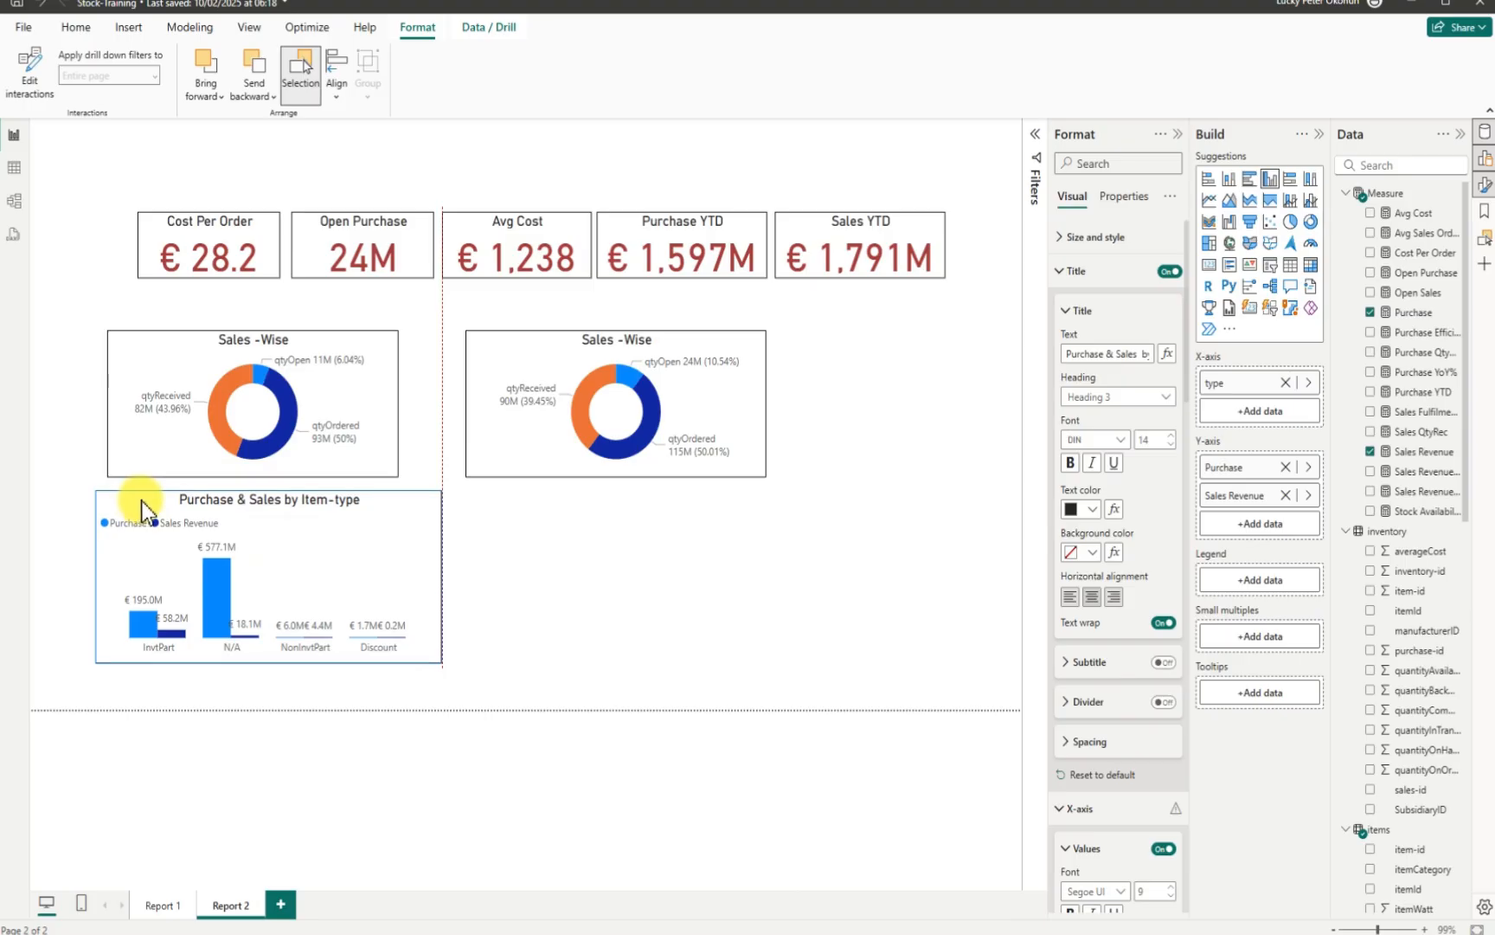
pyautogui.moveTo(246, 549); pyautogui.dragTo(246, 549)
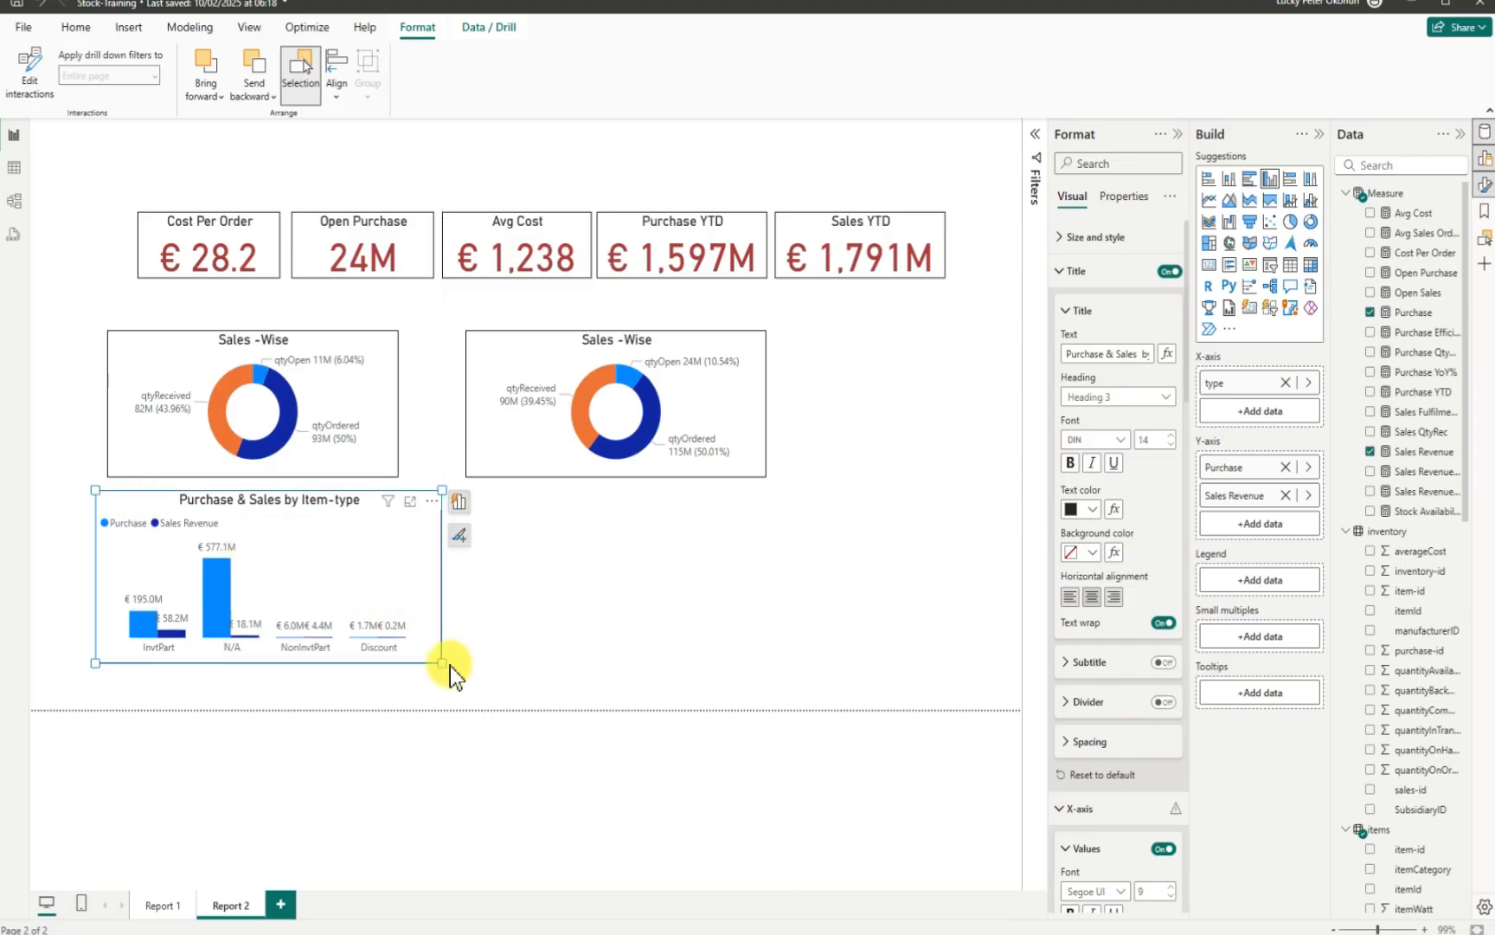
pyautogui.moveTo(450, 664); pyautogui.dragTo(401, 666)
pyautogui.moveTo(354, 614); pyautogui.dragTo(403, 666)
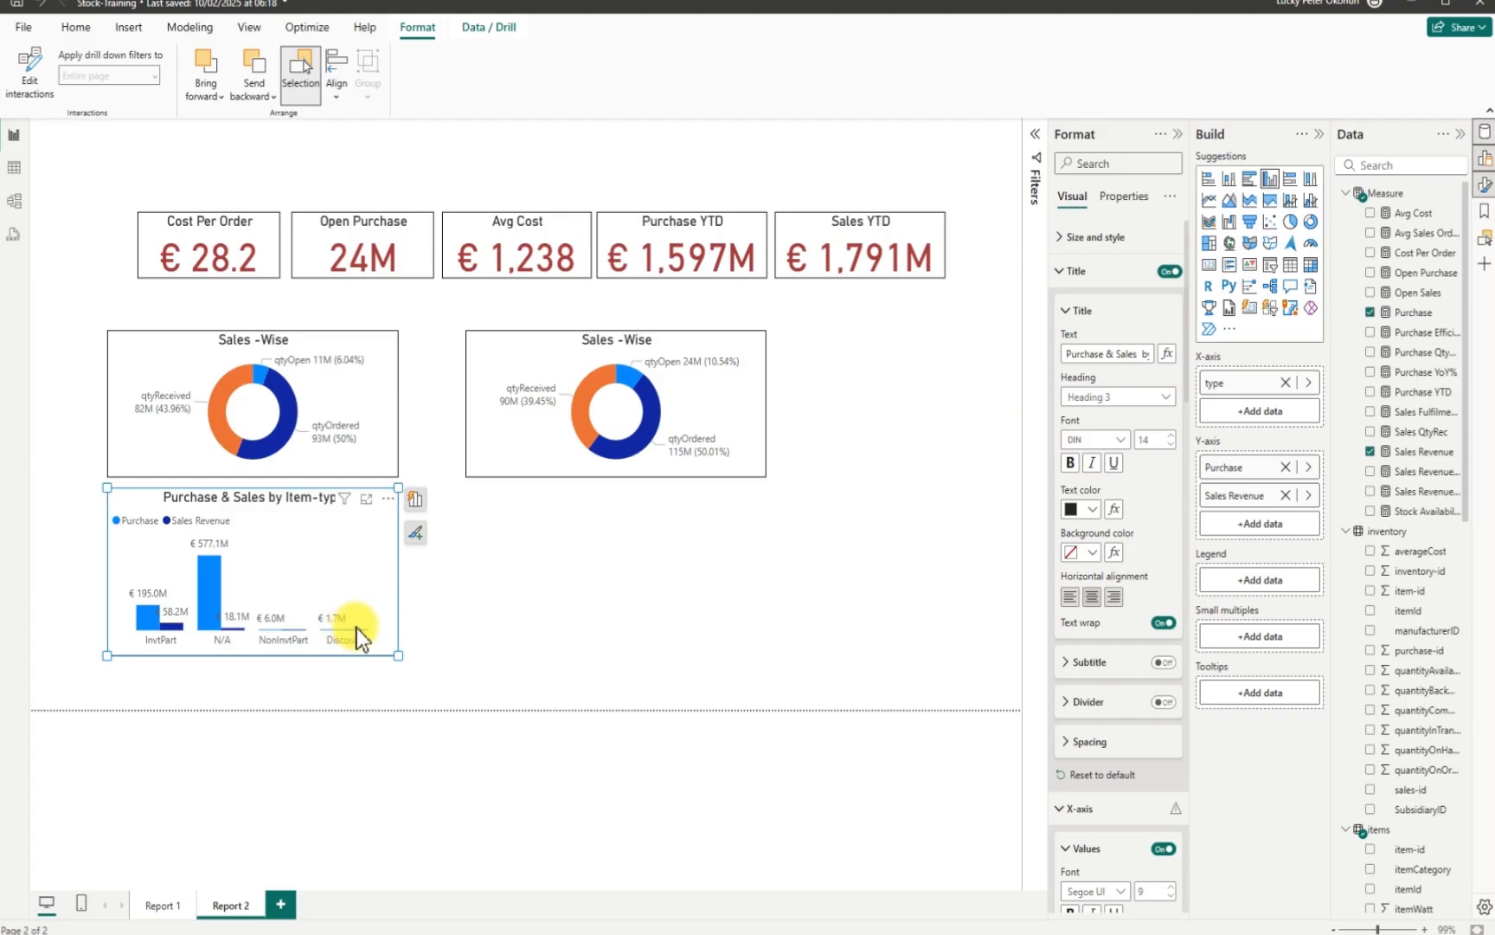
pyautogui.moveTo(405, 658); pyautogui.dragTo(485, 658)
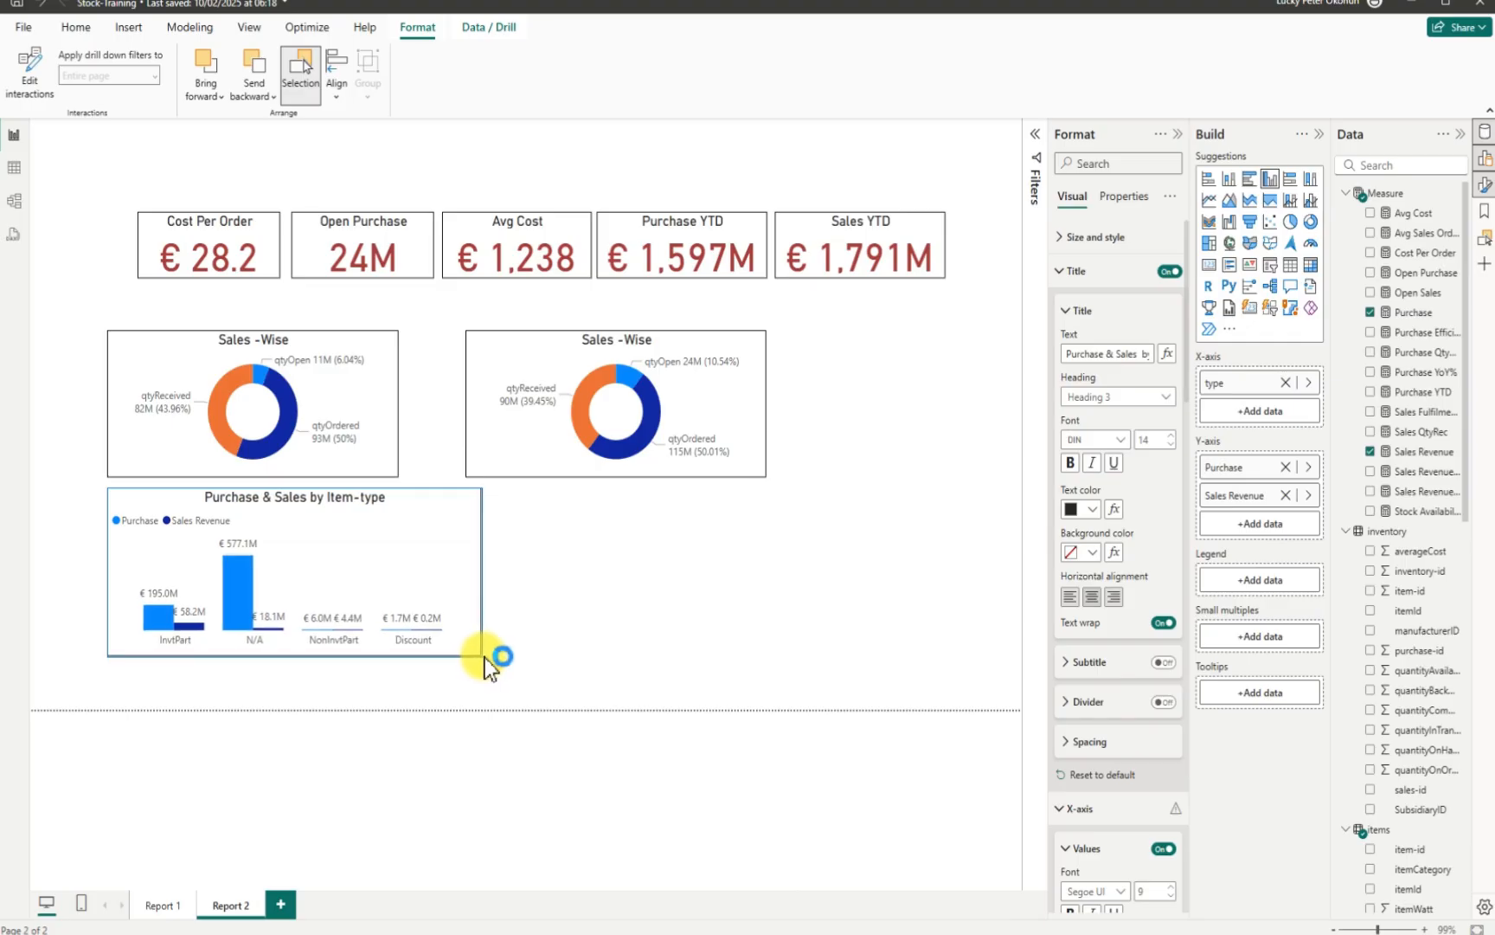
pyautogui.click(194, 525)
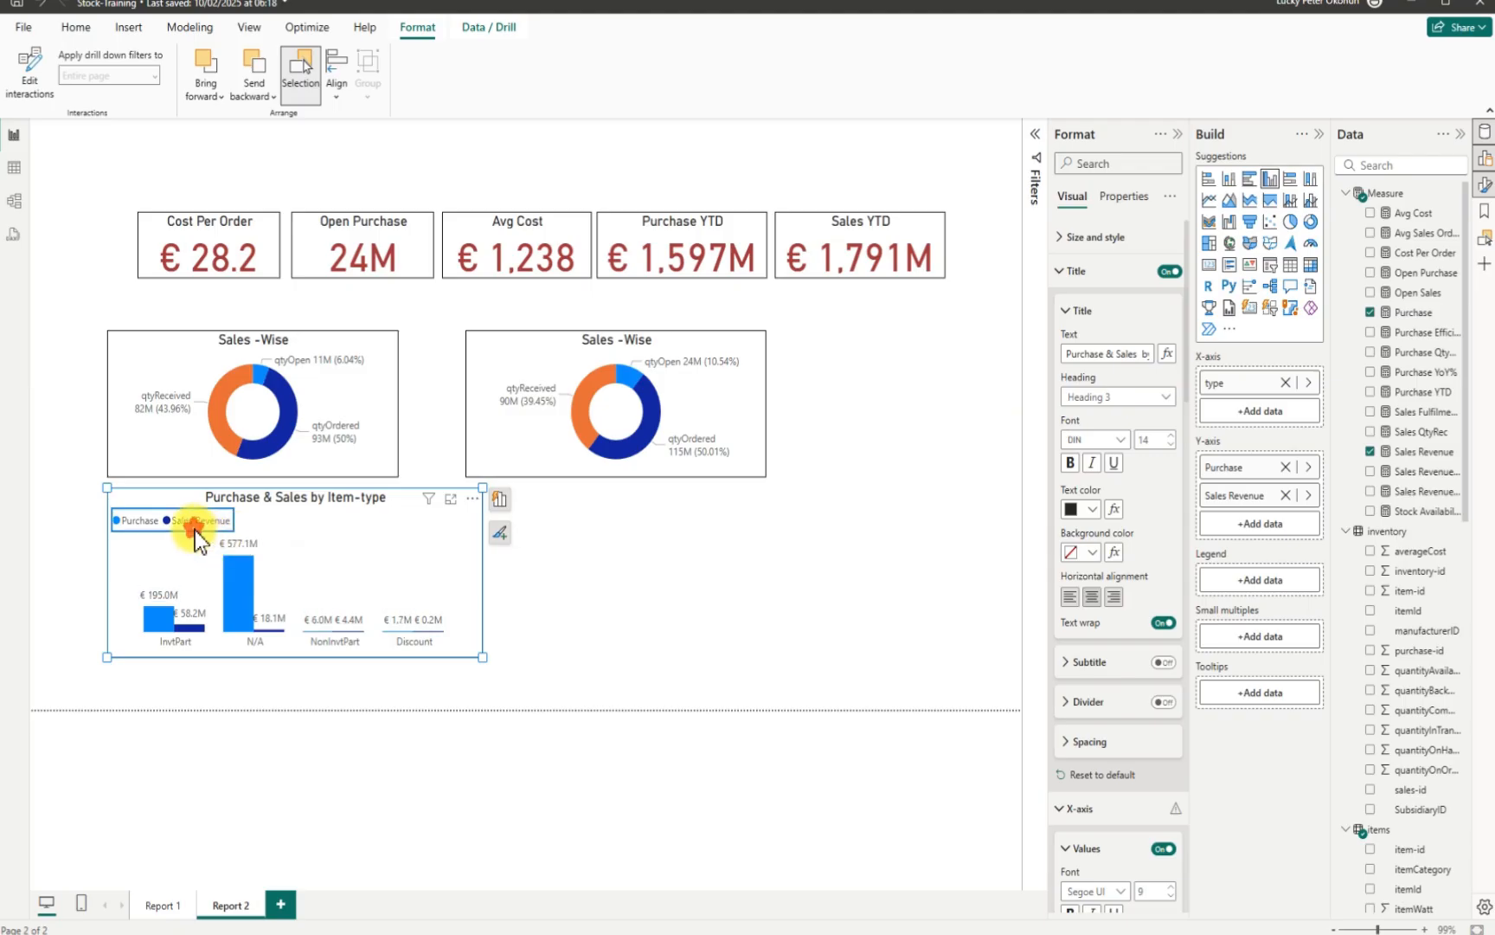
pyautogui.moveTo(318, 528); pyautogui.dragTo(315, 533)
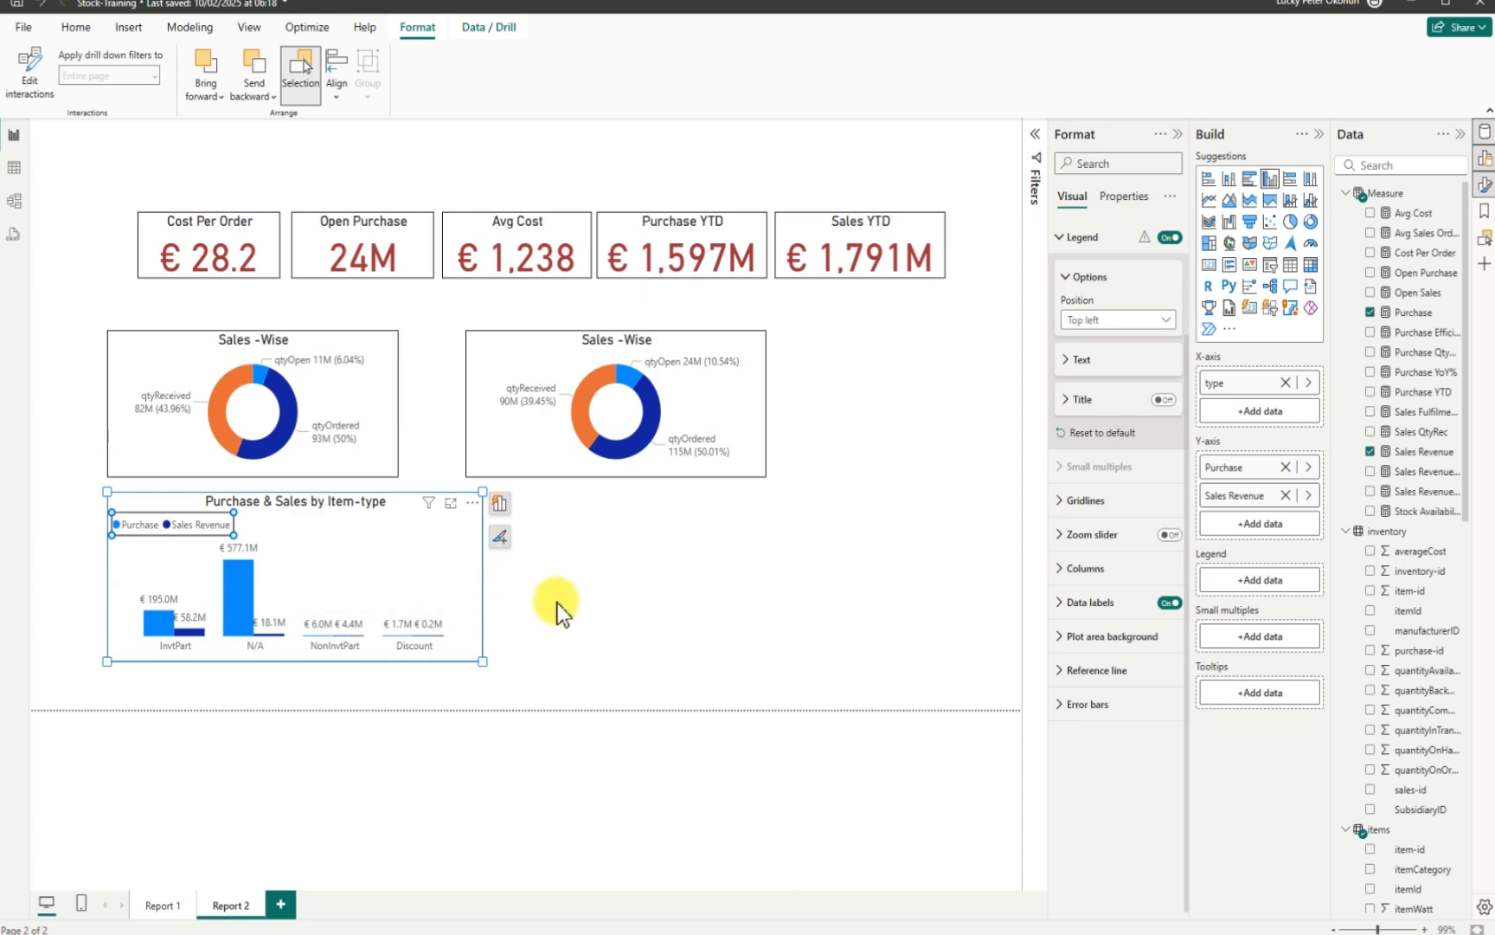
pyautogui.click(769, 598)
pyautogui.click(767, 595)
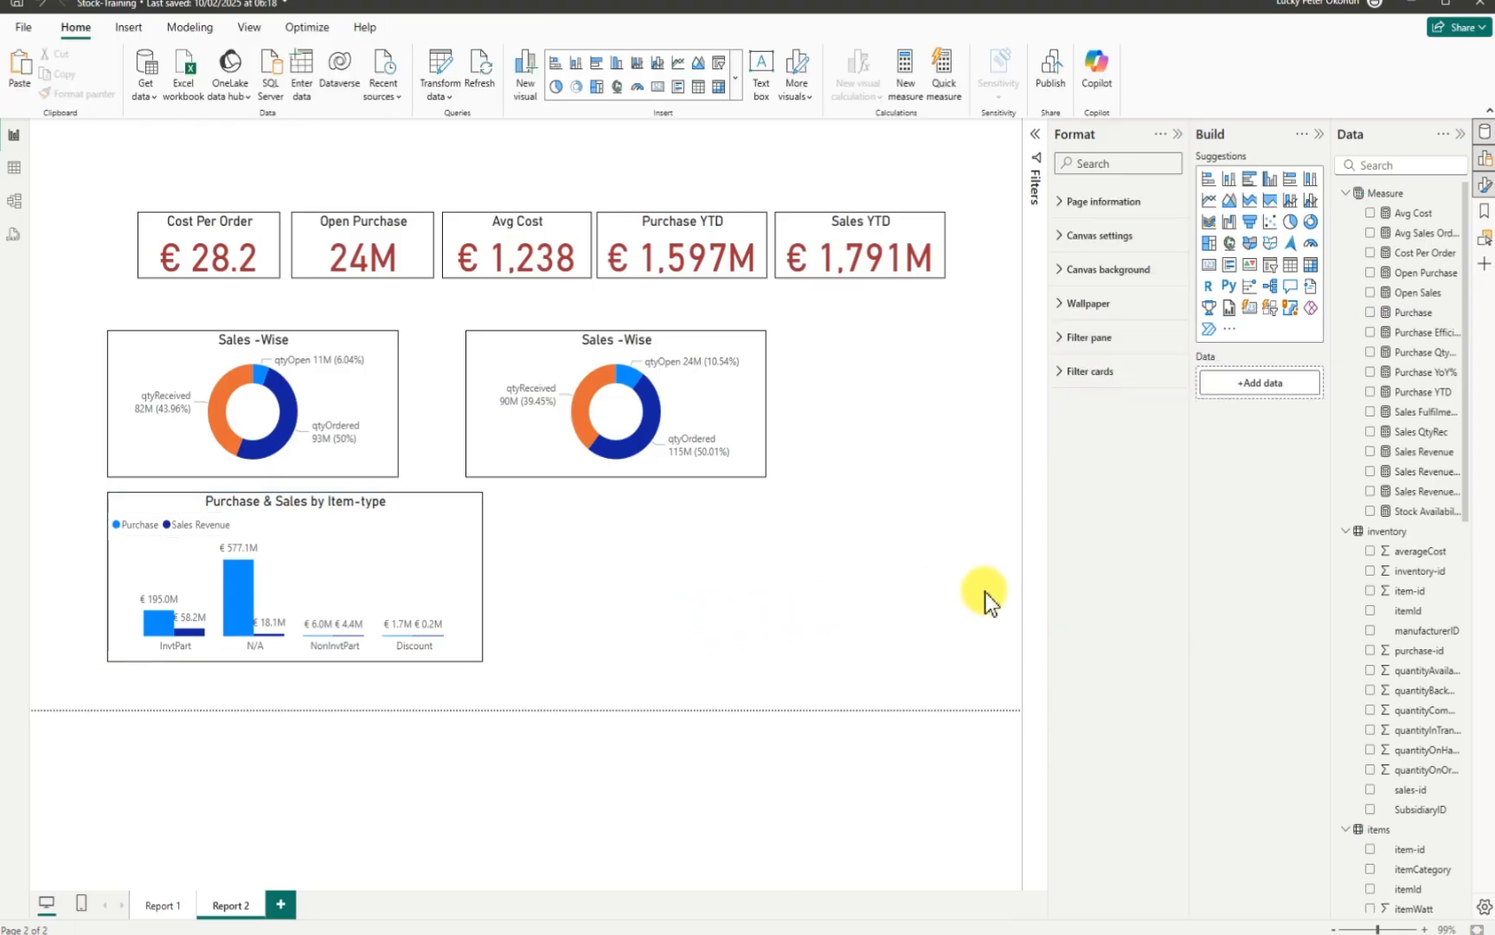
# Step: Add a table visual showing the status field from sales_orders and place it beside the column chart with a small gap
pyautogui.click(1344, 192)
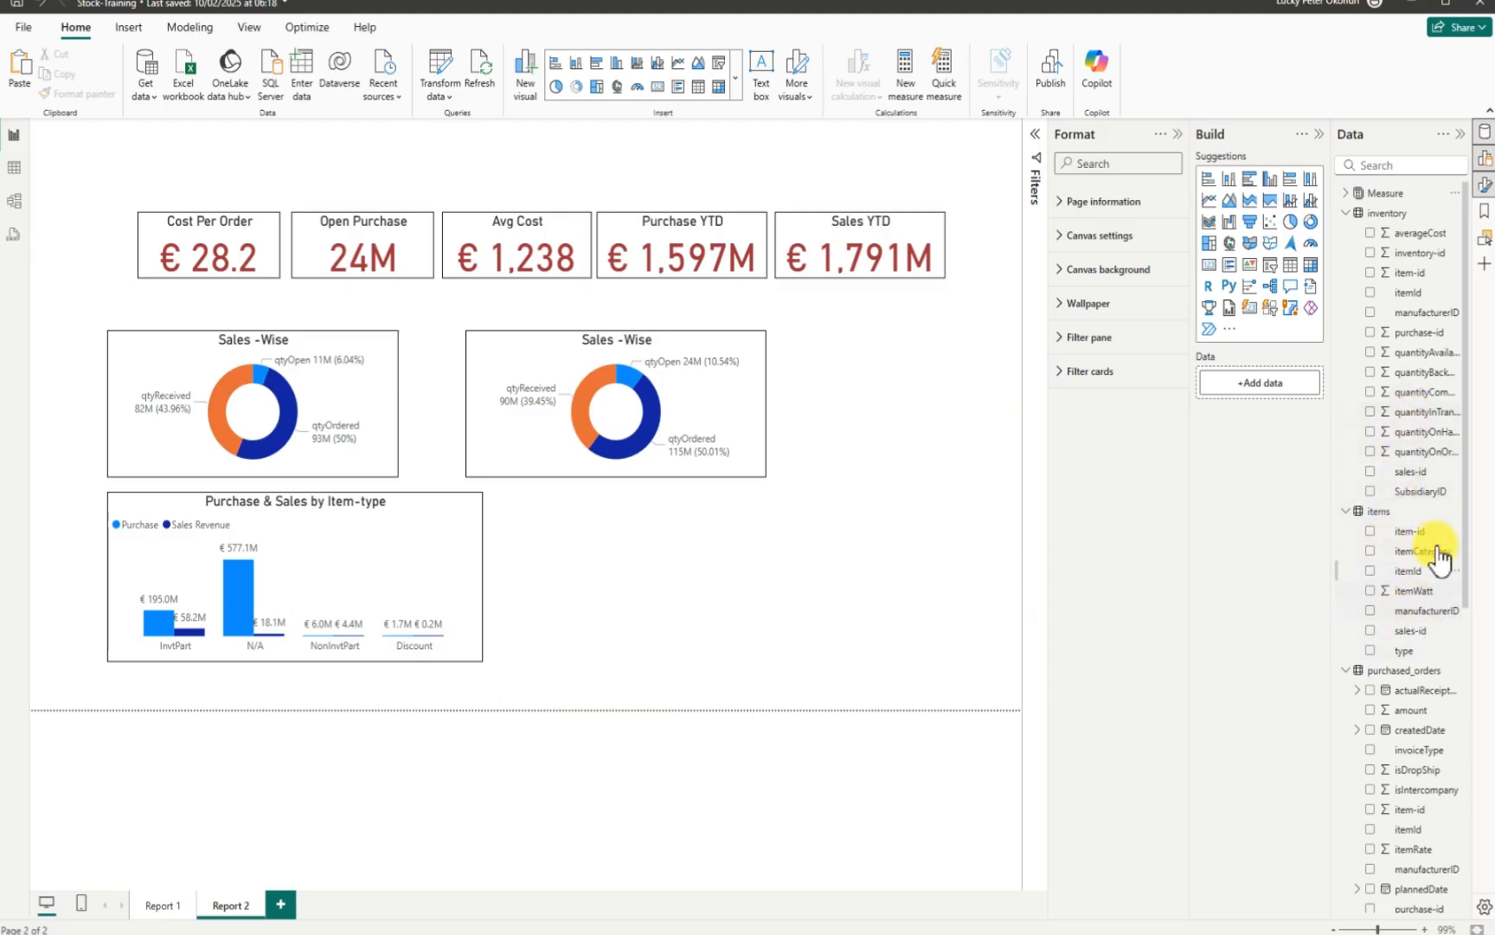
pyautogui.scroll(-5, 1384, 727)
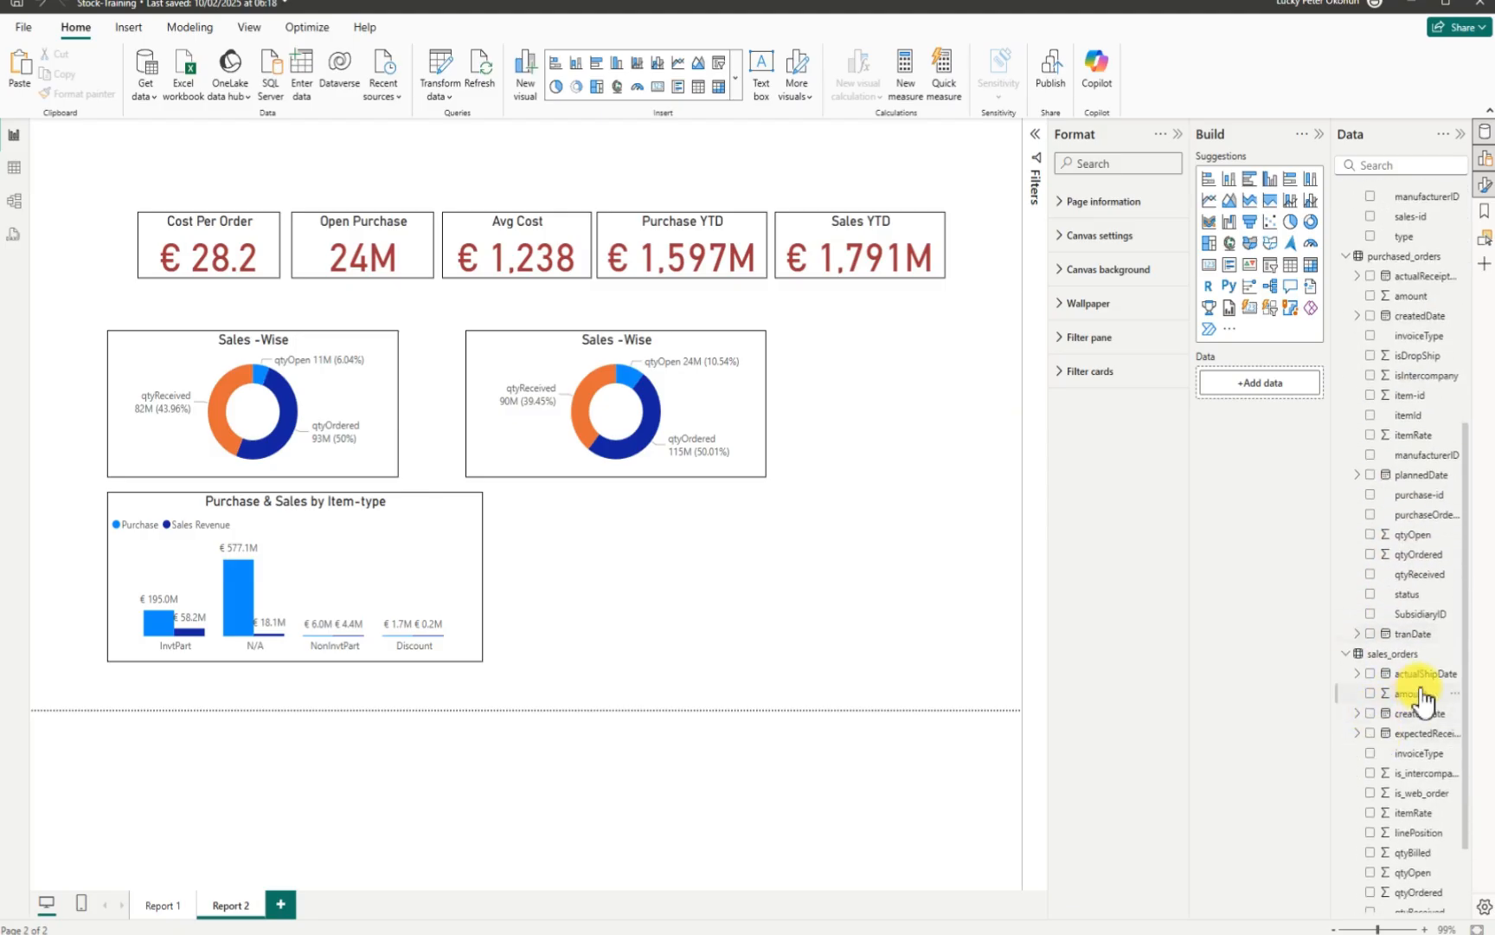
pyautogui.scroll(-1, 1385, 716)
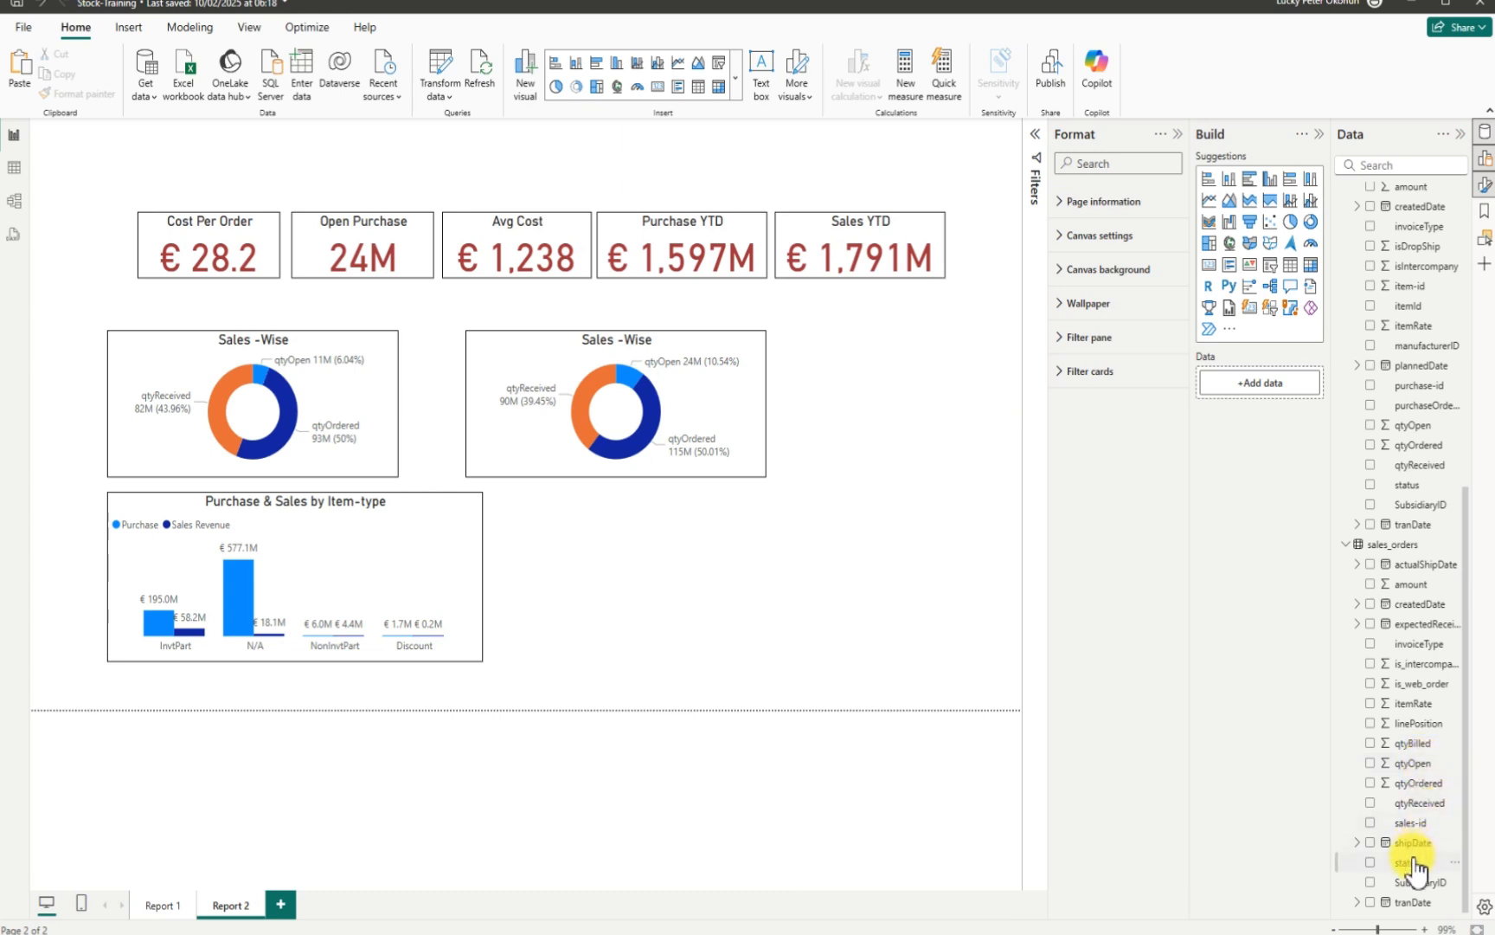
pyautogui.click(1291, 265)
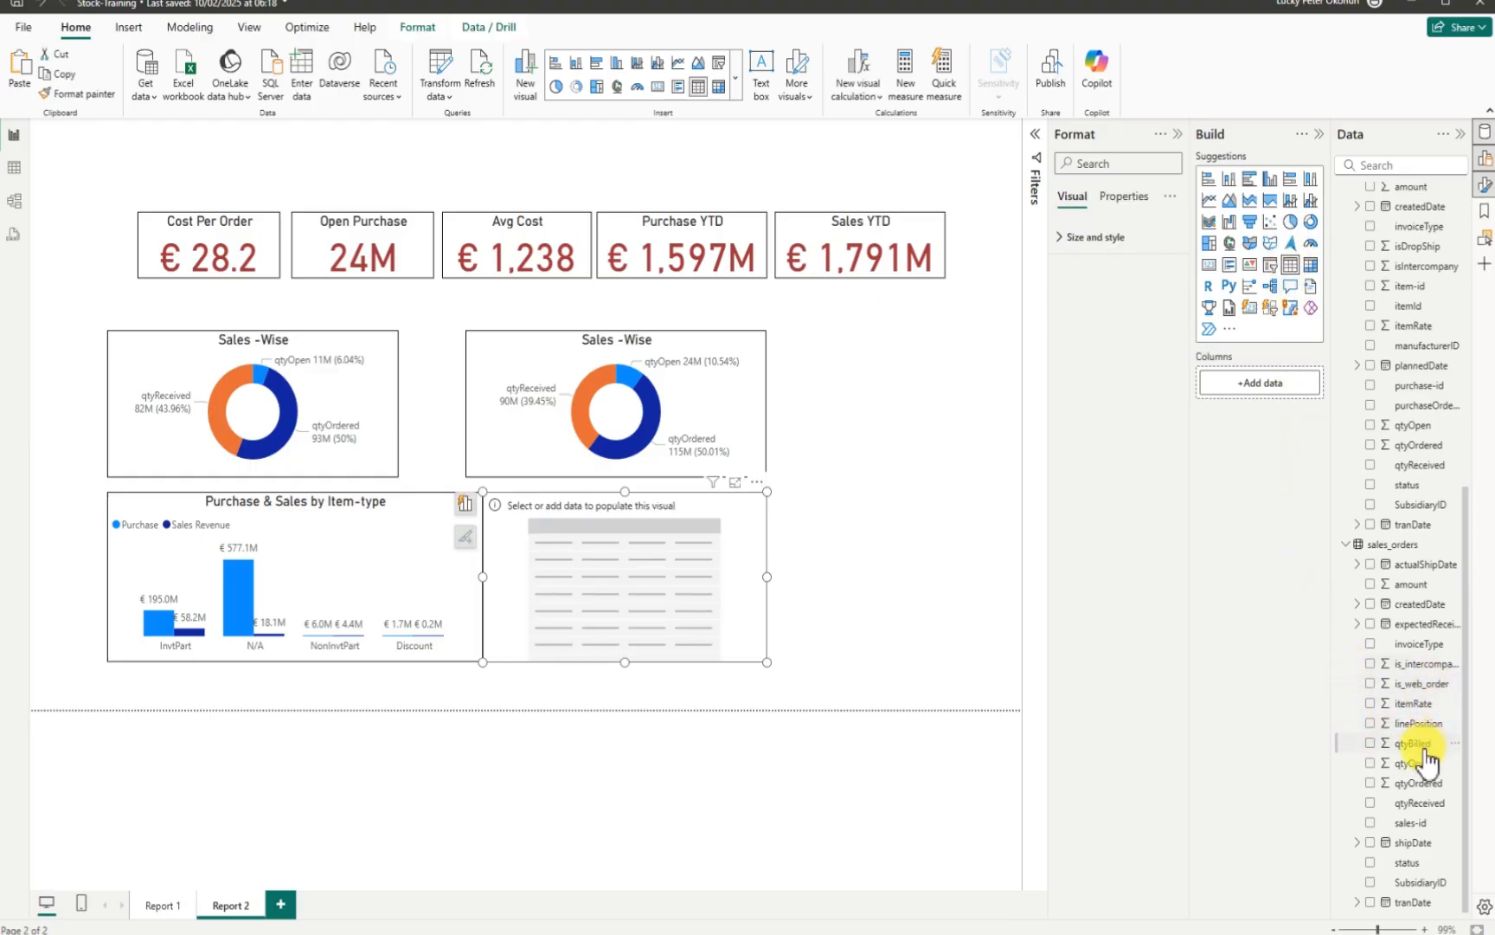
pyautogui.click(1371, 863)
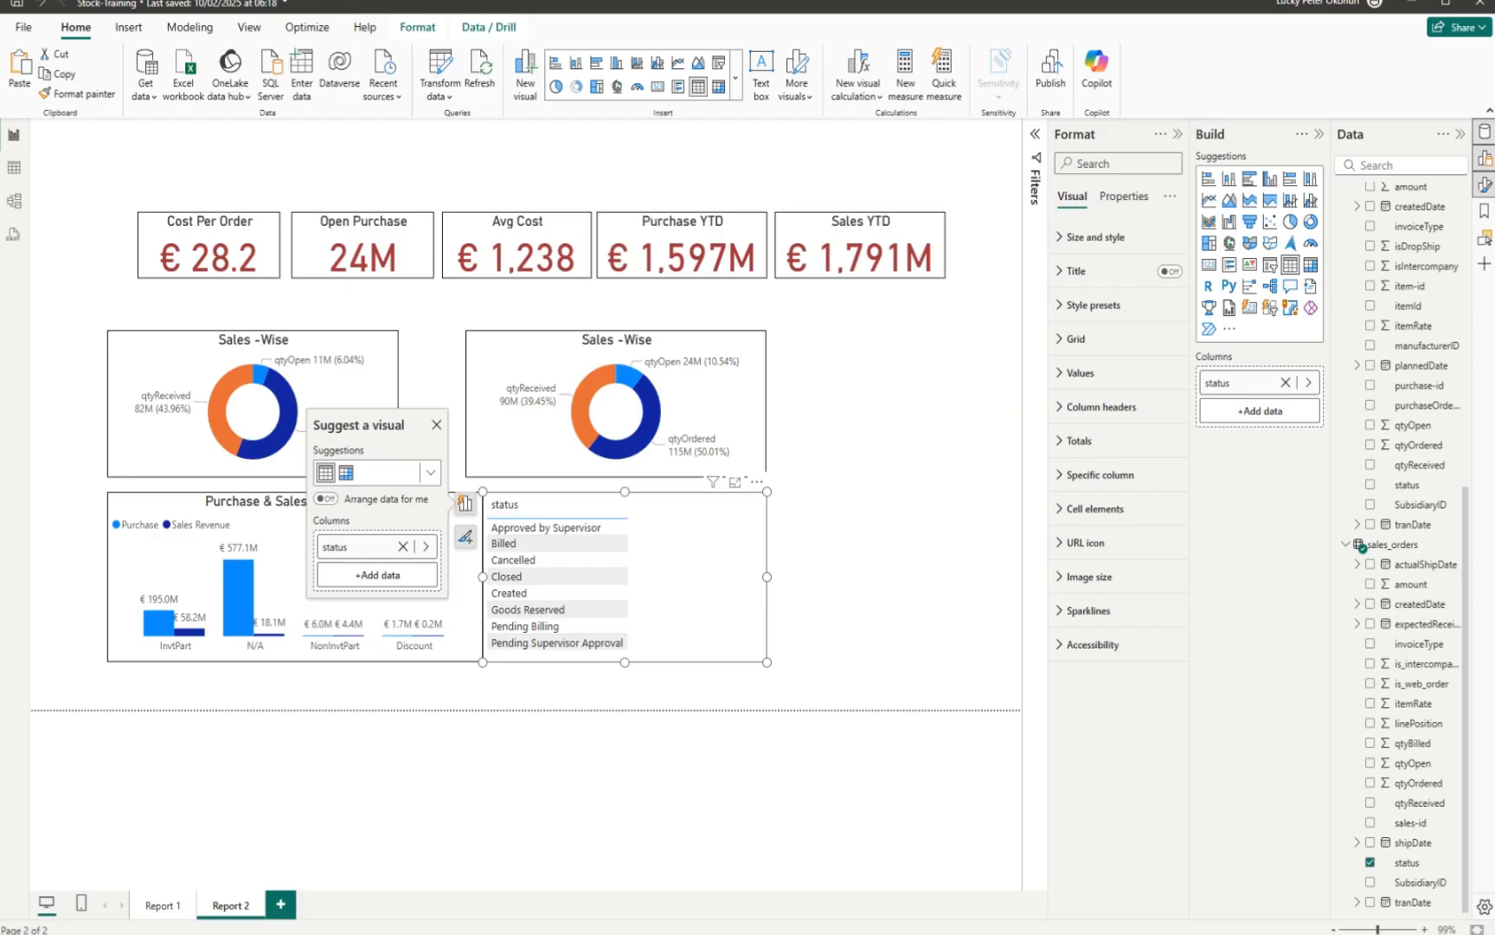
pyautogui.click(625, 667)
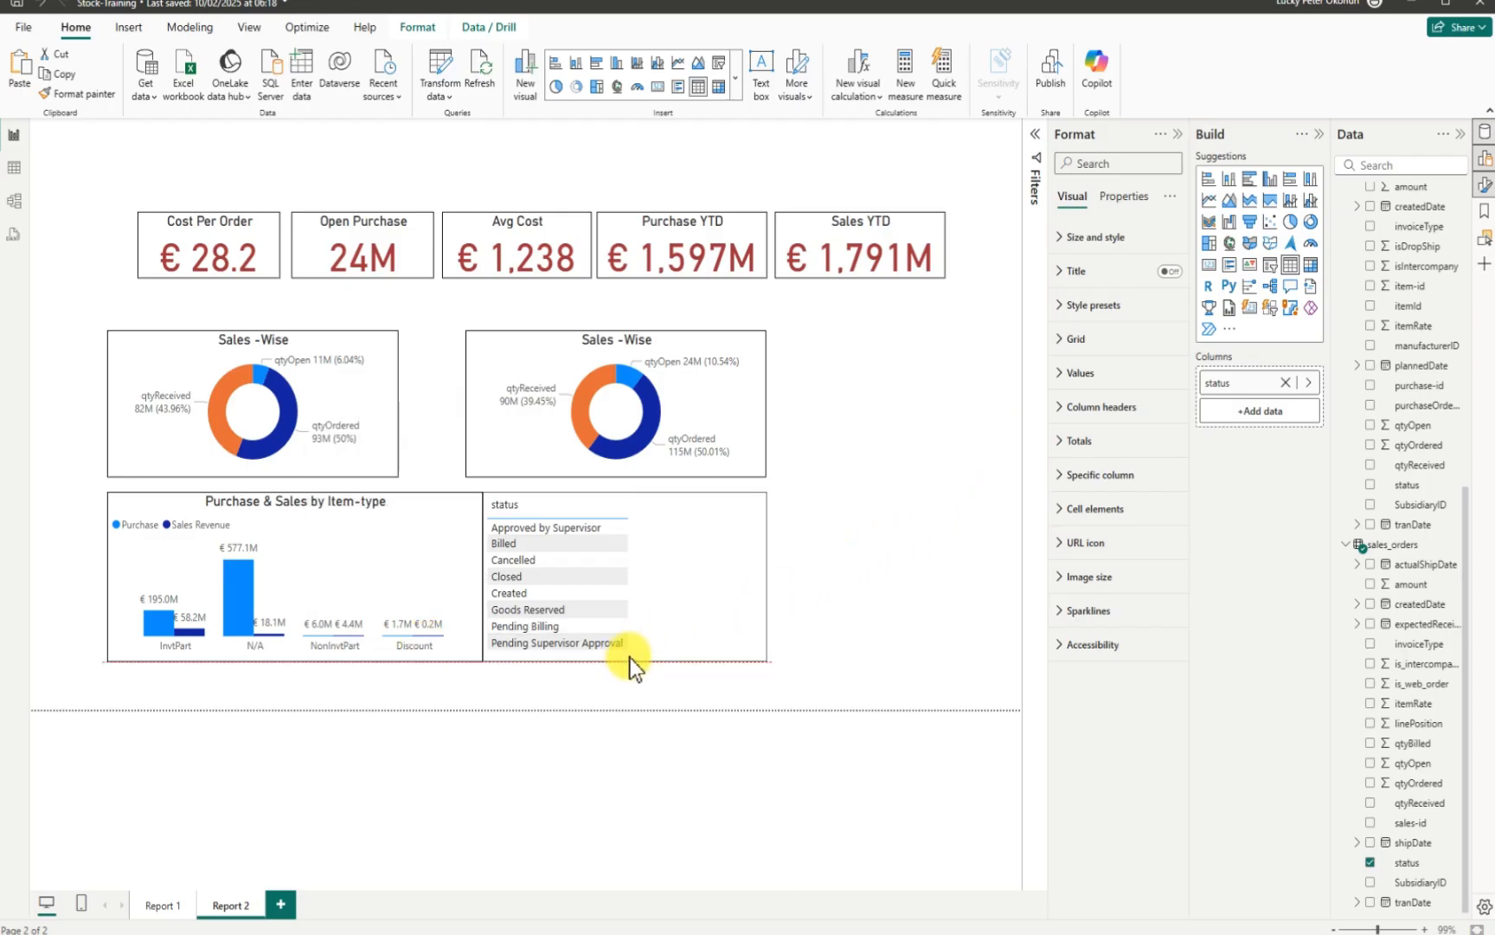
pyautogui.moveTo(644, 583); pyautogui.dragTo(655, 586)
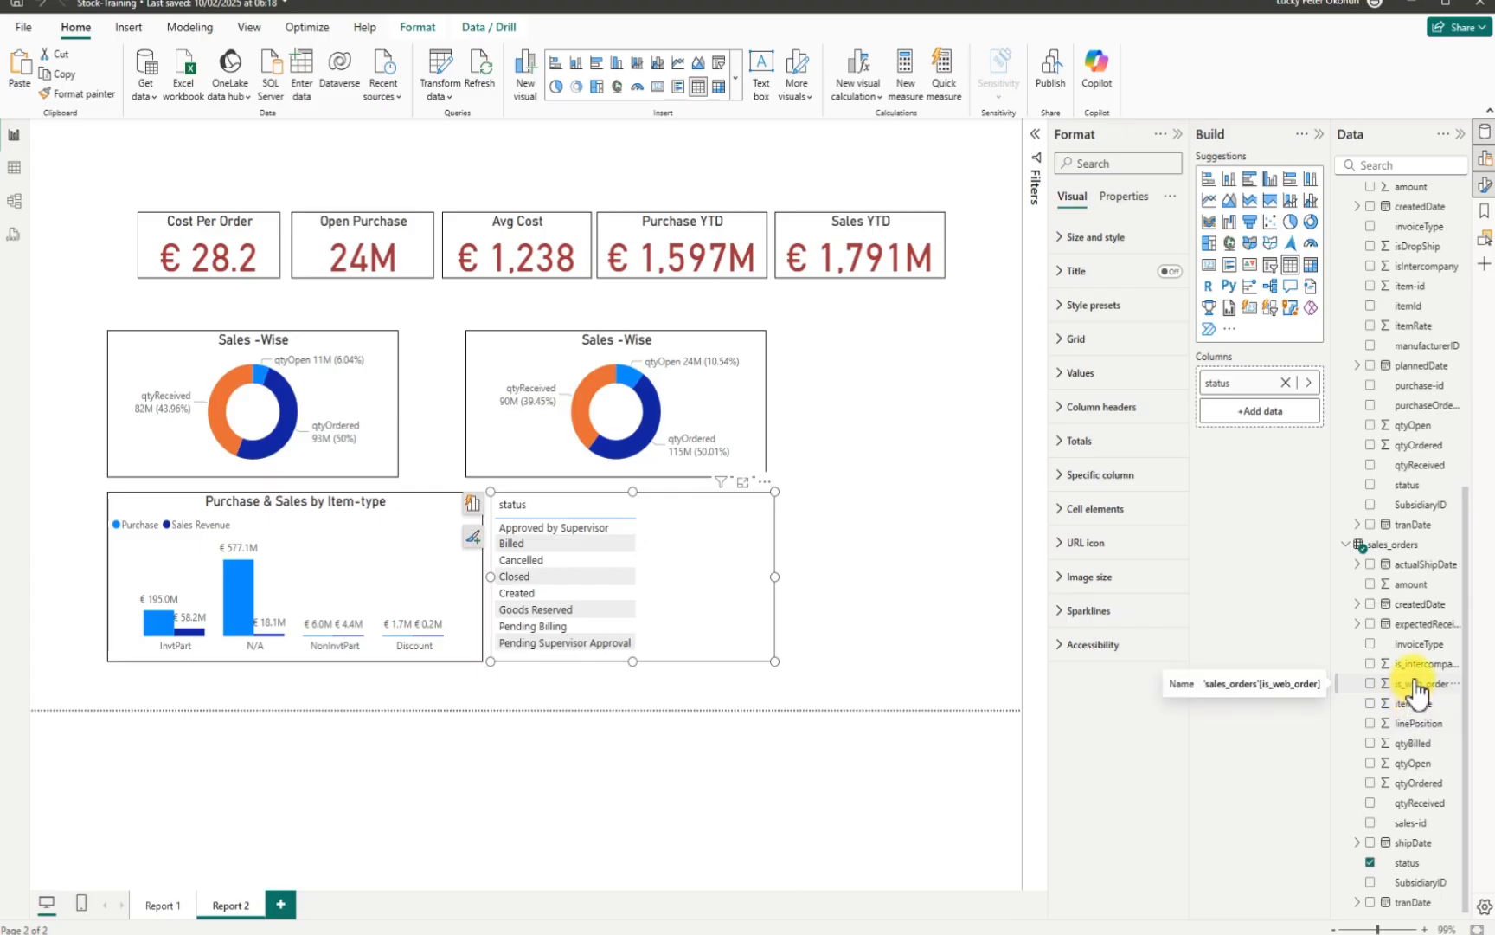
# Step: Try qtyBilled and qtyOrdered from sales_orders one at a time as the status table's value column, removing each after checking its rows
pyautogui.click(1370, 743)
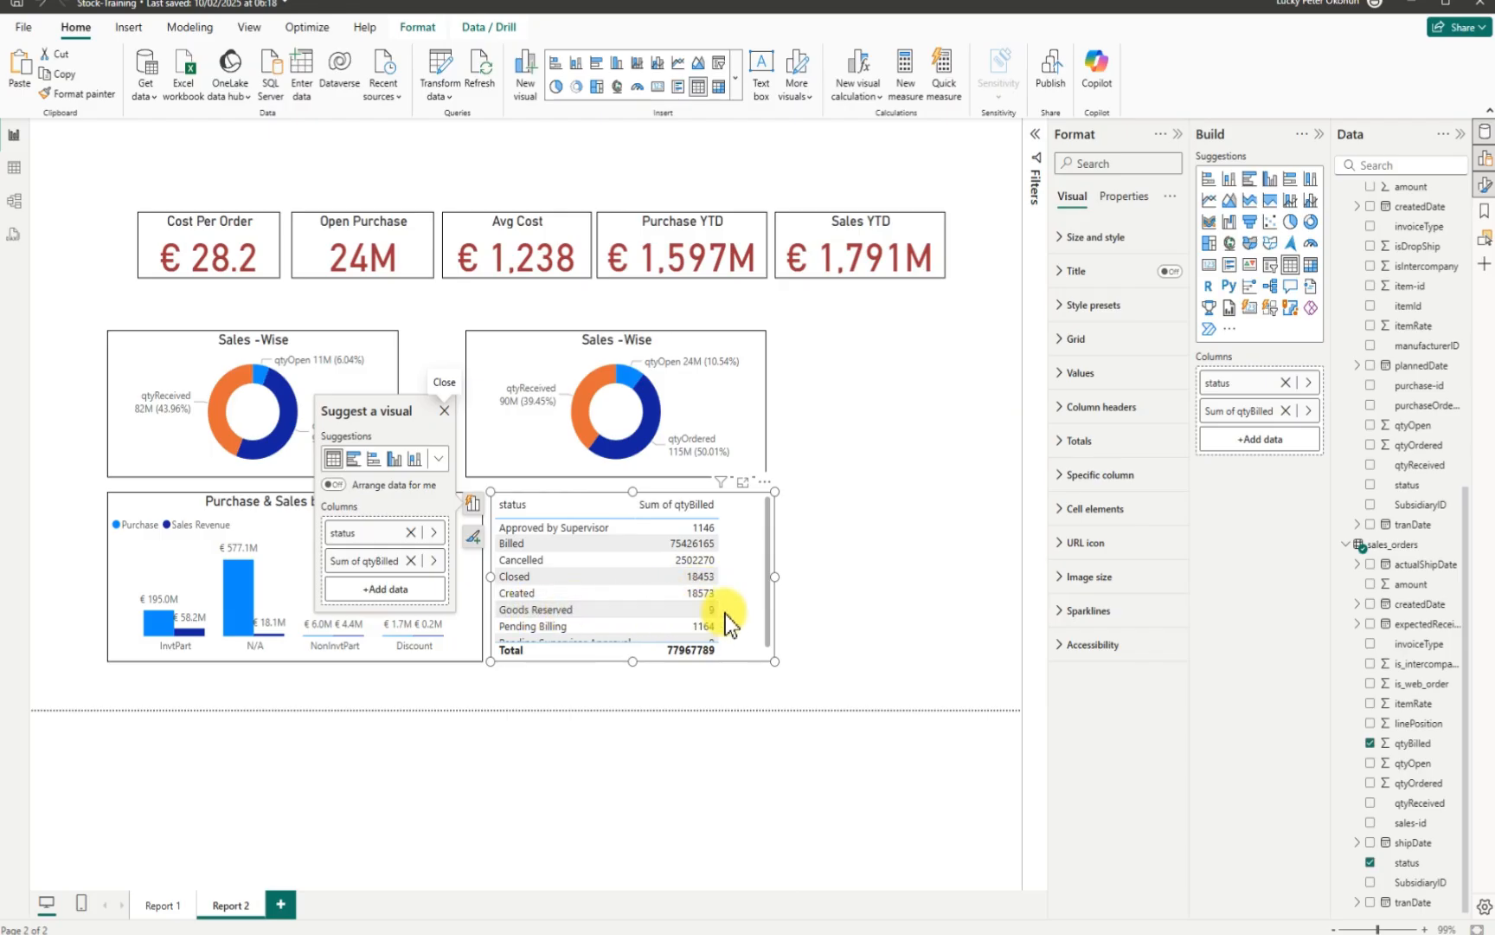
pyautogui.scroll(-1, 709, 630)
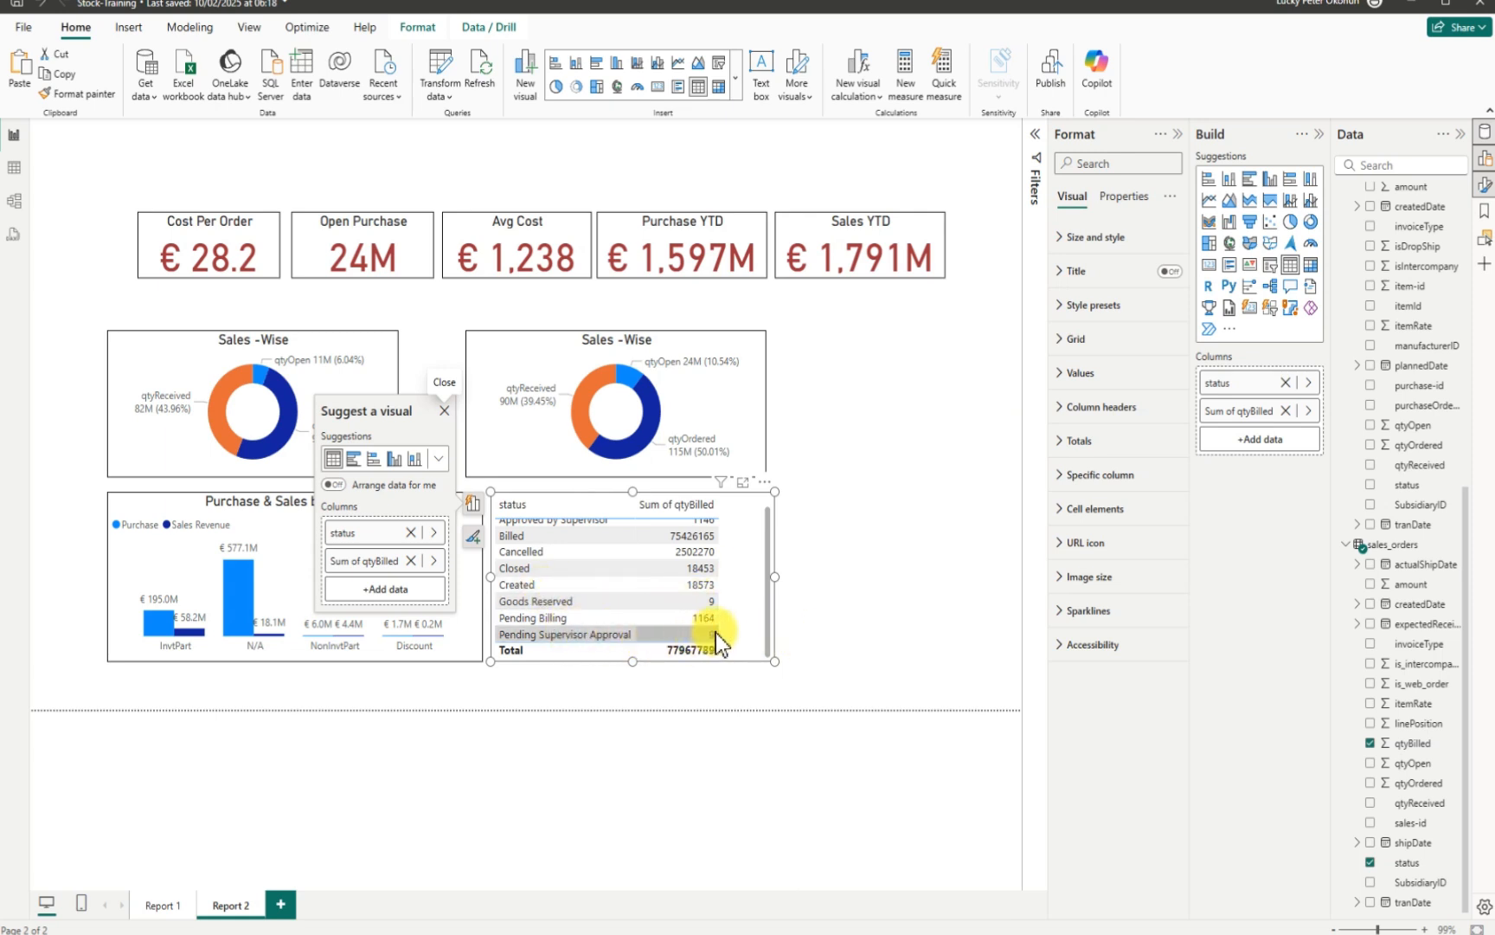
pyautogui.click(1371, 743)
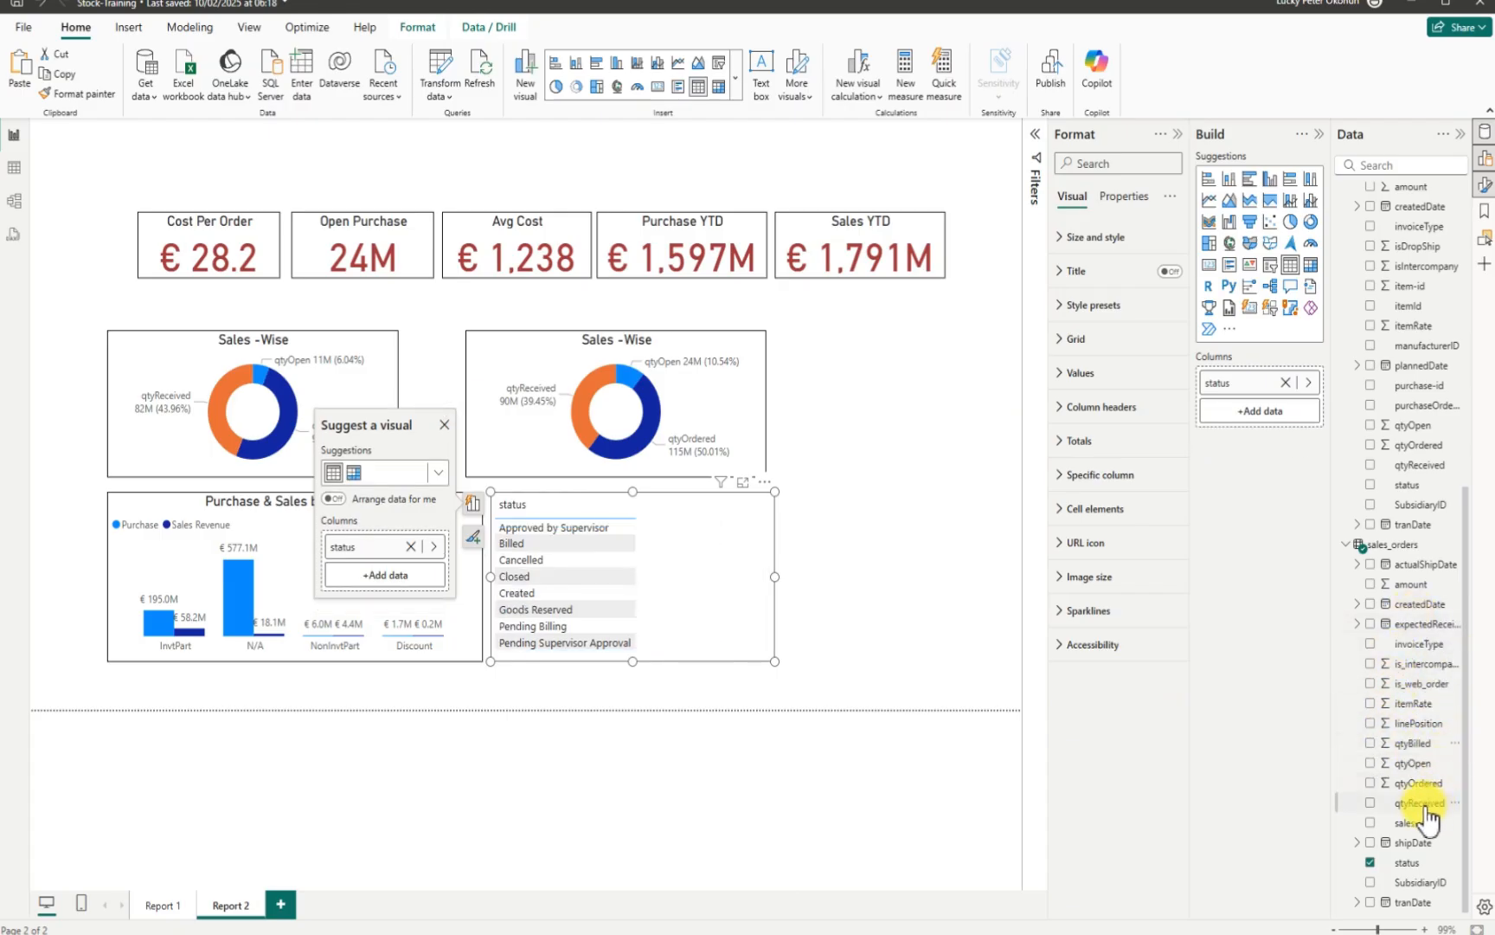
pyautogui.click(1371, 783)
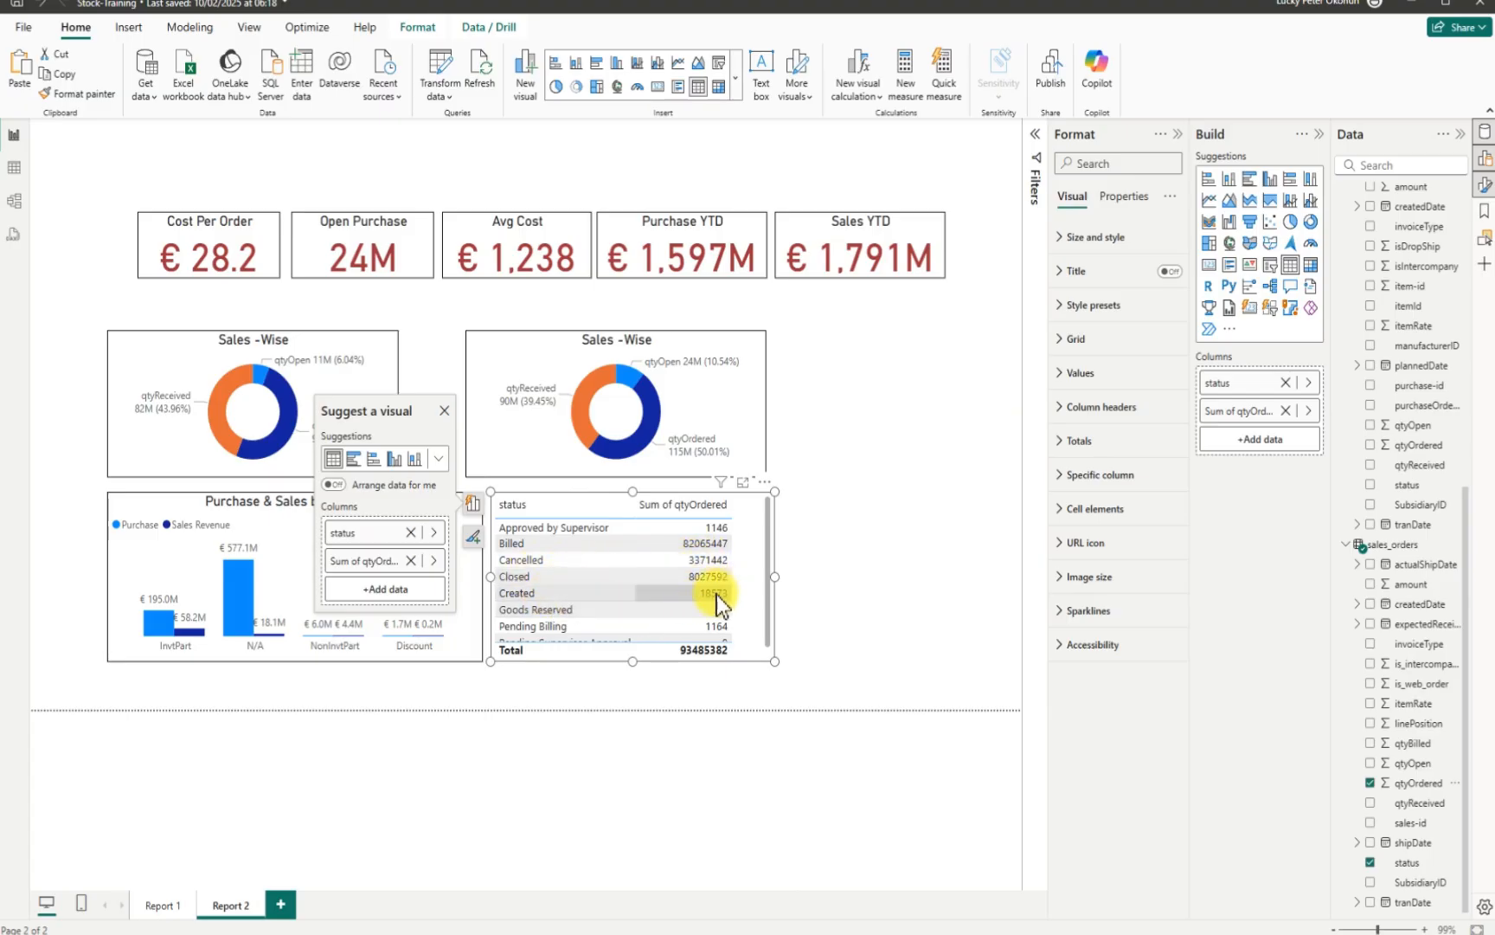
pyautogui.scroll(-1, 624, 632)
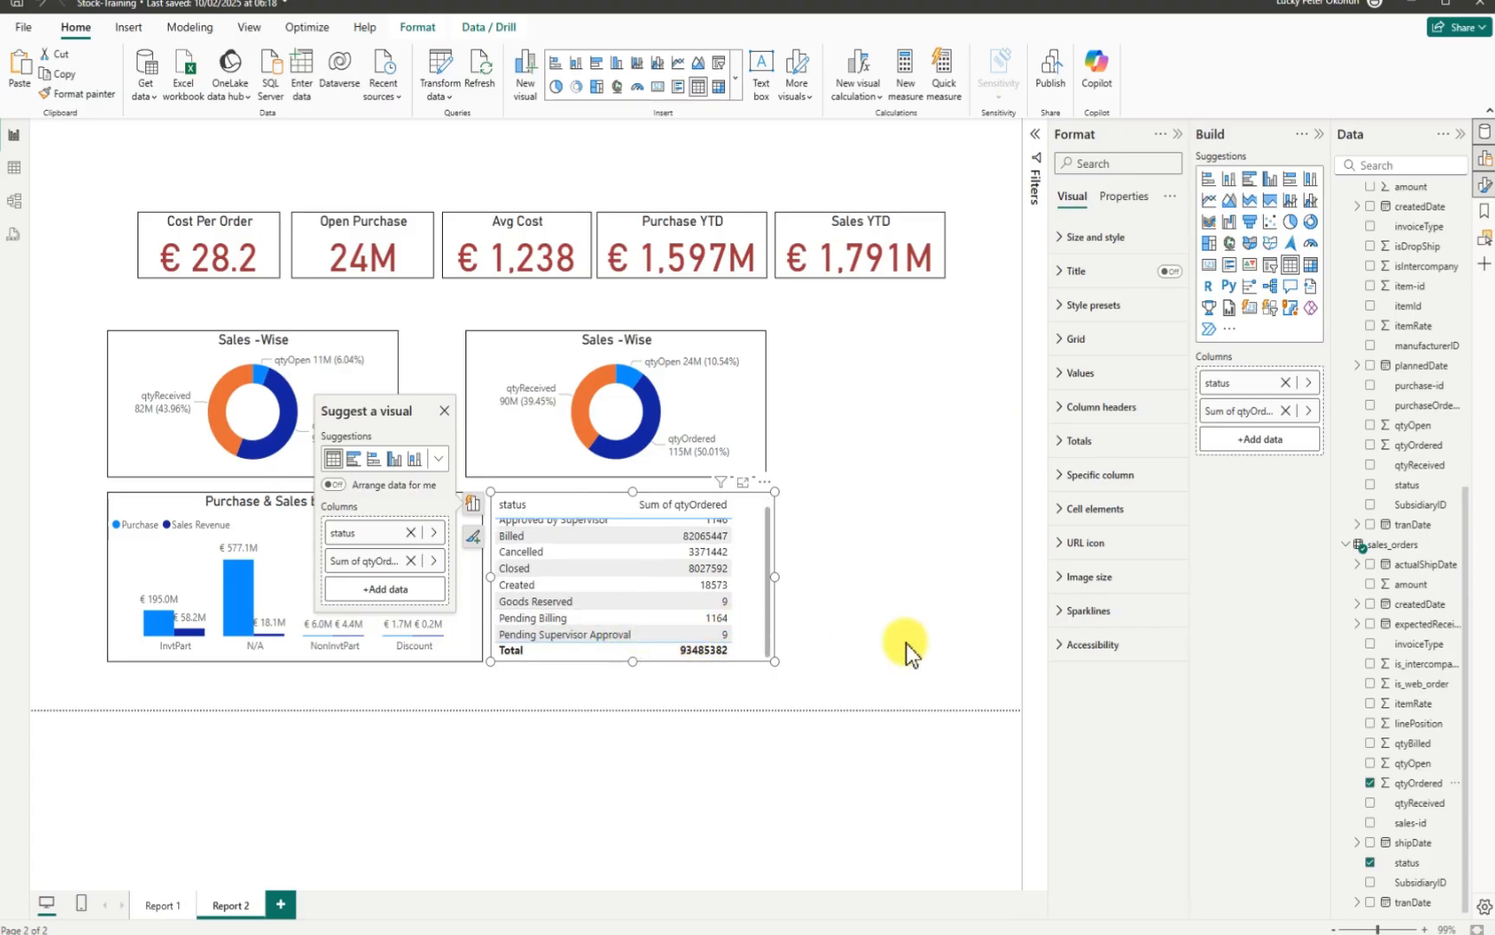
pyautogui.click(1372, 783)
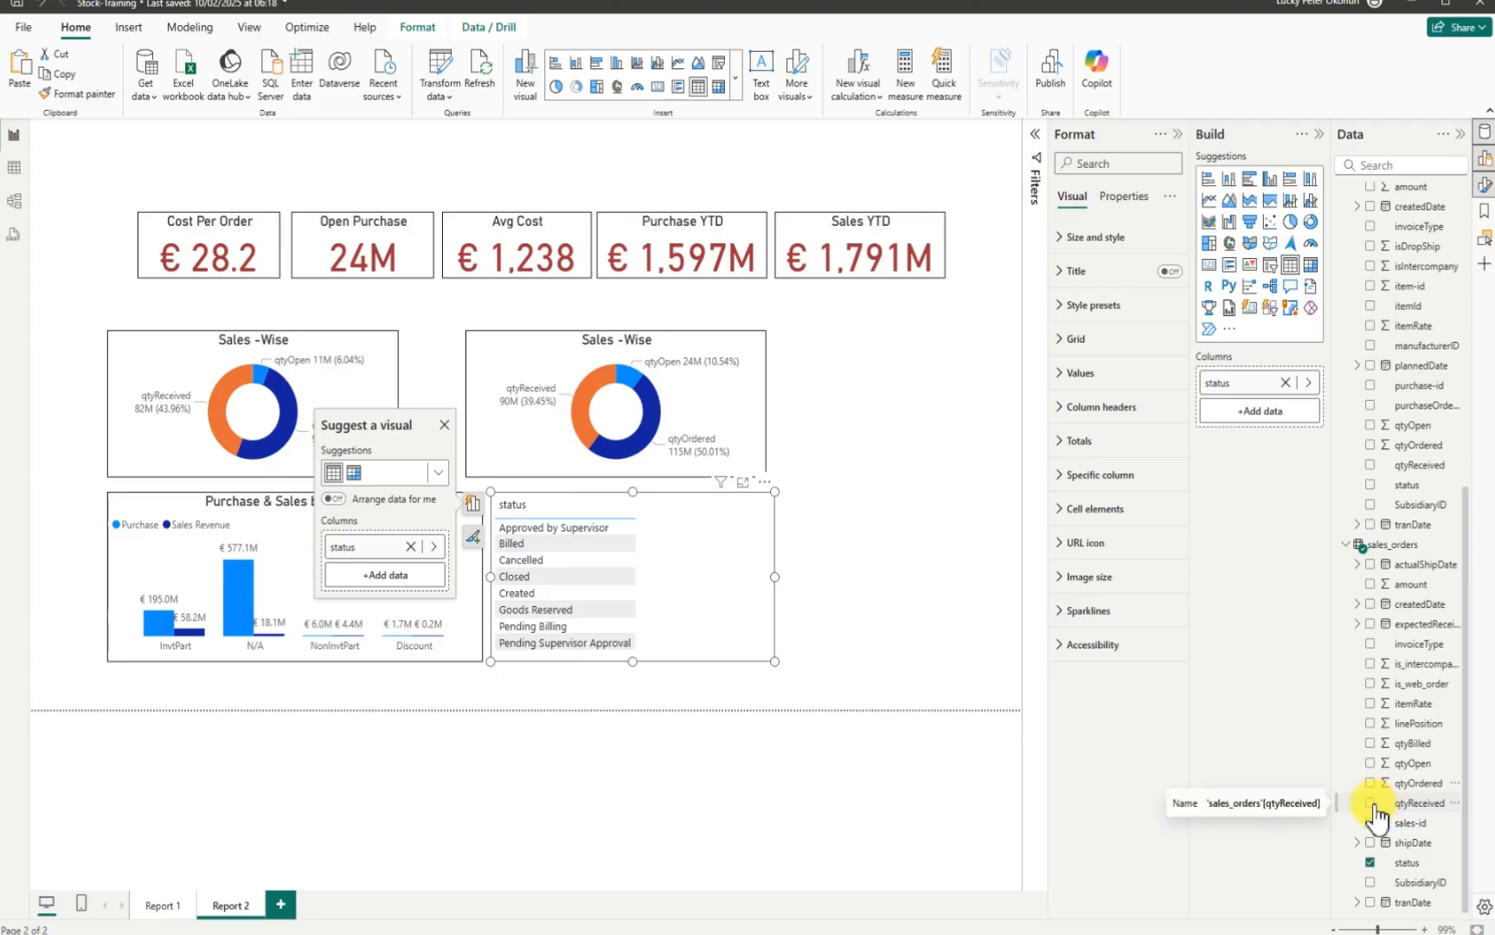
# Step: Try qtyReceived from sales_orders in the status table, look through the rows, and remove the field again
pyautogui.click(1371, 802)
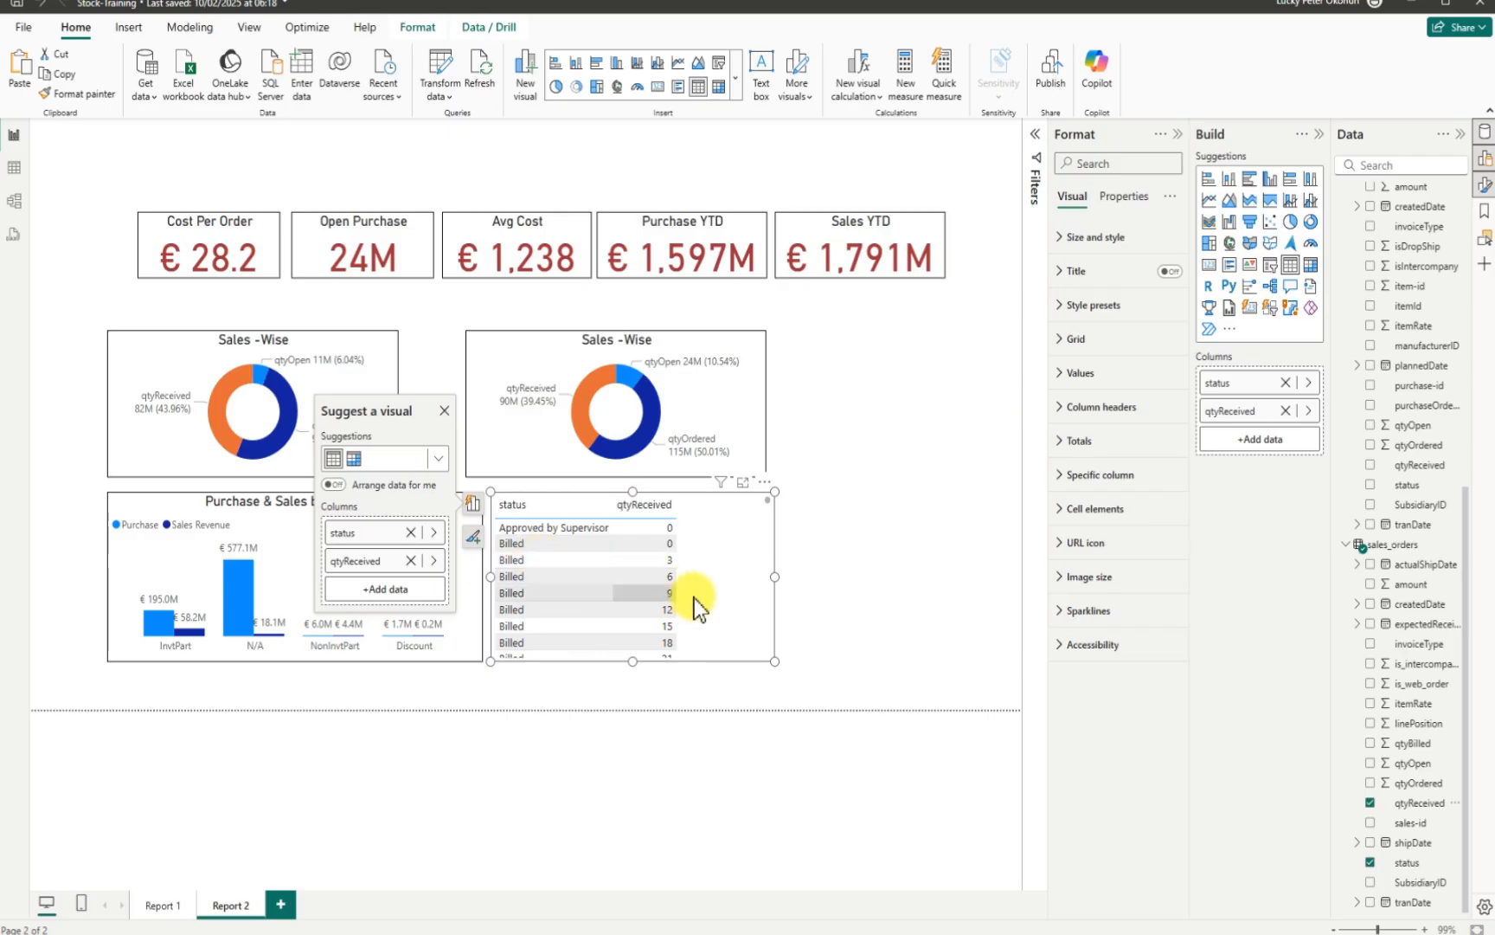
pyautogui.scroll(-3, 694, 598)
pyautogui.scroll(-20, 695, 602)
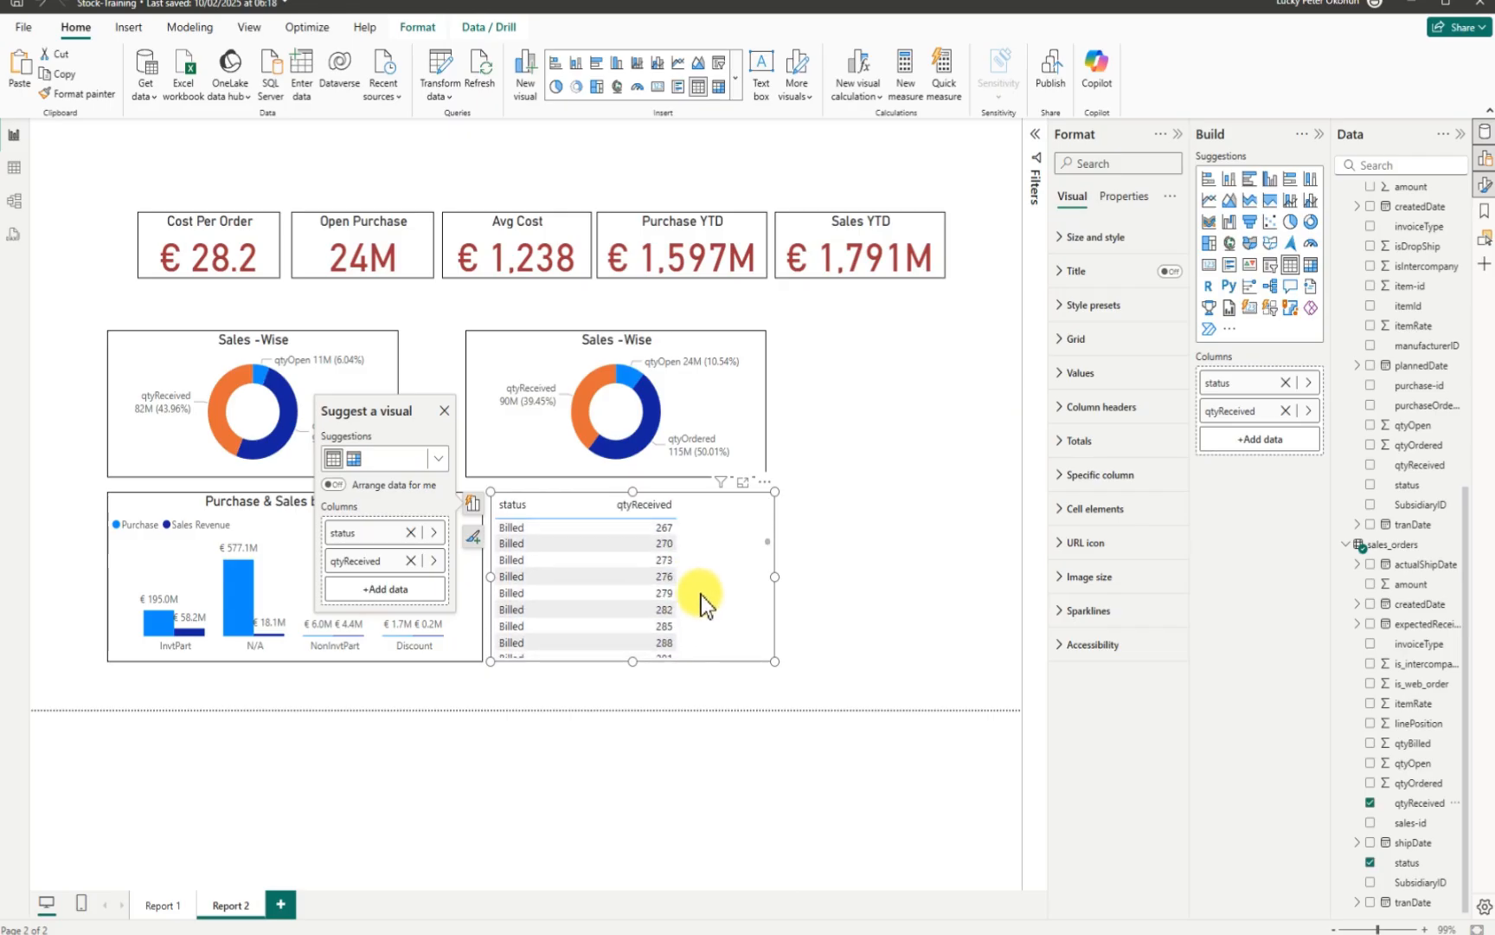
pyautogui.scroll(-20, 709, 602)
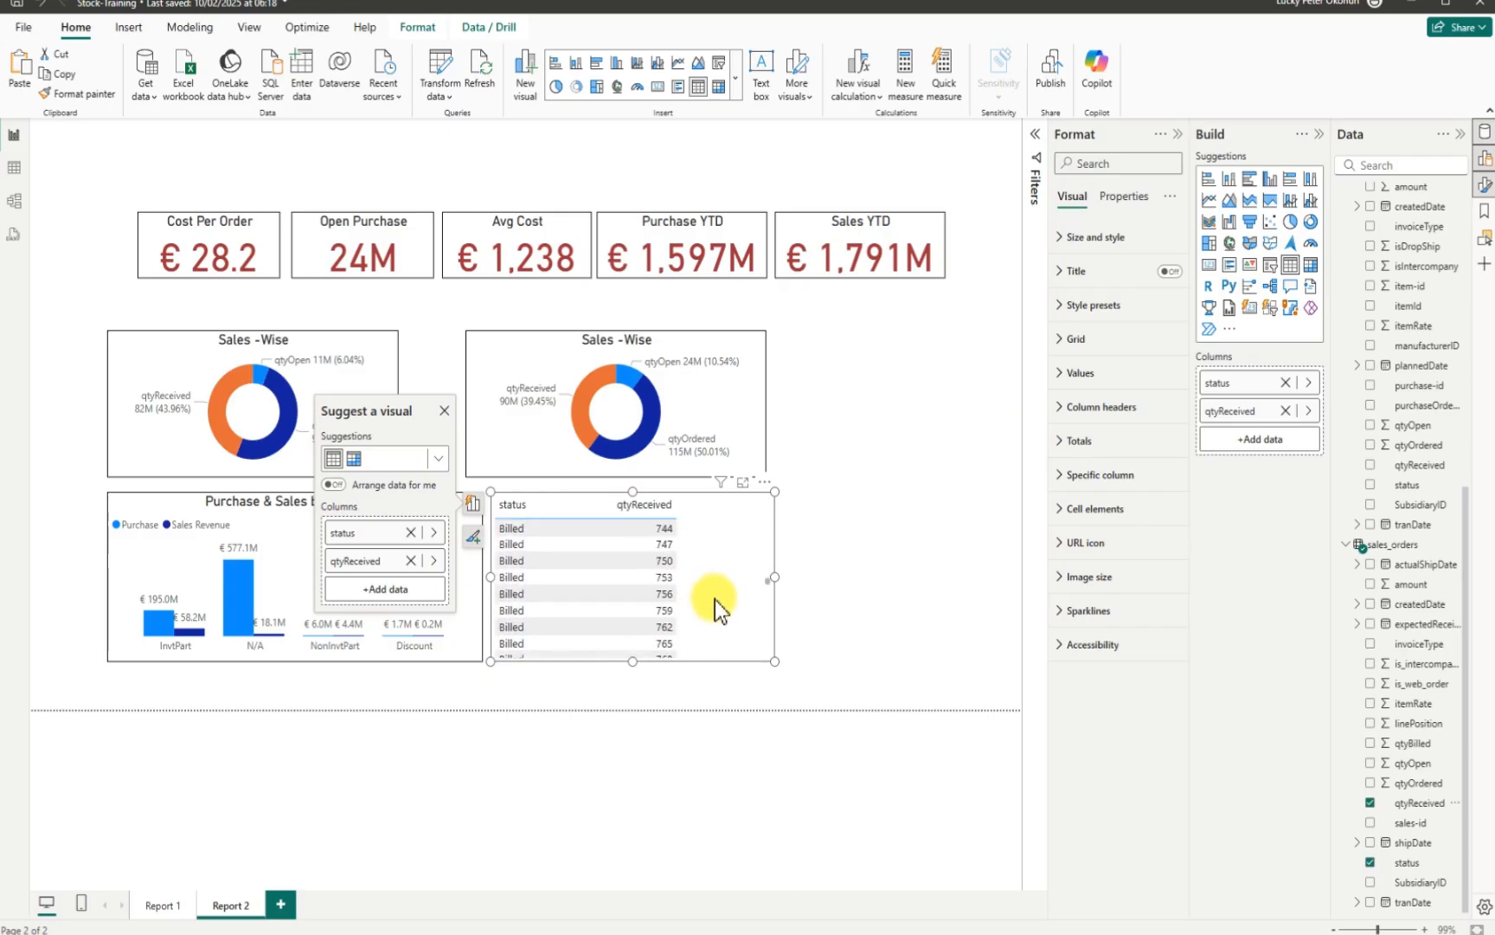
pyautogui.scroll(-20, 718, 603)
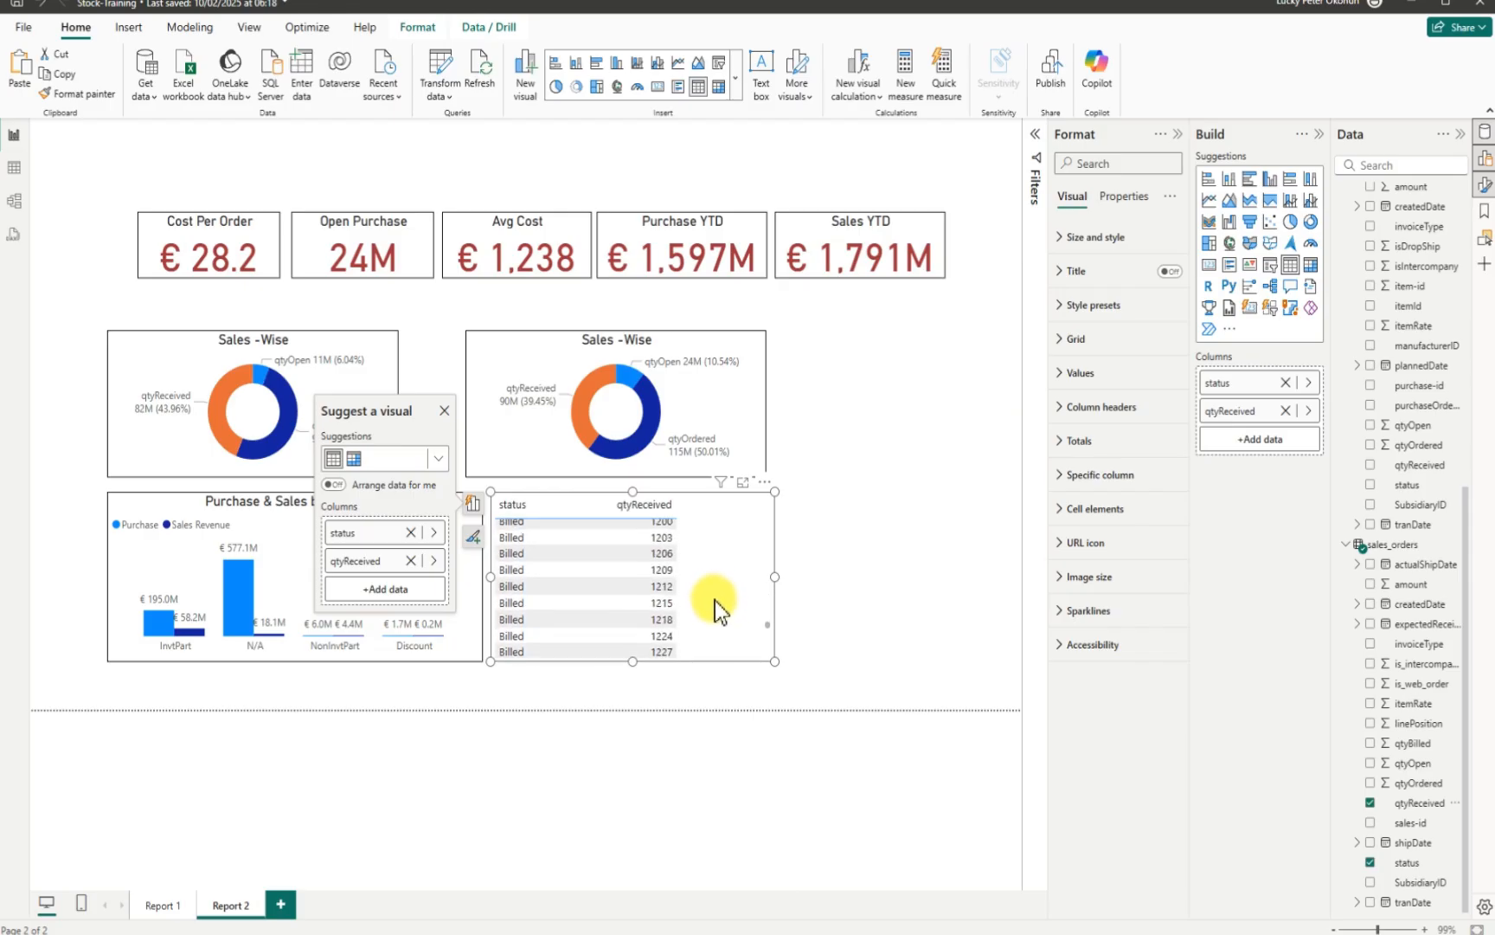
pyautogui.scroll(-20, 717, 600)
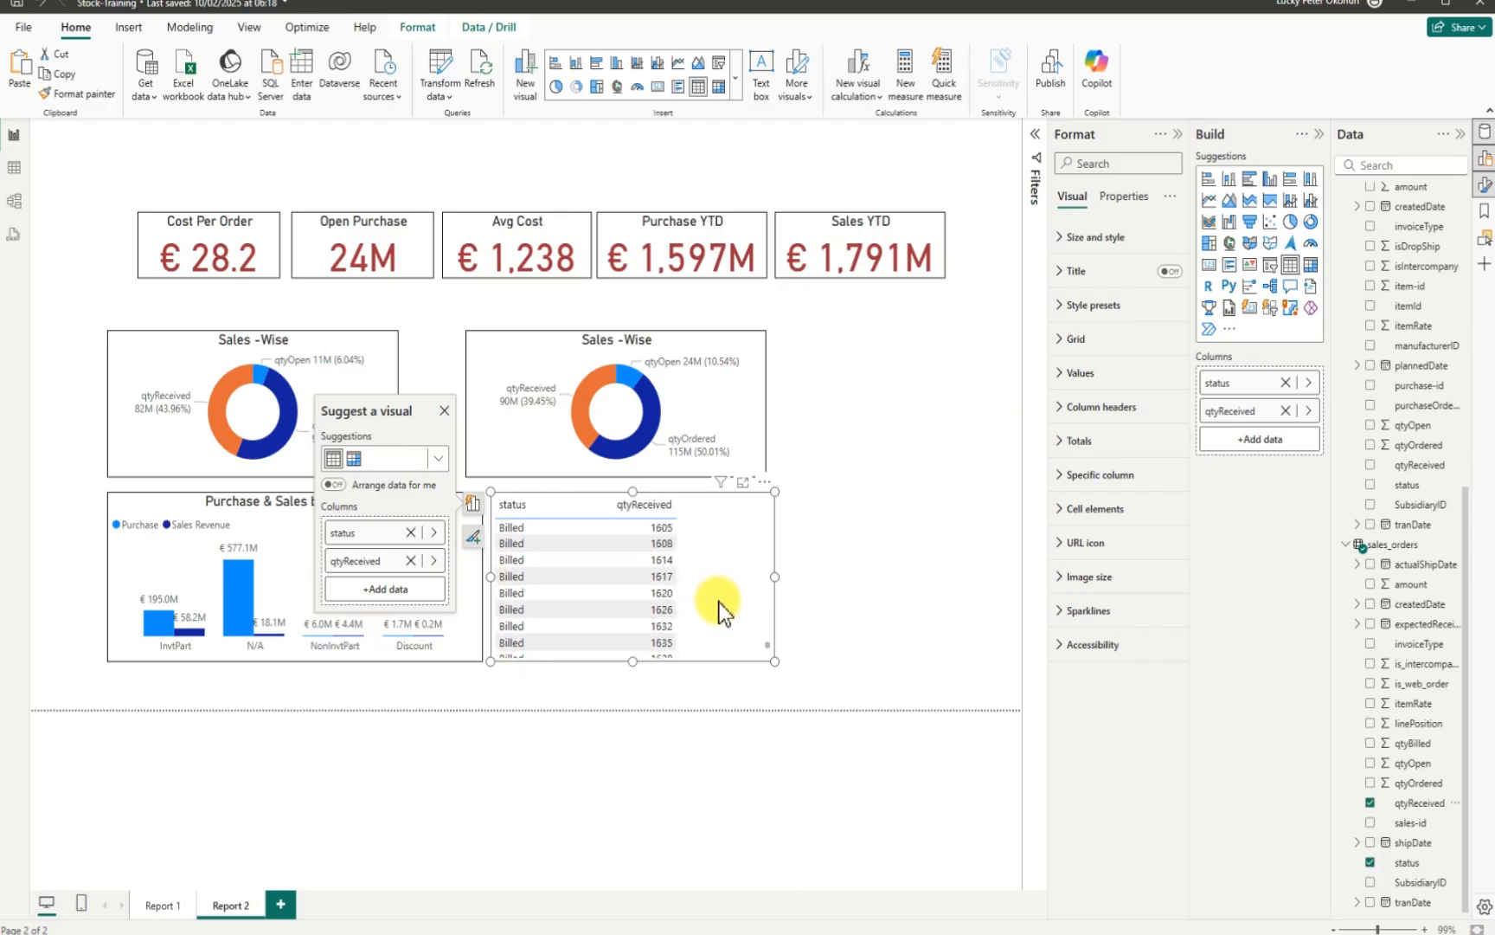
pyautogui.click(1371, 803)
# Step: Add itemCategory from the items table to the status table and review the categories listed for each status
pyautogui.scroll(6, 1404, 745)
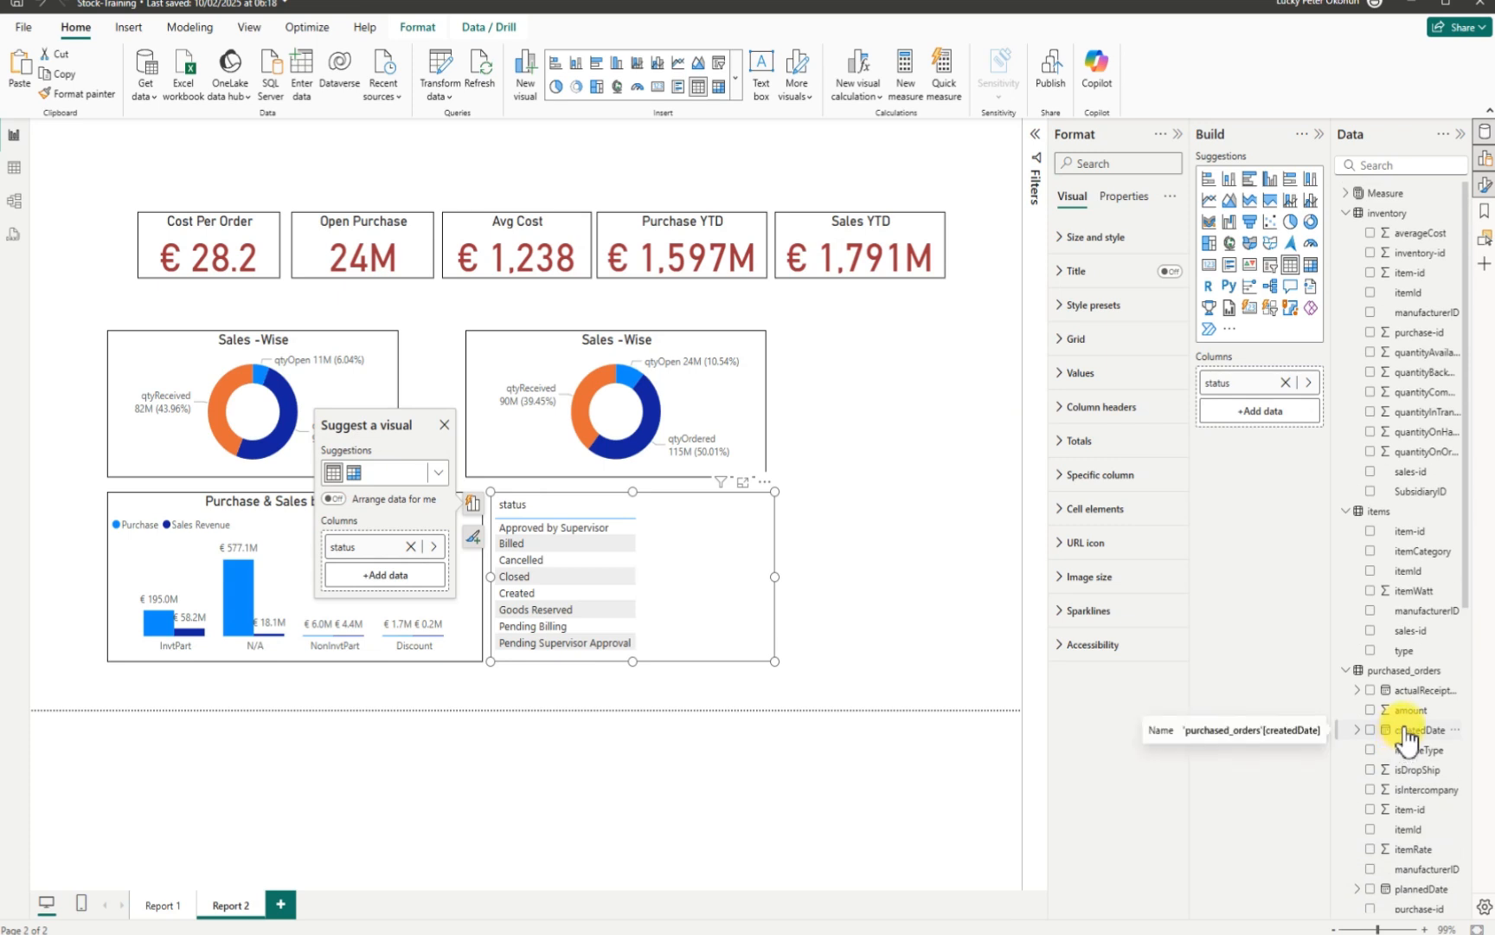
pyautogui.click(1370, 552)
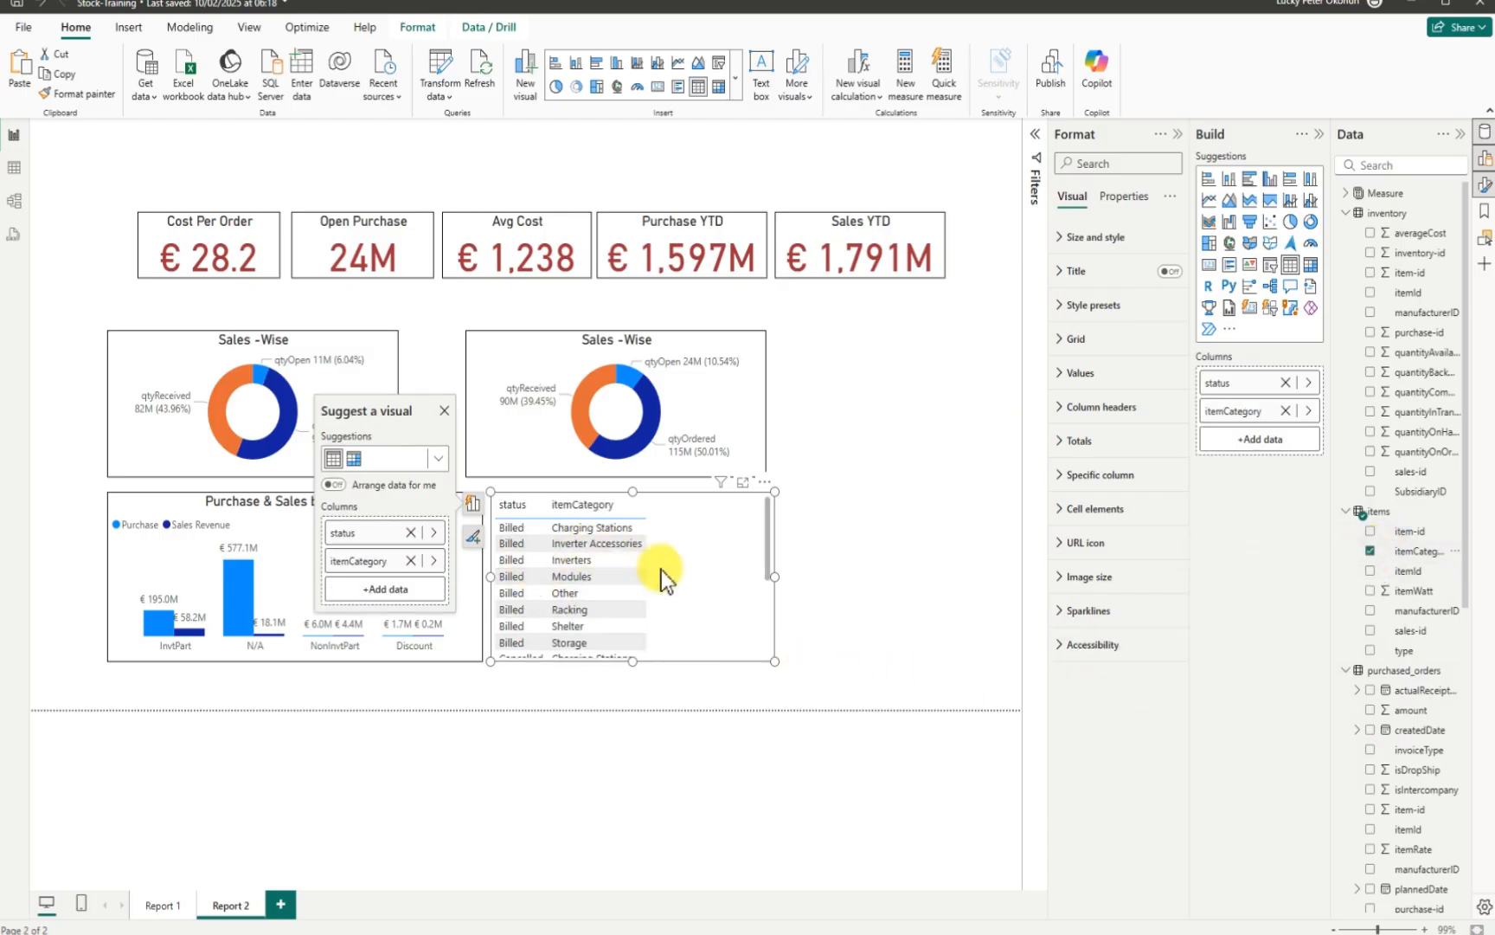
pyautogui.scroll(-3, 664, 576)
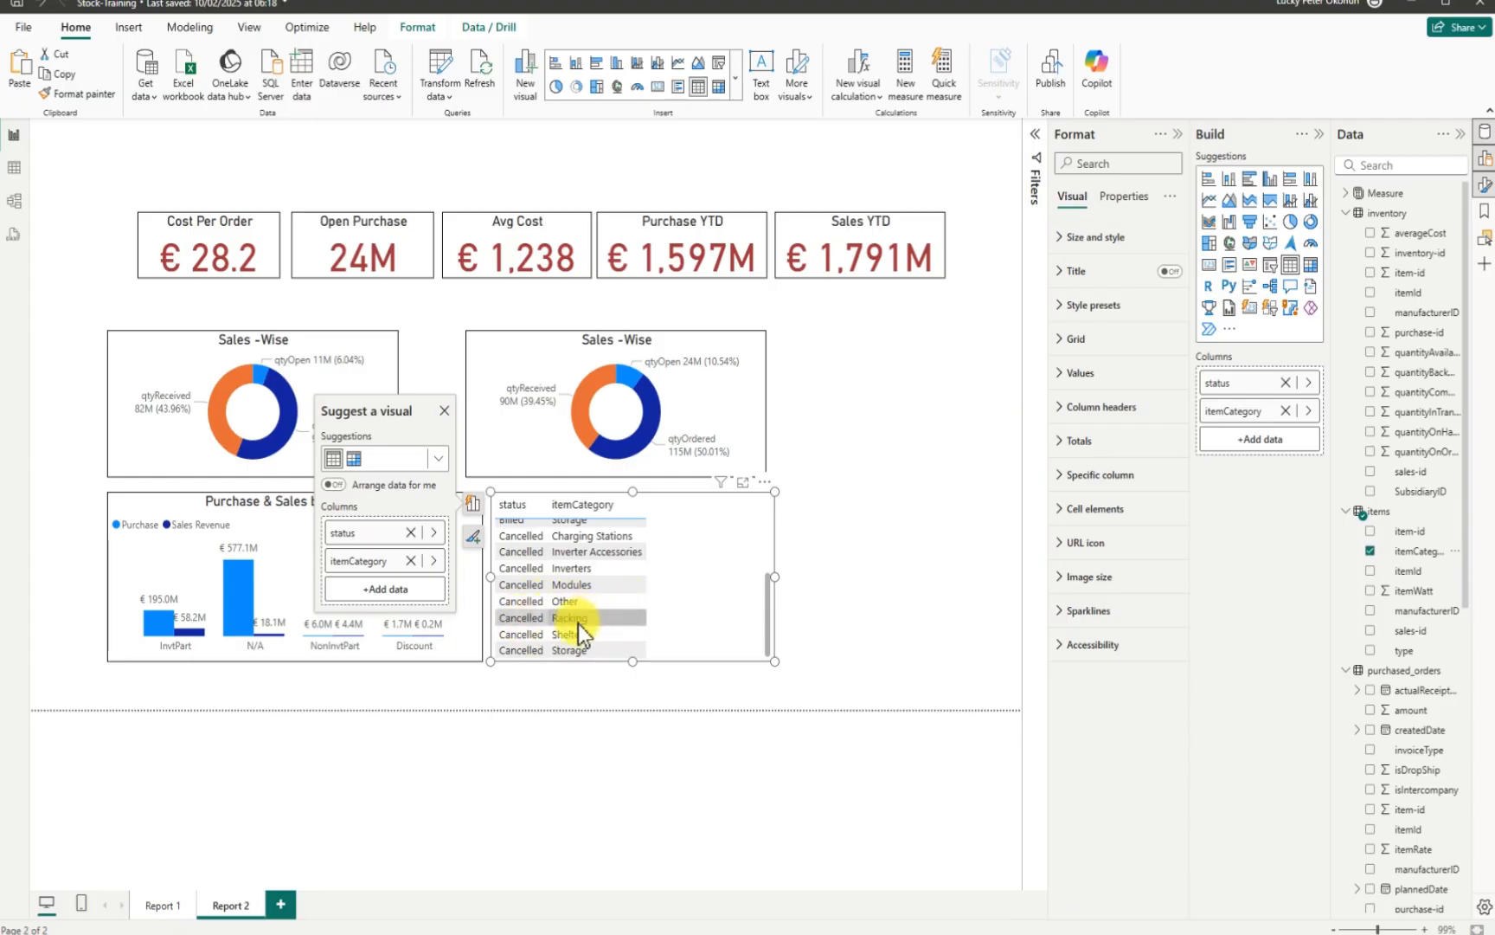
pyautogui.scroll(1, 584, 629)
pyautogui.scroll(1, 584, 629)
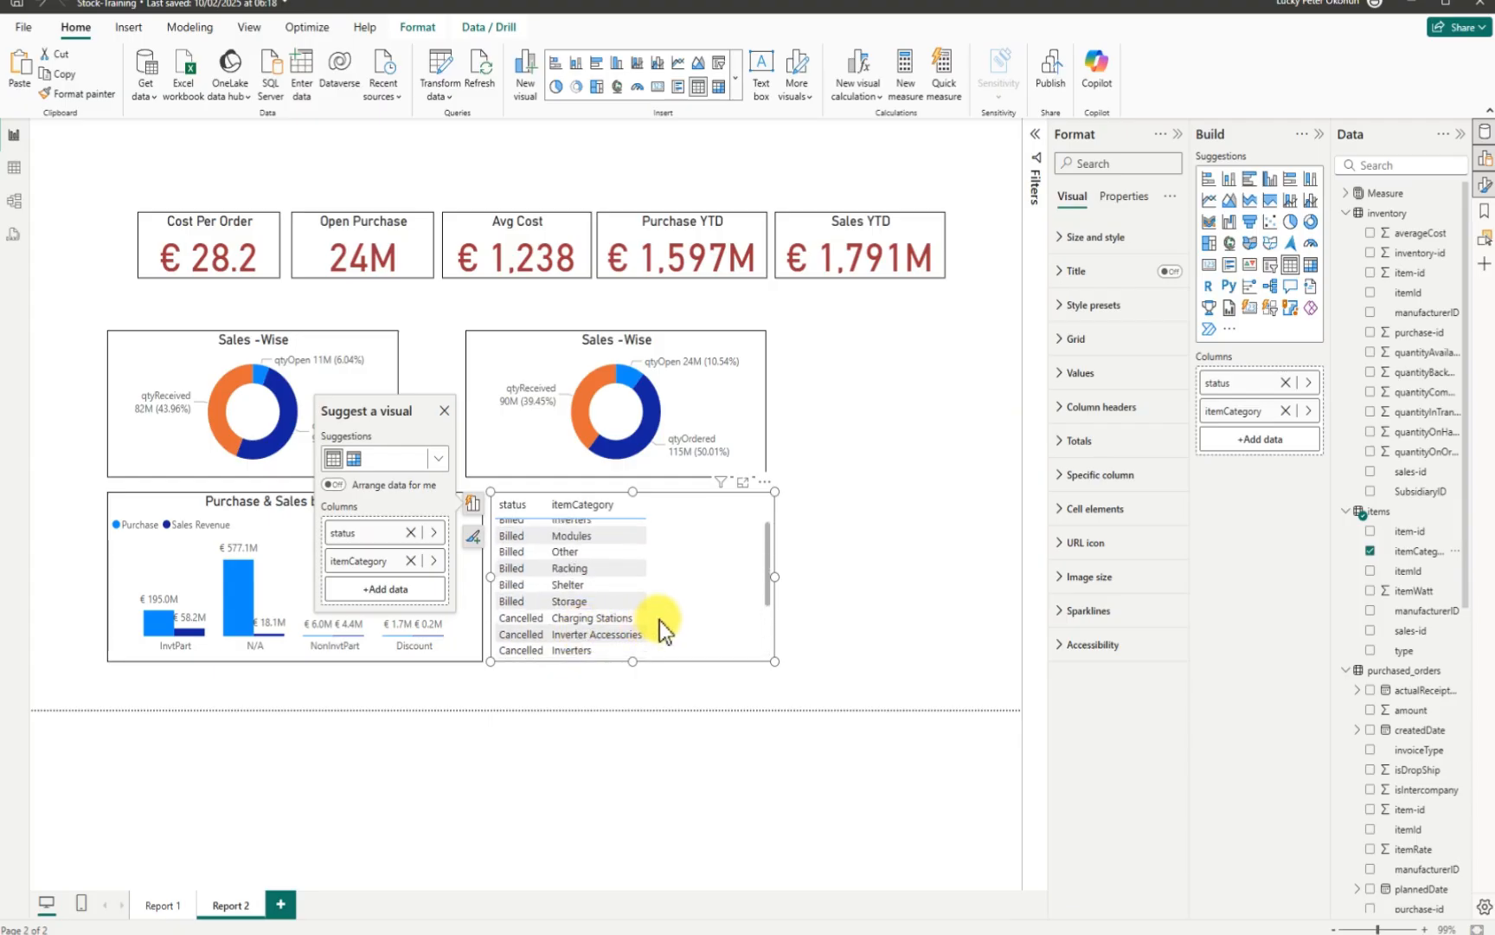
pyautogui.scroll(1, 584, 542)
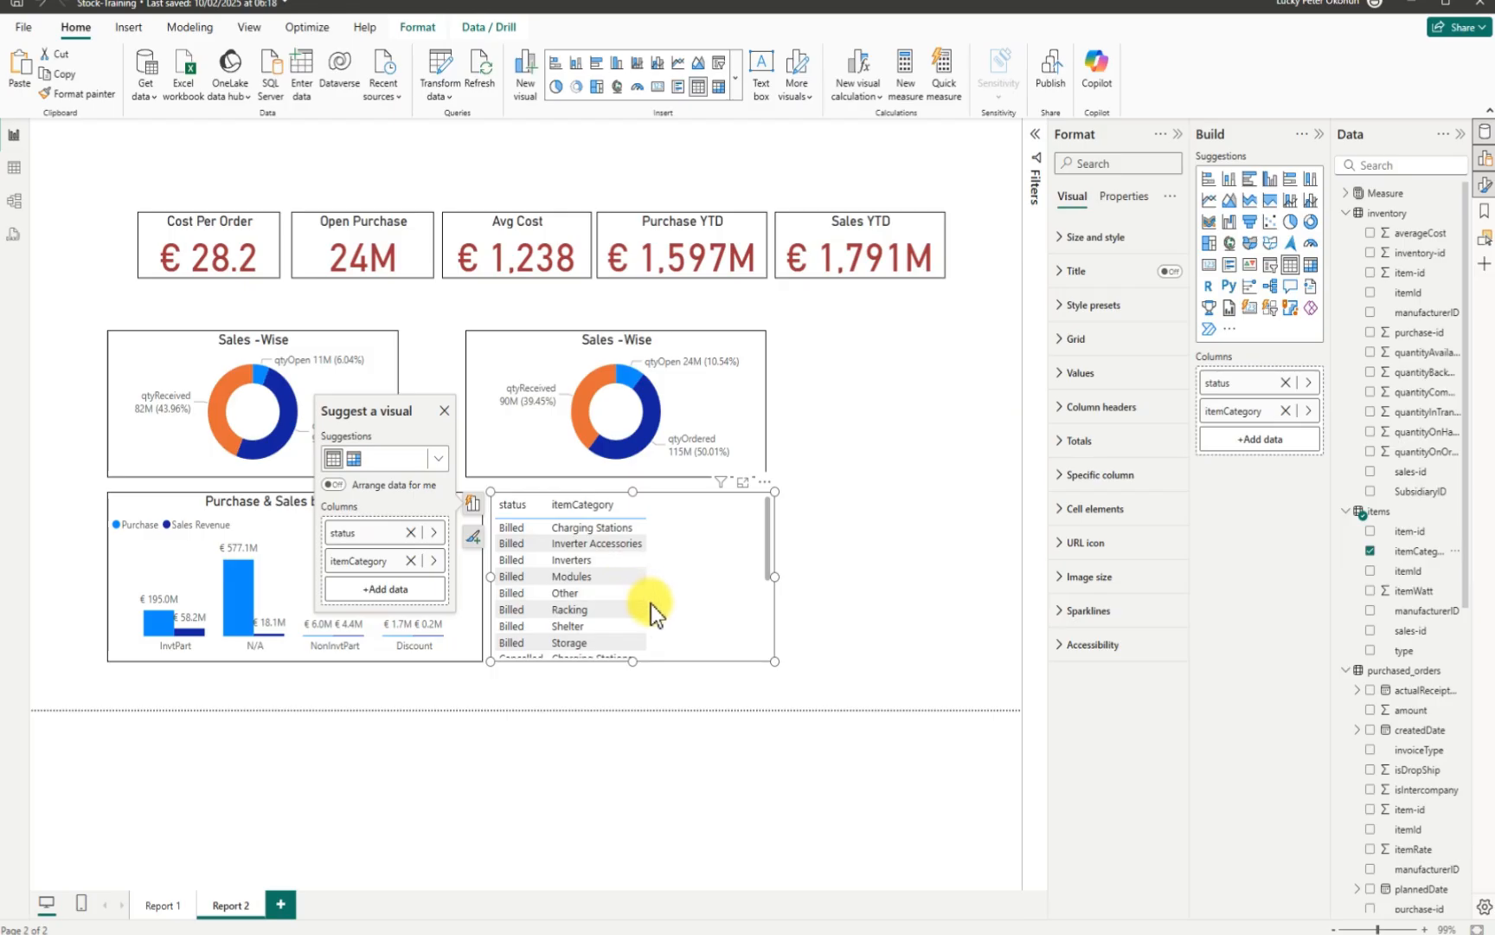
# Step: Remove the status and itemCategory table visual from the report page
pyautogui.click(767, 483)
pyautogui.moveTo(814, 642)
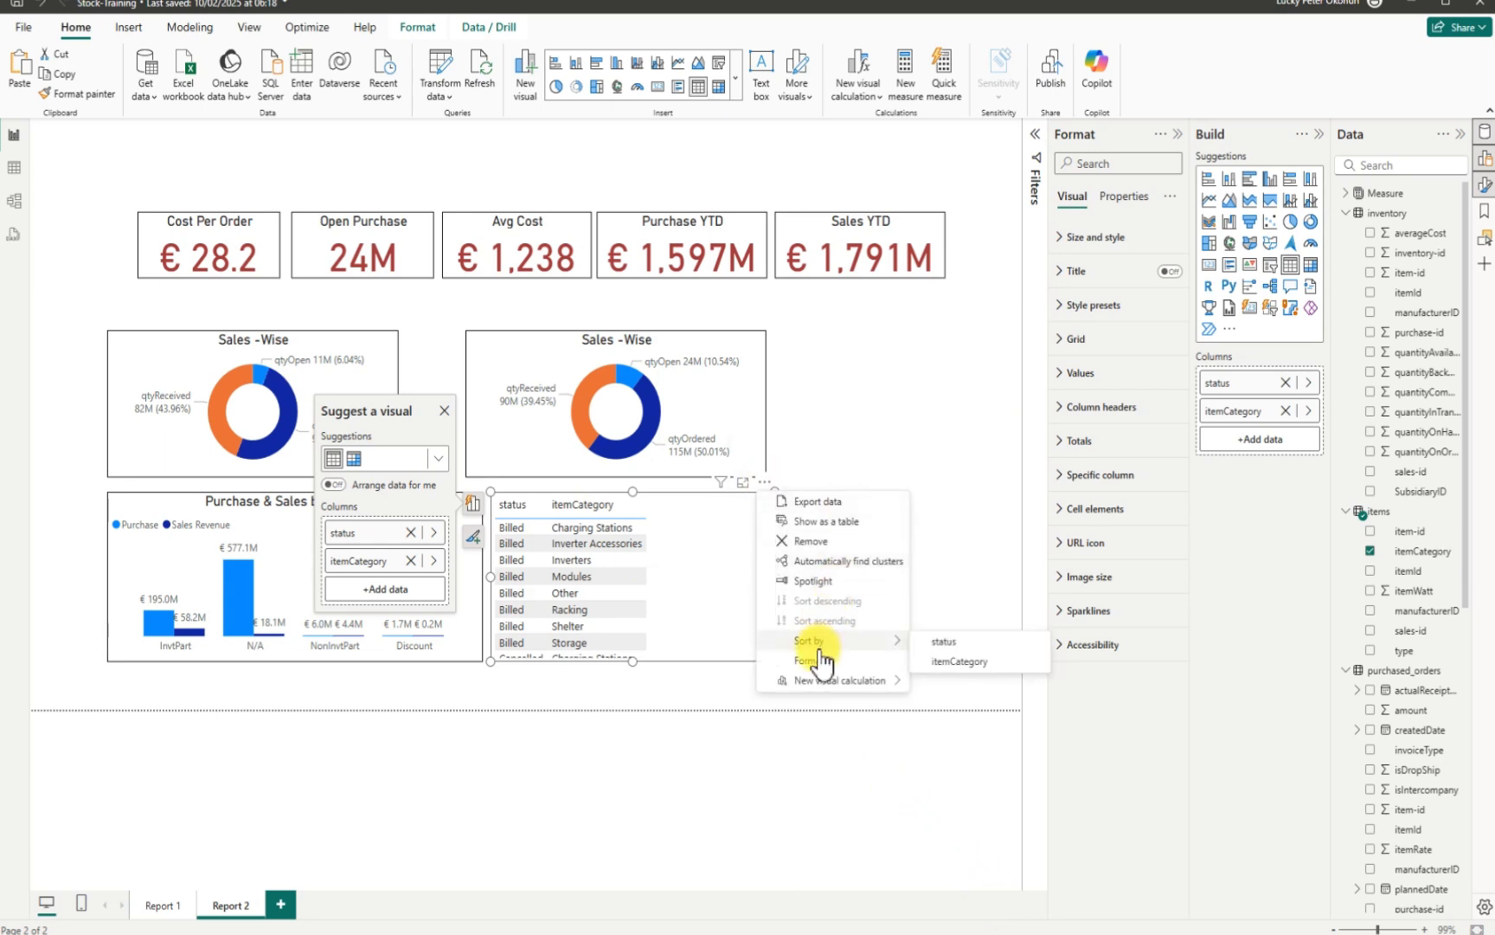
pyautogui.click(839, 545)
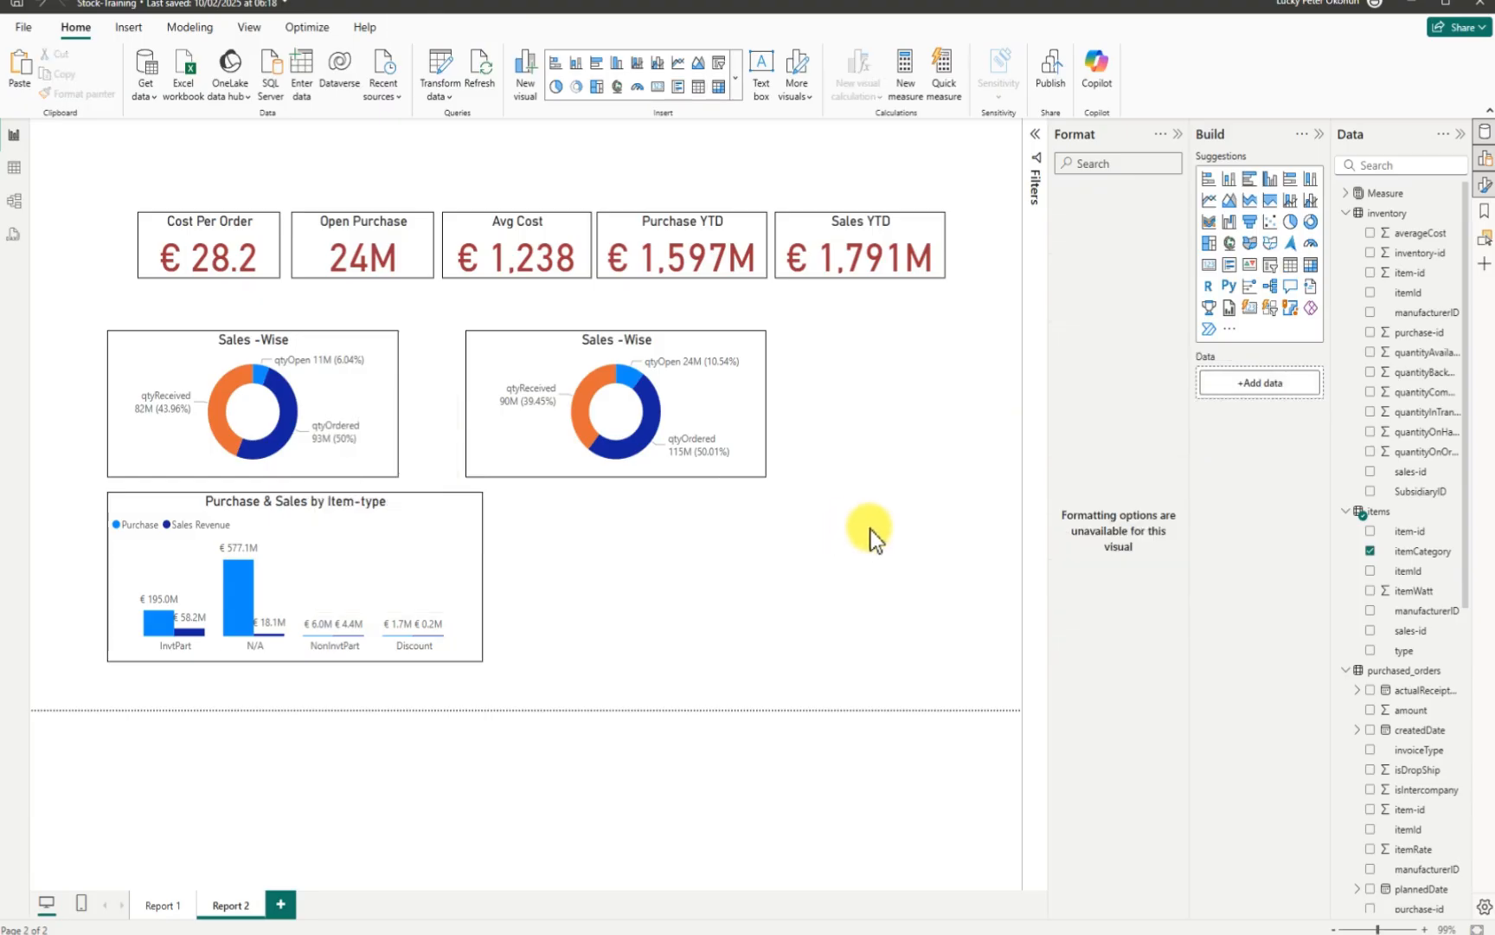
# Step: Insert a clustered column chart and place it just right of the Purchase & Sales by Item-type chart
pyautogui.click(1265, 180)
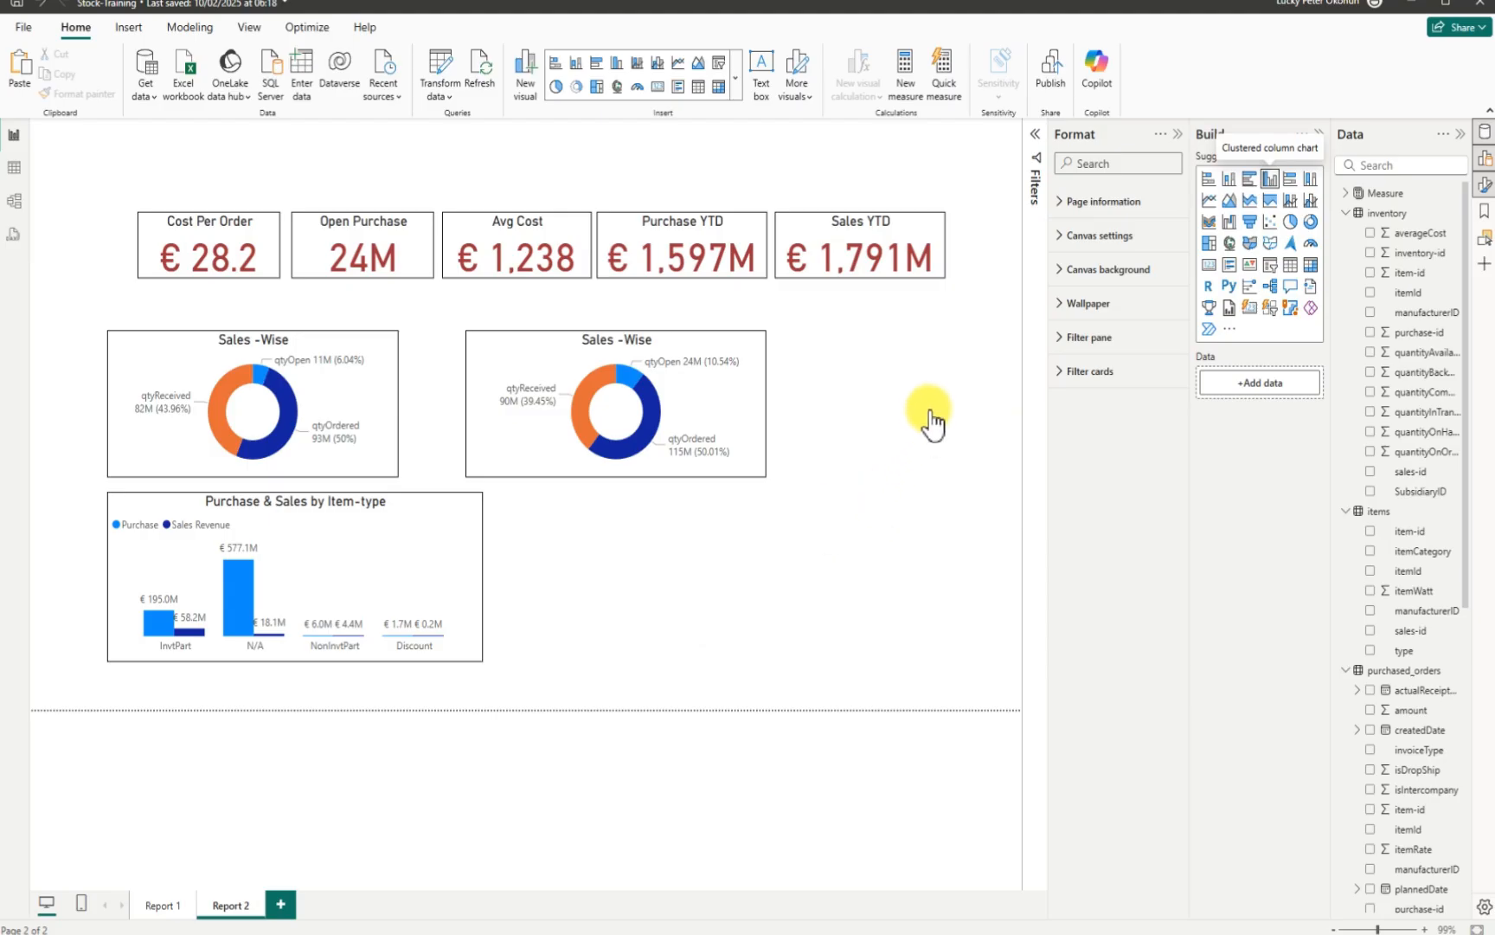
pyautogui.click(1268, 180)
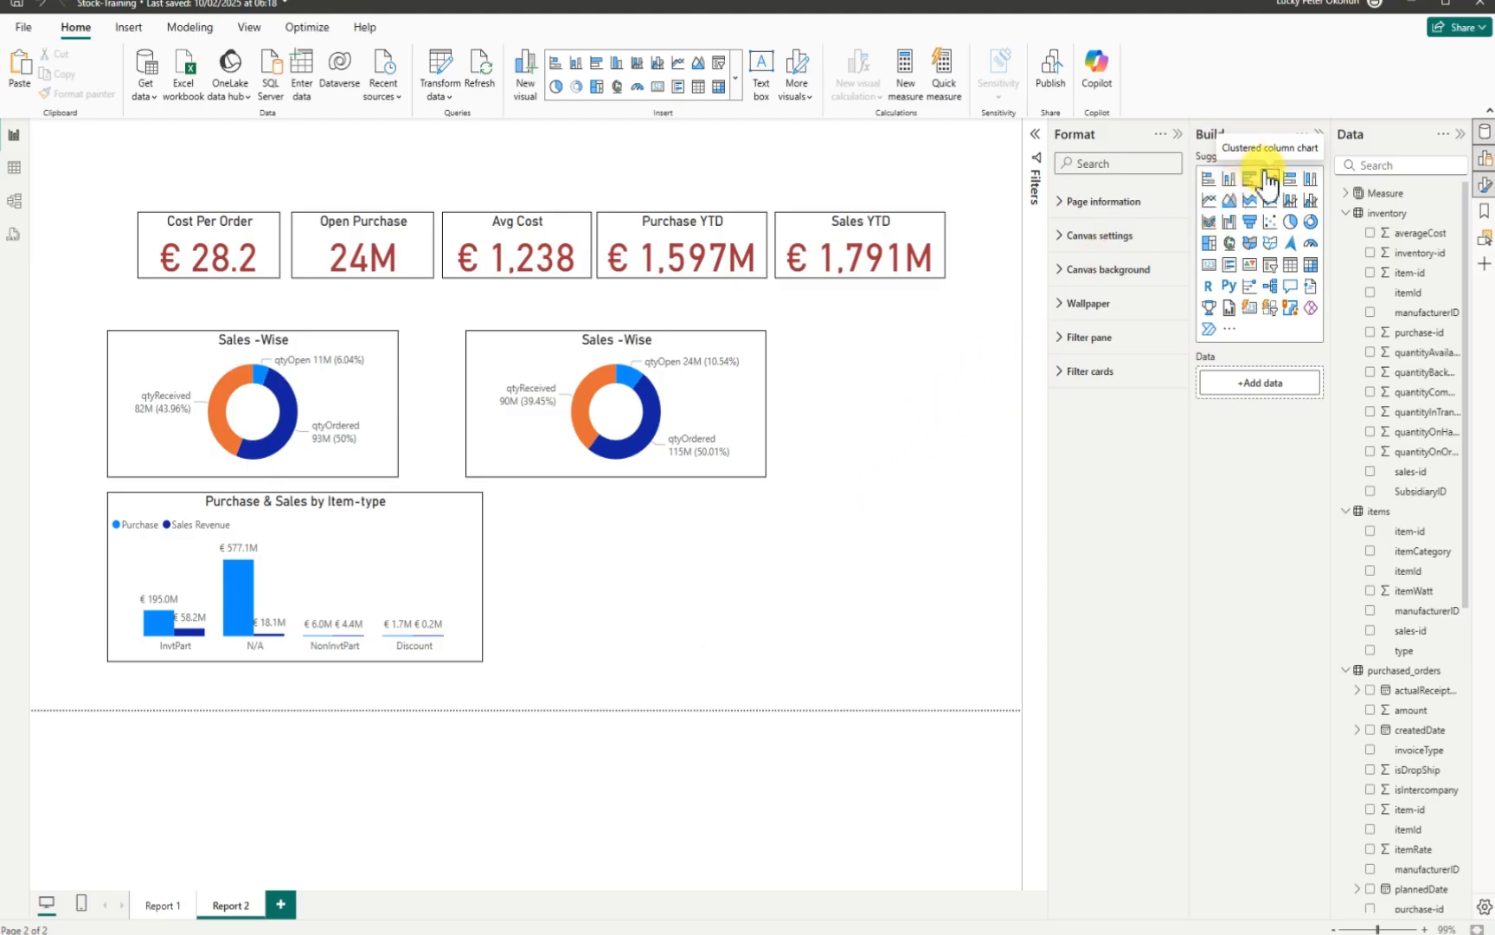
pyautogui.click(1269, 180)
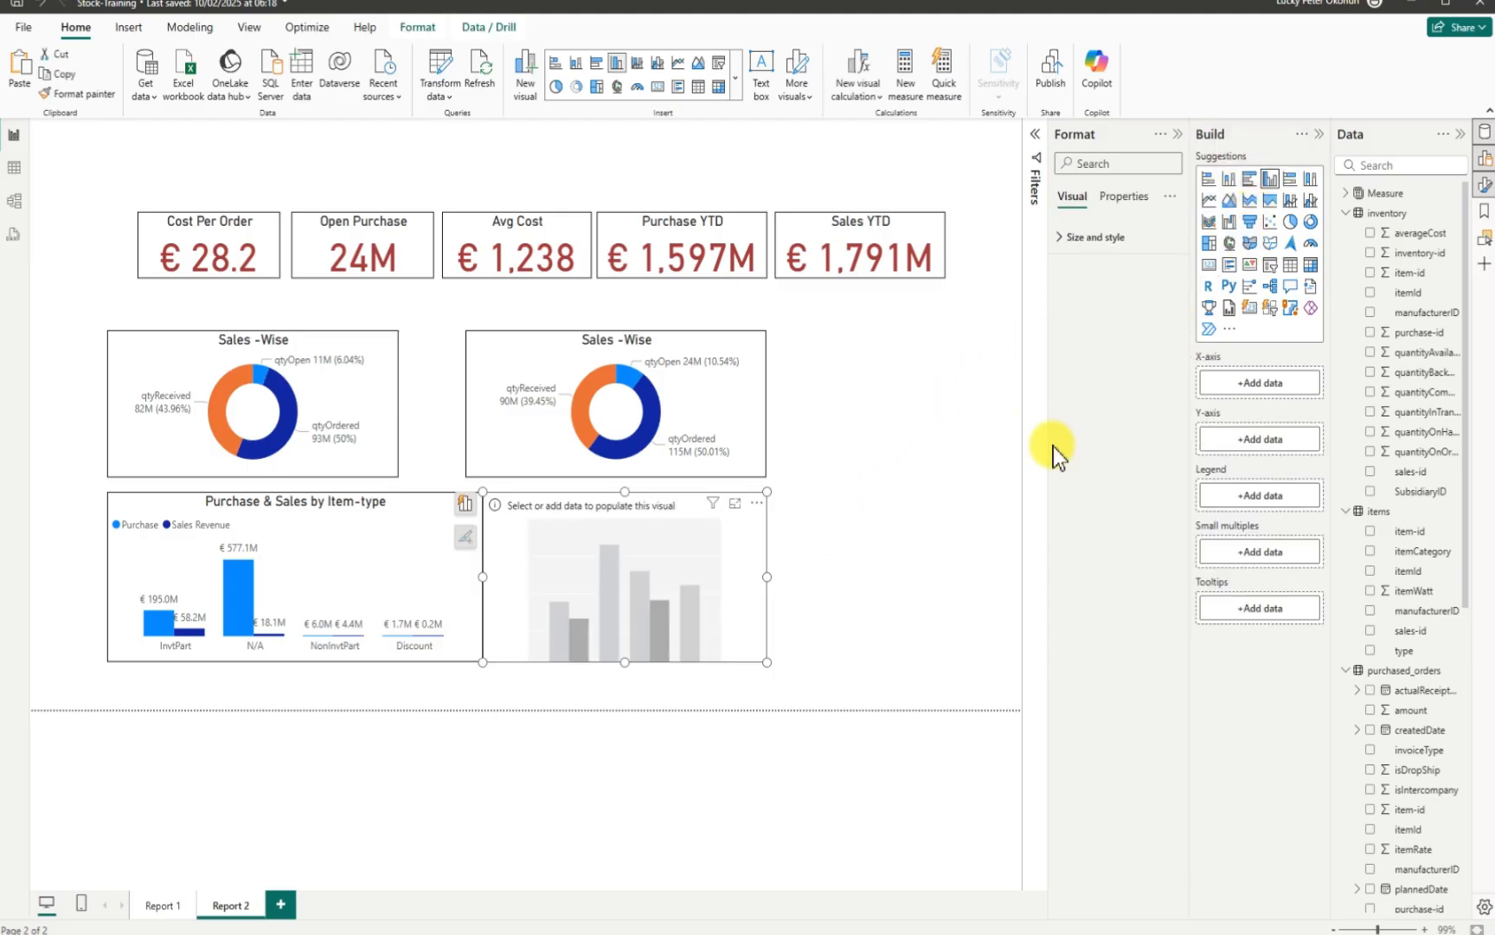
pyautogui.moveTo(671, 599); pyautogui.dragTo(687, 604)
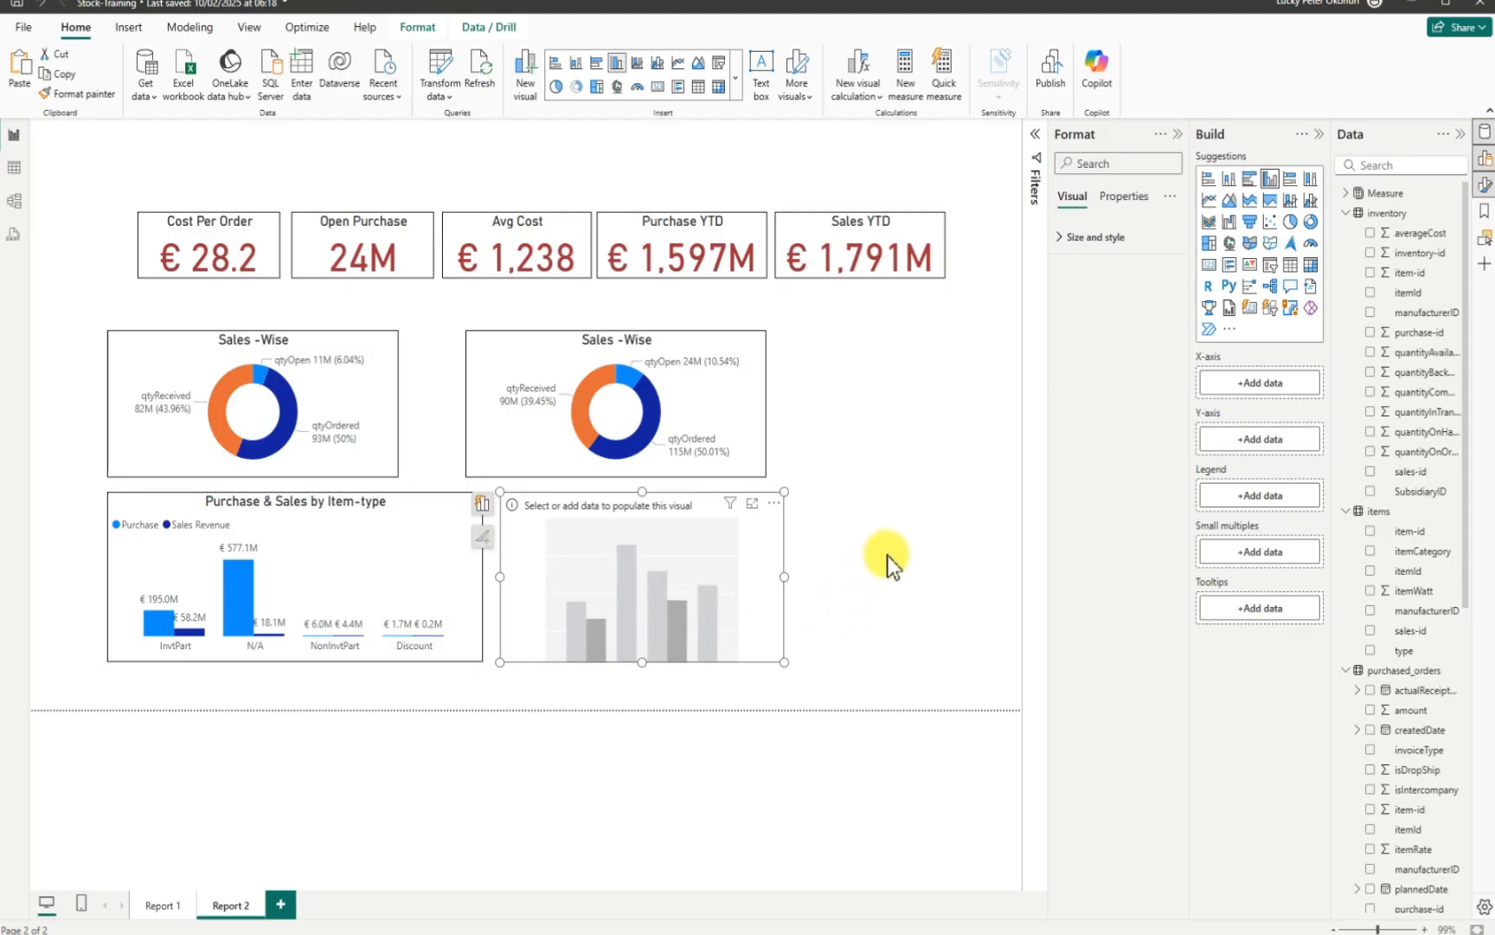
# Step: Plot the purchased_orders amount by itemCategory from the items table in the new column chart, then make the chart wider and taller
pyautogui.scroll(-5, 1400, 783)
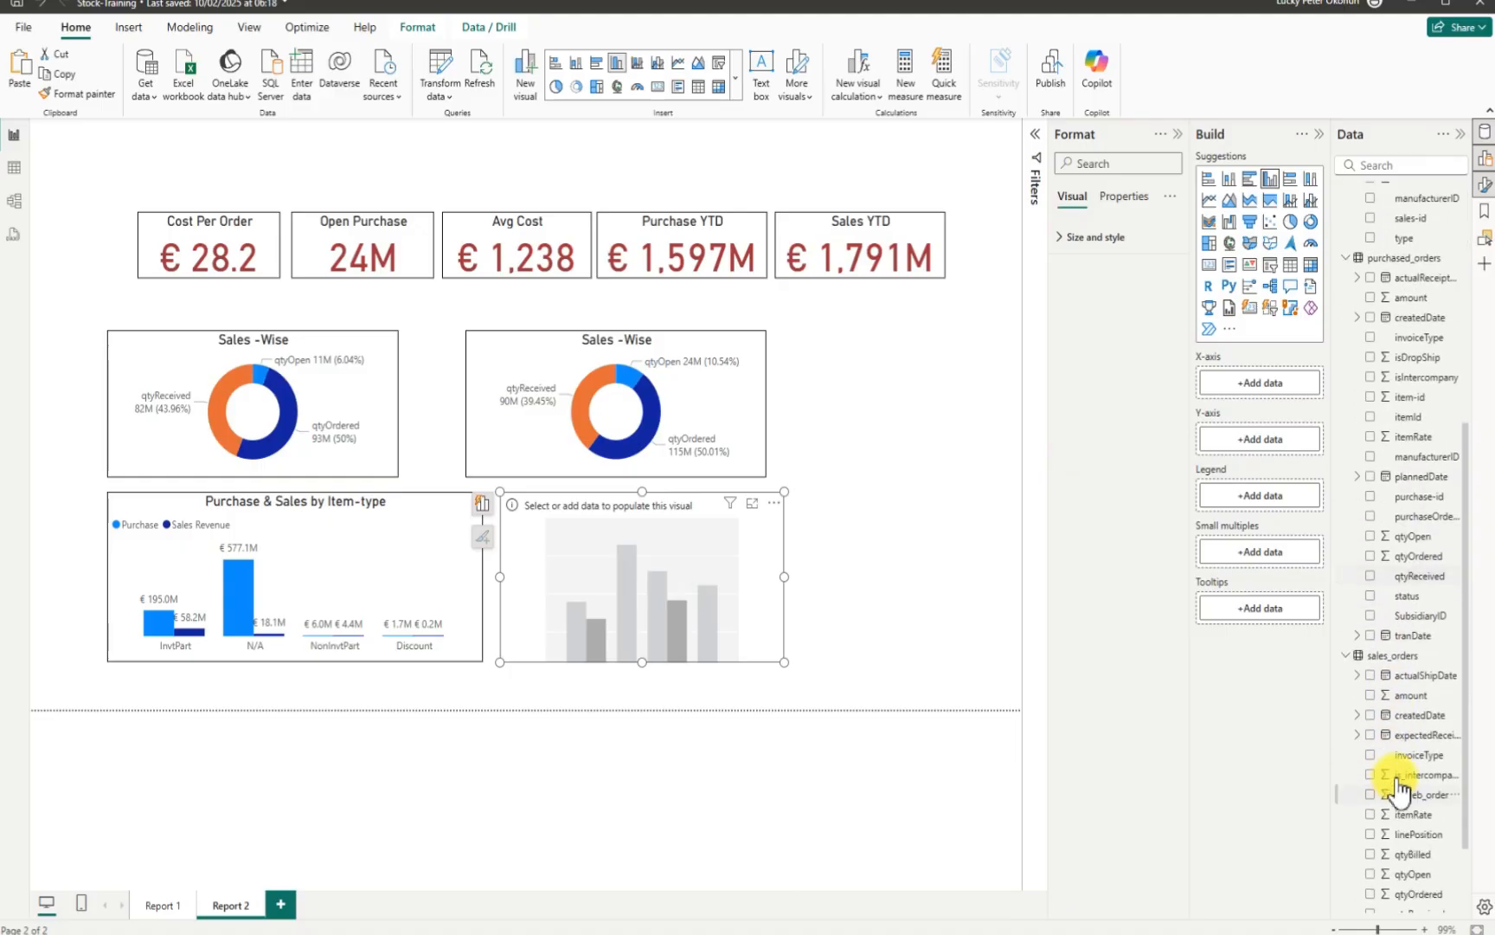
pyautogui.scroll(5, 1404, 779)
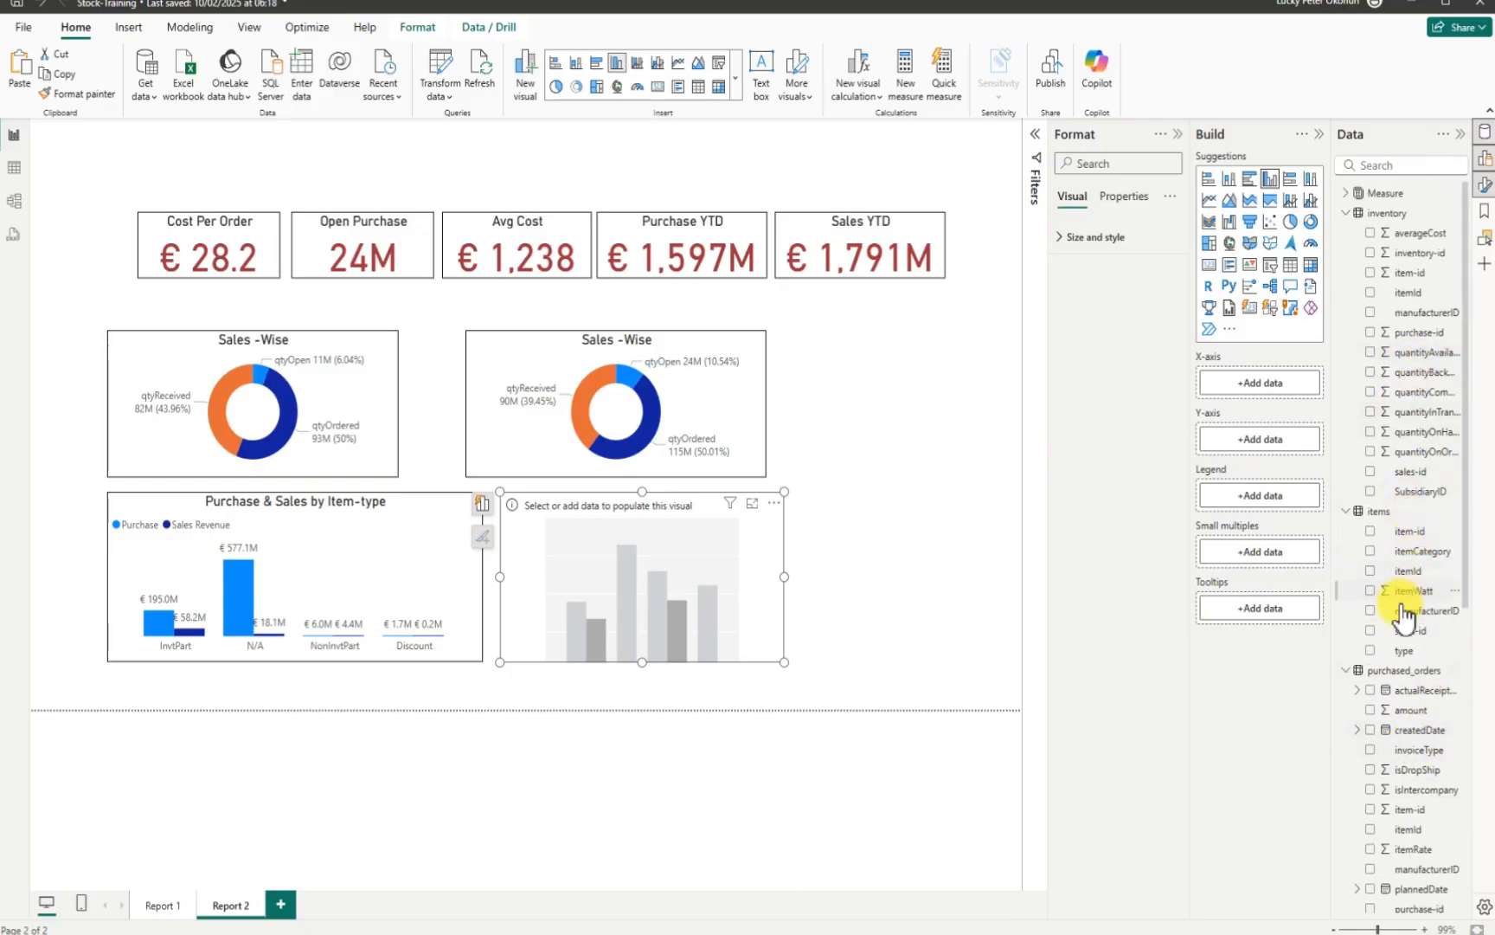
pyautogui.click(1371, 553)
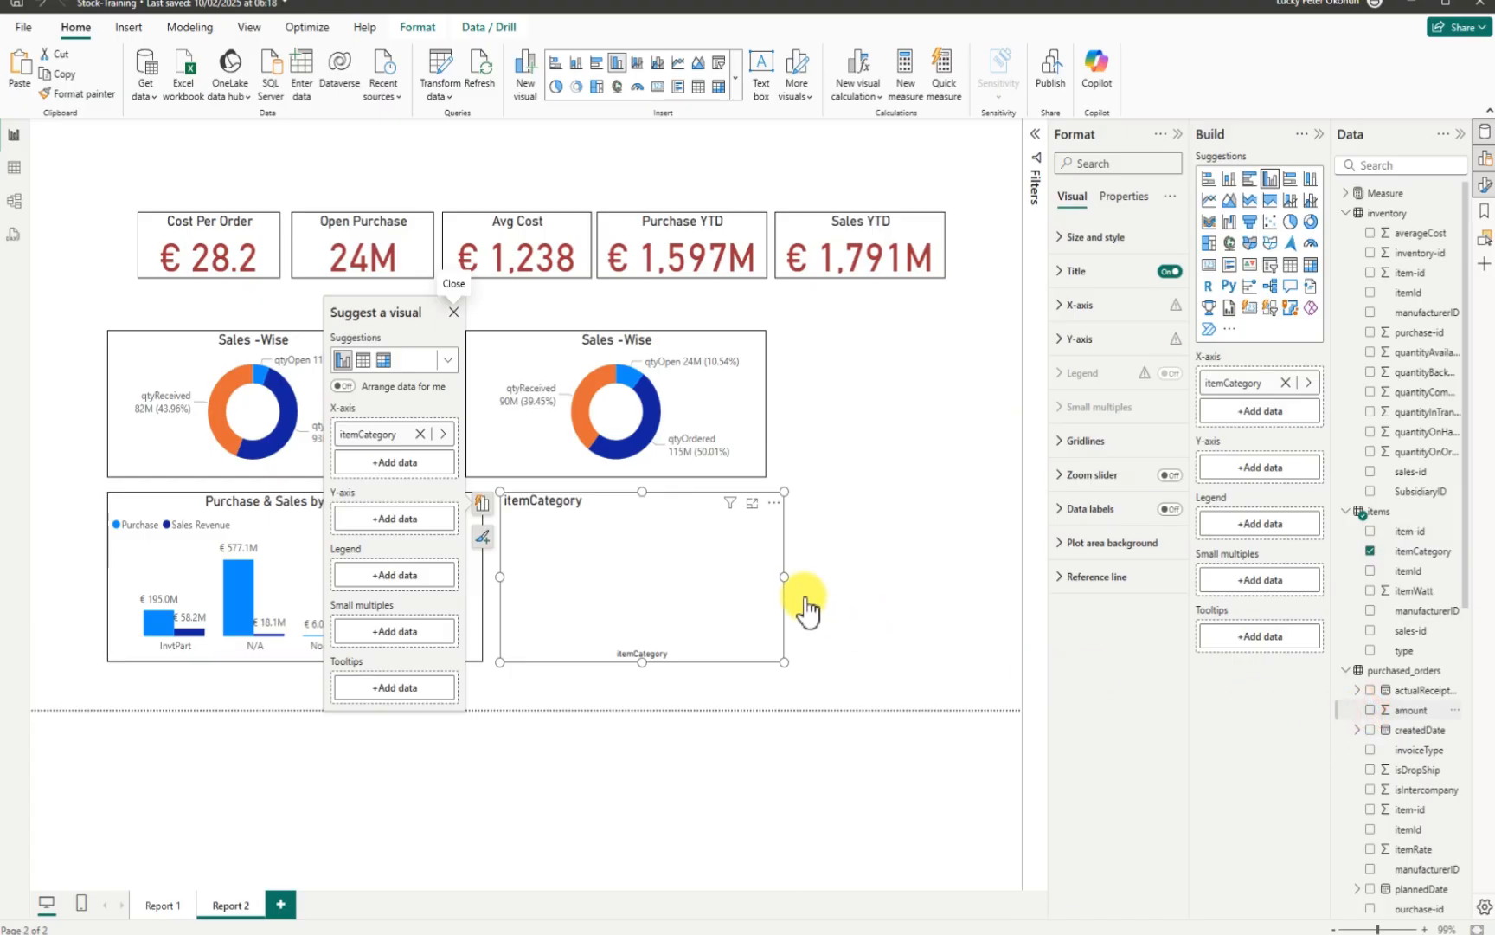
pyautogui.moveTo(805, 610); pyautogui.dragTo(853, 585)
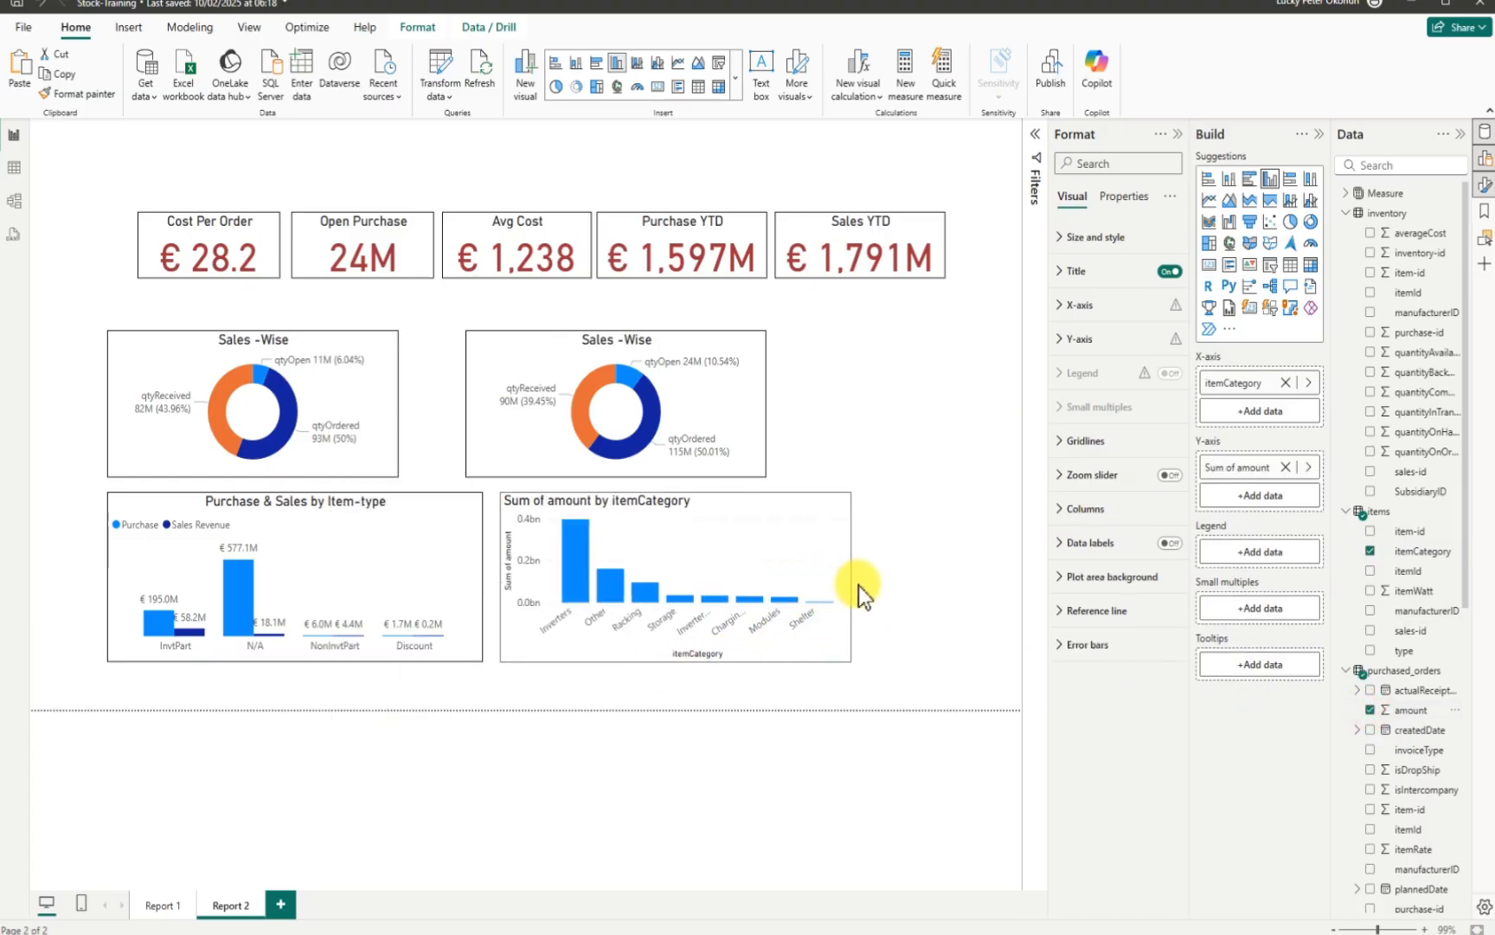
pyautogui.moveTo(676, 662); pyautogui.dragTo(677, 681)
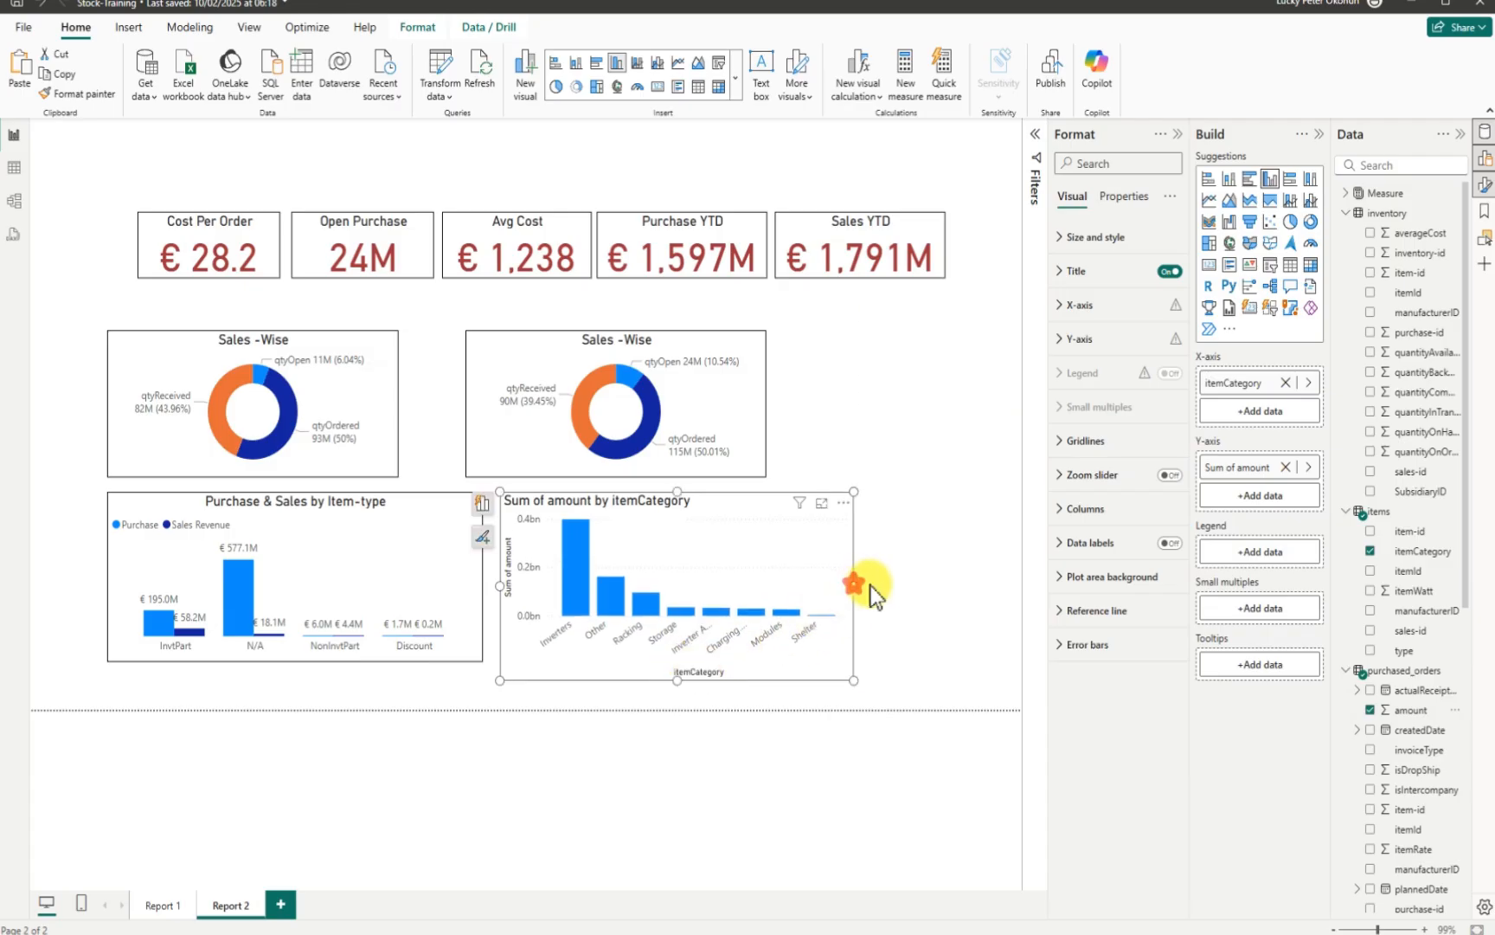
pyautogui.moveTo(870, 585); pyautogui.dragTo(884, 585)
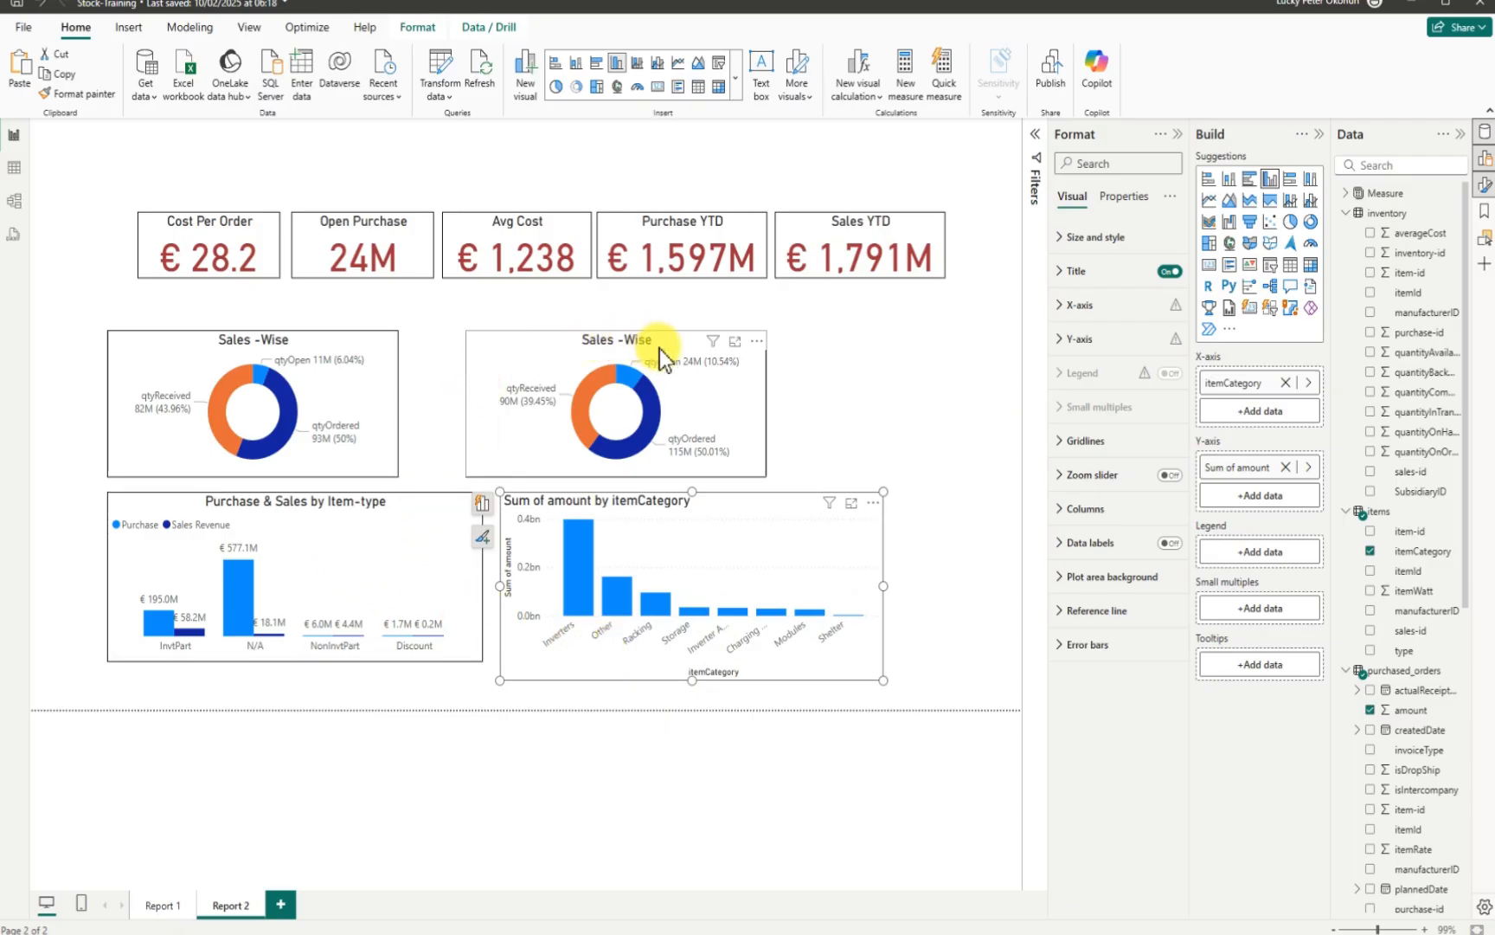
# Step: Move both Sales -Wise donut charts right and up so they sit side by side beneath the Avg Cost, Purchase YTD and Sales YTD cards
pyautogui.moveTo(659, 349); pyautogui.dragTo(729, 351)
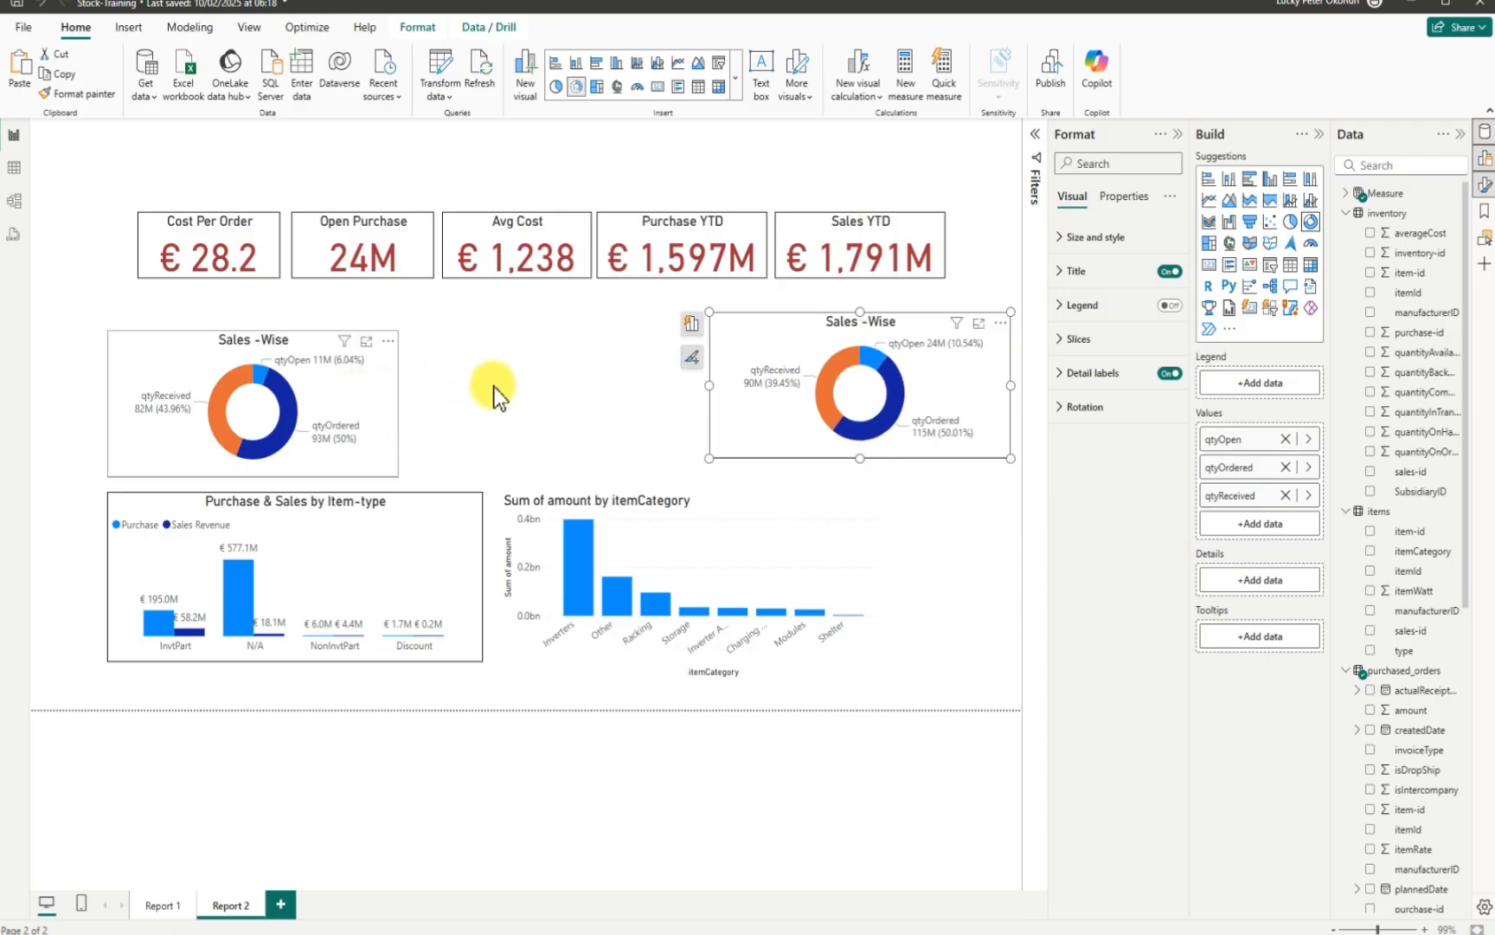
pyautogui.moveTo(494, 387); pyautogui.dragTo(642, 375)
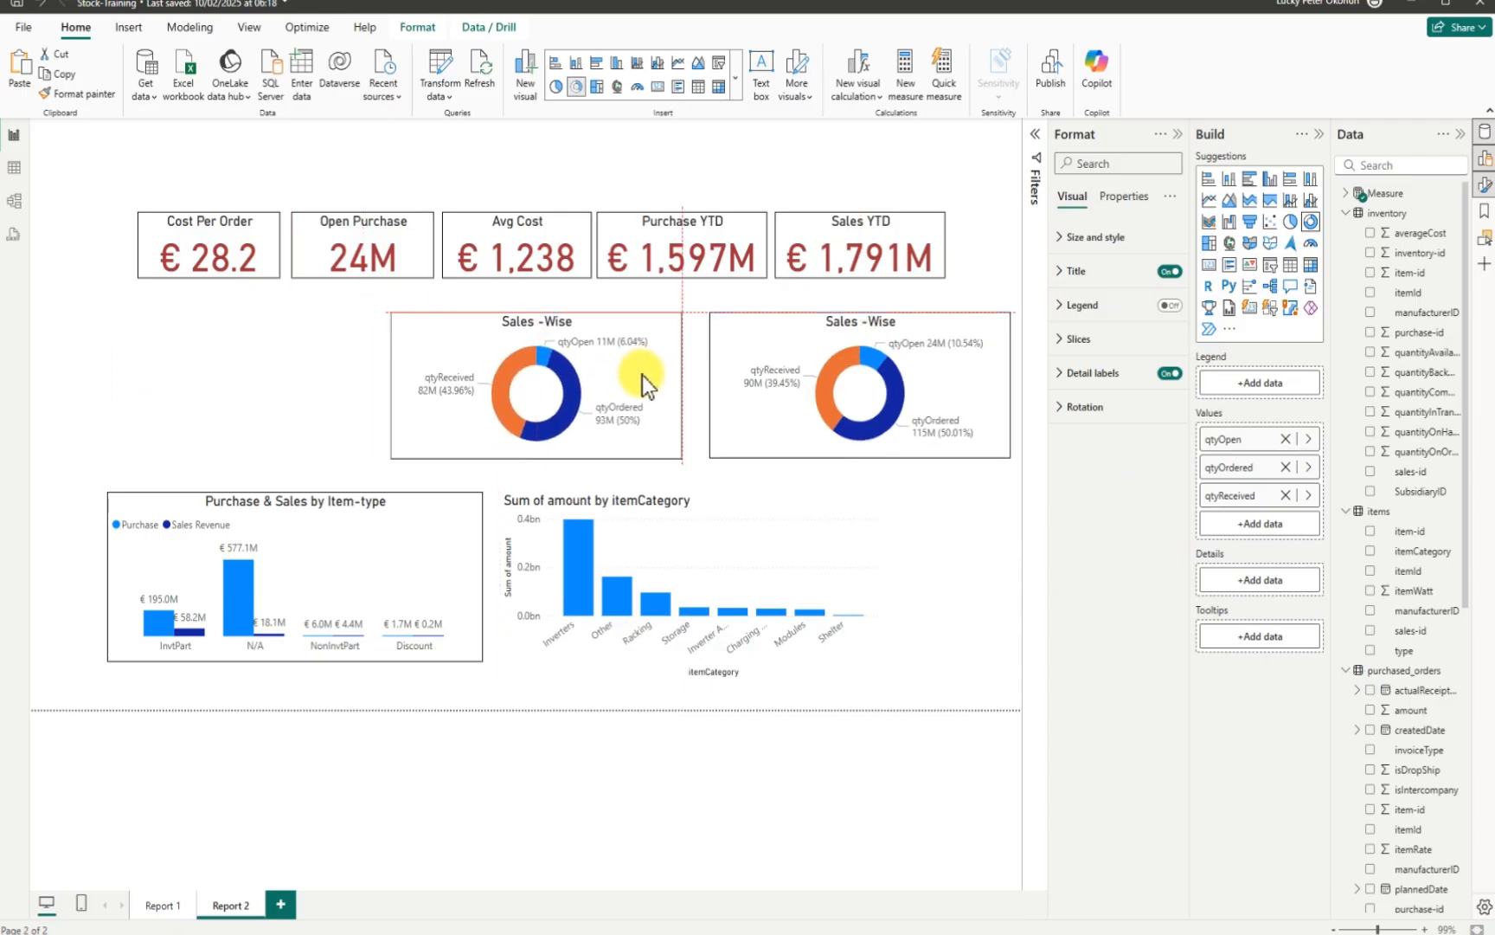
pyautogui.moveTo(646, 377); pyautogui.dragTo(661, 374)
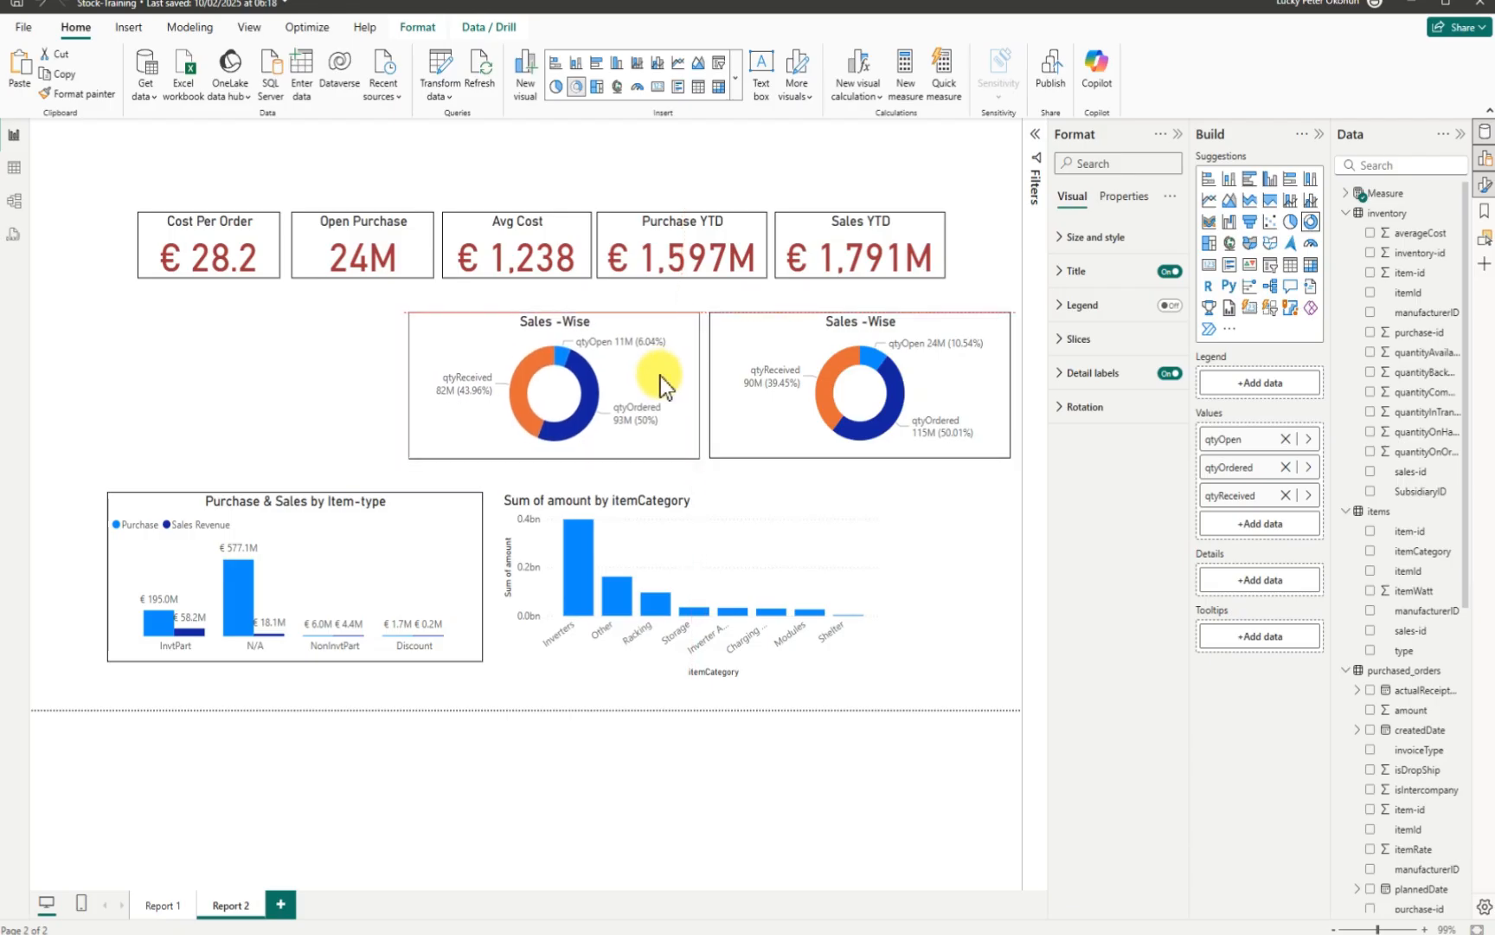
# Step: Move the item-type chart lower, place the itemCategory chart left of the donuts, slightly narrower, and convert it to a clustered bar chart
pyautogui.moveTo(176, 501); pyautogui.dragTo(106, 327)
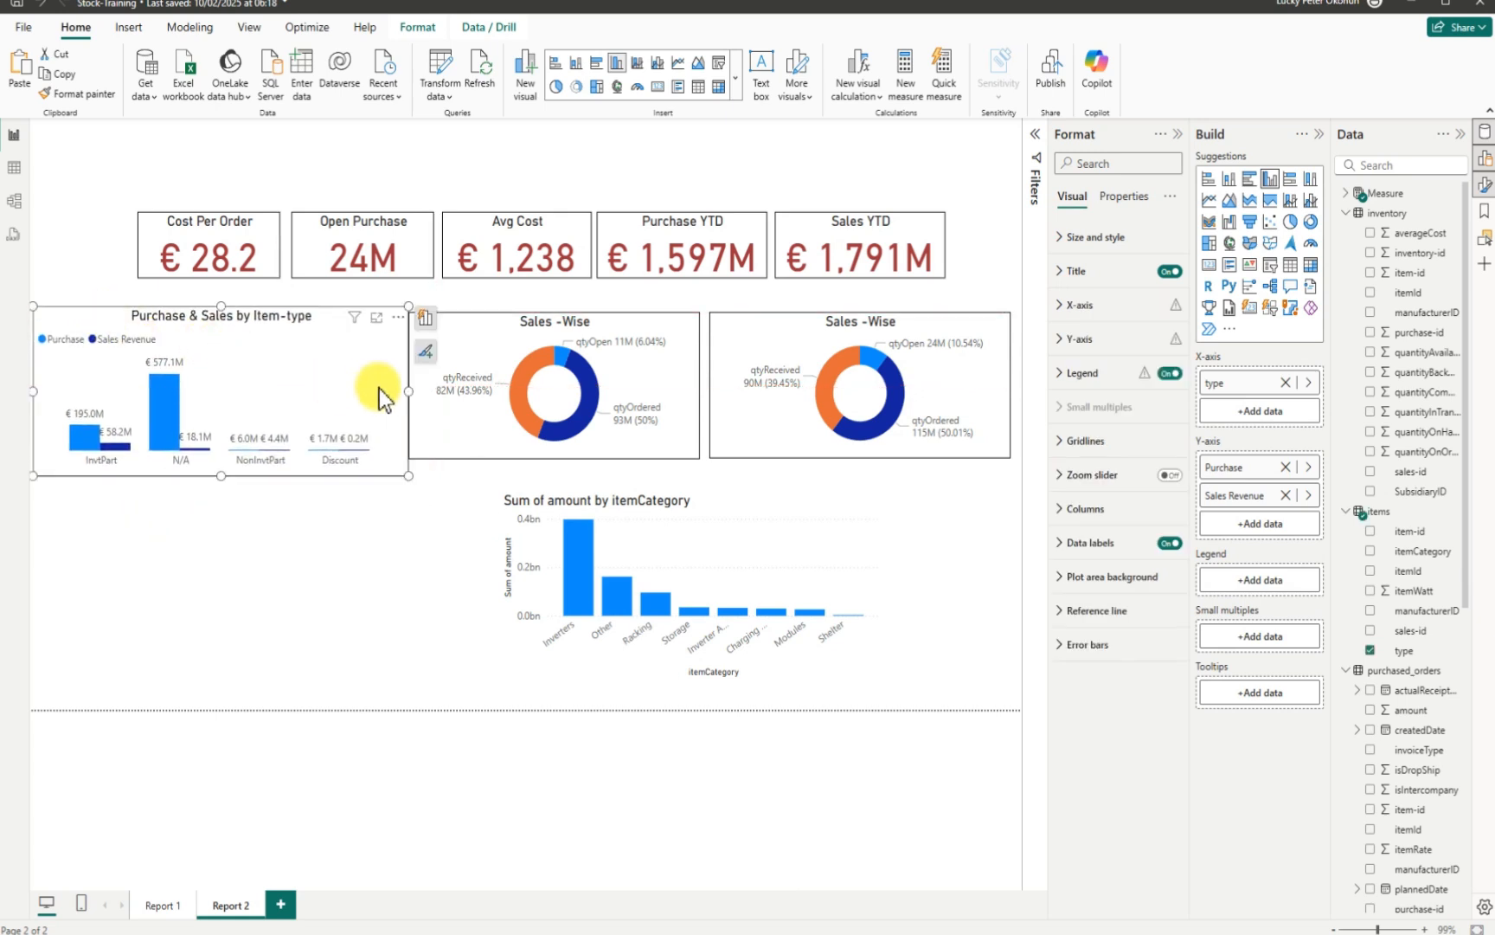
pyautogui.moveTo(246, 366); pyautogui.dragTo(276, 614)
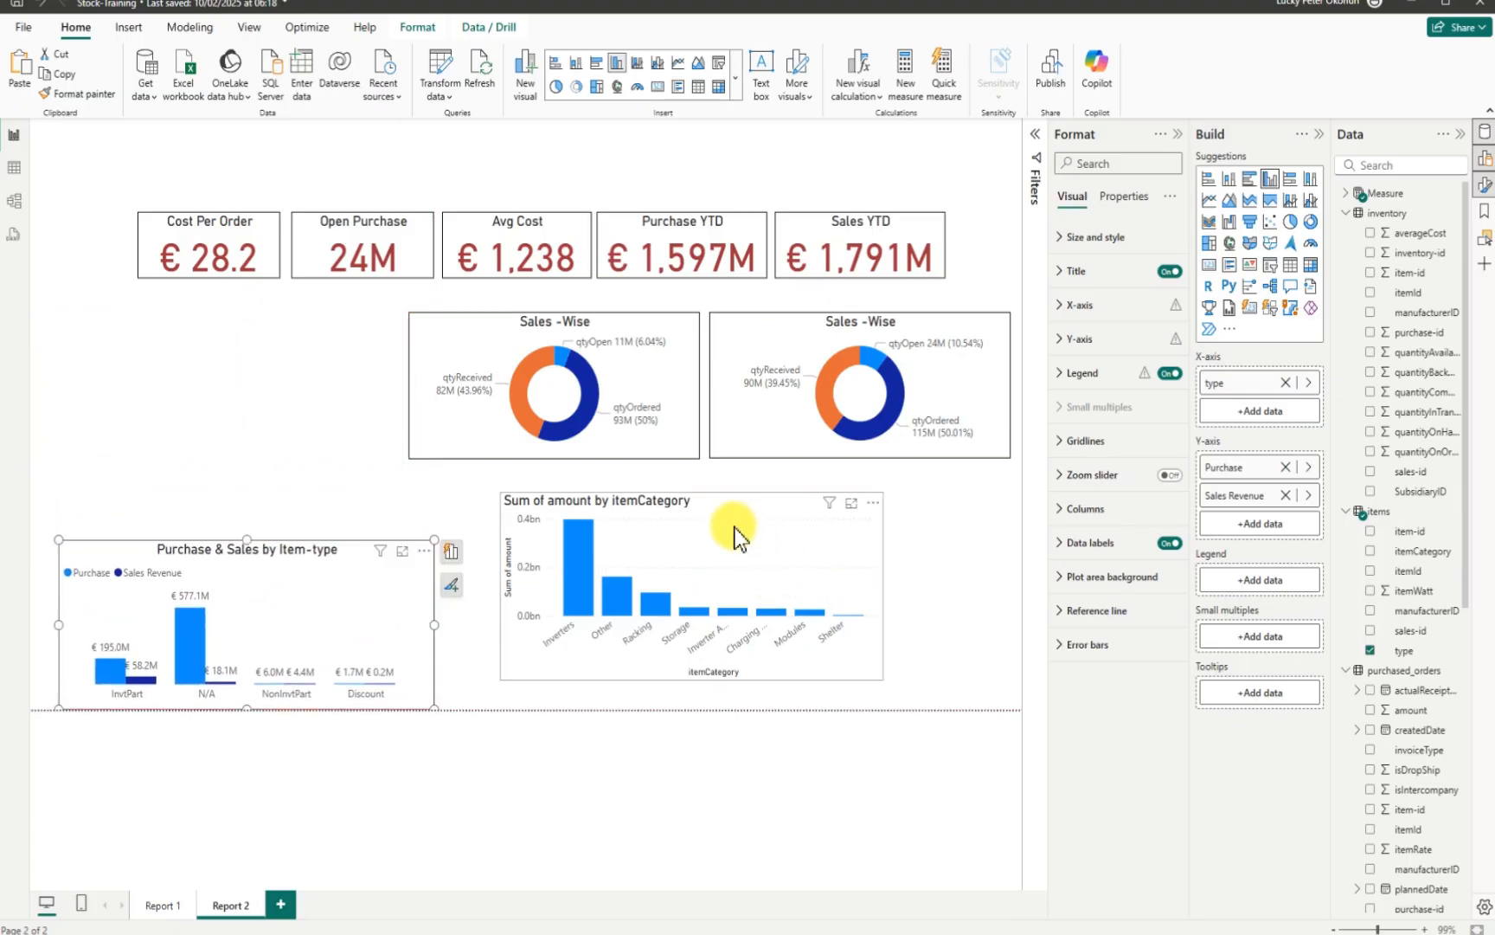
pyautogui.moveTo(199, 370); pyautogui.dragTo(159, 352)
pyautogui.moveTo(413, 411)
pyautogui.mouseDown()
pyautogui.moveTo(301, 389)
pyautogui.moveTo(393, 407)
pyautogui.mouseUp()
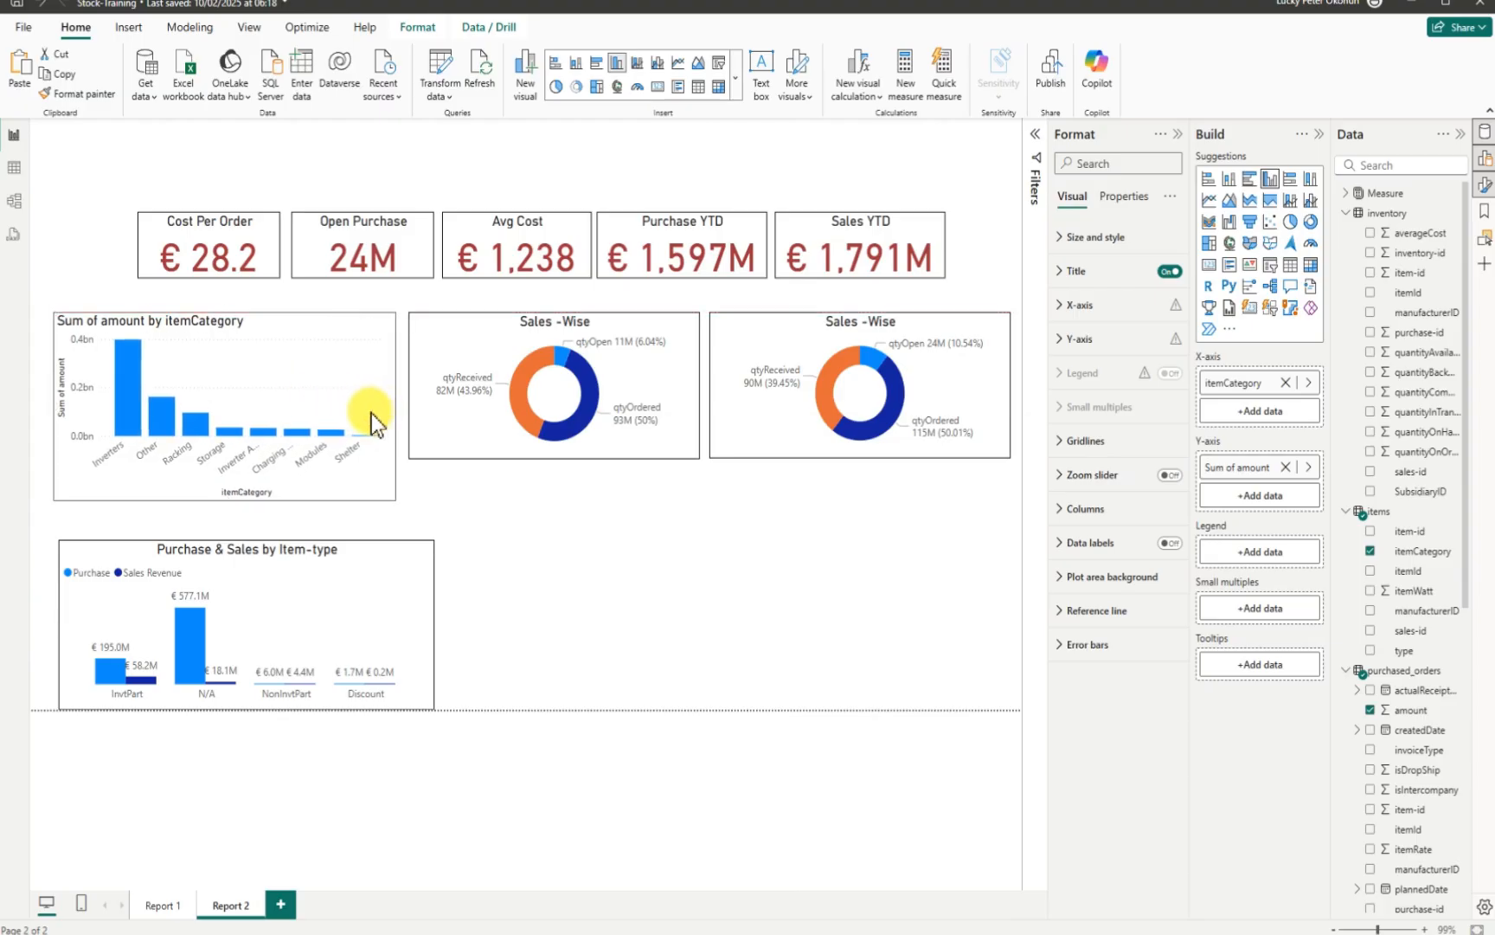
pyautogui.click(1247, 180)
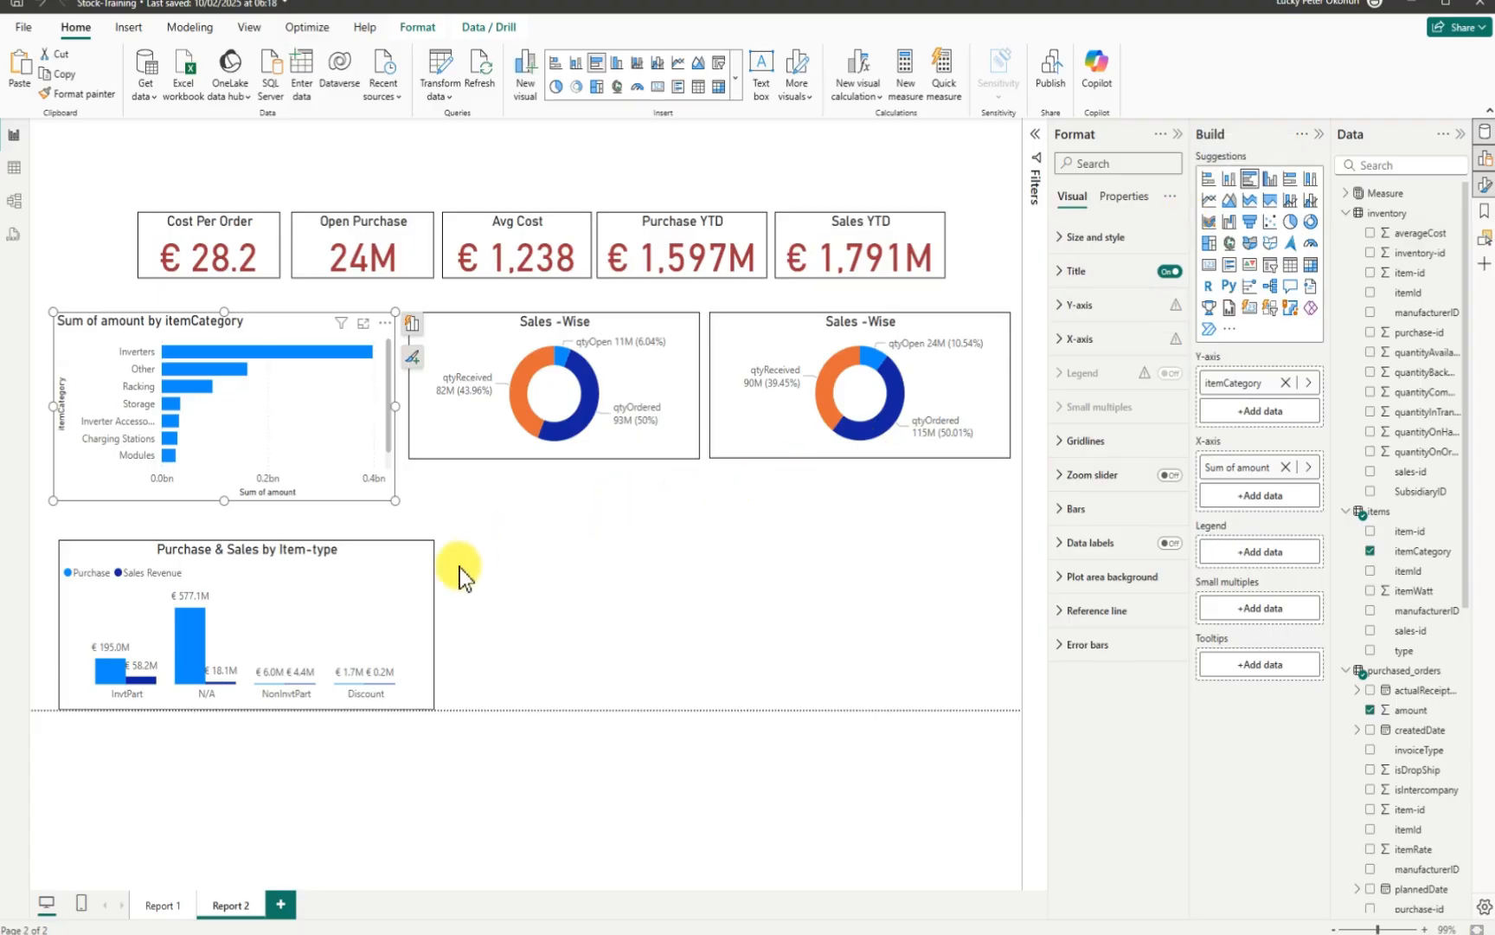
# Step: Enlarge the itemCategory bar chart so all categories fit, and reposition the Purchase & Sales by Item-type chart beneath the donuts
pyautogui.moveTo(389, 611); pyautogui.dragTo(850, 616)
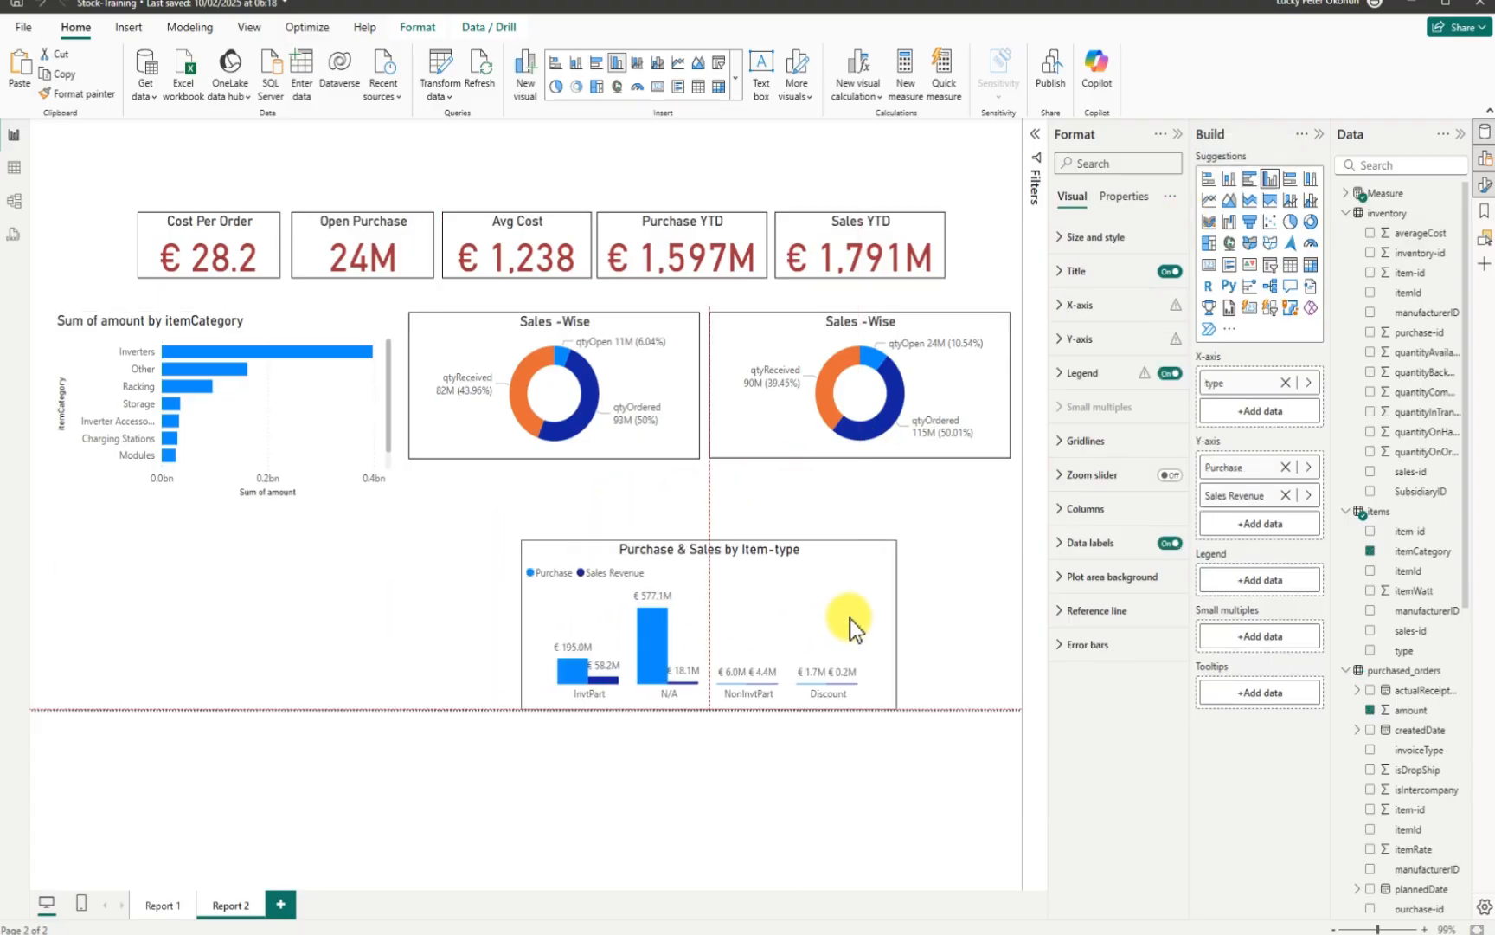
pyautogui.click(231, 444)
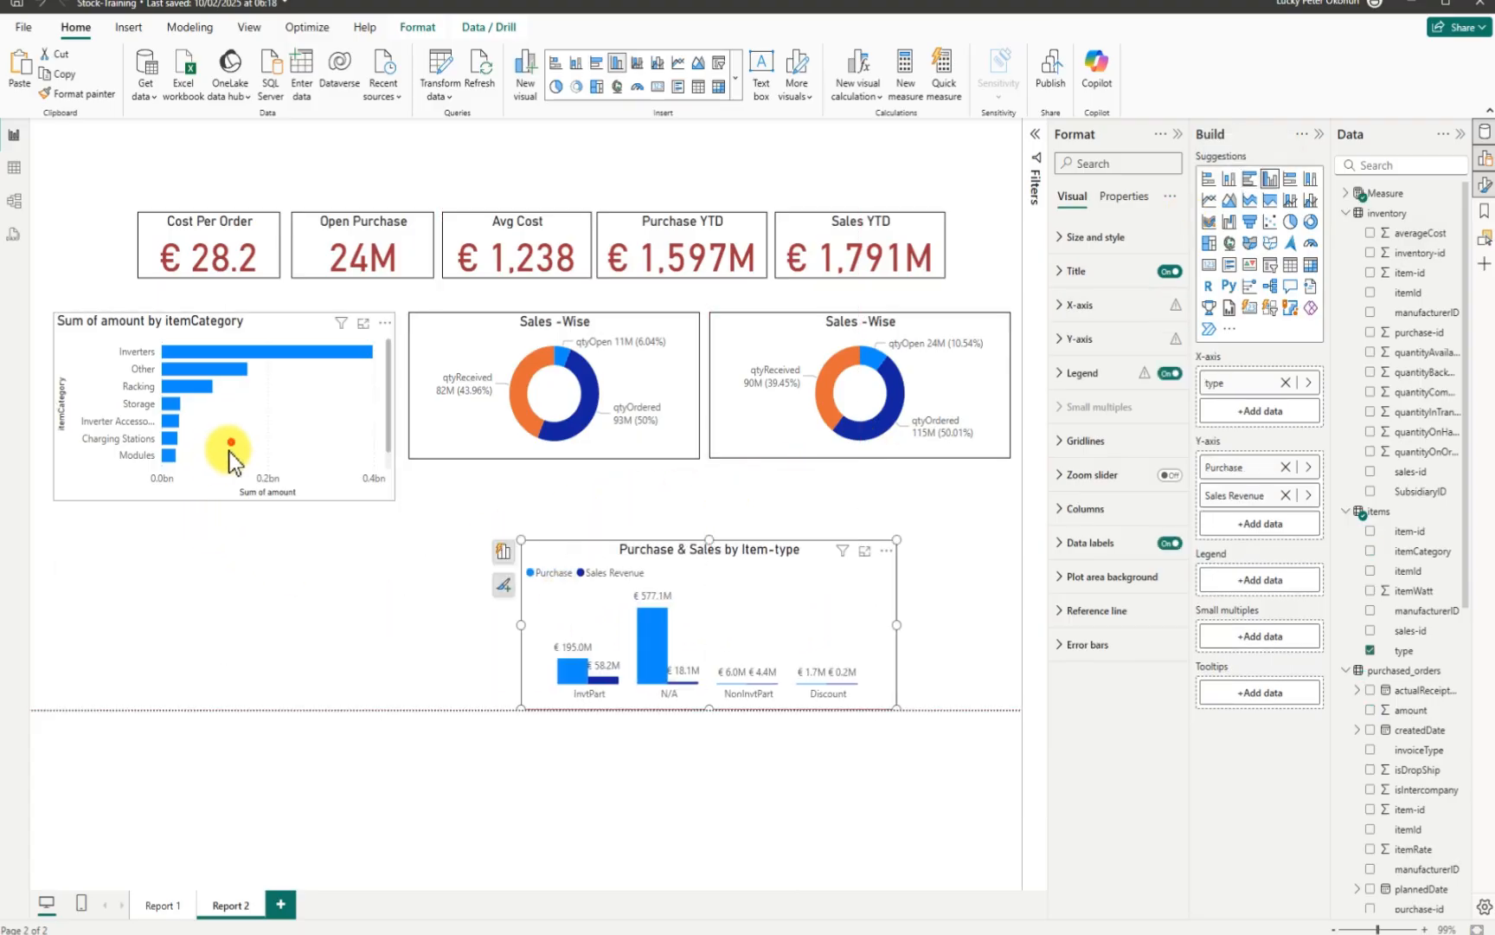
pyautogui.click(199, 498)
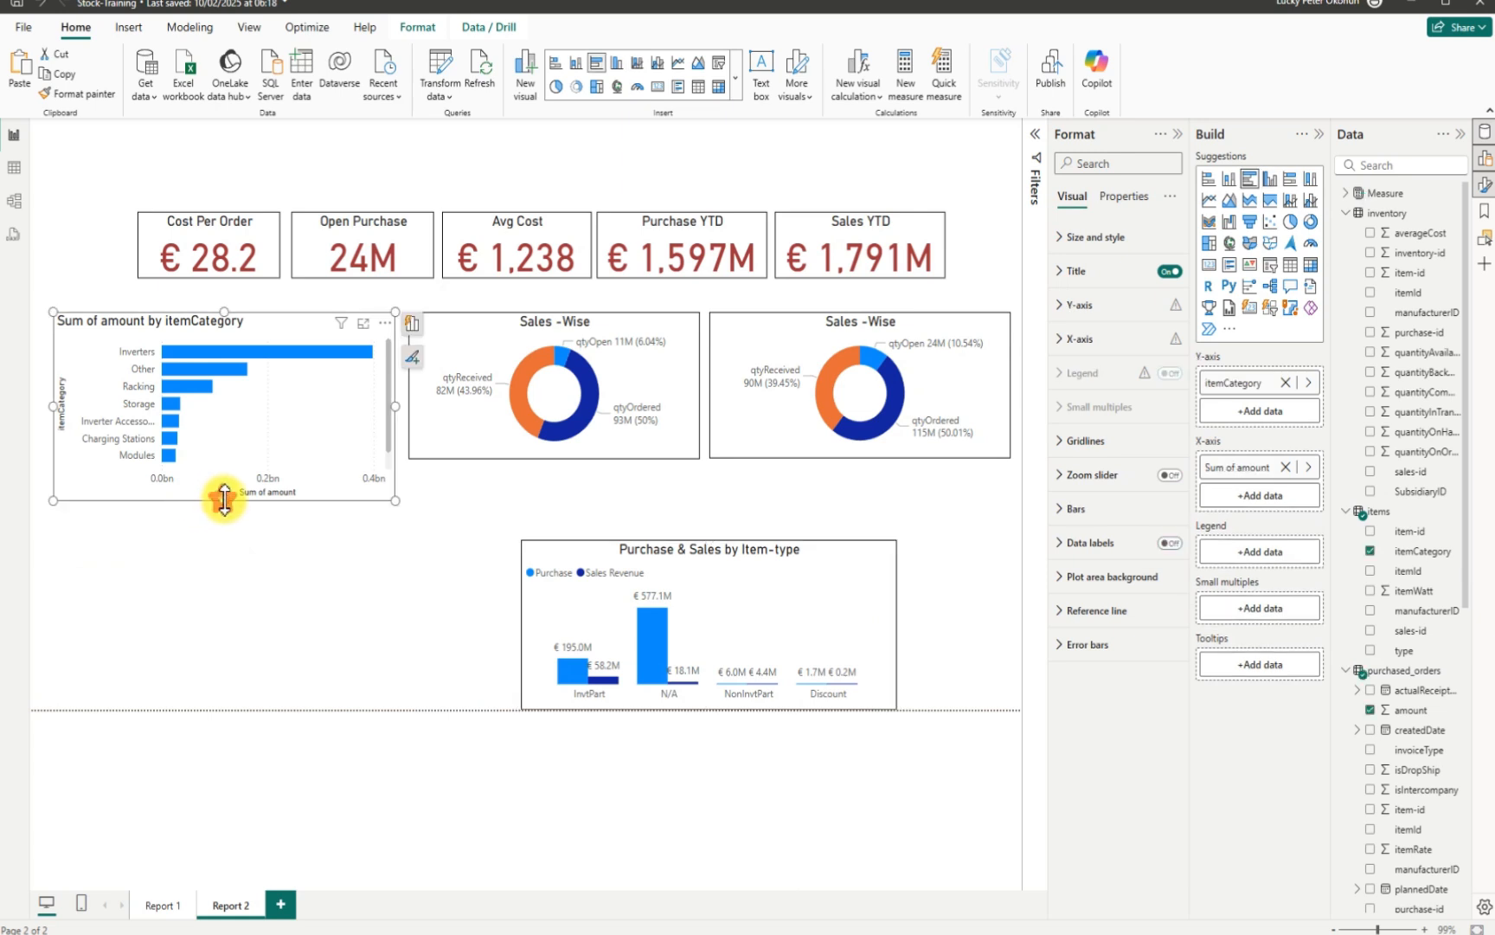
pyautogui.moveTo(224, 499); pyautogui.dragTo(222, 527)
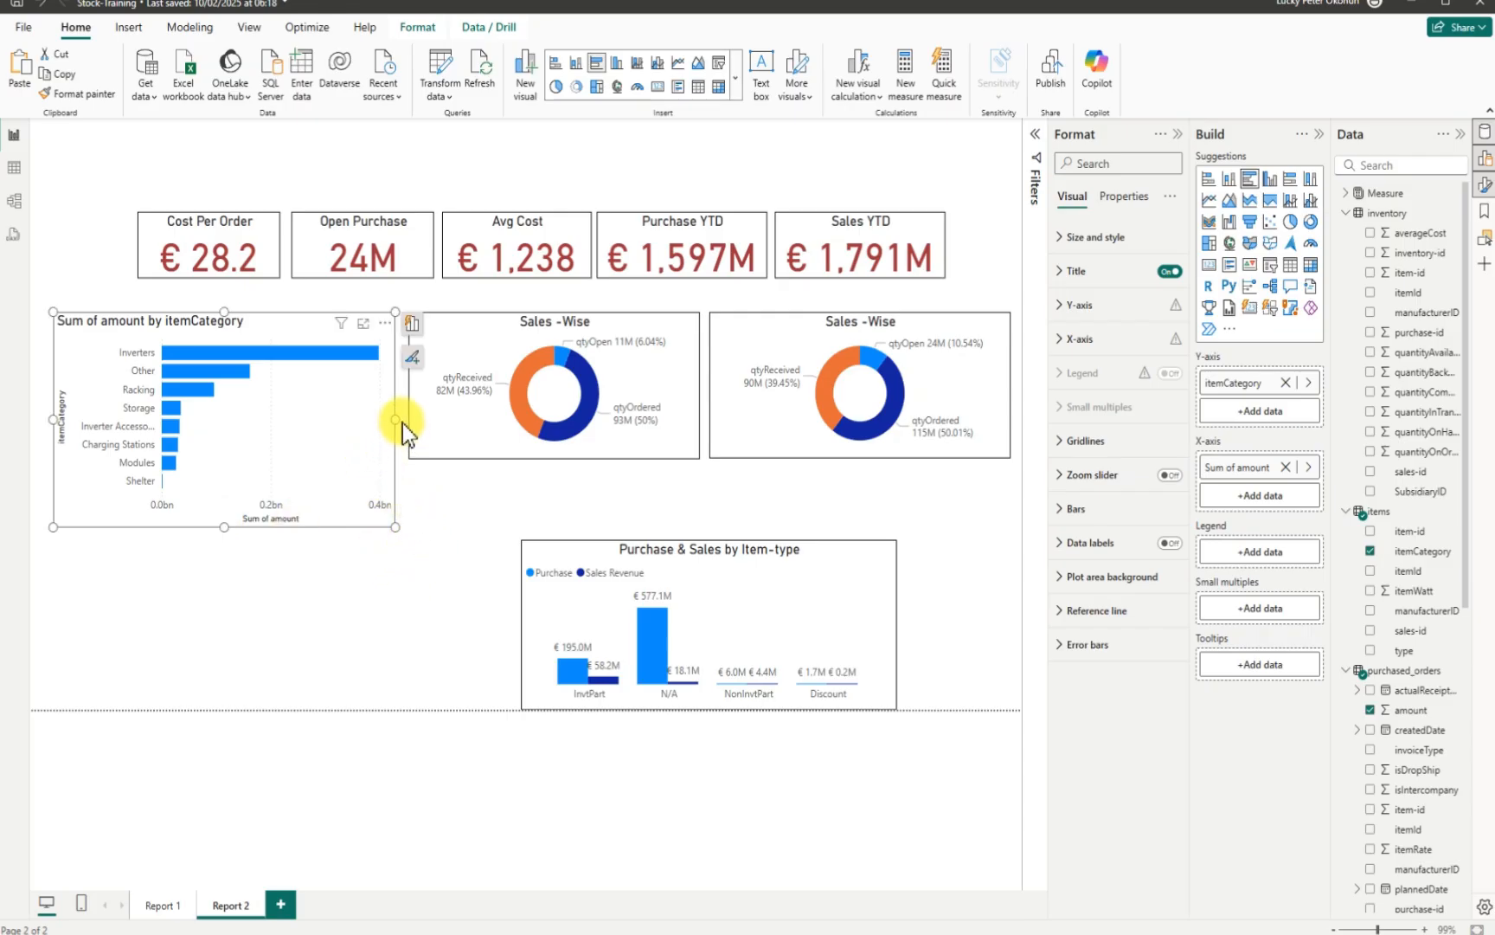
pyautogui.moveTo(402, 423)
pyautogui.mouseDown()
pyautogui.moveTo(491, 429)
pyautogui.moveTo(337, 446)
pyautogui.moveTo(403, 420)
pyautogui.mouseUp()
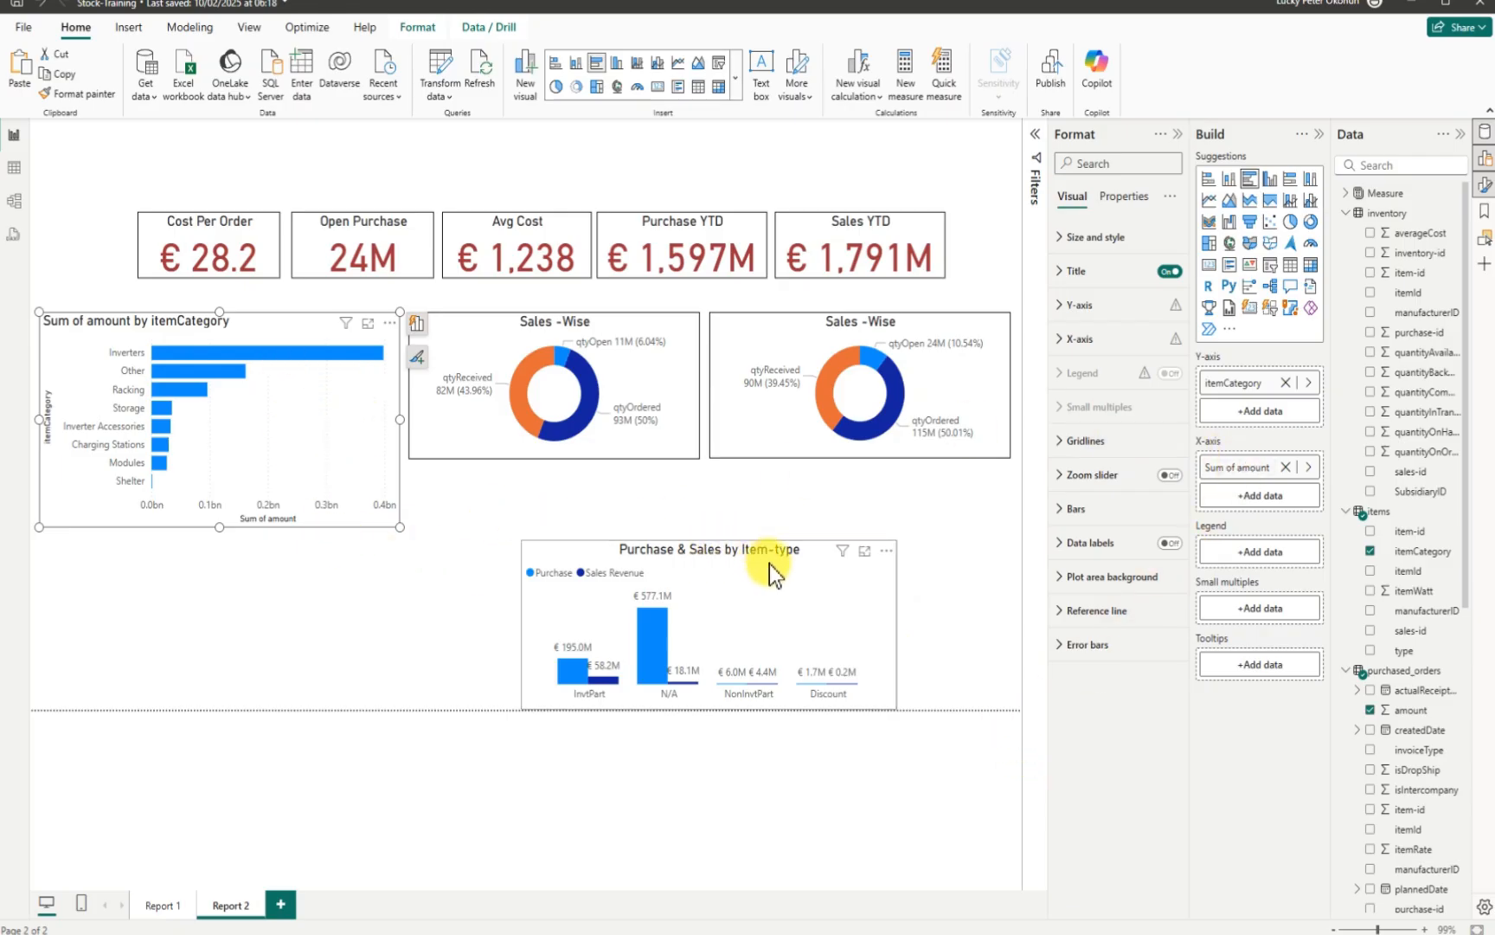
pyautogui.click(871, 546)
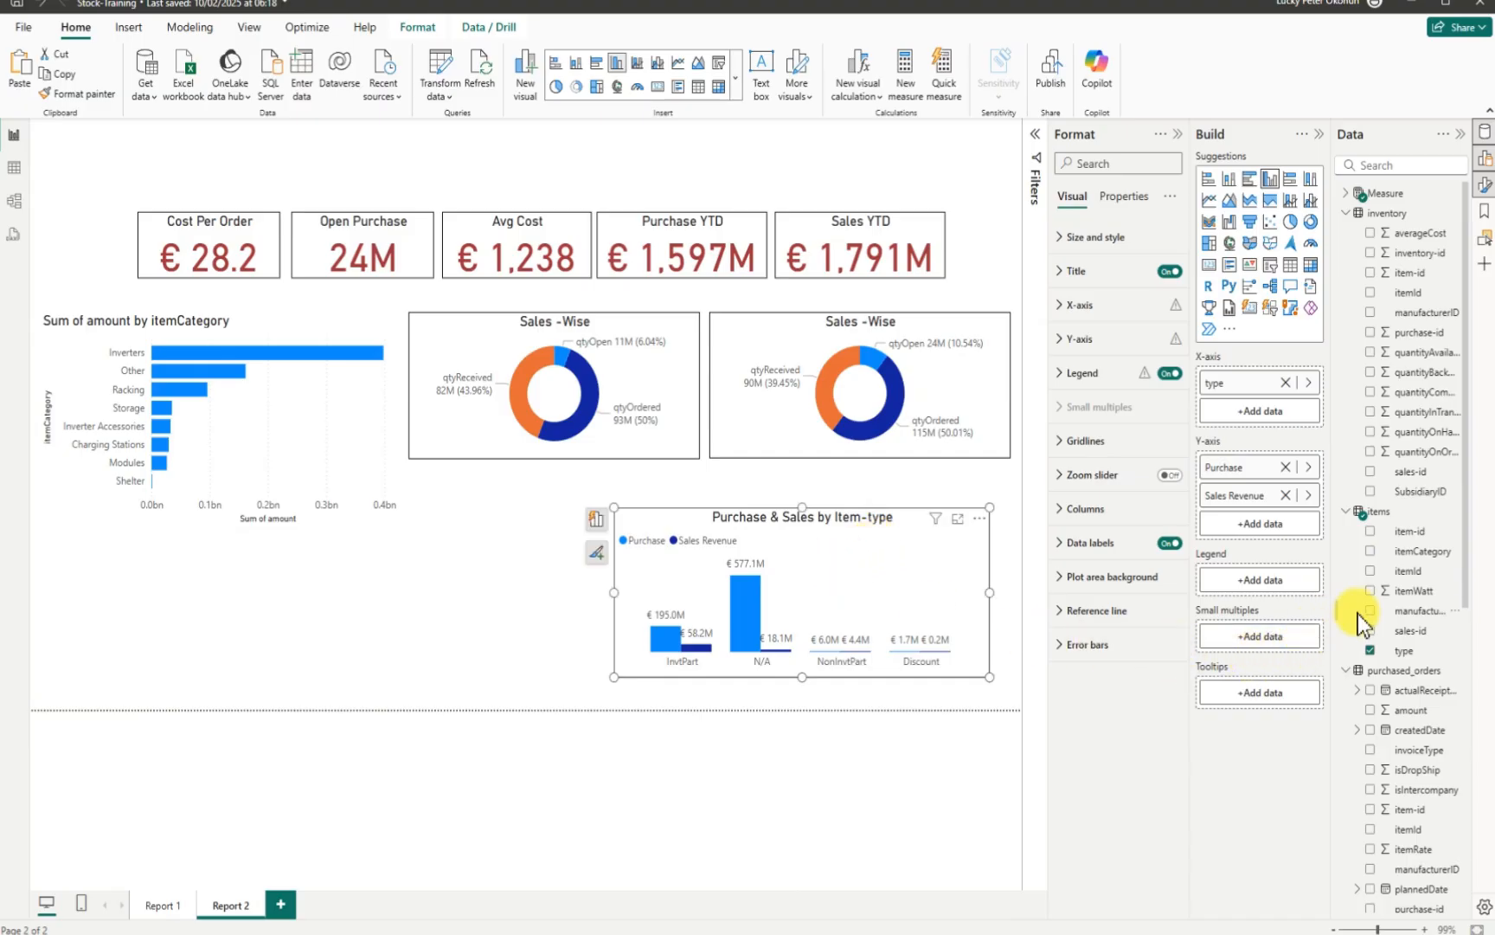
# Step: Turn off the background of the itemCategory bar chart and turn on its visual border
pyautogui.click(1063, 242)
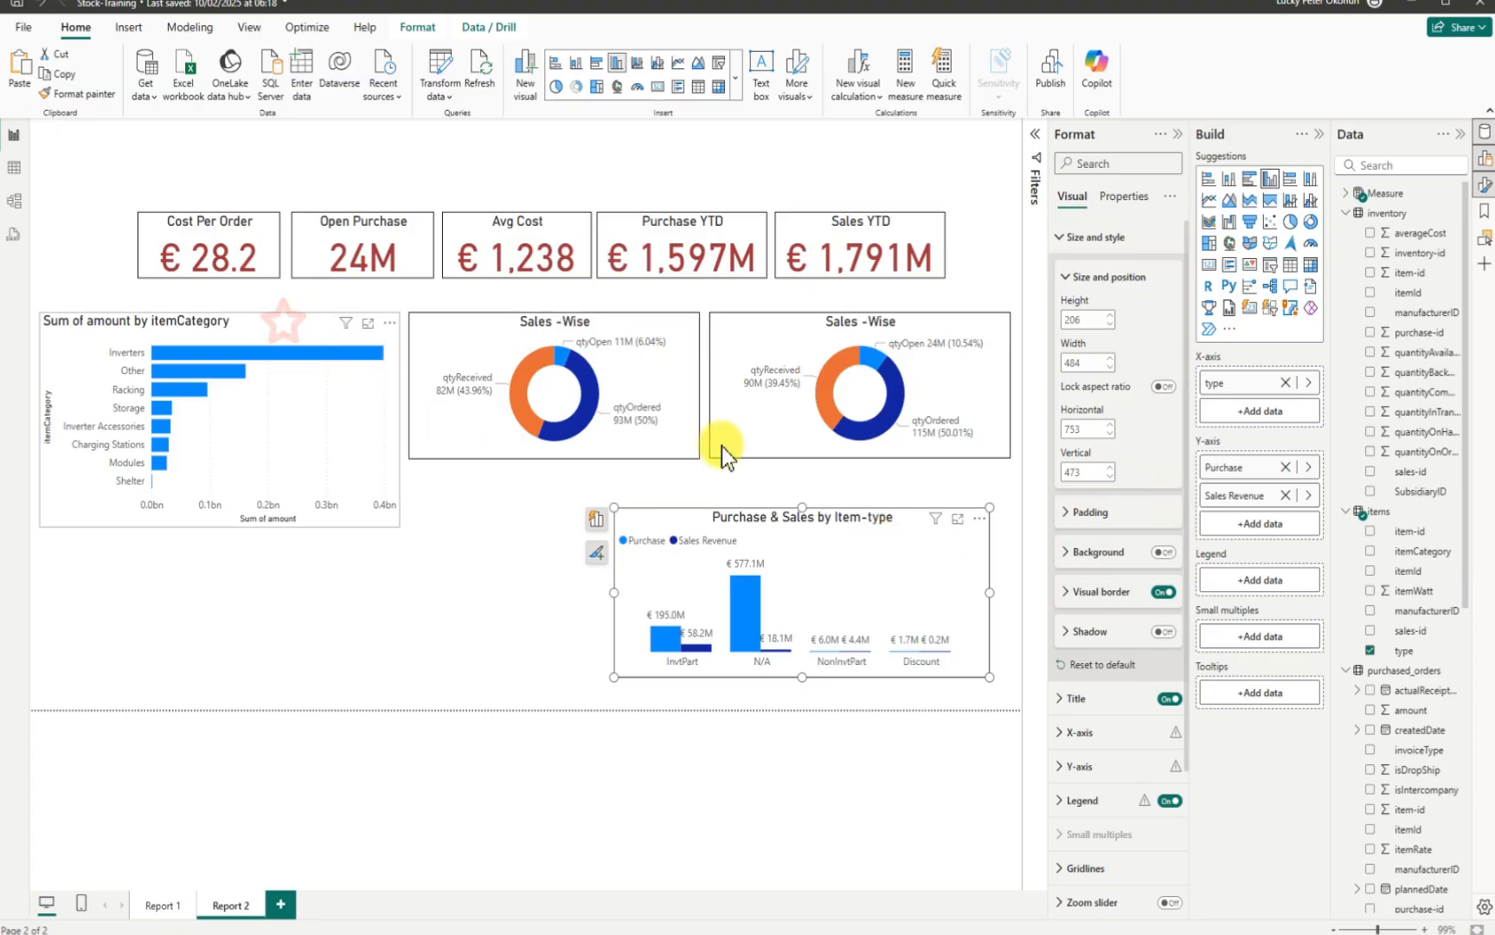
pyautogui.click(1164, 551)
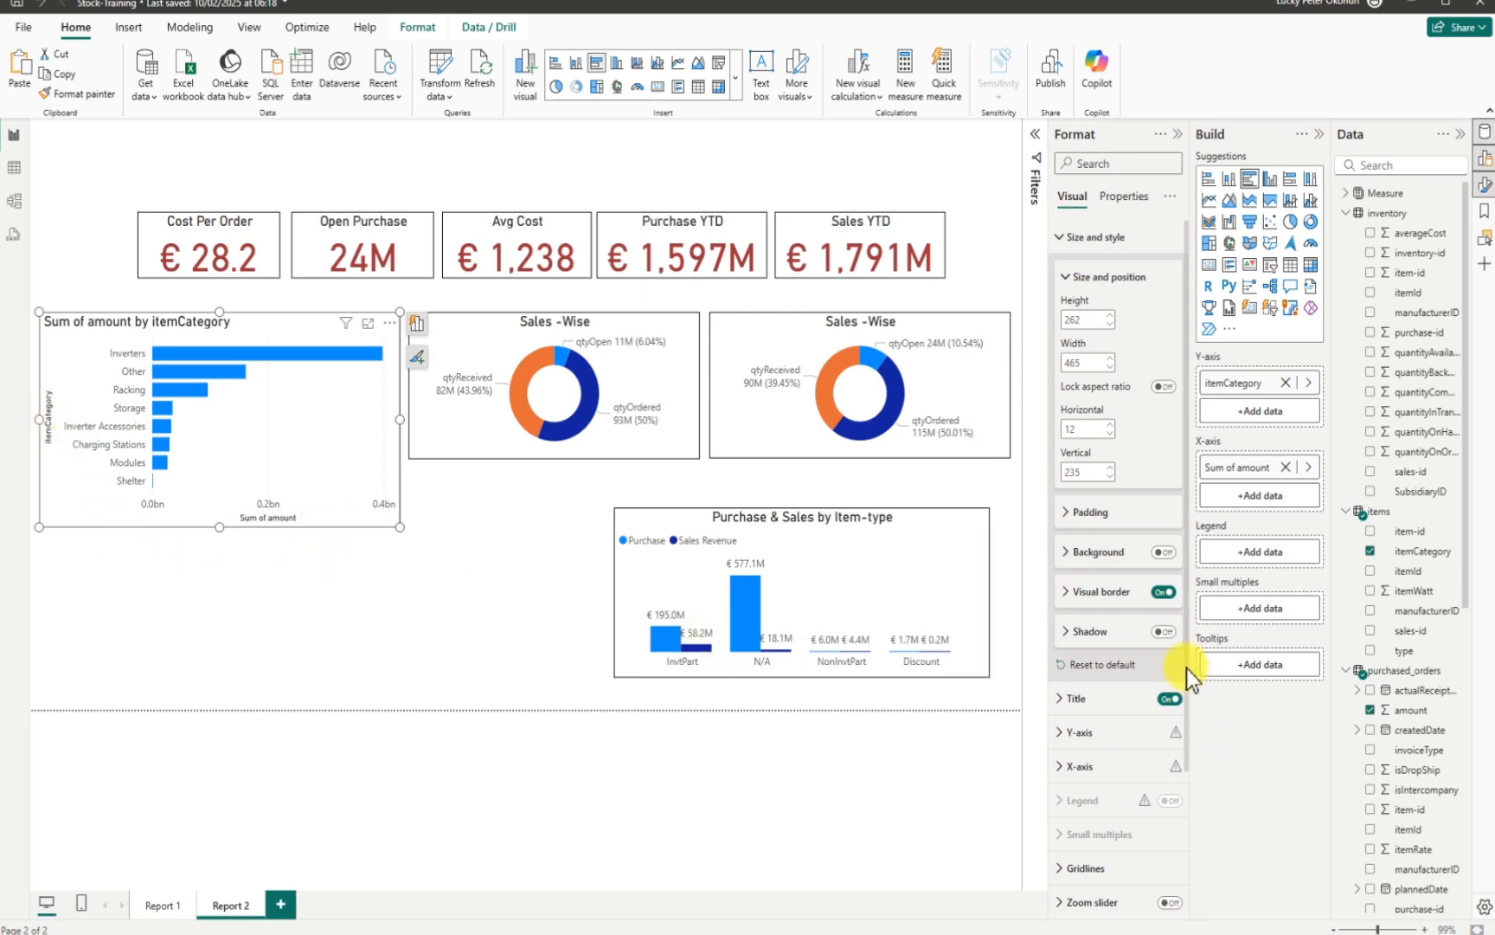
# Step: Turn off the Y-axis title of the itemCategory bar chart
pyautogui.scroll(-2, 1111, 740)
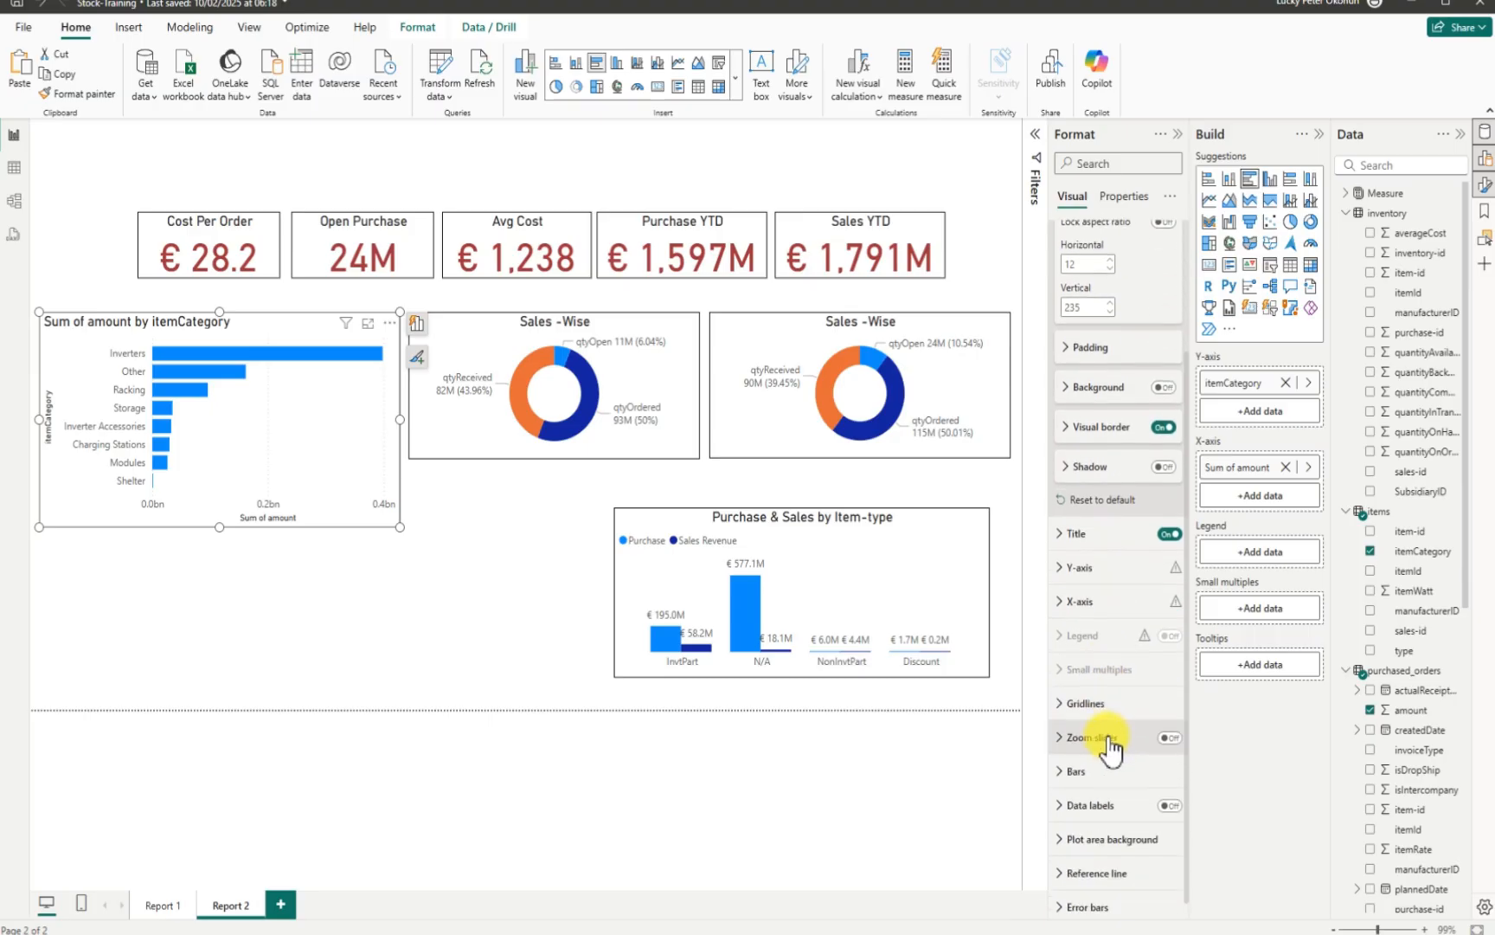
pyautogui.click(1057, 558)
pyautogui.scroll(-3, 1120, 735)
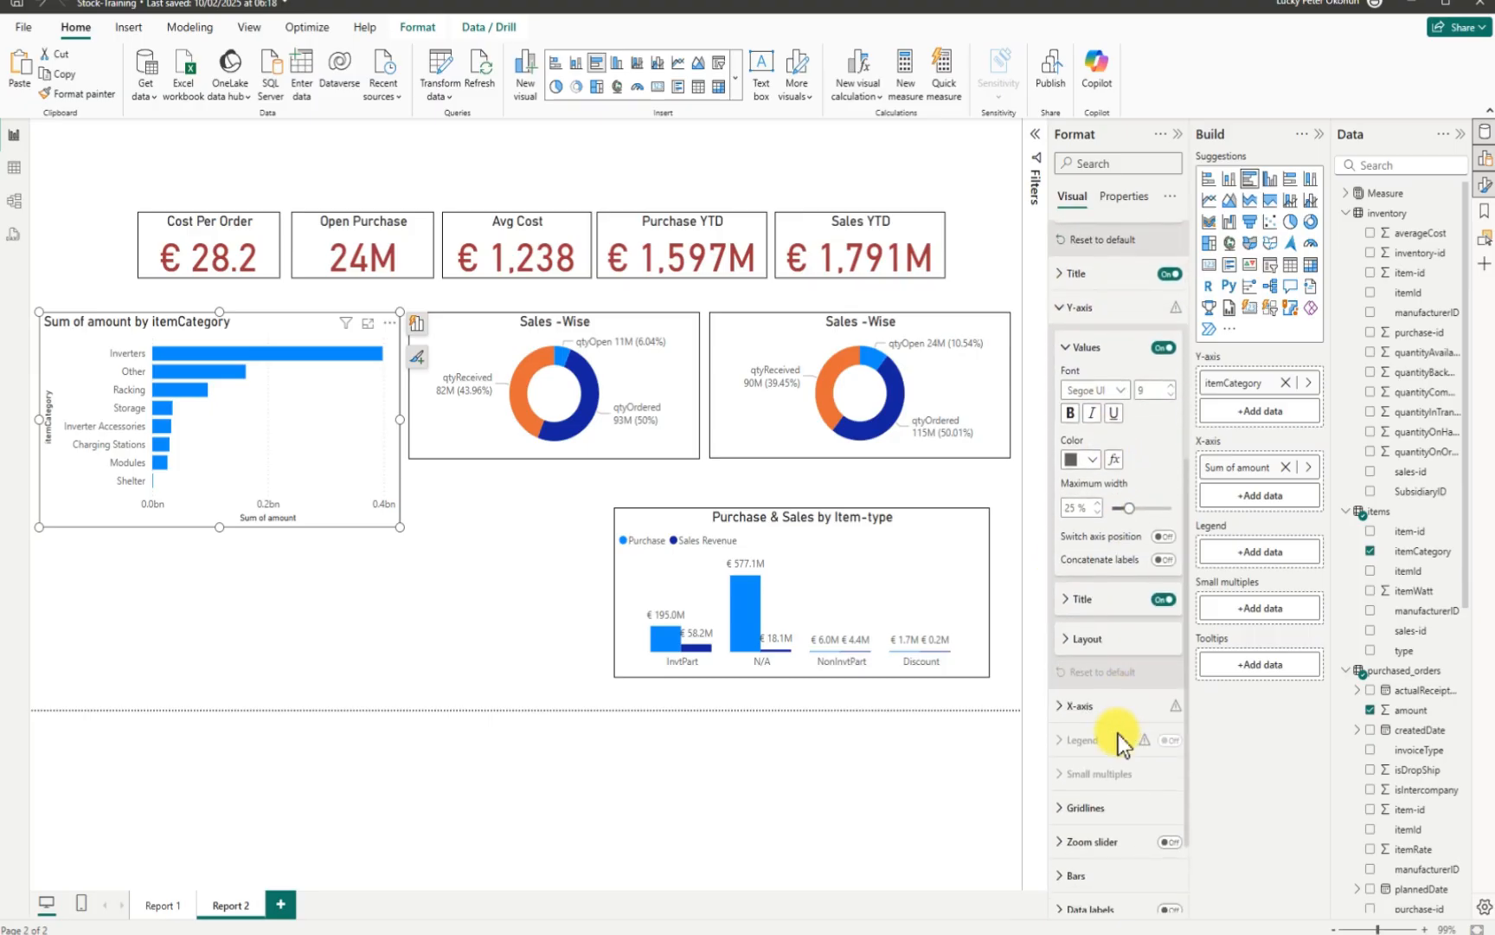
pyautogui.click(1164, 600)
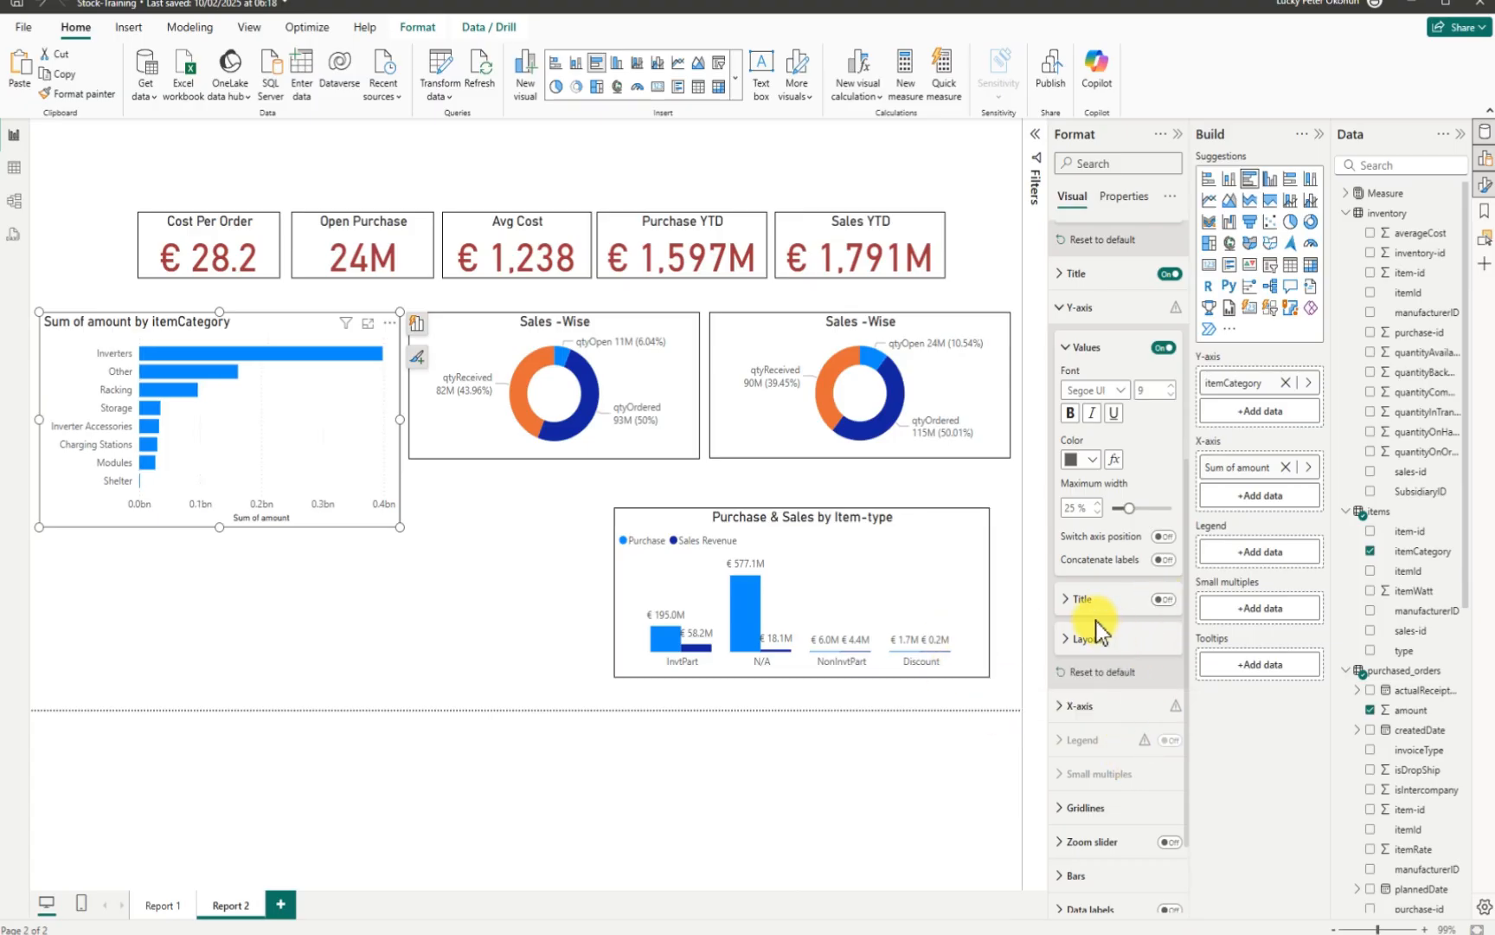
# Step: Turn off both the title and the values of the itemCategory bar chart's X-axis
pyautogui.scroll(-2, 1100, 667)
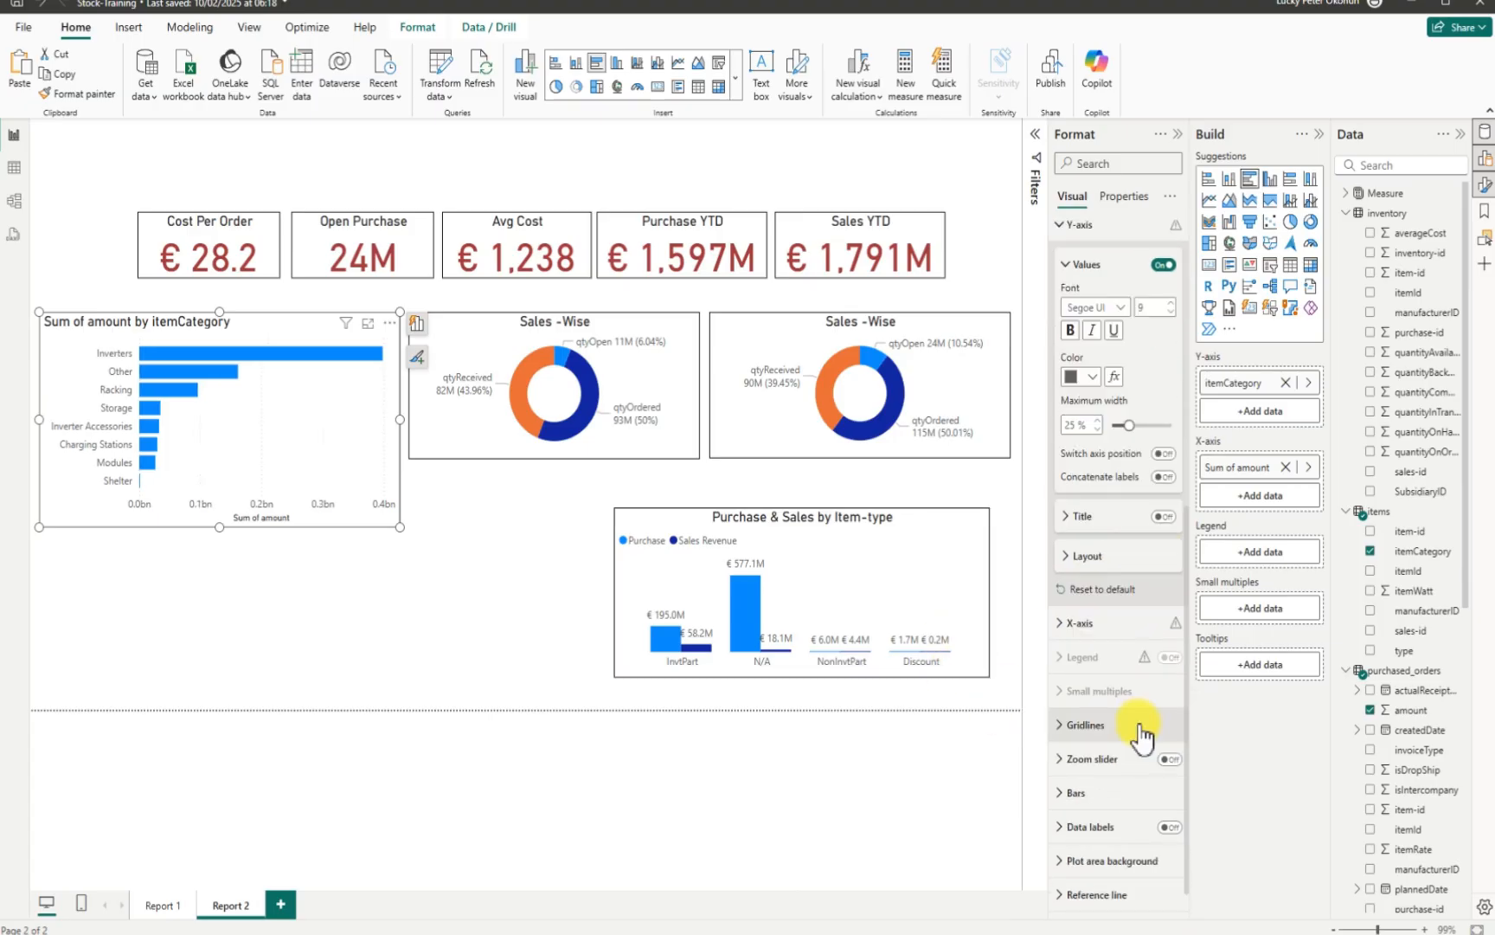
pyautogui.click(1065, 622)
pyautogui.scroll(-6, 1165, 811)
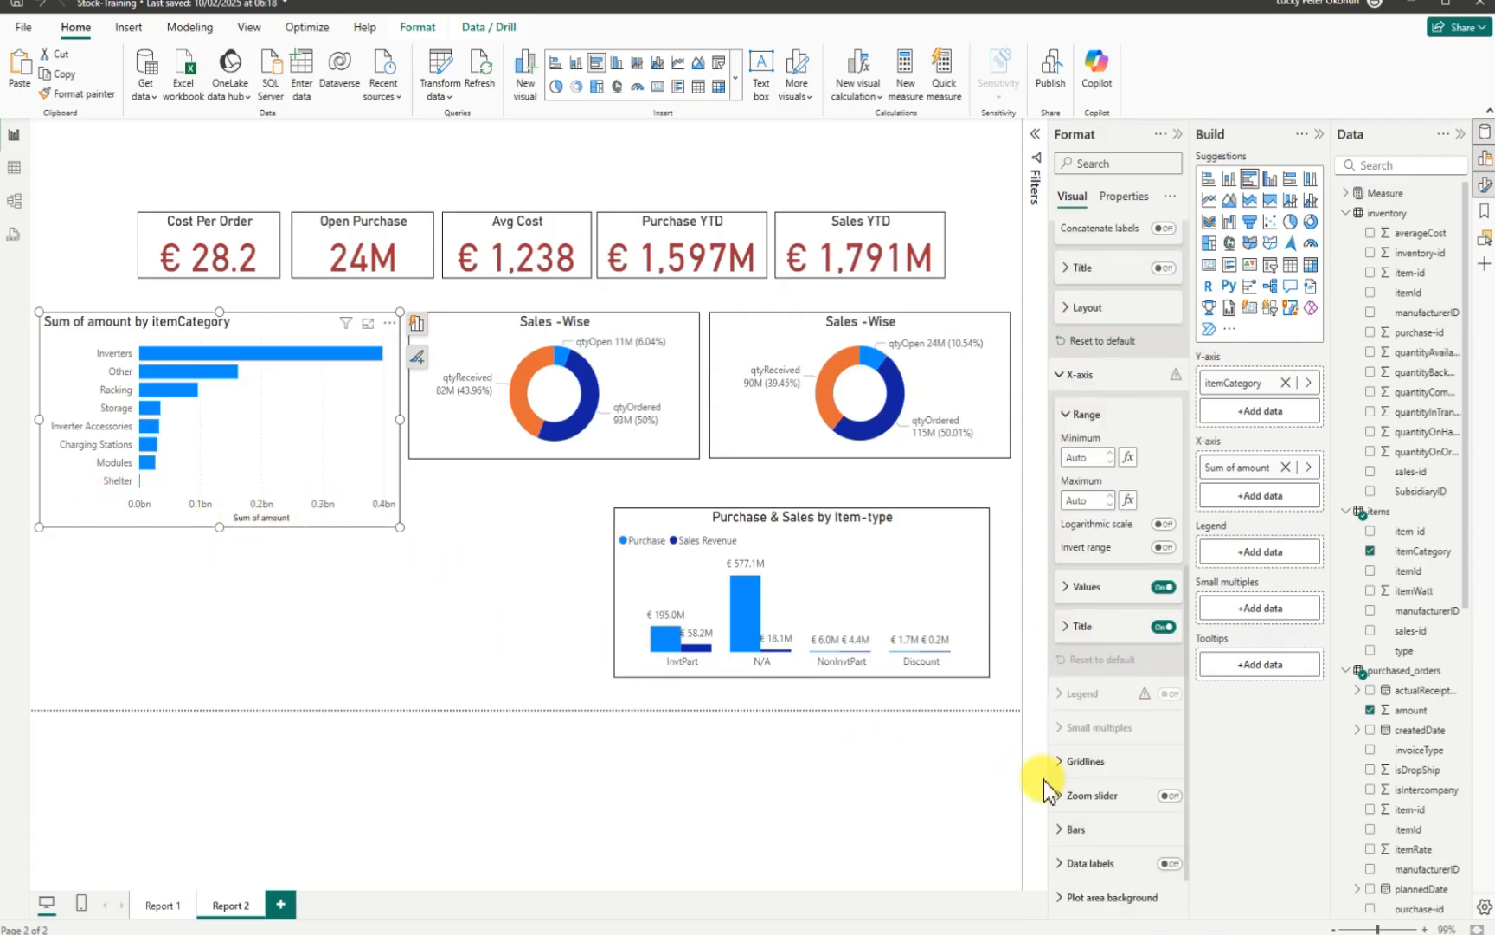
pyautogui.click(1161, 626)
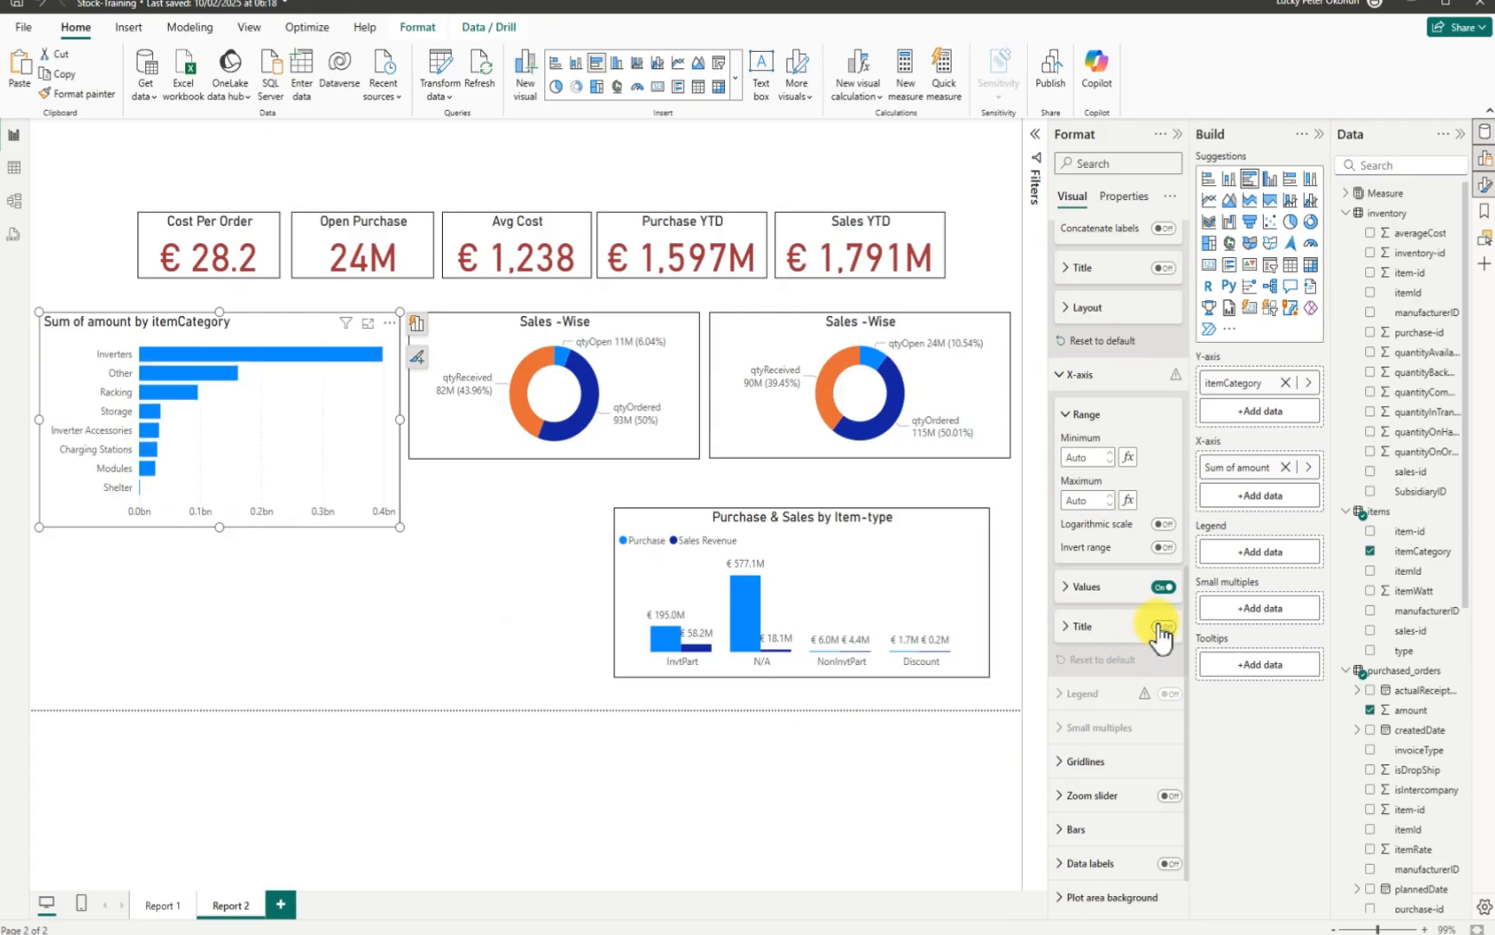
pyautogui.click(1165, 588)
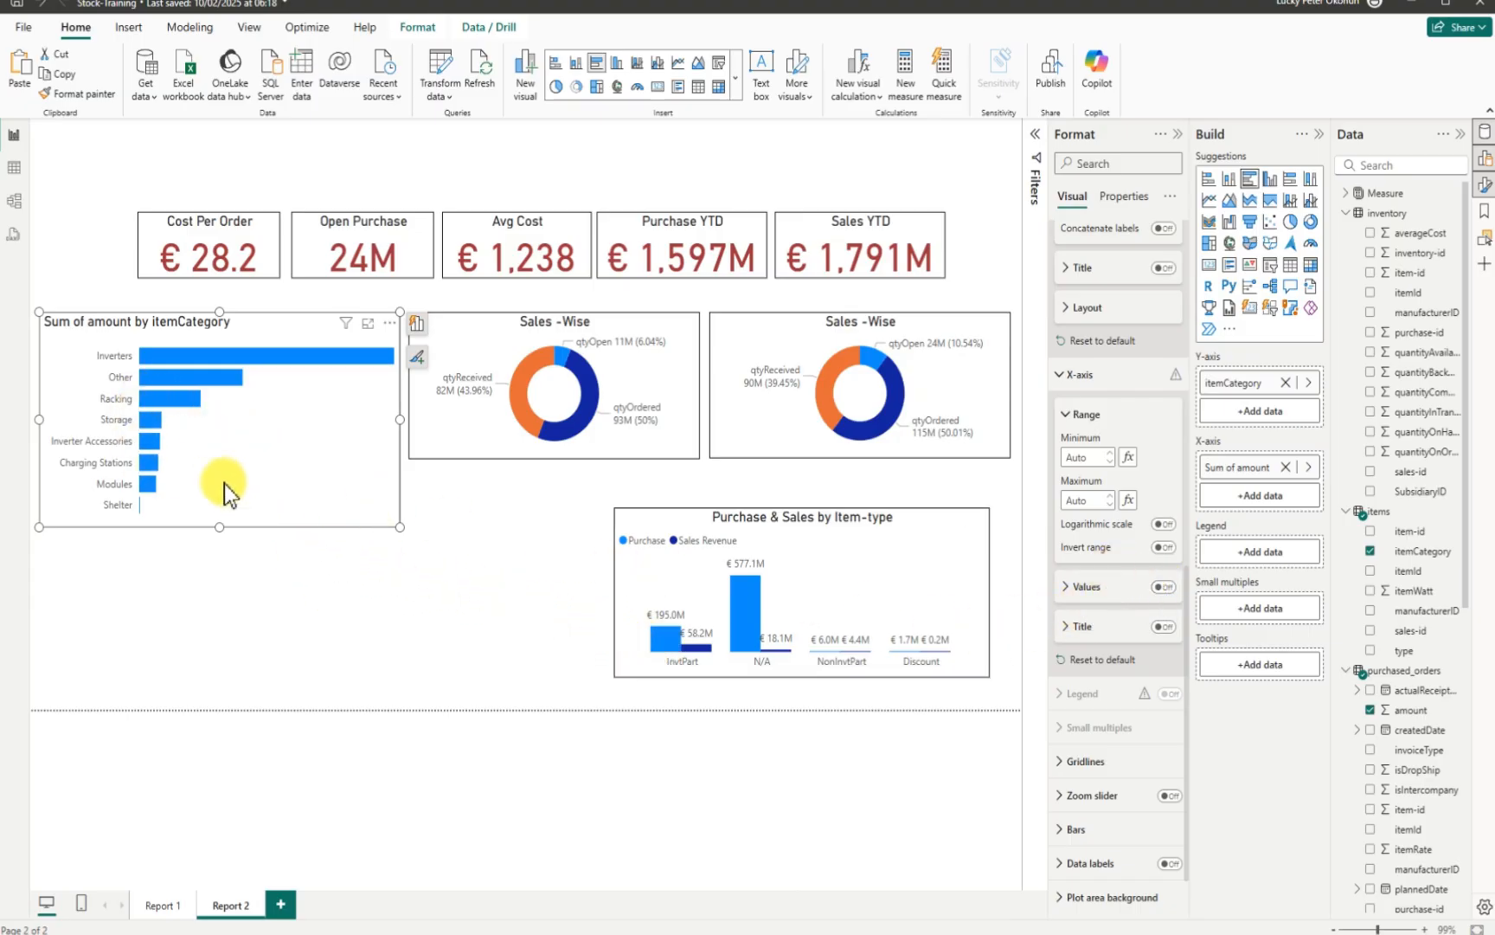
# Step: Turn on data labels for the itemCategory bar chart and set their value display units to Millions
pyautogui.scroll(-1, 1095, 809)
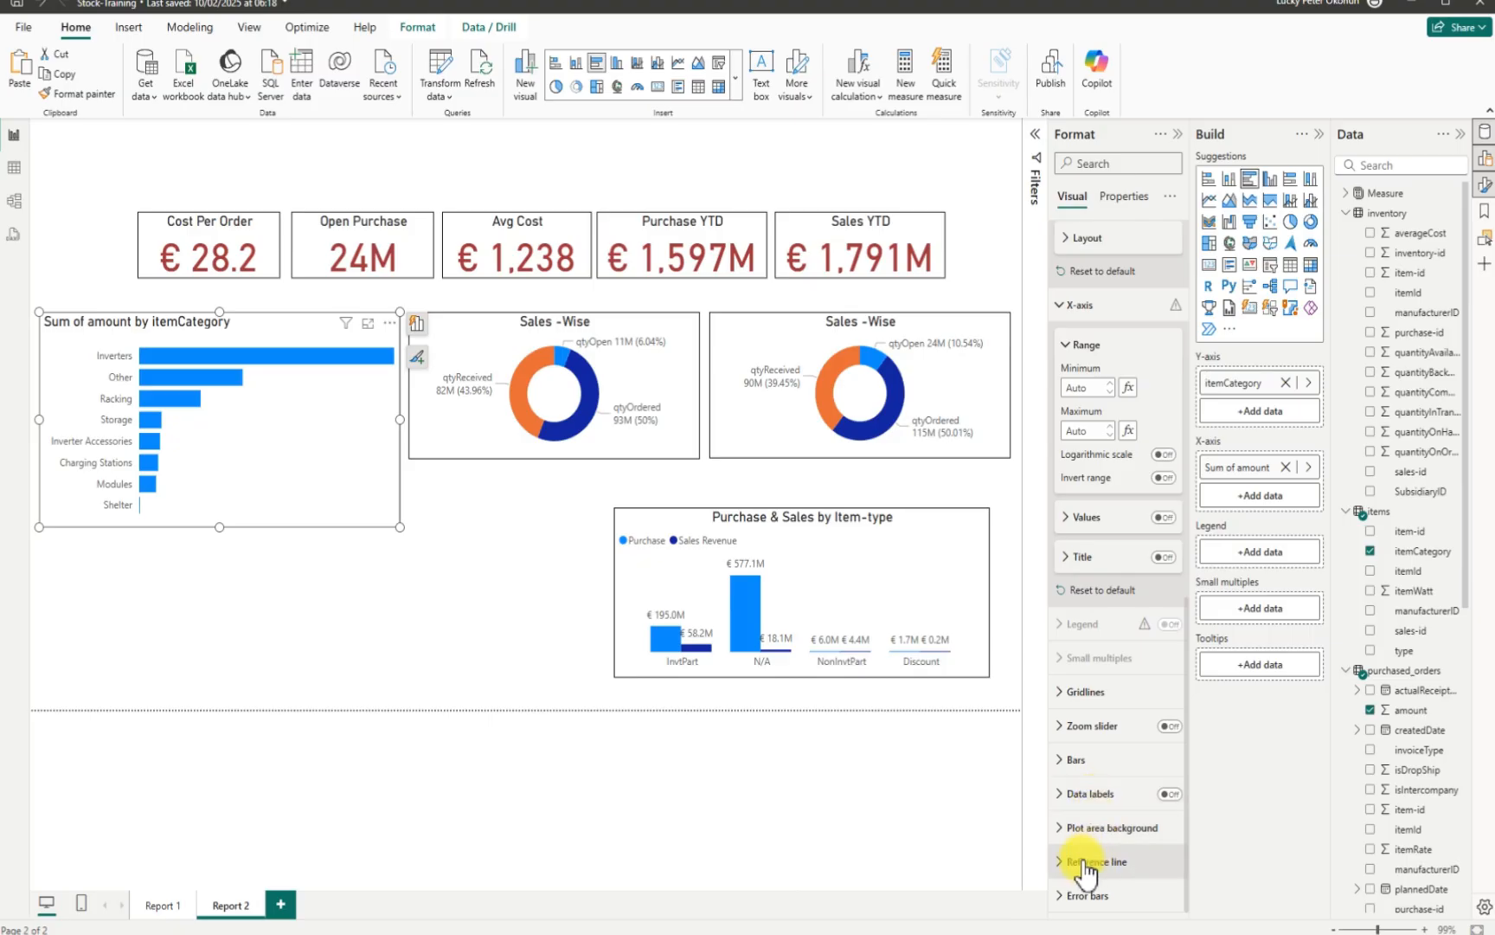
pyautogui.click(1168, 795)
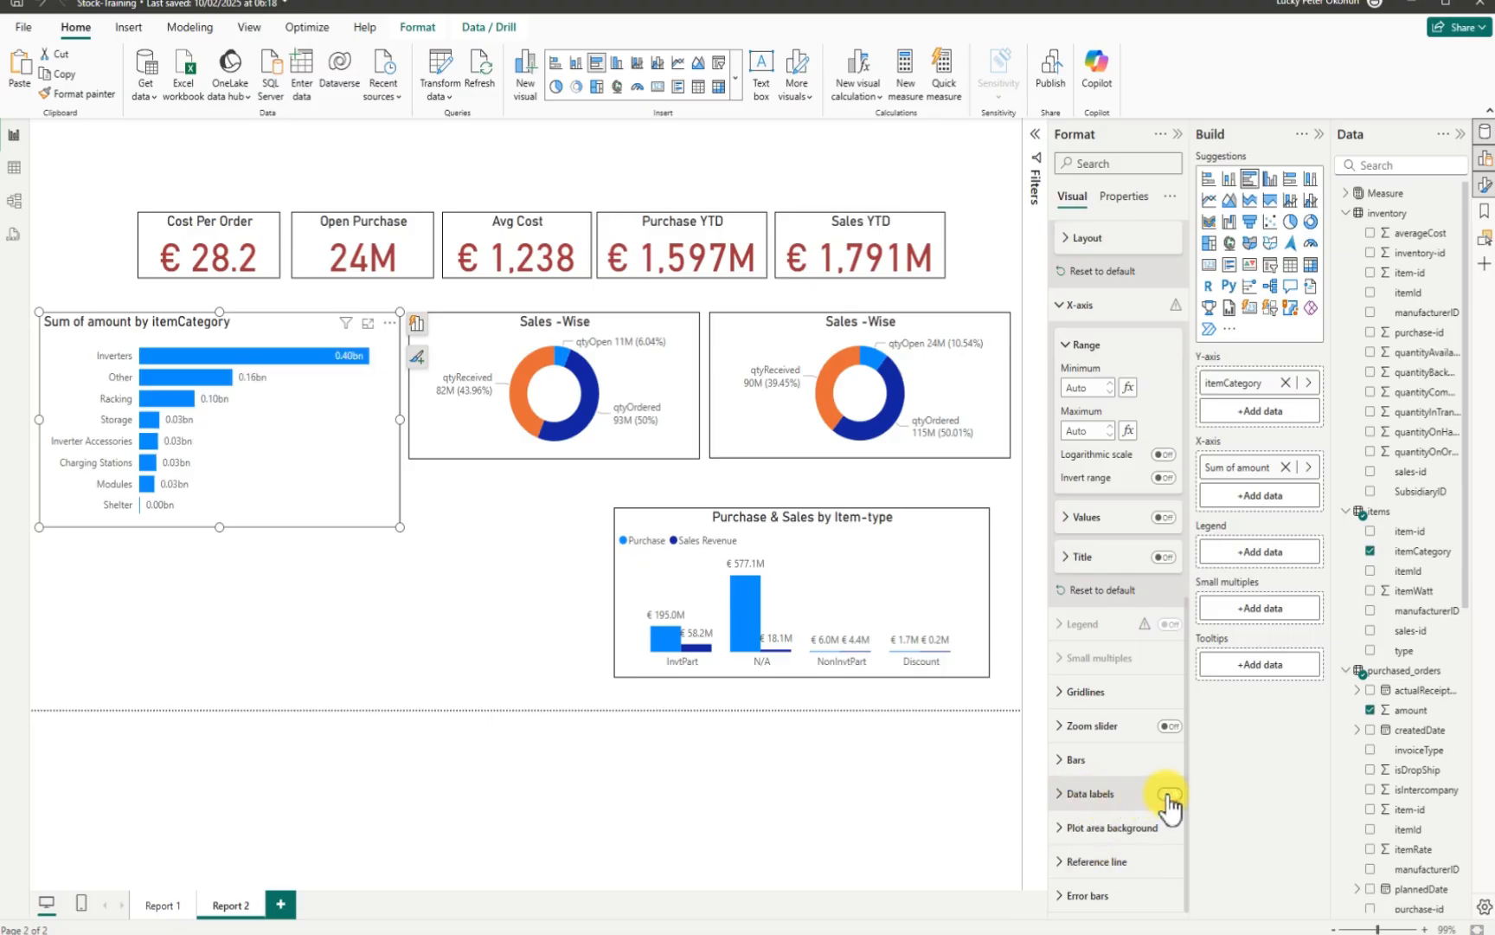
pyautogui.click(1061, 795)
pyautogui.scroll(-5, 1108, 834)
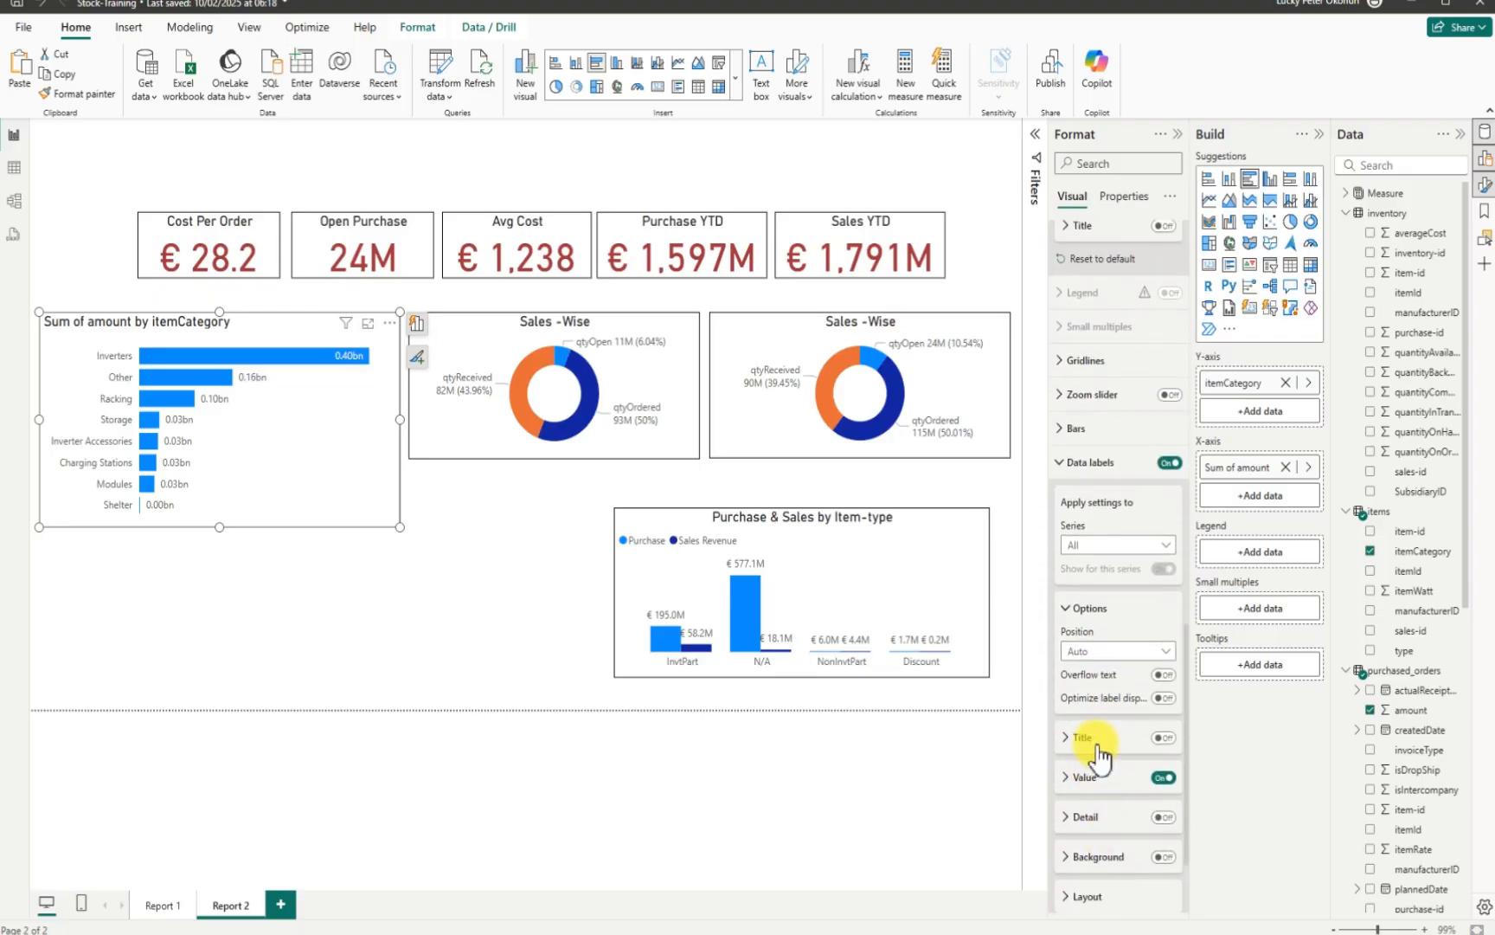
pyautogui.click(1062, 781)
pyautogui.scroll(-5, 1092, 831)
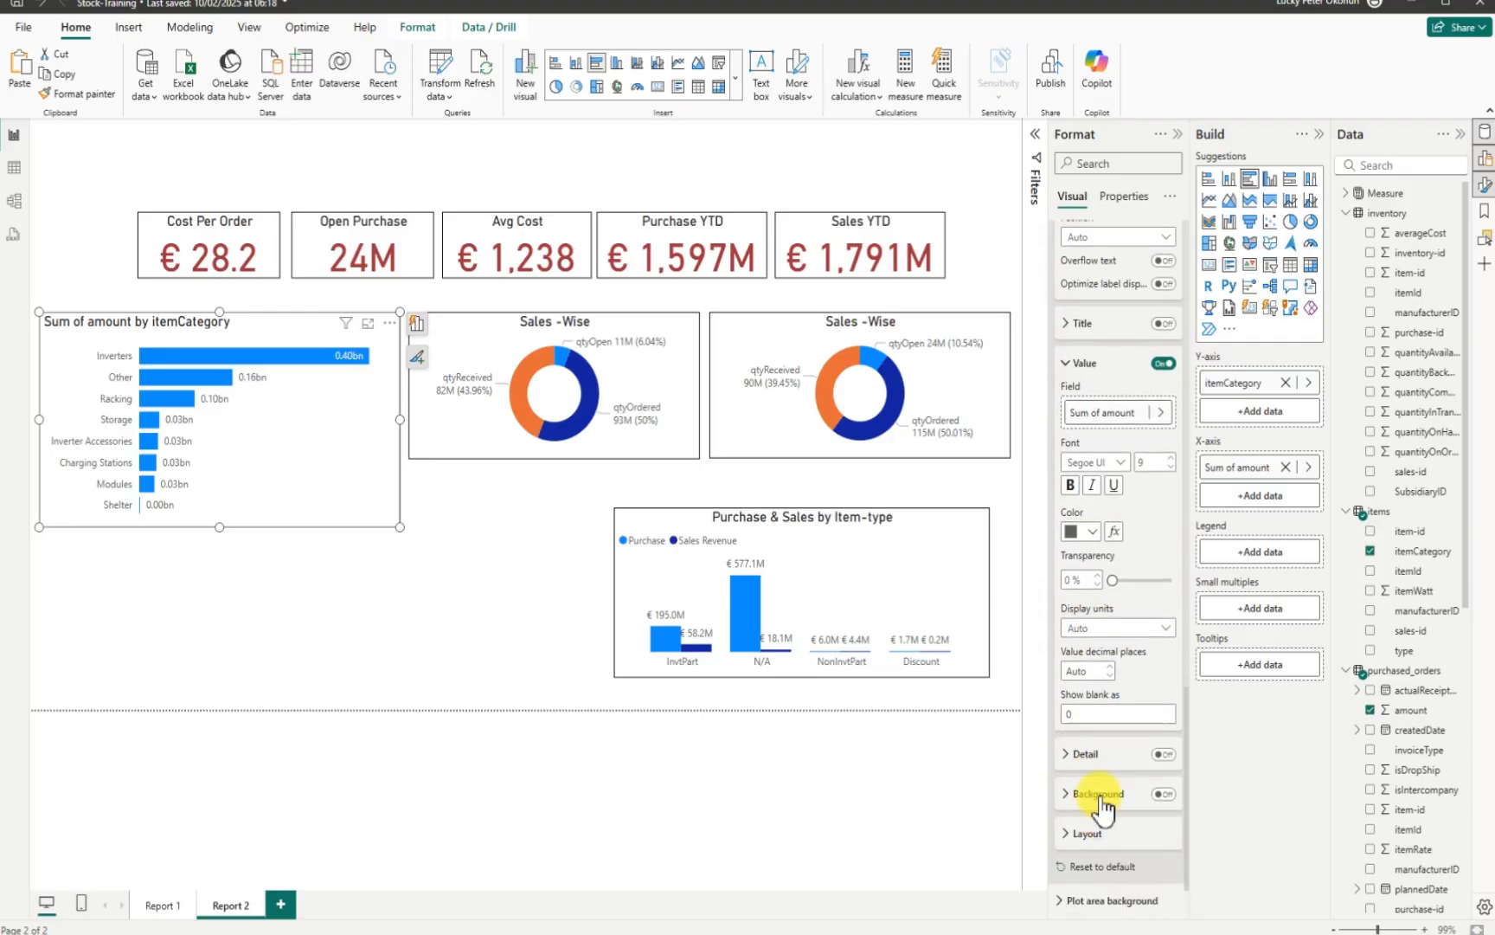
pyautogui.click(1137, 629)
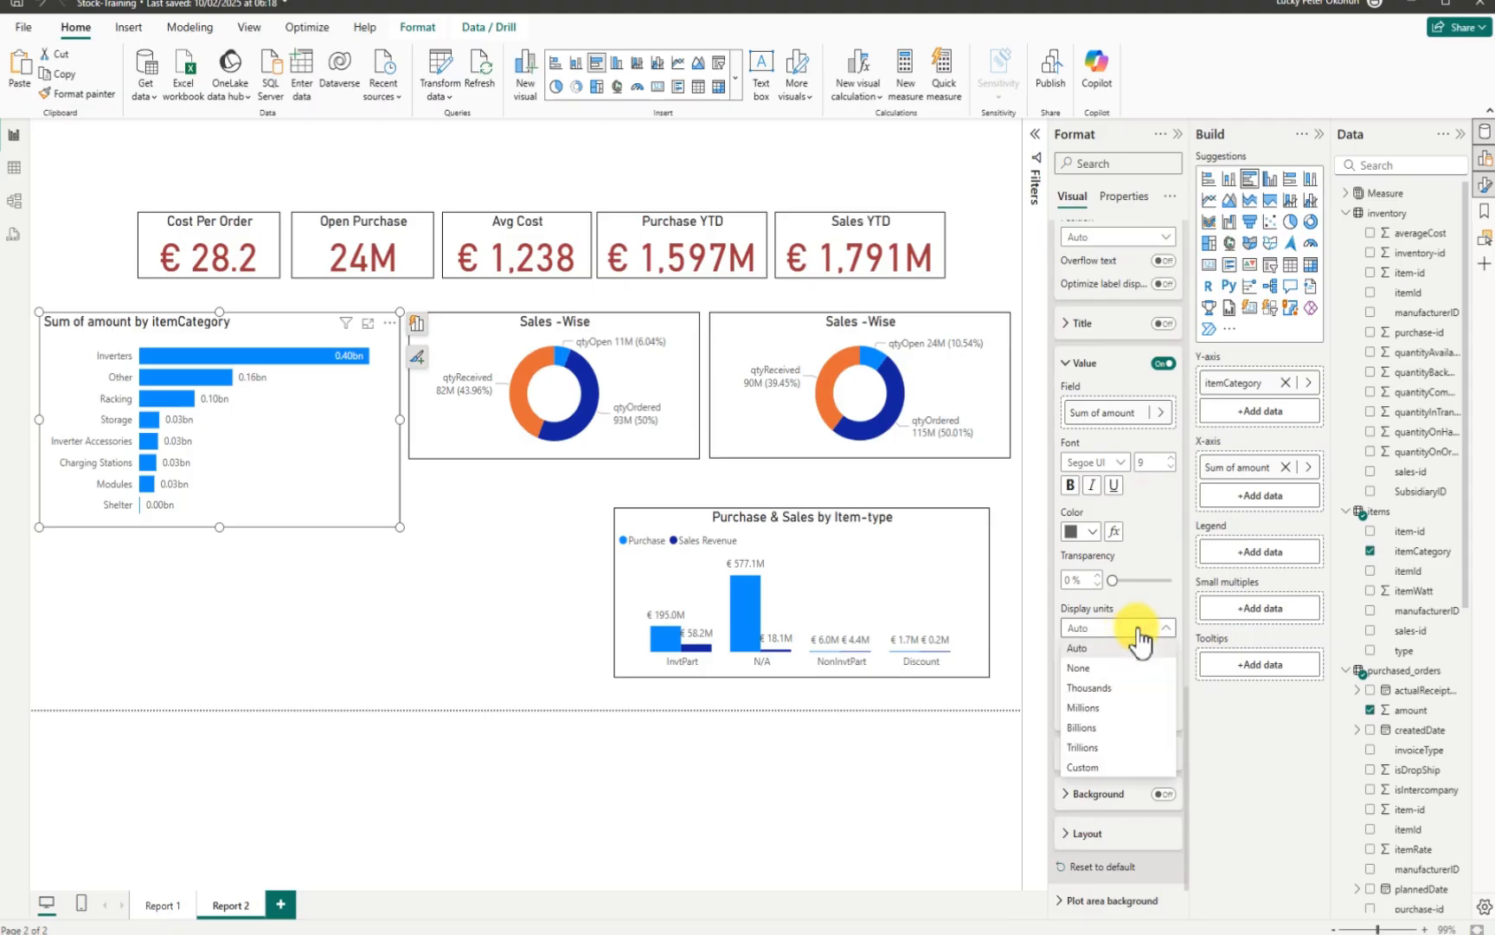
pyautogui.click(1096, 707)
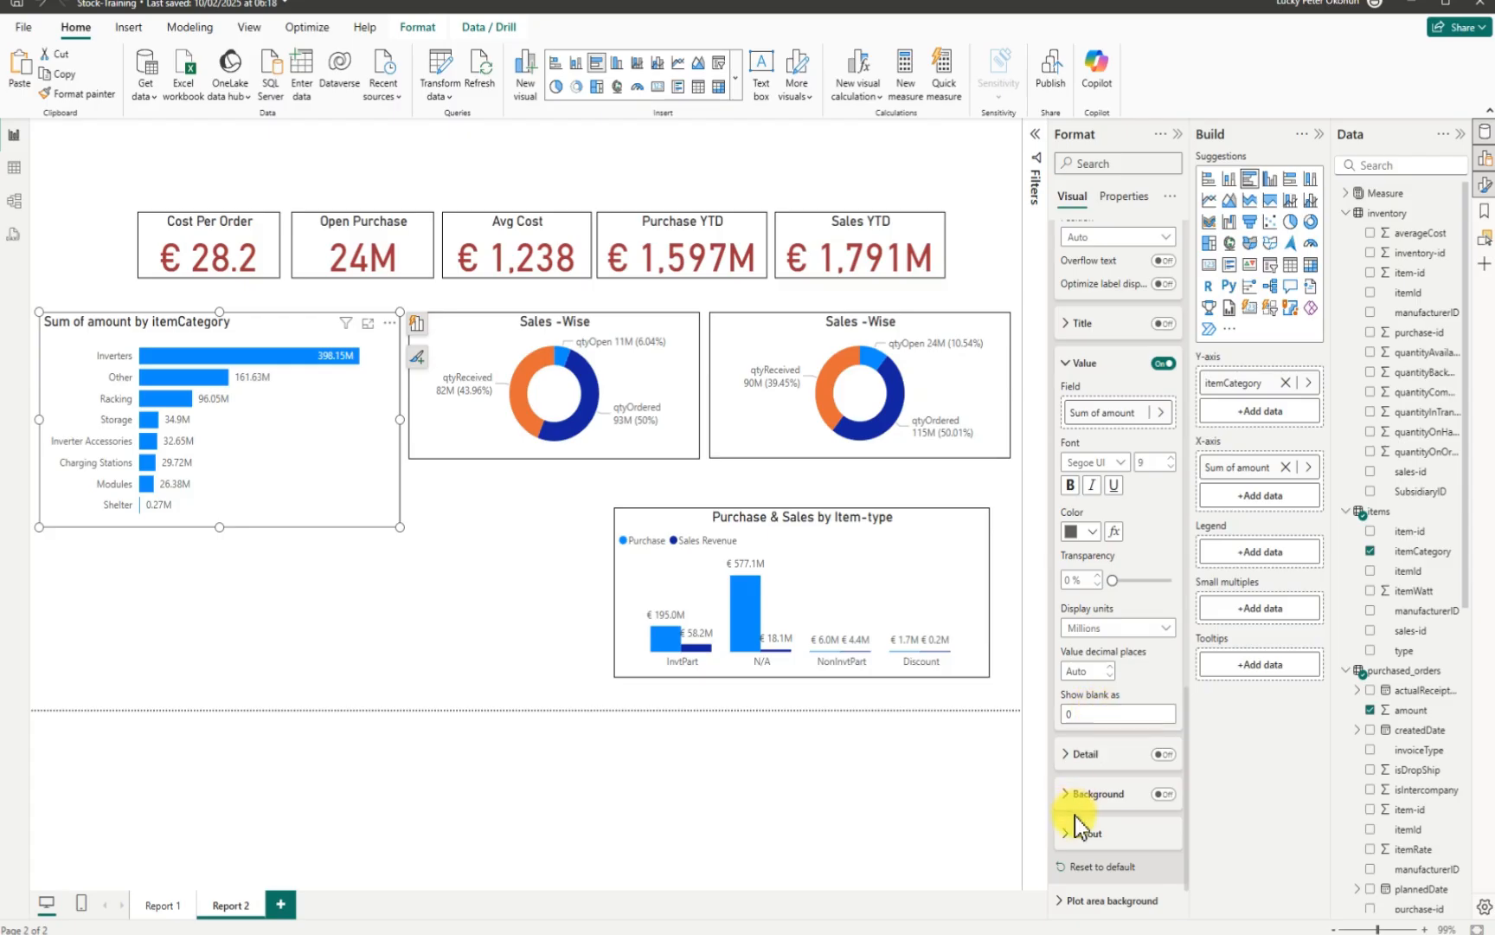
pyautogui.click(1166, 630)
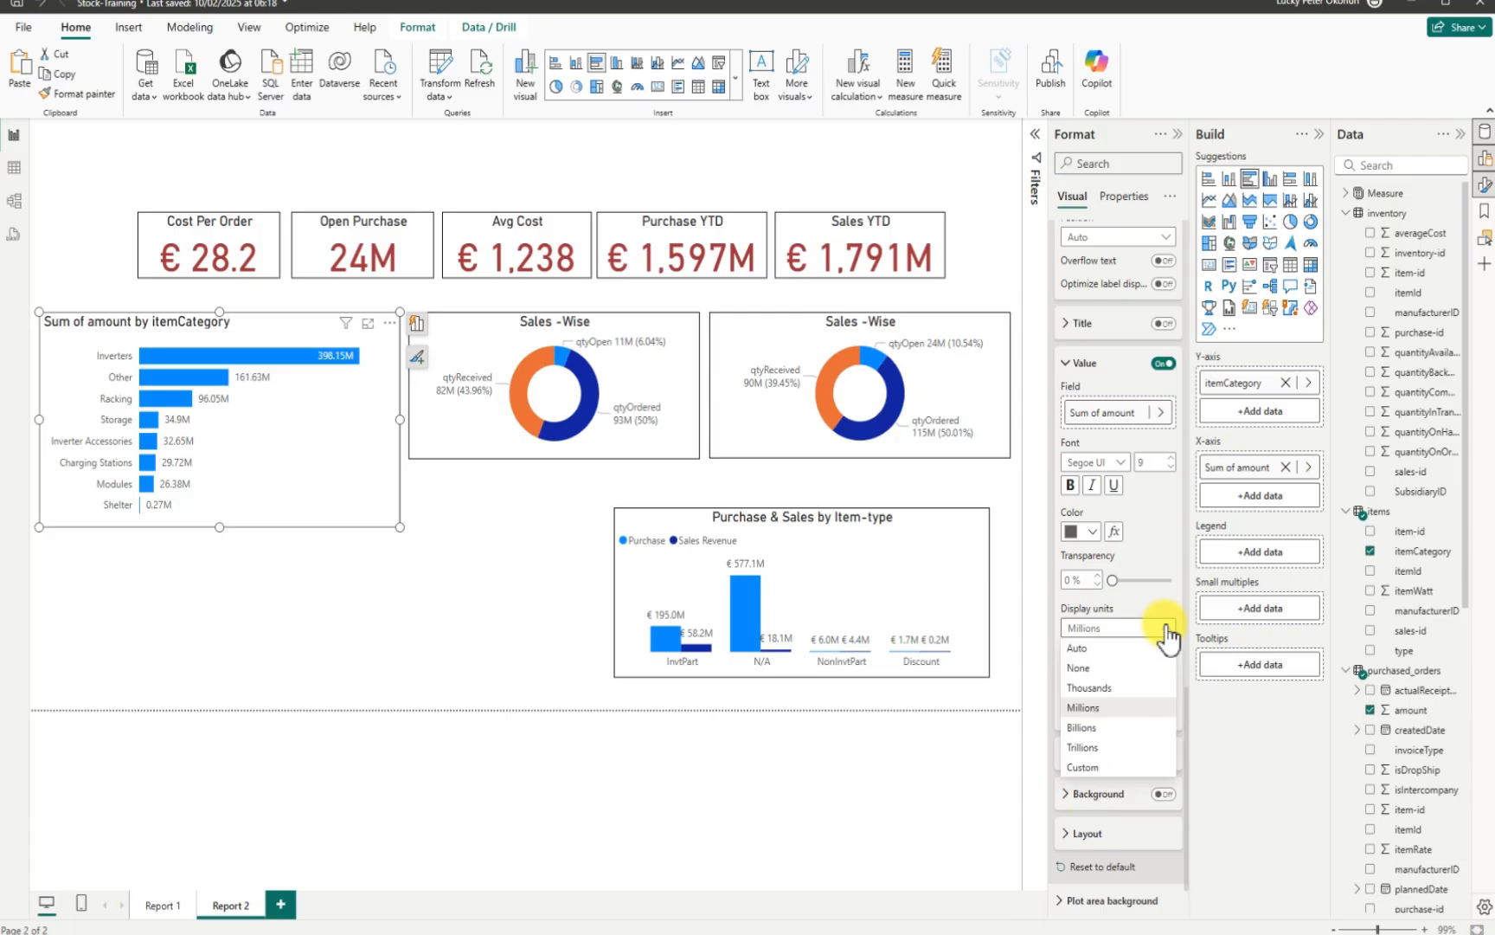
pyautogui.click(1169, 635)
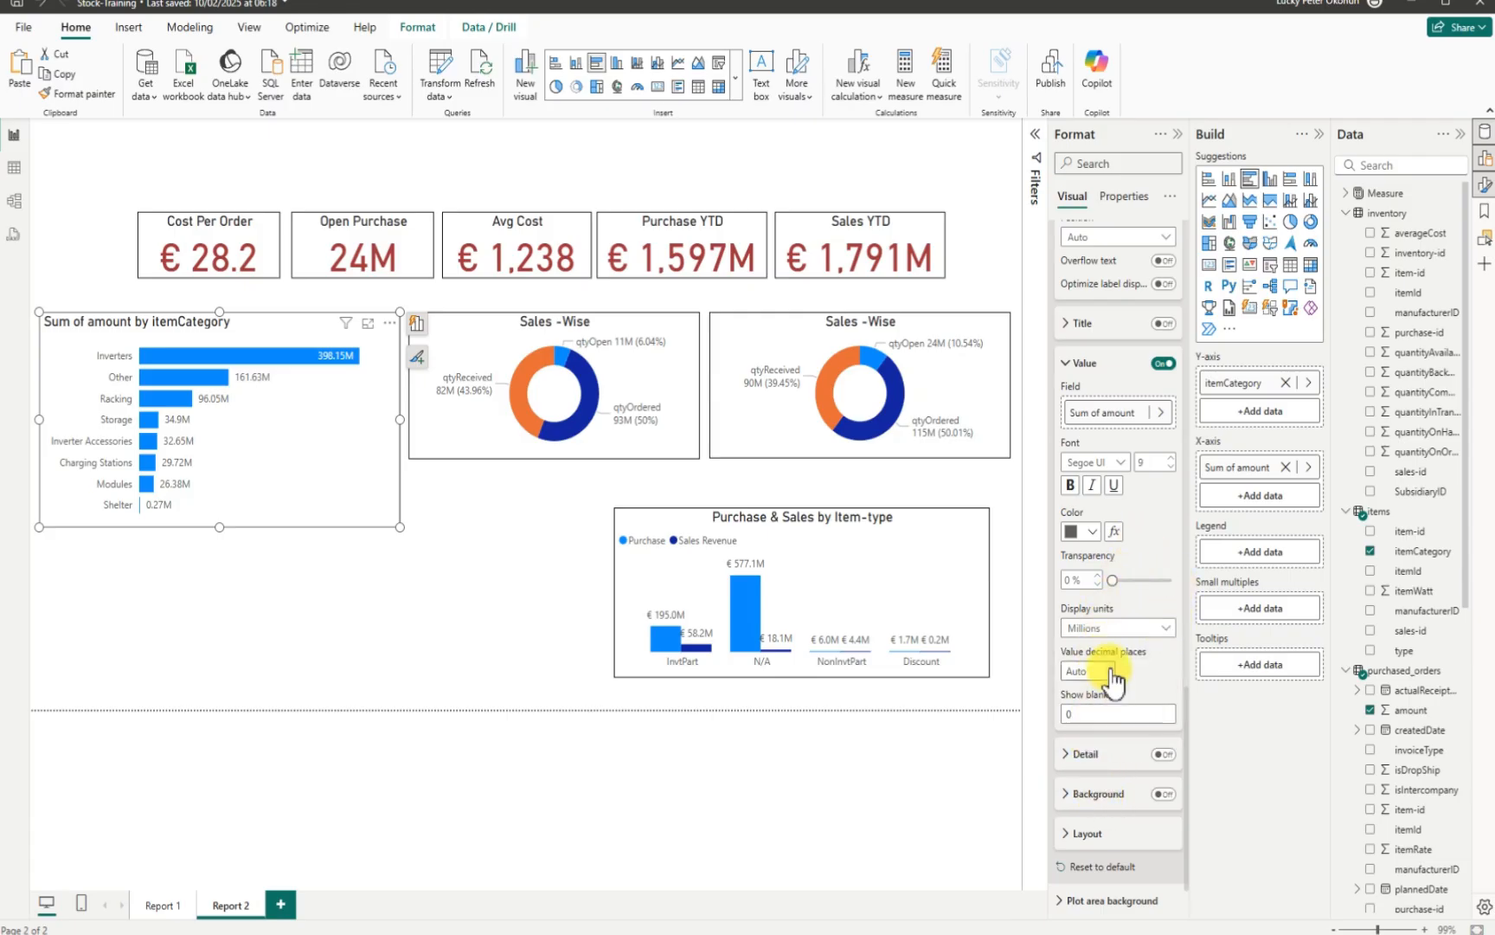
# Step: Set the data label position of the itemCategory bar chart to Outside end
pyautogui.scroll(2, 1101, 675)
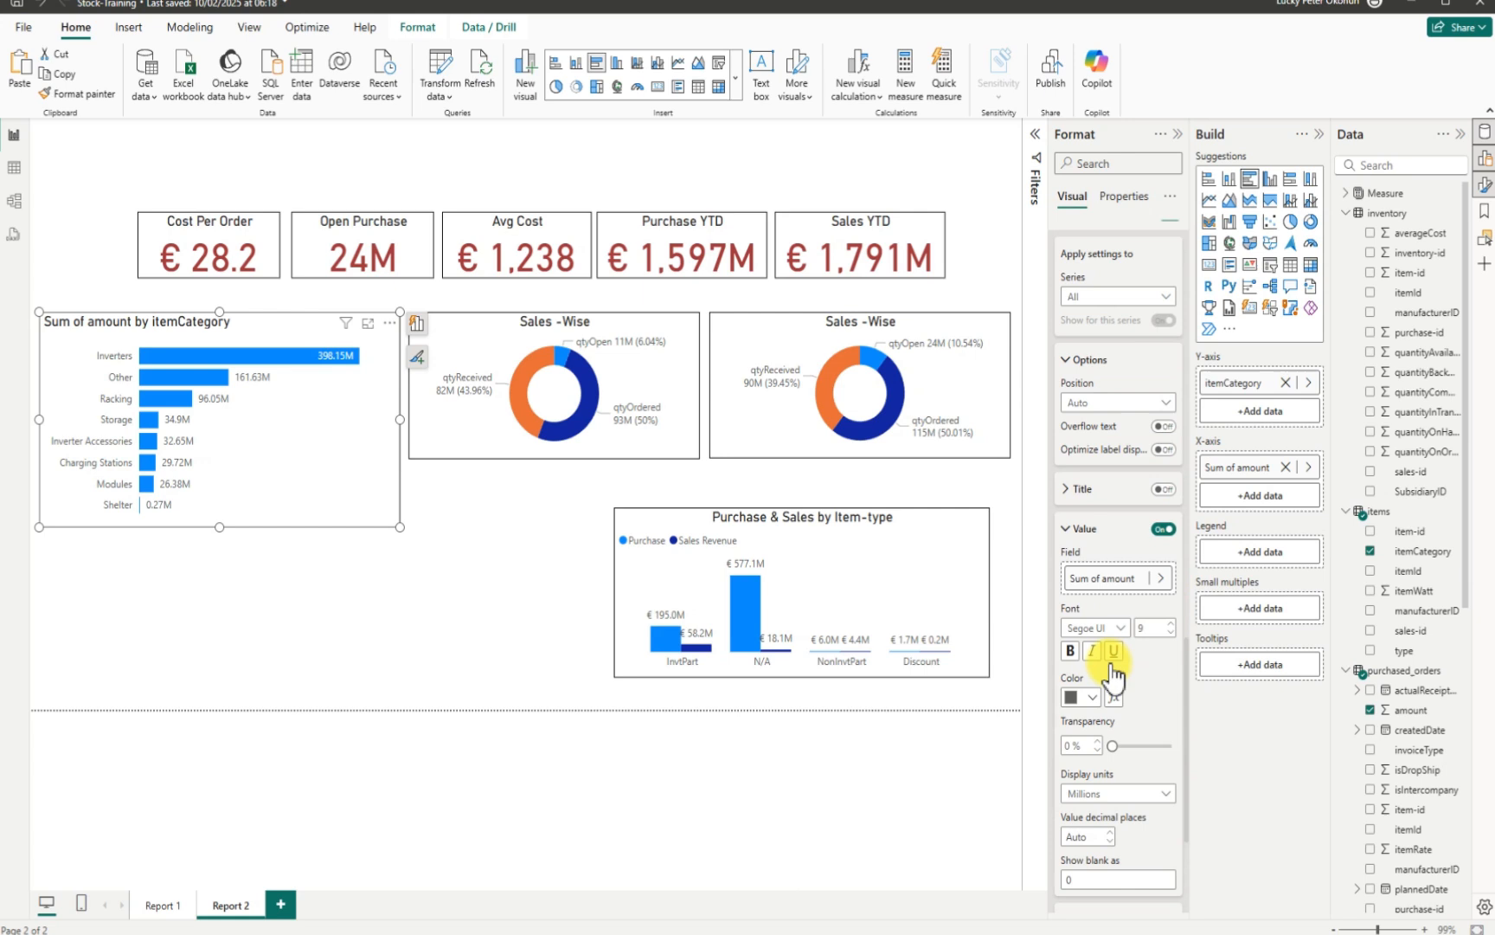
pyautogui.click(1164, 401)
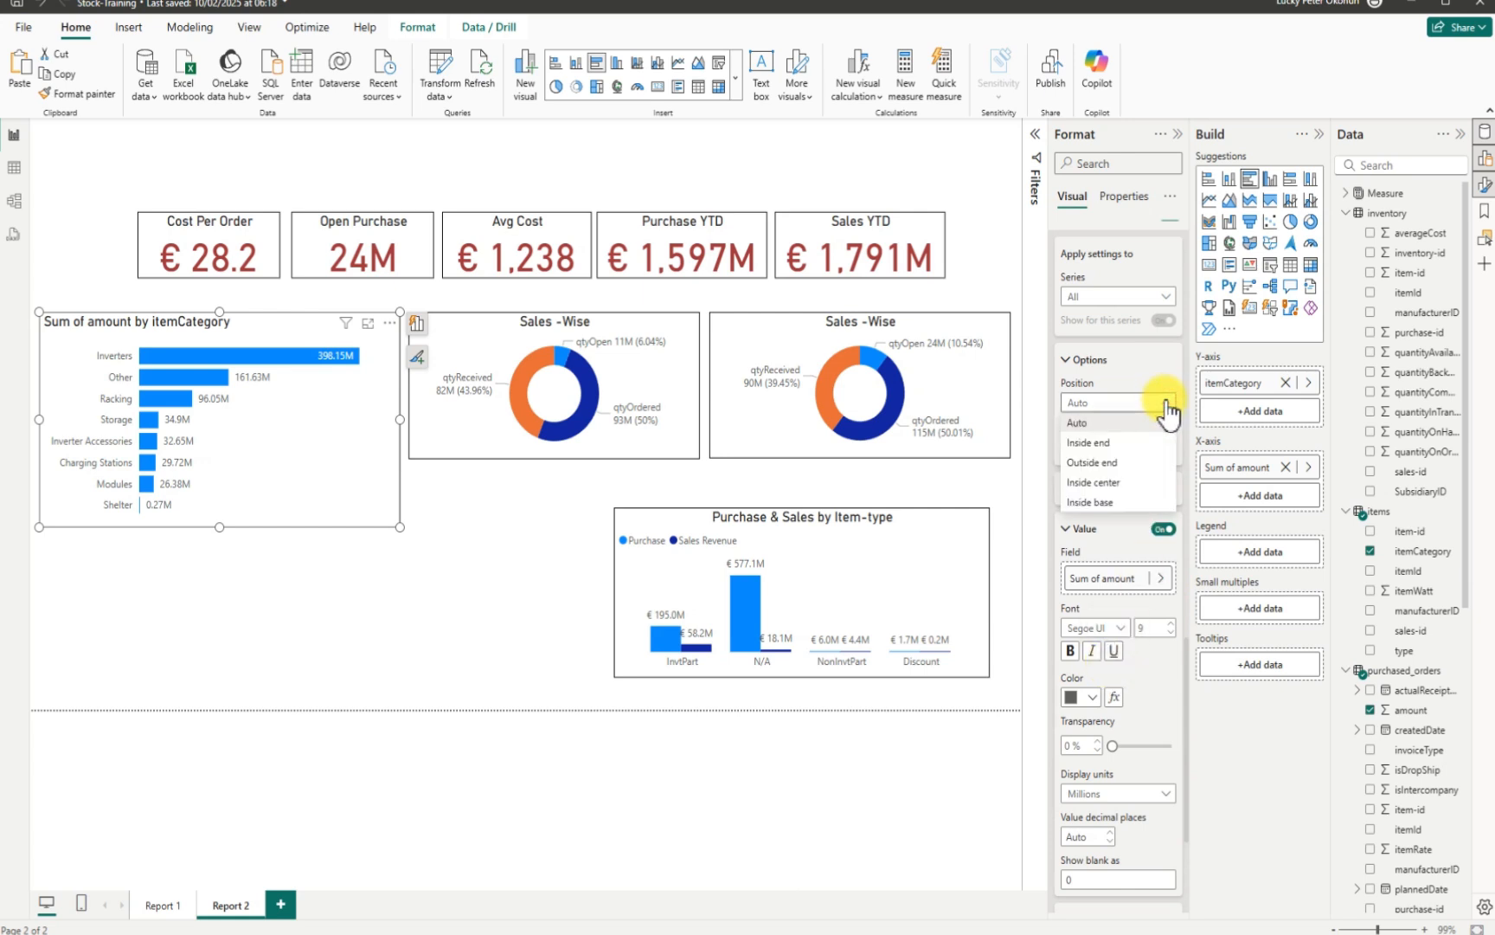
pyautogui.click(1108, 456)
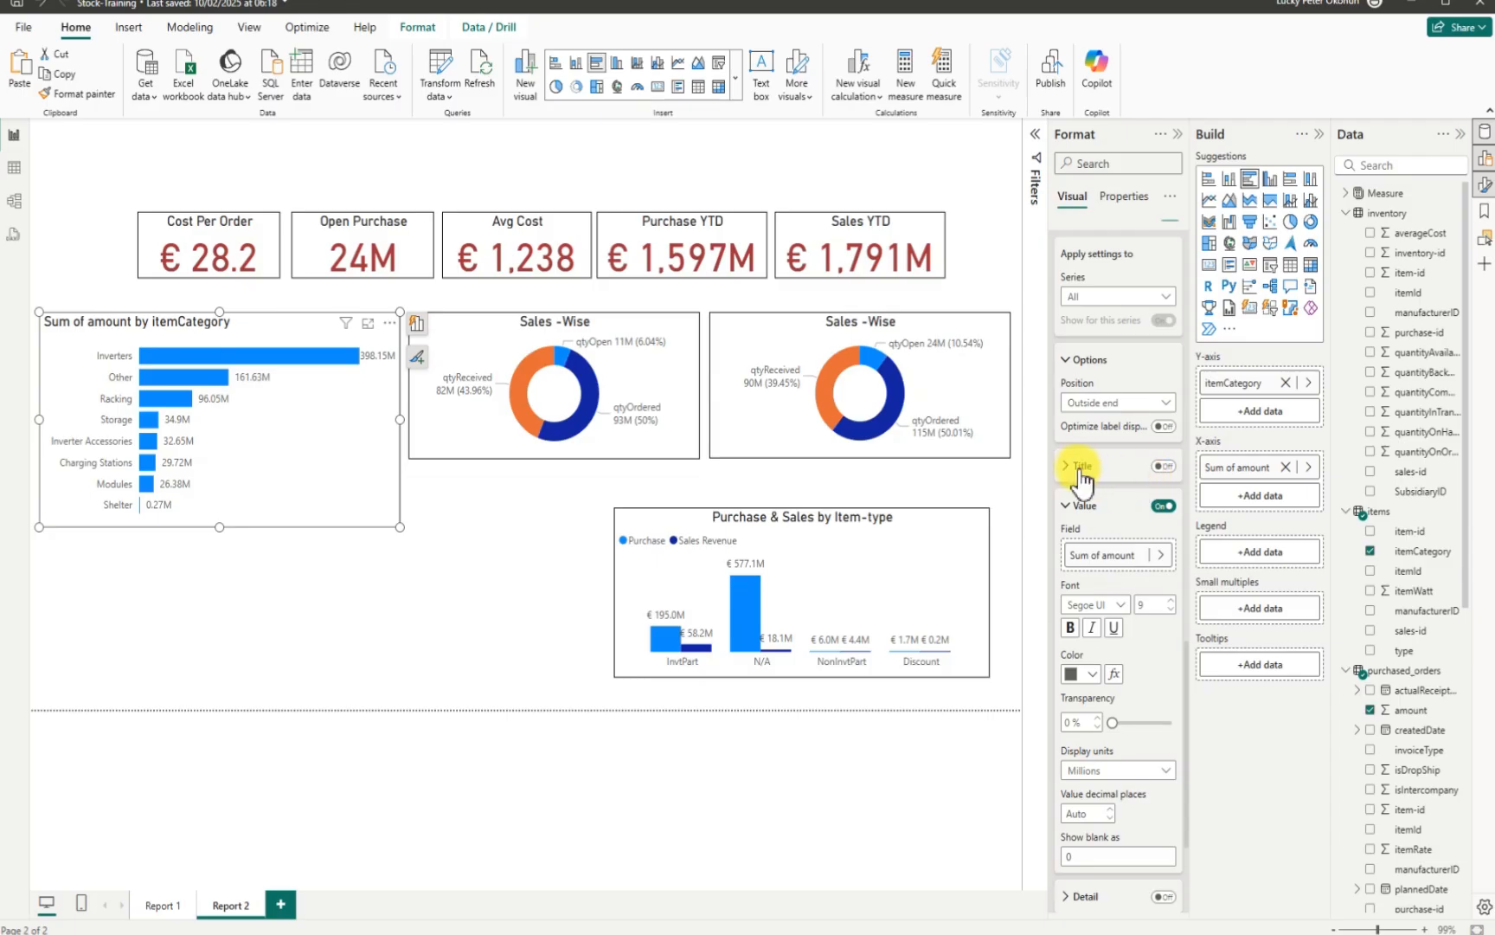
# Step: Replace "Sum of" with "Purchase" in the itemCategory bar chart's title so it reads "Purchase amount by itemCategory"
pyautogui.scroll(10, 1079, 445)
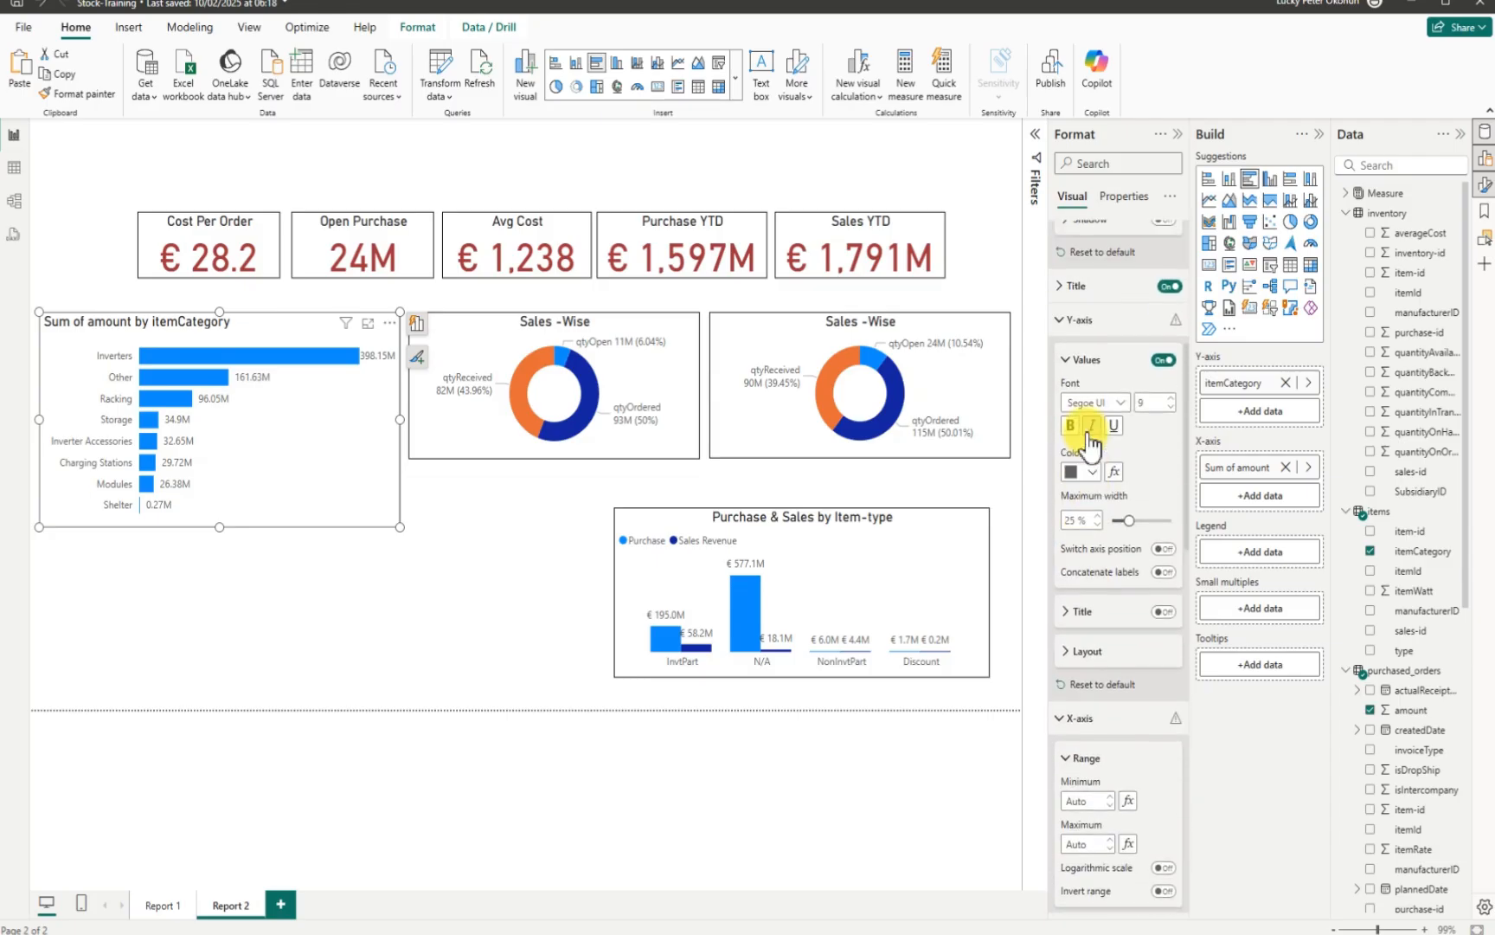
pyautogui.scroll(-5, 1096, 473)
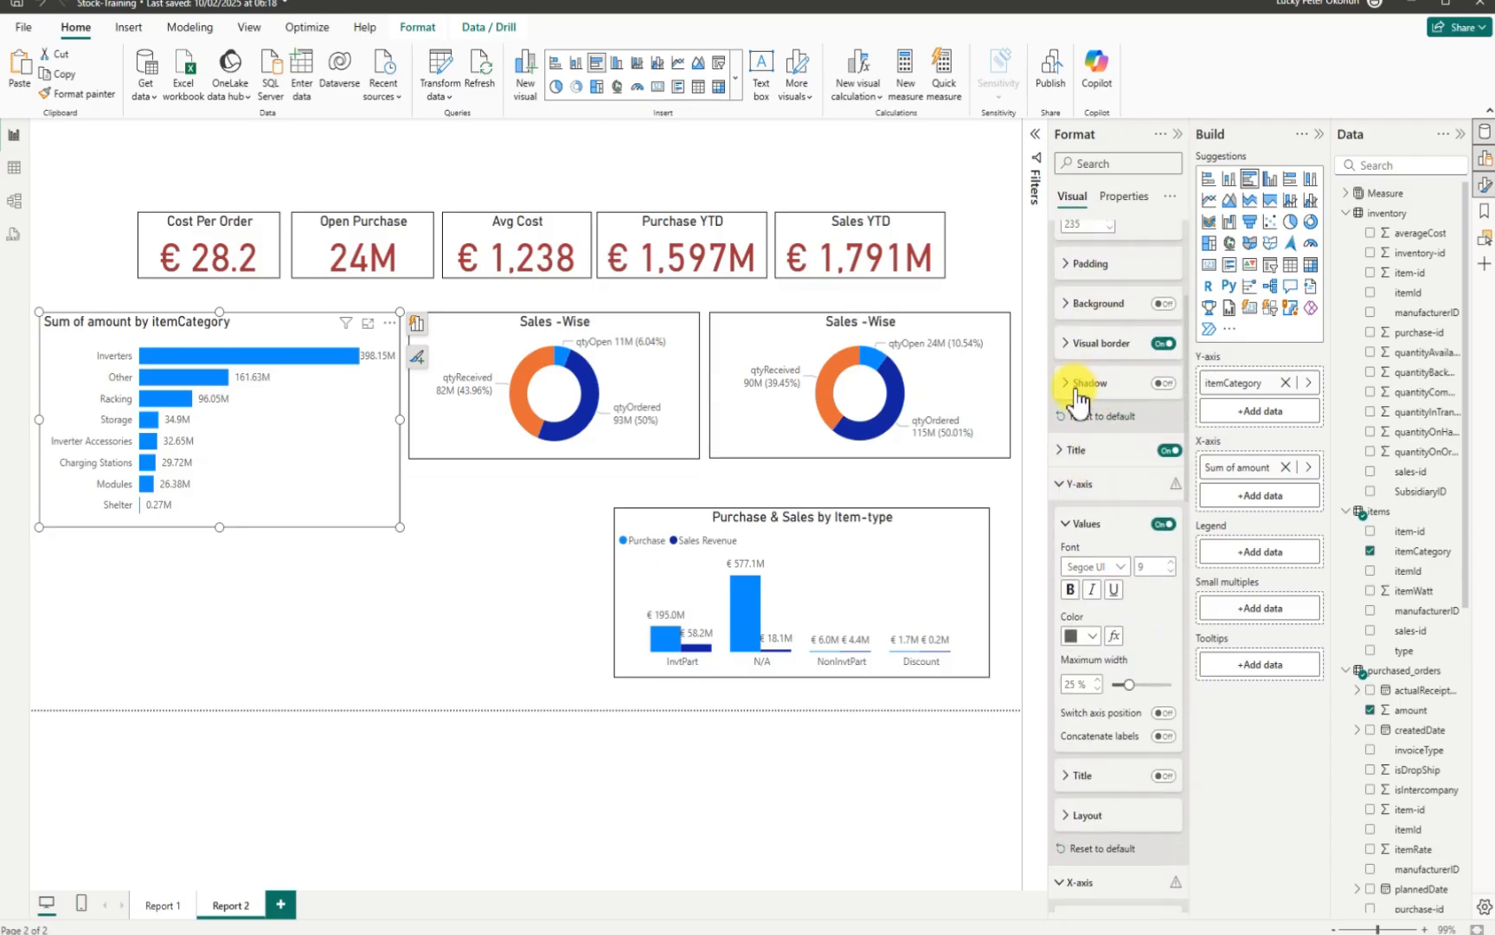
pyautogui.click(1063, 452)
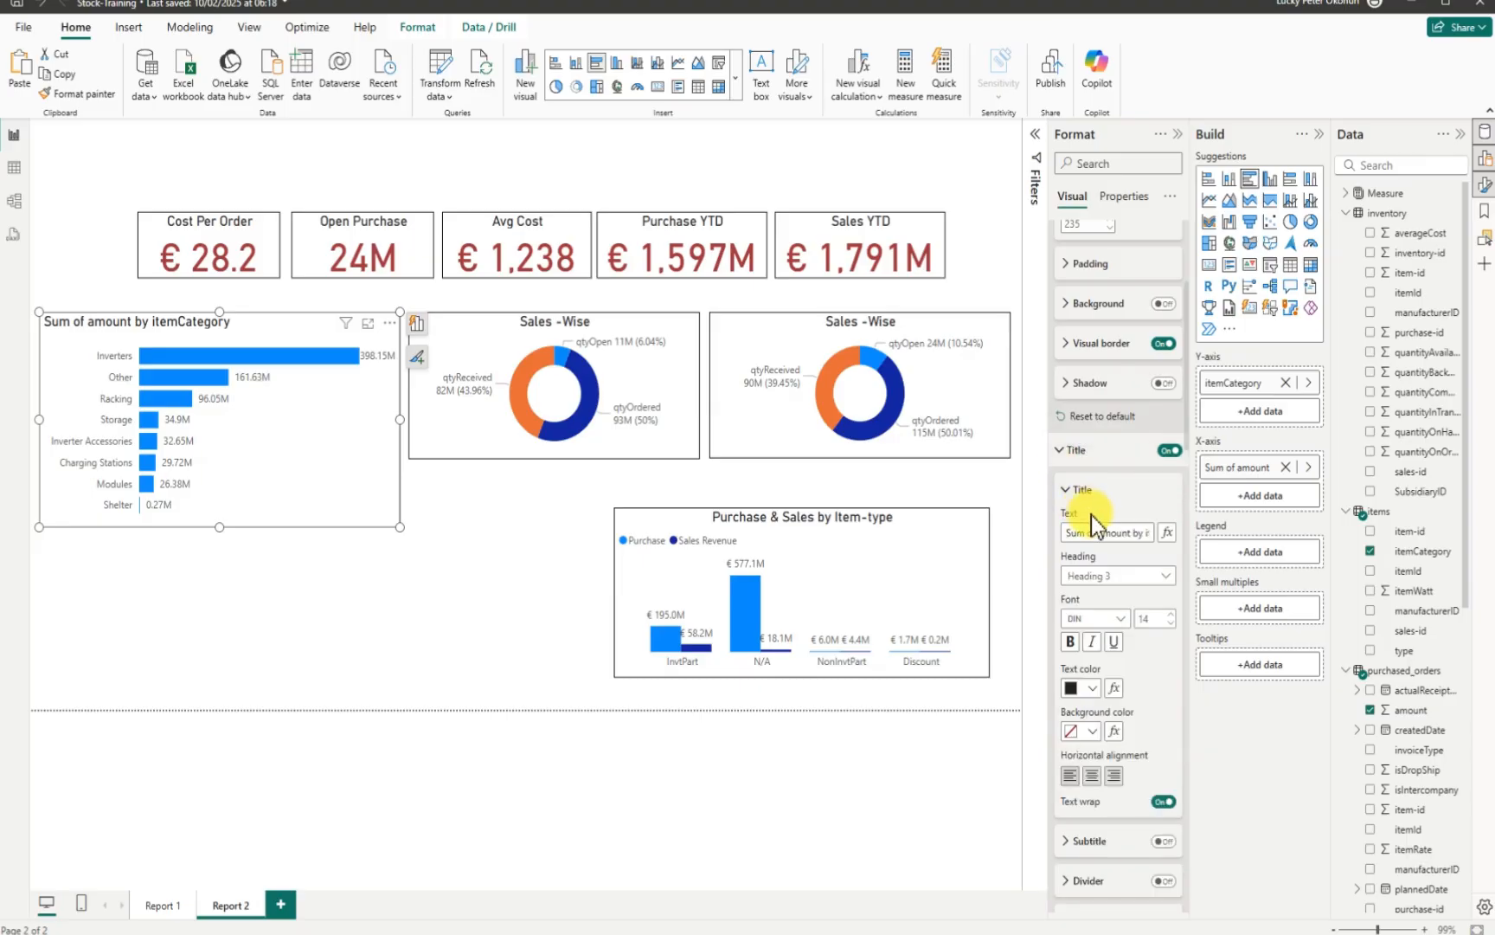
pyautogui.moveTo(1097, 533); pyautogui.dragTo(1041, 544)
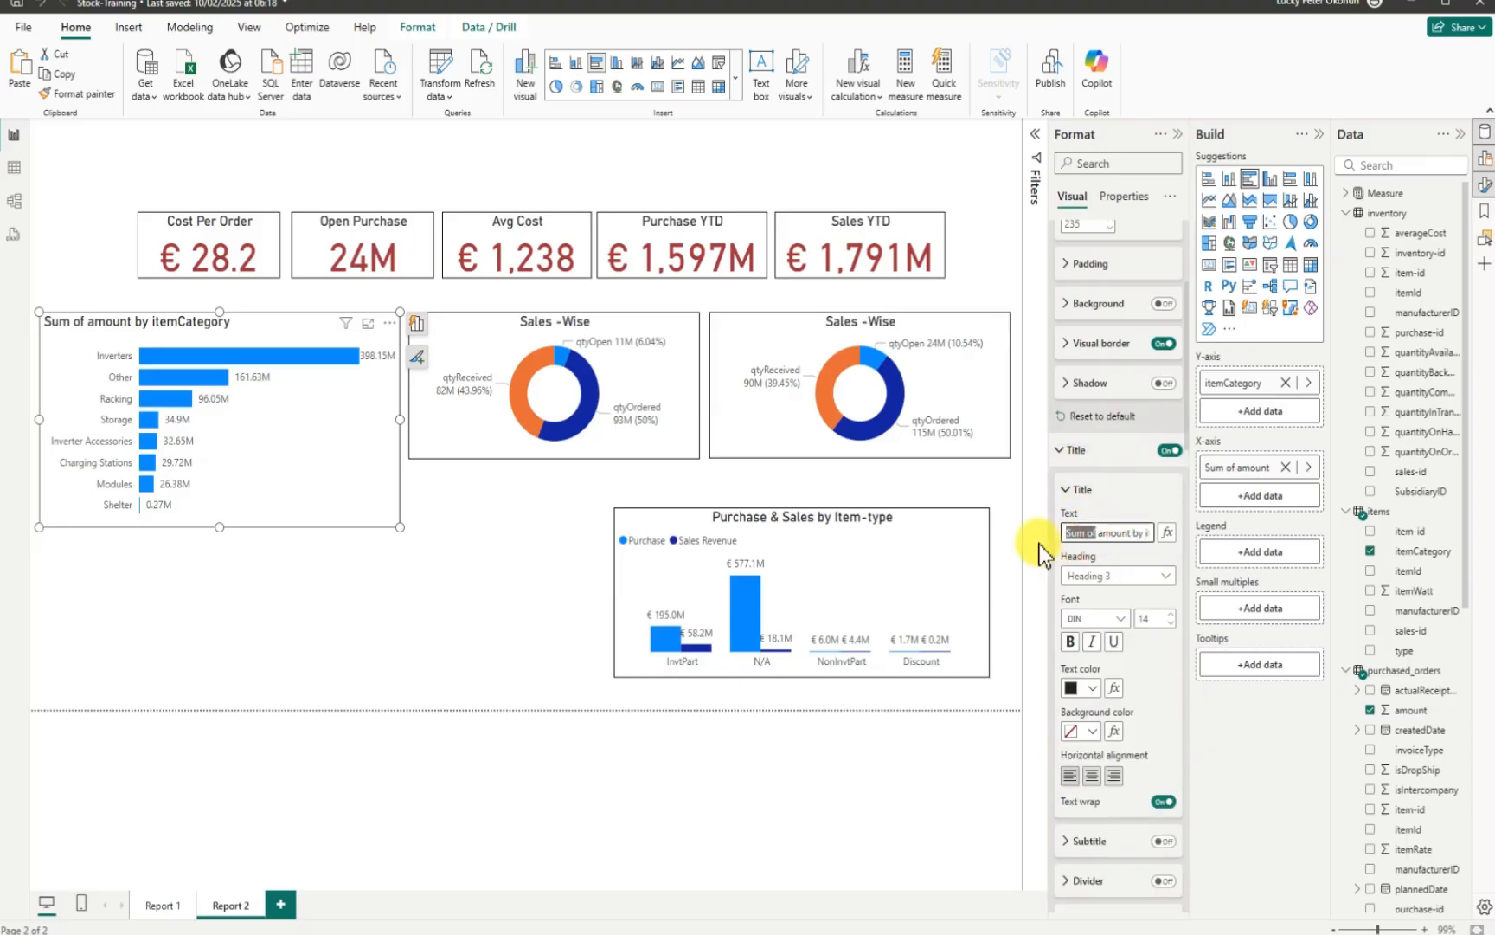
pyautogui.press('BackSpace')
pyautogui.write('Purchas')
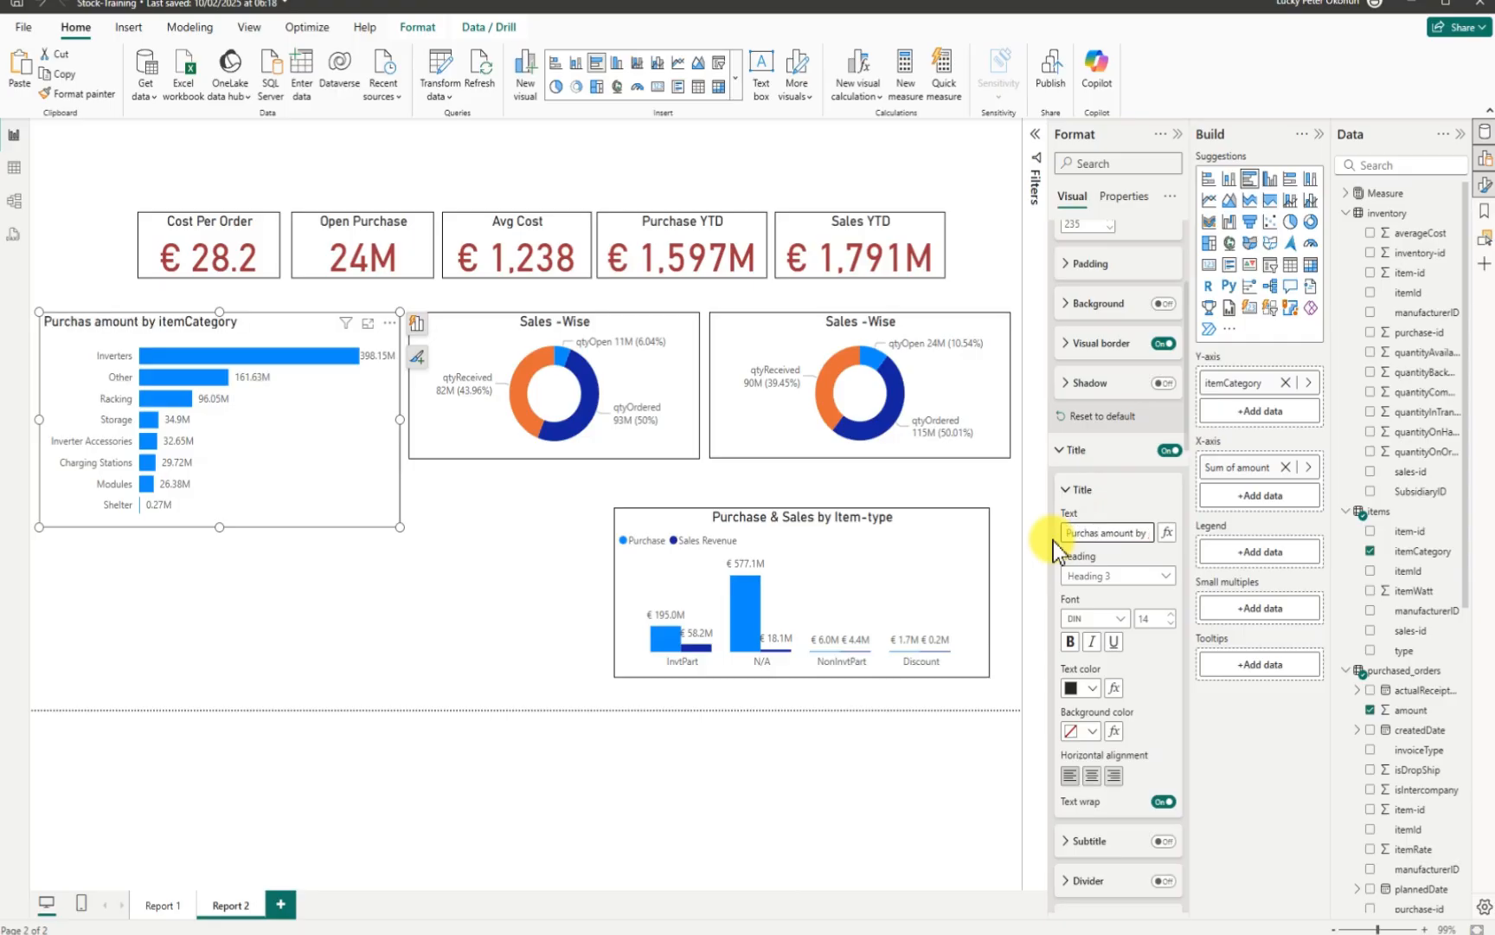
pyautogui.write('e')
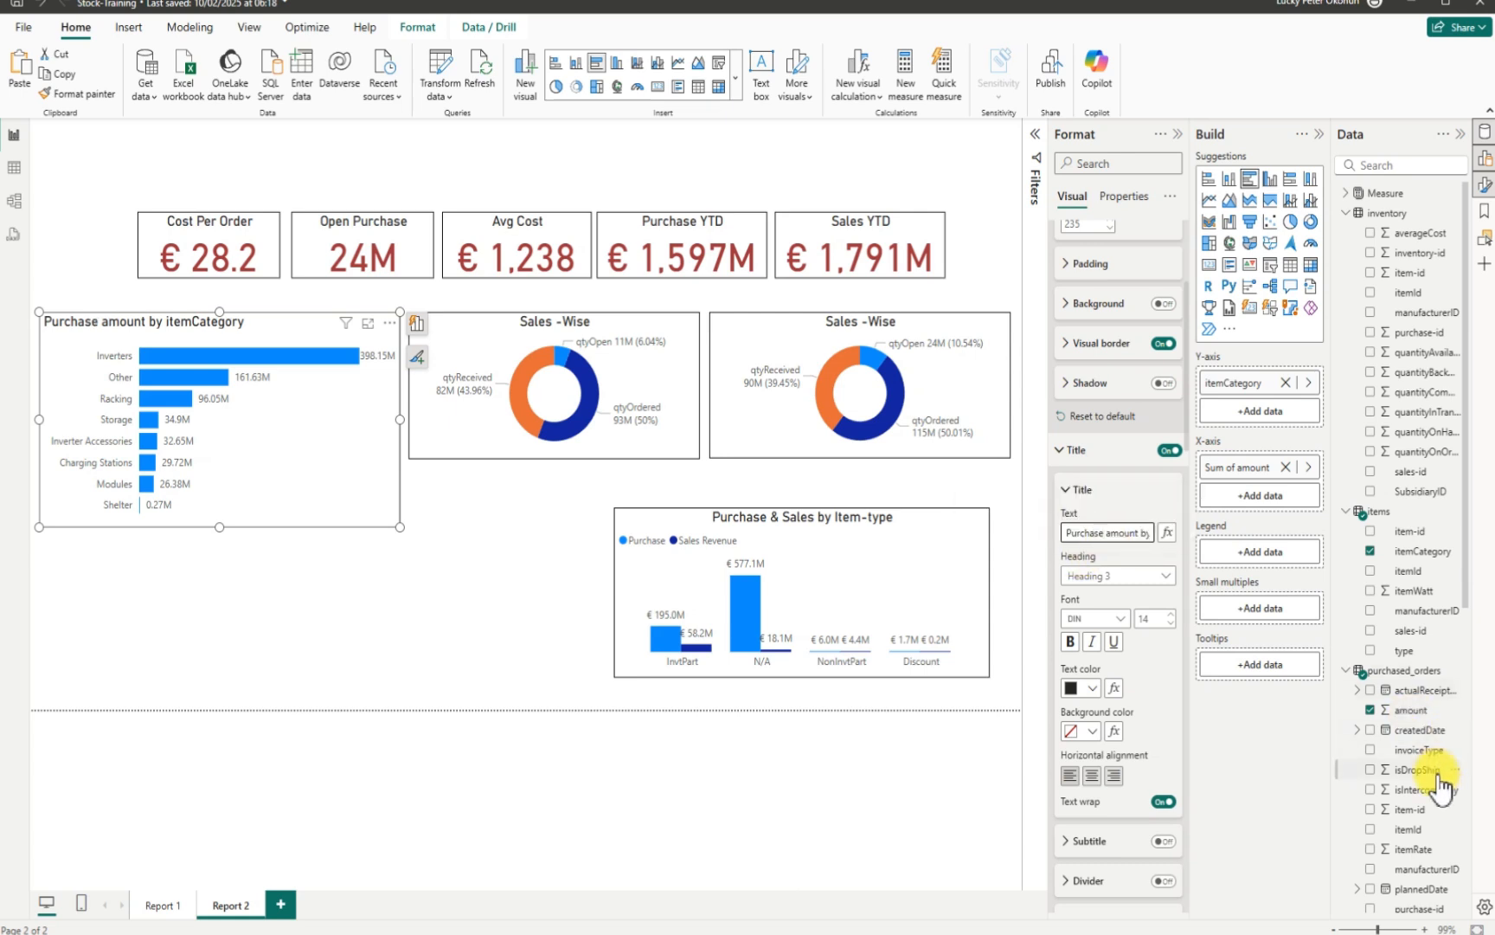
# Step: Shorten the bar chart's title to "Purchase by itemCategory" and center it horizontally
pyautogui.tripleClick(1138, 530)
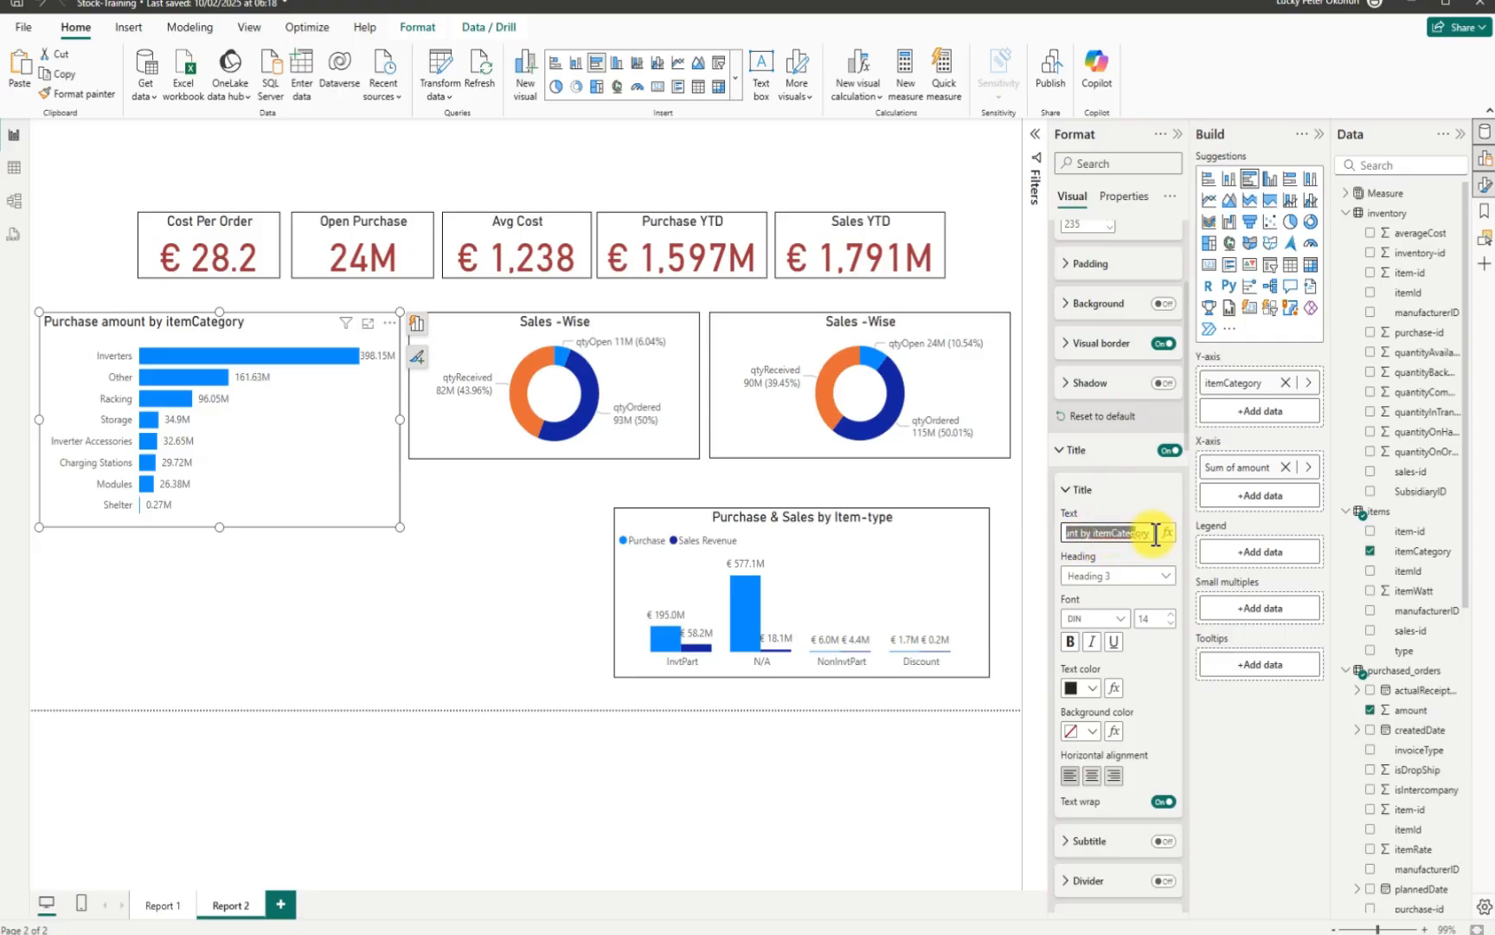
pyautogui.moveTo(1153, 533); pyautogui.dragTo(1061, 536)
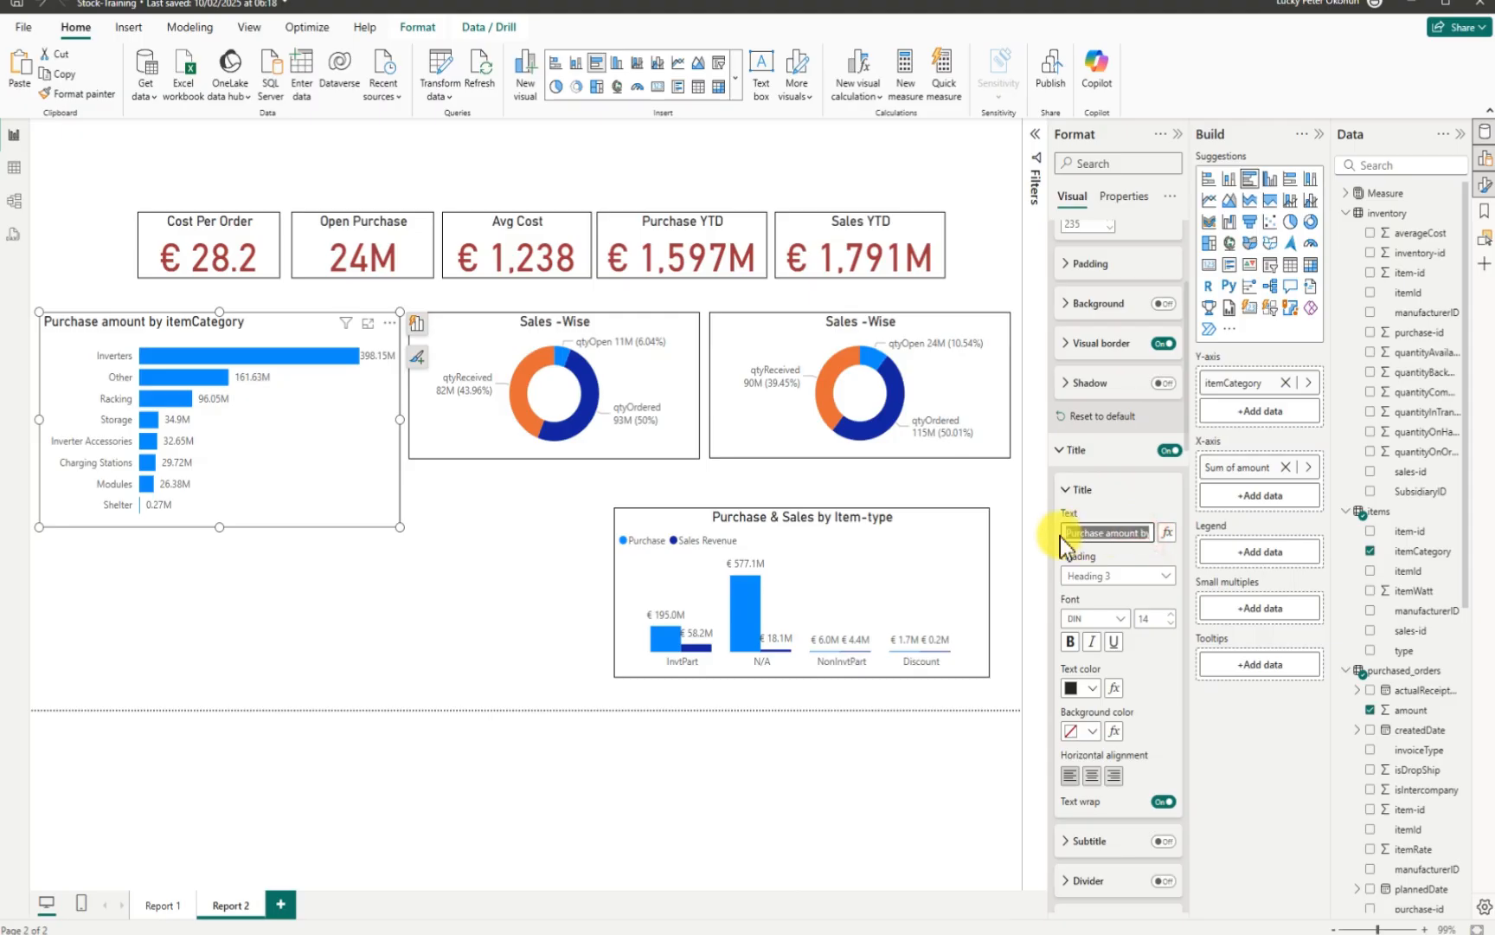
pyautogui.click(1138, 531)
pyautogui.moveTo(1140, 530); pyautogui.dragTo(1113, 537)
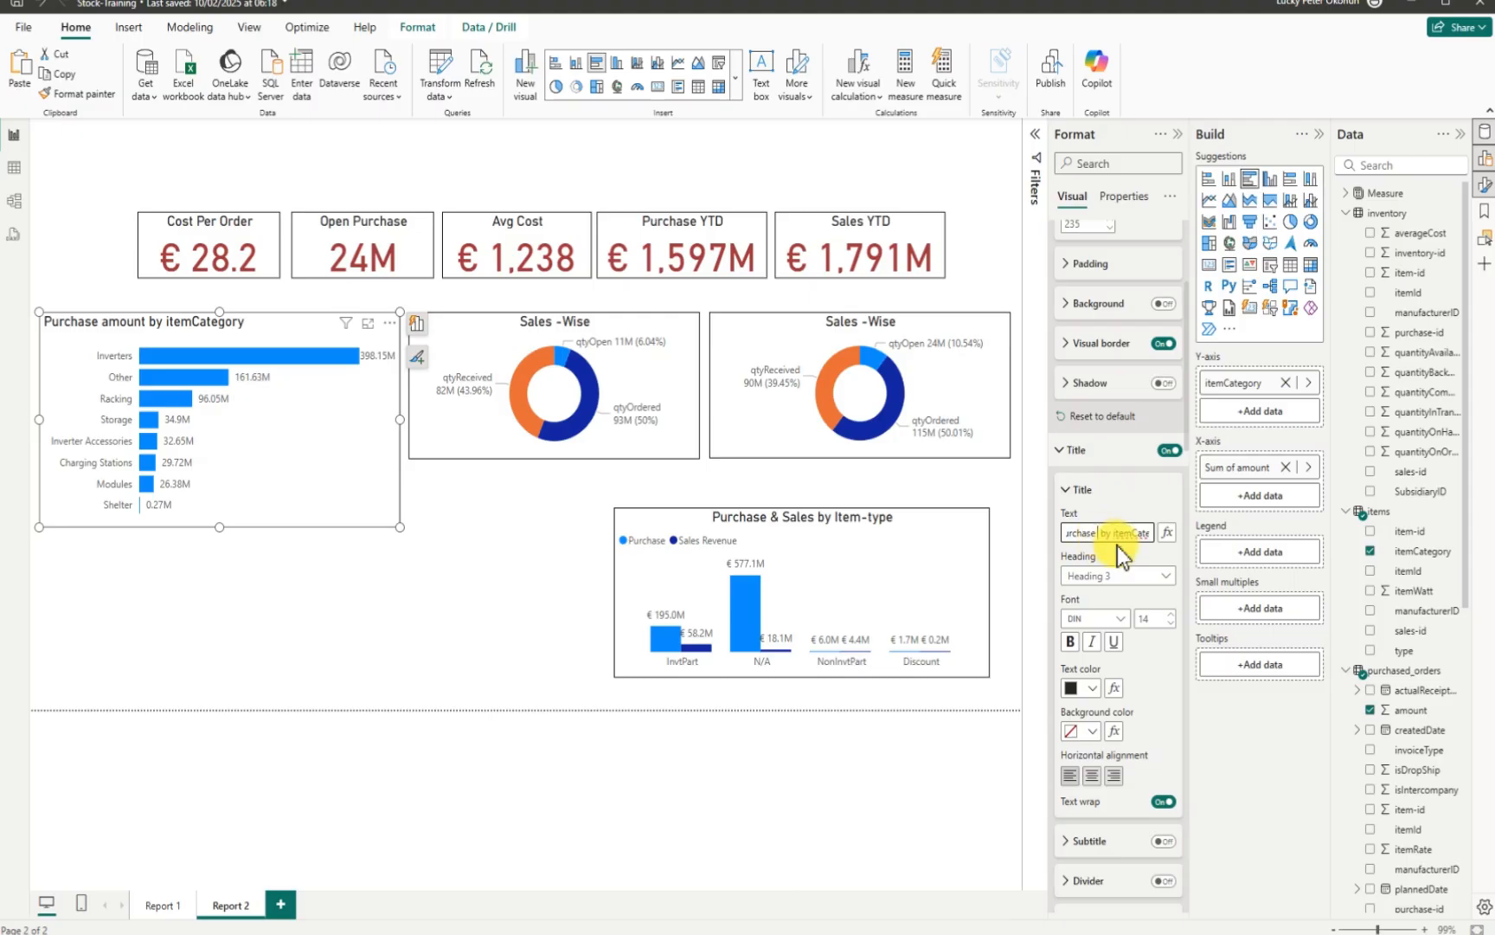
pyautogui.click(1090, 777)
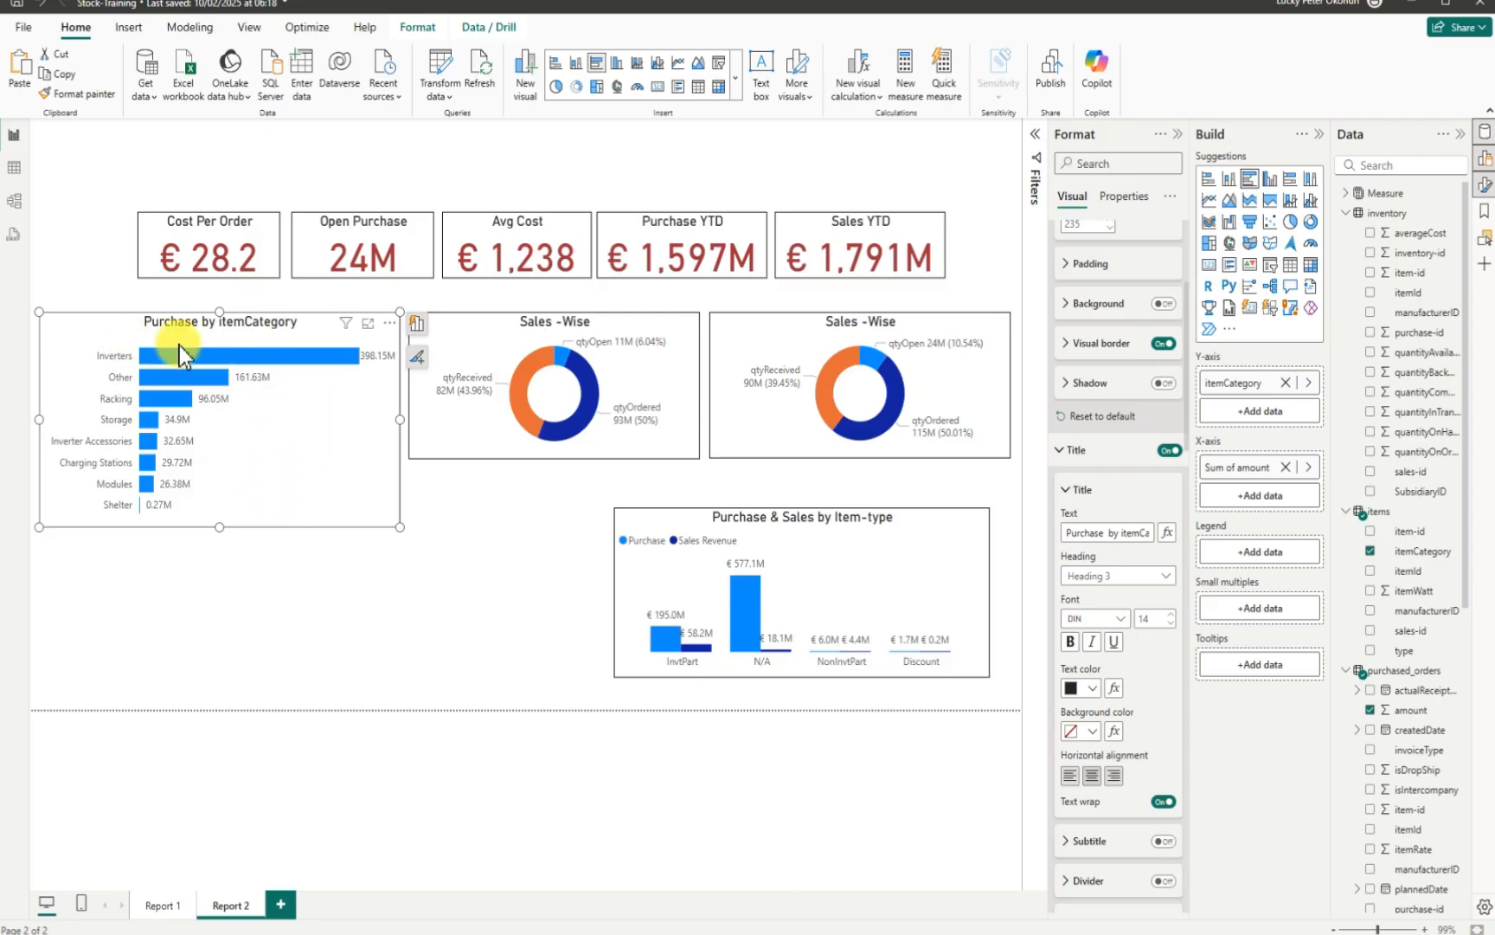
# Step: Duplicate the Purchase by itemCategory bar chart and place the copy below the original
pyautogui.click(85, 317)
pyautogui.hotkey('ctrl', 'c')
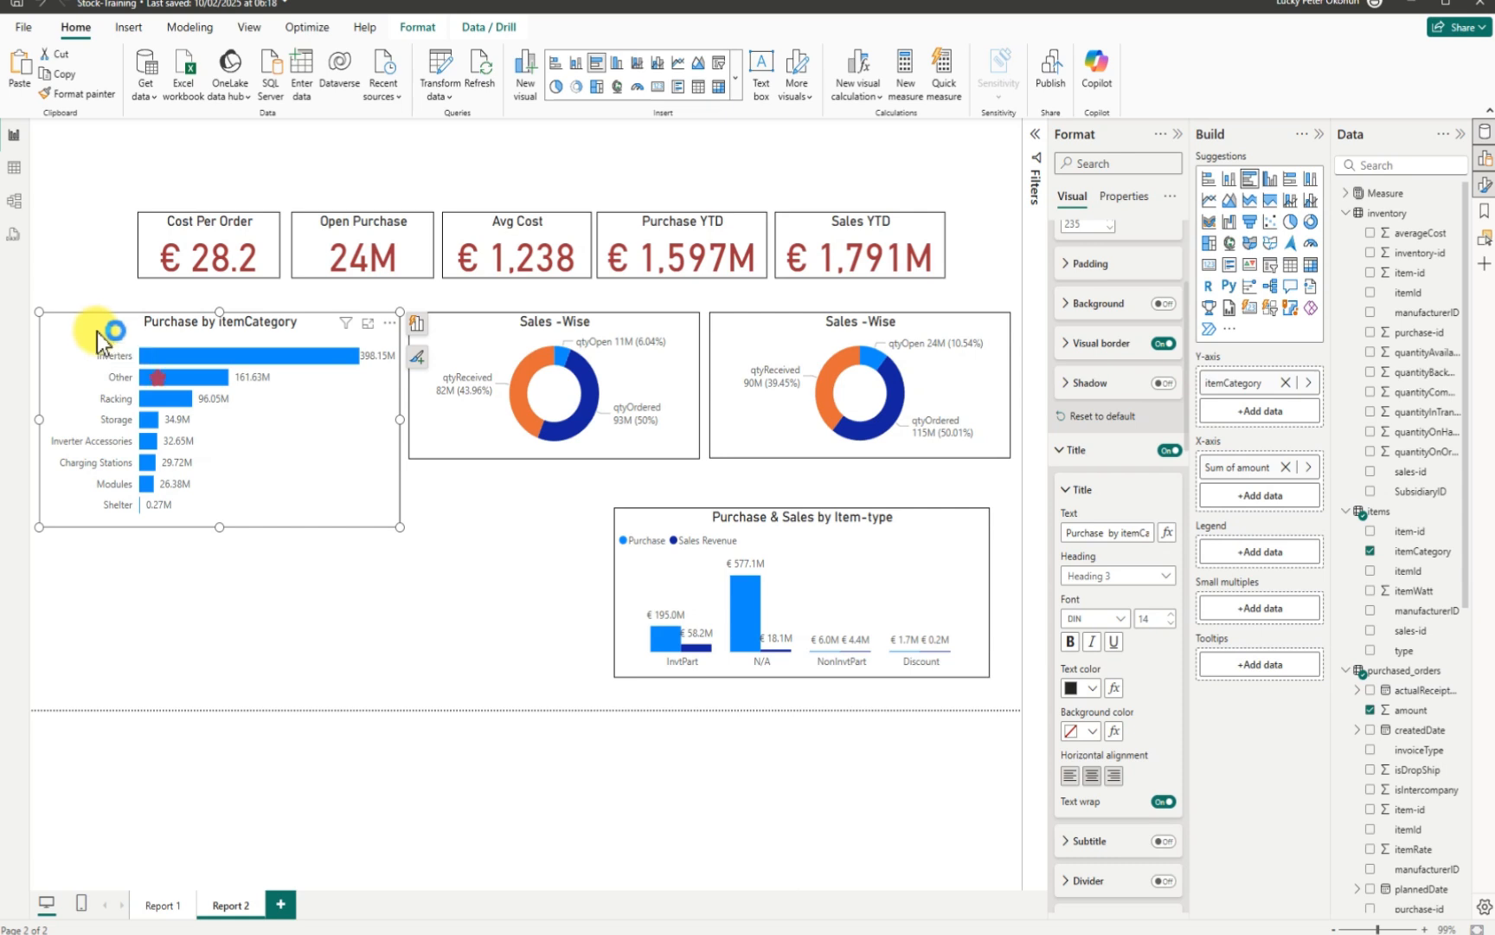
pyautogui.hotkey('ctrl', 'v')
pyautogui.moveTo(151, 567); pyautogui.dragTo(183, 601)
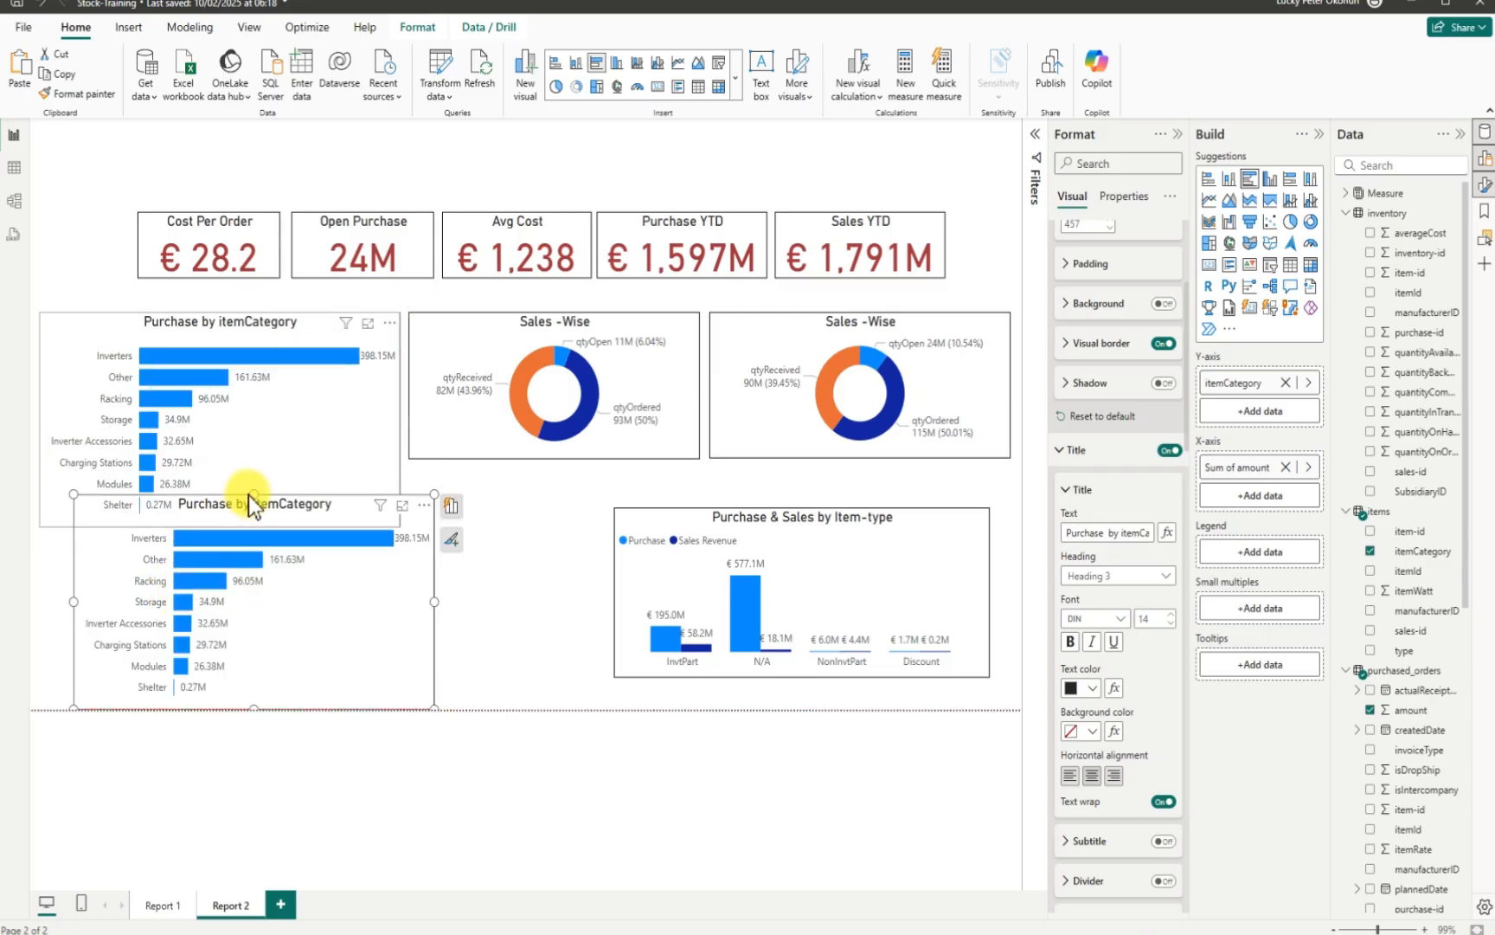
# Step: Shift the copied bar chart out of the way and place the Purchase & Sales by Item-type chart beneath the original Purchase by itemCategory chart
pyautogui.moveTo(252, 494); pyautogui.dragTo(798, 309)
pyautogui.moveTo(675, 559); pyautogui.dragTo(121, 618)
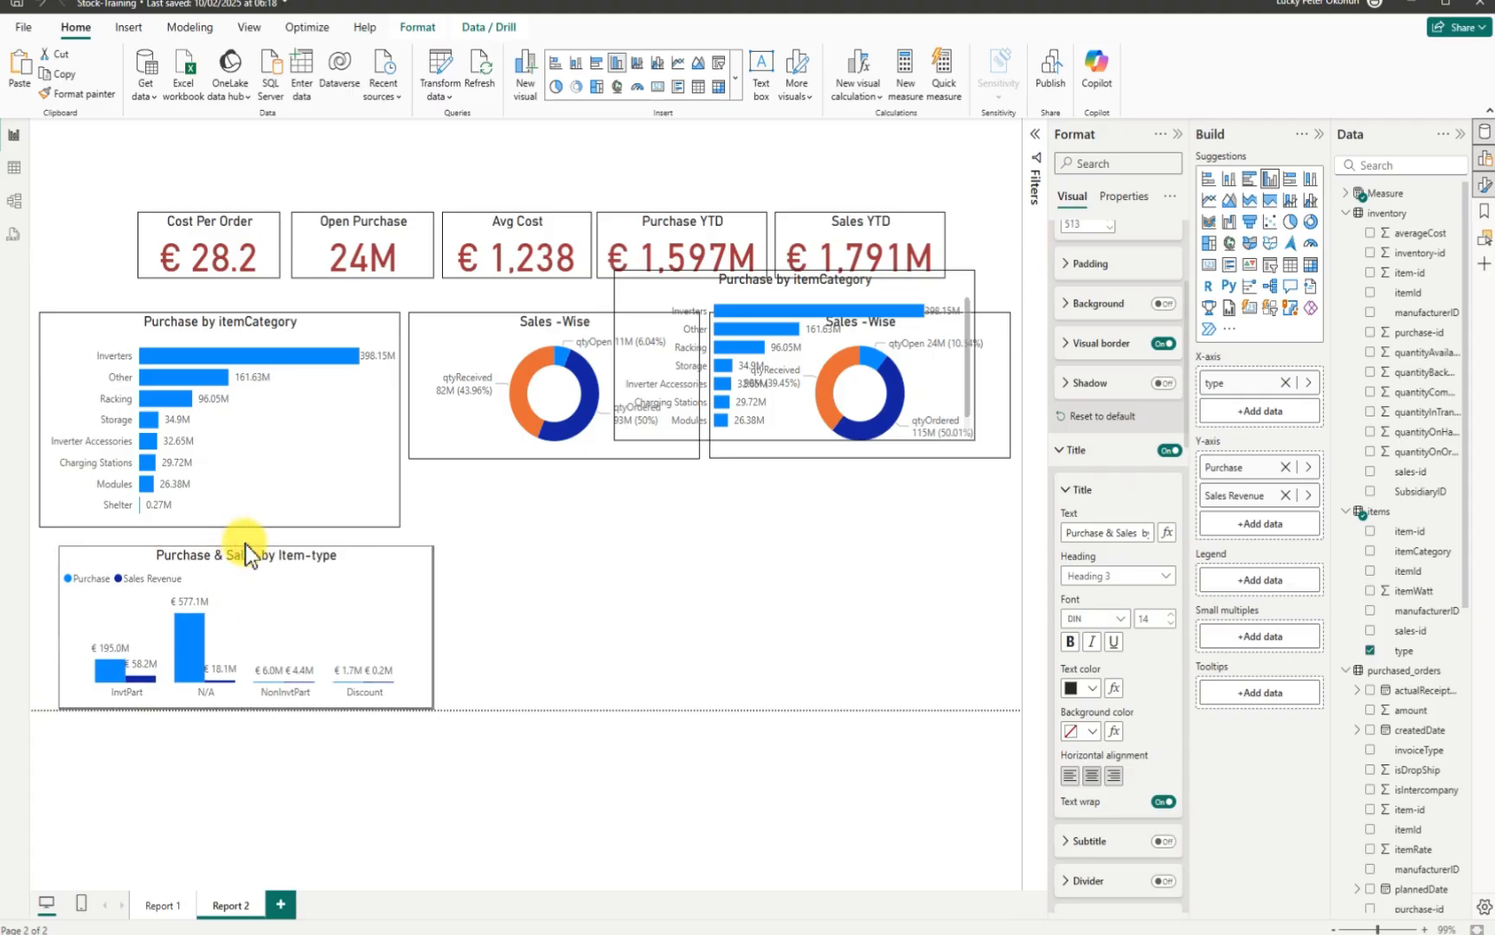
pyautogui.moveTo(245, 544); pyautogui.dragTo(221, 578)
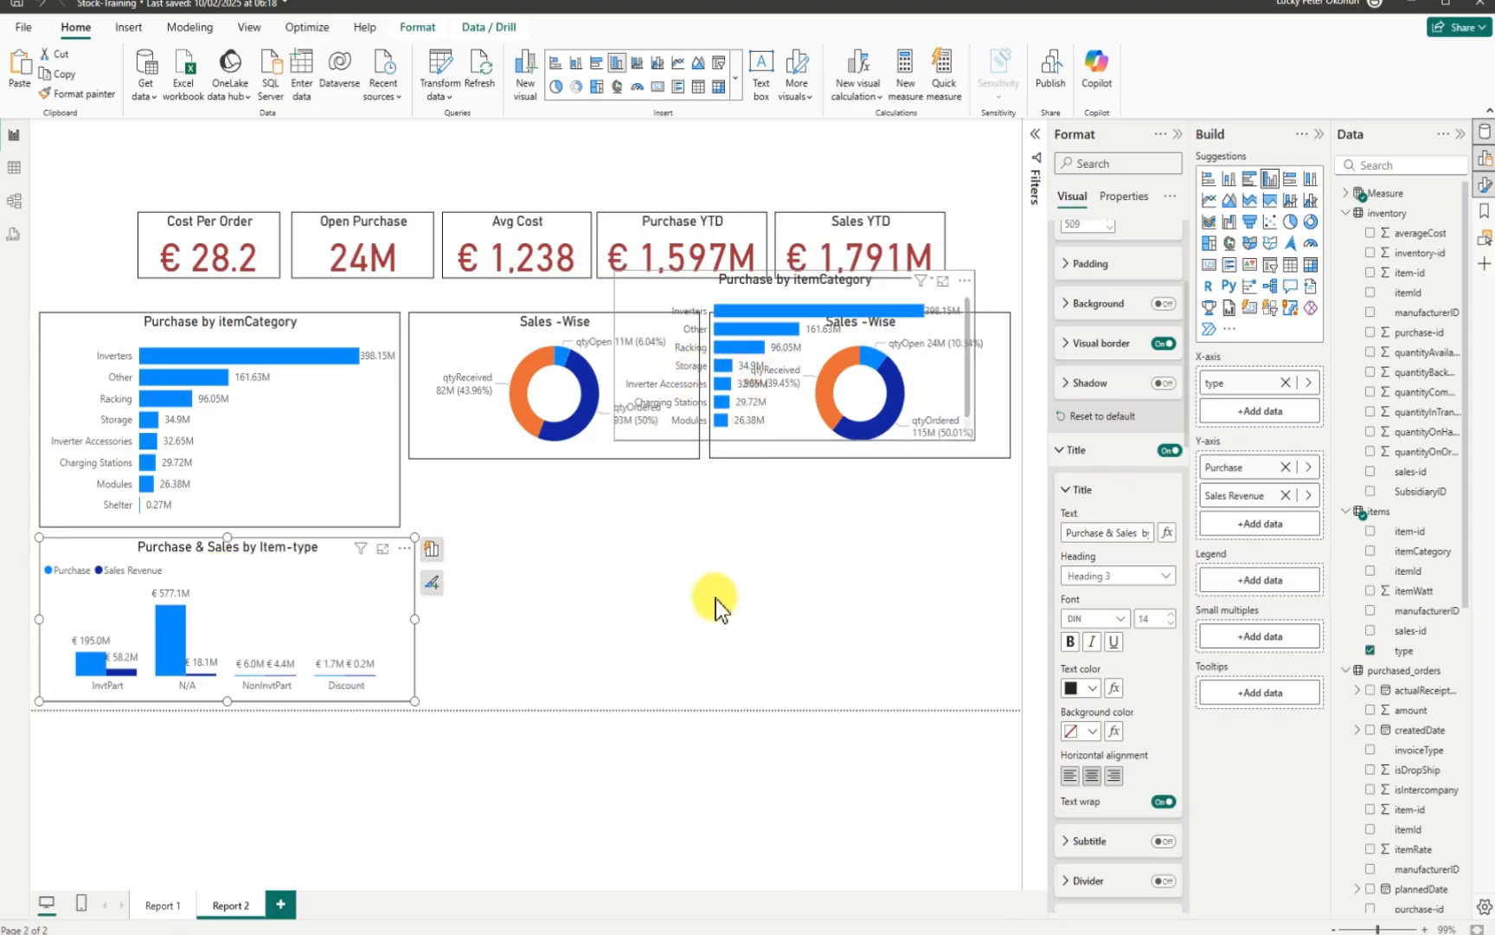
# Step: Place the copied itemCategory bar chart beneath the donuts and enlarge it slightly so all categories fit
pyautogui.moveTo(716, 600); pyautogui.dragTo(560, 565)
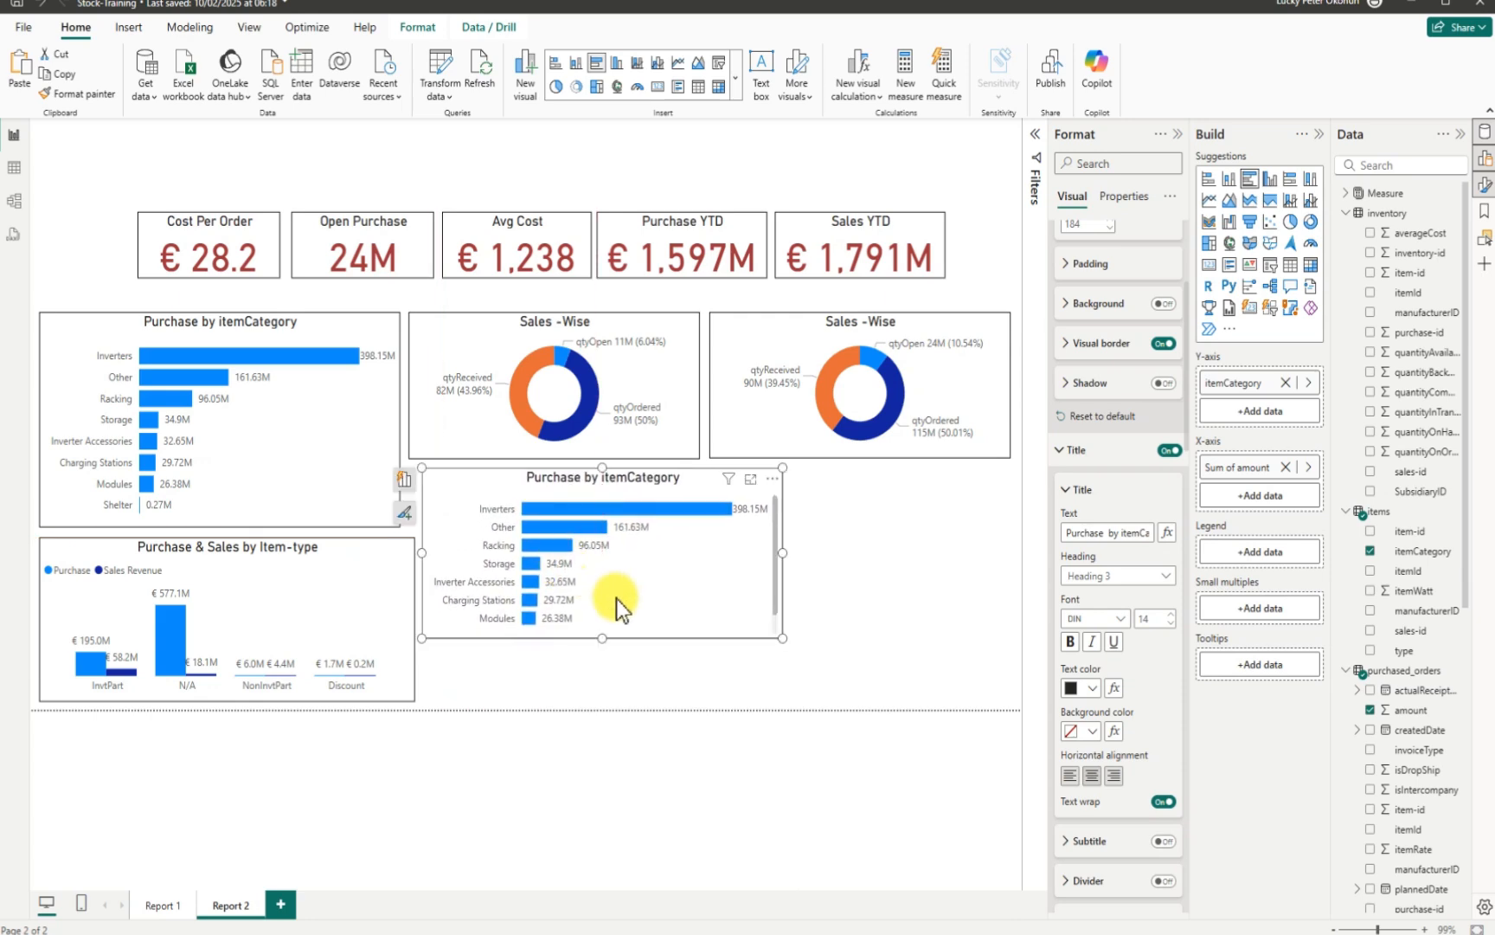
pyautogui.moveTo(603, 638); pyautogui.dragTo(611, 646)
pyautogui.moveTo(782, 558); pyautogui.dragTo(793, 561)
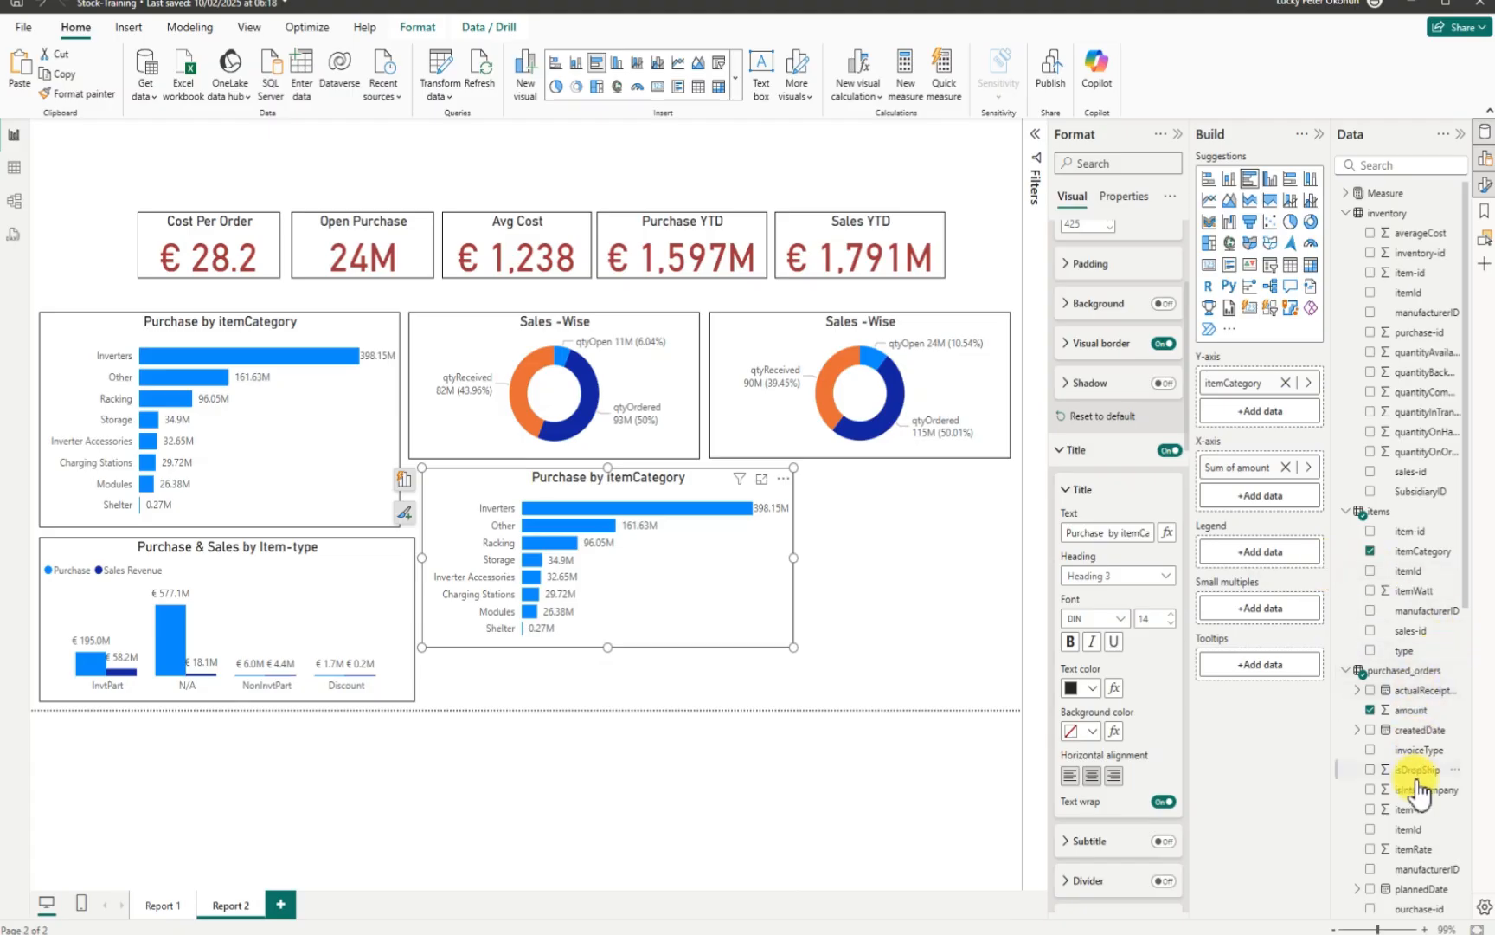
# Step: Replace the amount field on the copied bar chart's X-axis with the Sales Revenue measure
pyautogui.click(1371, 711)
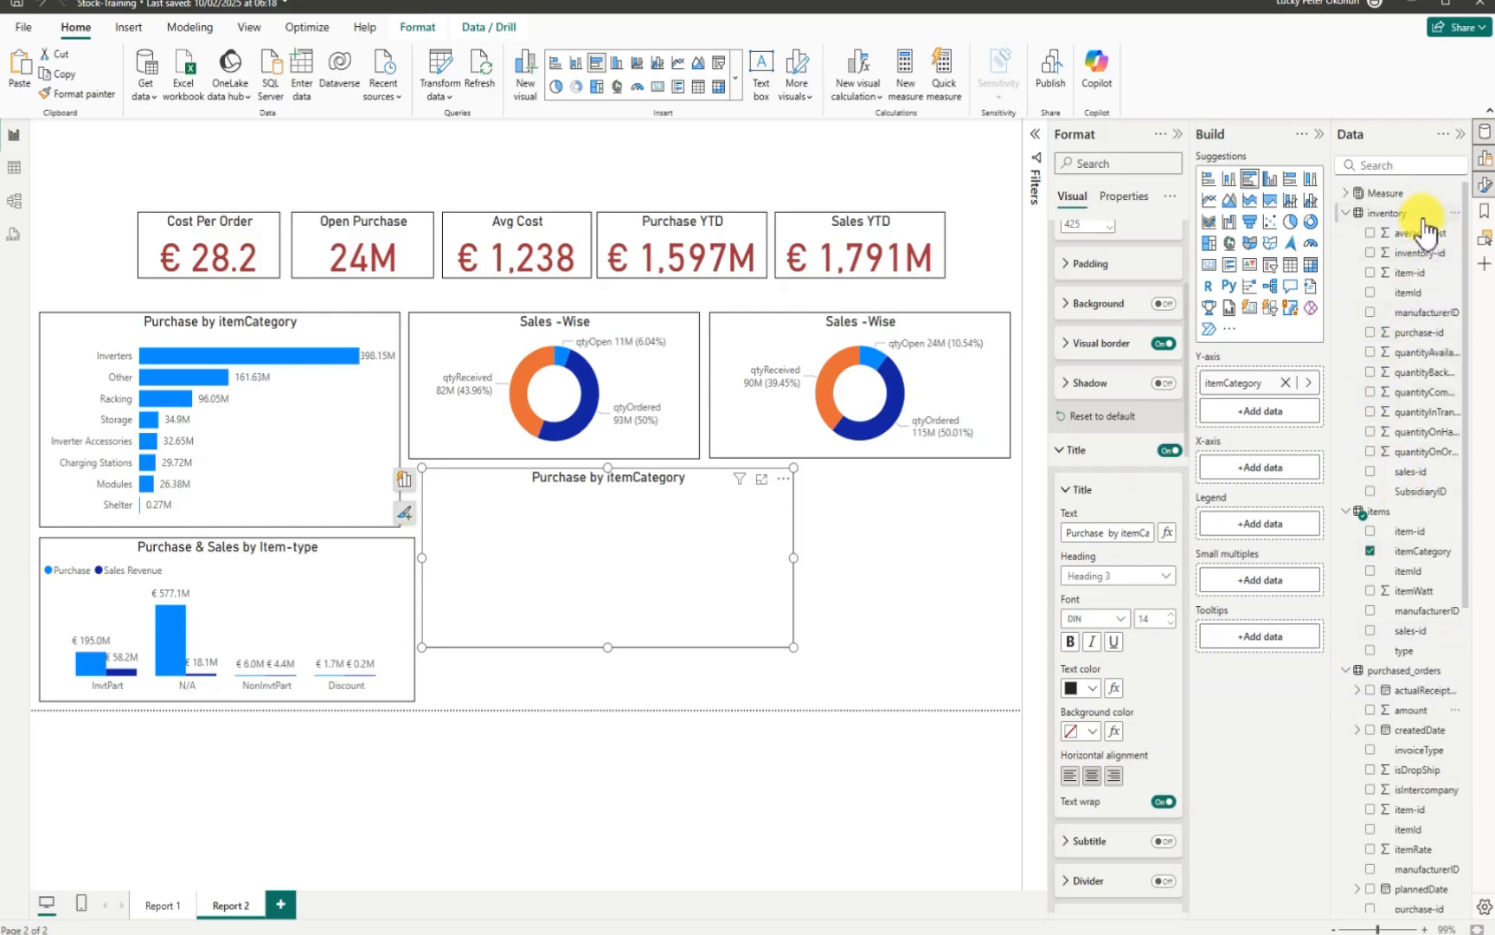
pyautogui.click(1347, 194)
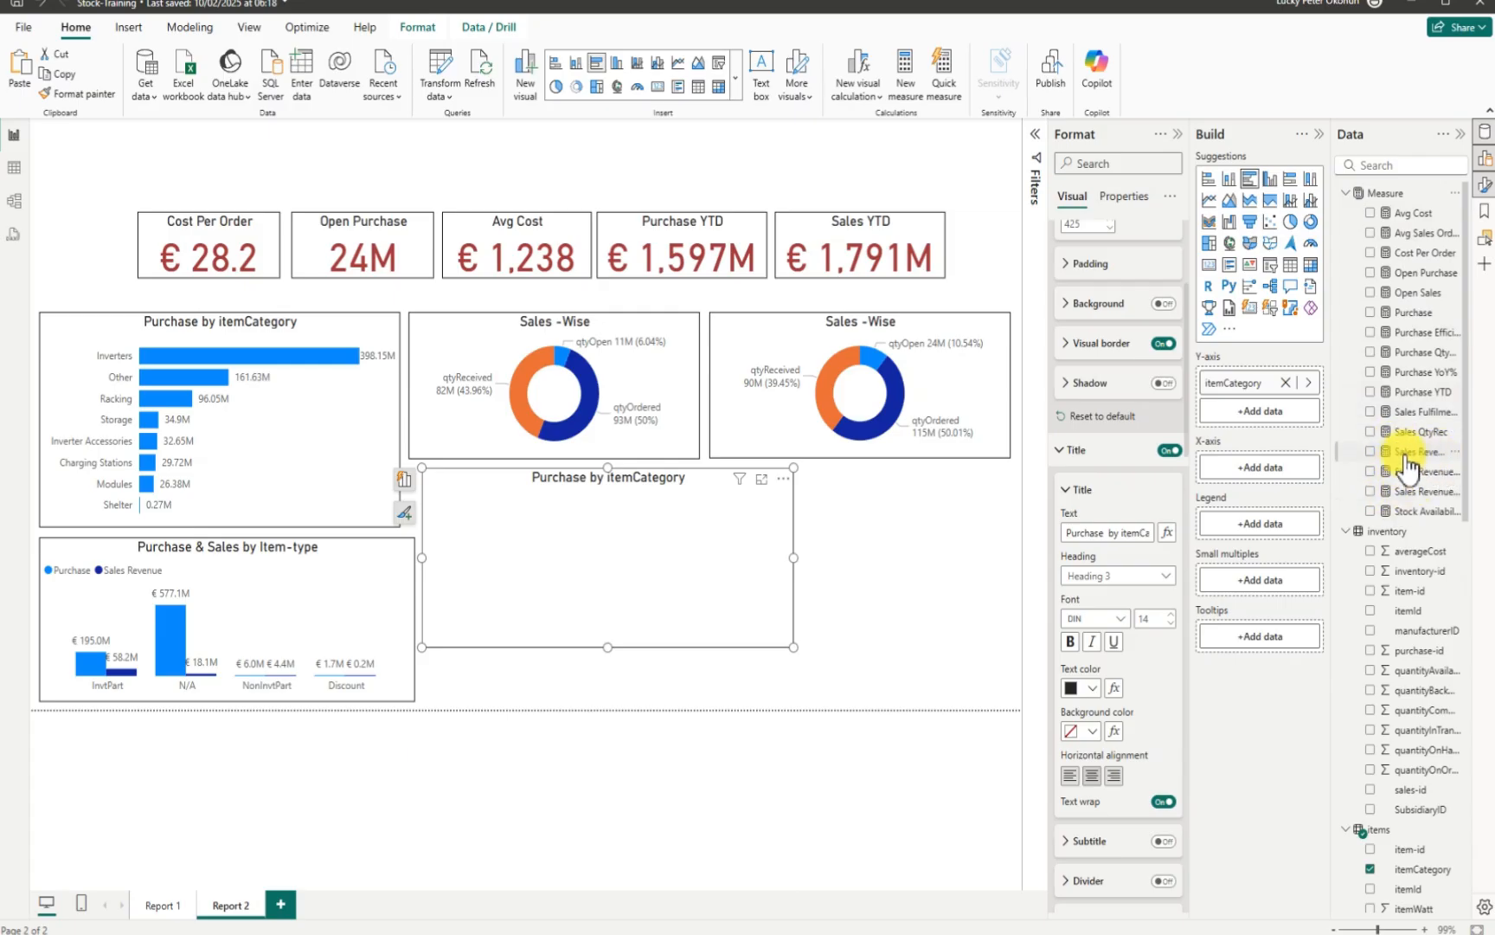
pyautogui.click(1371, 452)
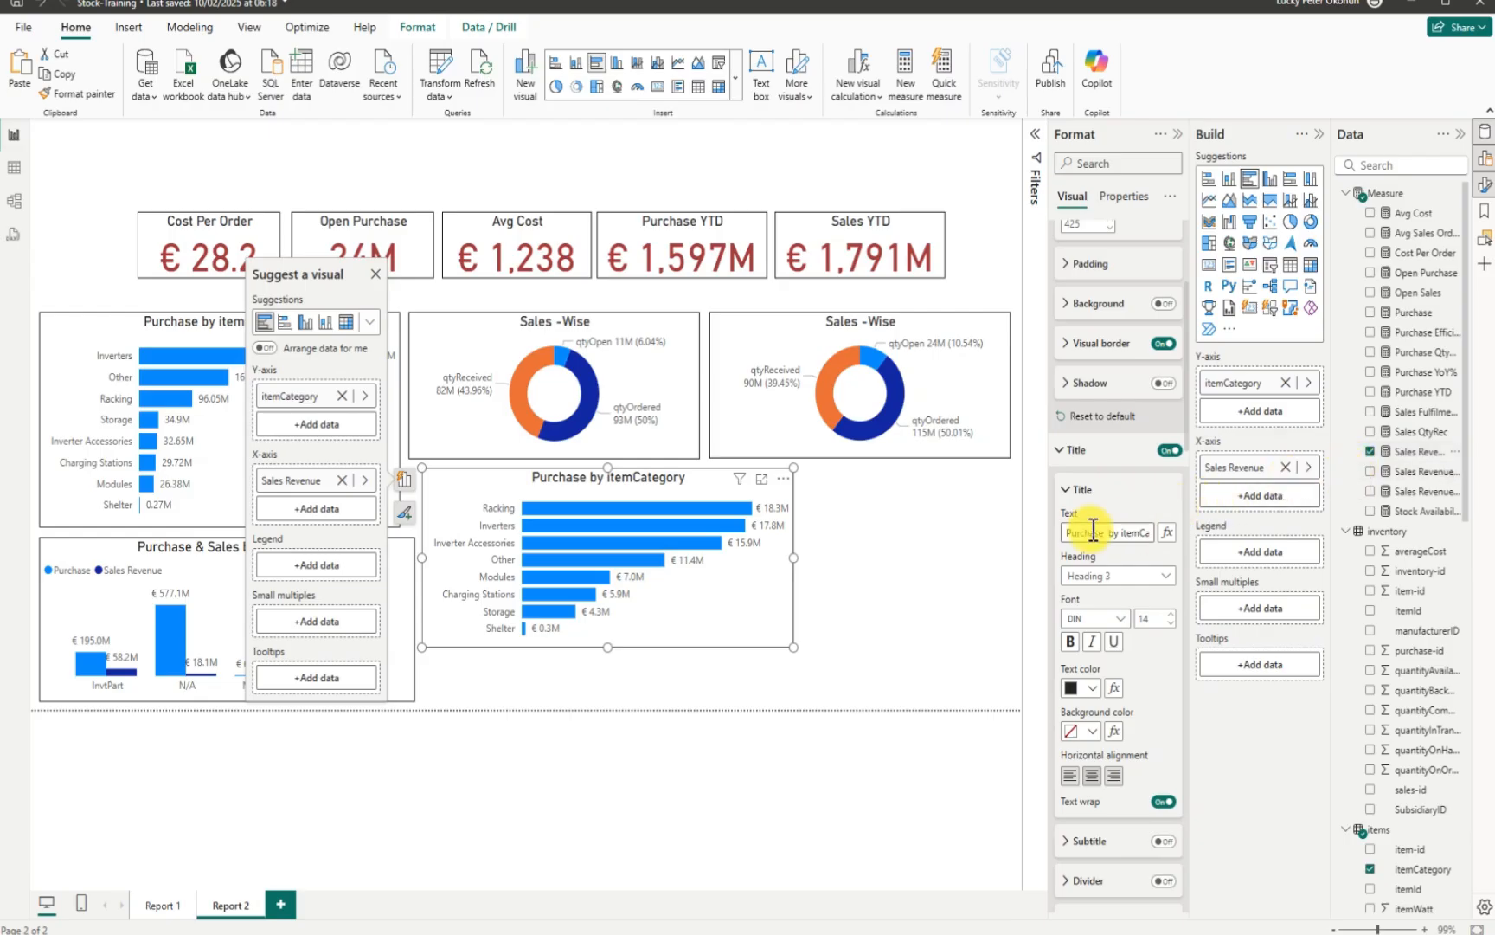
pyautogui.click(912, 644)
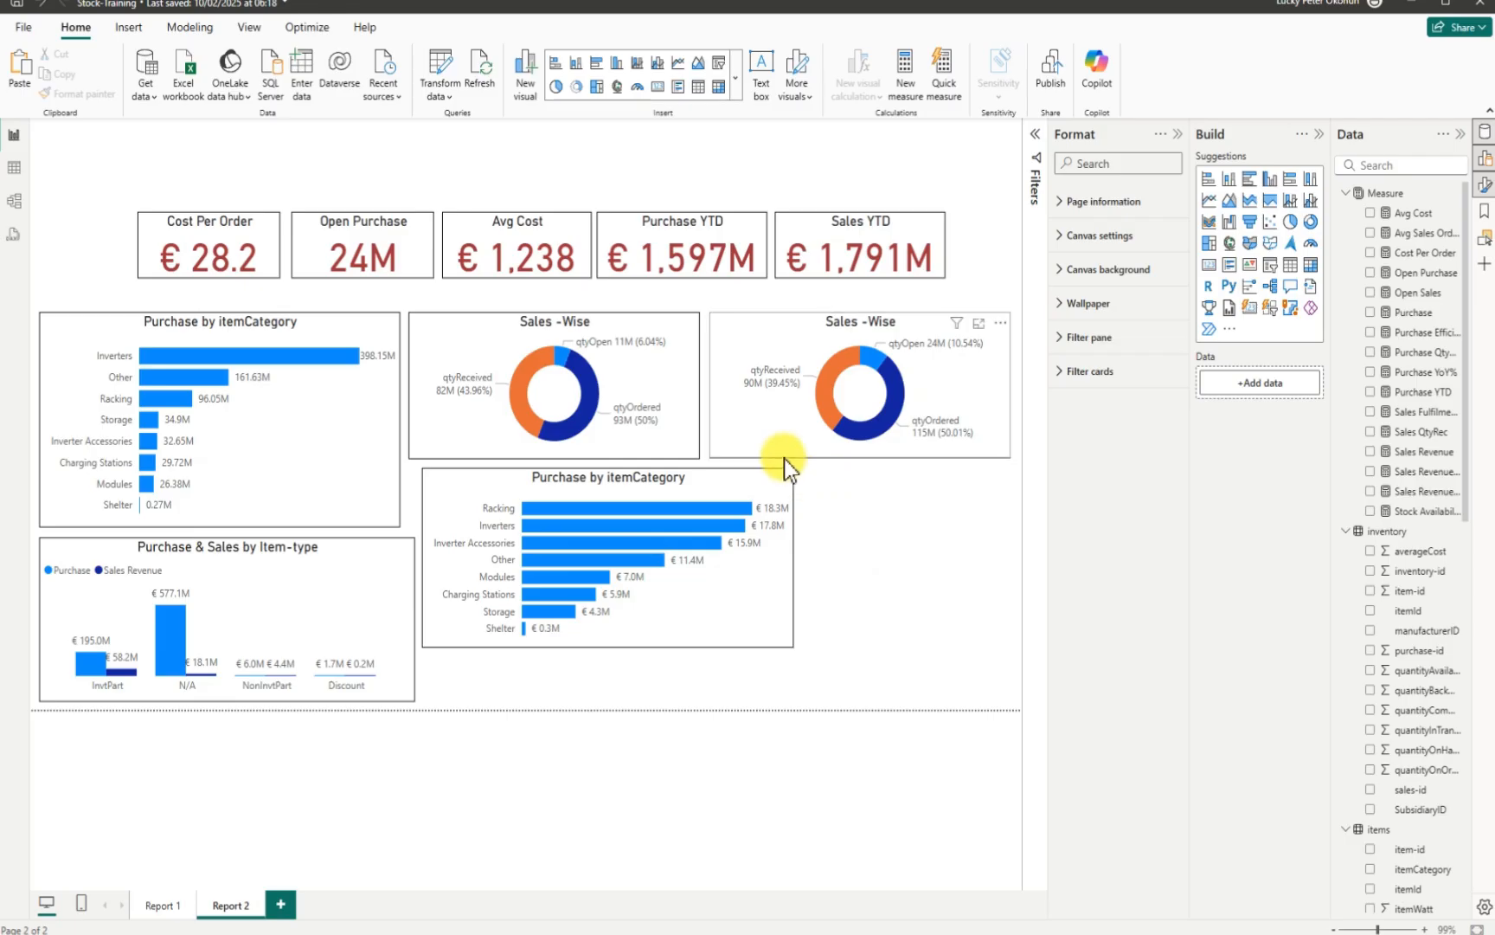
# Step: Increase the copied bar chart's height to 222 and change its title to "Sales by itemCategory"
pyautogui.moveTo(623, 506)
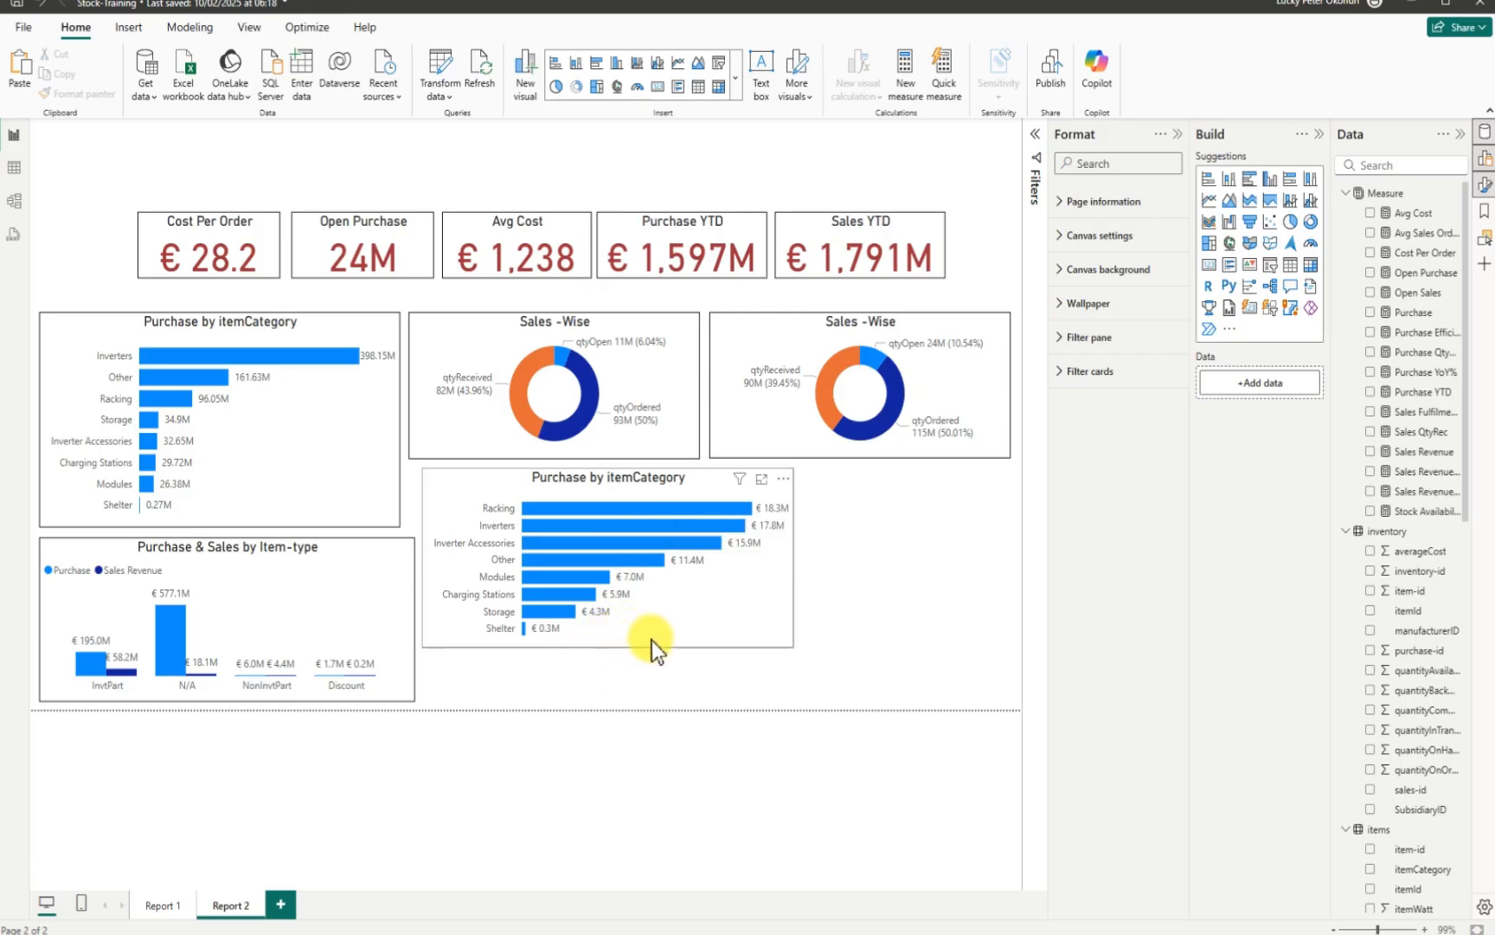
pyautogui.moveTo(652, 641); pyautogui.dragTo(640, 638)
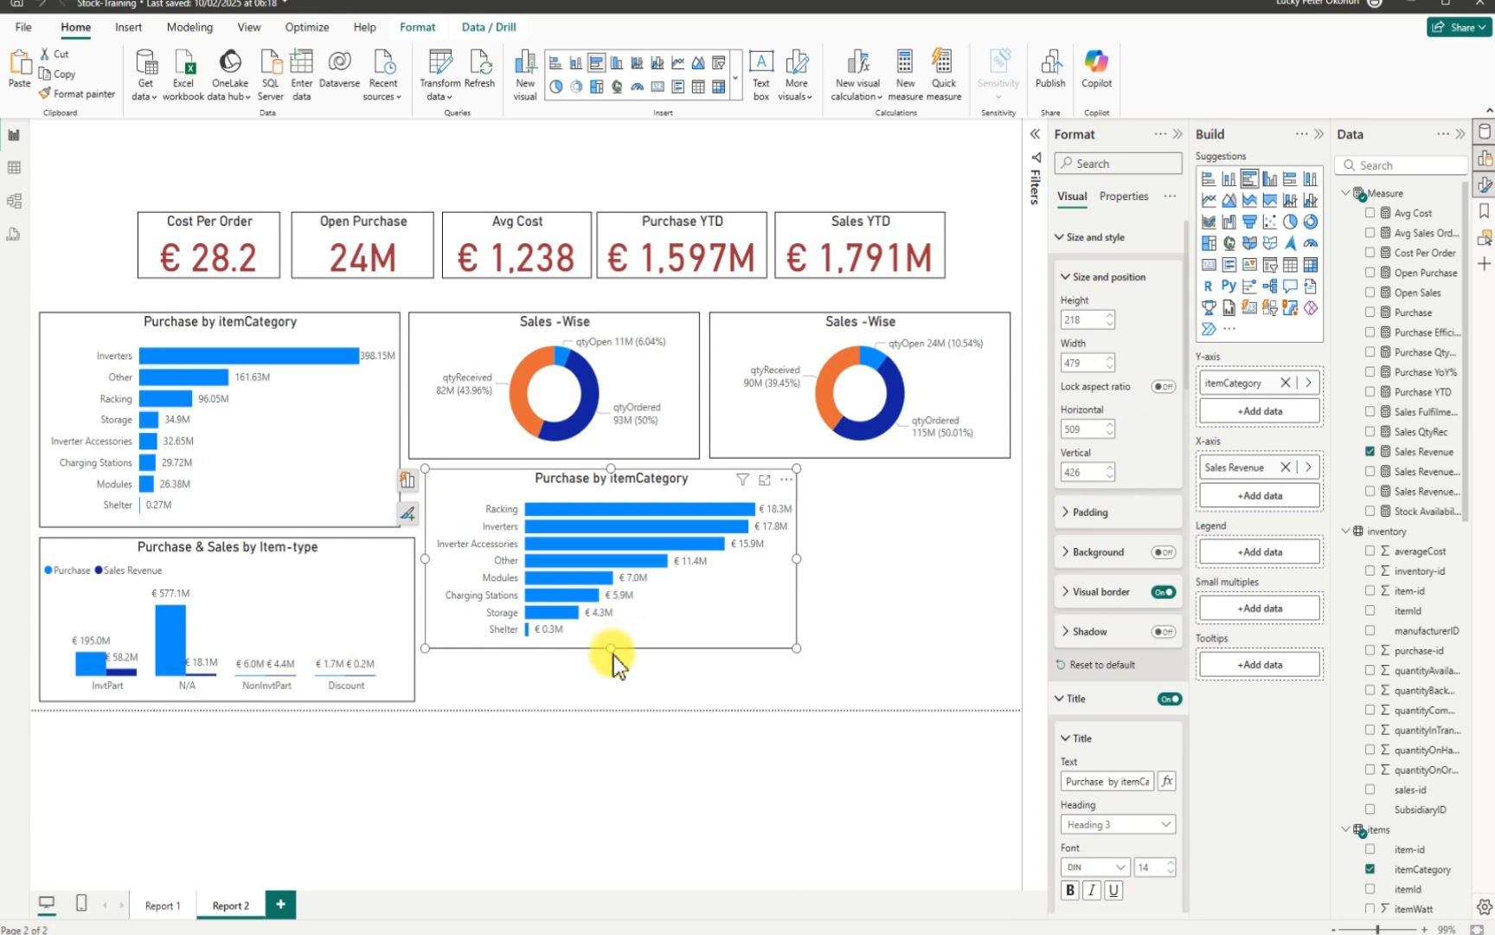
pyautogui.moveTo(612, 650); pyautogui.dragTo(613, 653)
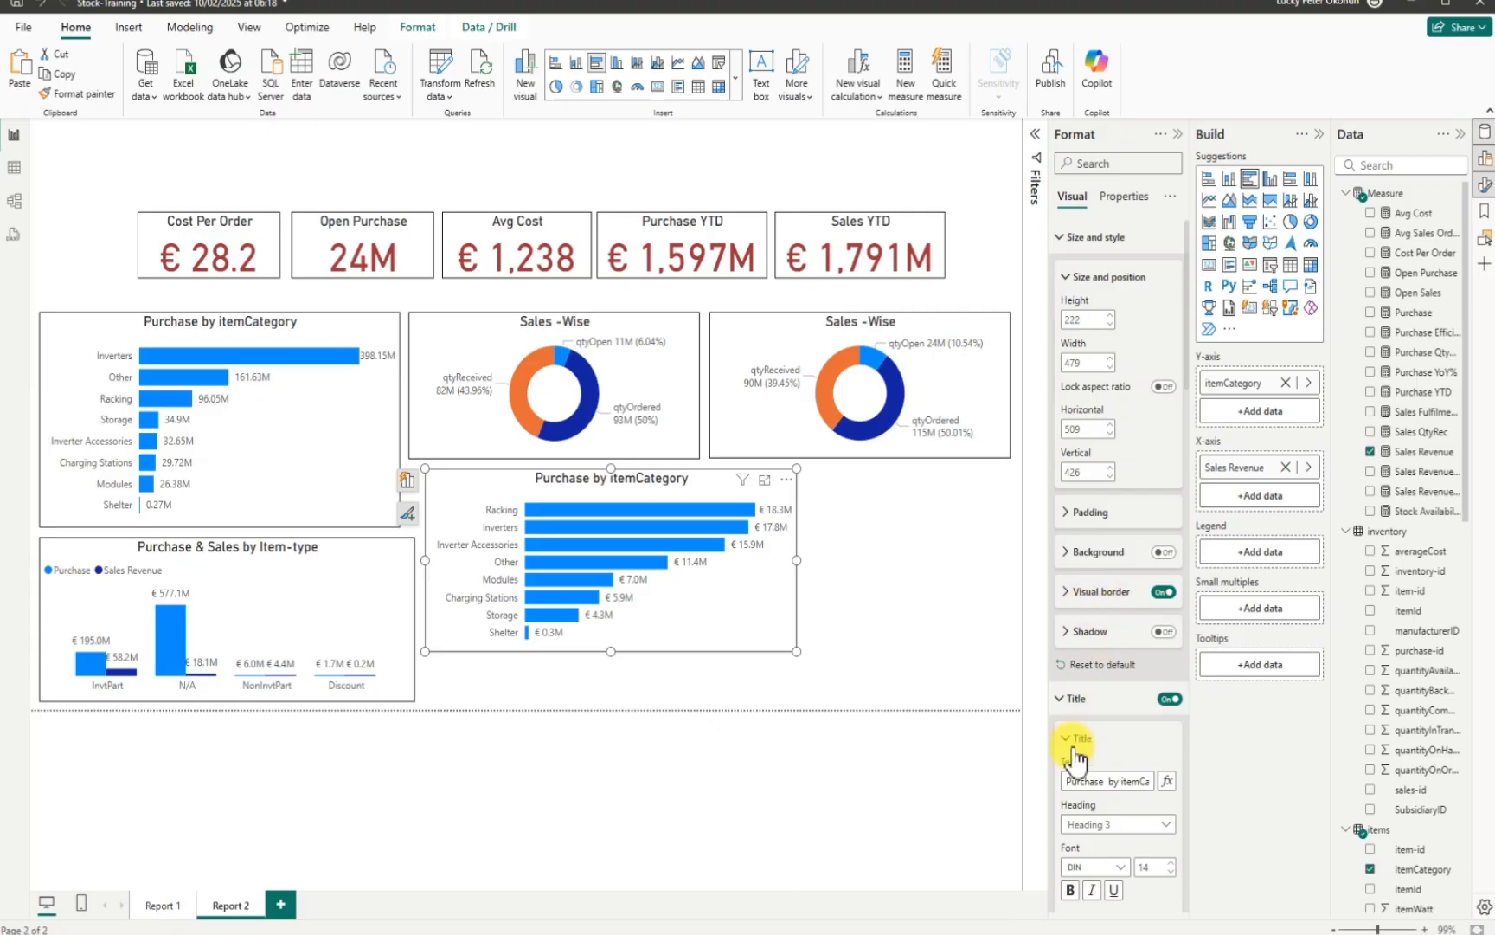
pyautogui.moveTo(1105, 782); pyautogui.dragTo(1044, 791)
pyautogui.write('Sales')
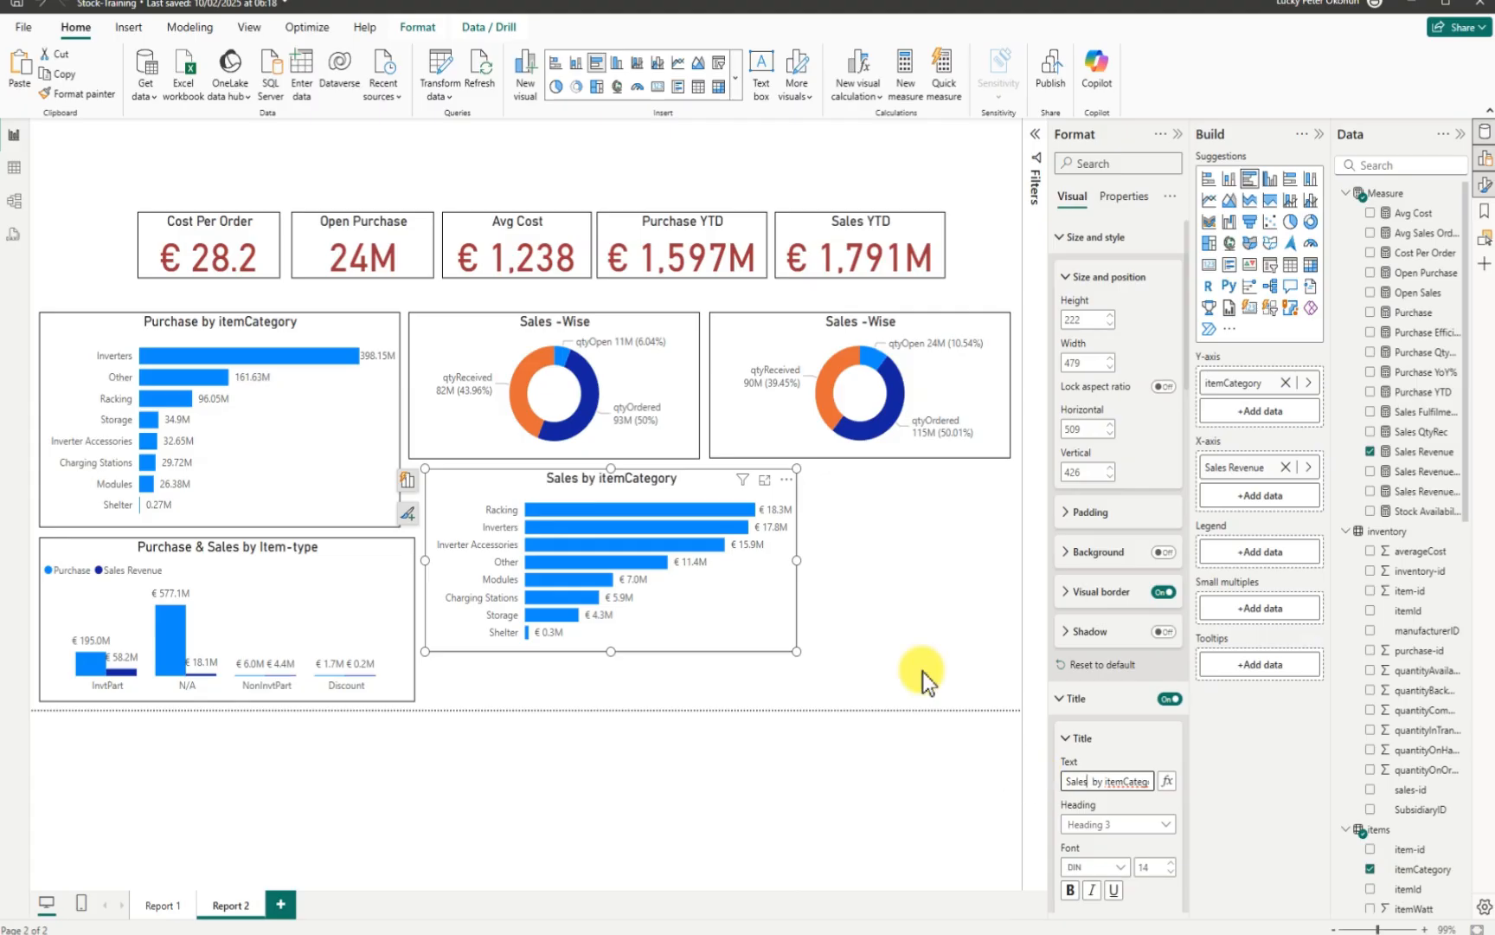
# Step: Deselect the Sales by itemCategory chart and collapse the Format pane
pyautogui.click(985, 634)
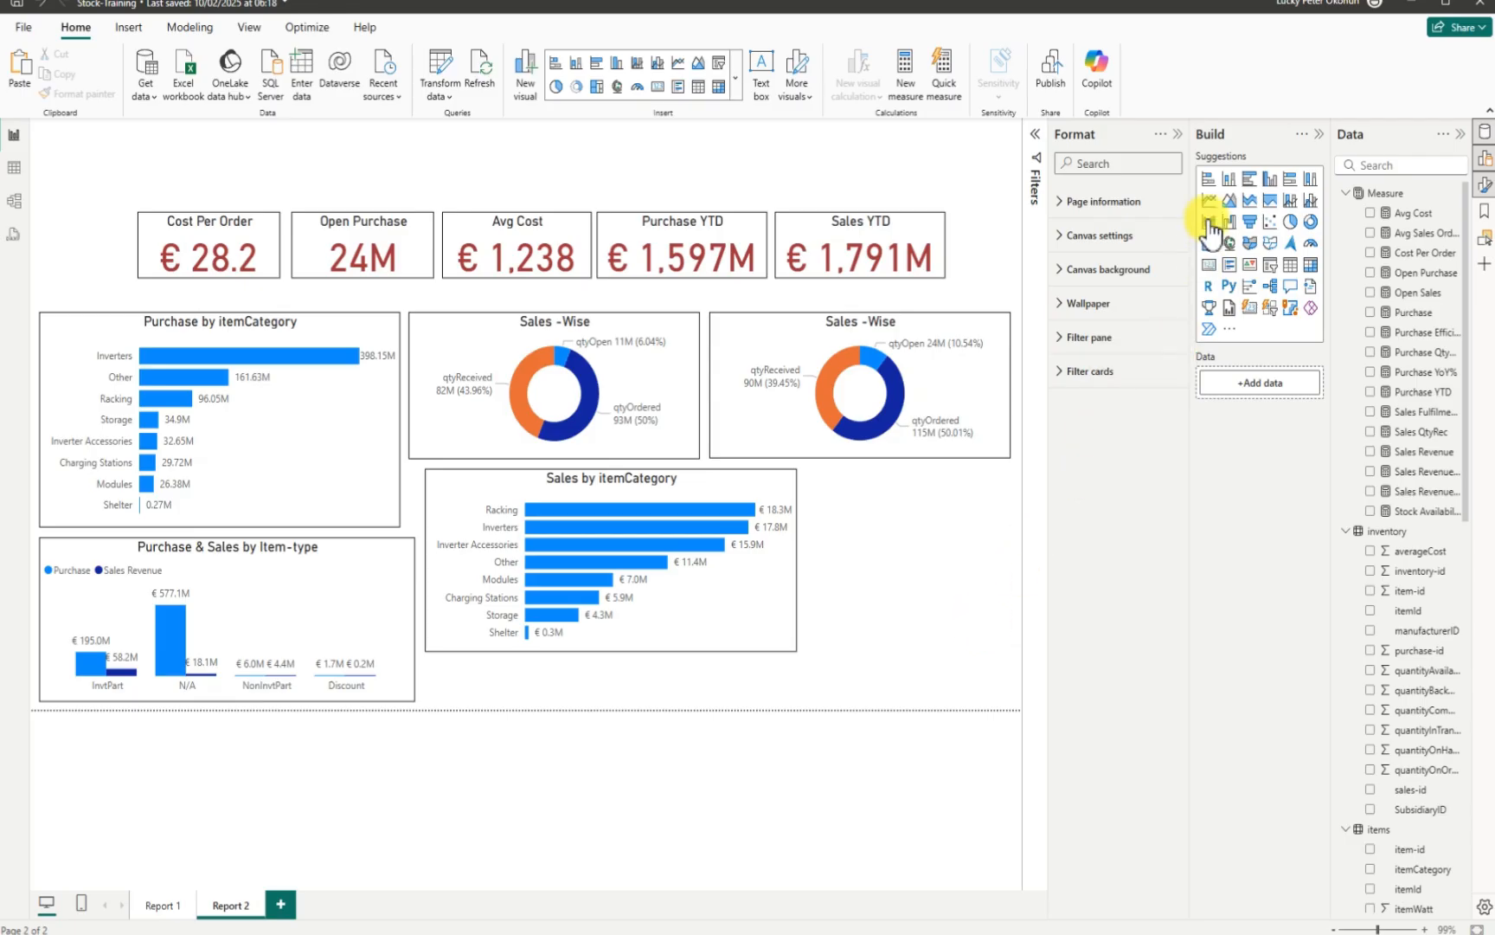
pyautogui.click(1177, 129)
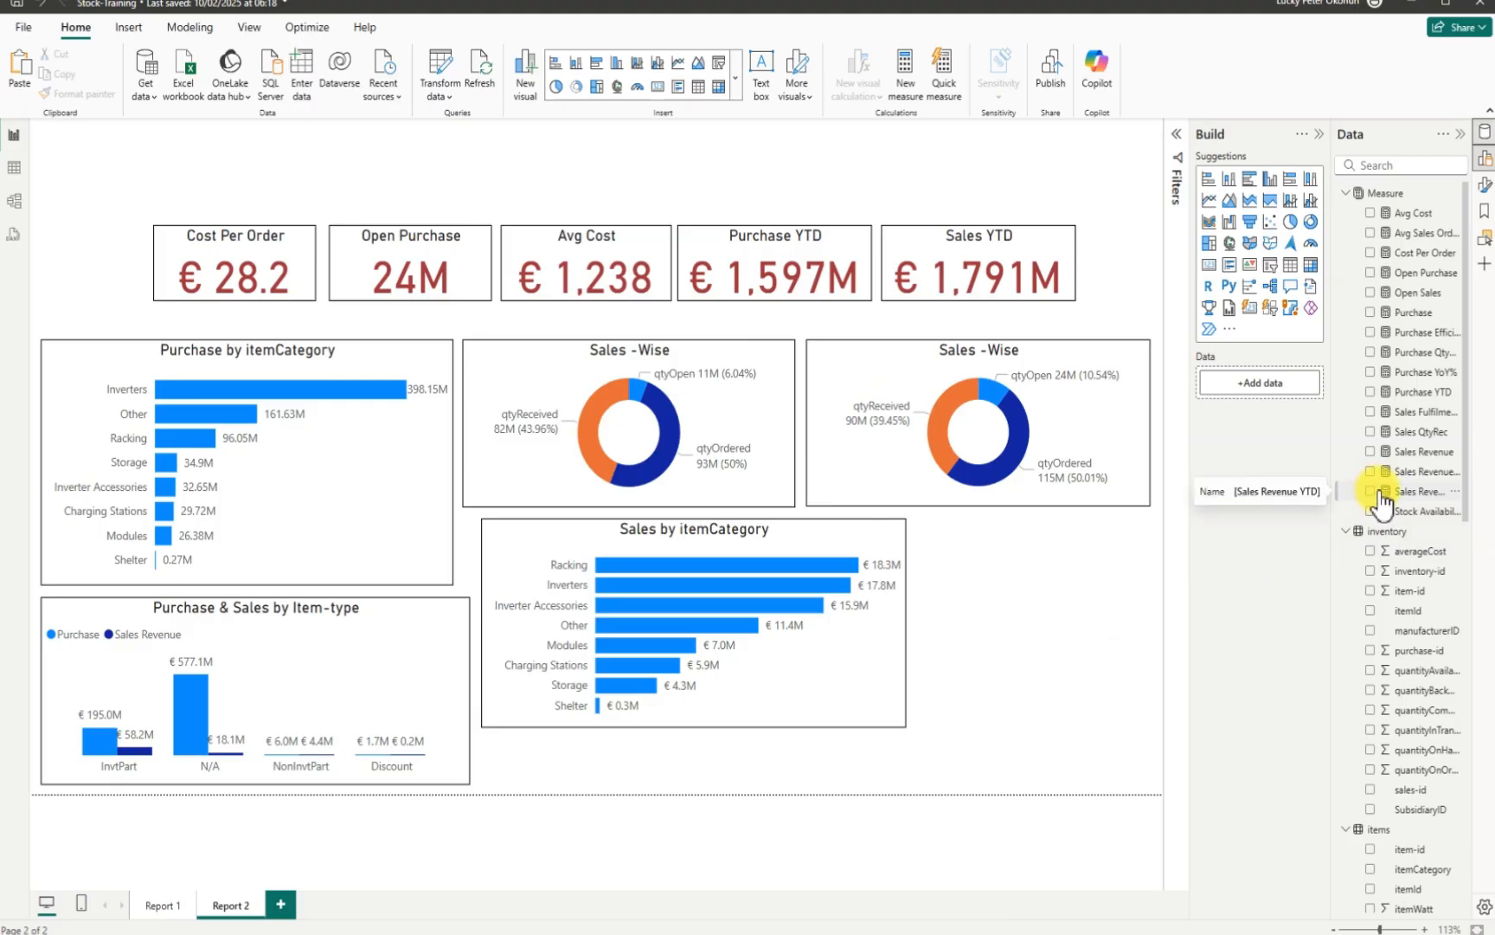
pyautogui.scroll(-7, 1393, 441)
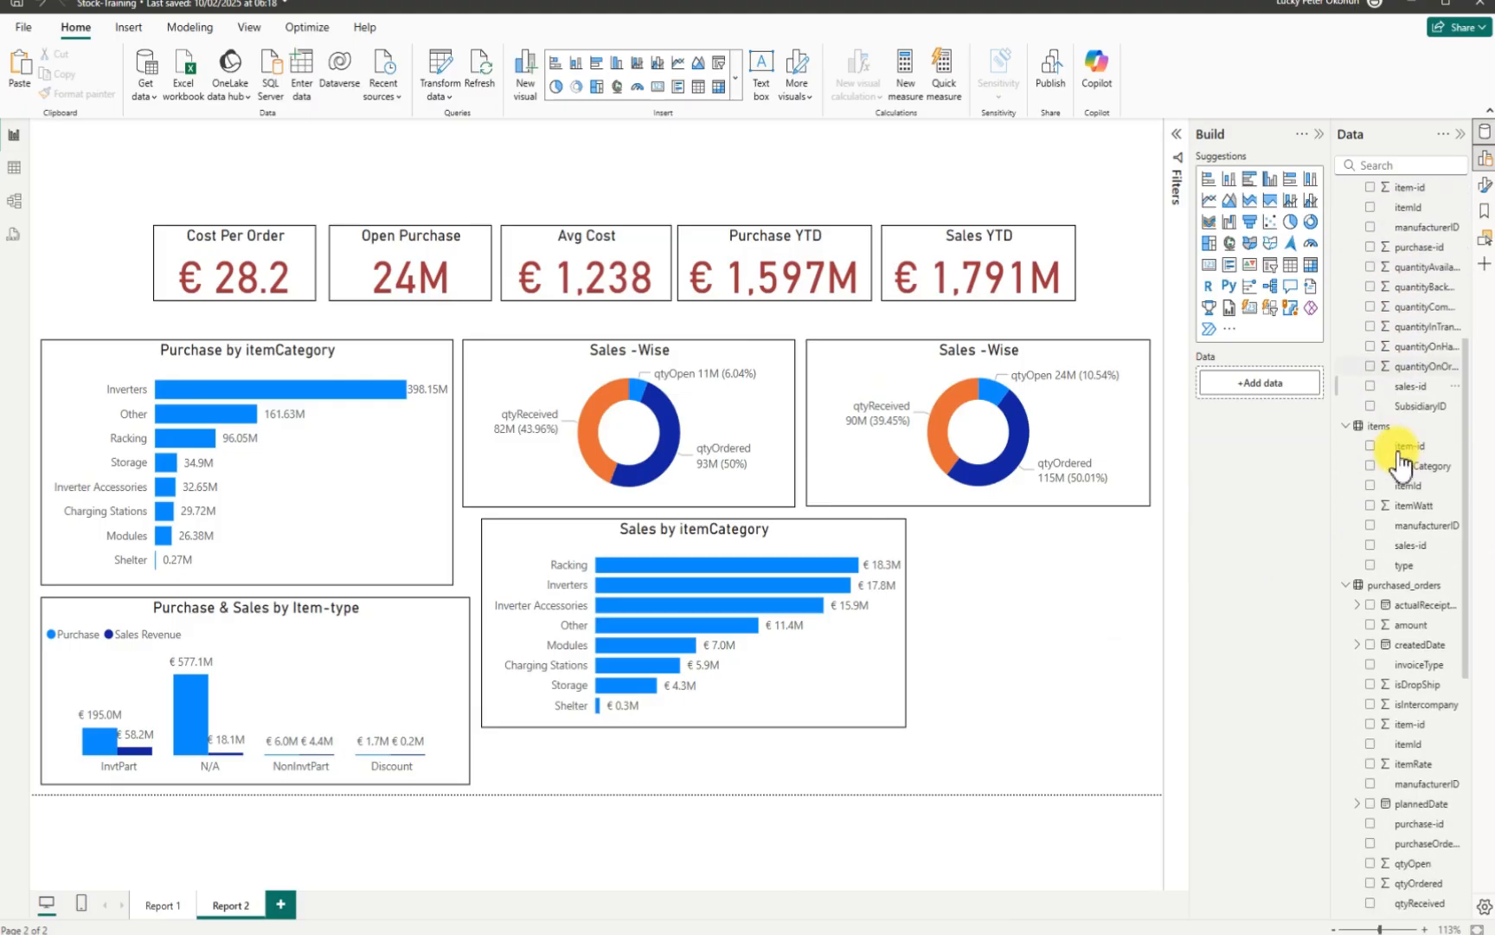
pyautogui.scroll(-4, 1400, 466)
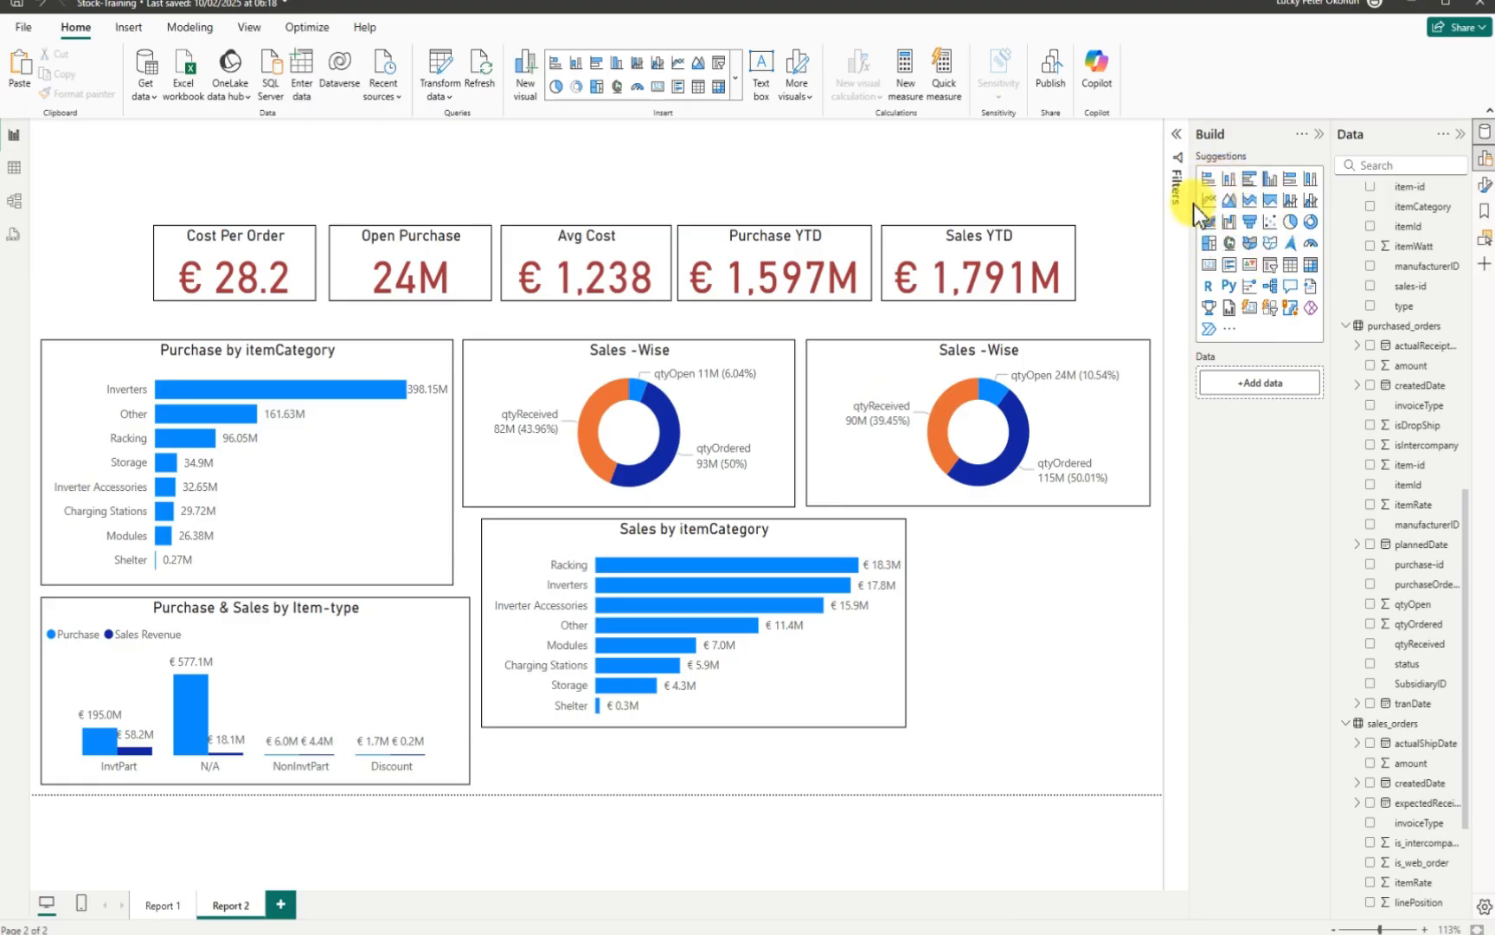
pyautogui.moveTo(1017, 932)
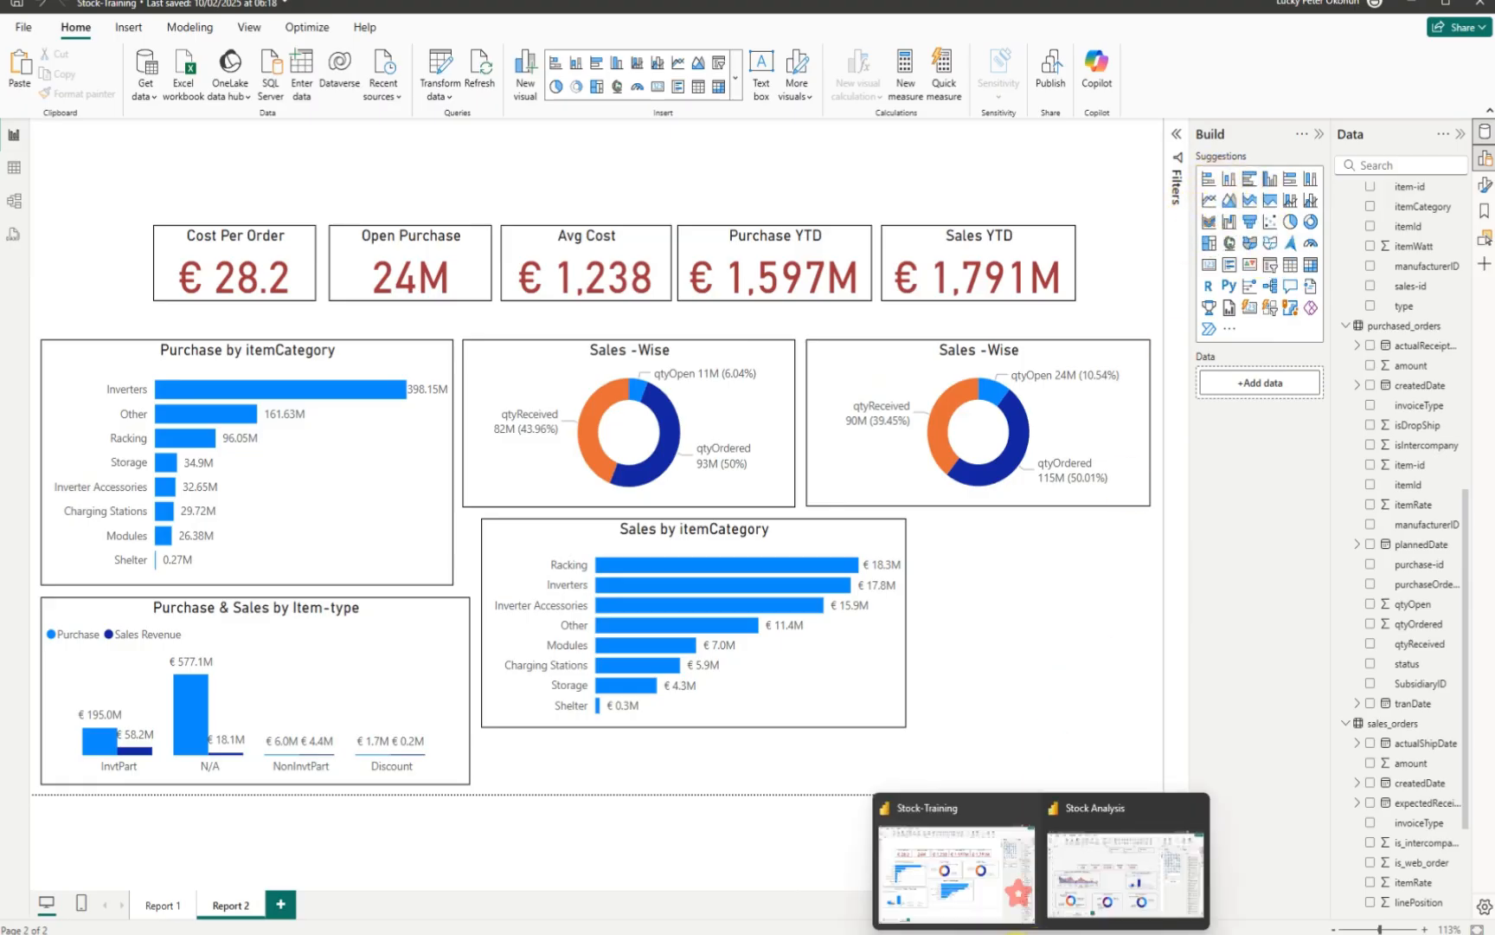
pyautogui.click(1021, 899)
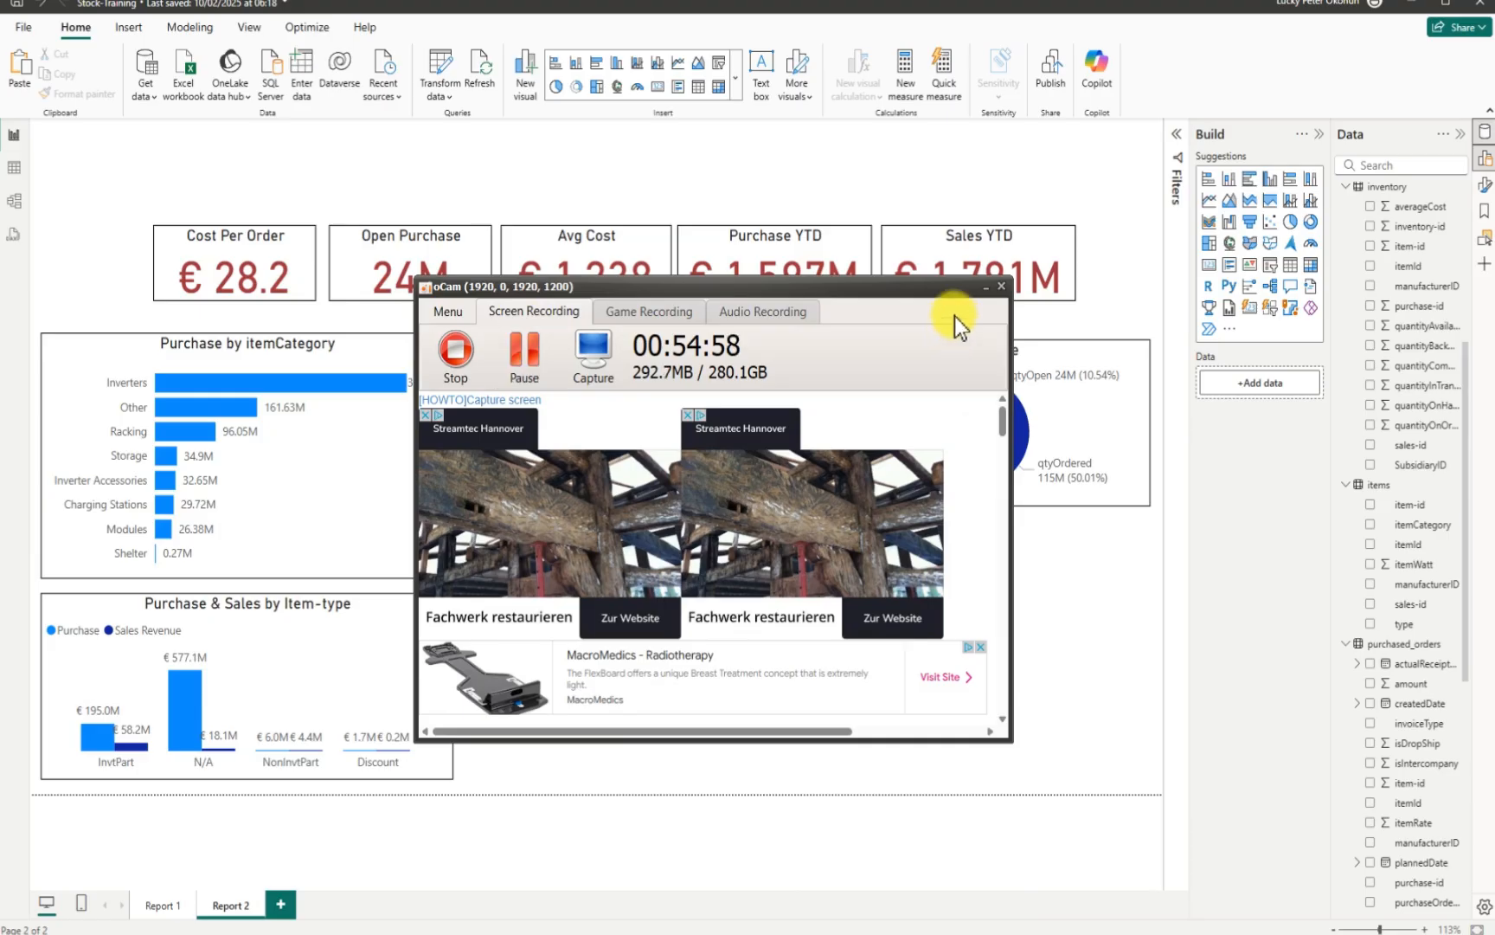
pyautogui.click(985, 289)
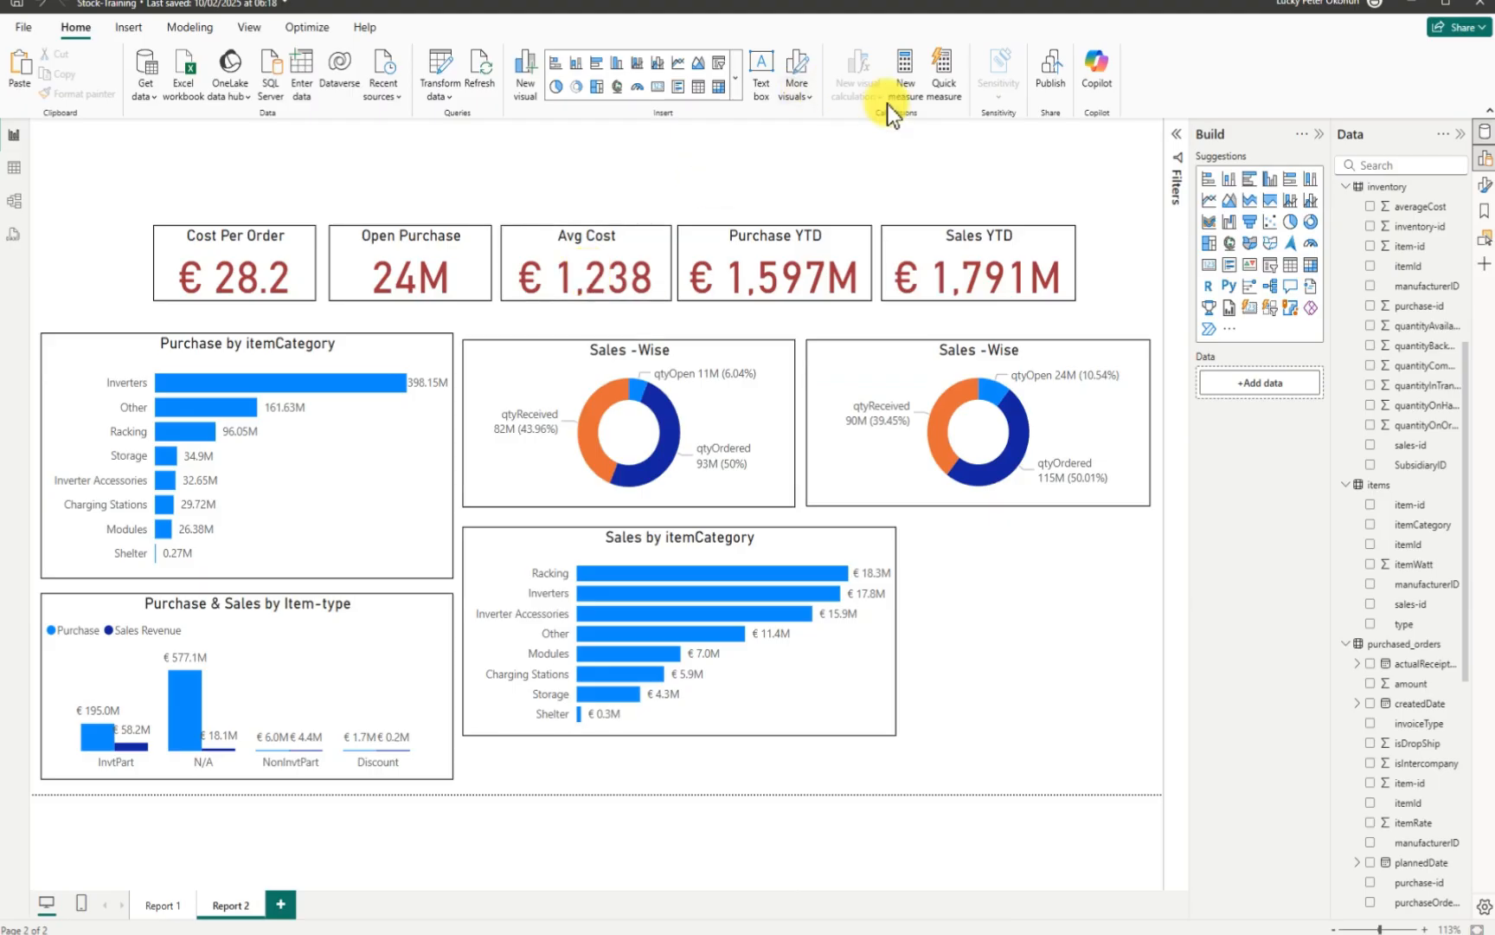
# Step: Copy the SubsidiaryID and itemCategory slicers from Report 1 to Report 2 without syncing them
pyautogui.click(161, 905)
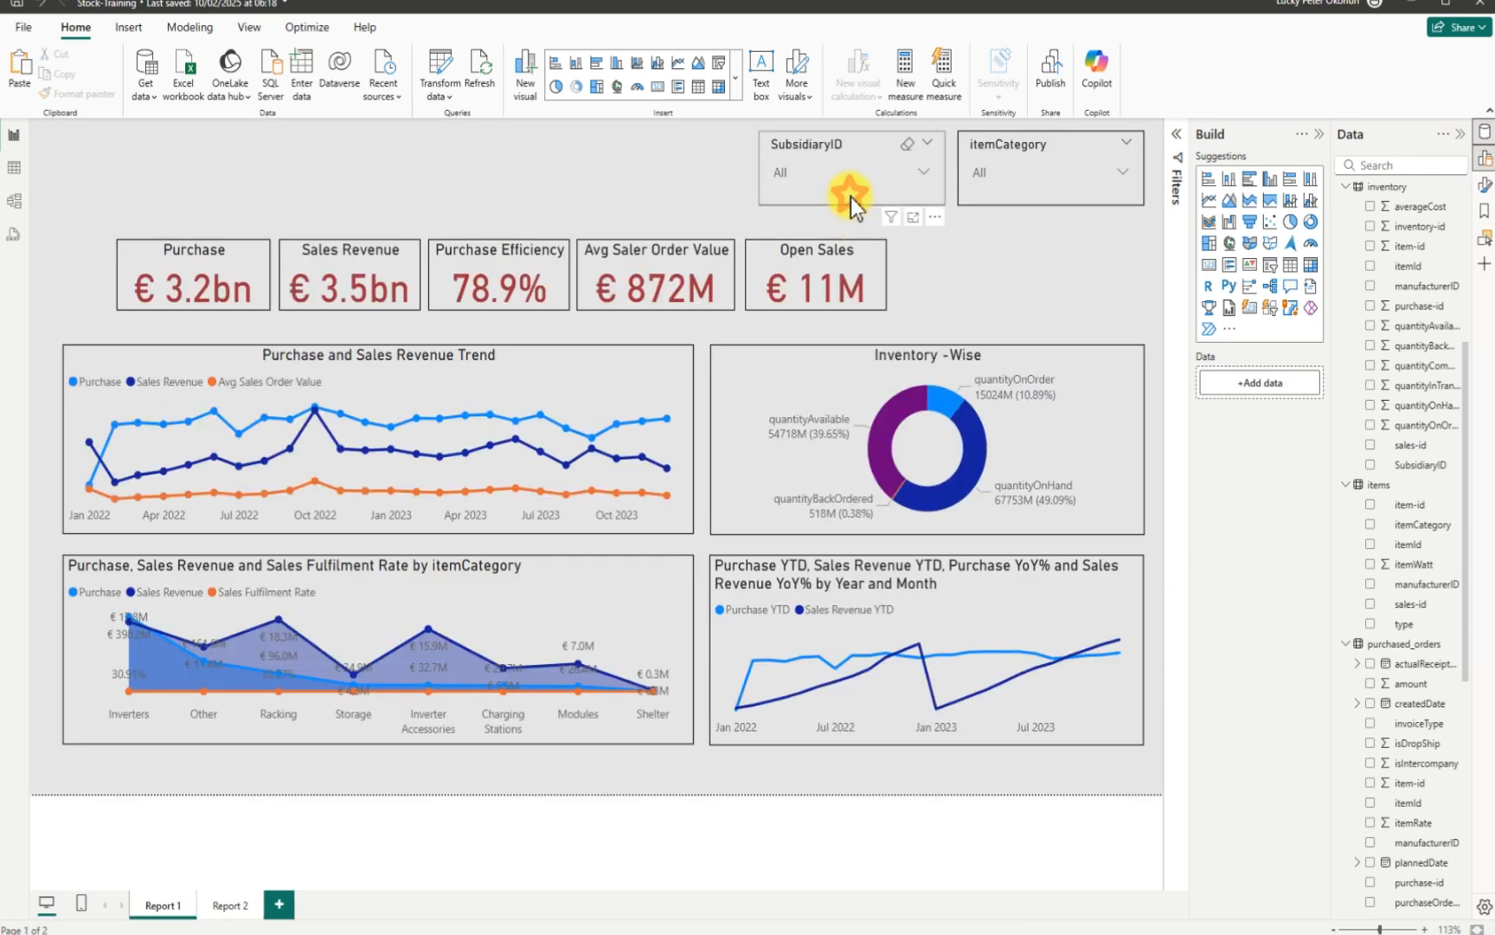
pyautogui.click(851, 197)
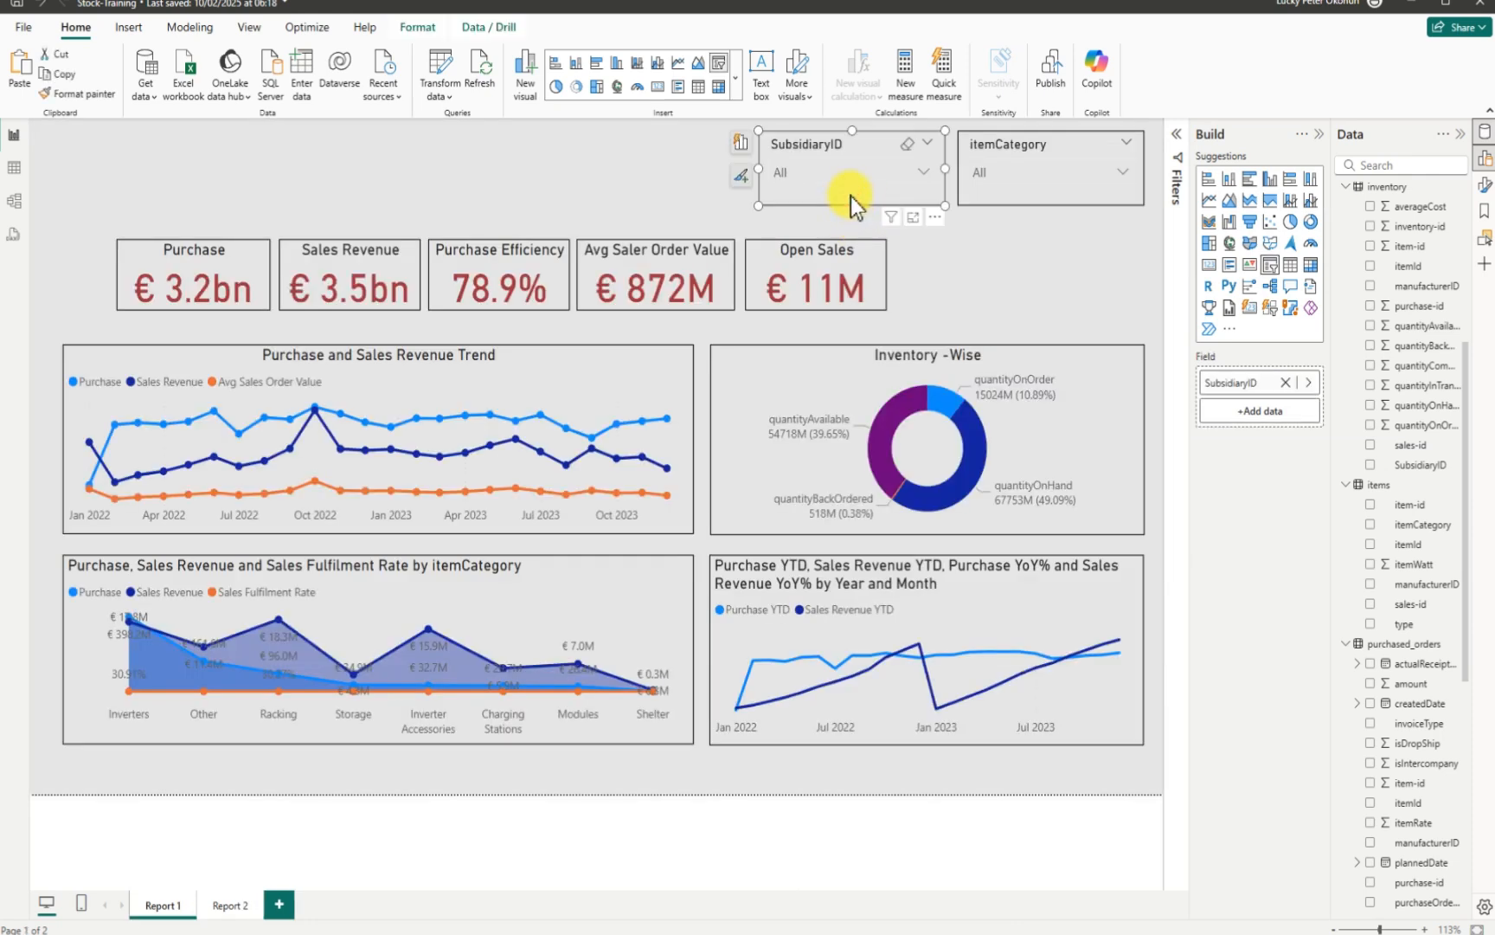
pyautogui.keyDown('ctrl'); pyautogui.click(998, 200); pyautogui.keyUp('ctrl')
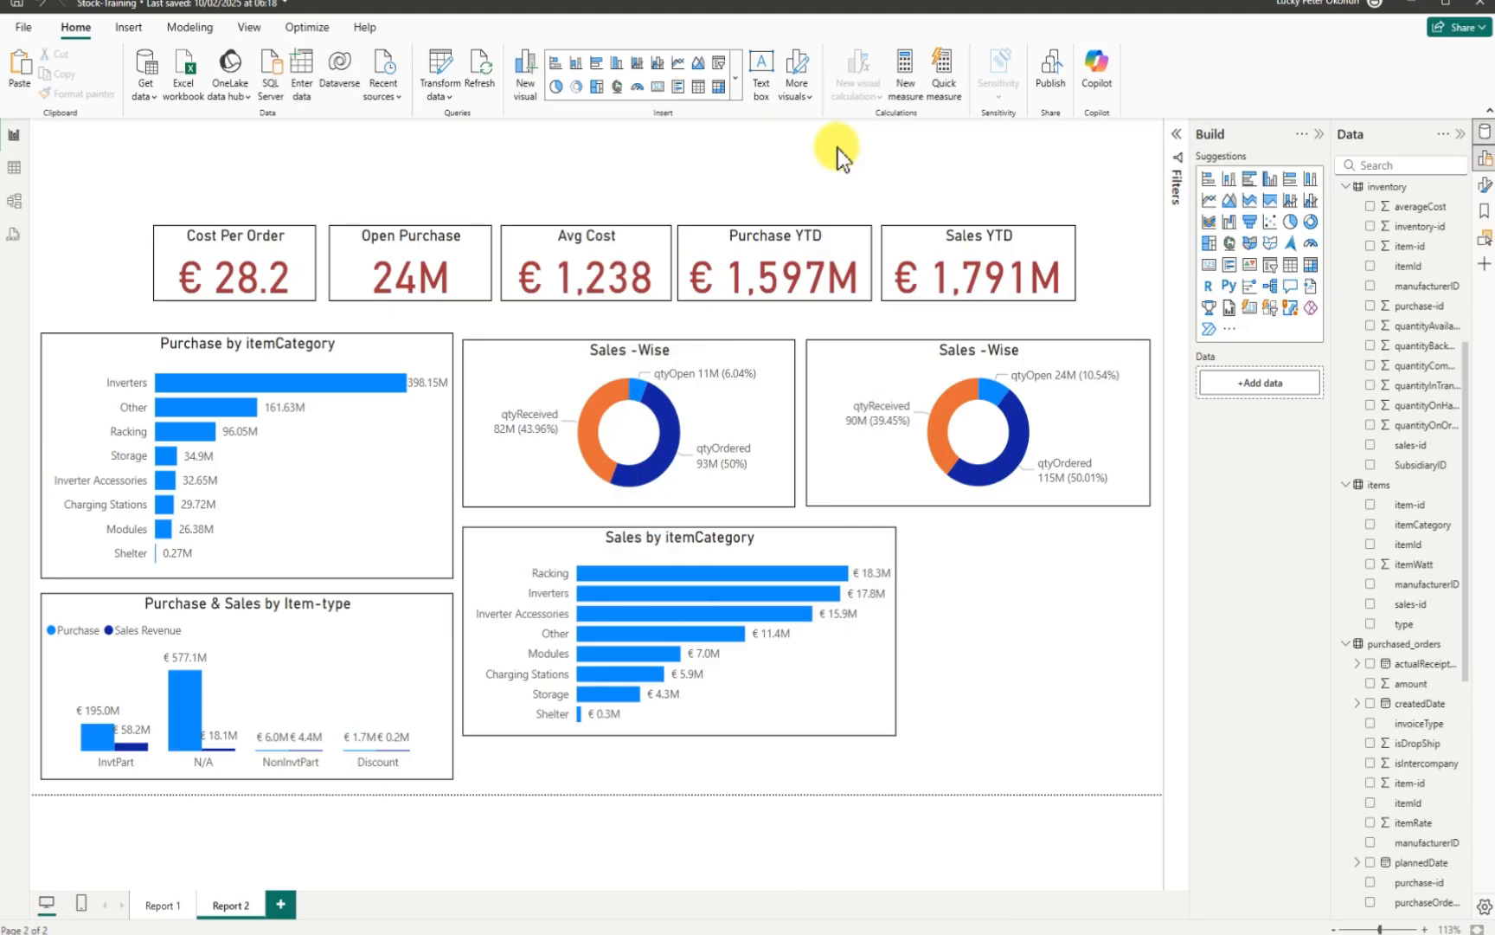
pyautogui.hotkey('ctrl', 'v')
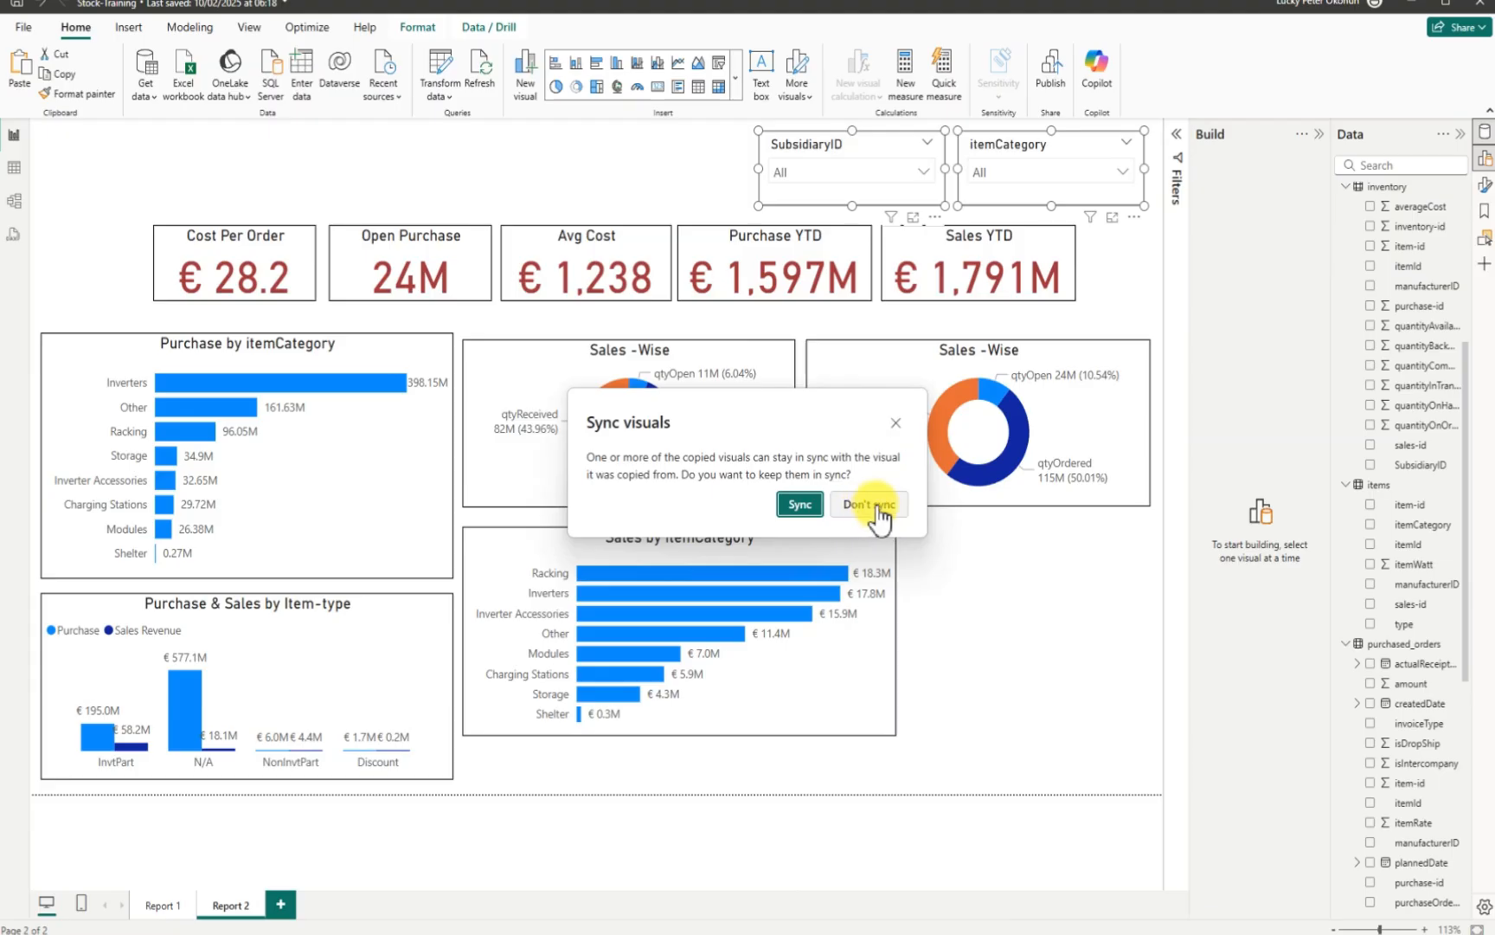
pyautogui.click(878, 503)
# Step: Move the pasted SubsidiaryID and itemCategory slicers slightly up above the KPI cards and deselect them
pyautogui.moveTo(872, 185); pyautogui.dragTo(871, 137)
pyautogui.click(872, 139)
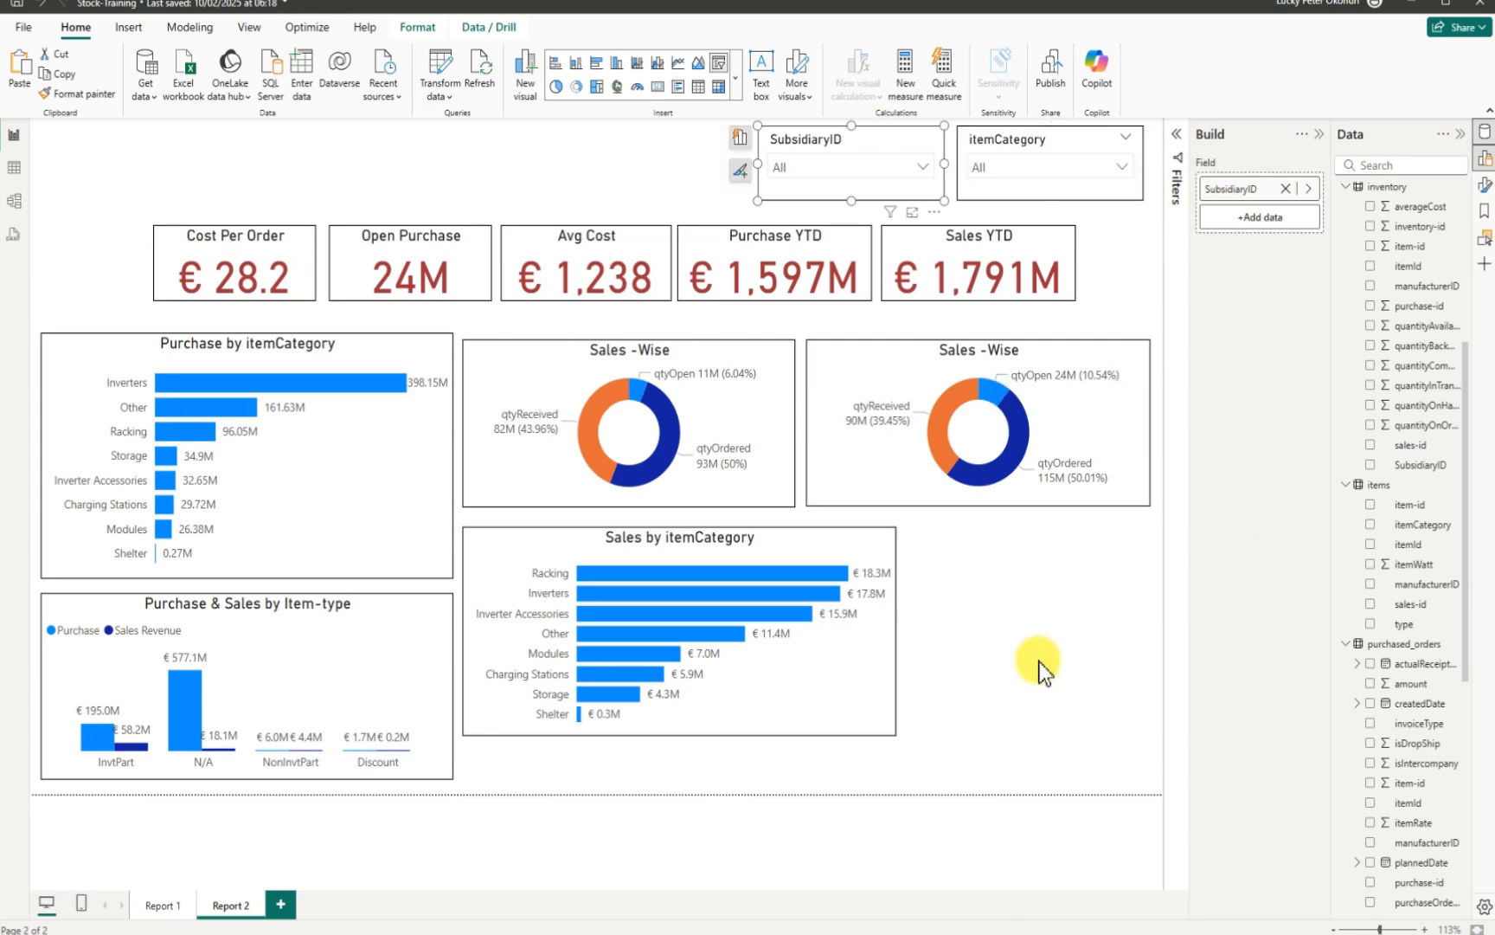
pyautogui.click(1032, 663)
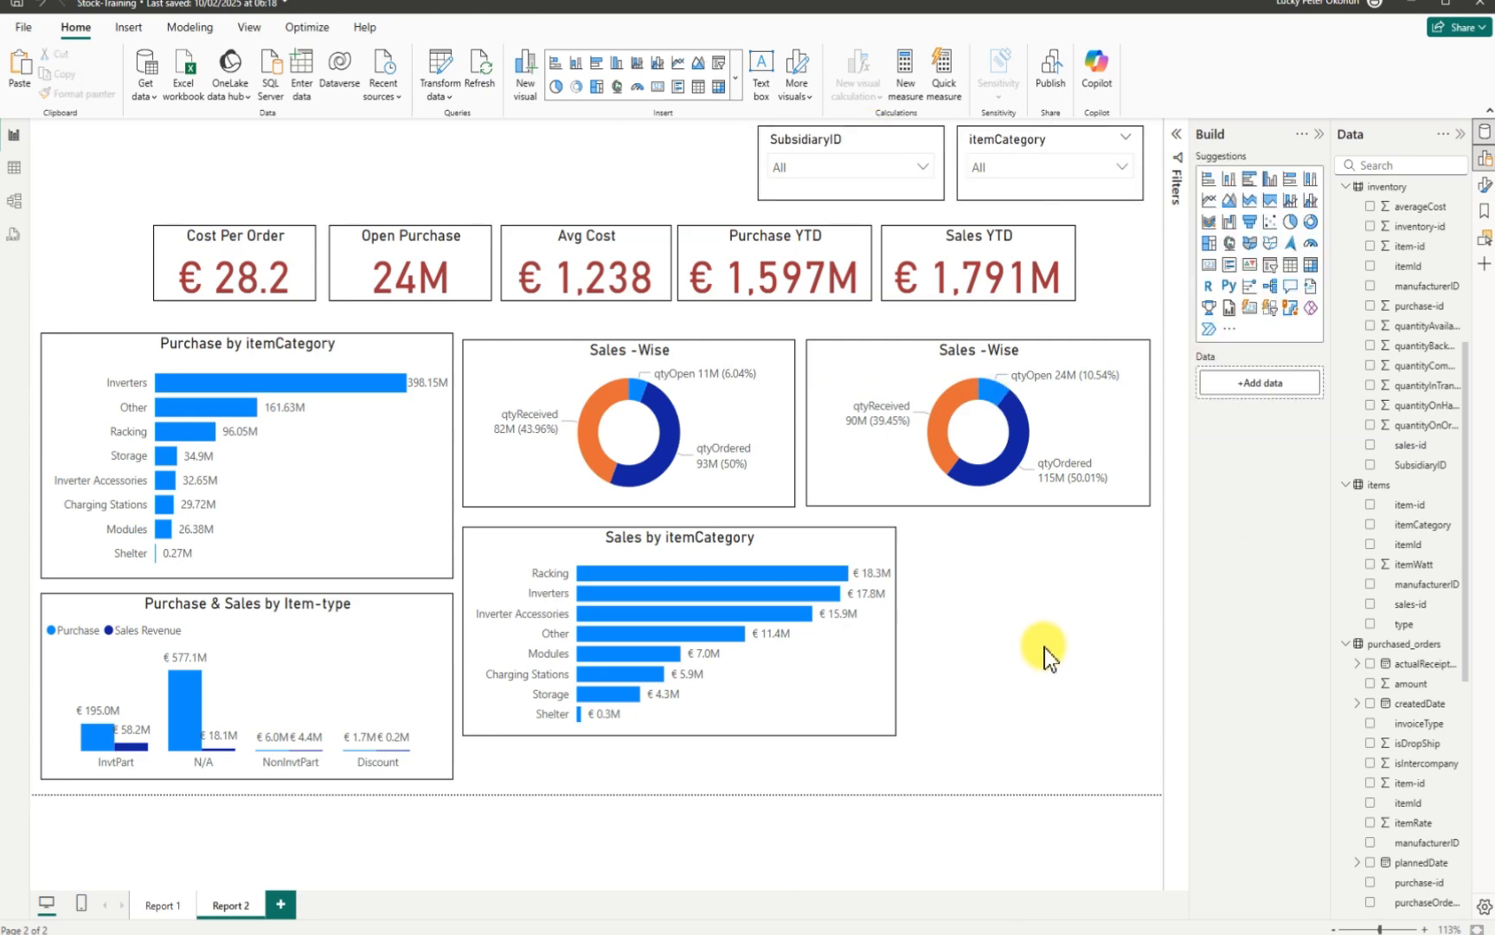
# Step: Test the itemCategory slicer with Charging Stations, Inverter Accessories and Inverters in turn, and clear the selection
pyautogui.click(1123, 167)
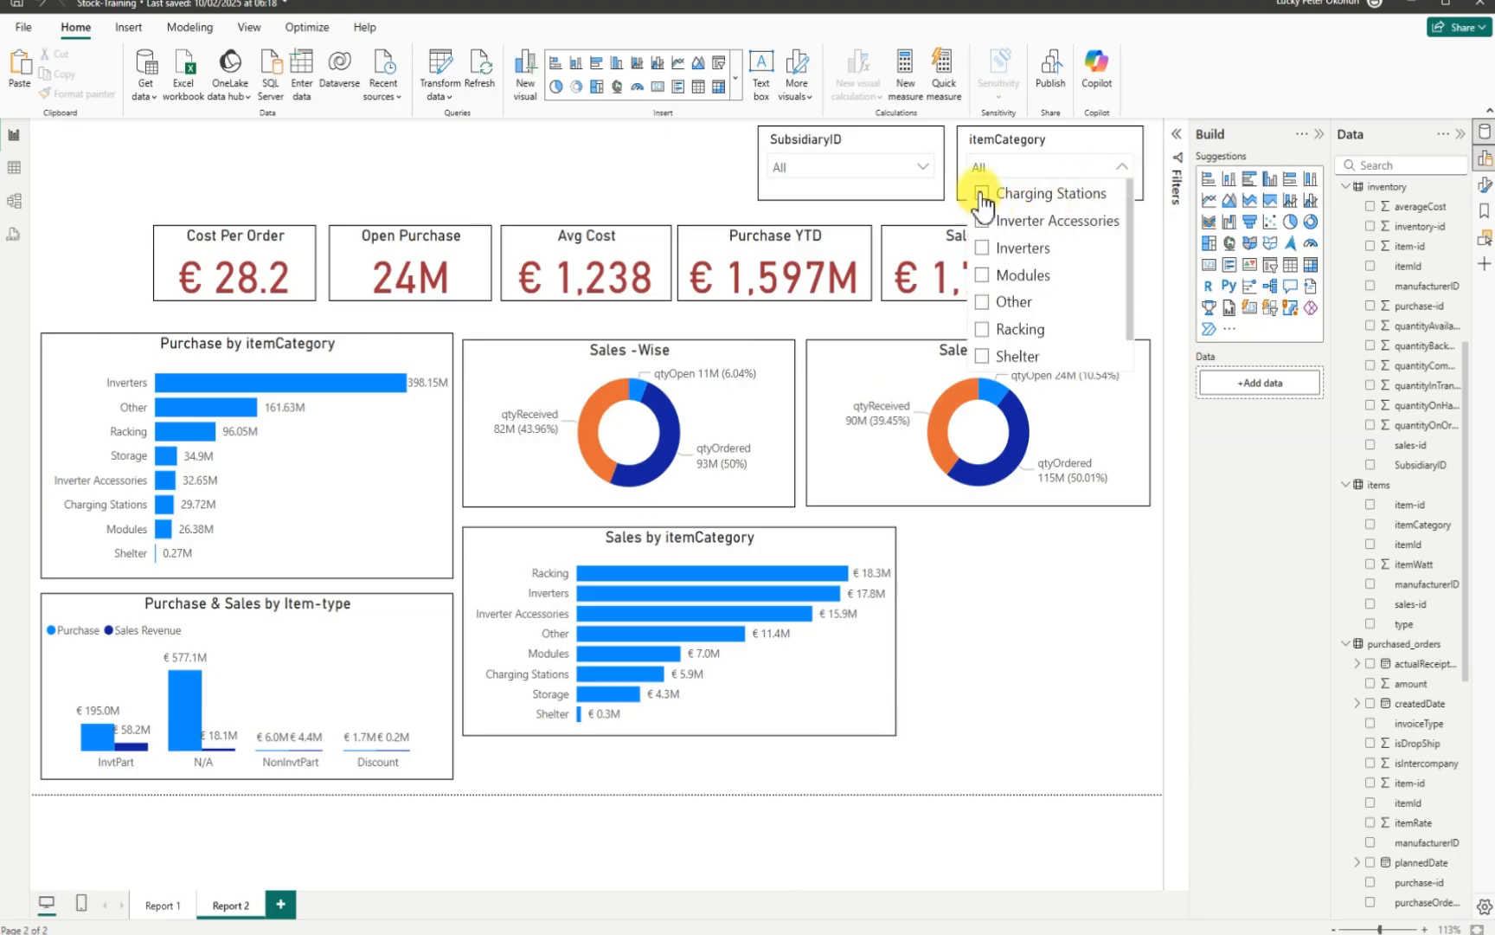
pyautogui.click(982, 194)
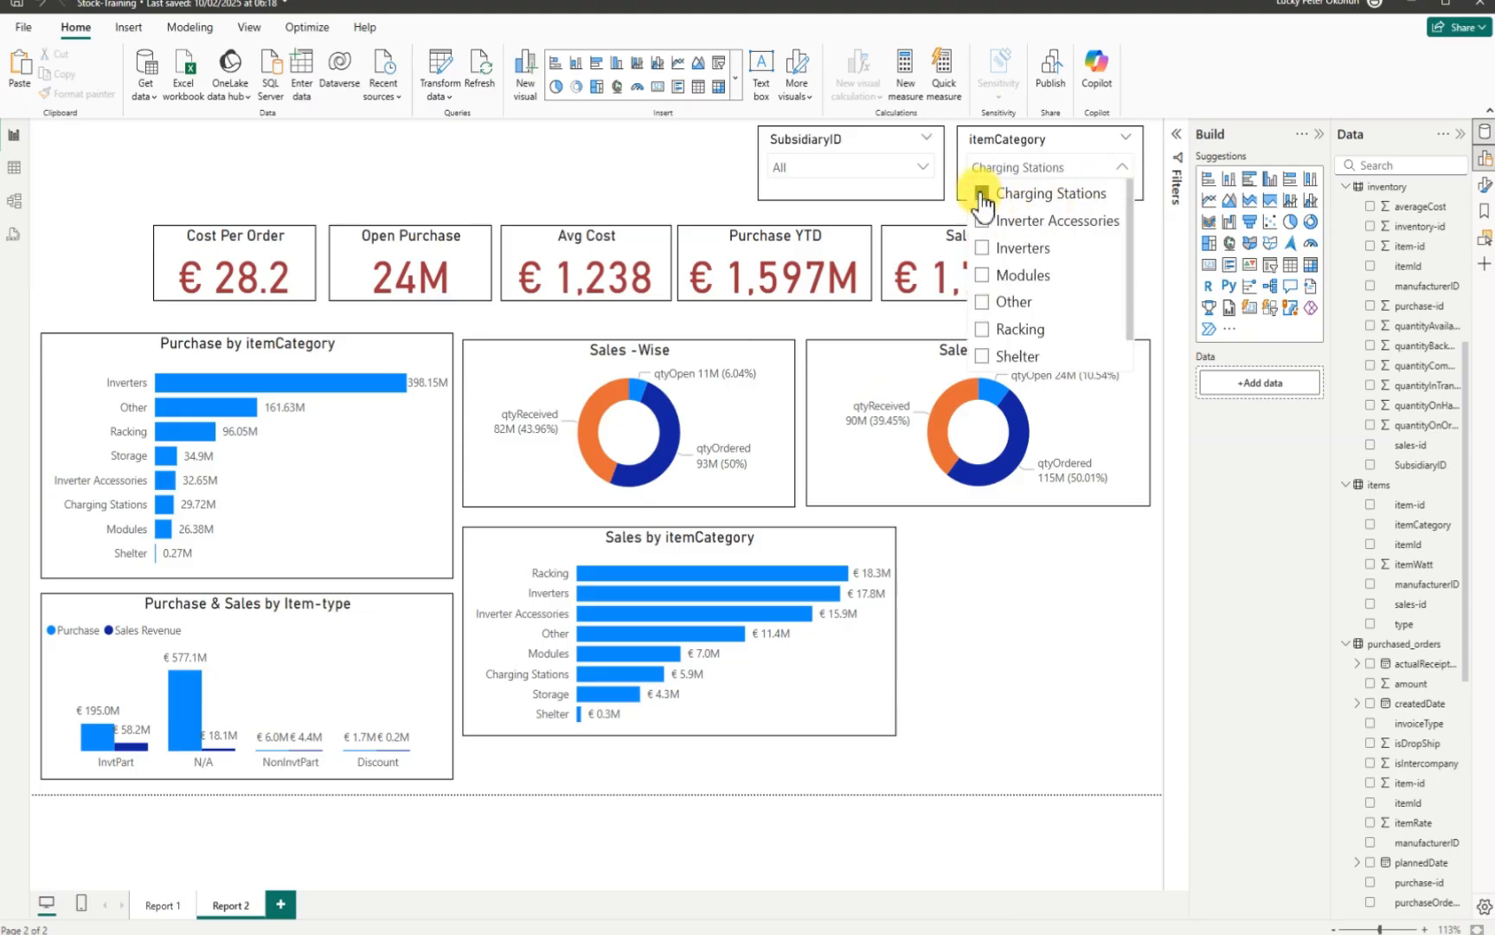
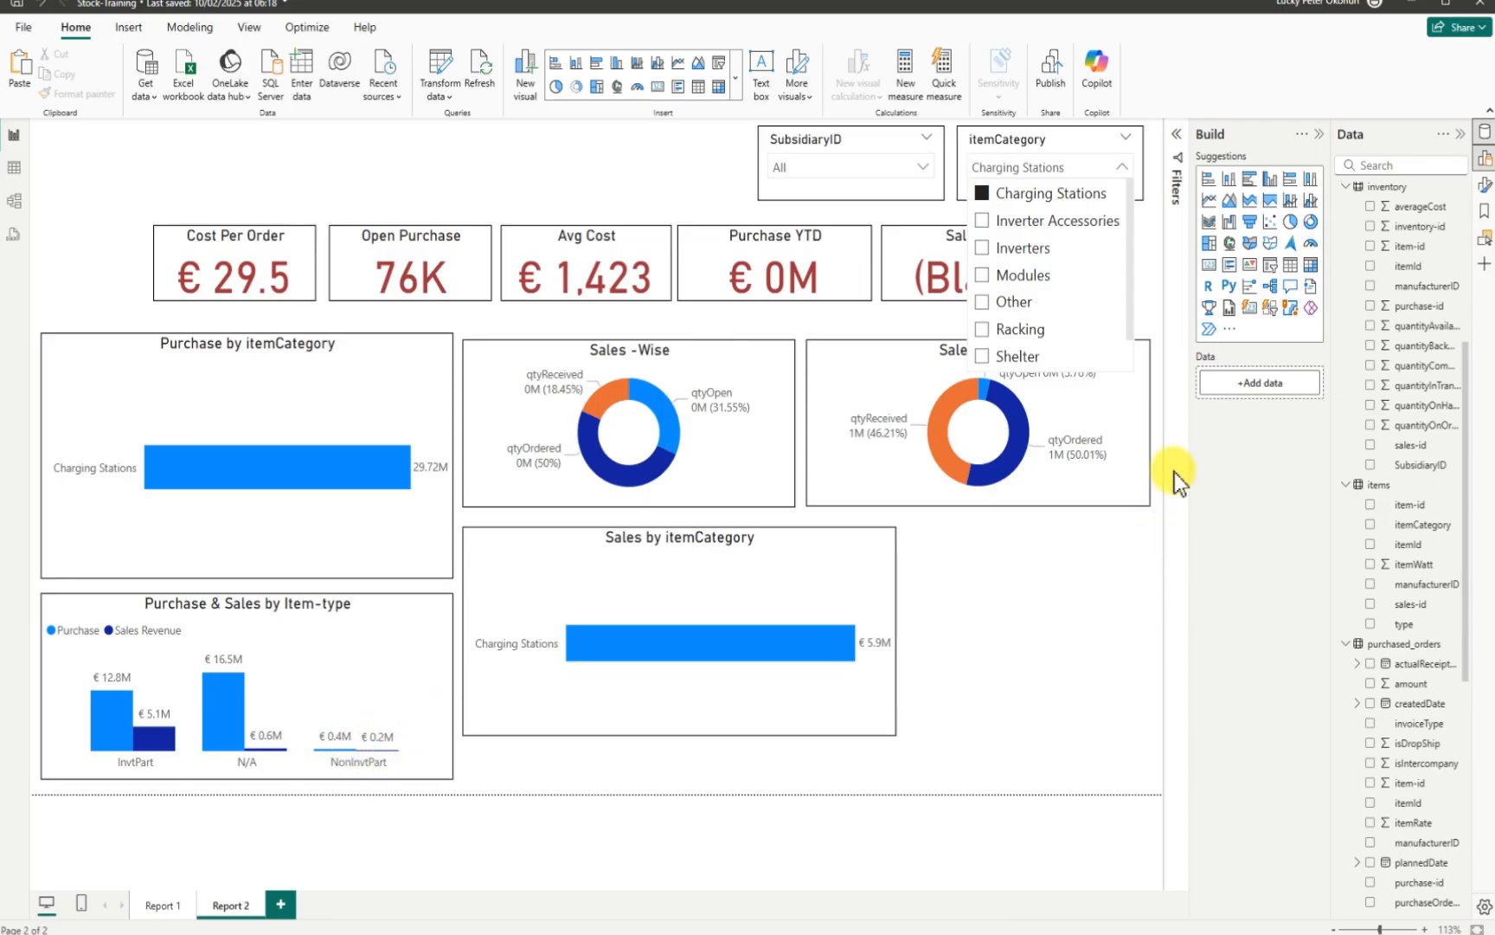
pyautogui.click(985, 224)
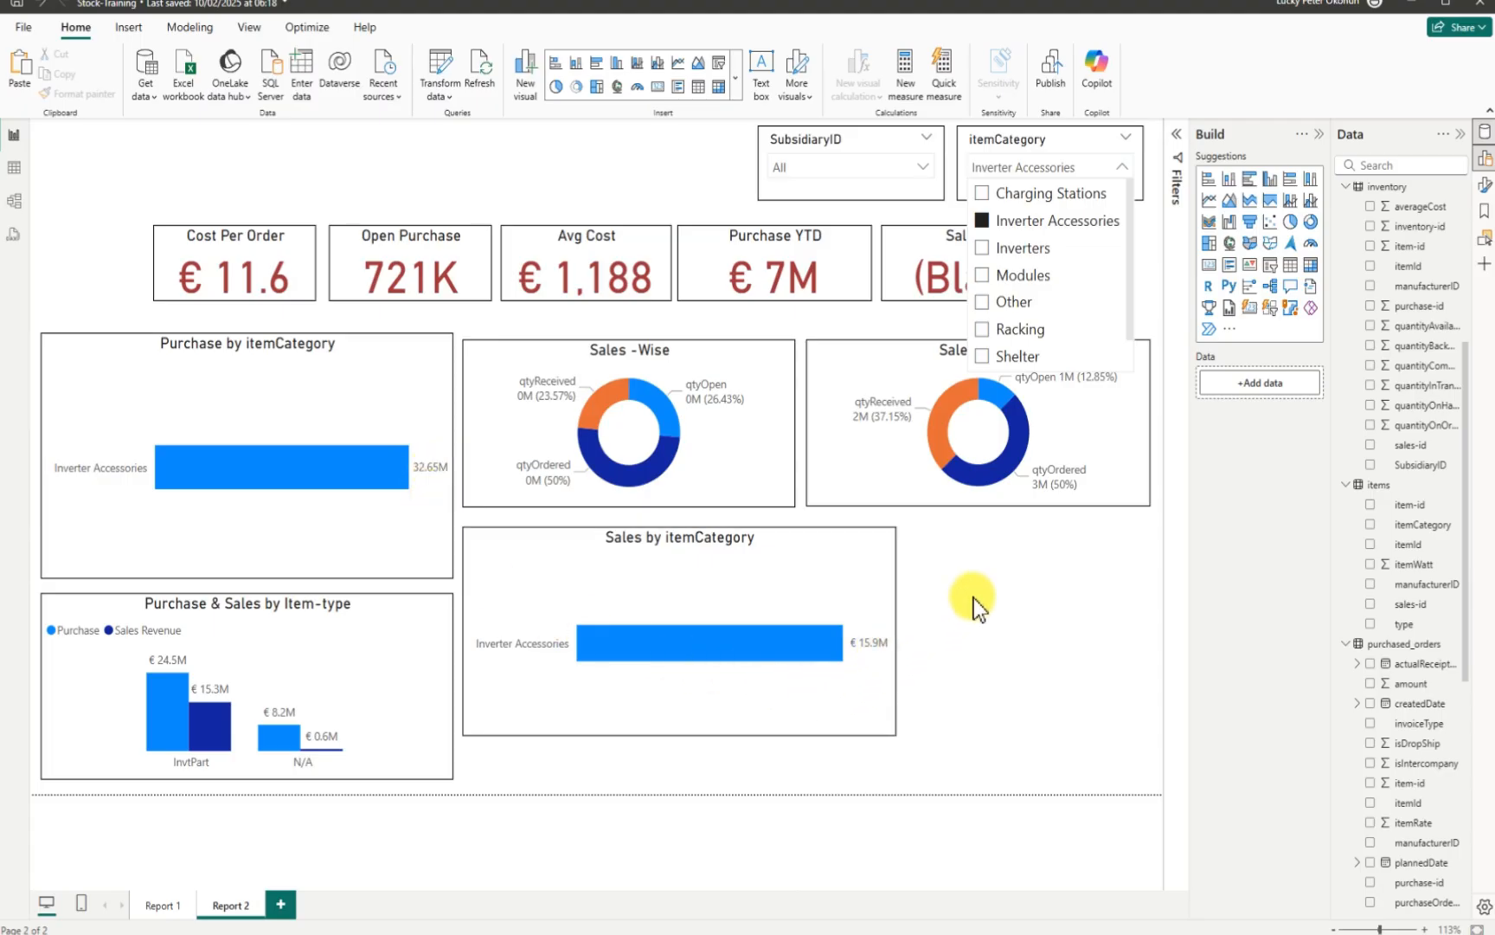
pyautogui.click(984, 247)
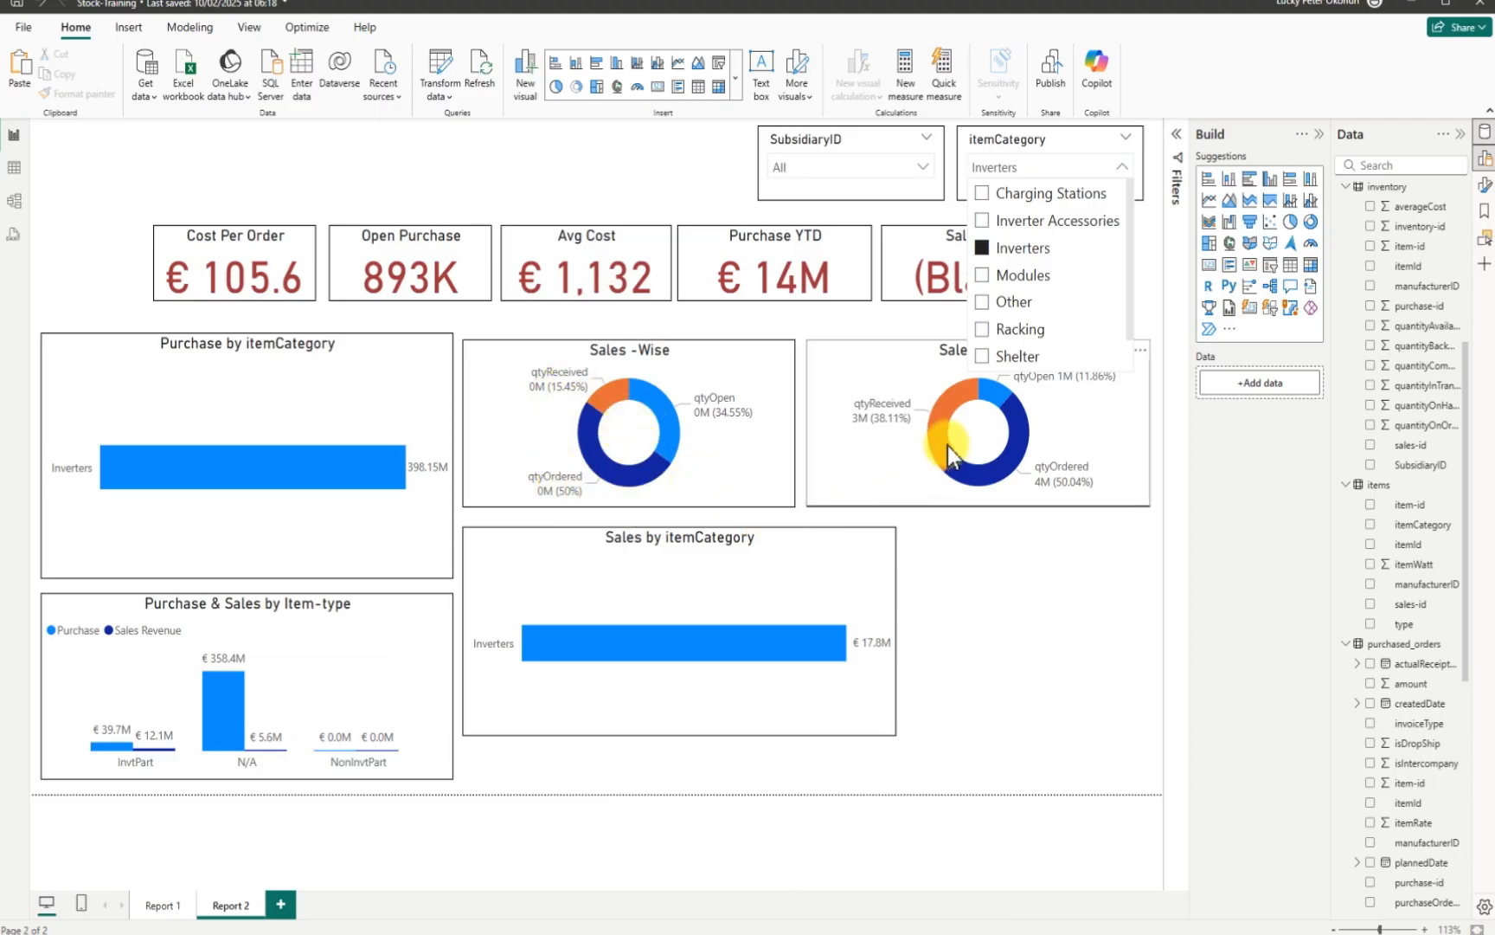
pyautogui.moveTo(884, 413)
pyautogui.click(888, 377)
pyautogui.click(888, 378)
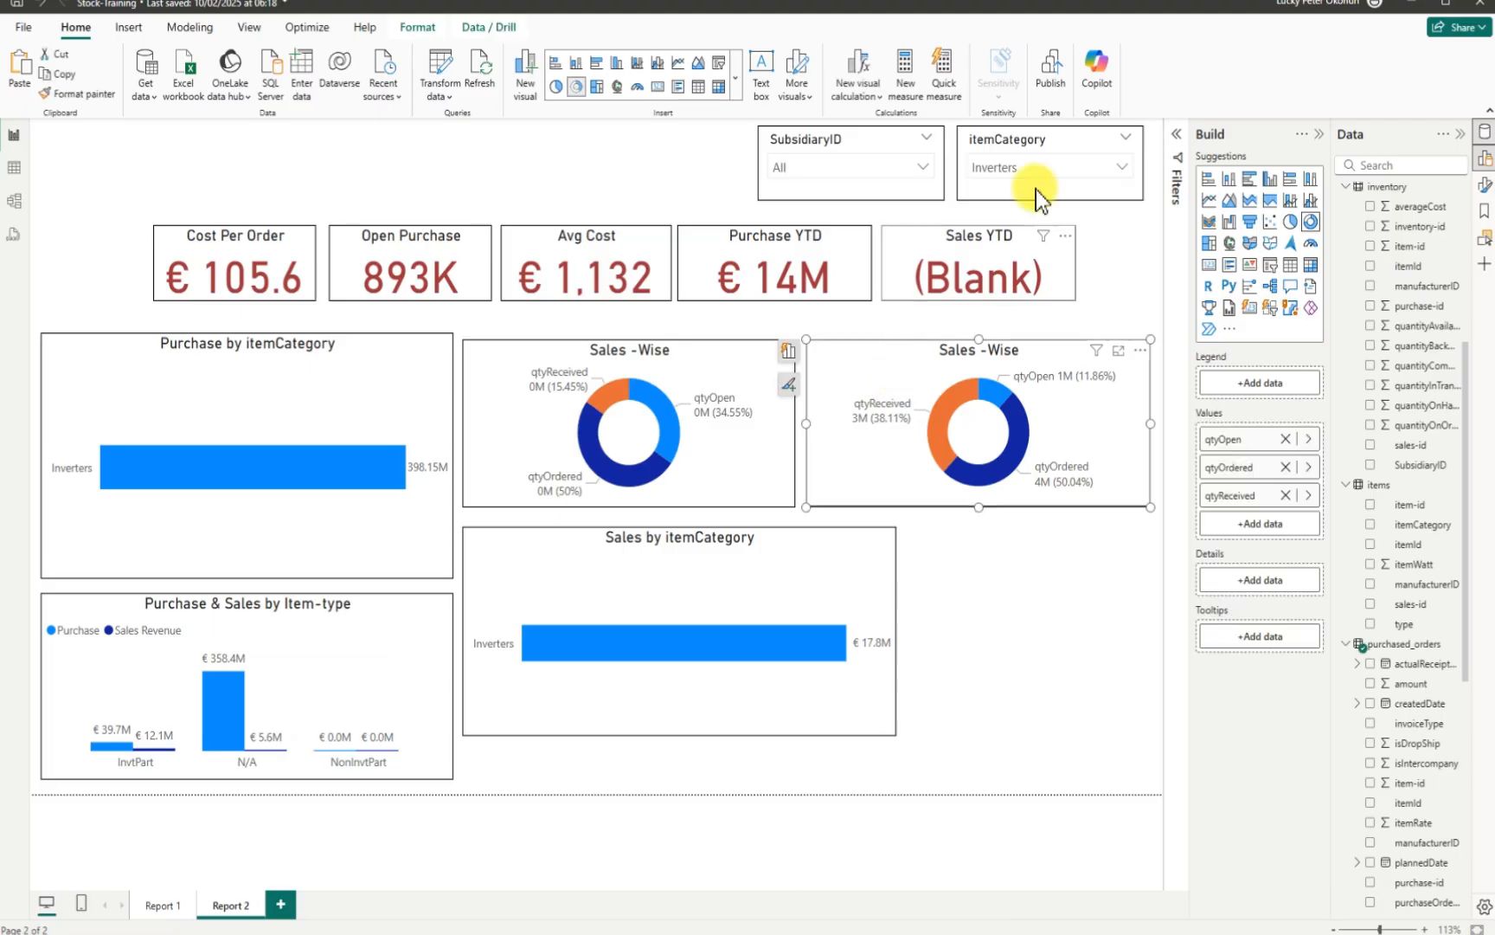
pyautogui.click(1122, 167)
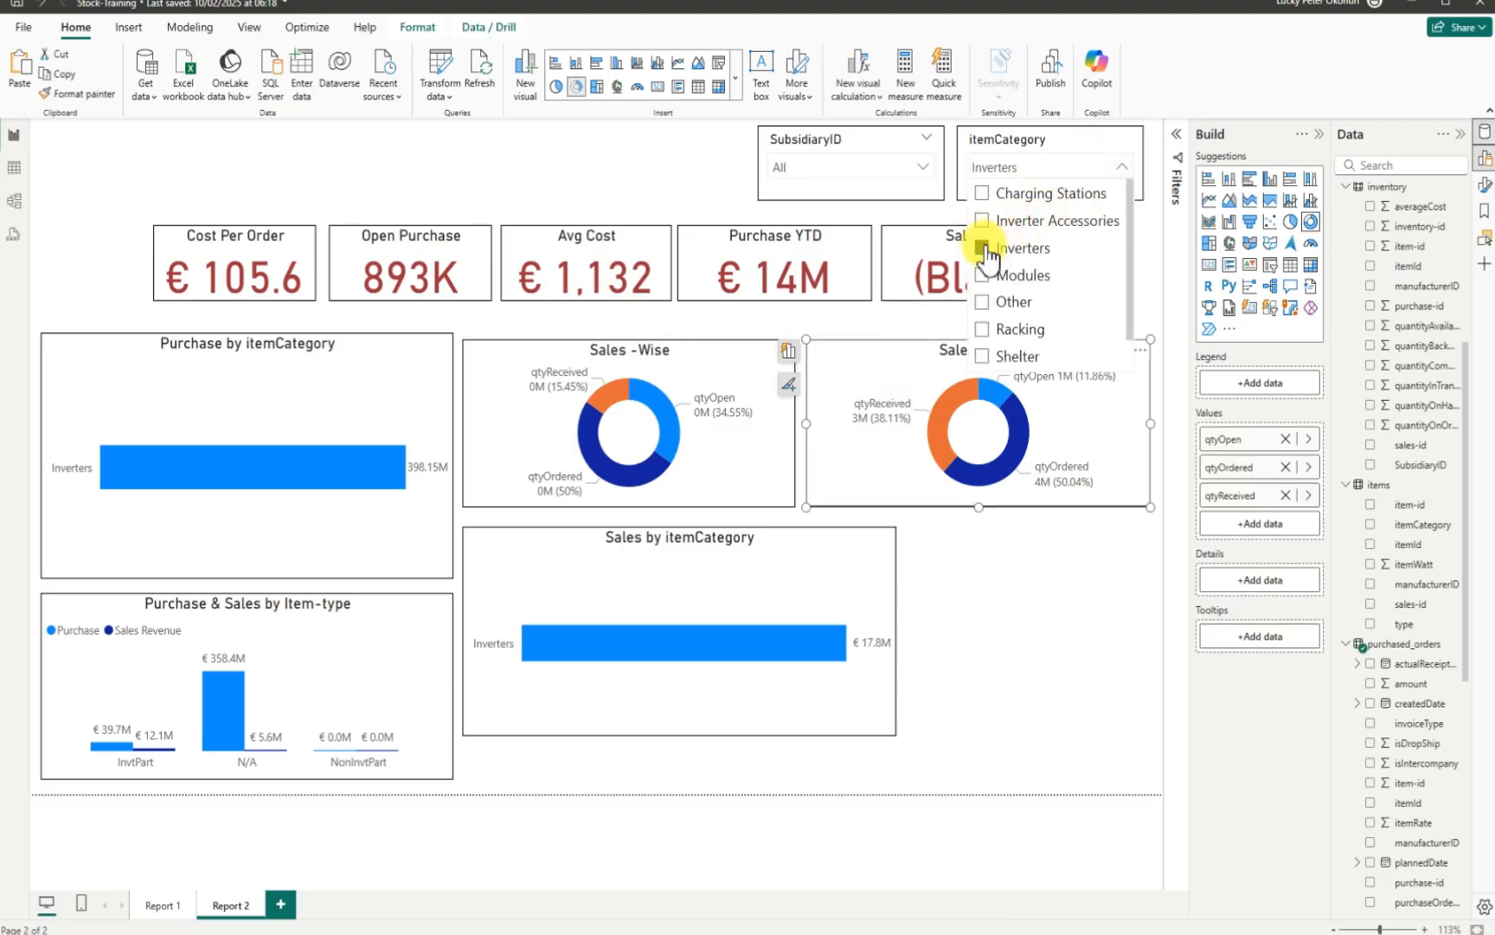
pyautogui.click(942, 443)
pyautogui.click(893, 458)
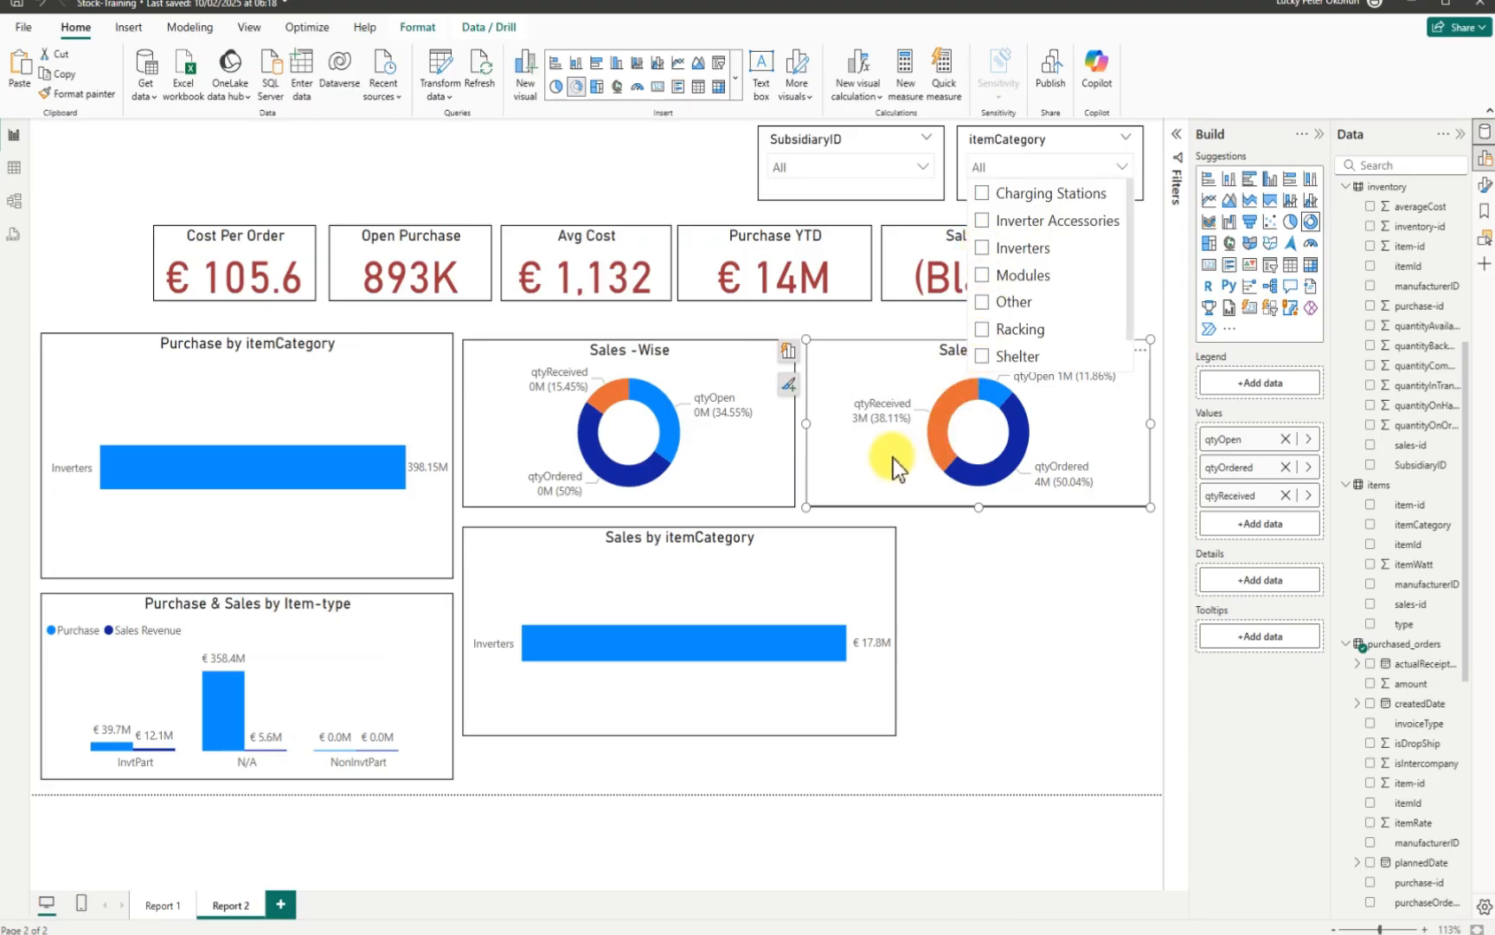
# Step: Change the title of the donut chart based on purchased_orders quantities to "Purchase -Wise"
pyautogui.click(858, 374)
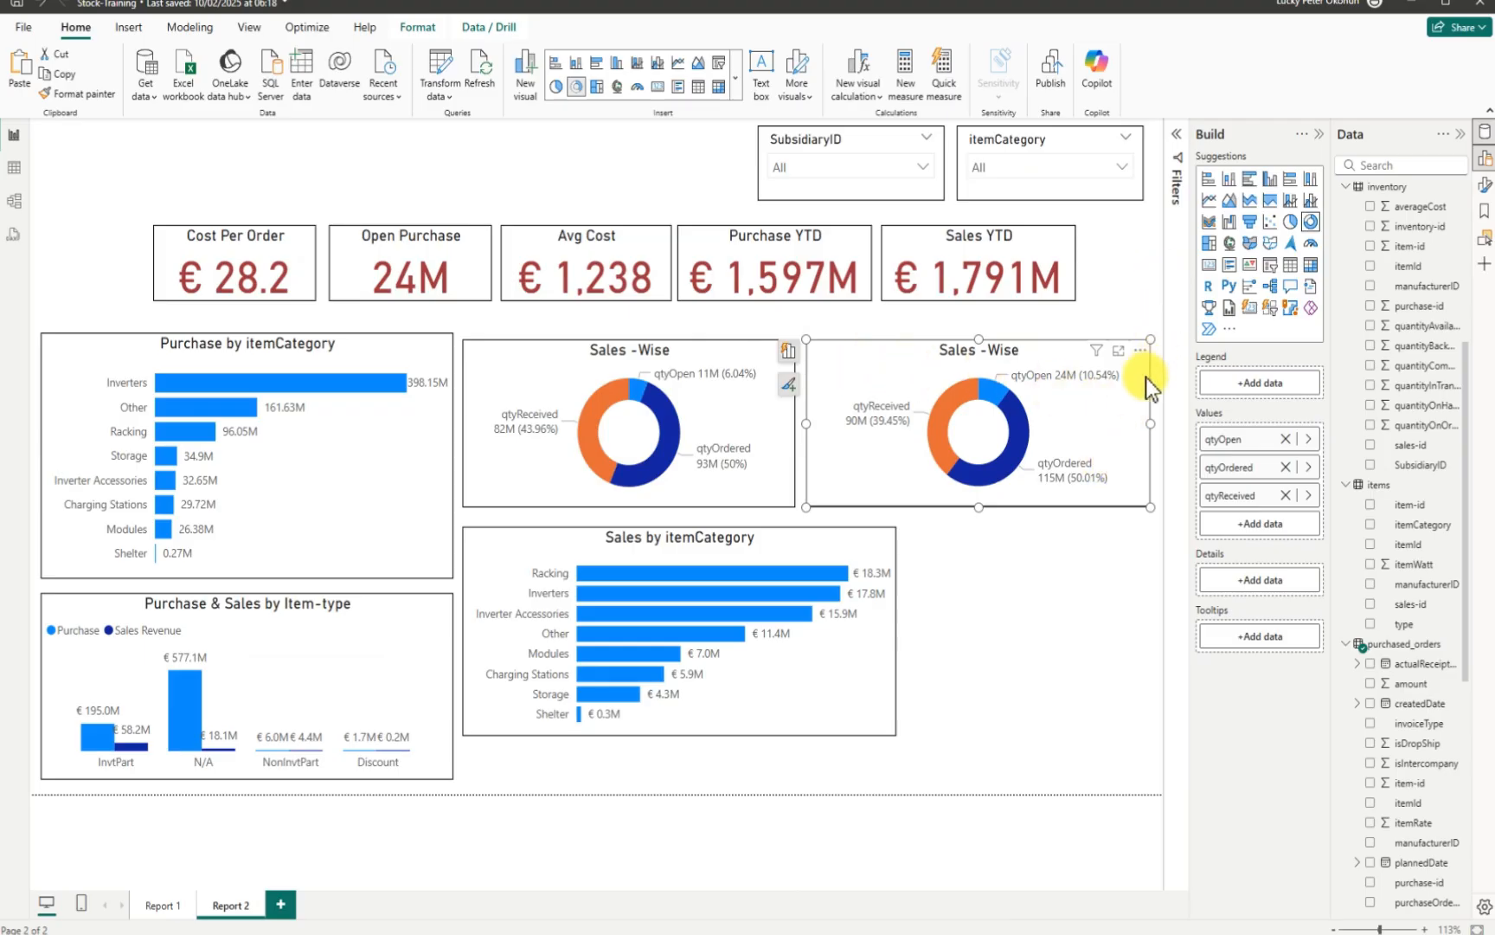
pyautogui.click(1140, 351)
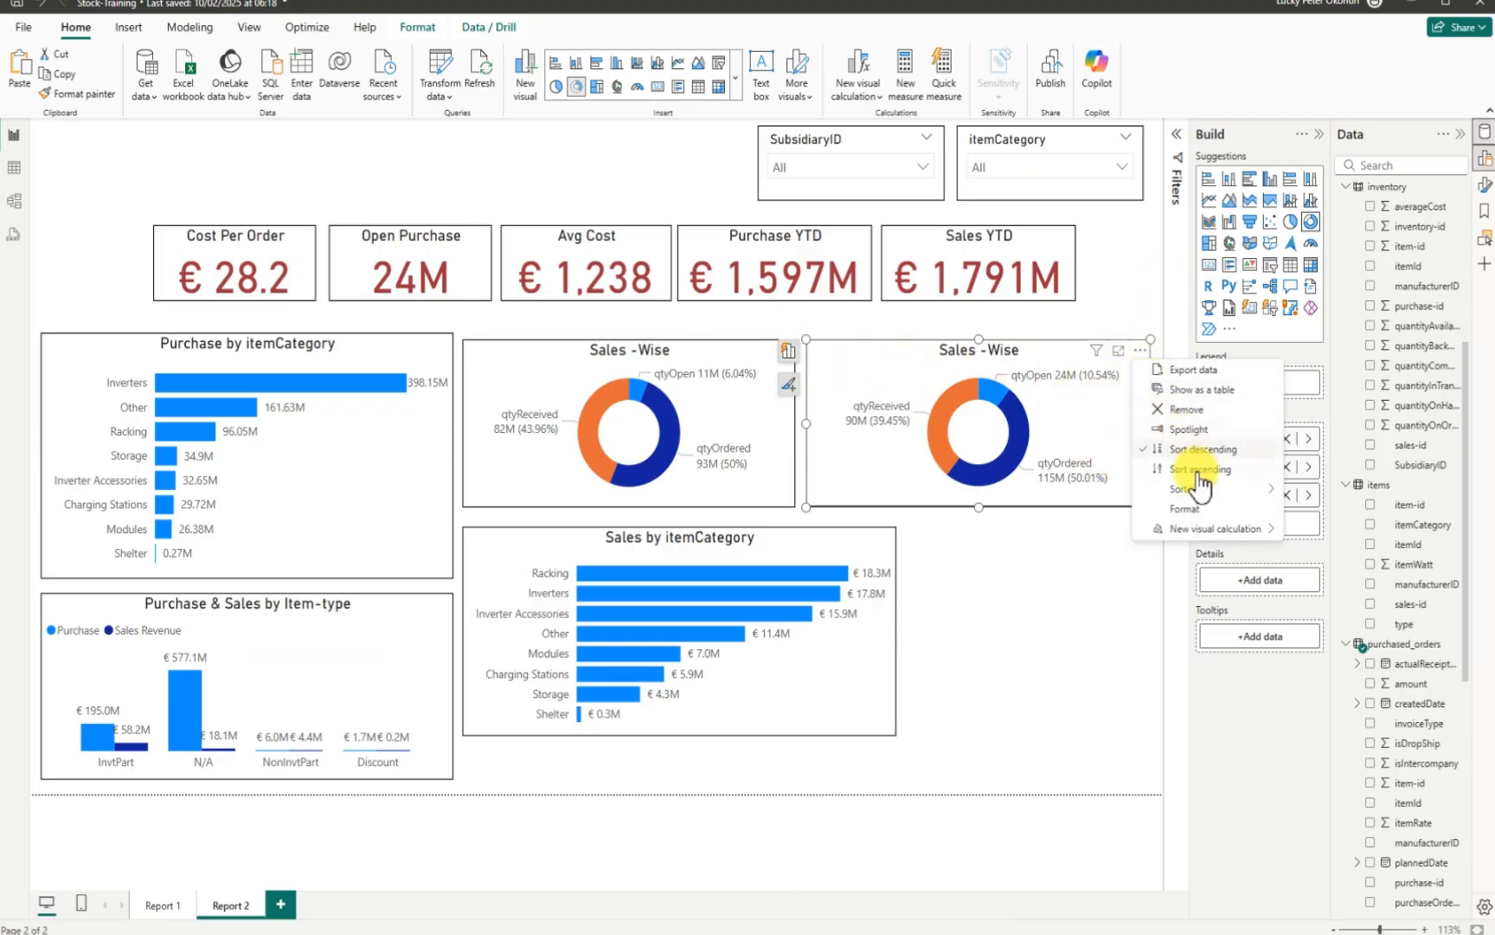
pyautogui.click(1193, 509)
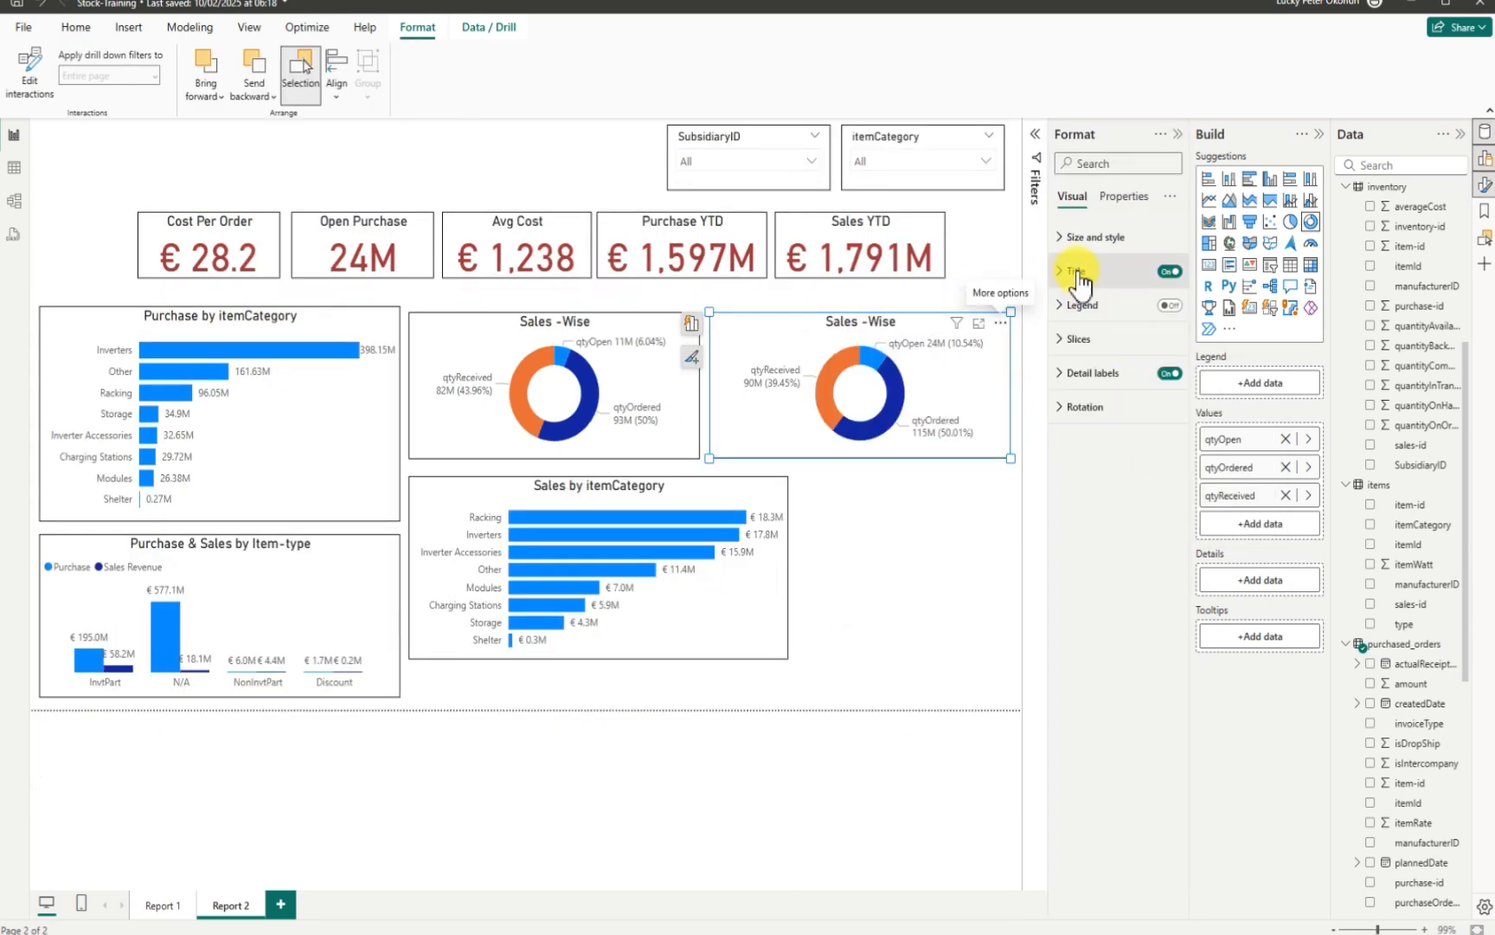
pyautogui.click(1060, 273)
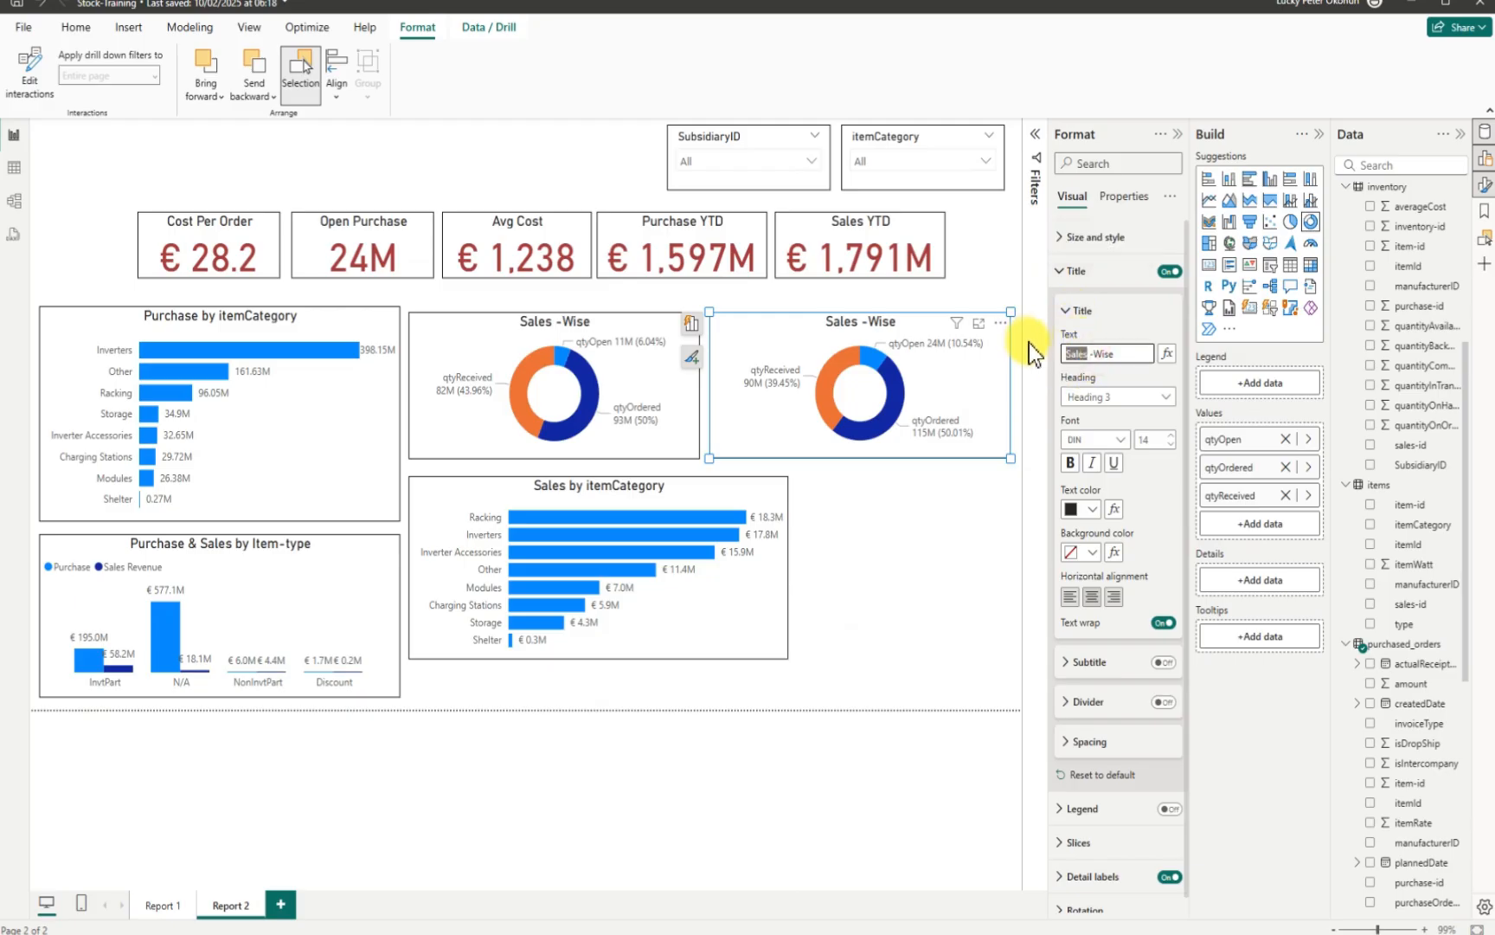
pyautogui.write('Purchase')
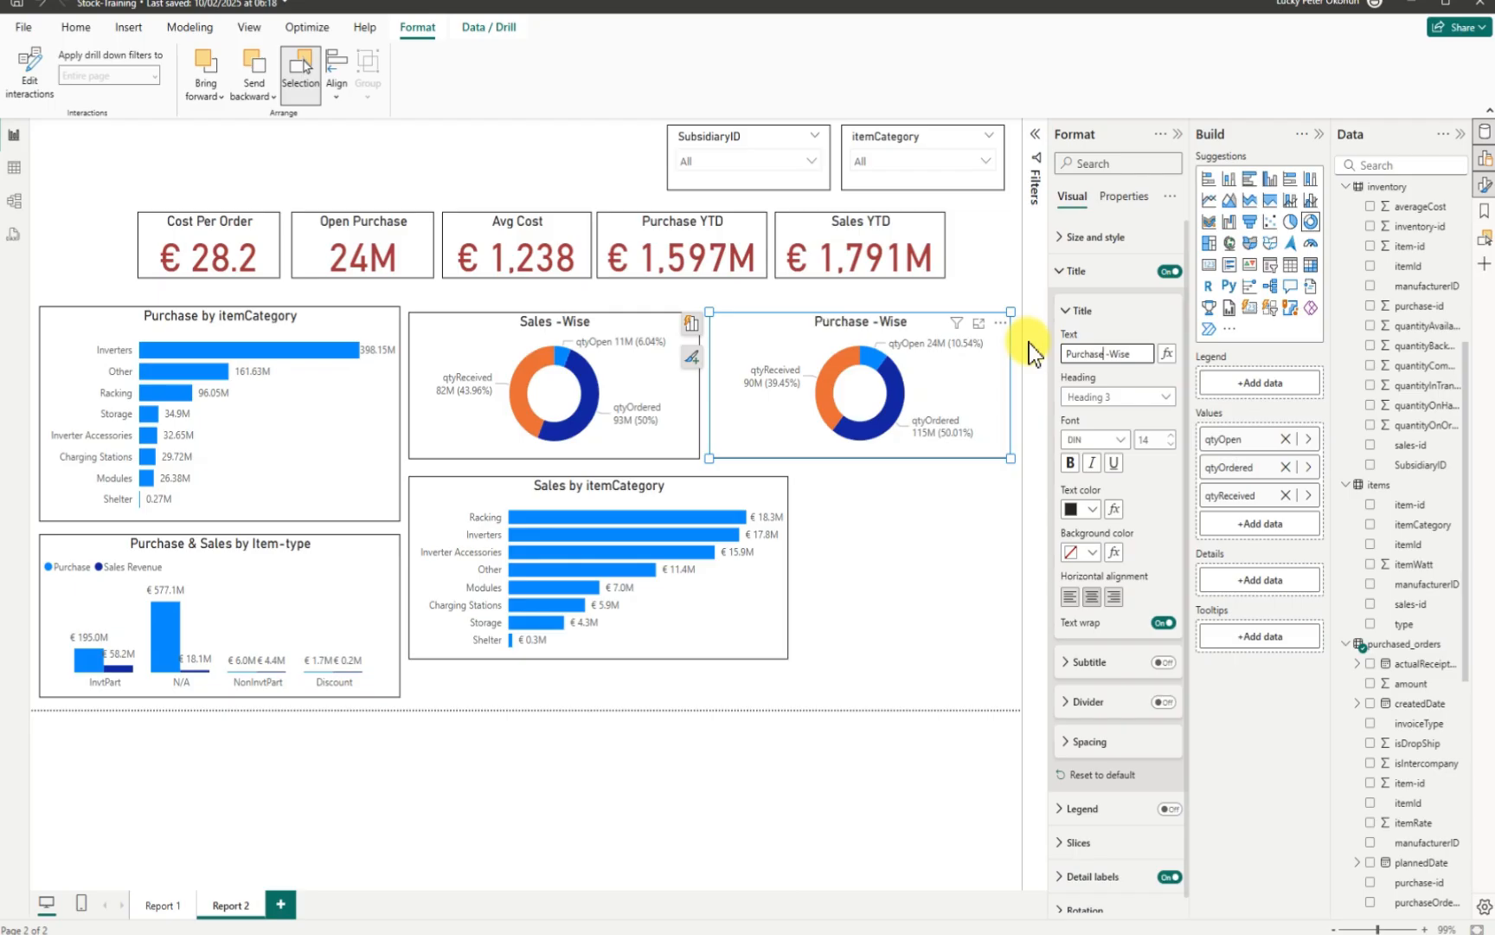
pyautogui.click(871, 562)
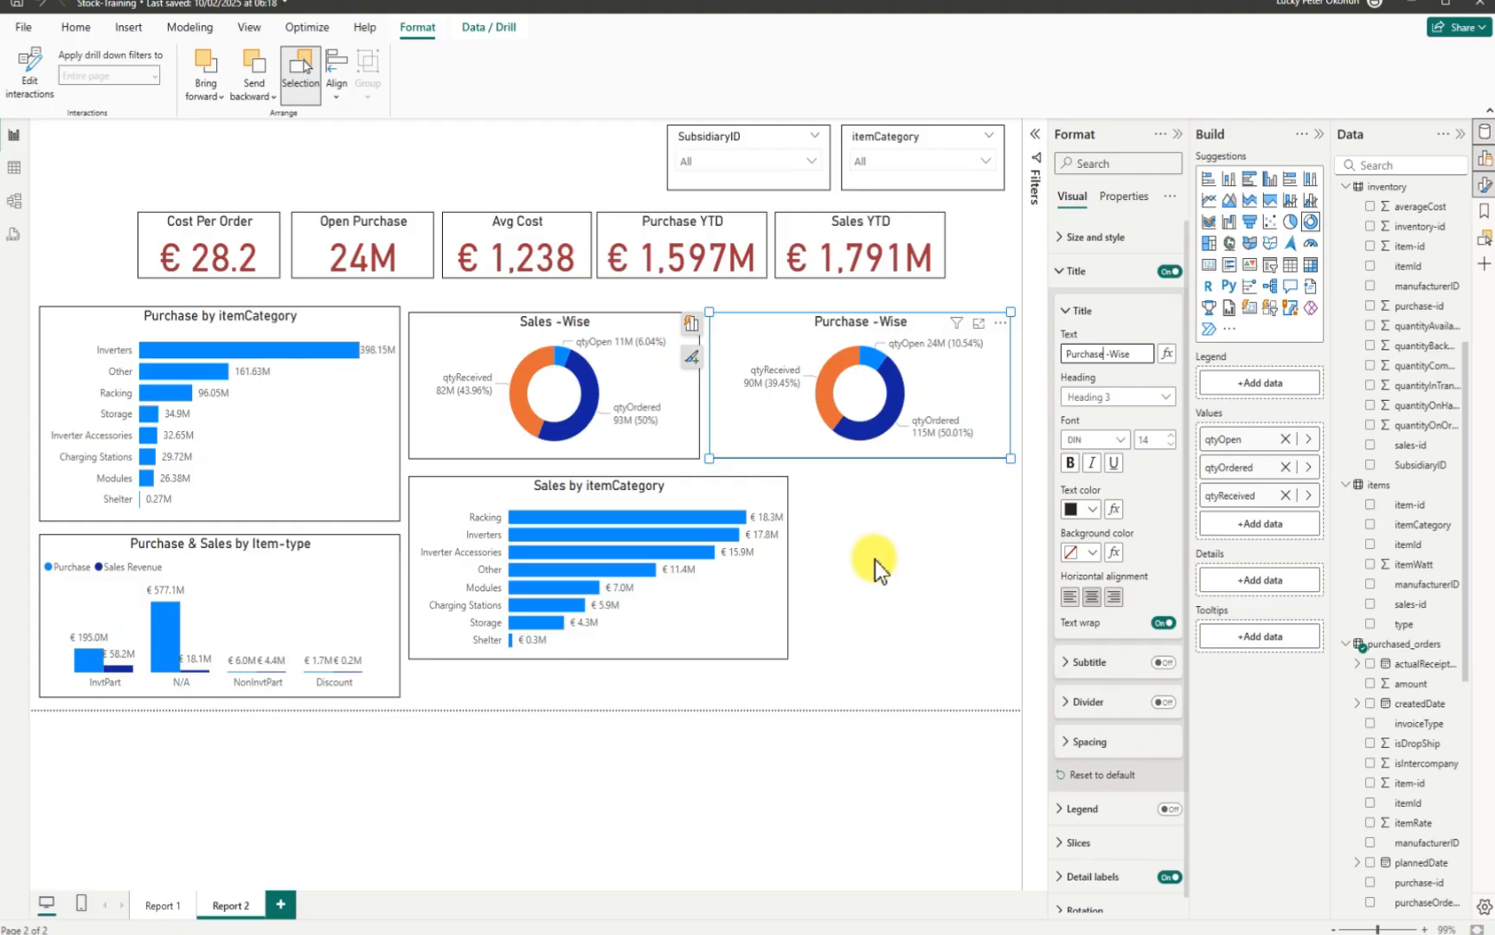
pyautogui.click(876, 560)
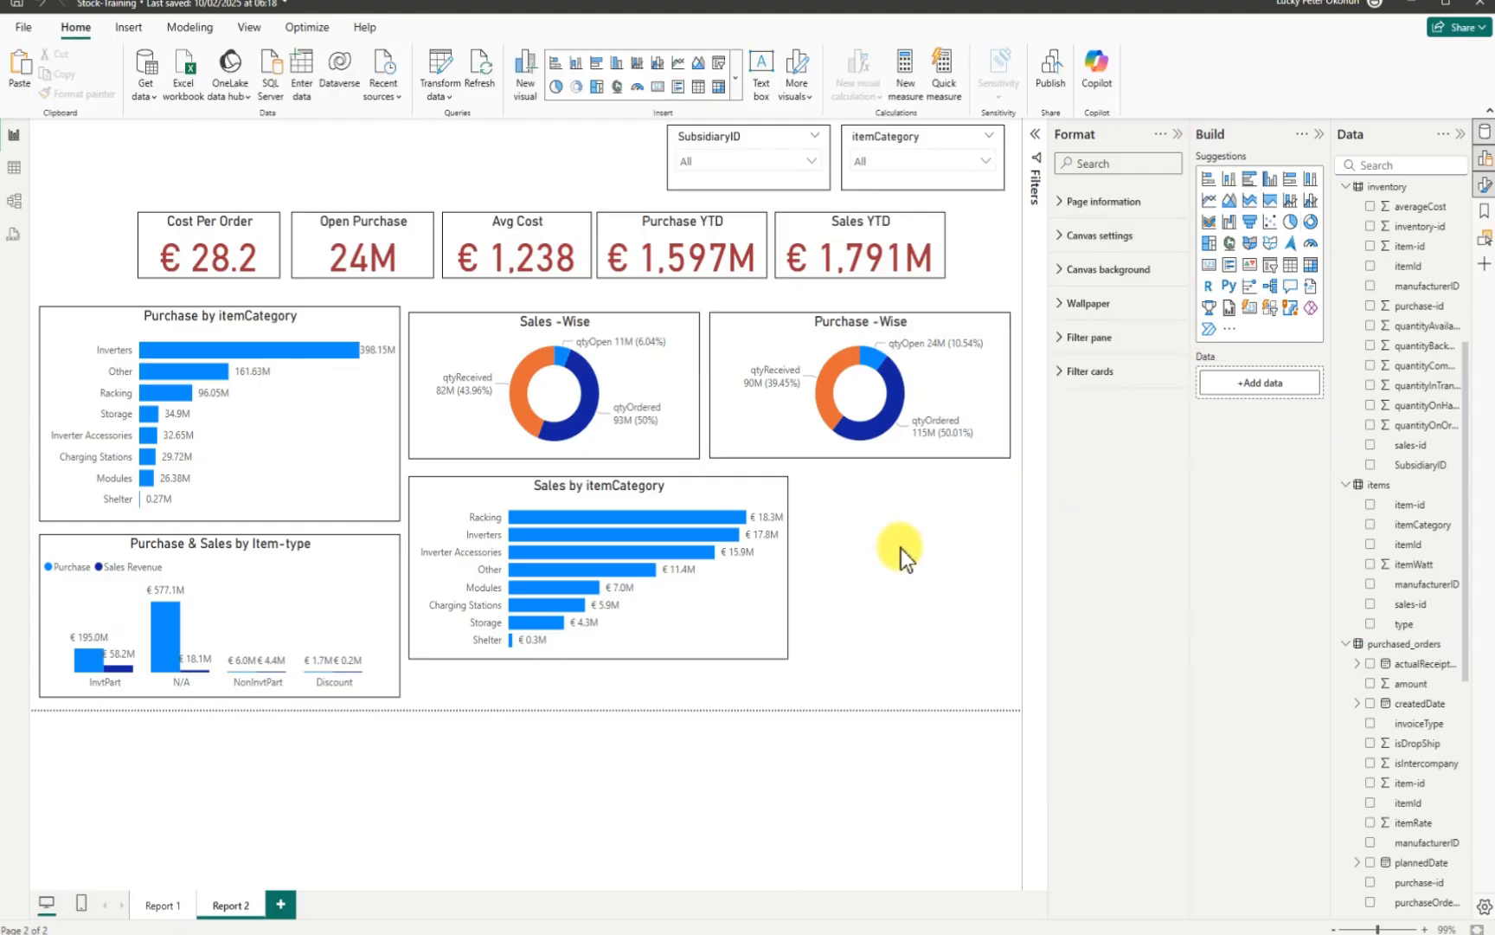
# Step: Test the SubsidiaryID slicer with A, G and J in turn, and clear the selection
pyautogui.click(811, 184)
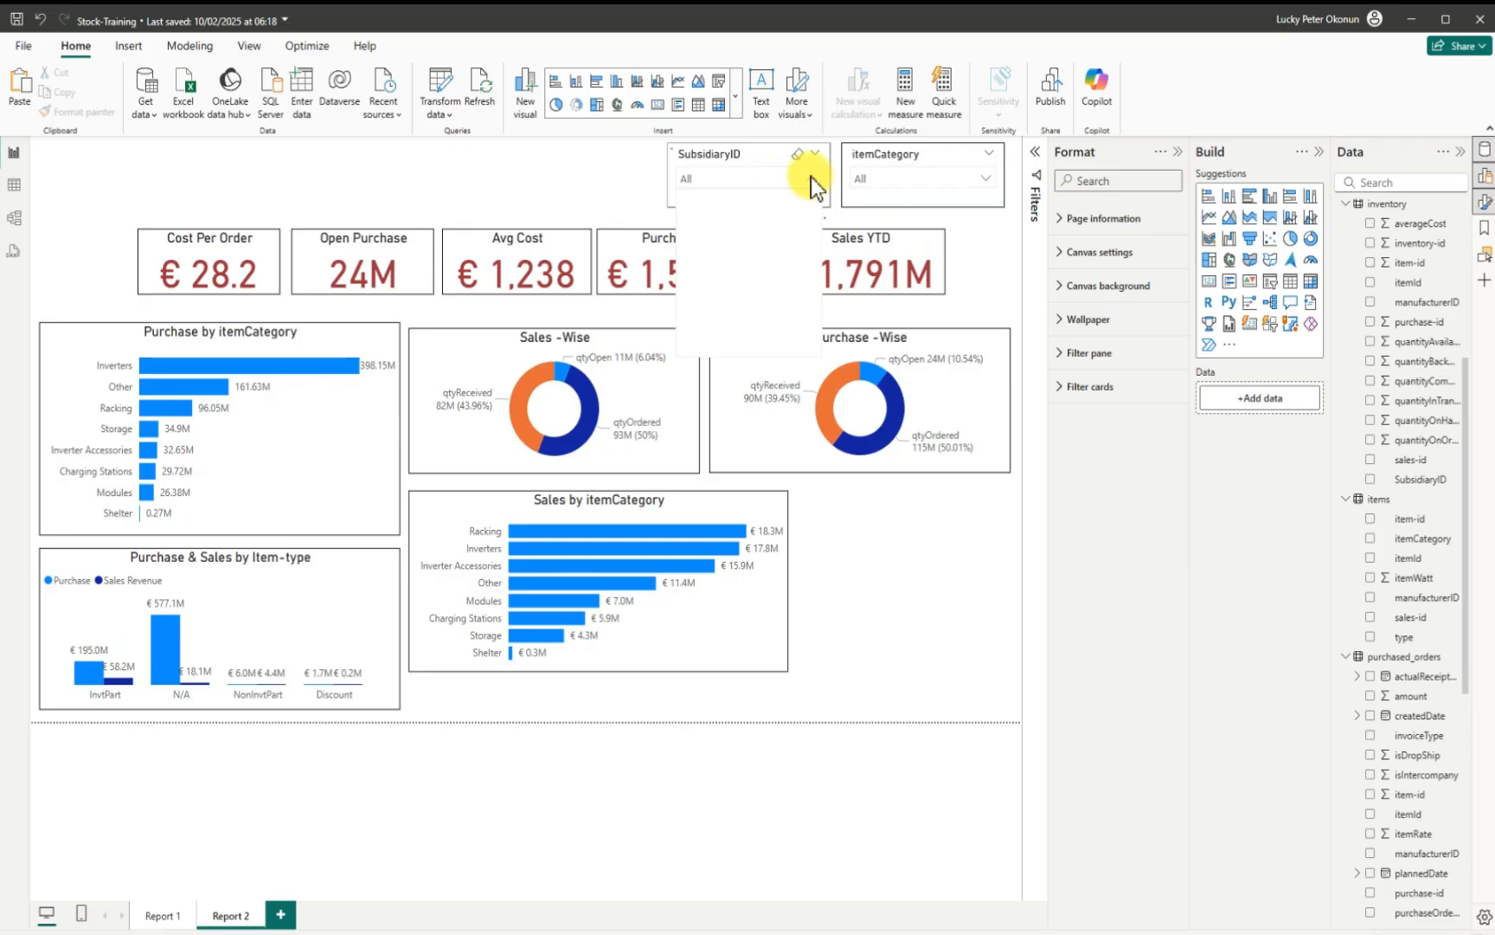
pyautogui.click(693, 204)
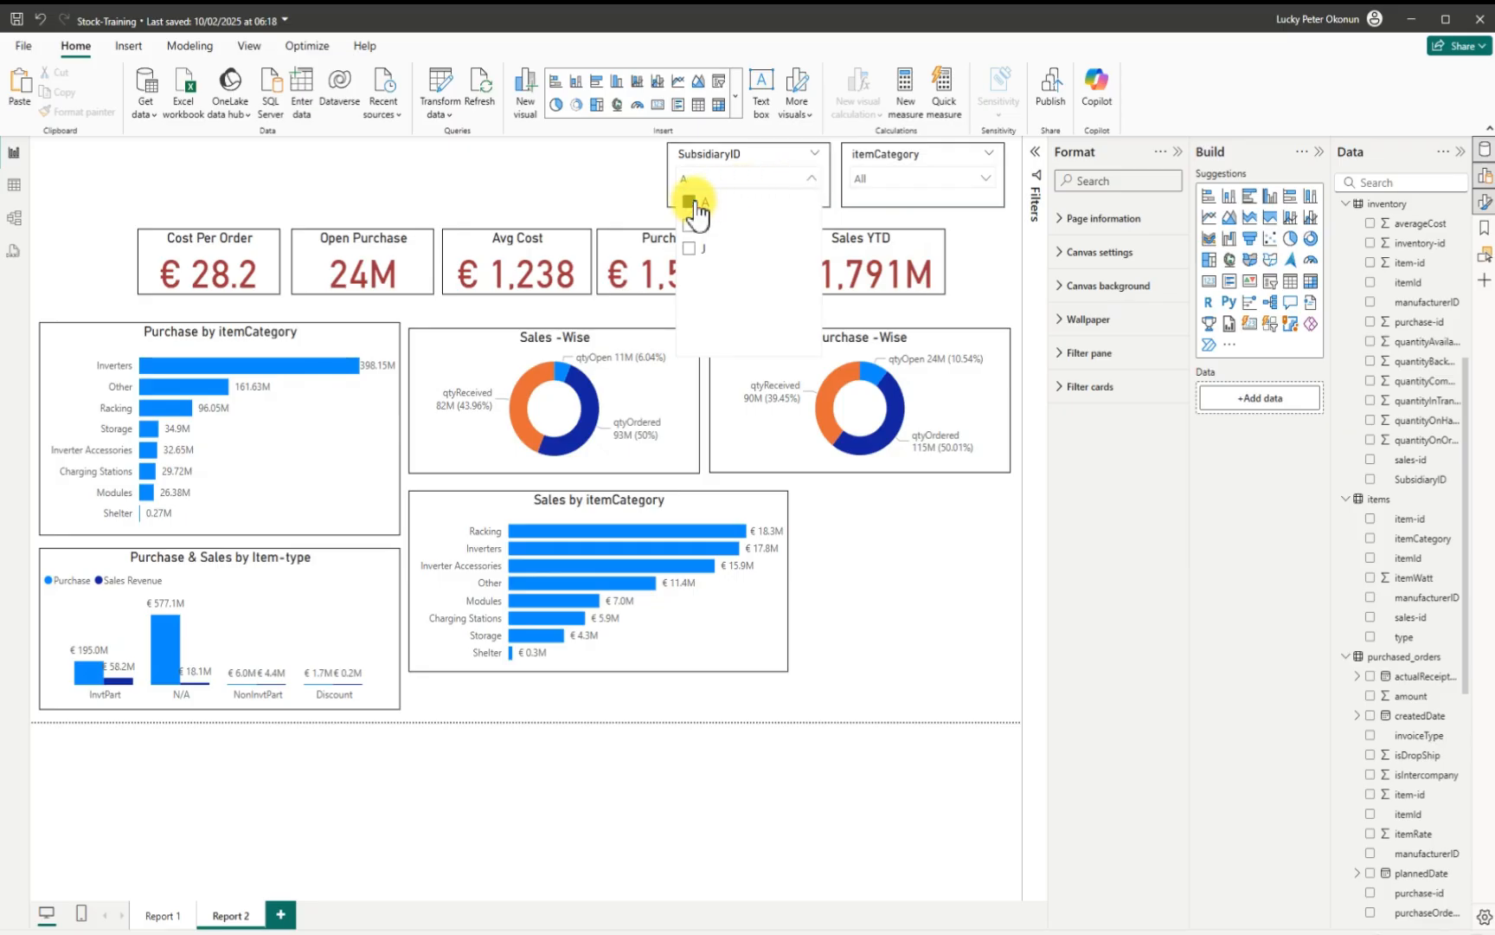
pyautogui.click(998, 296)
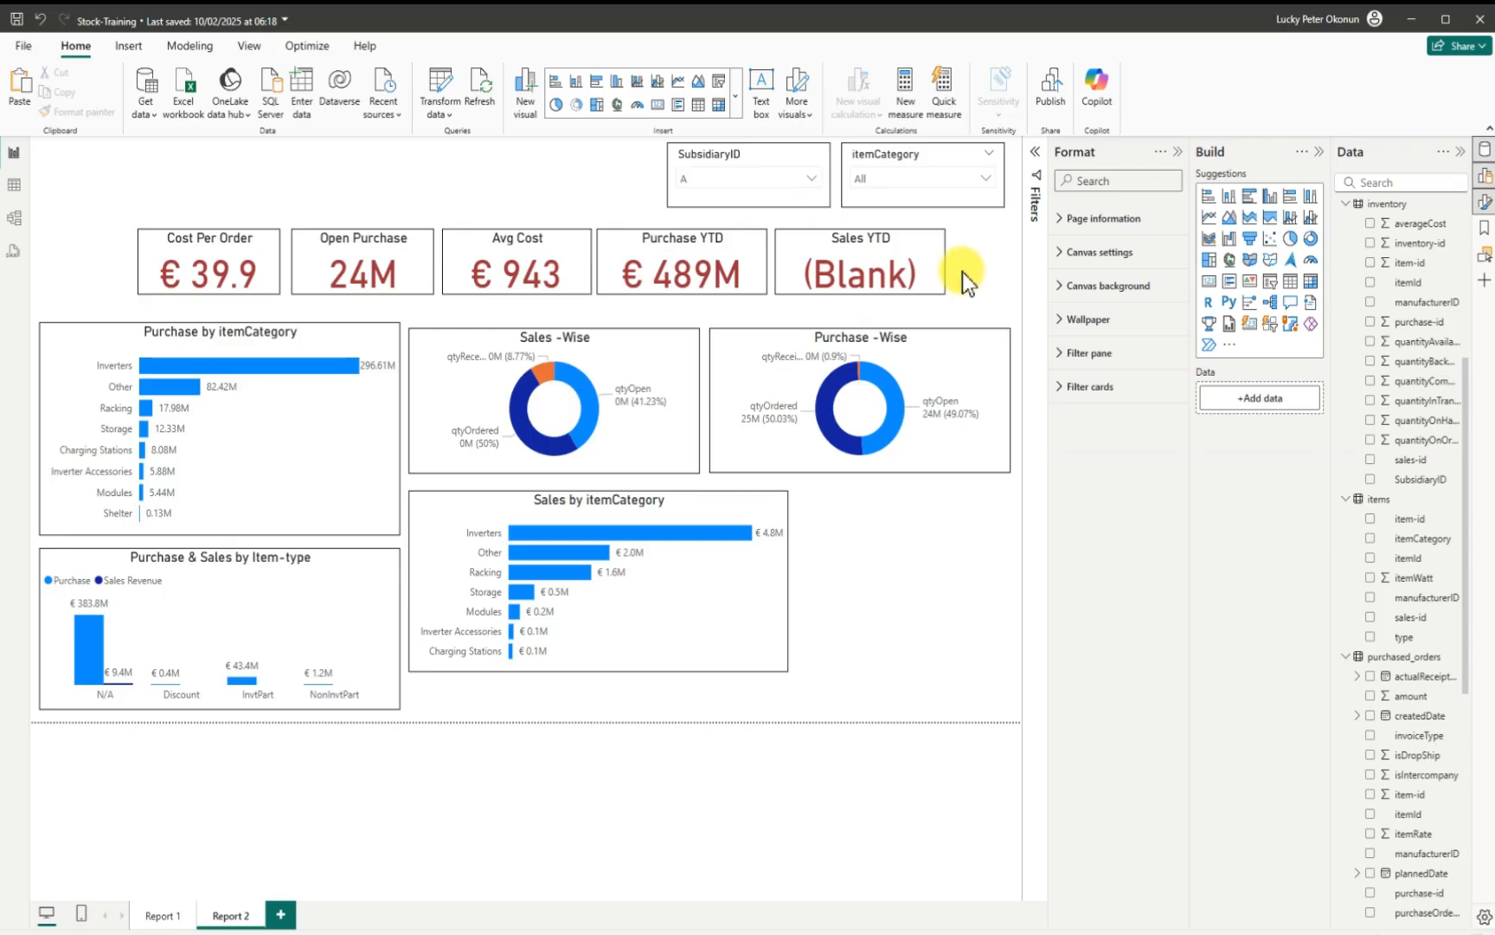
pyautogui.click(815, 179)
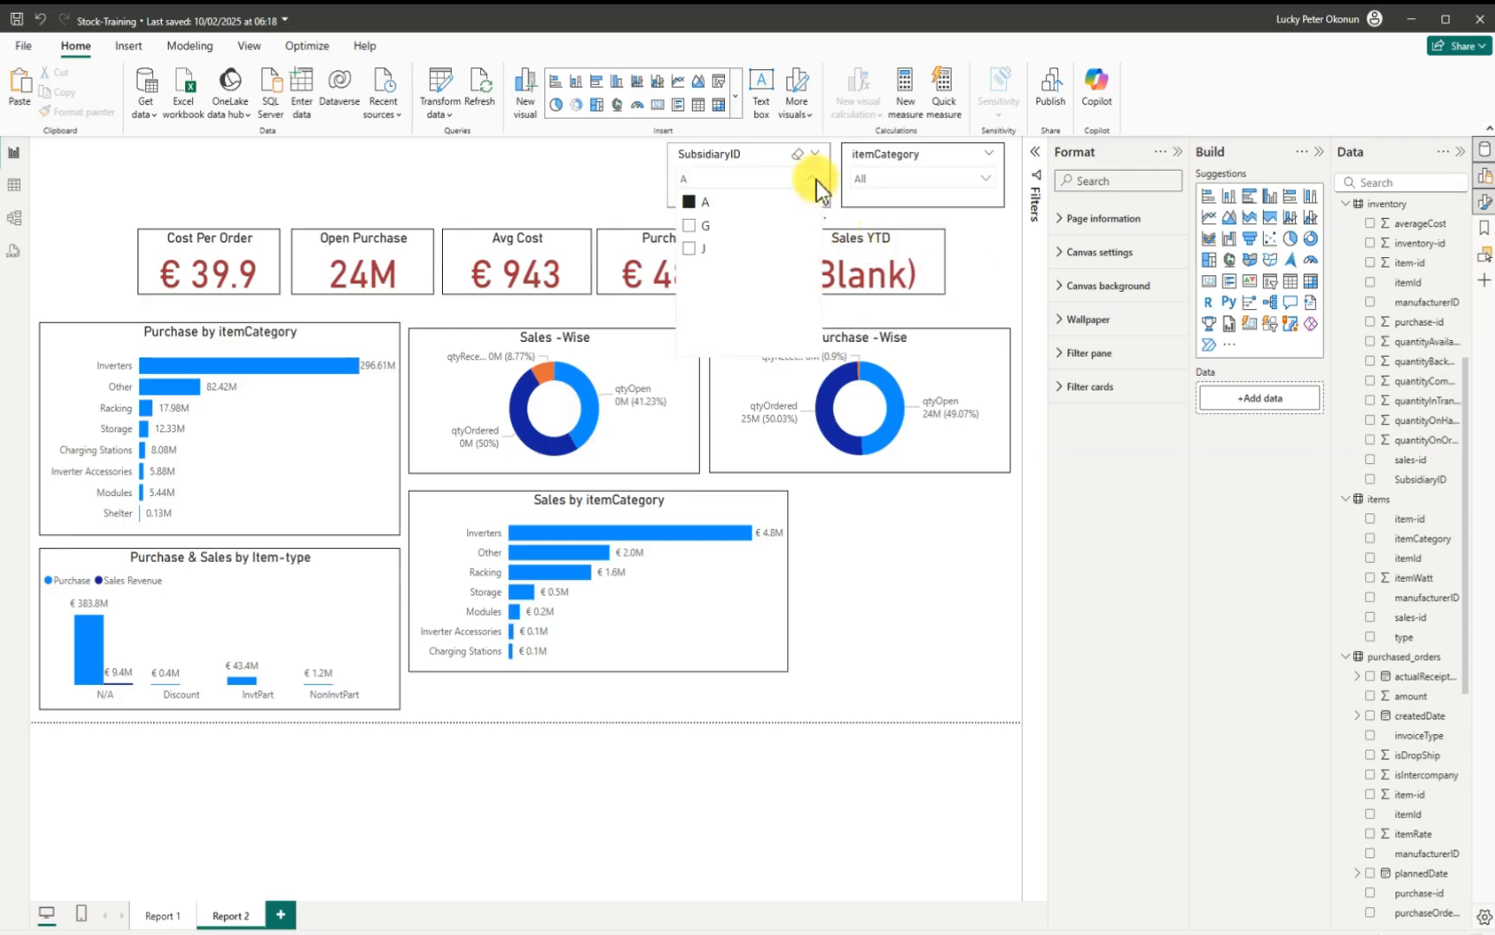
pyautogui.click(692, 227)
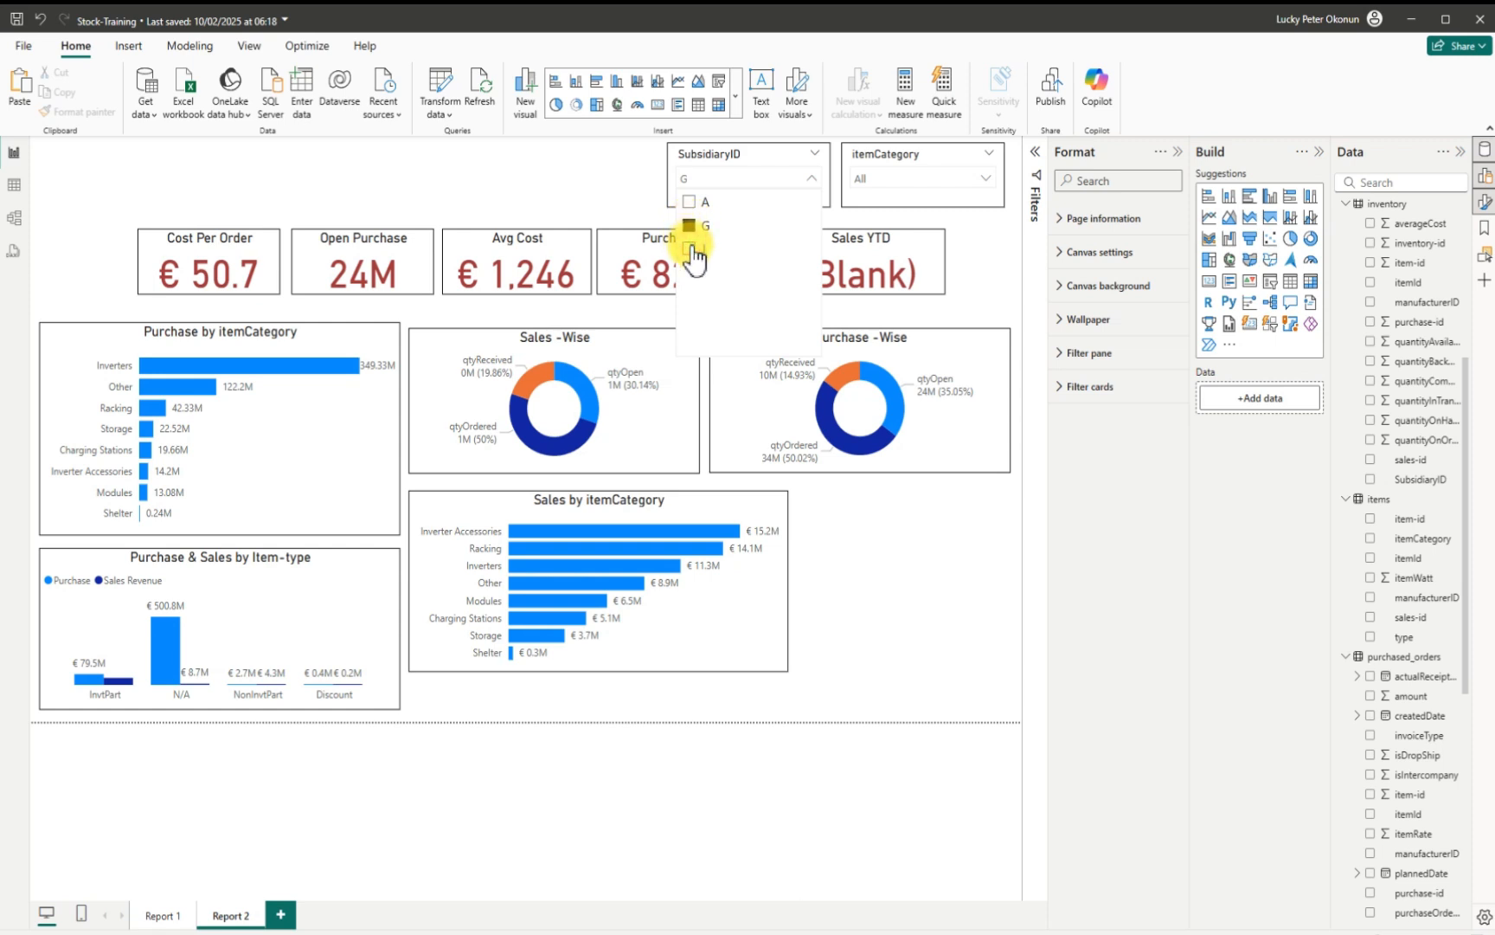
pyautogui.click(692, 249)
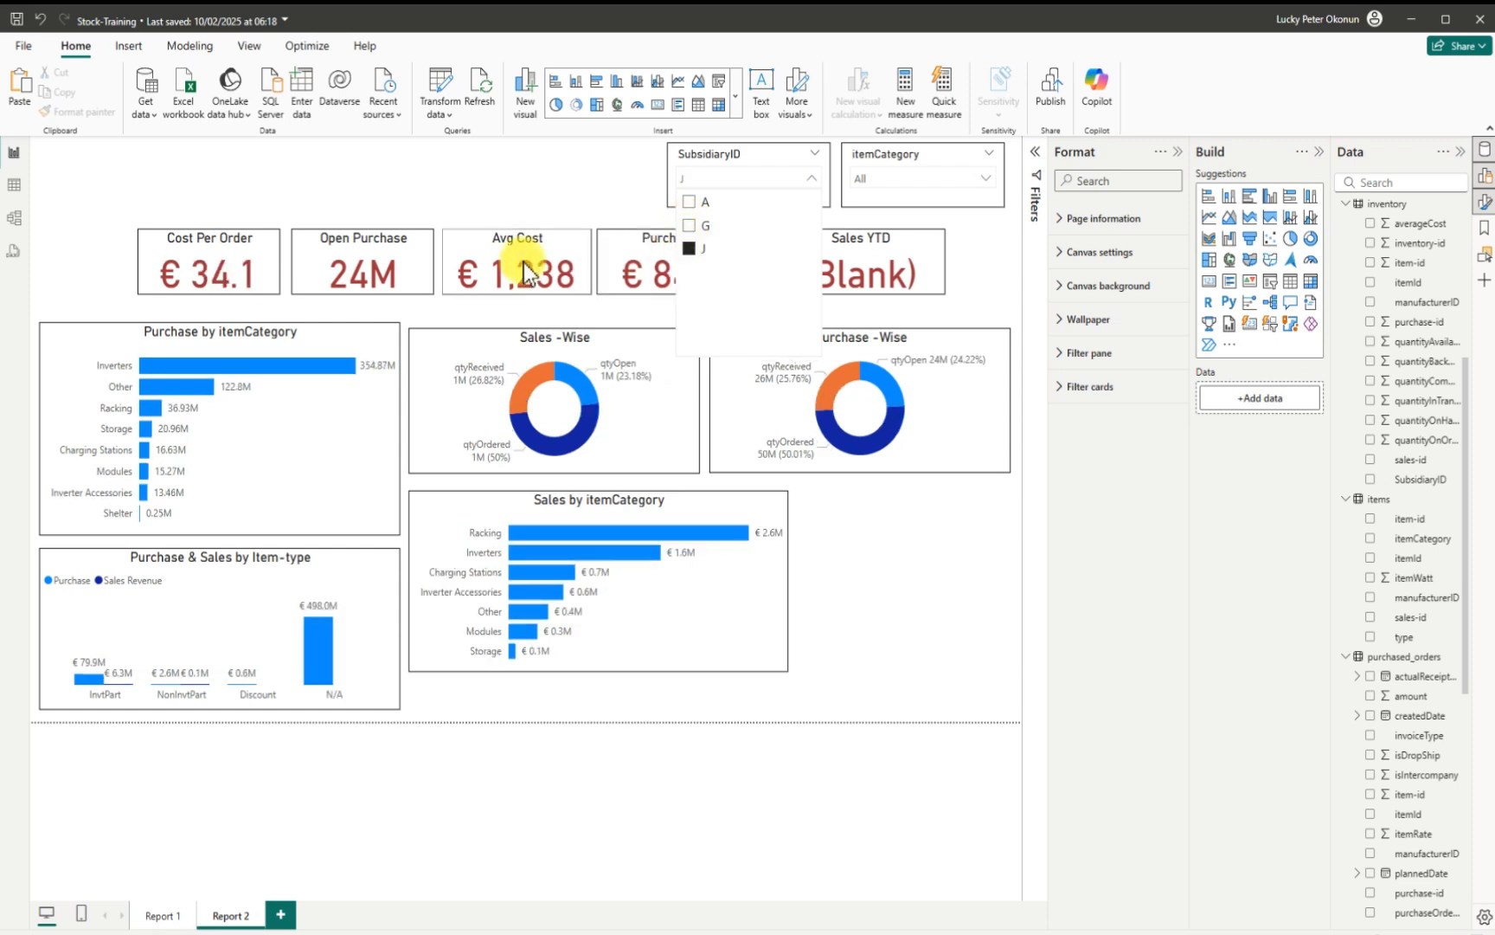
pyautogui.click(691, 250)
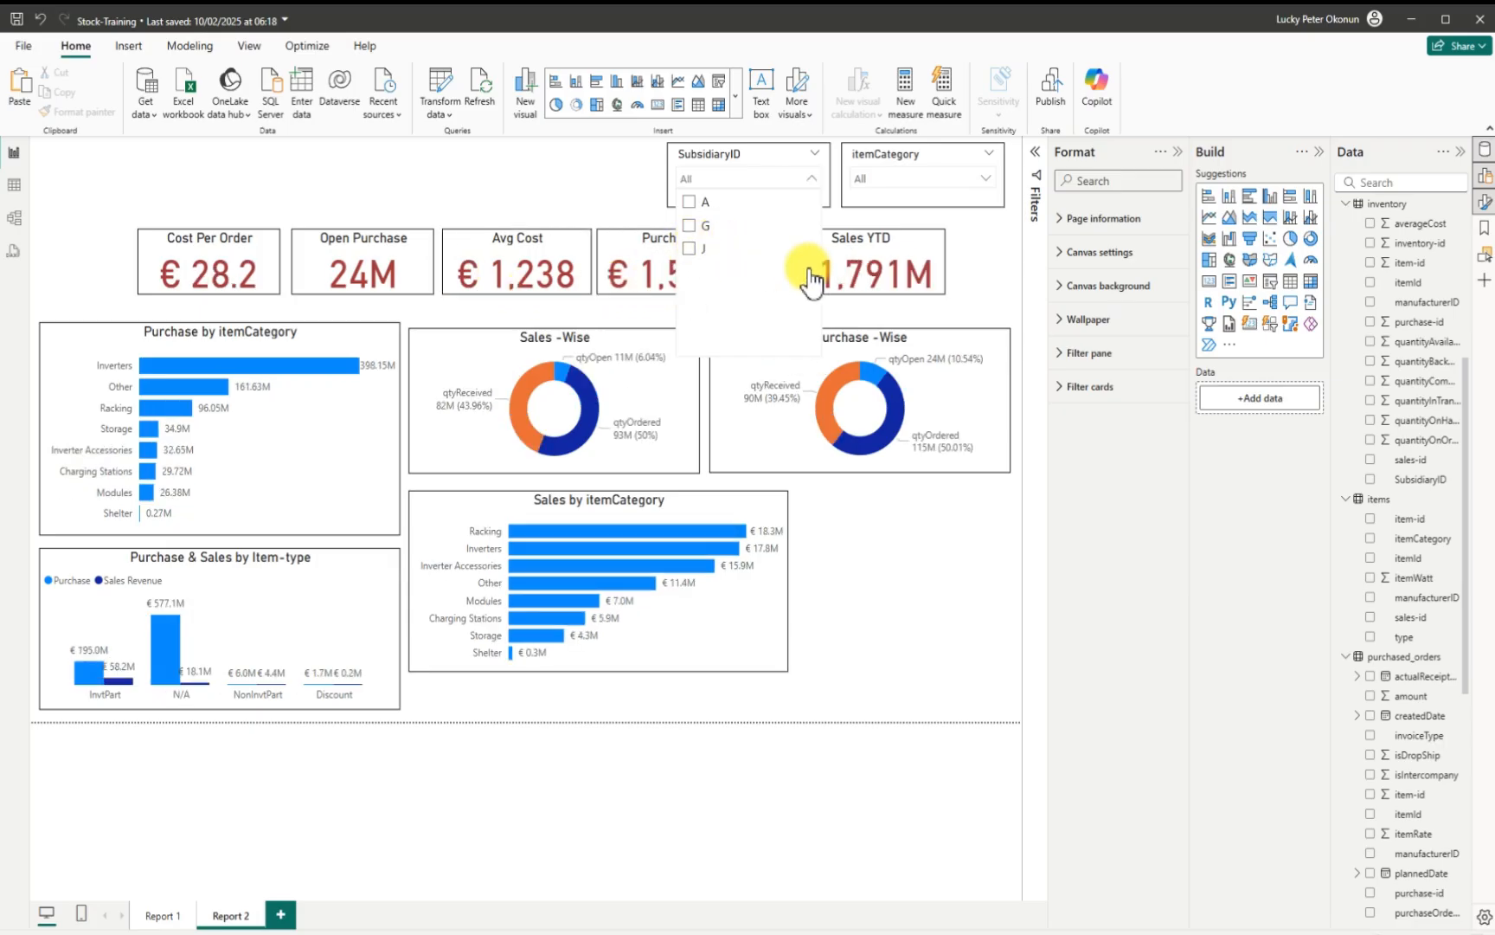
# Step: Inspect which table supplies the SubsidiaryID slicer's field and look through the other tables' fields, then deselect the slicer
pyautogui.click(979, 280)
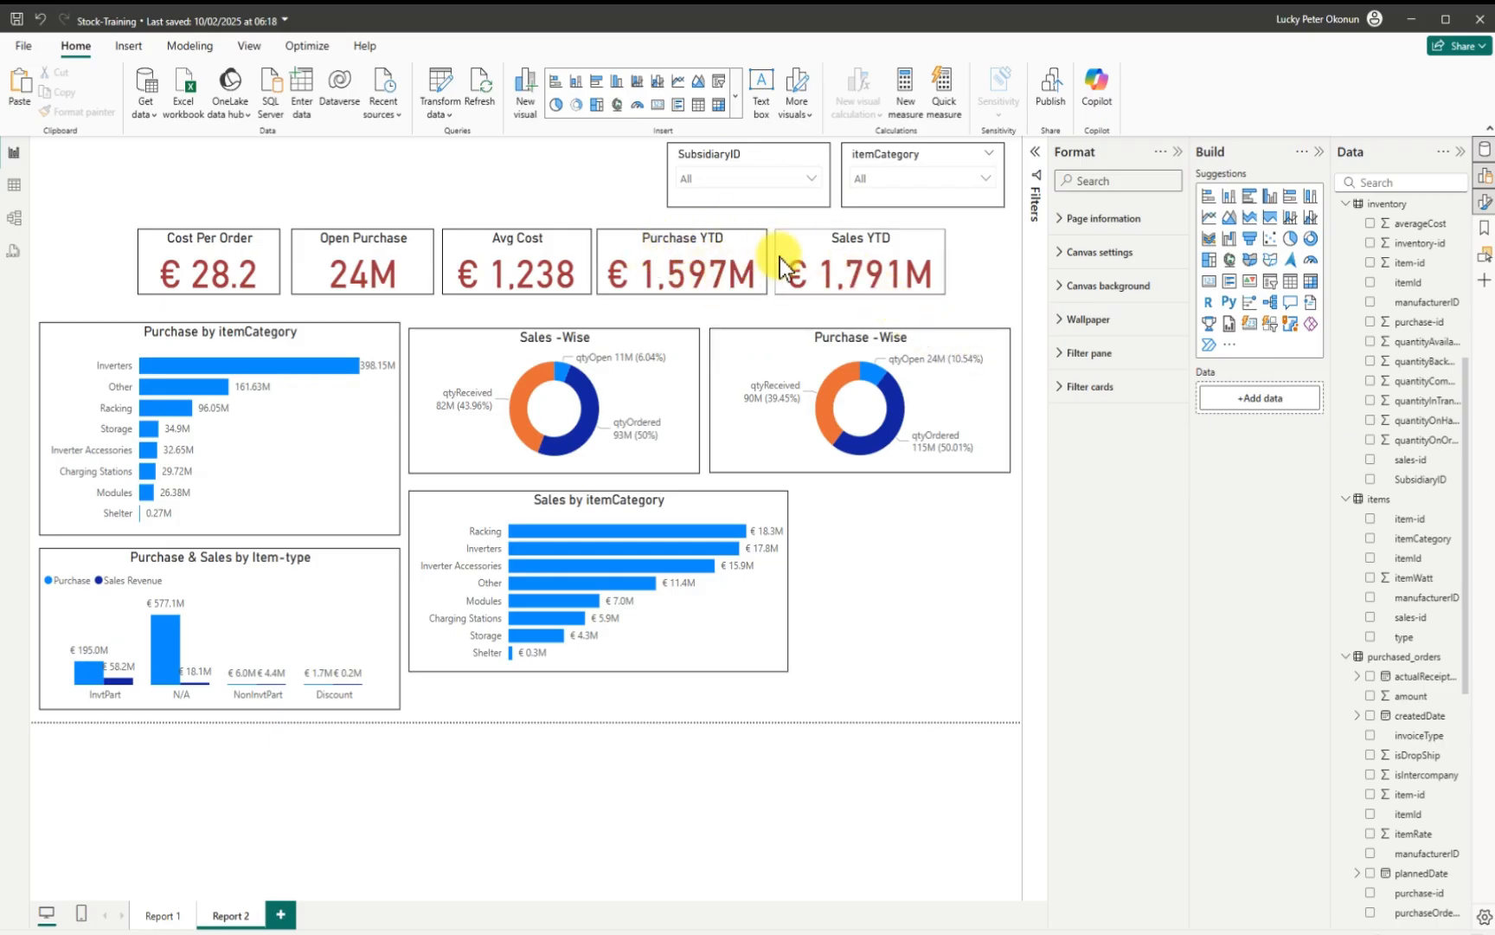
pyautogui.click(735, 200)
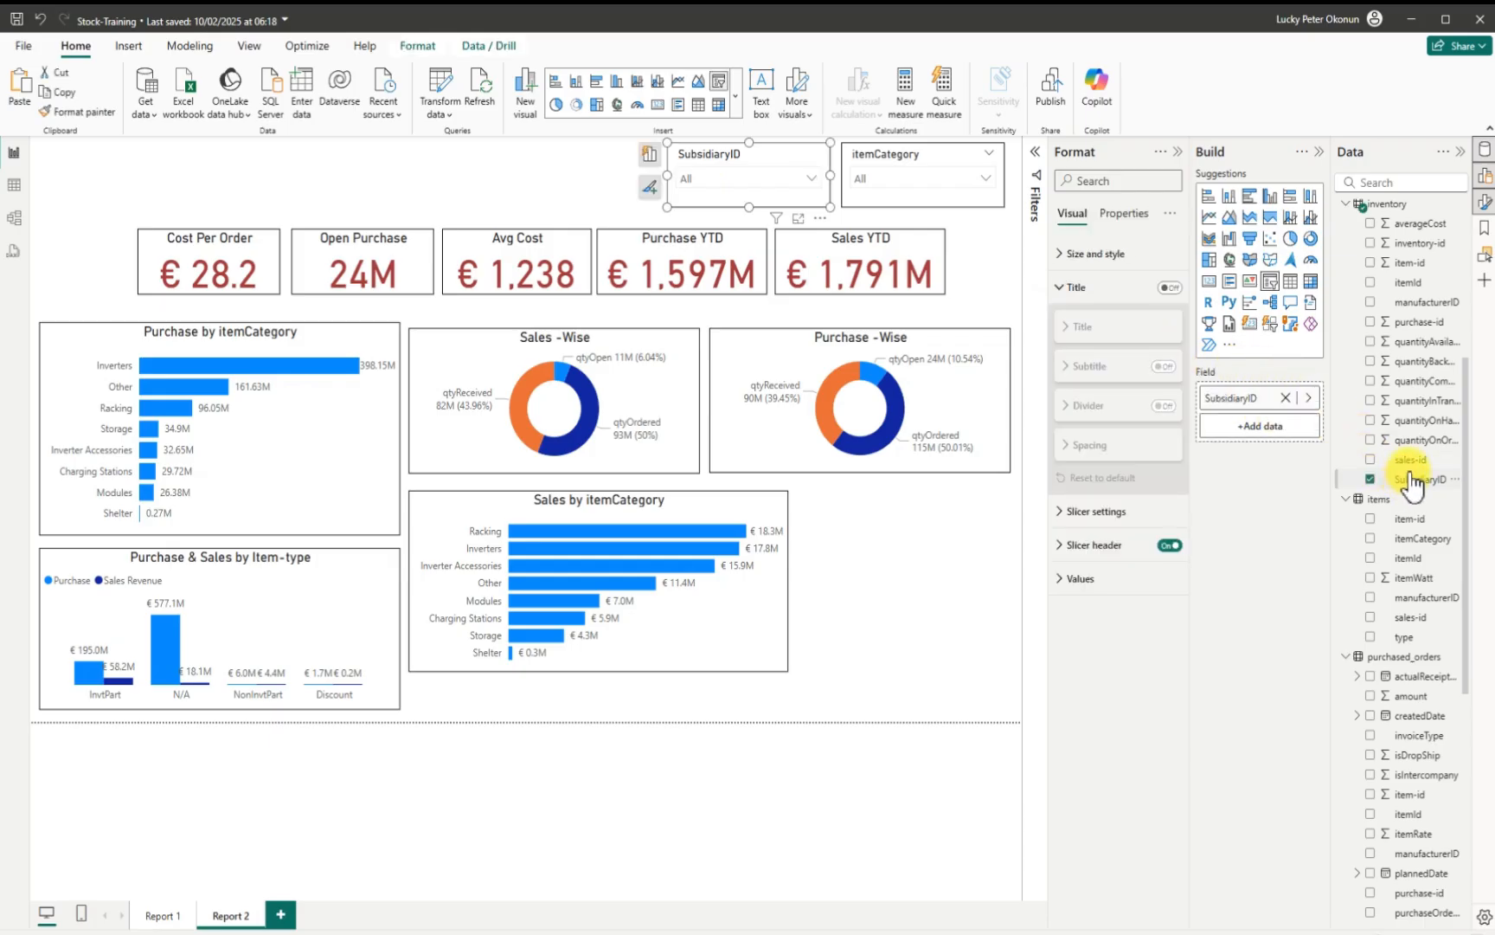
pyautogui.scroll(4, 1412, 486)
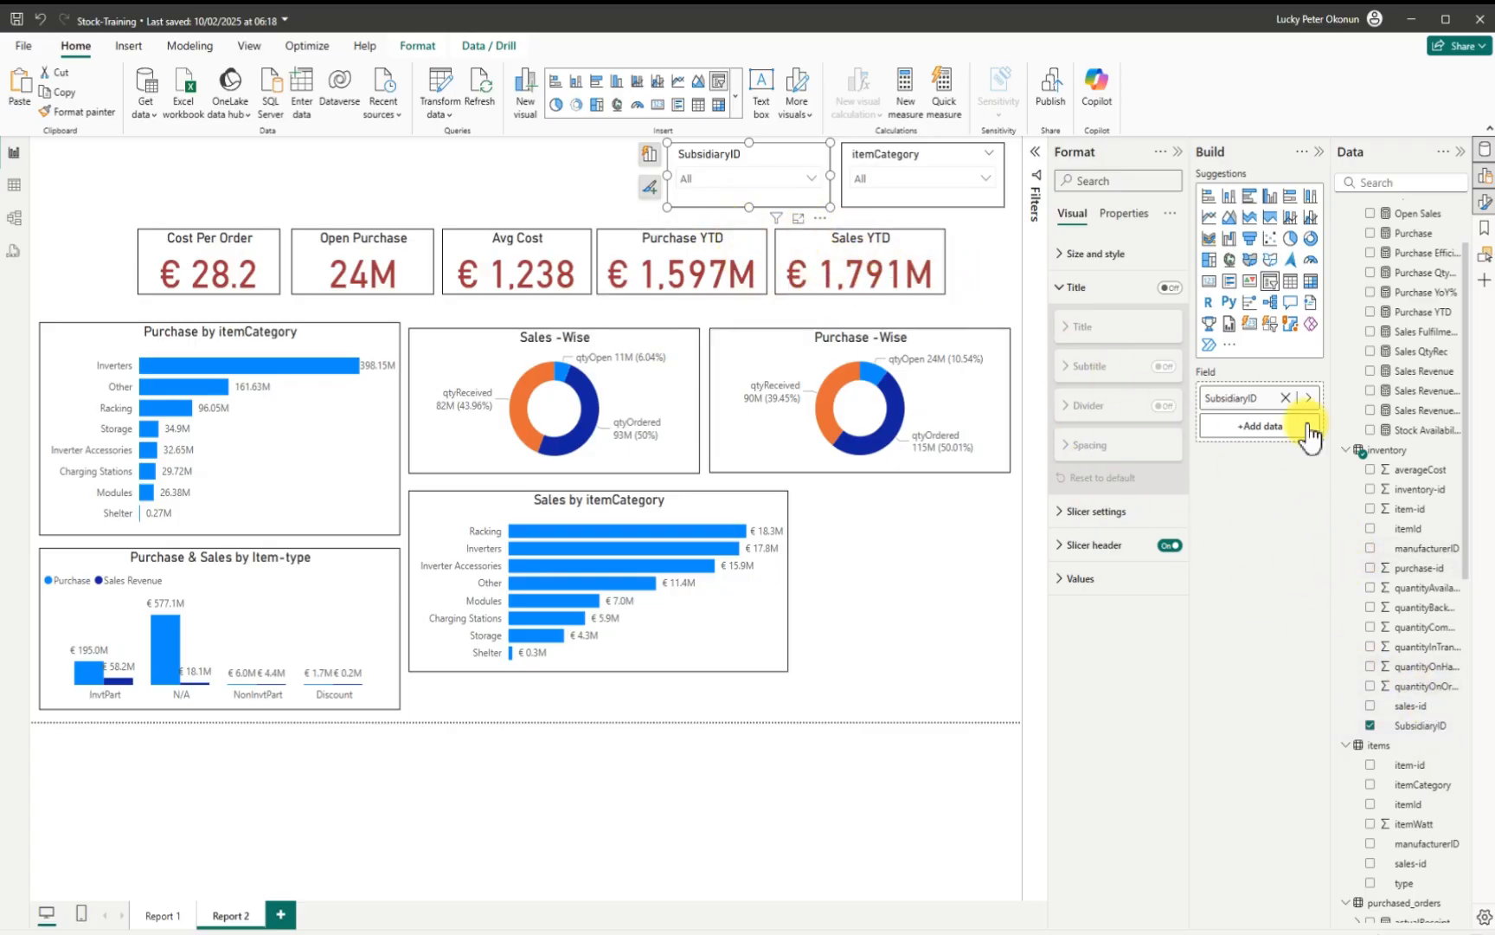
pyautogui.scroll(-1, 1396, 805)
pyautogui.scroll(-15, 1396, 804)
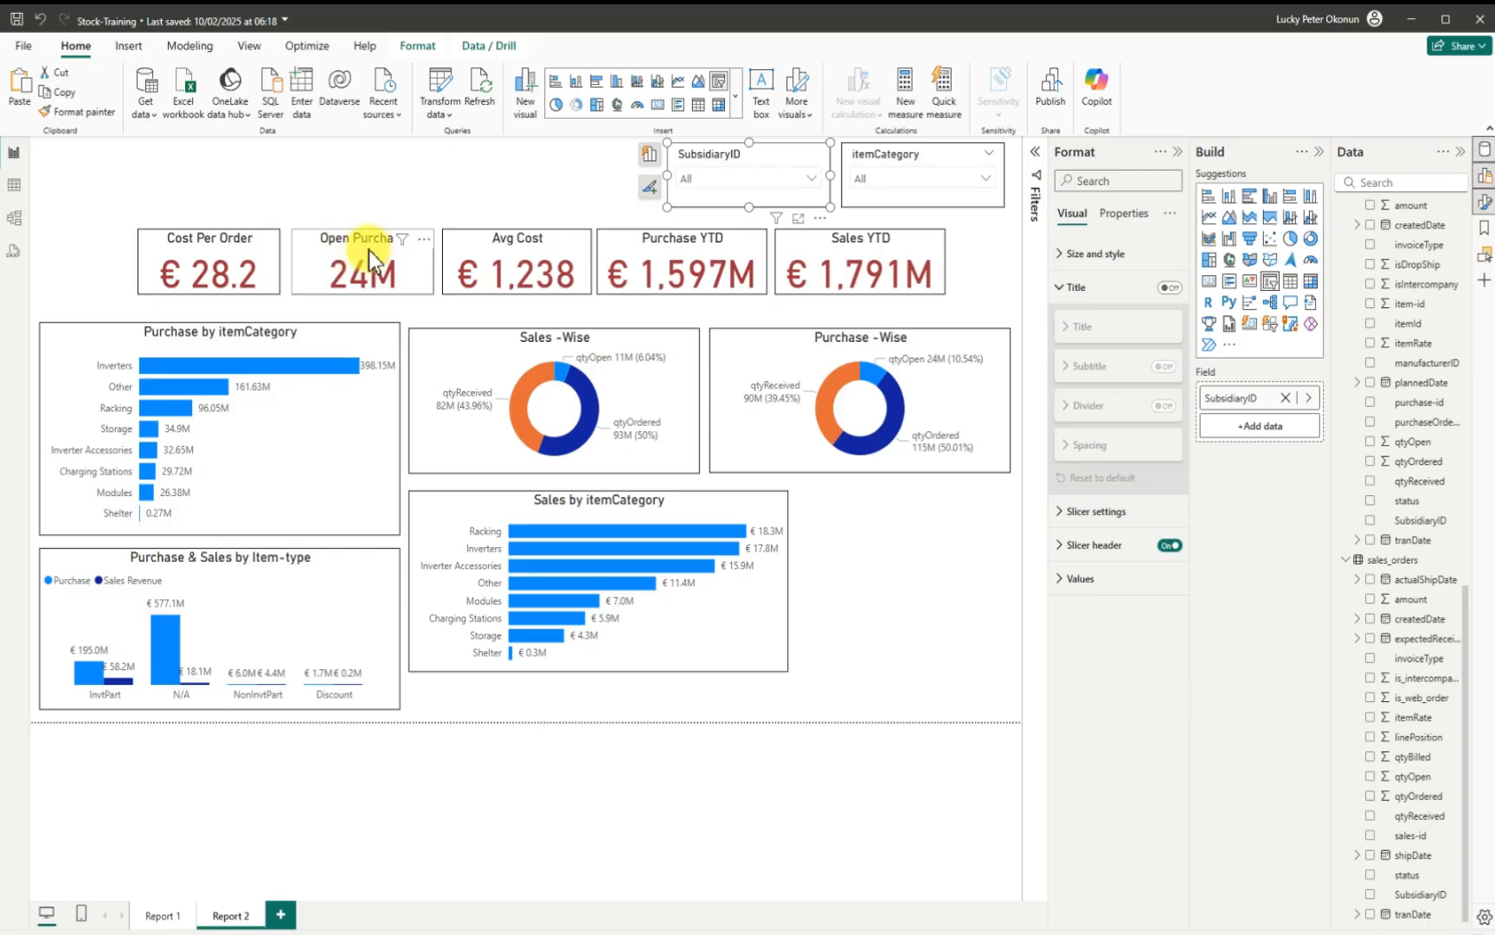
pyautogui.click(935, 592)
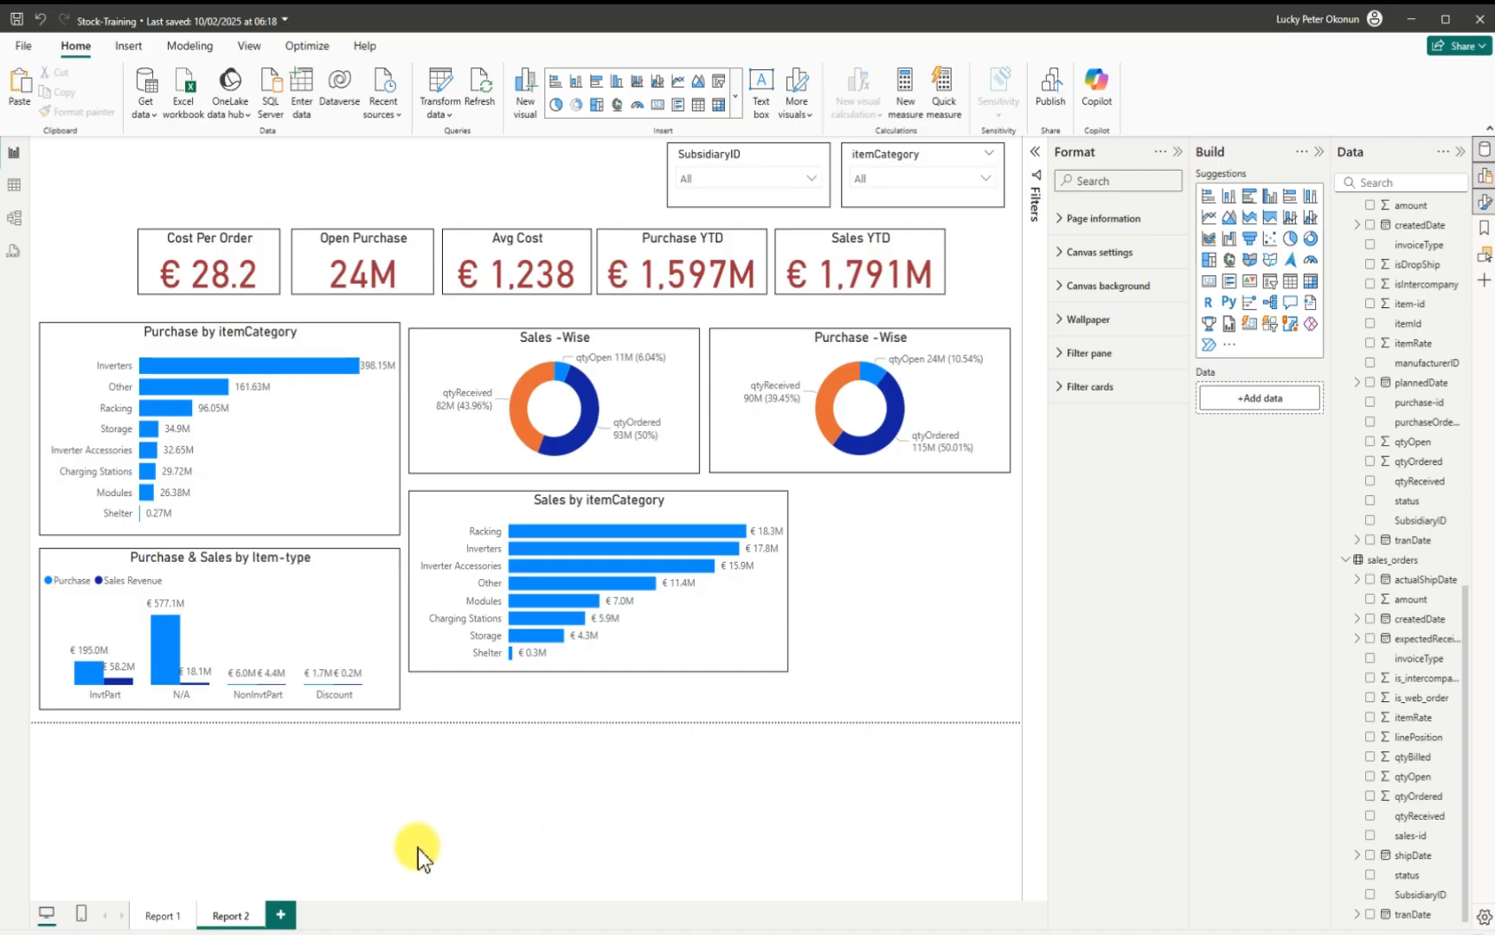
# Step: Add a new report page and rename it as Report 3
pyautogui.click(282, 914)
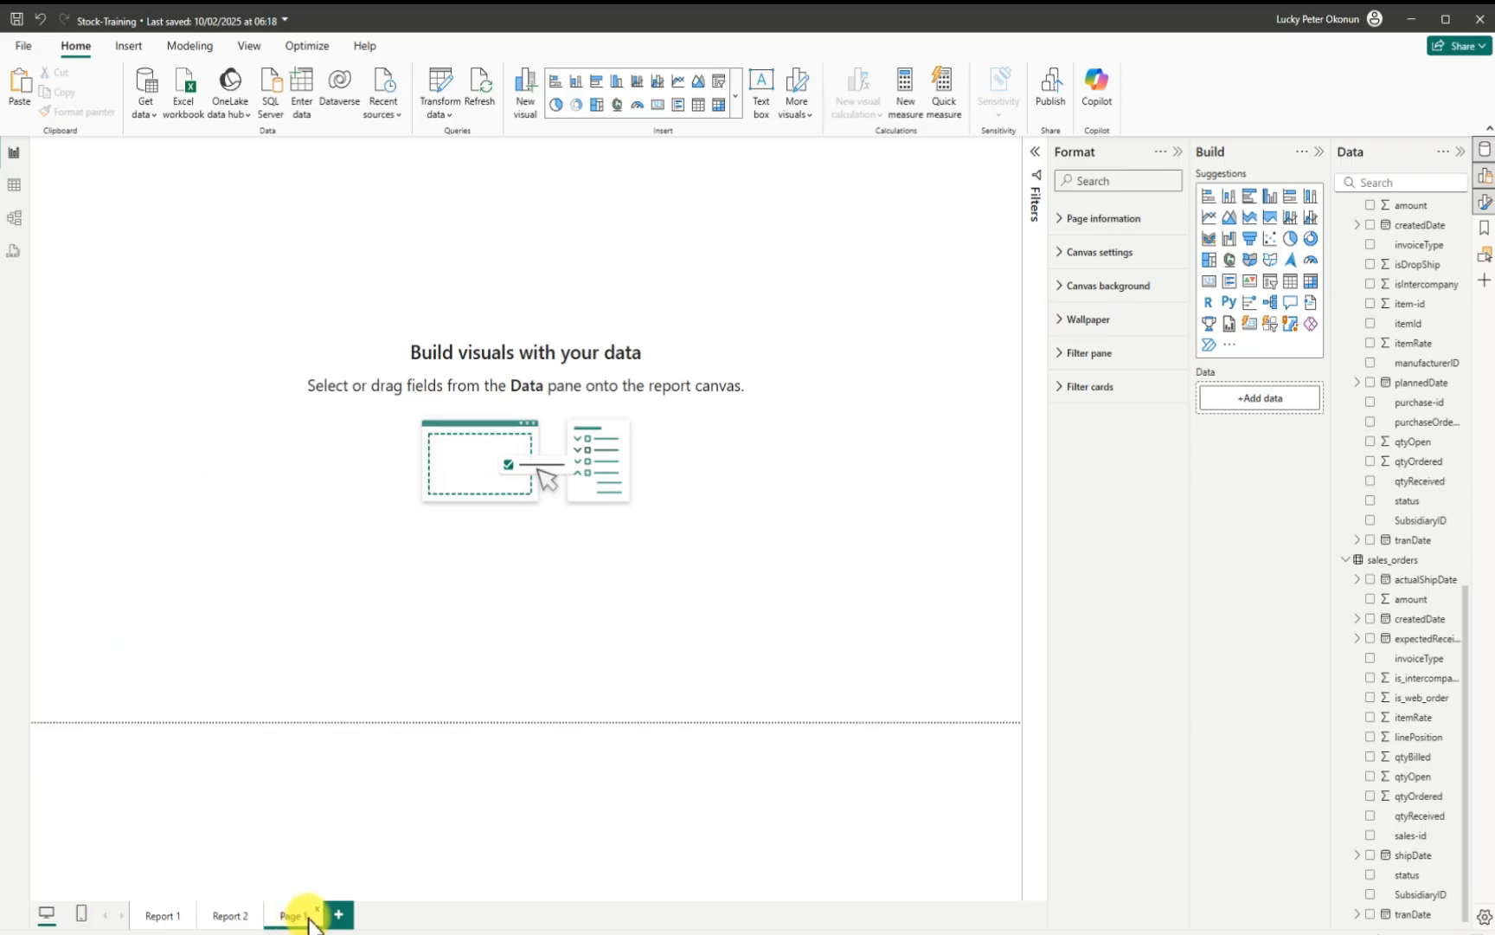
pyautogui.doubleClick(298, 916)
pyautogui.press('BackSpace')
pyautogui.press('BackSpace')
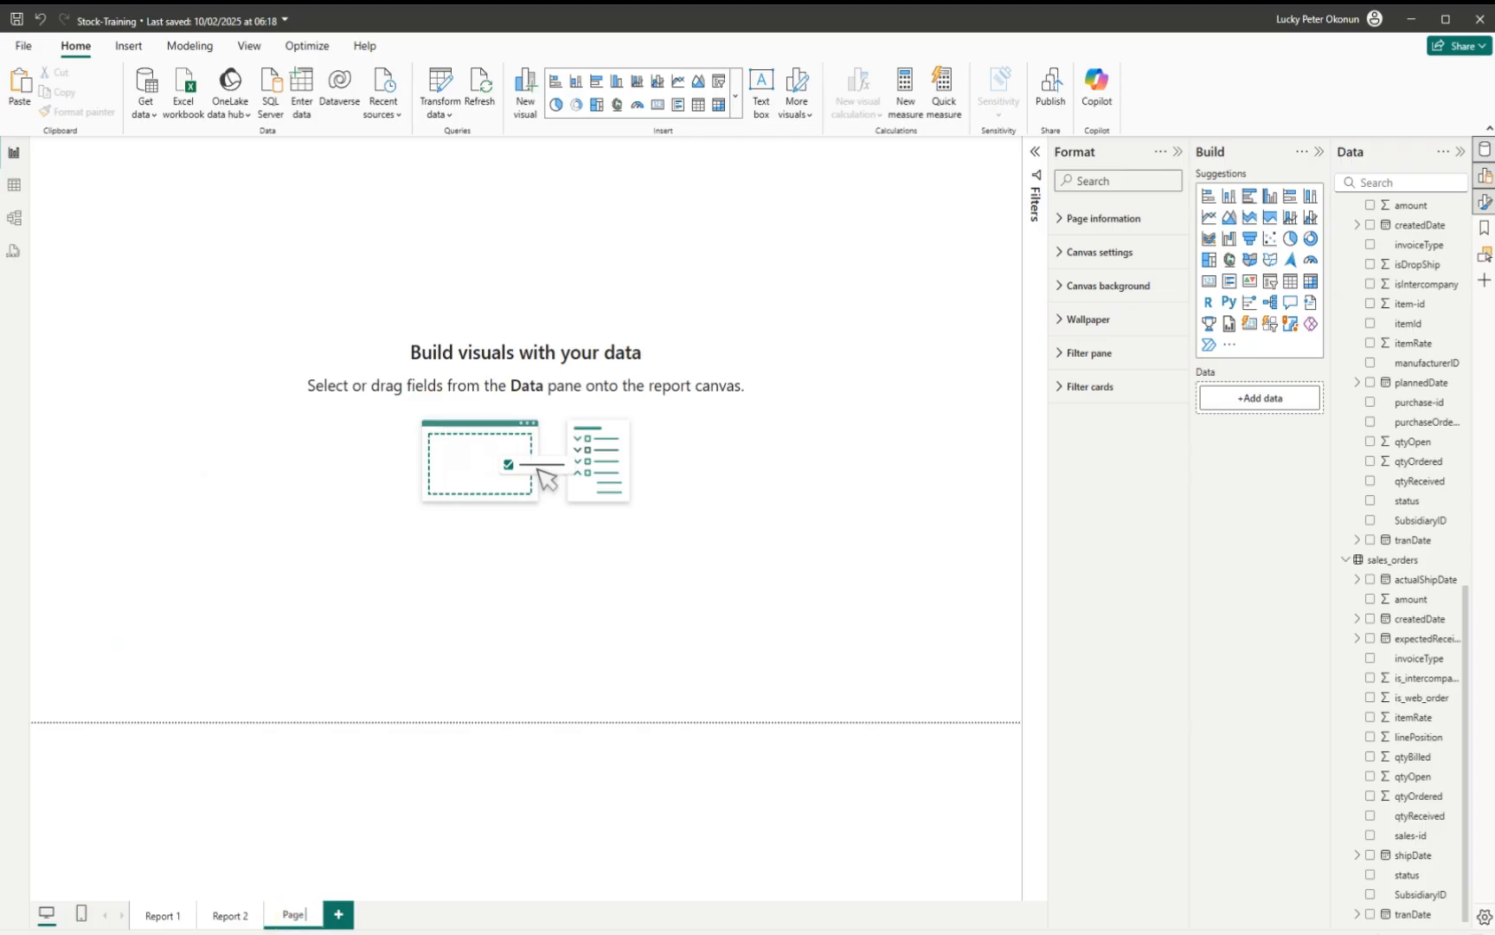
pyautogui.press('BackSpace')
pyautogui.press('BackSpace')
pyautogui.press('BackSpace')
pyautogui.press('BackSpace')
pyautogui.write('Report 3')
pyautogui.press('Return')
# Step: Review the visuals on the Report 1 page and return to the Report 2 page
pyautogui.click(156, 915)
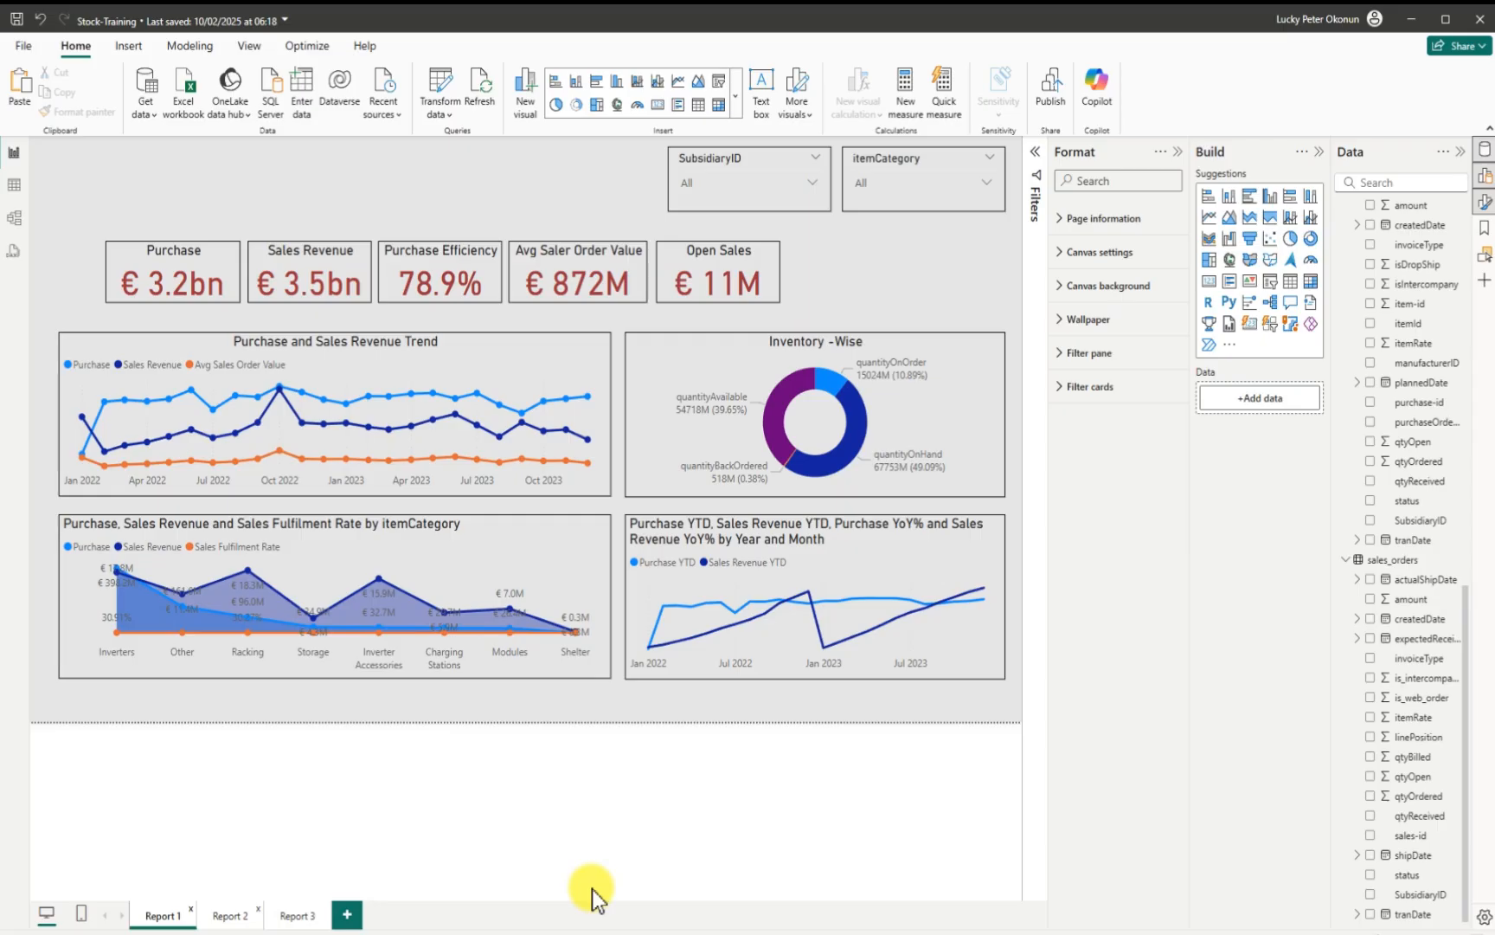
pyautogui.click(225, 917)
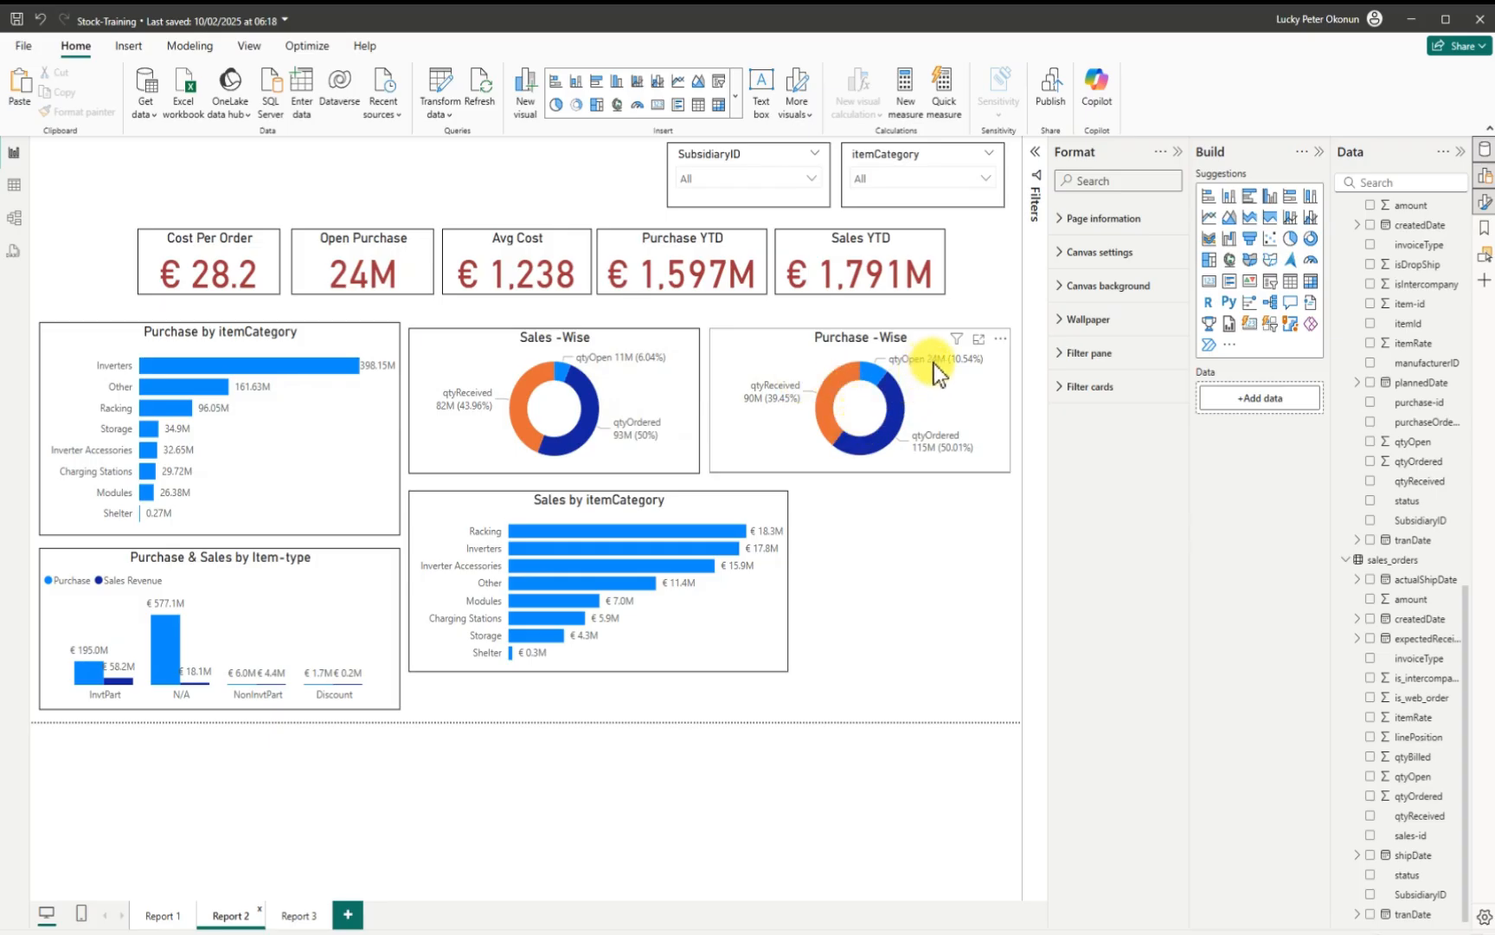
pyautogui.moveTo(934, 362)
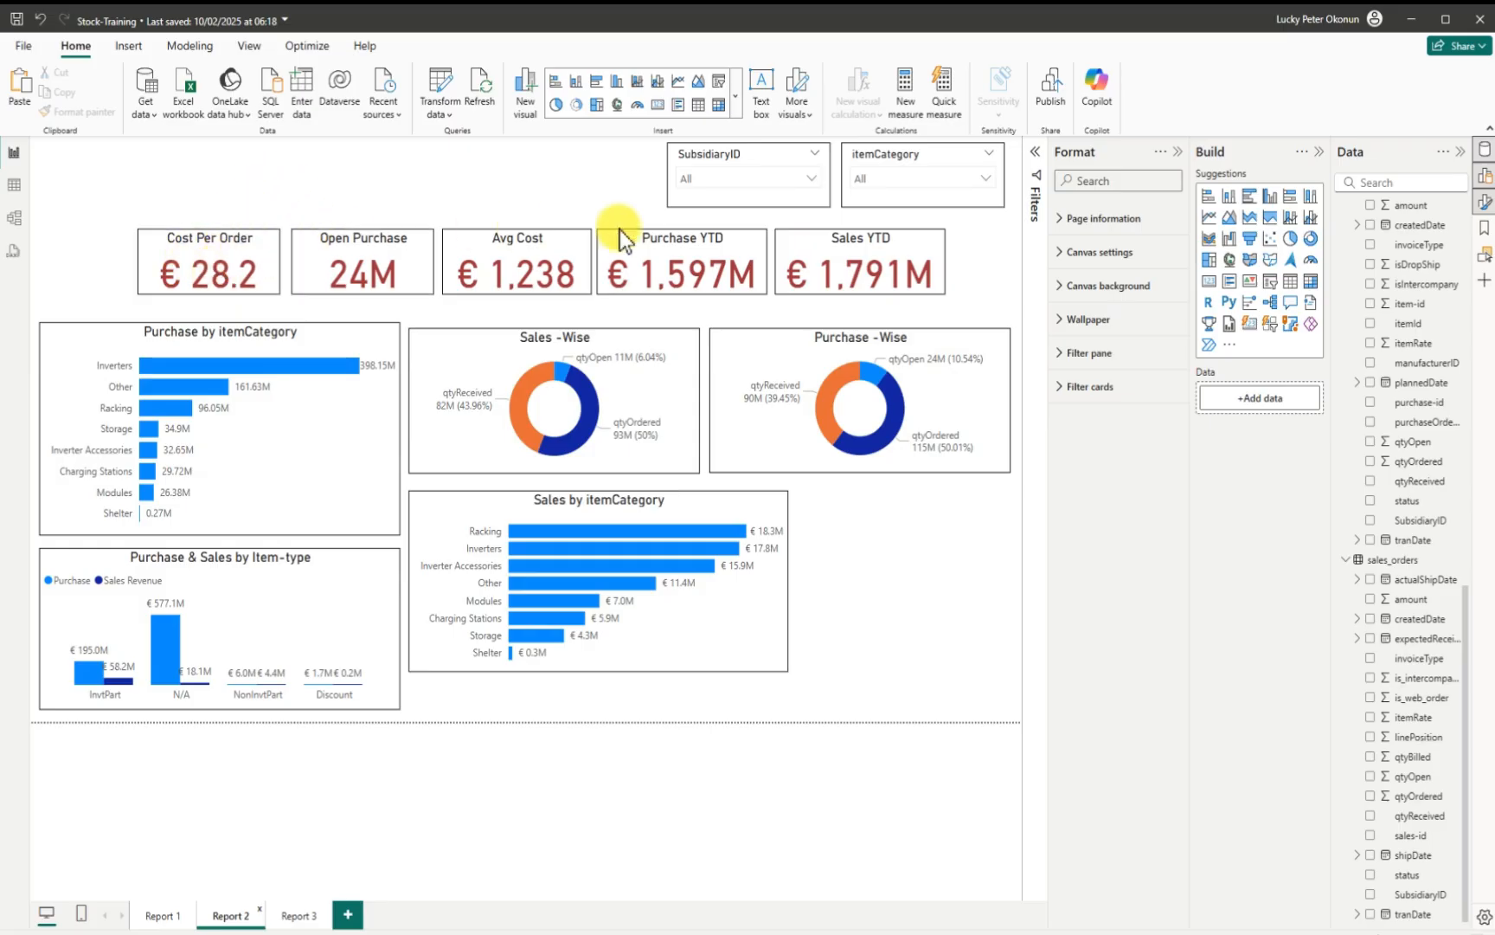
# Step: Test the itemCategory slicer on Report 2 with Modules, Inverters and Shelter in turn, and clear the selection
pyautogui.click(986, 176)
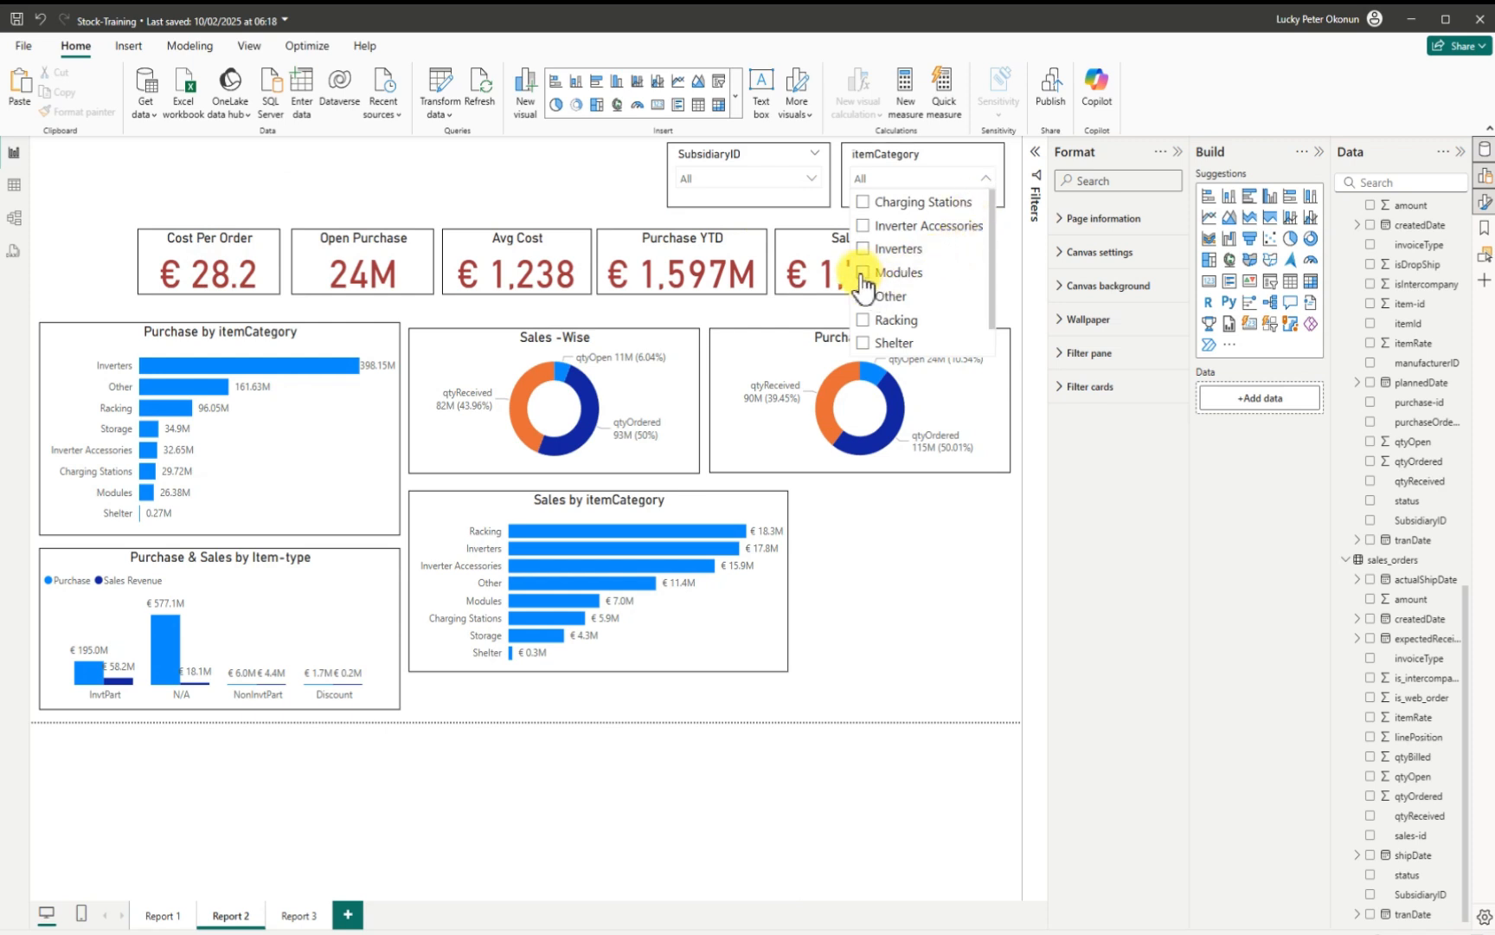
pyautogui.click(864, 272)
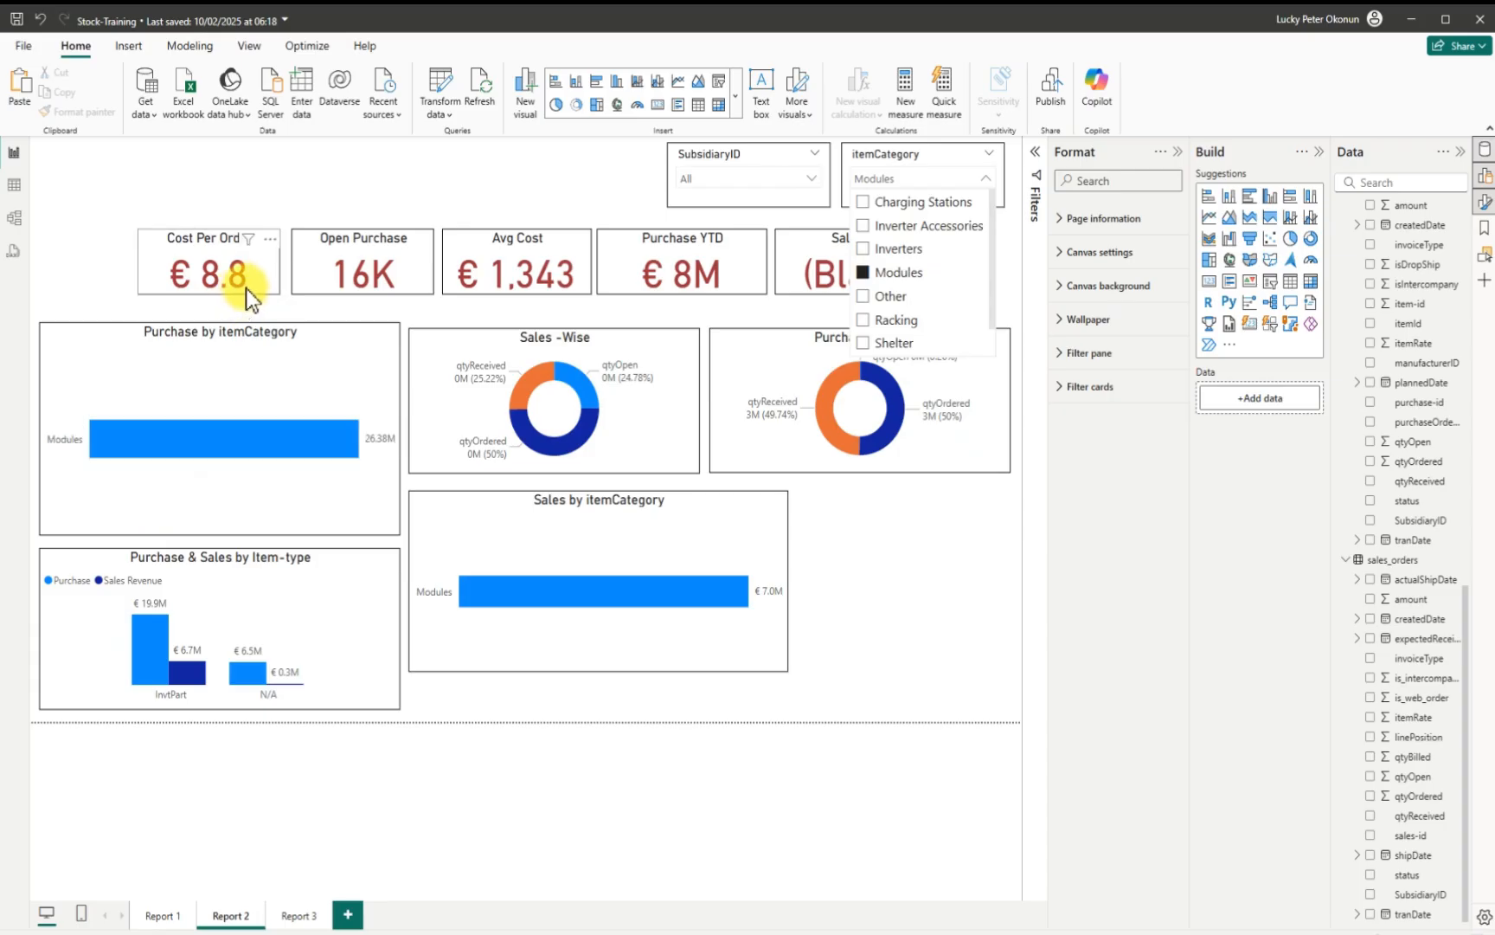
pyautogui.click(863, 250)
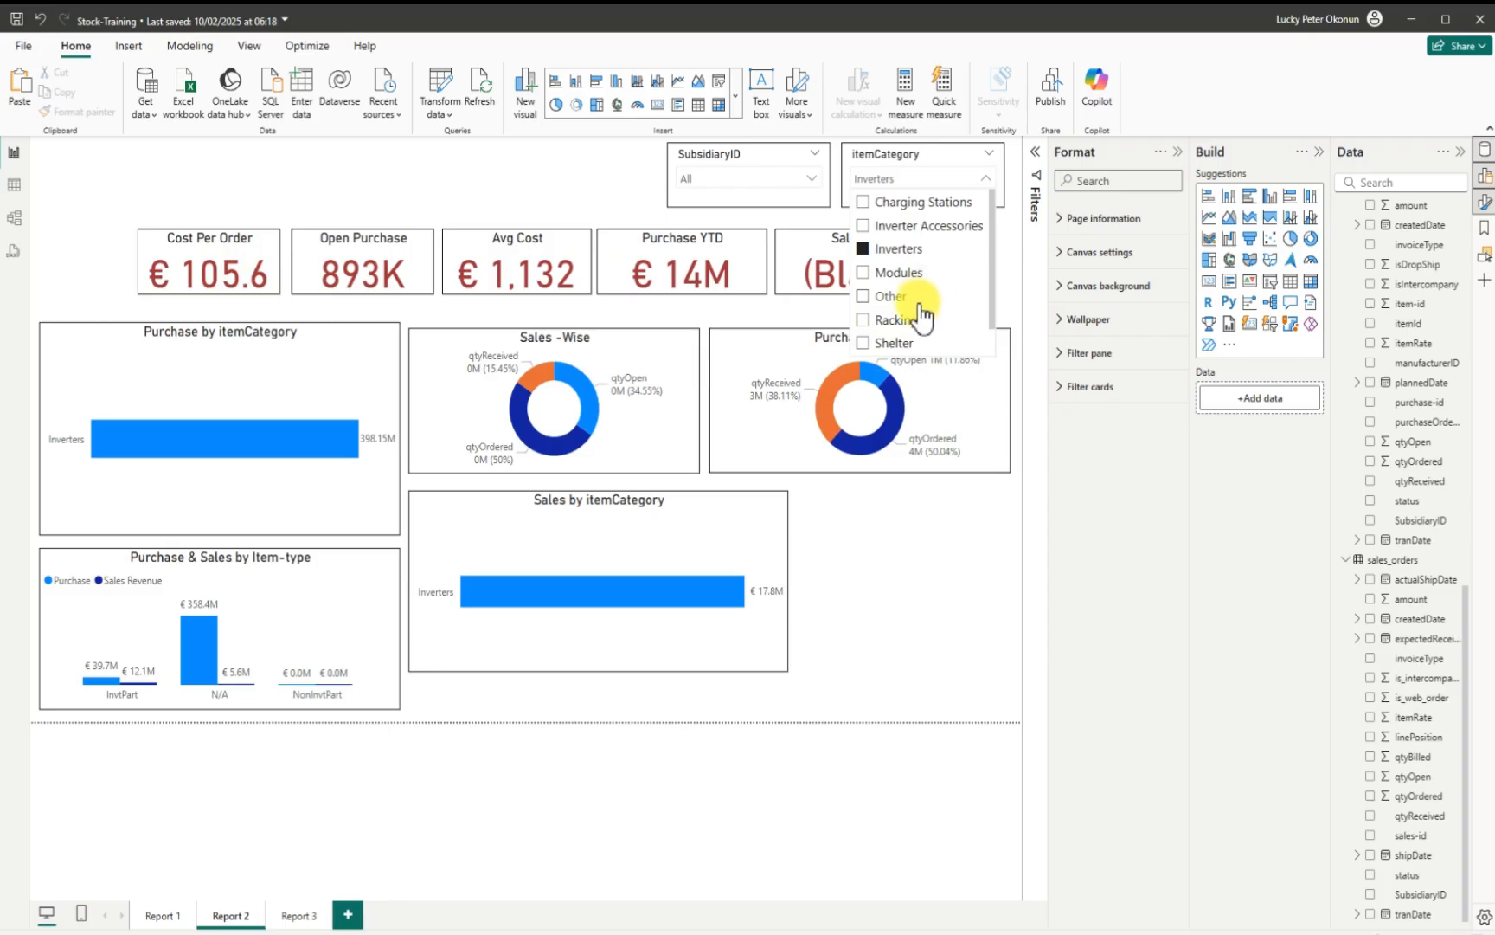
pyautogui.scroll(-1, 901, 329)
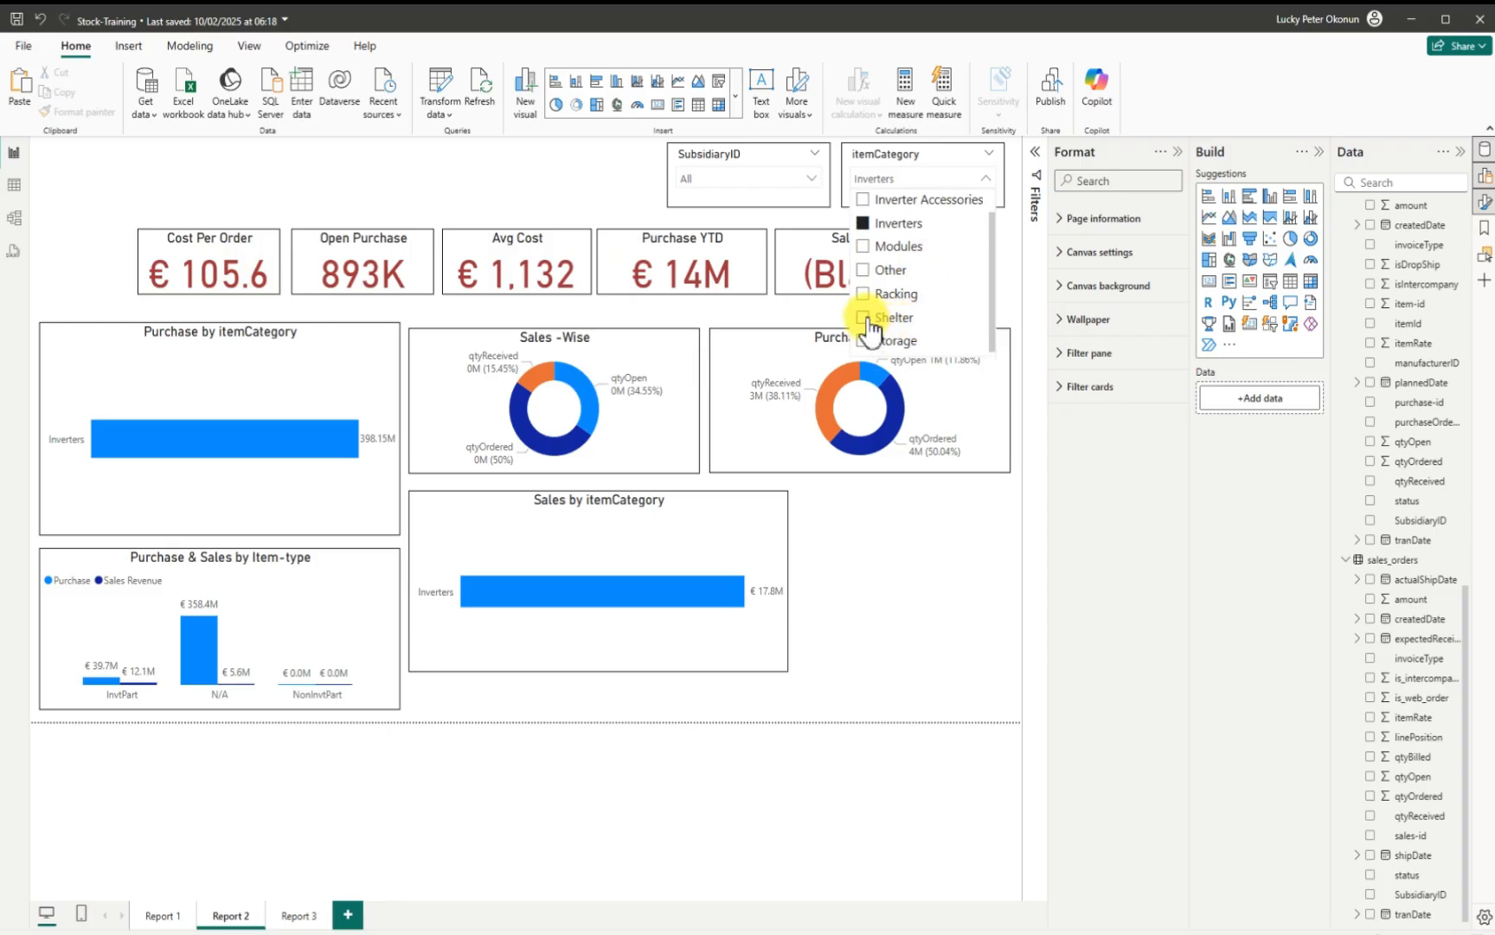
pyautogui.click(867, 320)
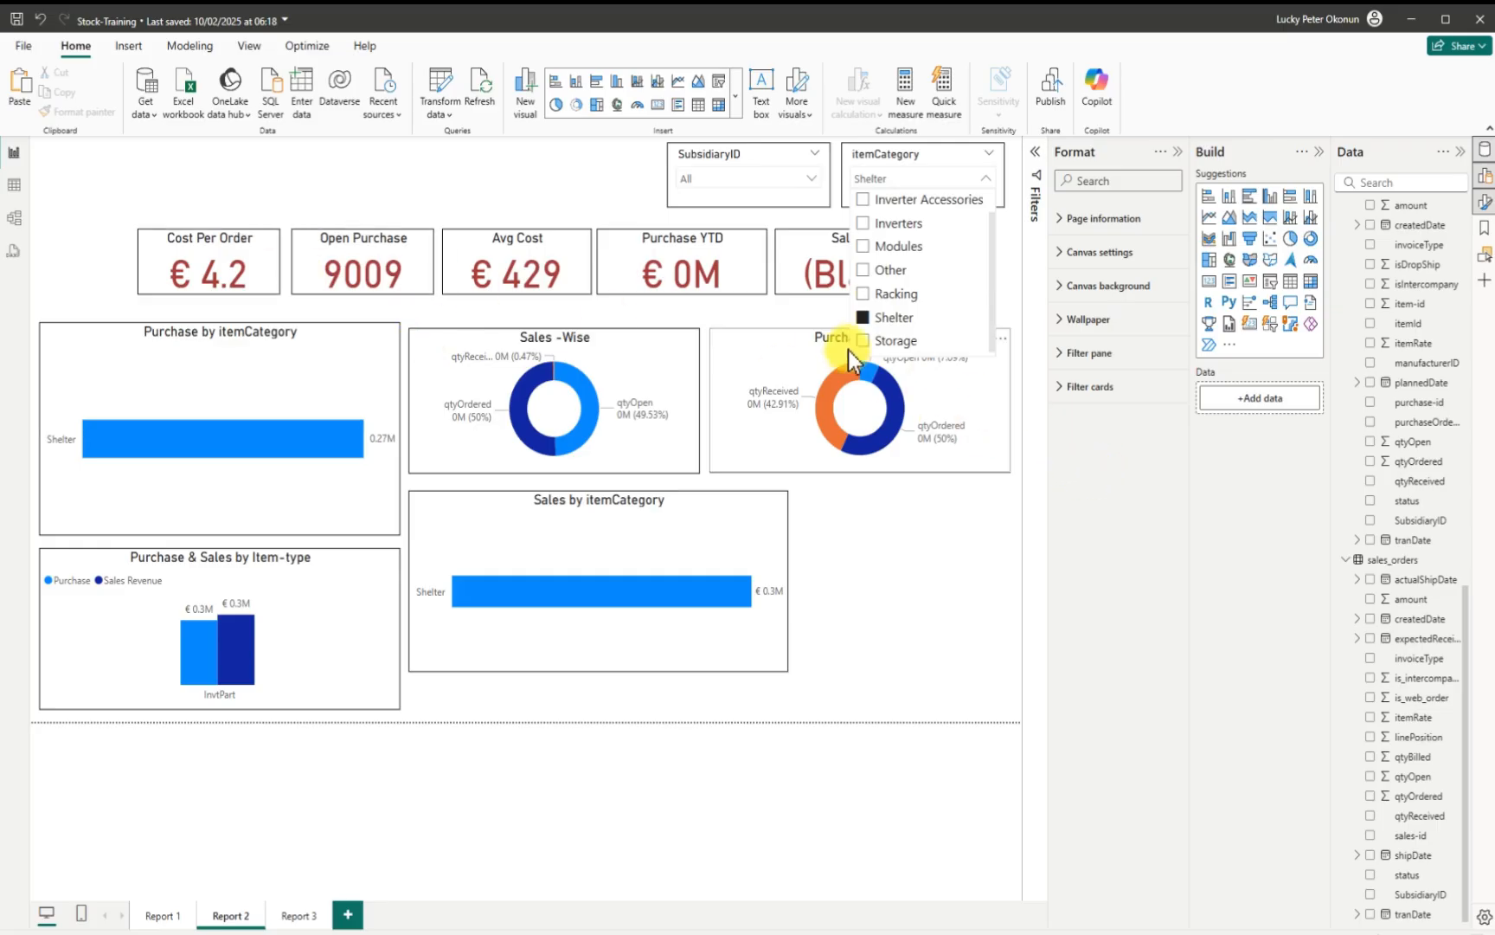
pyautogui.click(863, 320)
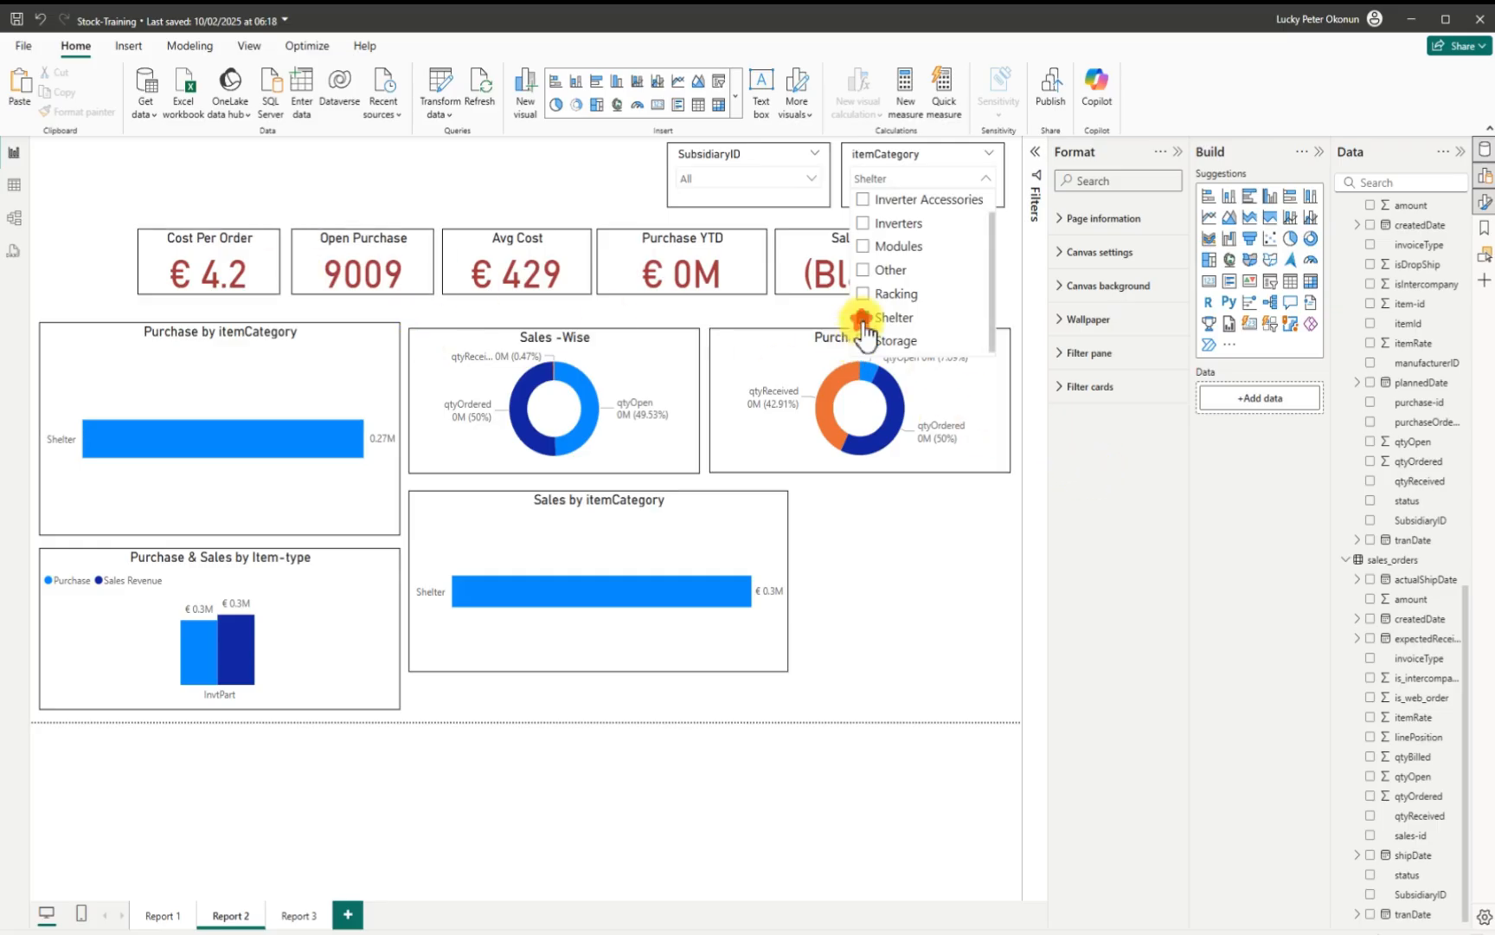
pyautogui.click(928, 575)
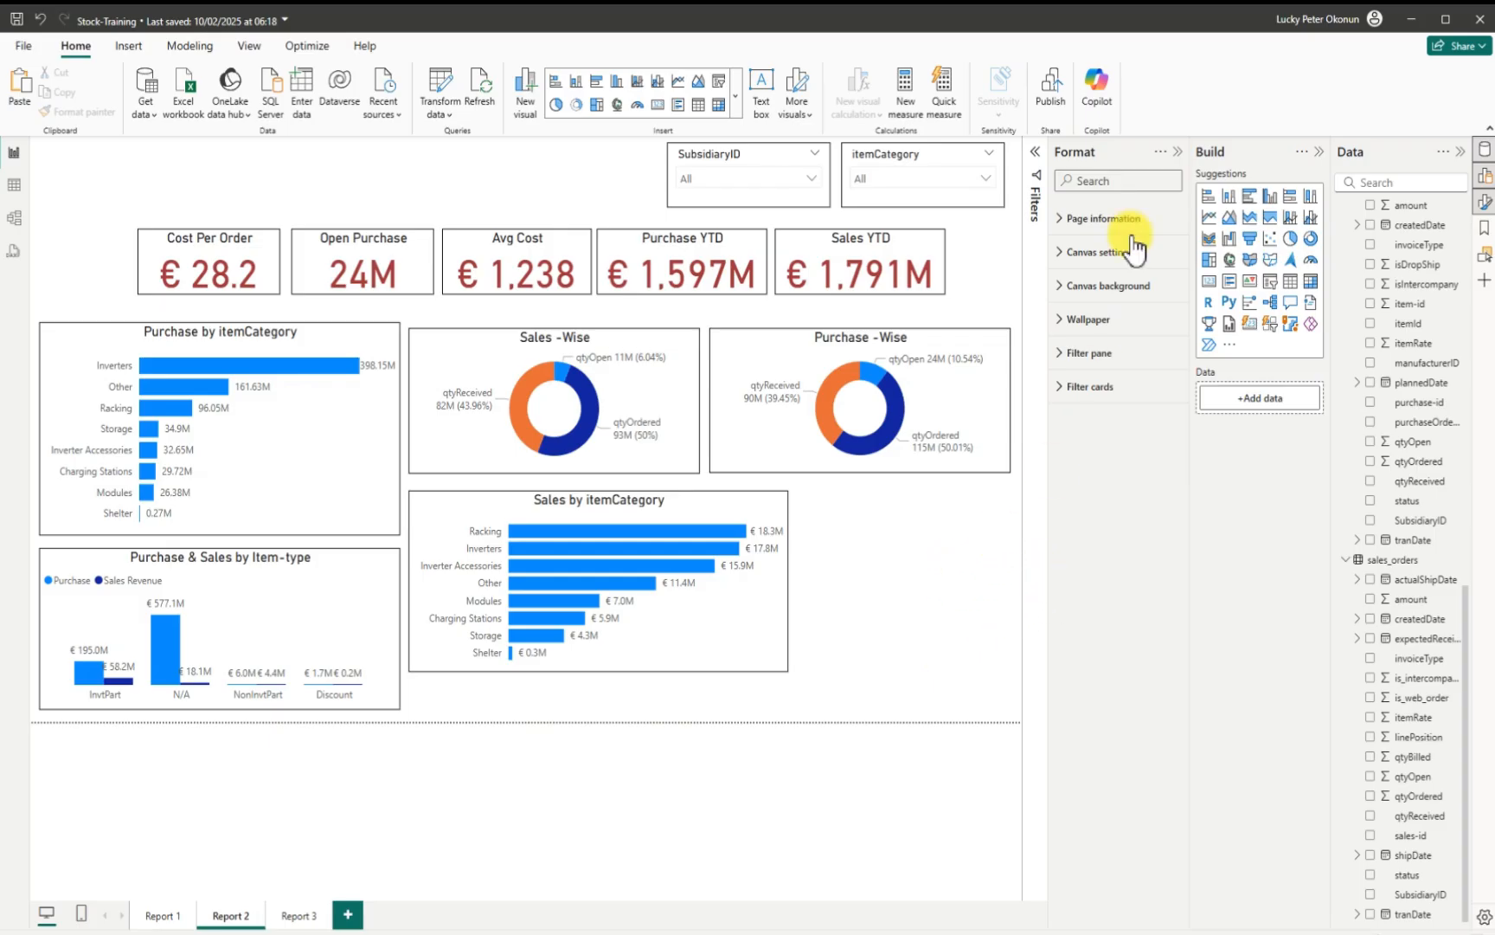
# Step: Collapse the Format, Build and Data panes to give the Report 2 canvas more room
pyautogui.click(1175, 156)
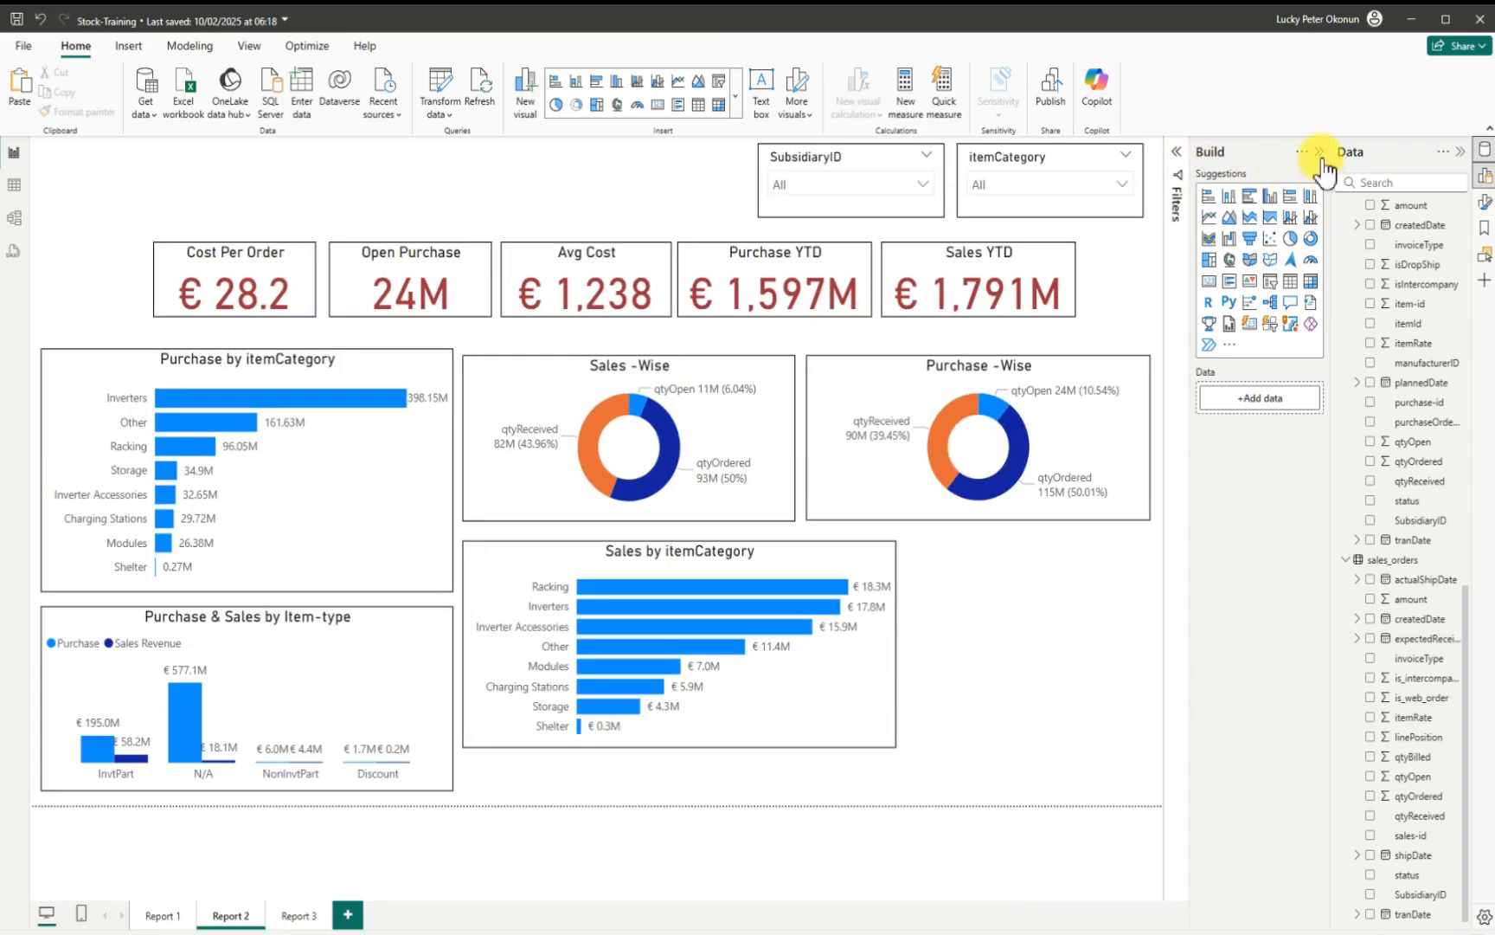
pyautogui.click(1320, 152)
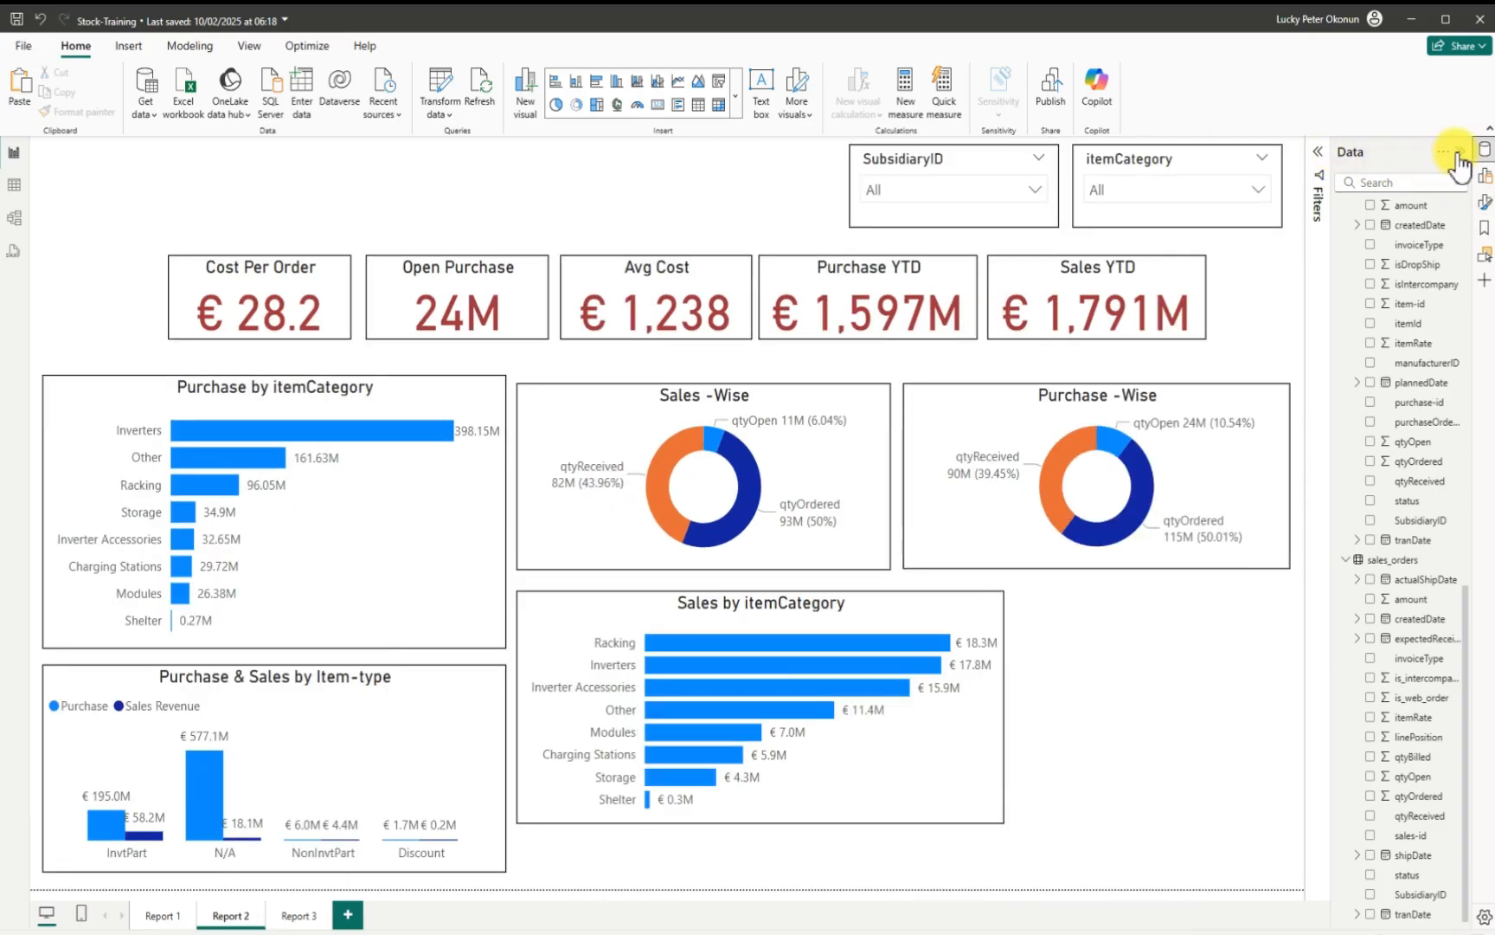
pyautogui.click(1462, 156)
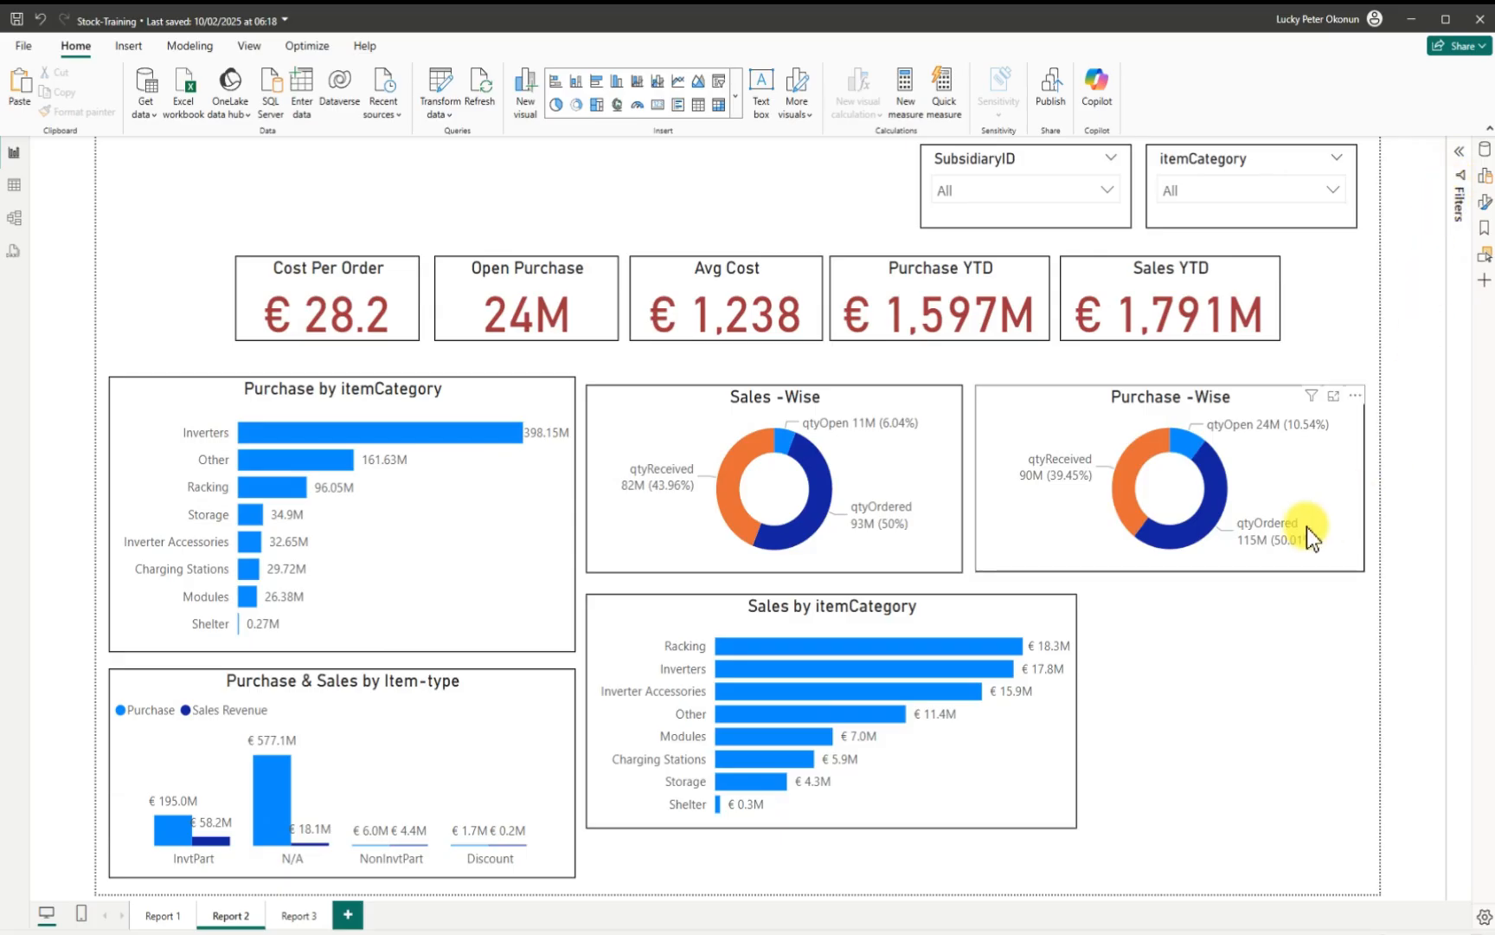